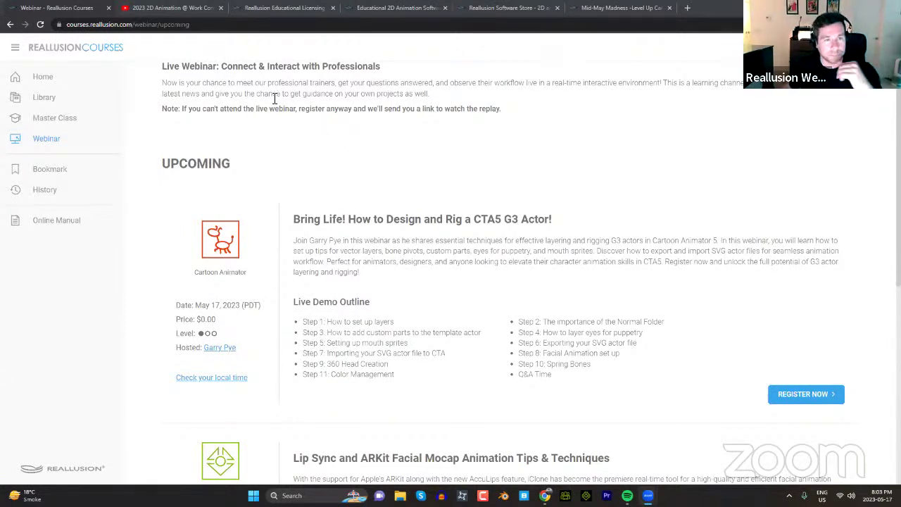
Step: Look over the 2023 2D Animation @ Work Contest video page, select its web address, and close the page
{"action": "left_click", "coordinate": [185, 8]}
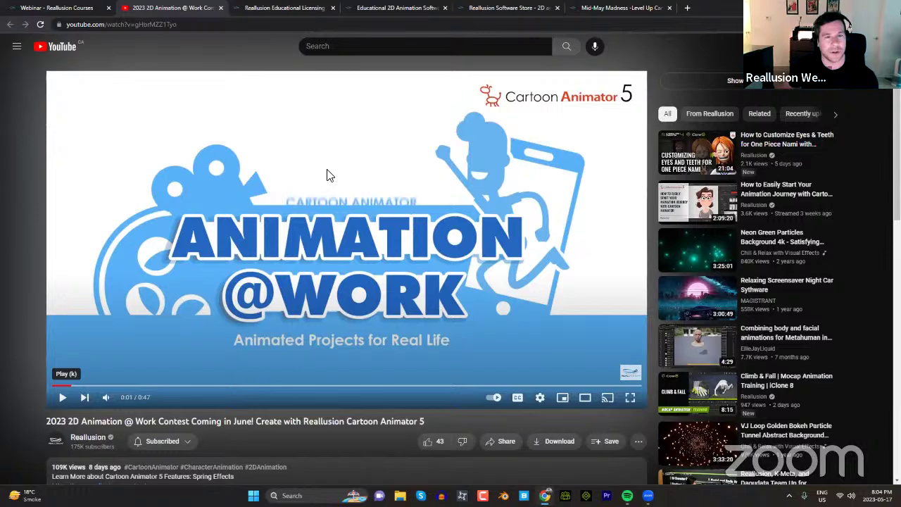
{"action": "left_click", "coordinate": [195, 28]}
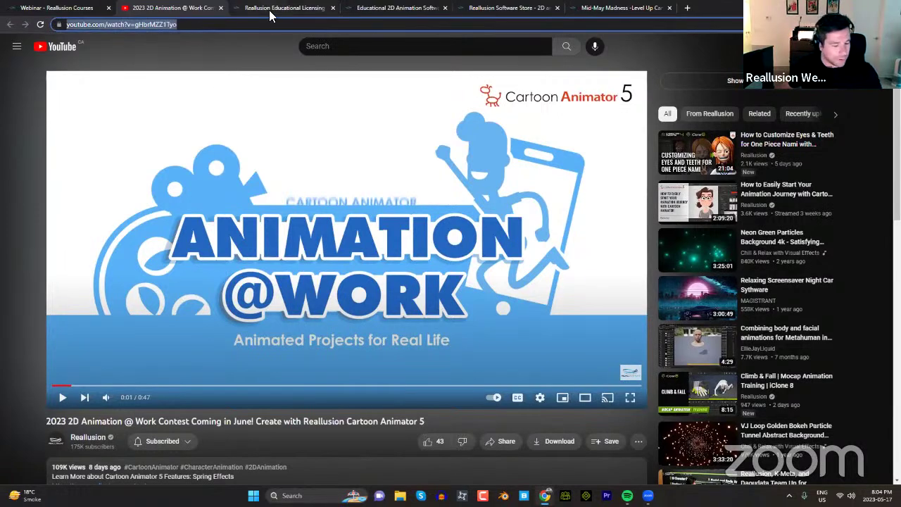
{"action": "left_click", "coordinate": [364, 32]}
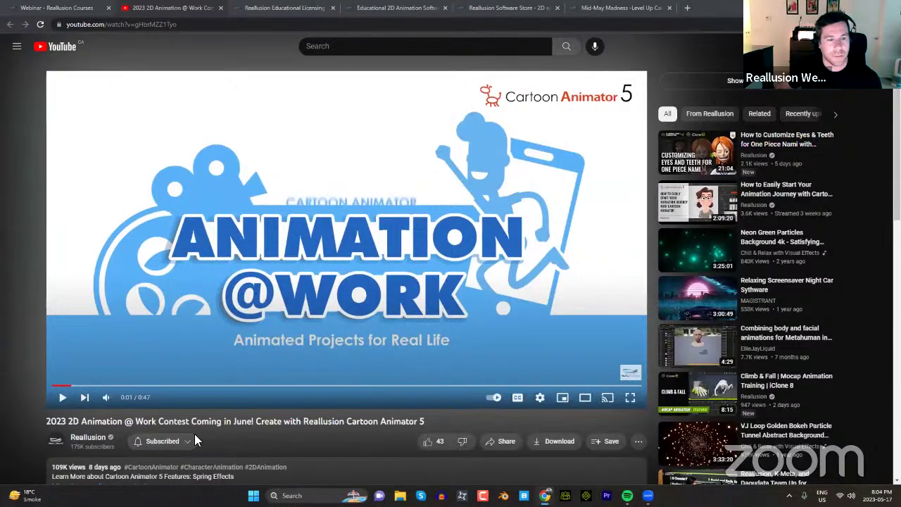
{"action": "scroll", "coordinate": [229, 344], "scroll_direction": "down", "scroll_amount": 3}
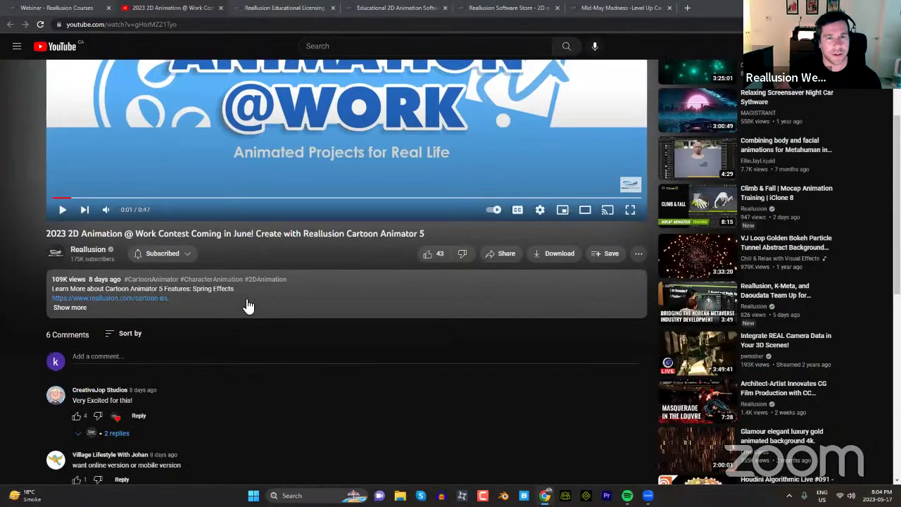
{"action": "scroll", "coordinate": [292, 308], "scroll_direction": "up", "scroll_amount": 2}
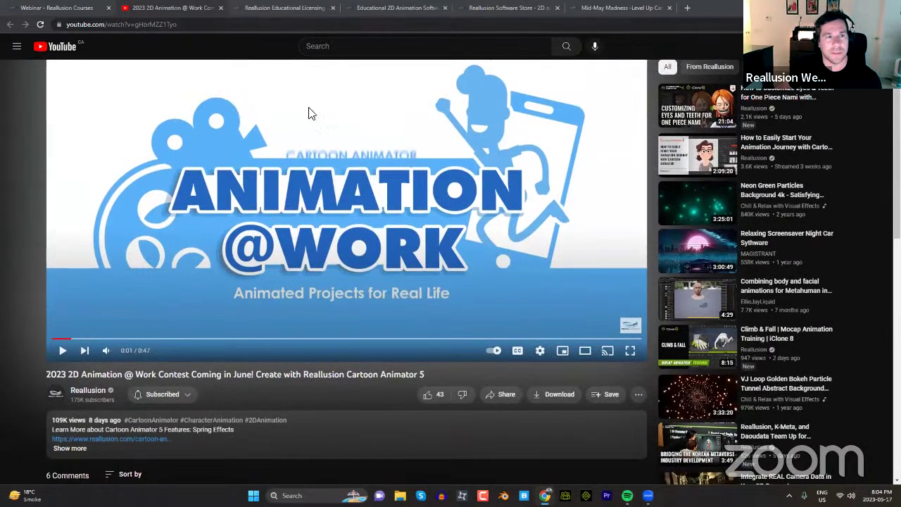
{"action": "key", "text": "ctrl+l"}
{"action": "left_click", "coordinate": [220, 8]}
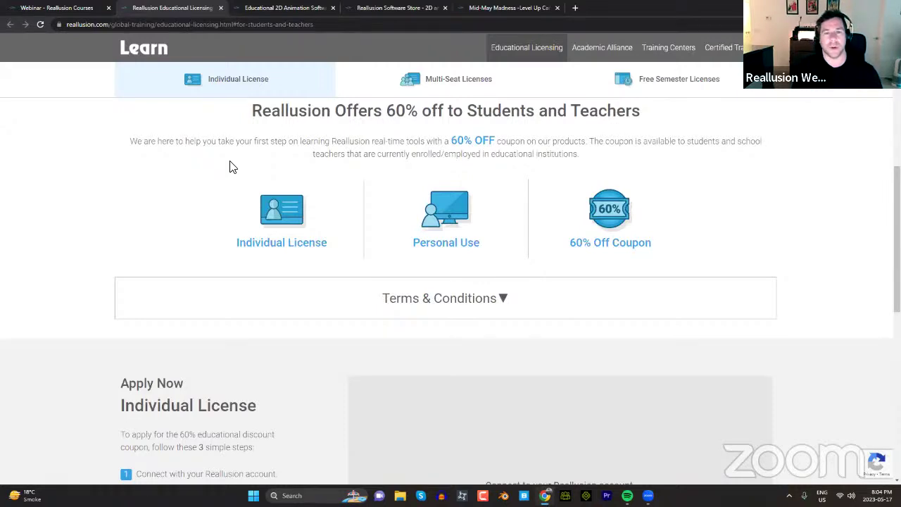
Step: Select the Educational Licensing page's address, review the individual license application and license types, and close the page
{"action": "left_click", "coordinate": [245, 25]}
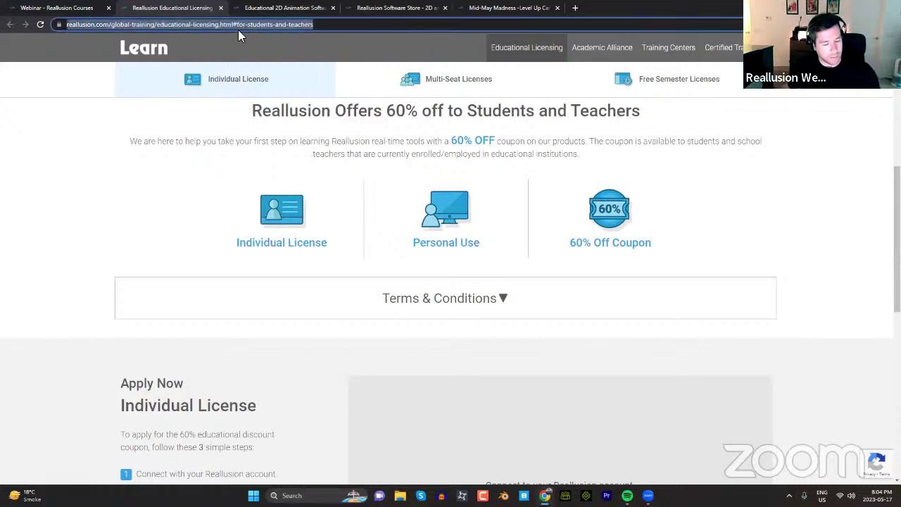
{"action": "left_click", "coordinate": [547, 57]}
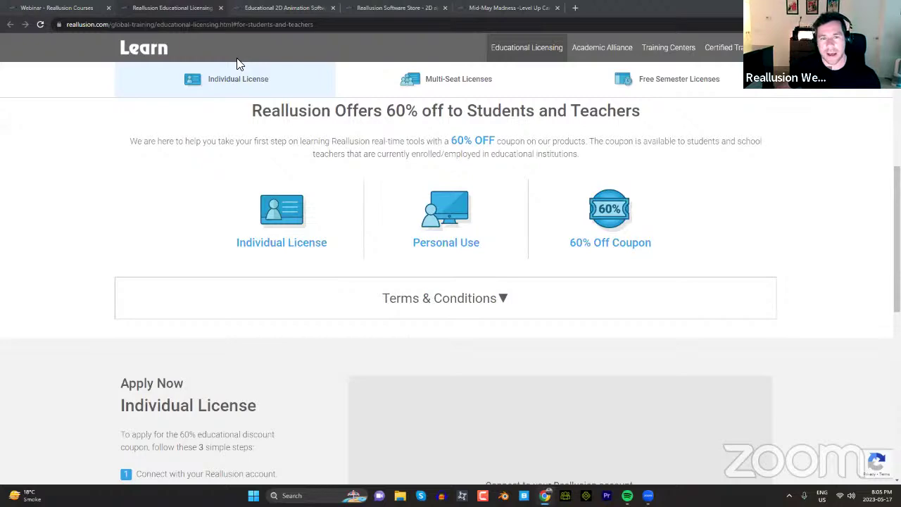
{"action": "scroll", "coordinate": [319, 294], "scroll_direction": "down", "scroll_amount": 5}
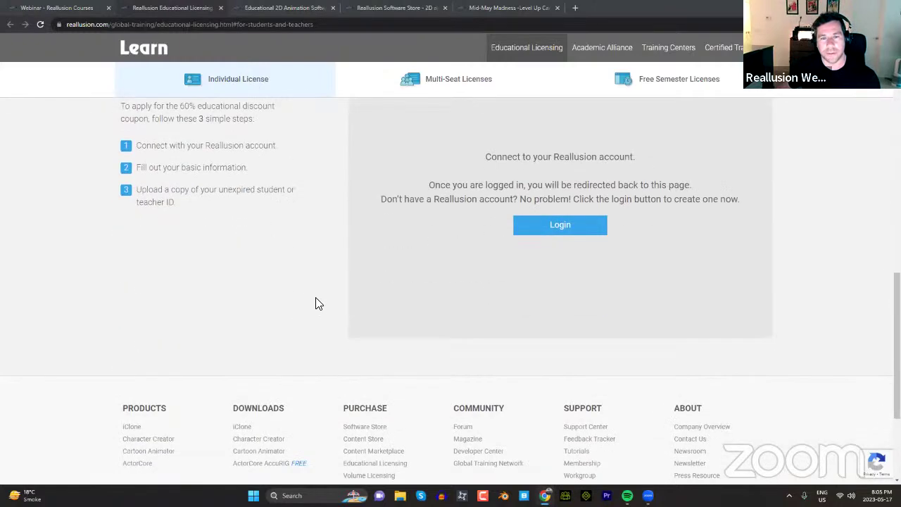
{"action": "scroll", "coordinate": [316, 306], "scroll_direction": "up", "scroll_amount": 5}
{"action": "scroll", "coordinate": [320, 302], "scroll_direction": "up", "scroll_amount": 3}
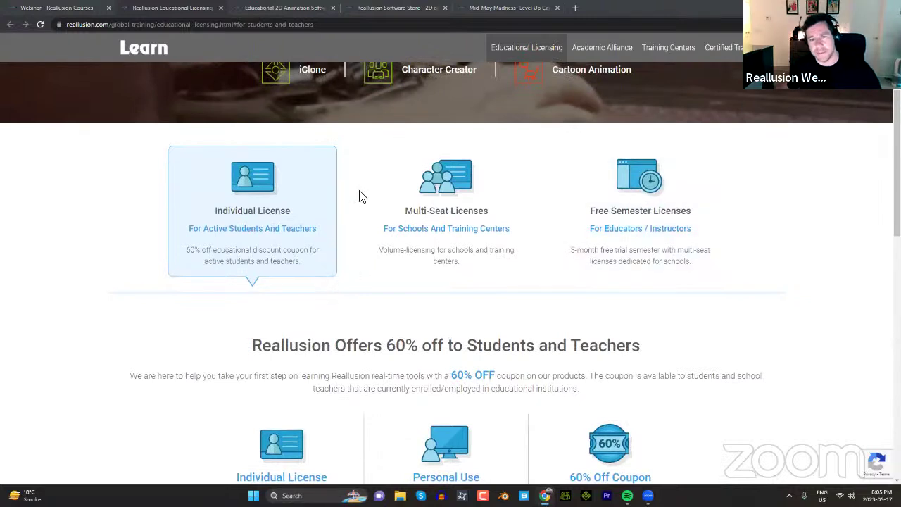
{"action": "left_click", "coordinate": [221, 9]}
Step: Select the full web address of the Cartoon Animator for Education page
{"action": "mouse_move", "coordinate": [255, 72]}
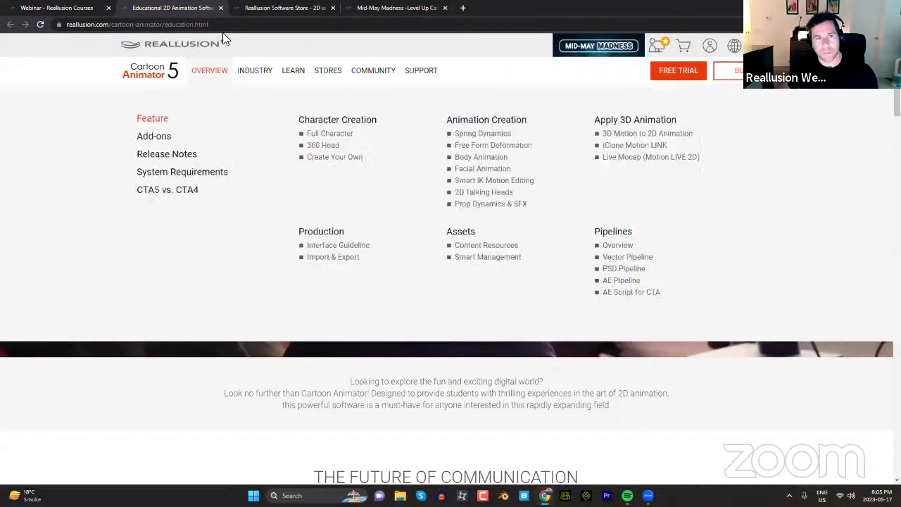
{"action": "left_click", "coordinate": [226, 24]}
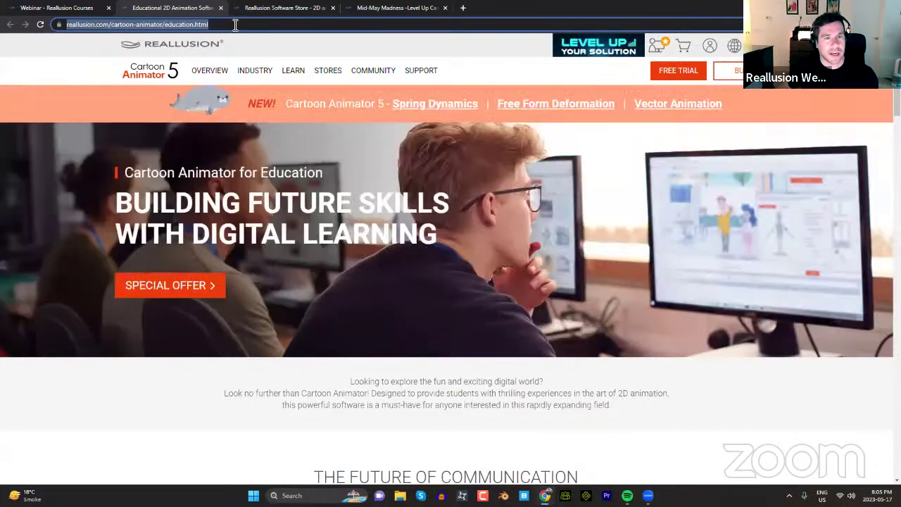
{"action": "left_click", "coordinate": [234, 26]}
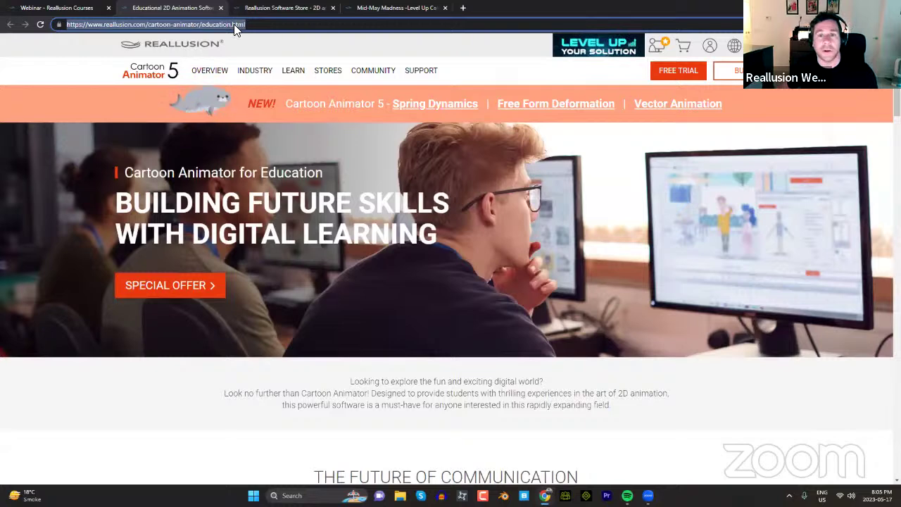
{"action": "key", "text": "alt+Tab"}
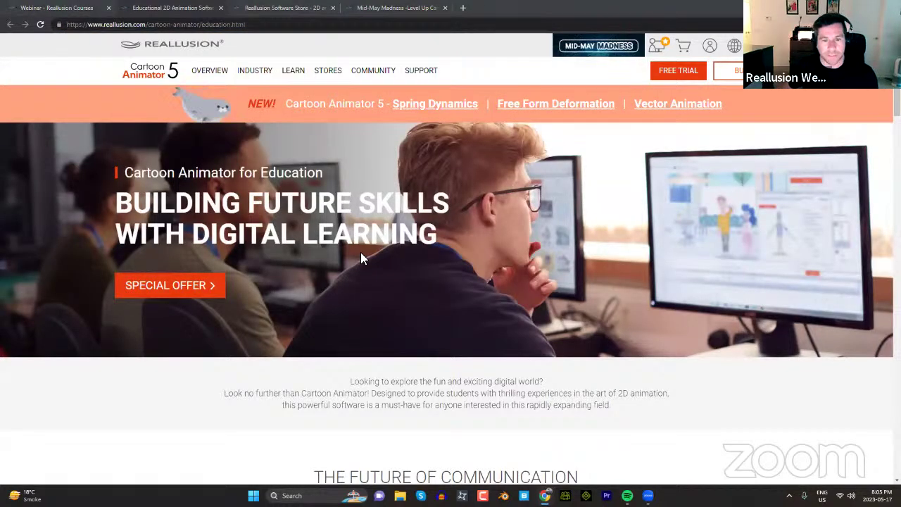
Step: Review the Cartoon Animator for Education page from the storytelling section to the license plans, and close it
{"action": "scroll", "coordinate": [338, 410], "scroll_direction": "down", "scroll_amount": 6}
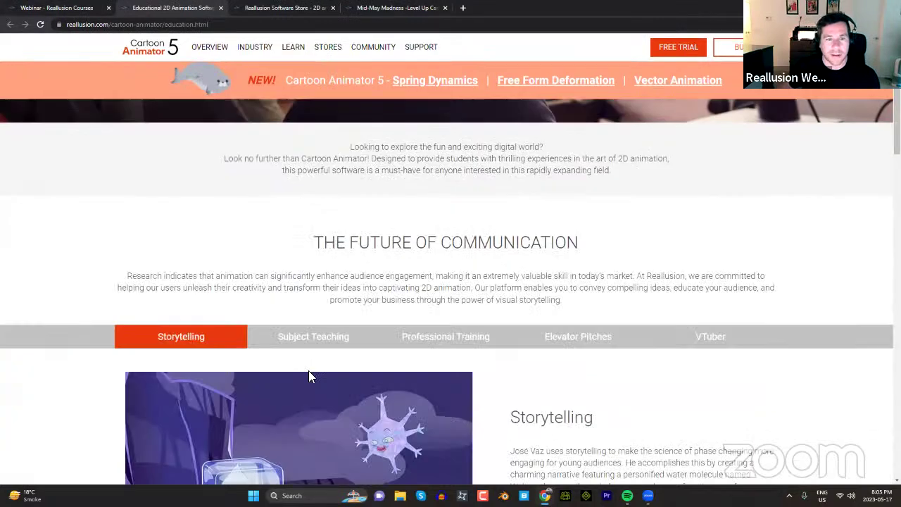
{"action": "scroll", "coordinate": [285, 350], "scroll_direction": "down", "scroll_amount": 3}
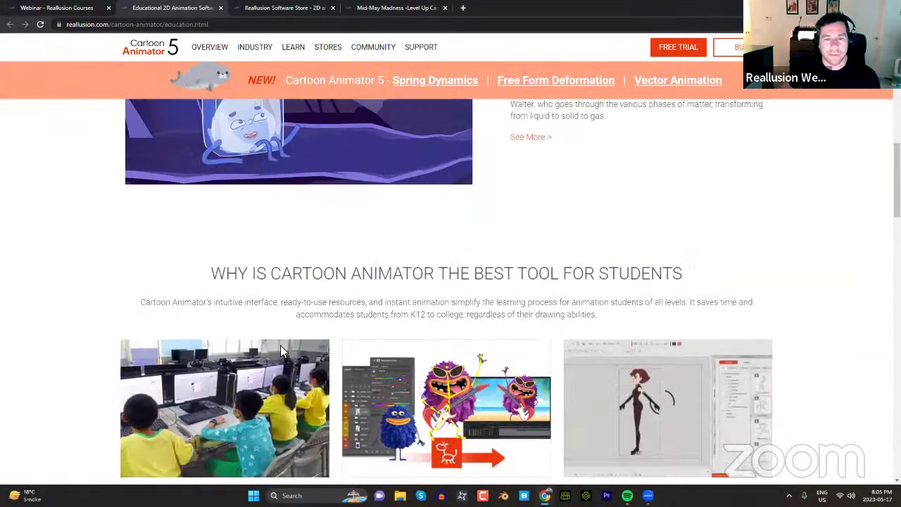
{"action": "scroll", "coordinate": [284, 348], "scroll_direction": "down", "scroll_amount": 3}
{"action": "scroll", "coordinate": [283, 349], "scroll_direction": "down", "scroll_amount": 3}
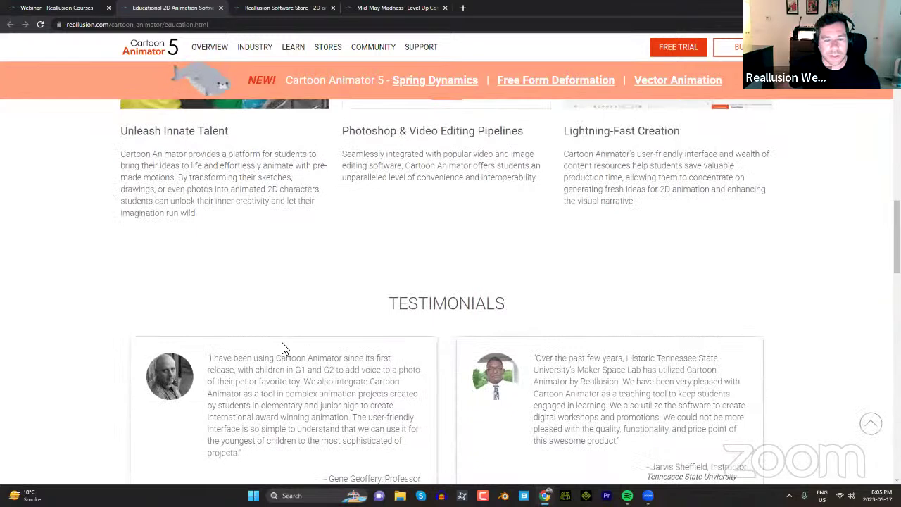
{"action": "scroll", "coordinate": [282, 349], "scroll_direction": "down", "scroll_amount": 1}
{"action": "scroll", "coordinate": [282, 349], "scroll_direction": "down", "scroll_amount": 3}
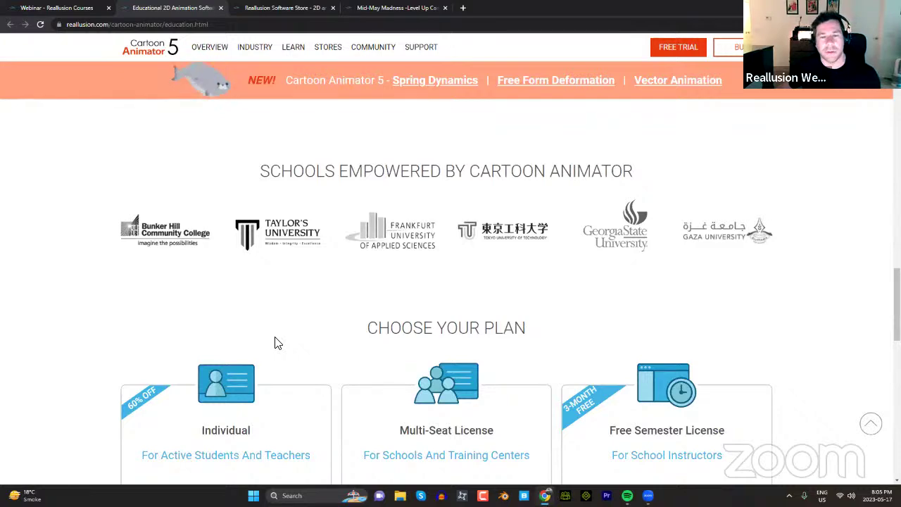
{"action": "scroll", "coordinate": [249, 303], "scroll_direction": "up", "scroll_amount": 8}
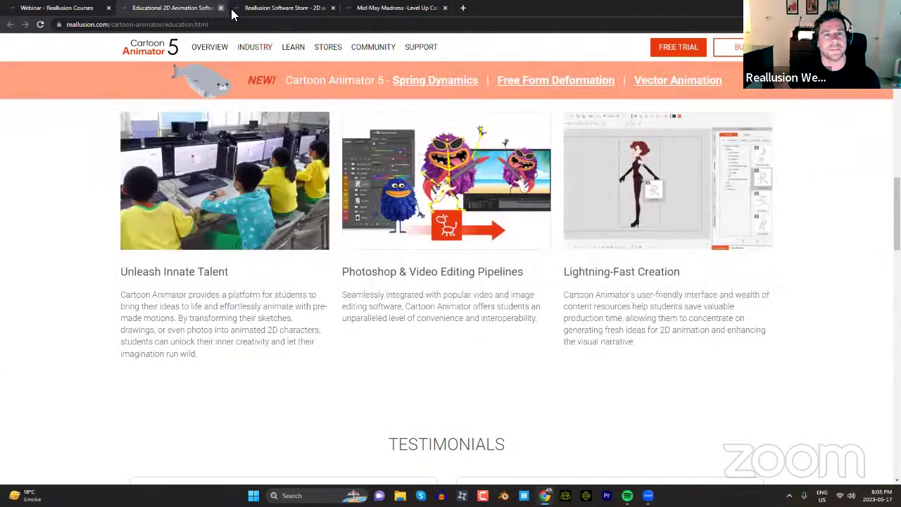
{"action": "left_click", "coordinate": [221, 8]}
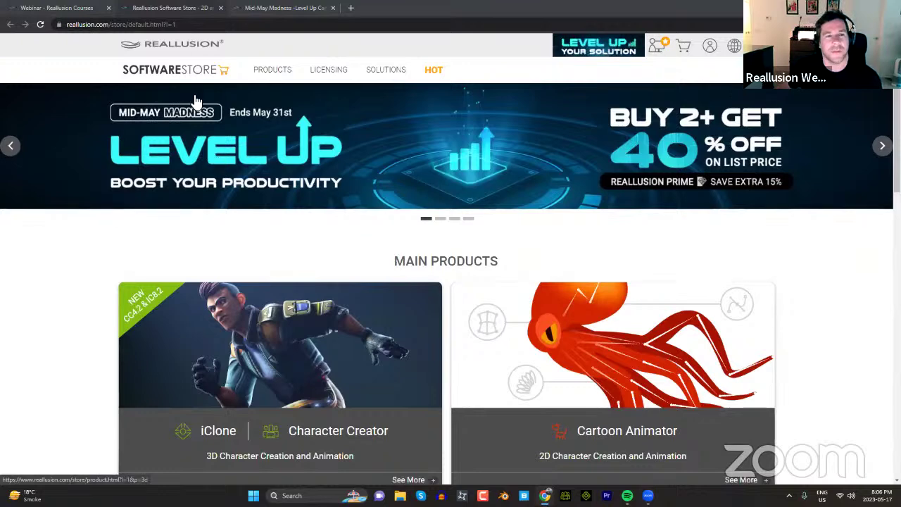
Step: Open the Reallusion home page from the Software Store, check its free trial offerings, and close it
{"action": "left_click", "coordinate": [190, 43]}
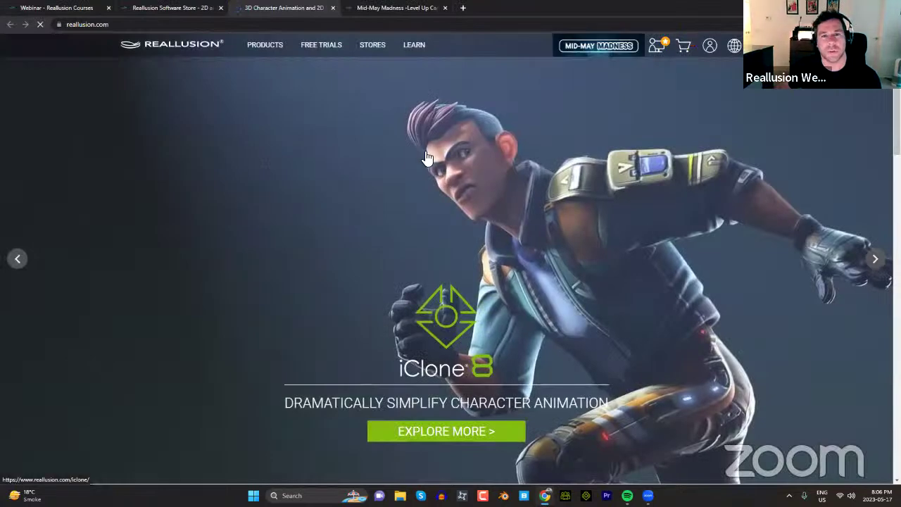
{"action": "mouse_move", "coordinate": [372, 44]}
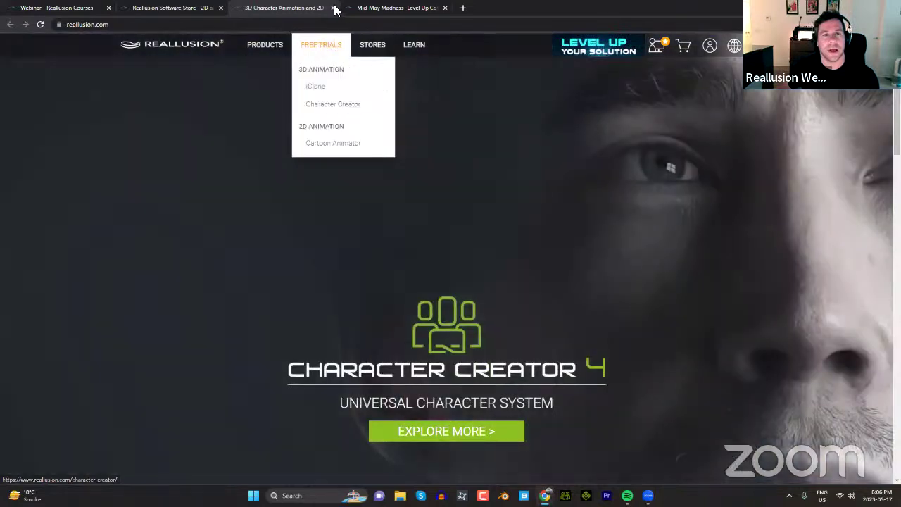
{"action": "left_click", "coordinate": [332, 8]}
Step: Bring up the Mid-May Madness promotion page, dismiss the newsletter subscription pop-up, and look through the offer terms
{"action": "left_click", "coordinate": [299, 11]}
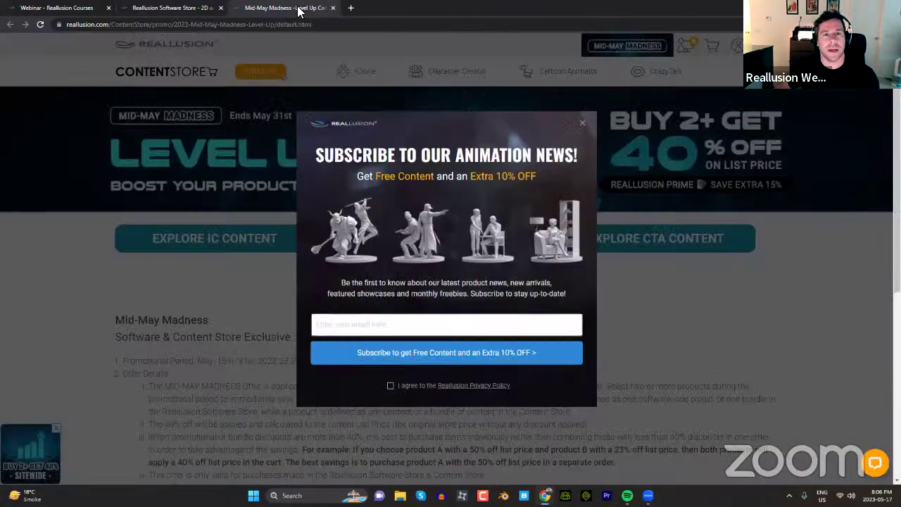
{"action": "left_click", "coordinate": [578, 123]}
{"action": "scroll", "coordinate": [354, 231], "scroll_direction": "down", "scroll_amount": 4}
{"action": "scroll", "coordinate": [361, 216], "scroll_direction": "up", "scroll_amount": 5}
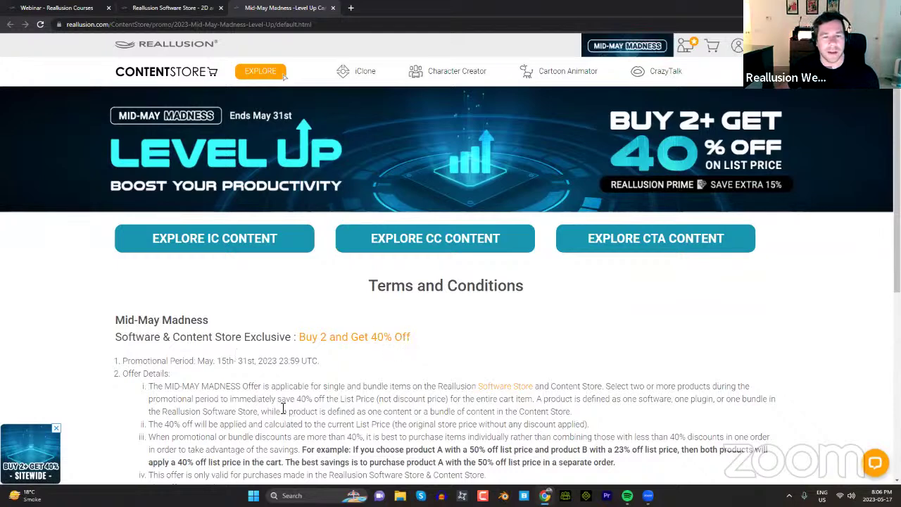
Step: Select the web address of the Mid-May Madness promotion page
{"action": "left_click", "coordinate": [249, 28]}
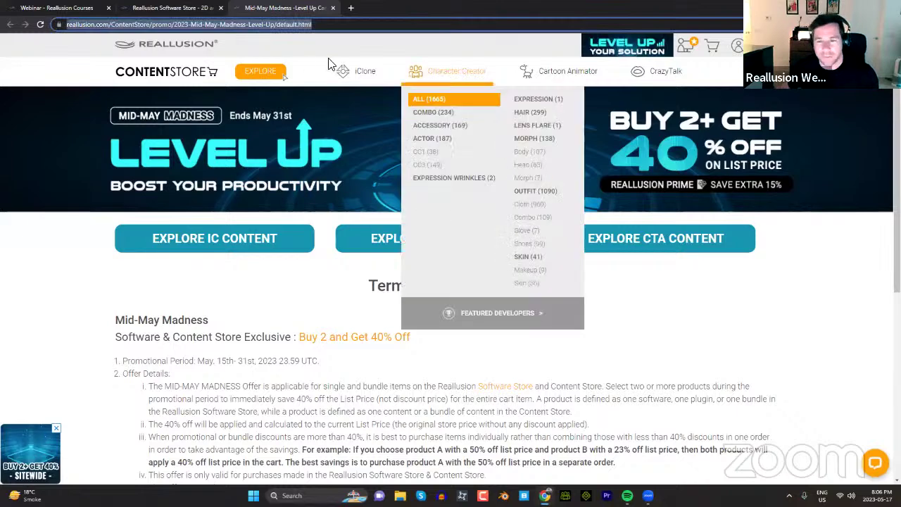
{"action": "left_click", "coordinate": [328, 64]}
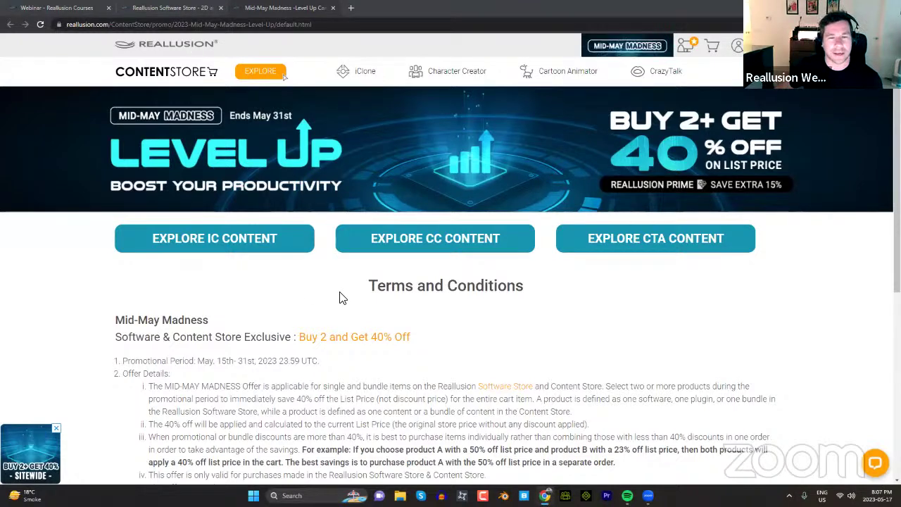
{"action": "left_click", "coordinate": [279, 9]}
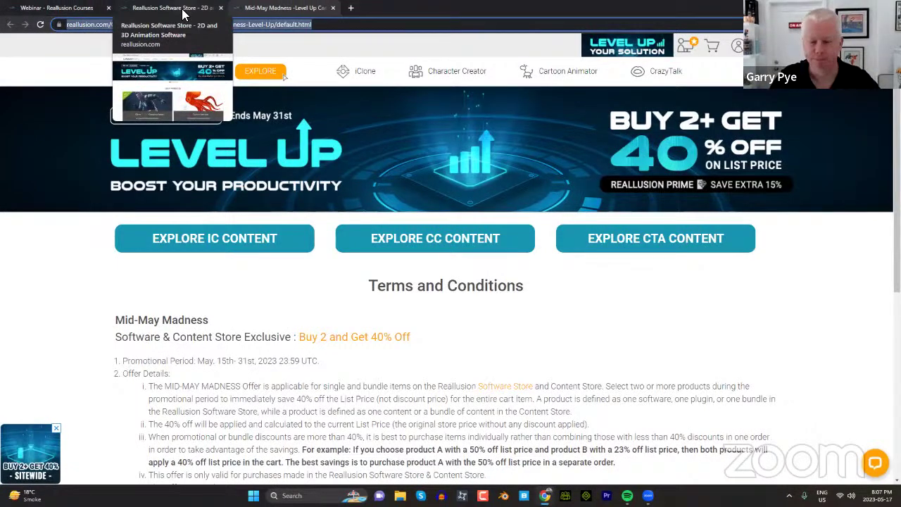
{"action": "mouse_move", "coordinate": [260, 71]}
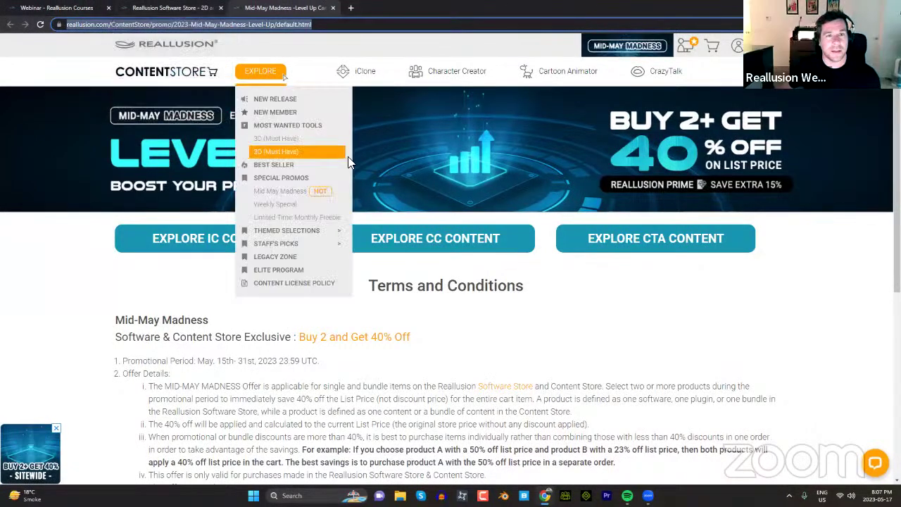
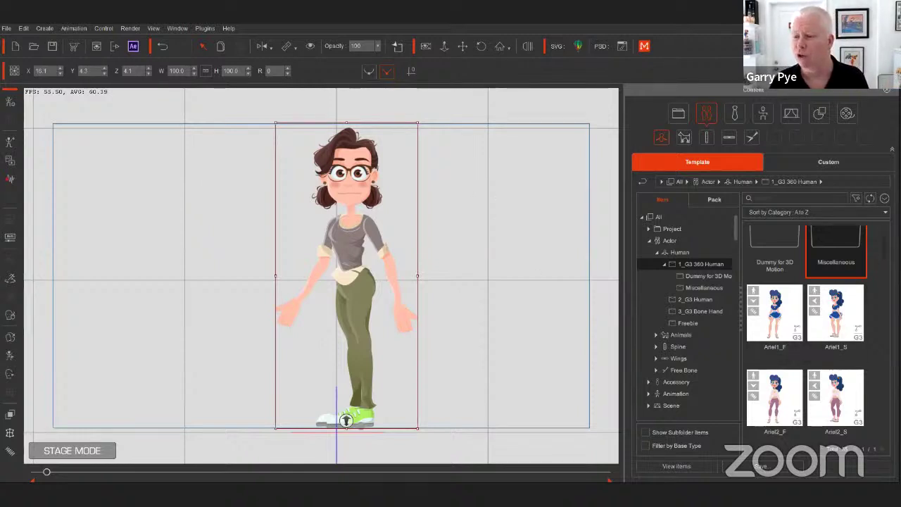
Step: Browse the 1_G3 360 Human actor templates from the Ariel characters down to the Philipp characters
{"action": "scroll", "coordinate": [805, 333], "scroll_direction": "down", "scroll_amount": 8}
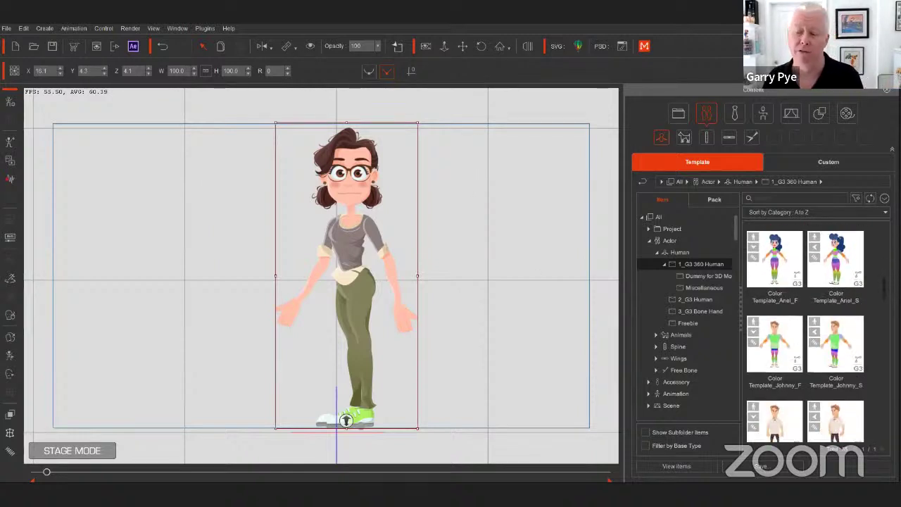
{"action": "scroll", "coordinate": [805, 333], "scroll_direction": "down", "scroll_amount": 8}
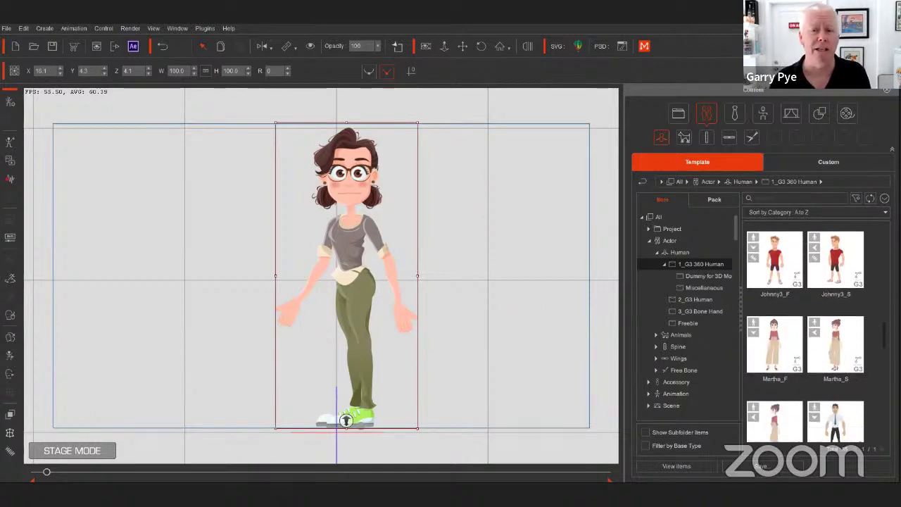
{"action": "scroll", "coordinate": [805, 333], "scroll_direction": "down", "scroll_amount": 2}
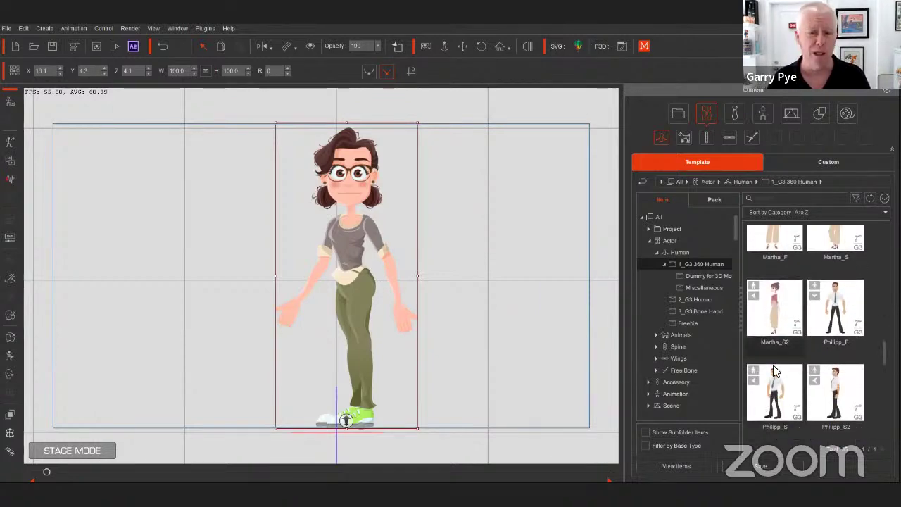
Step: Switch to the Chrome window with the Marketplace's Cartoon Animator human actors and browse the listed characters
{"action": "key", "text": "alt+Tab"}
{"action": "key", "text": "alt+Tab"}
{"action": "key", "text": "alt+Tab"}
{"action": "key", "text": "alt+Tab"}
{"action": "key", "text": "alt+Tab"}
{"action": "key", "text": "alt+Tab"}
{"action": "key", "text": "alt+Tab"}
{"action": "key", "text": "alt+Tab"}
{"action": "key", "text": "alt+Tab"}
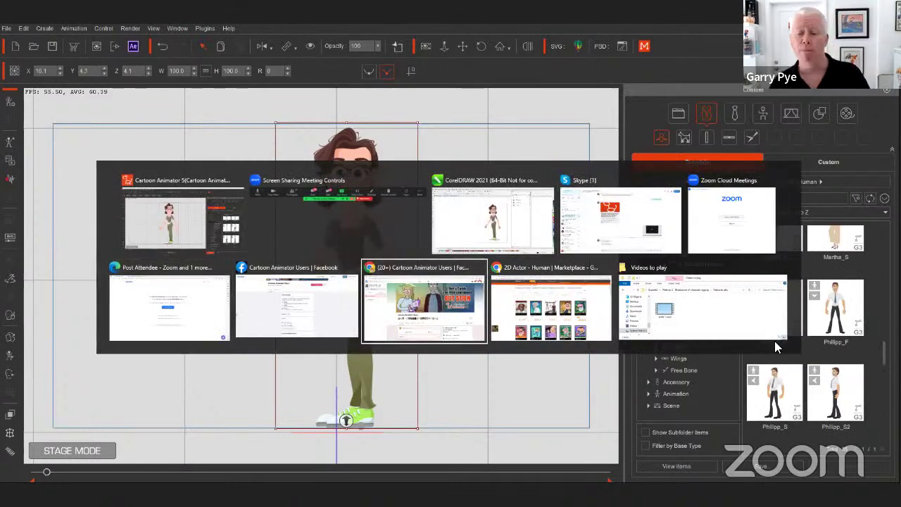
{"action": "key", "text": "alt+shift+Tab"}
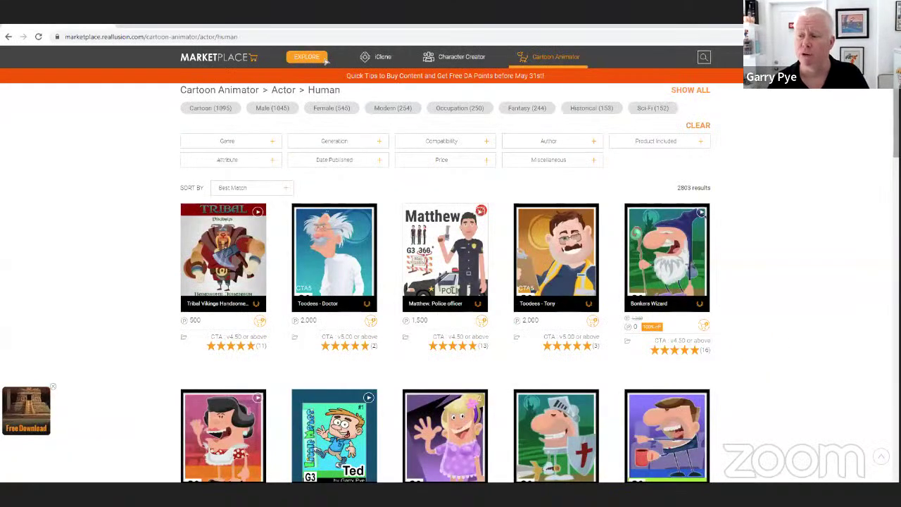
{"action": "scroll", "coordinate": [895, 141], "scroll_direction": "down", "scroll_amount": 3}
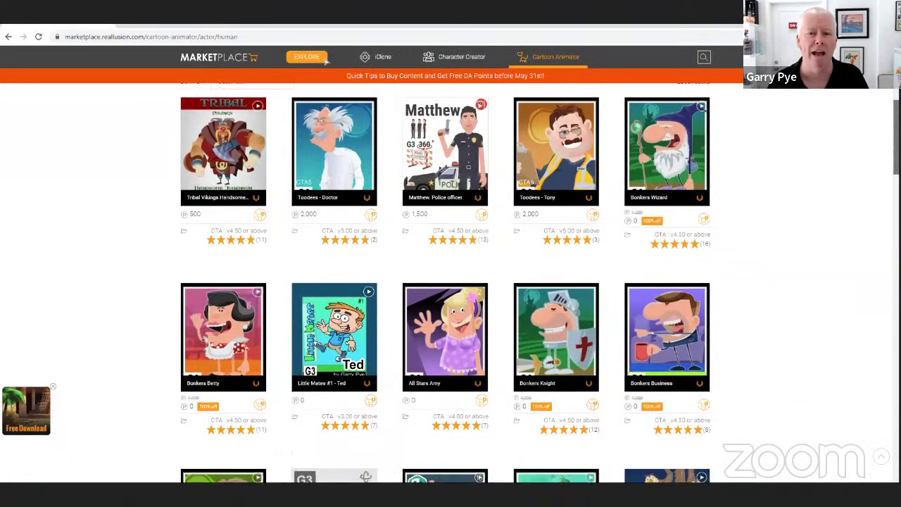
Step: Browse the Marketplace's human actors from the Bonkers characters down to the Cartoon Rooster and The Bendies characters
{"action": "scroll", "coordinate": [326, 61], "scroll_direction": "down", "scroll_amount": 4}
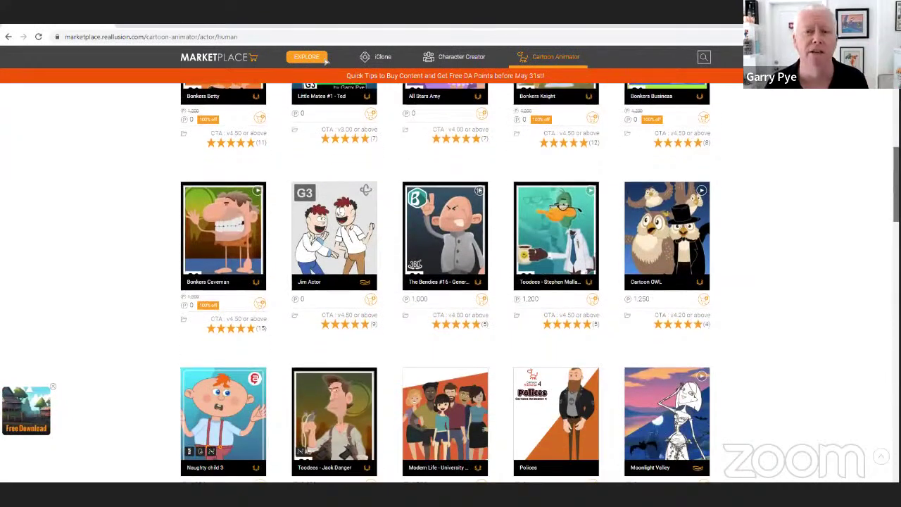
{"action": "scroll", "coordinate": [325, 61], "scroll_direction": "down", "scroll_amount": 3}
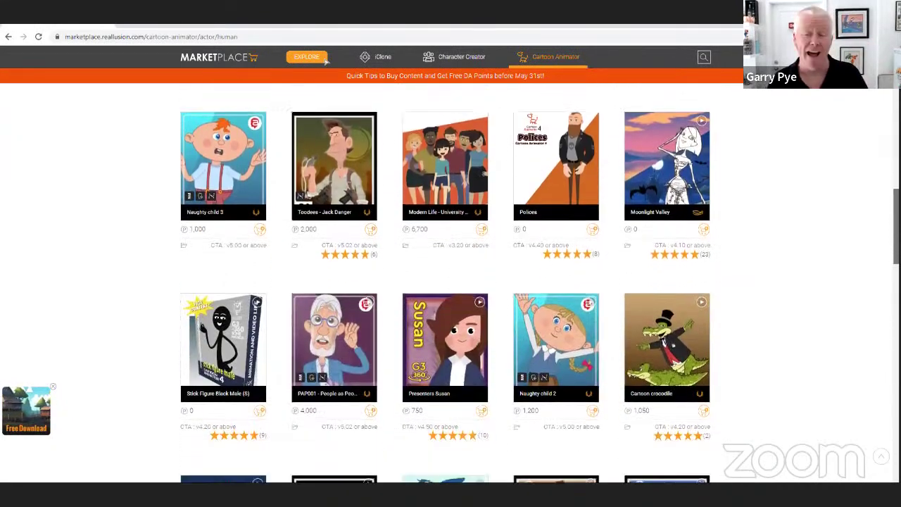
{"action": "scroll", "coordinate": [326, 61], "scroll_direction": "down", "scroll_amount": 2}
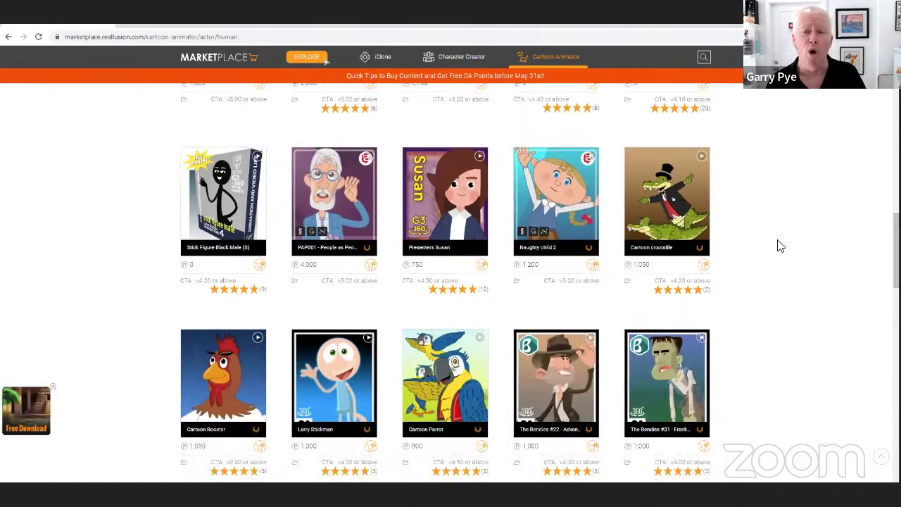
{"action": "key", "text": "alt+Tab"}
{"action": "key", "text": "alt+Tab"}
{"action": "key", "text": "alt+Tab"}
{"action": "key", "text": "alt+Tab"}
{"action": "key", "text": "alt+Tab"}
{"action": "key", "text": "alt+Tab"}
{"action": "key", "text": "alt+Tab"}
{"action": "key", "text": "alt+Tab"}
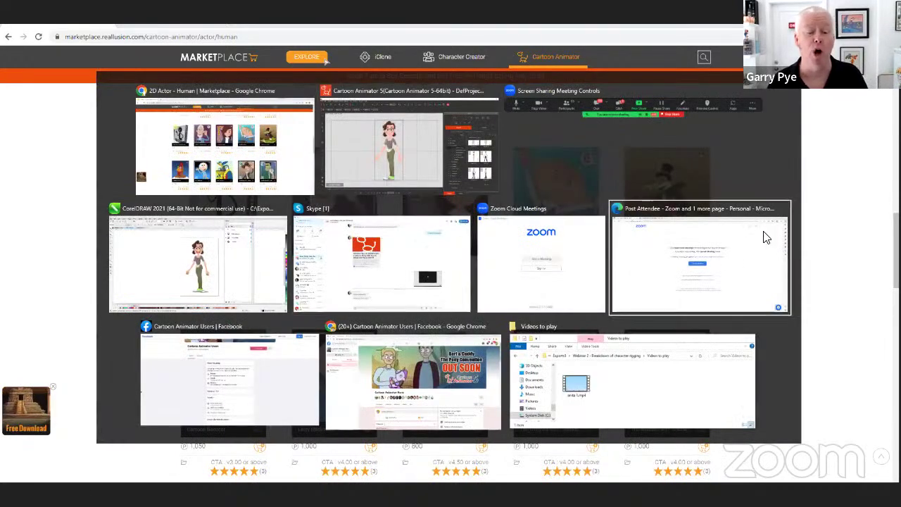
{"action": "key", "text": "alt+Tab"}
{"action": "key", "text": "alt+Tab"}
{"action": "key", "text": "alt+Tab"}
{"action": "key", "text": "alt+Tab"}
{"action": "key", "text": "alt+Tab"}
{"action": "key", "text": "alt+Tab"}
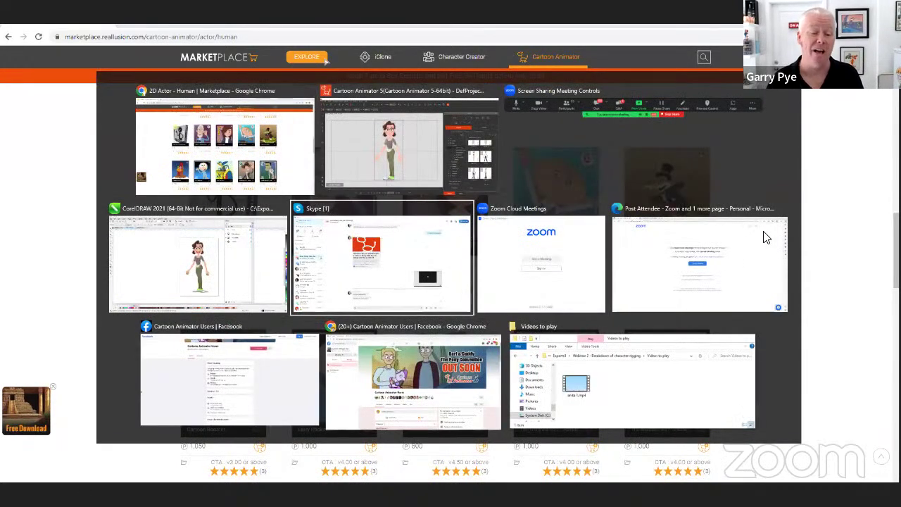
{"action": "key", "text": "Escape"}
Step: Switch to the CorelDRAW window with the drawing 1-anita actor.cdr
{"action": "key", "text": "alt+Tab"}
{"action": "key", "text": "alt+Tab"}
{"action": "key", "text": "alt+Tab"}
{"action": "key", "text": "alt+Tab"}
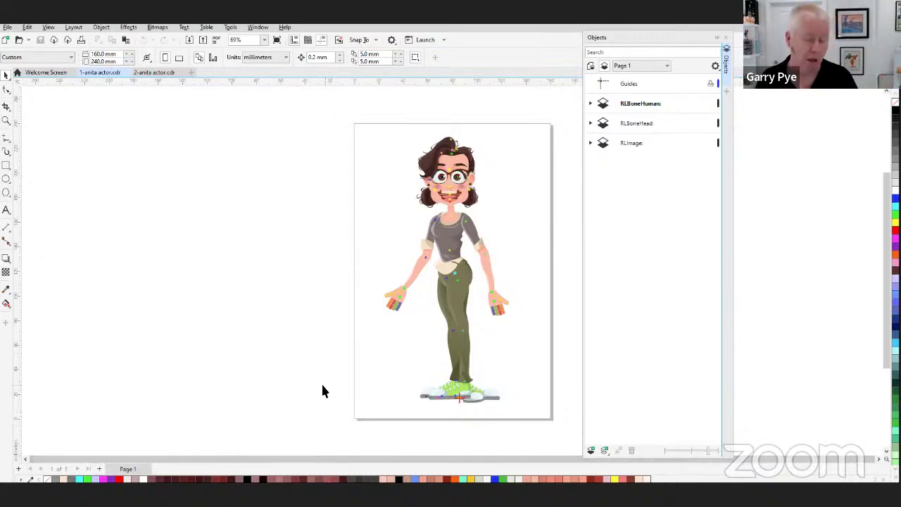
Step: Switch to the File Explorer window of the Videos to play folder, maximize it, and play anita 1.mp4
{"action": "key", "text": "alt+Tab"}
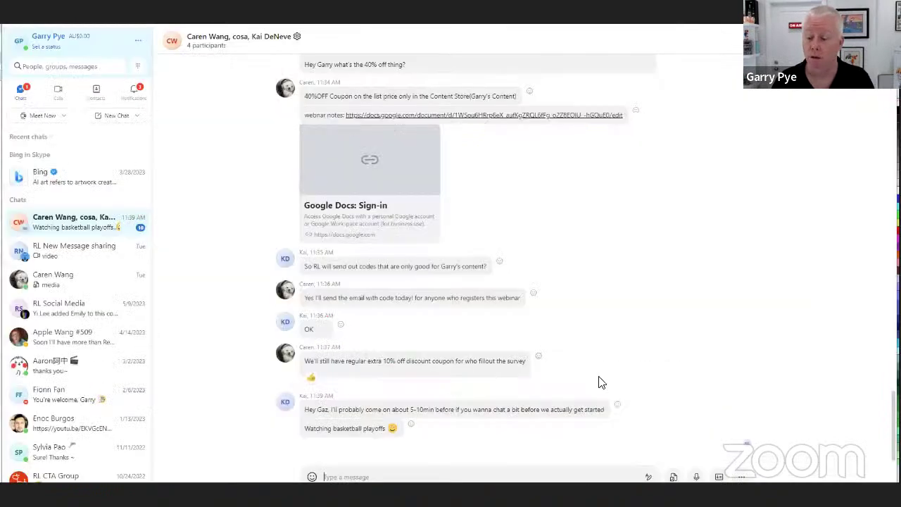
{"action": "key", "text": "alt+Tab"}
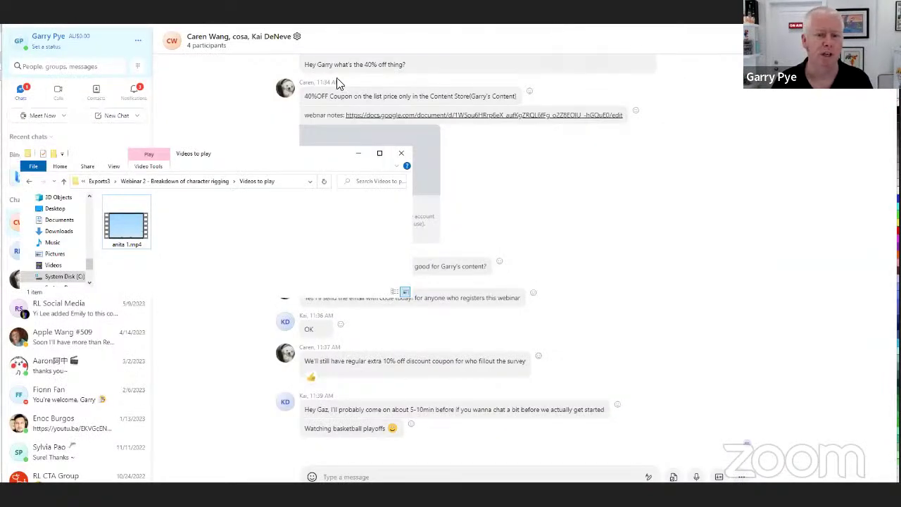
{"action": "left_click", "coordinate": [379, 153]}
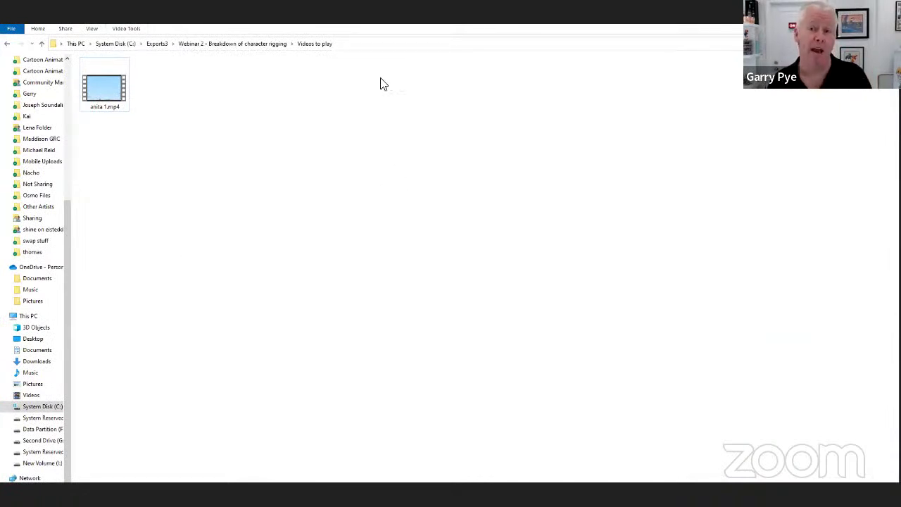
{"action": "double_click", "coordinate": [111, 83]}
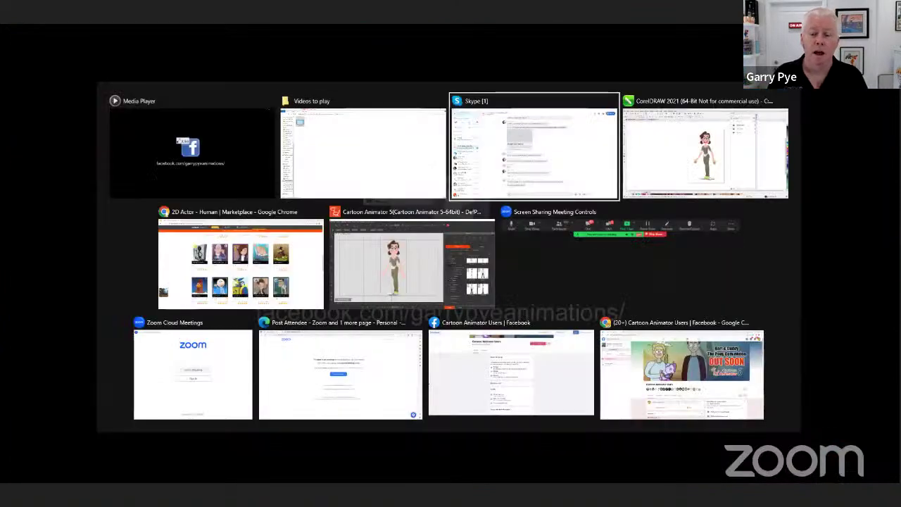
Step: Return from the video to the CorelDRAW drawing and expand the RLBoneHuman layer to present the body bones
{"action": "left_click", "coordinate": [704, 149]}
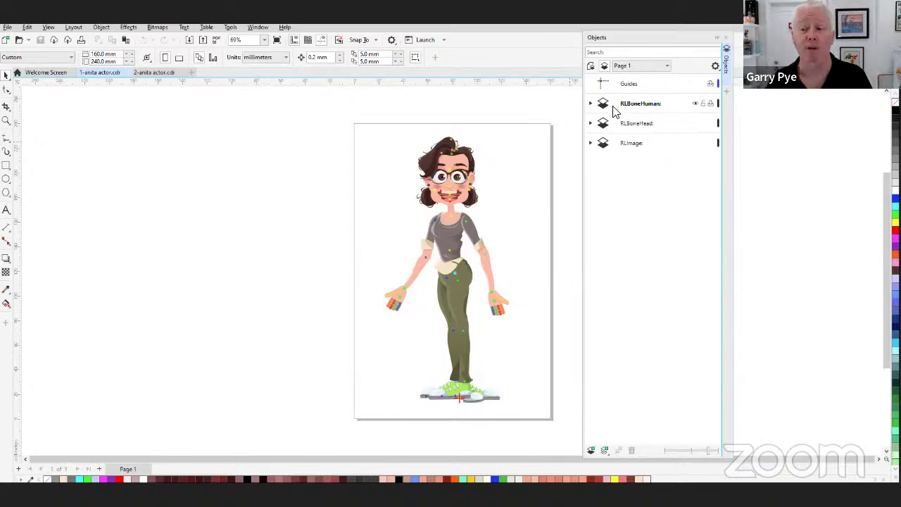
{"action": "left_click", "coordinate": [590, 104]}
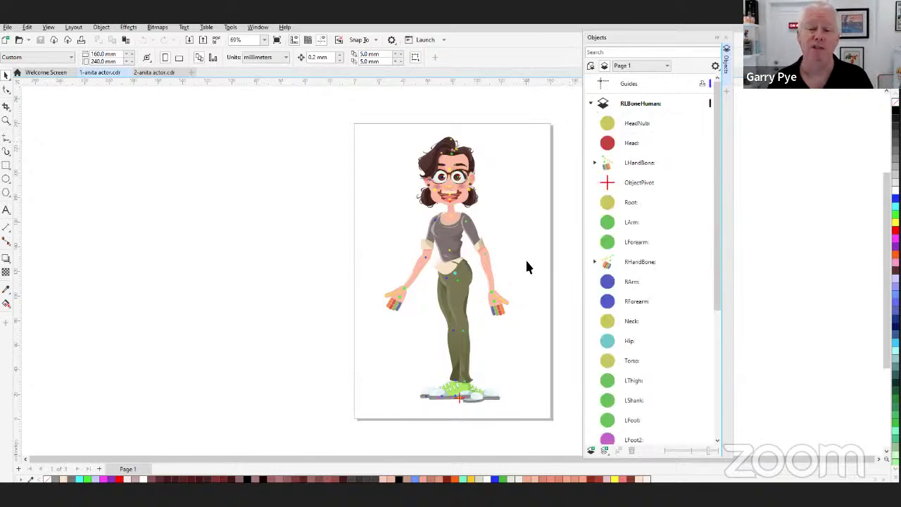
{"action": "scroll", "coordinate": [504, 308], "scroll_direction": "up", "scroll_amount": 4}
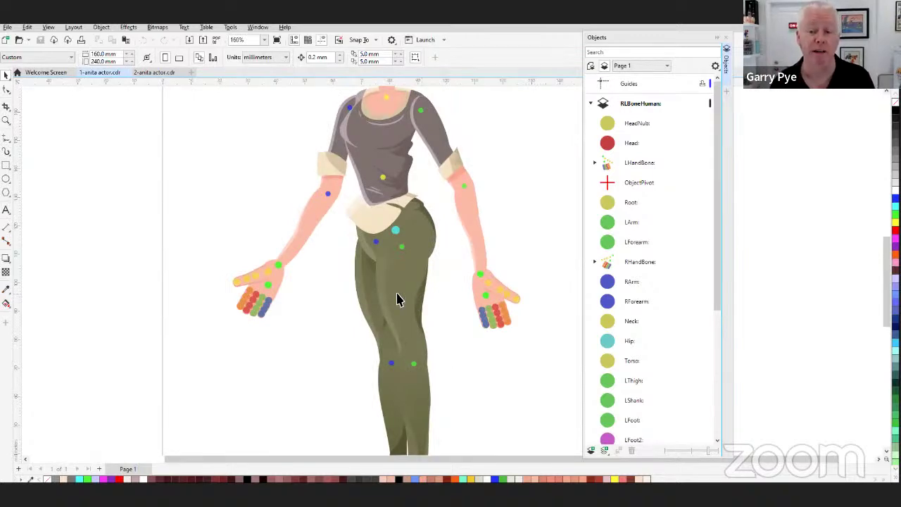
Step: Move the character's left forearm away from the body and undo the move
{"action": "left_click", "coordinate": [465, 223]}
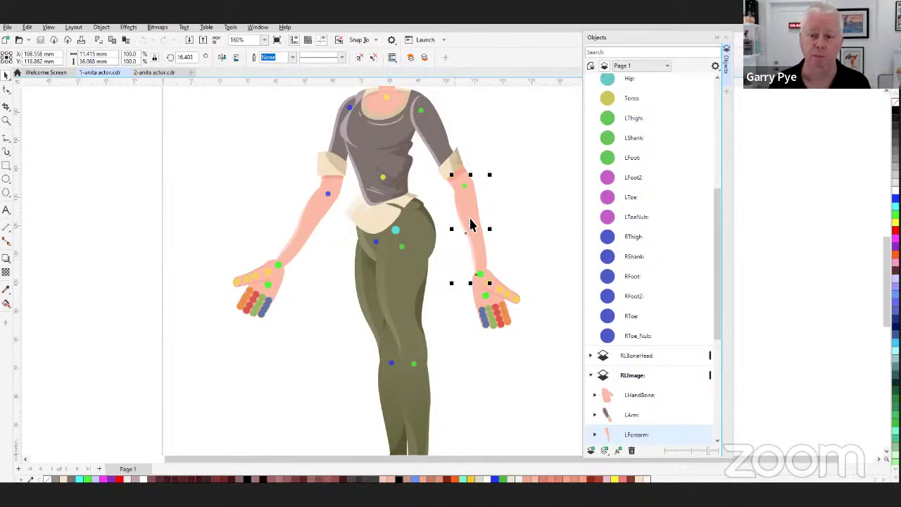
{"action": "left_click_drag", "start_coordinate": [475, 225], "coordinate": [525, 202]}
{"action": "key", "text": "ctrl+z"}
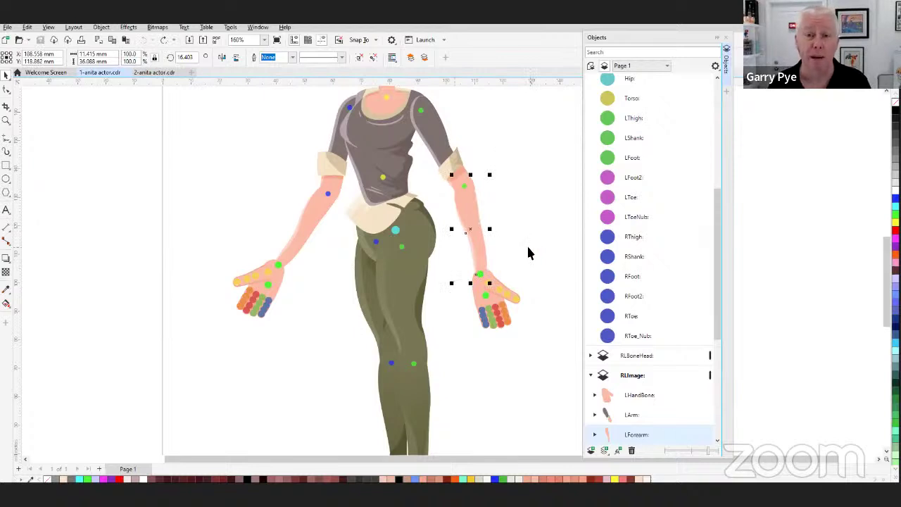
Step: Point out the LForearm bone at the elbow, rotate the left forearm outward about 18 degrees around it, and undo the rotation
{"action": "left_click", "coordinate": [462, 184]}
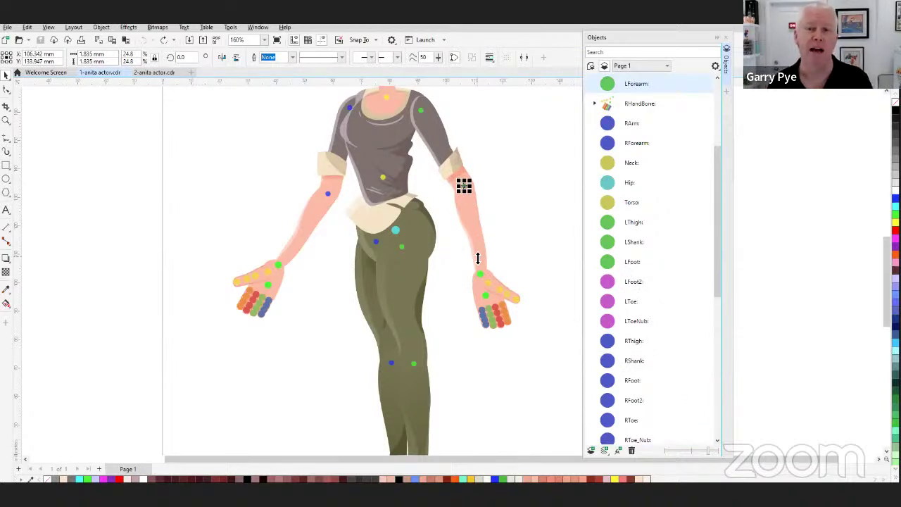
{"action": "left_click", "coordinate": [480, 241]}
{"action": "left_click", "coordinate": [480, 242]}
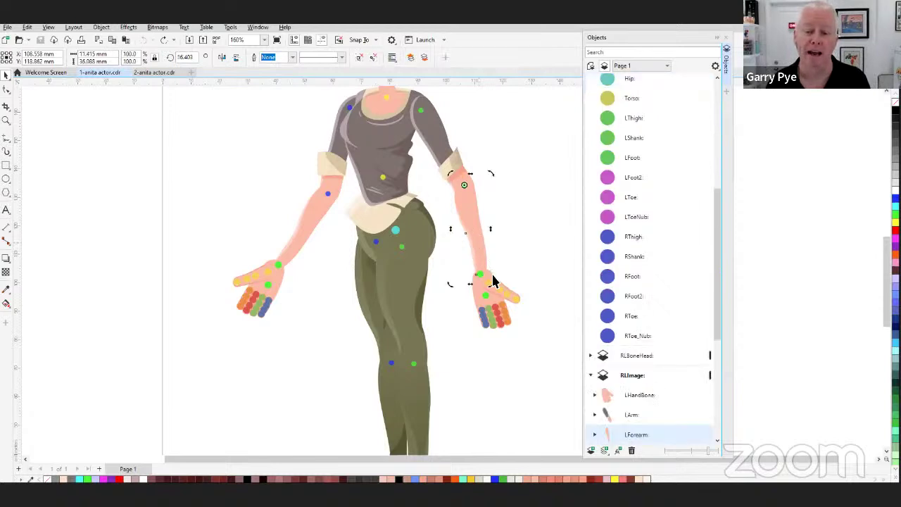
{"action": "left_click_drag", "start_coordinate": [490, 283], "coordinate": [520, 272]}
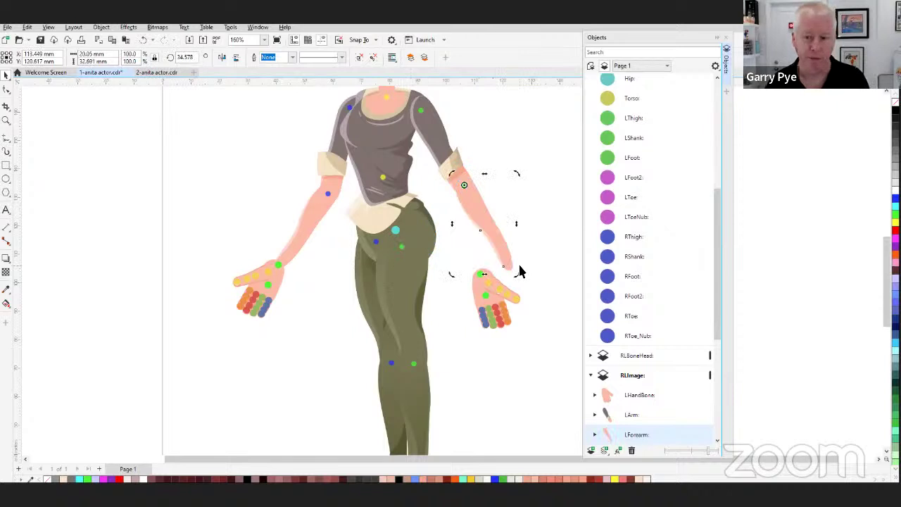
{"action": "key", "text": "ctrl+z"}
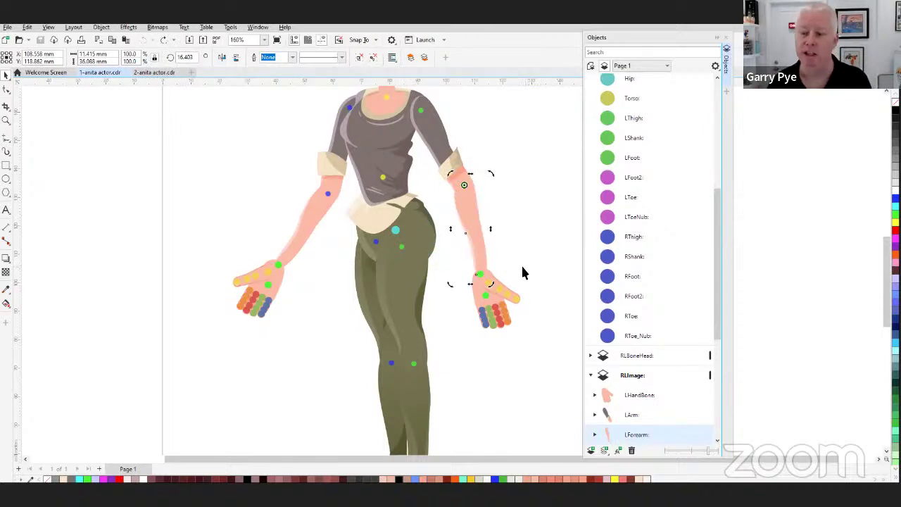
Step: Collapse the RLBoneHuman and RLImage layers and expand the RLBoneHead layer
{"action": "scroll", "coordinate": [715, 221], "scroll_direction": "up", "scroll_amount": 5}
{"action": "scroll", "coordinate": [668, 120], "scroll_direction": "down", "scroll_amount": 5}
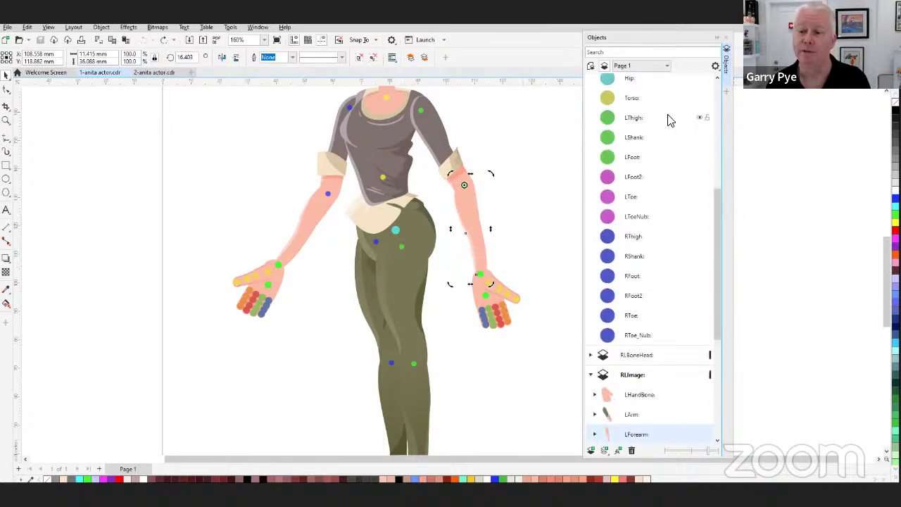
{"action": "left_click_drag", "start_coordinate": [718, 199], "coordinate": [712, 80]}
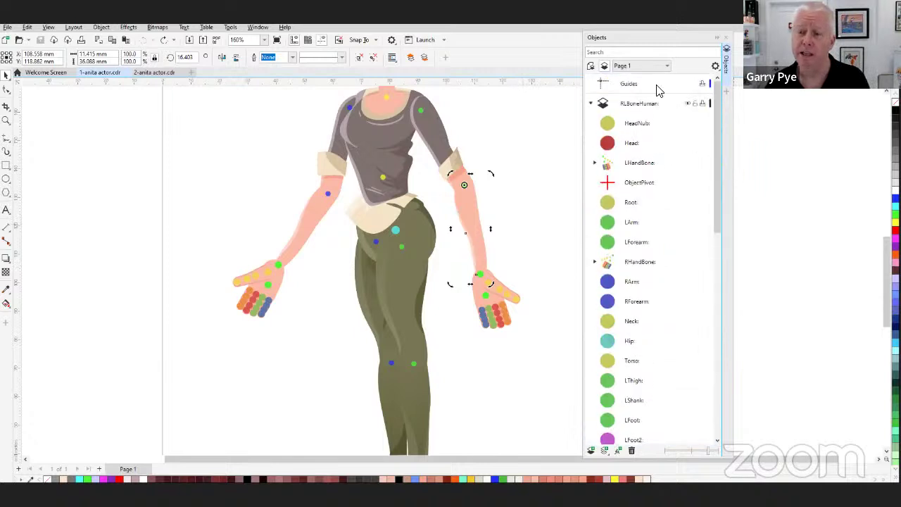
{"action": "left_click", "coordinate": [591, 104]}
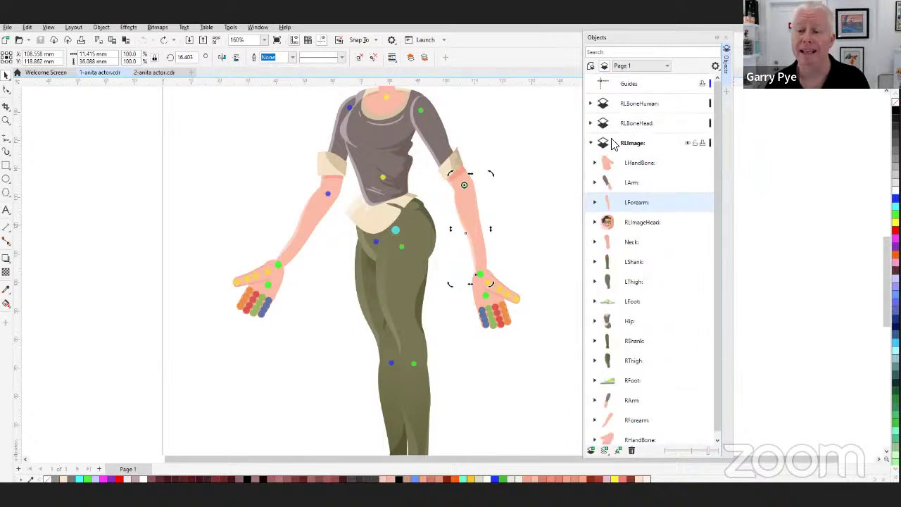
{"action": "left_click", "coordinate": [590, 143]}
{"action": "left_click", "coordinate": [615, 127]}
{"action": "left_click", "coordinate": [589, 124]}
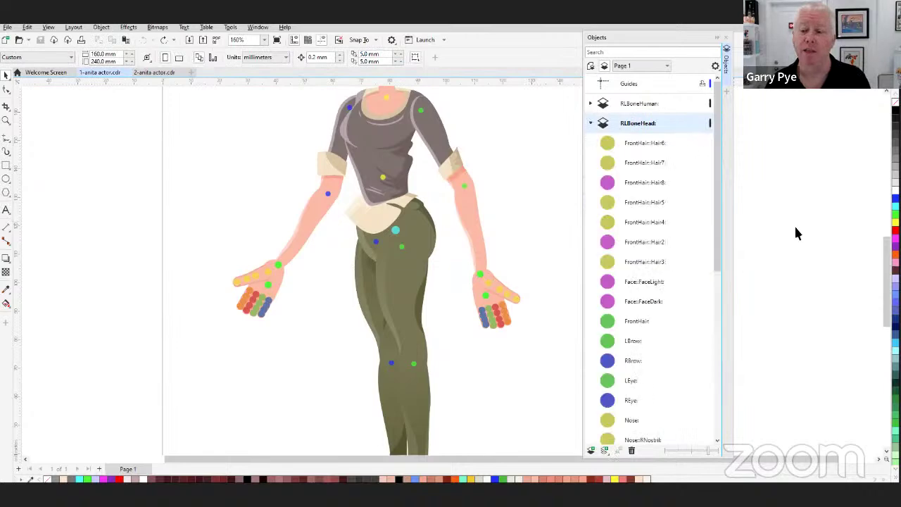
Step: Examine the bone points on the character's head and in the RLBoneHead list, and collapse that layer
{"action": "scroll", "coordinate": [881, 215], "scroll_direction": "up", "scroll_amount": 4}
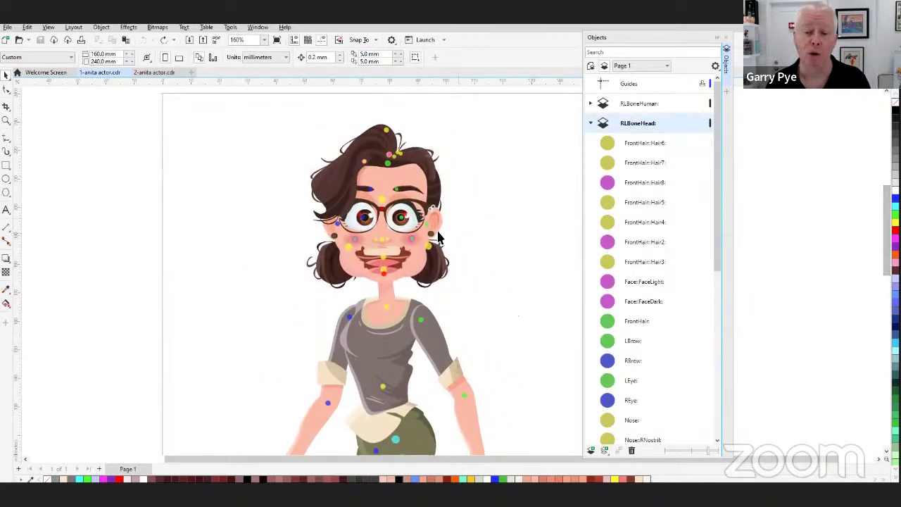
{"action": "scroll", "coordinate": [881, 215], "scroll_direction": "up", "scroll_amount": 2}
{"action": "scroll", "coordinate": [614, 293], "scroll_direction": "down", "scroll_amount": 3}
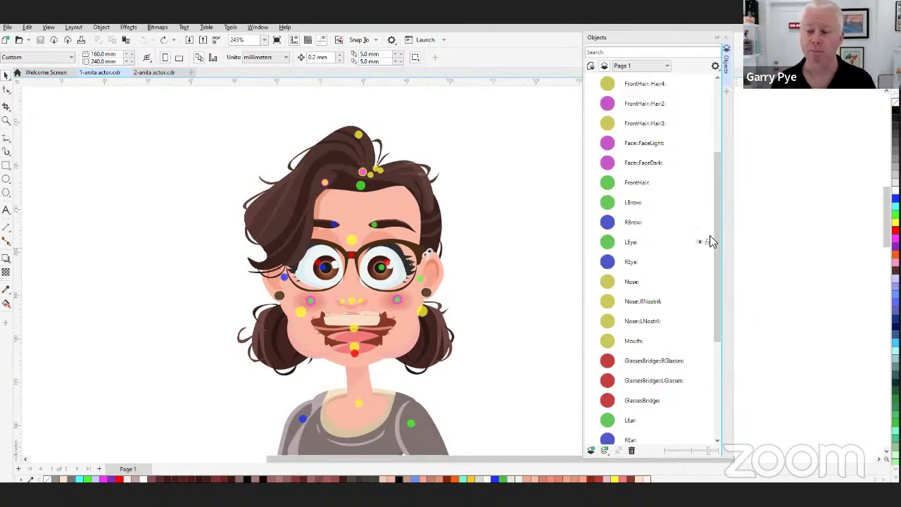
{"action": "left_click_drag", "start_coordinate": [718, 237], "coordinate": [714, 153]}
{"action": "left_click", "coordinate": [591, 123]}
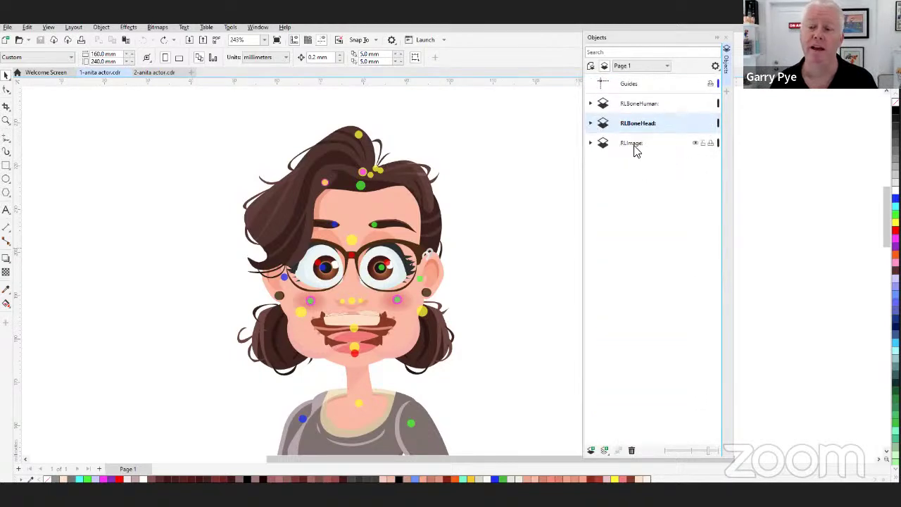
Step: Expand the RLImage layer and the RLImageHead group inside it
{"action": "left_click", "coordinate": [636, 146]}
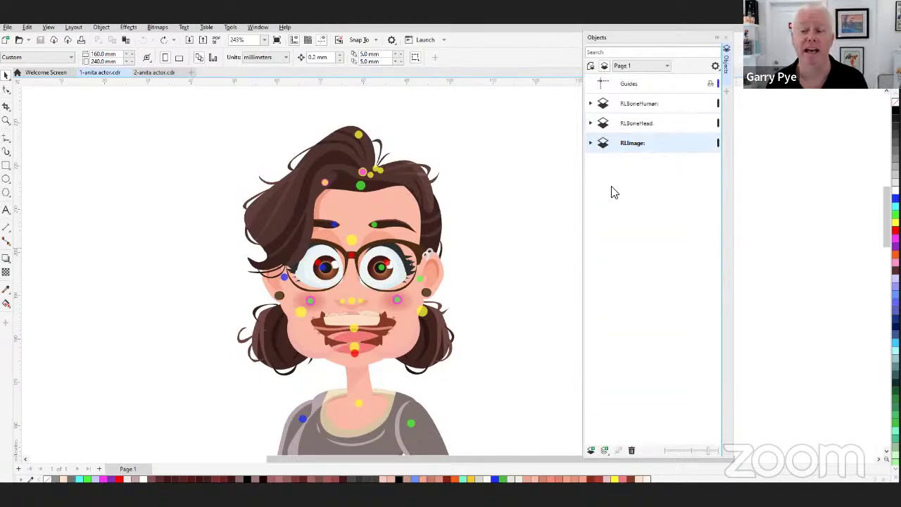
{"action": "left_click", "coordinate": [591, 143]}
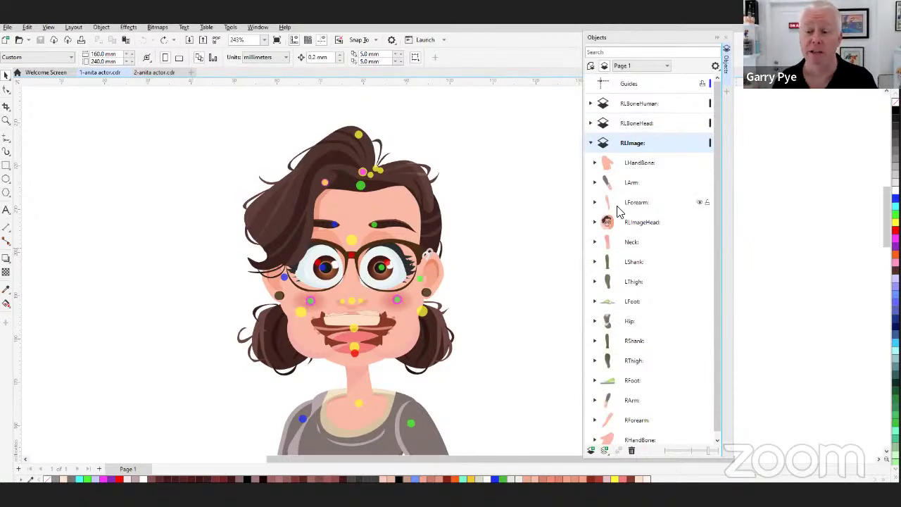
{"action": "left_click", "coordinate": [641, 223]}
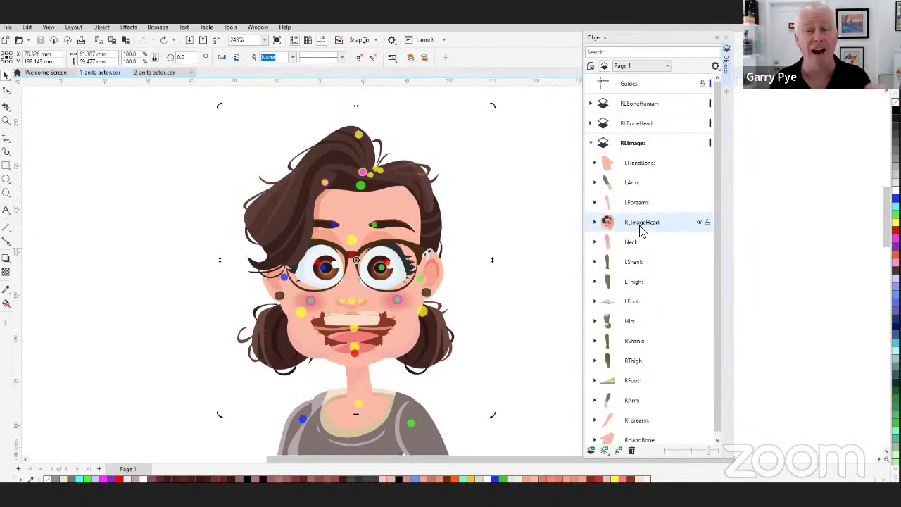
{"action": "left_click", "coordinate": [594, 222]}
Step: Look through the hair, glasses, brow and eye parts of the RLImageHead group and collapse the RLImage layer
{"action": "left_click_drag", "start_coordinate": [715, 172], "coordinate": [718, 208]}
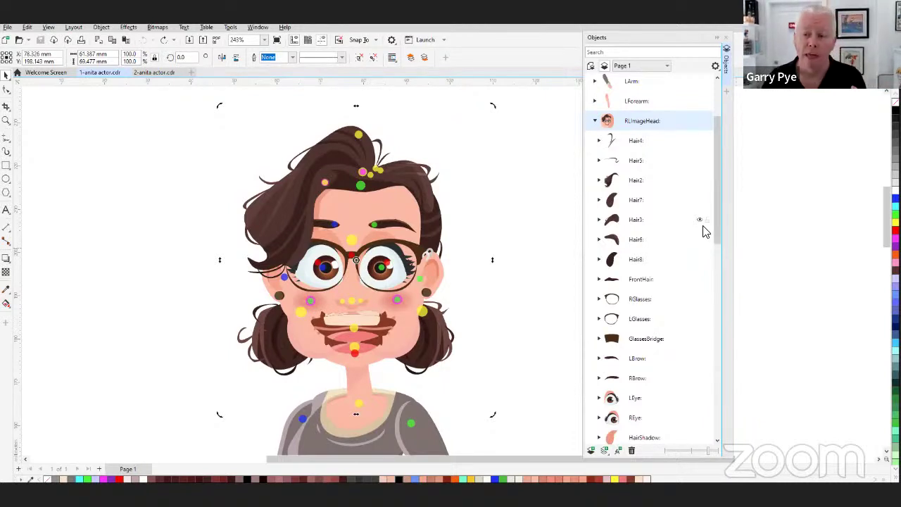
{"action": "scroll", "coordinate": [715, 209], "scroll_direction": "up", "scroll_amount": 2}
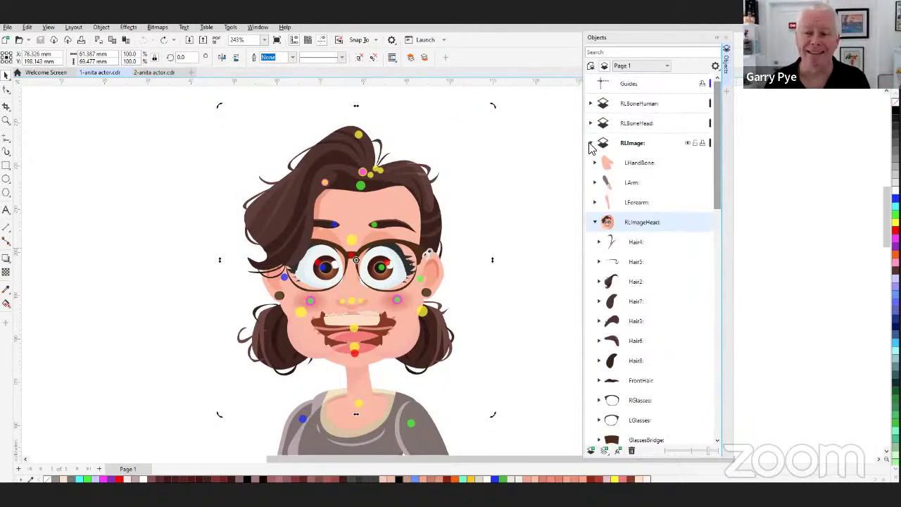
{"action": "left_click", "coordinate": [590, 143]}
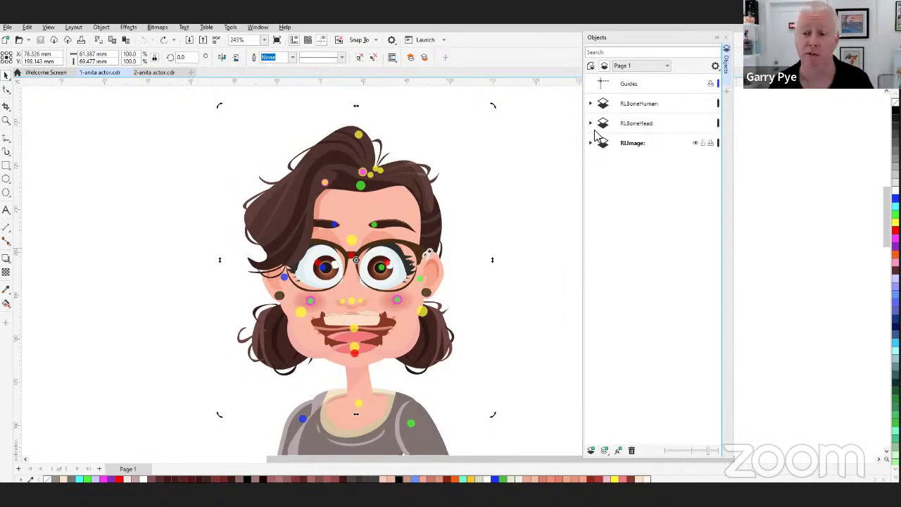
Step: Expand the RLBoneHead layer and select the LBrow bone
{"action": "left_click", "coordinate": [591, 124]}
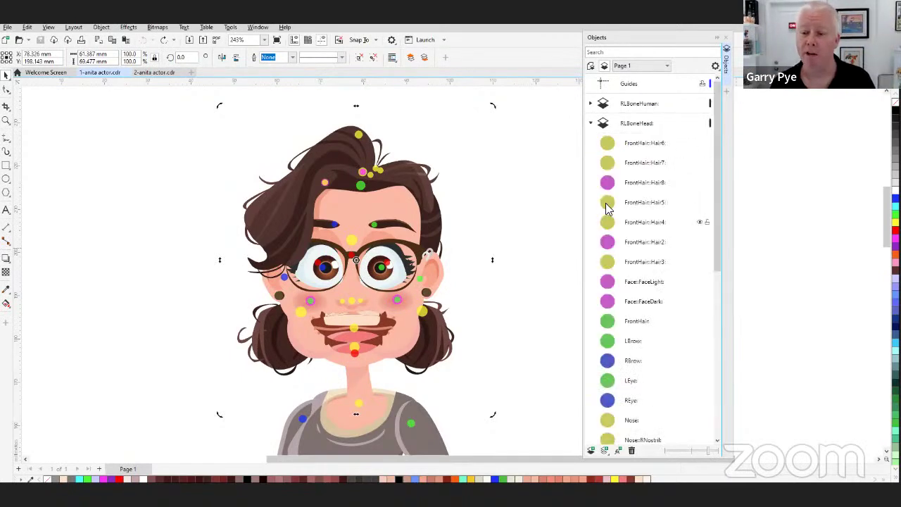
{"action": "scroll", "coordinate": [637, 289], "scroll_direction": "down", "scroll_amount": 1}
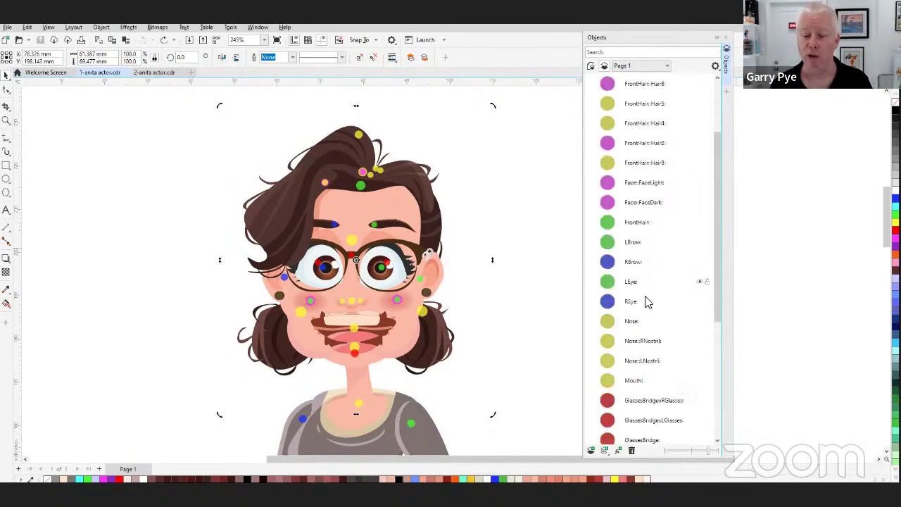
{"action": "left_click", "coordinate": [630, 241]}
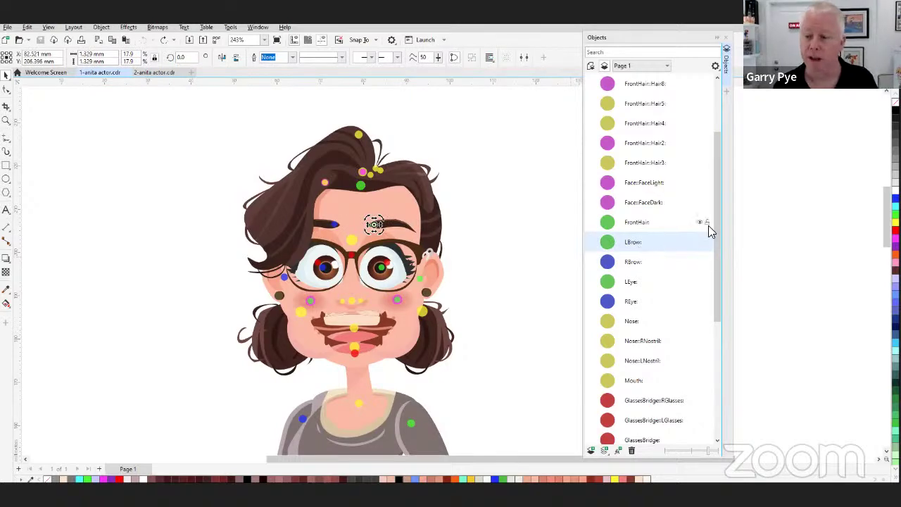
Step: Expand the RLImage layer and select the LBrow image in the RLImageHead group
{"action": "left_click_drag", "start_coordinate": [717, 223], "coordinate": [707, 376]}
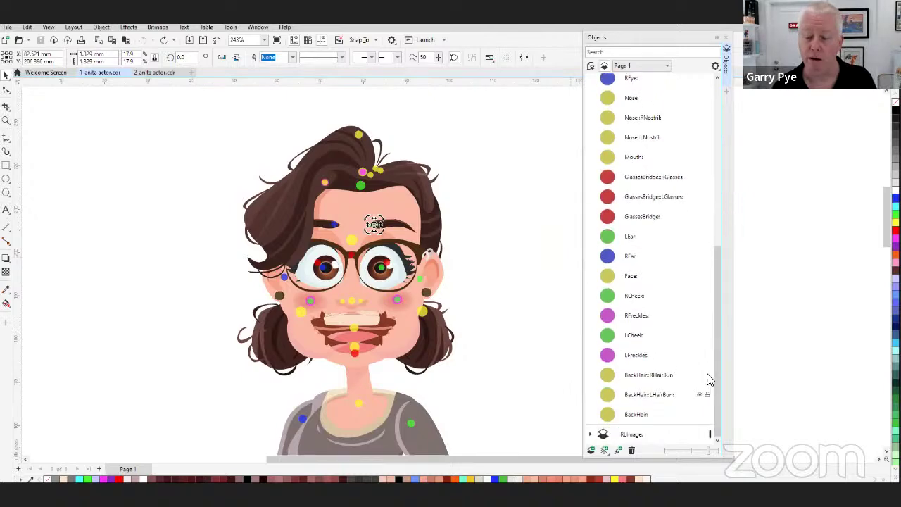
{"action": "left_click", "coordinate": [591, 434]}
{"action": "scroll", "coordinate": [623, 394], "scroll_direction": "down", "scroll_amount": 6}
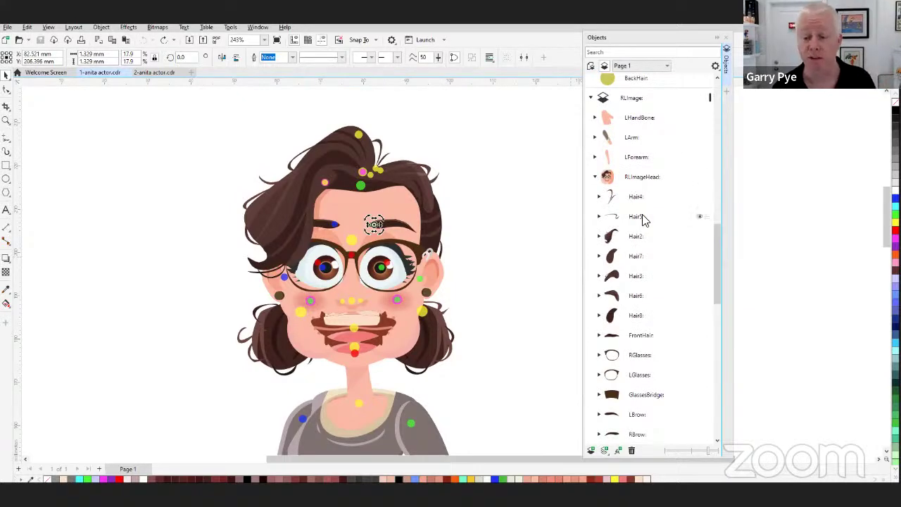
{"action": "scroll", "coordinate": [641, 218], "scroll_direction": "down", "scroll_amount": 3}
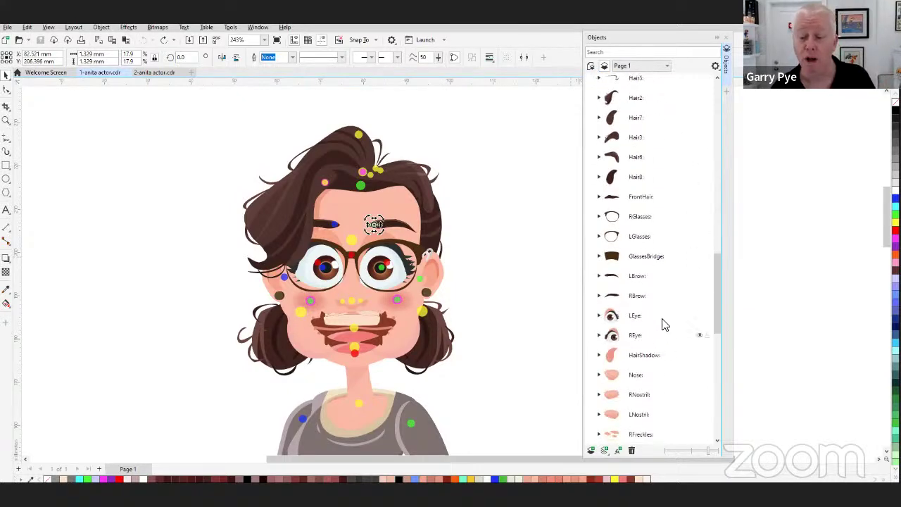
{"action": "left_click", "coordinate": [637, 278]}
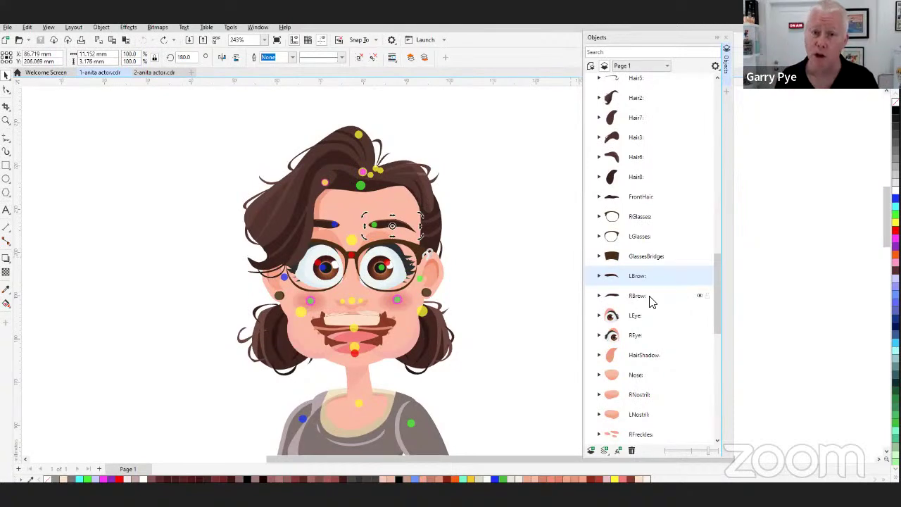
Step: Compare the RLImageHead image parts with the matching bones listed in the RLBoneHead layer
{"action": "scroll", "coordinate": [705, 245], "scroll_direction": "up", "scroll_amount": 4}
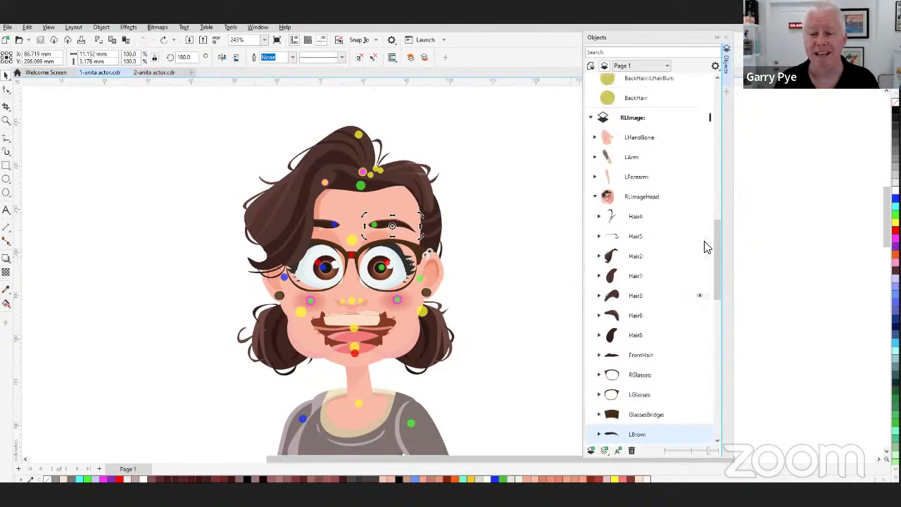
{"action": "scroll", "coordinate": [705, 246], "scroll_direction": "up", "scroll_amount": 3}
{"action": "scroll", "coordinate": [695, 155], "scroll_direction": "up", "scroll_amount": 5}
{"action": "scroll", "coordinate": [669, 282], "scroll_direction": "down", "scroll_amount": 5}
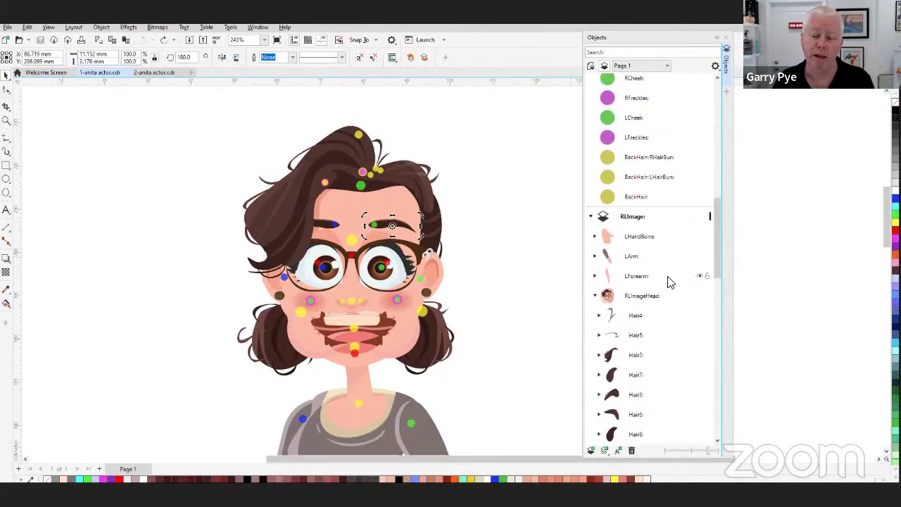
{"action": "scroll", "coordinate": [669, 281], "scroll_direction": "down", "scroll_amount": 3}
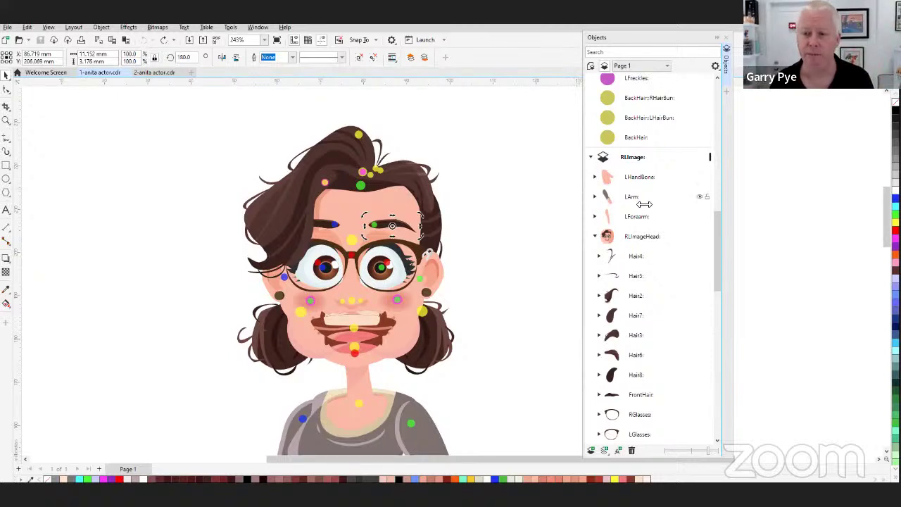
{"action": "scroll", "coordinate": [648, 204], "scroll_direction": "up", "scroll_amount": 5}
{"action": "scroll", "coordinate": [649, 206], "scroll_direction": "up", "scroll_amount": 1}
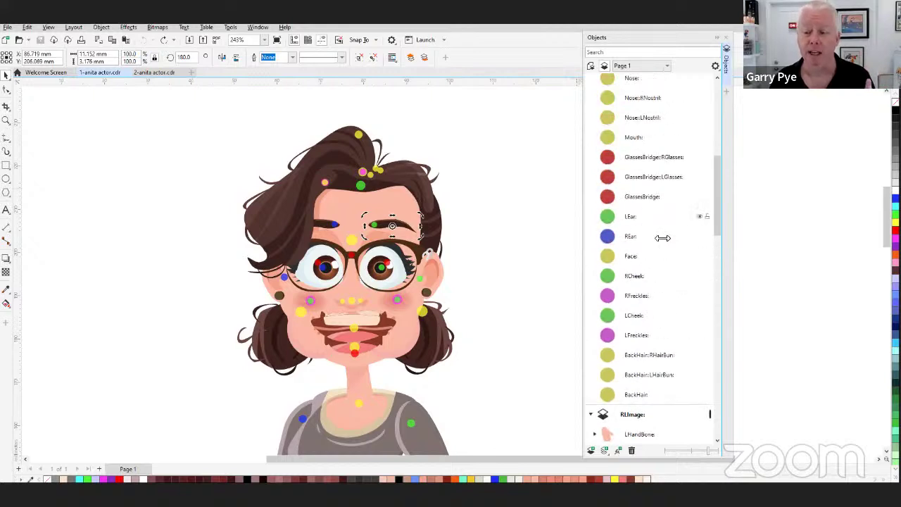
{"action": "scroll", "coordinate": [650, 255], "scroll_direction": "up", "scroll_amount": 2}
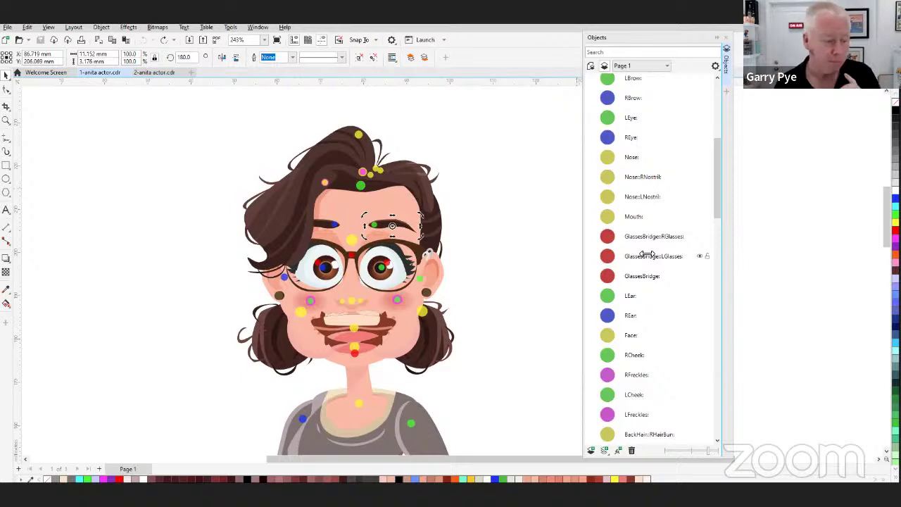
Step: Select the Nose bone on the face, followed in turn by its right and left nostril bones
{"action": "scroll", "coordinate": [339, 301], "scroll_direction": "up", "scroll_amount": 3}
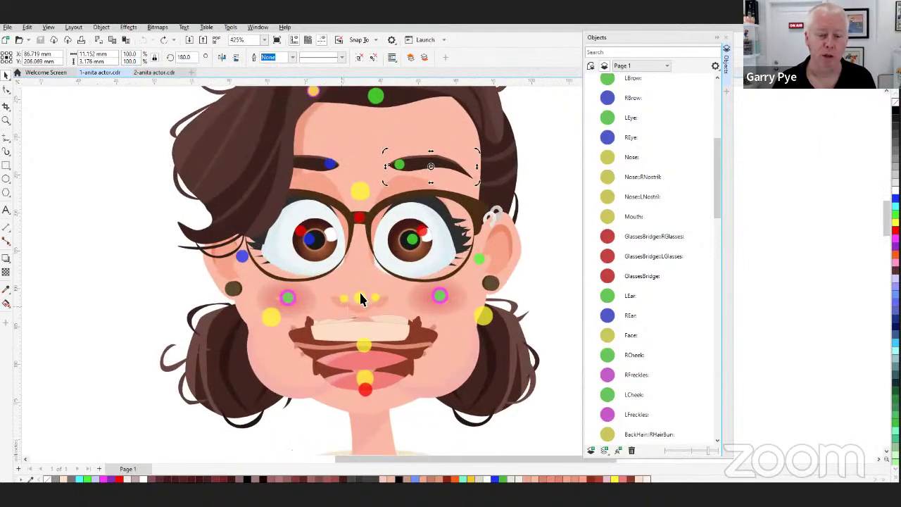
{"action": "left_click", "coordinate": [360, 296]}
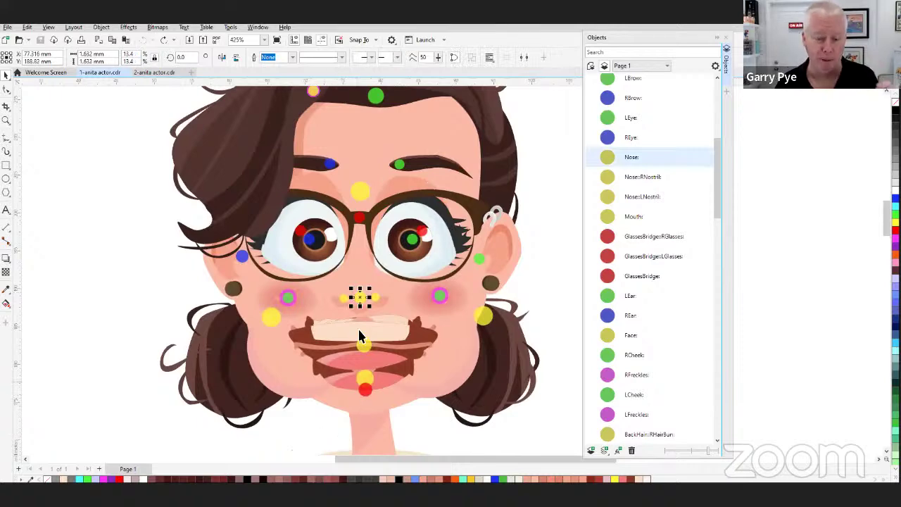
{"action": "left_click", "coordinate": [344, 298]}
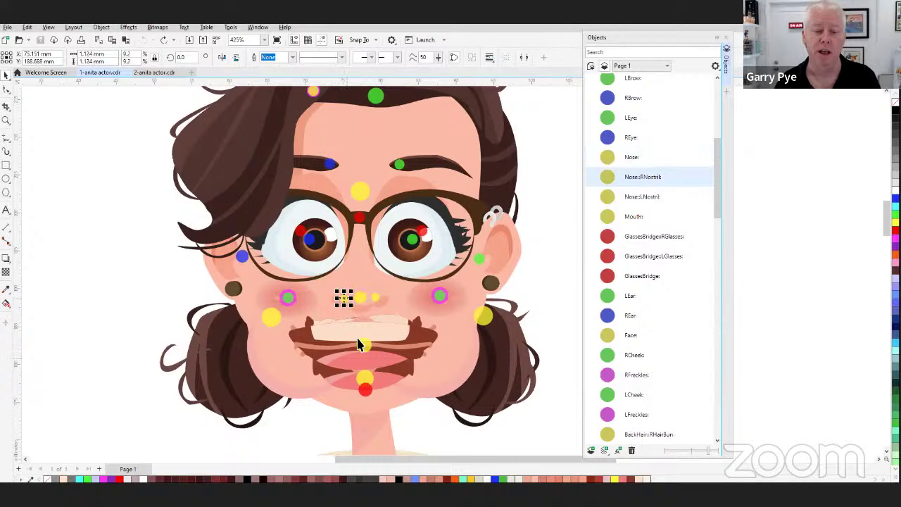
{"action": "left_click", "coordinate": [376, 299]}
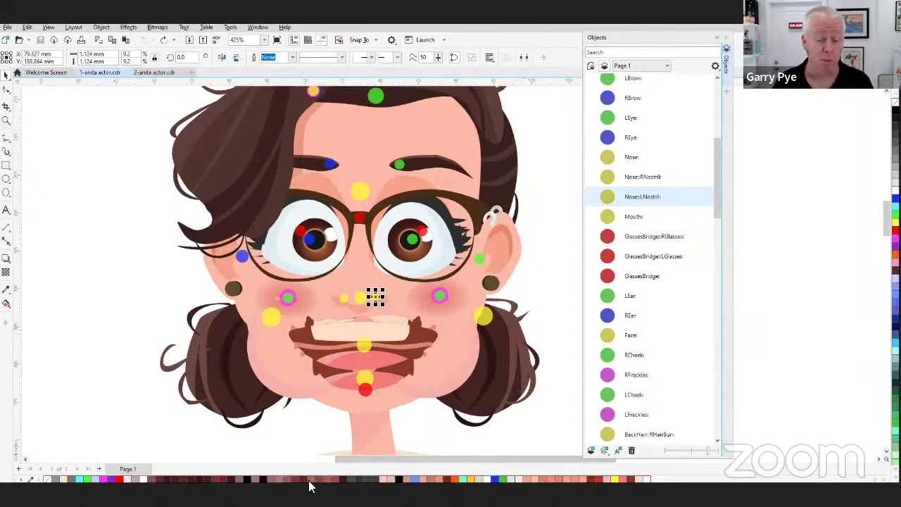
Step: Switch to Cartoon Animator, show the left-facing head angle in the 360 Head Creator and hide the bones
{"action": "key", "text": "alt+Tab"}
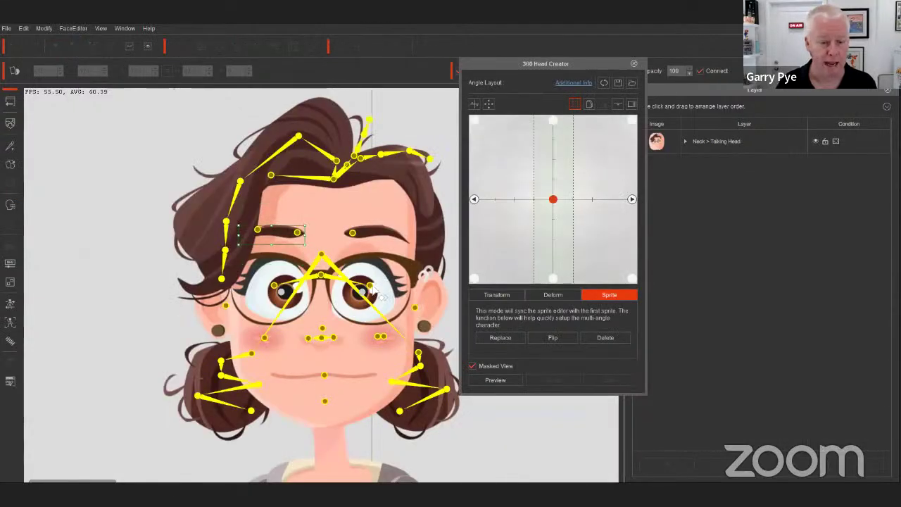
{"action": "left_click", "coordinate": [474, 200]}
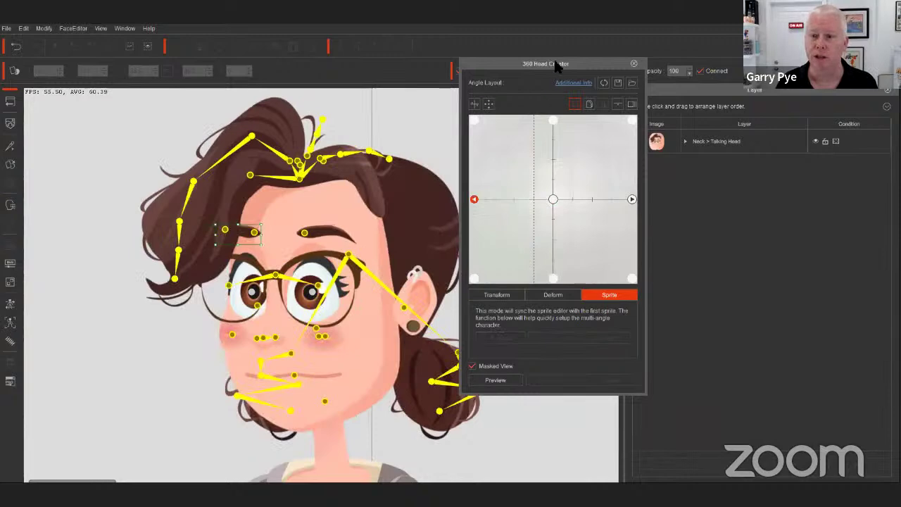
{"action": "left_click_drag", "start_coordinate": [557, 66], "coordinate": [556, 87]}
{"action": "left_click", "coordinate": [460, 70]}
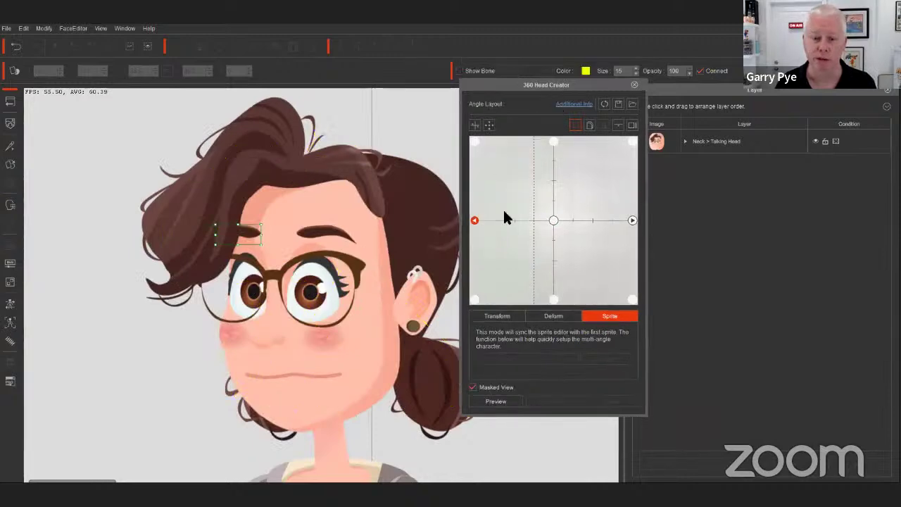
Step: Preview the 360 head turn and exit the preview
{"action": "left_click", "coordinate": [512, 403]}
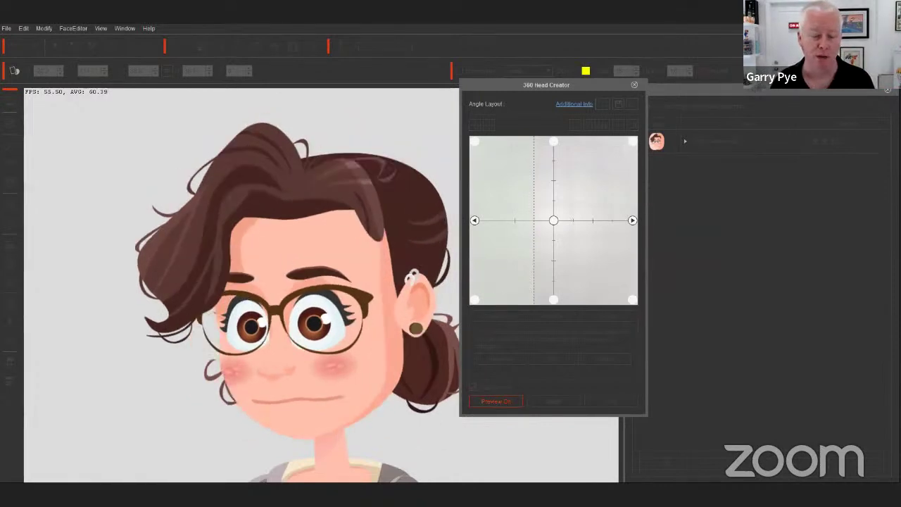
{"action": "left_click", "coordinate": [493, 401]}
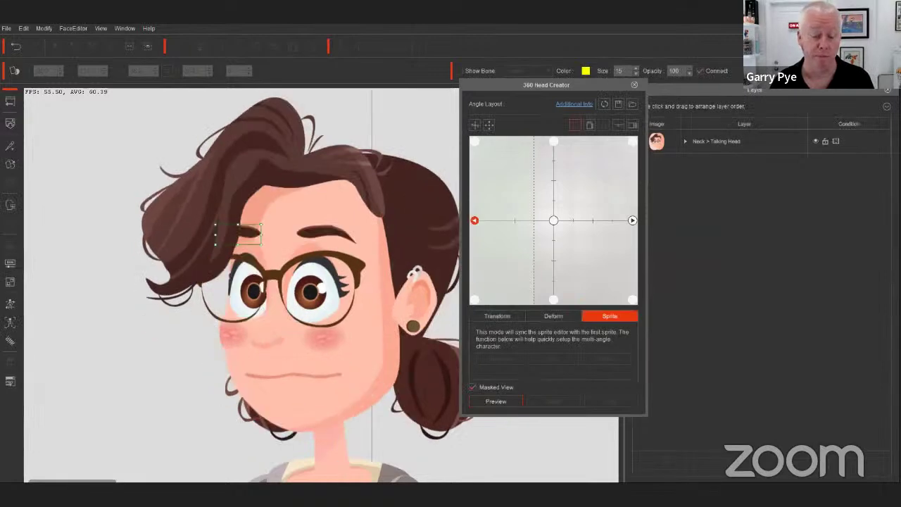
Step: Return to 1-anita actor.cdr in CorelDRAW and select the Nose bone, followed by the Nose::RNostril bone
{"action": "mouse_move", "coordinate": [262, 493]}
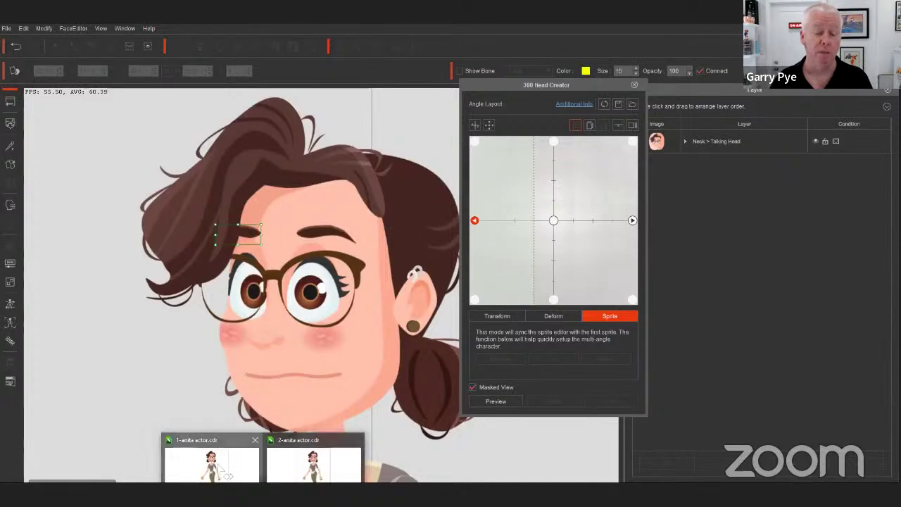
{"action": "left_click", "coordinate": [211, 461]}
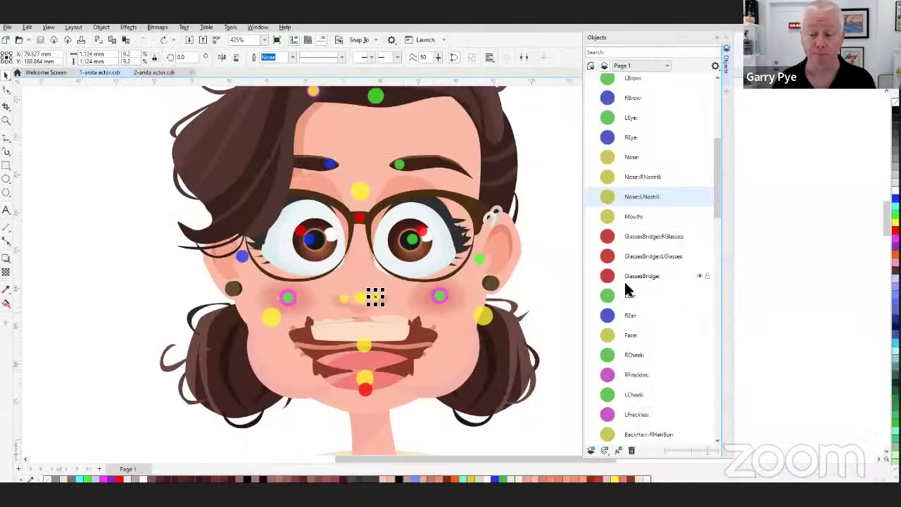
{"action": "left_click", "coordinate": [630, 160]}
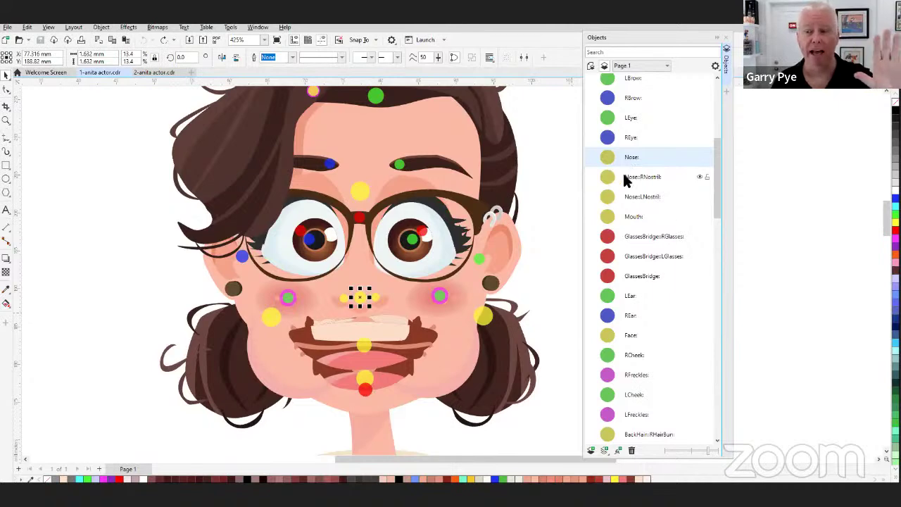
{"action": "left_click", "coordinate": [623, 178]}
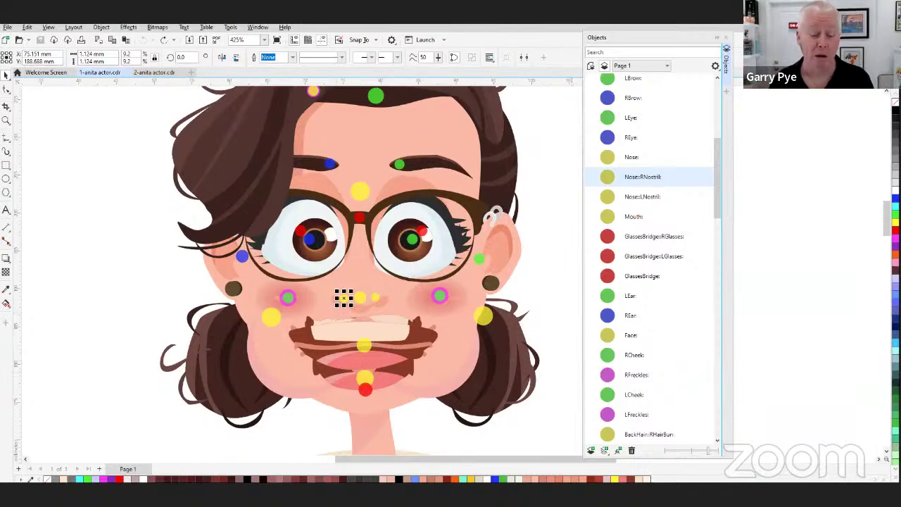
Step: Switch to Cartoon Animator, preview the head turn and set the 360 Head Creator to Transform mode
{"action": "key", "text": "alt+Tab"}
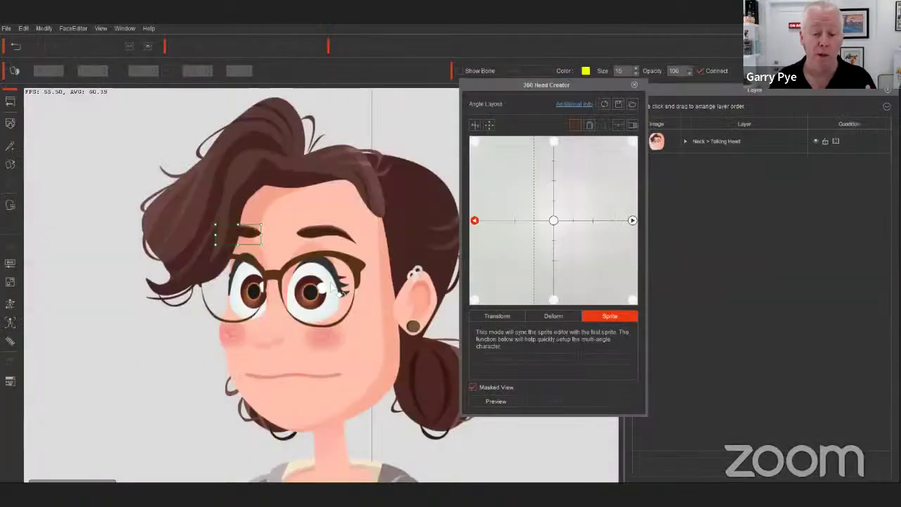
{"action": "left_click", "coordinate": [495, 401]}
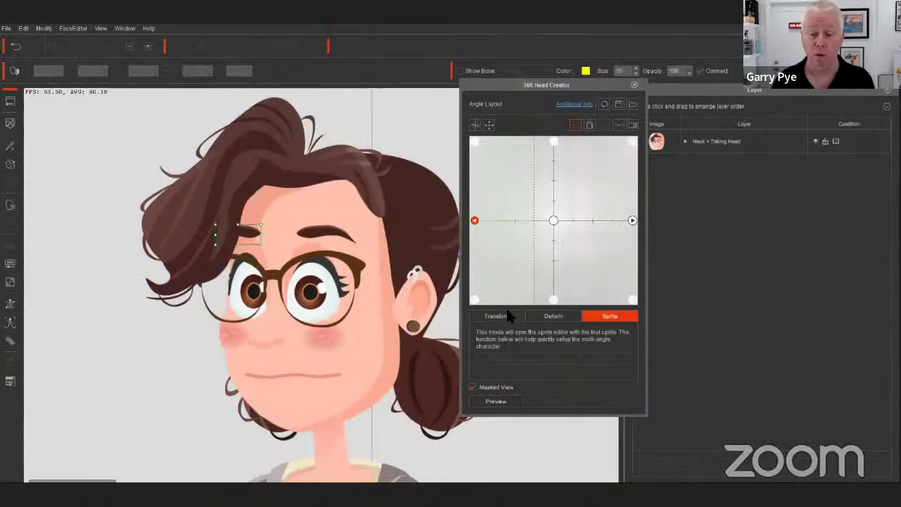
{"action": "left_click", "coordinate": [492, 317]}
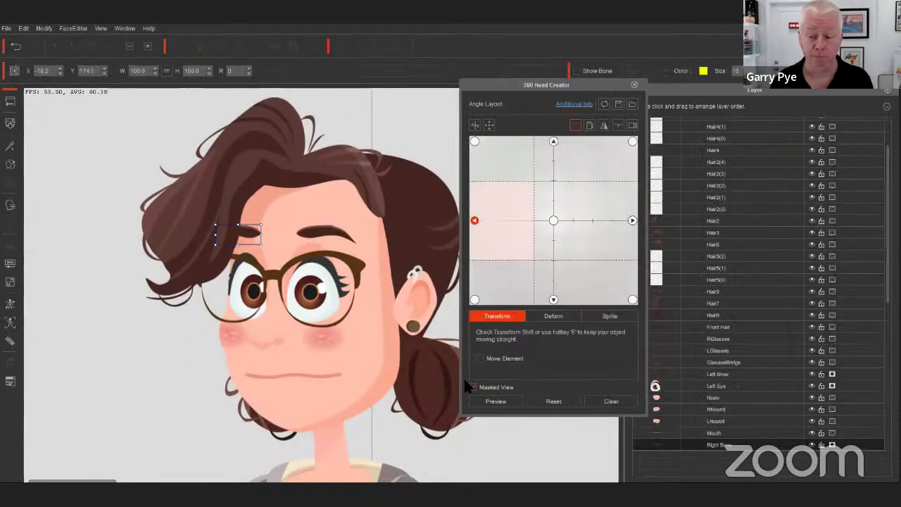
Step: Try moving the nose slightly up and inward at the left-facing angle, and preview the head turn
{"action": "left_click", "coordinate": [256, 336]}
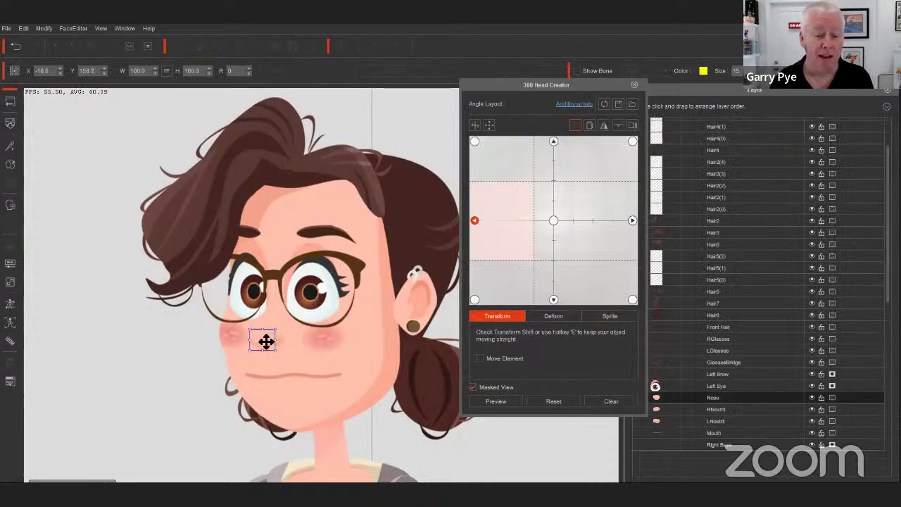
{"action": "mouse_move", "coordinate": [266, 342]}
{"action": "left_mouse_down"}
{"action": "mouse_move", "coordinate": [251, 321]}
{"action": "mouse_move", "coordinate": [255, 328]}
{"action": "mouse_move", "coordinate": [261, 316]}
{"action": "mouse_move", "coordinate": [252, 312]}
{"action": "mouse_move", "coordinate": [268, 342]}
{"action": "mouse_move", "coordinate": [239, 321]}
{"action": "mouse_move", "coordinate": [278, 333]}
{"action": "left_mouse_up"}
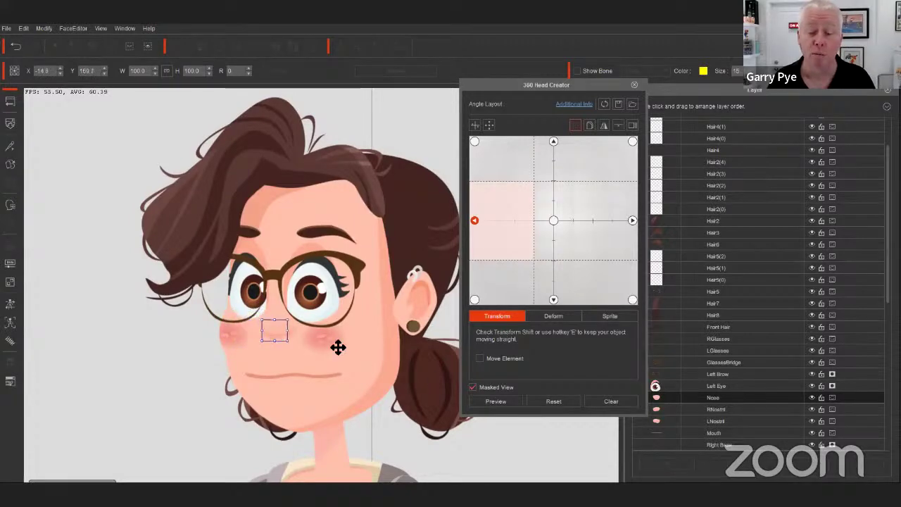
{"action": "left_click_drag", "start_coordinate": [338, 347], "coordinate": [334, 340]}
{"action": "left_click", "coordinate": [489, 401]}
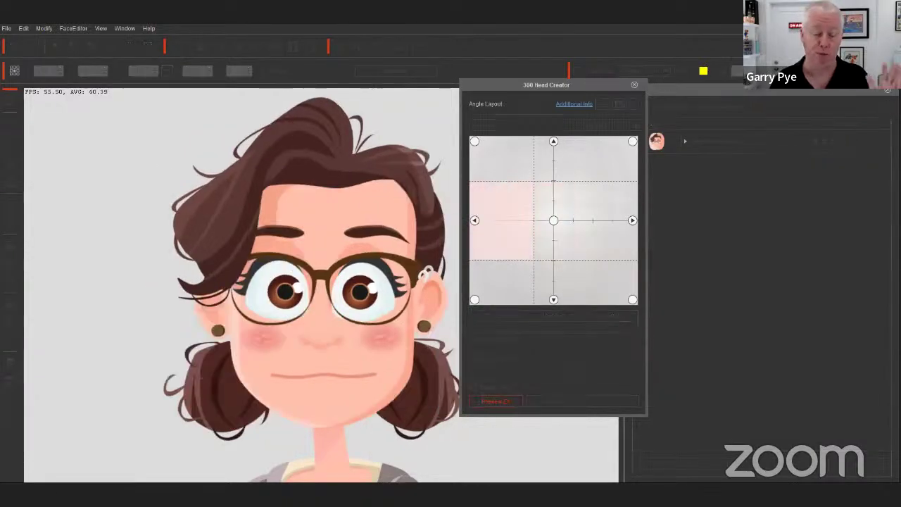
{"action": "left_click", "coordinate": [496, 400]}
Step: Return to 1-anita actor.cdr in CorelDRAW and collapse the RLBoneHead layer
{"action": "mouse_move", "coordinate": [291, 483]}
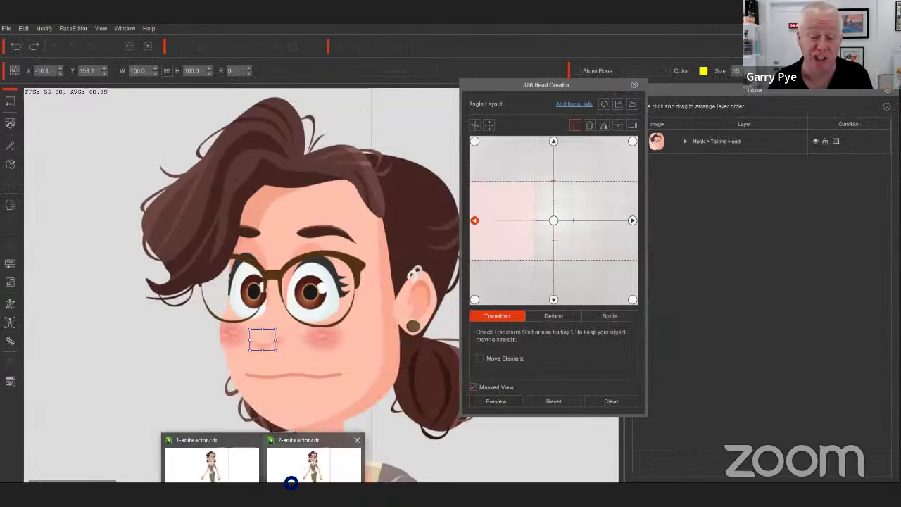
{"action": "left_click", "coordinate": [220, 454]}
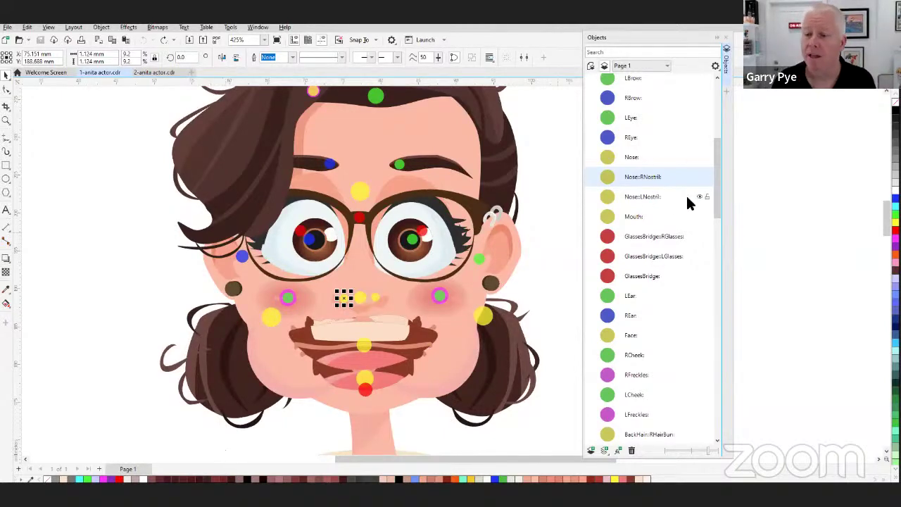
{"action": "left_click_drag", "start_coordinate": [719, 205], "coordinate": [718, 91]}
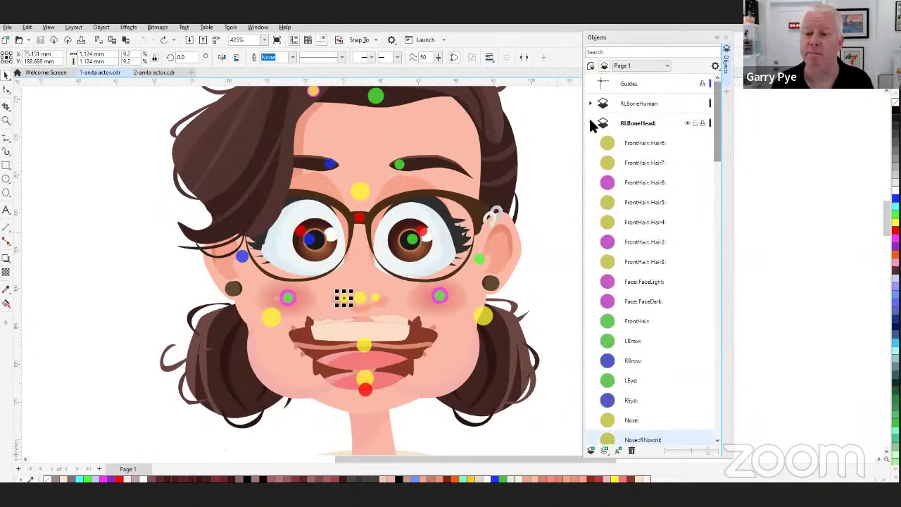
{"action": "left_click", "coordinate": [590, 123]}
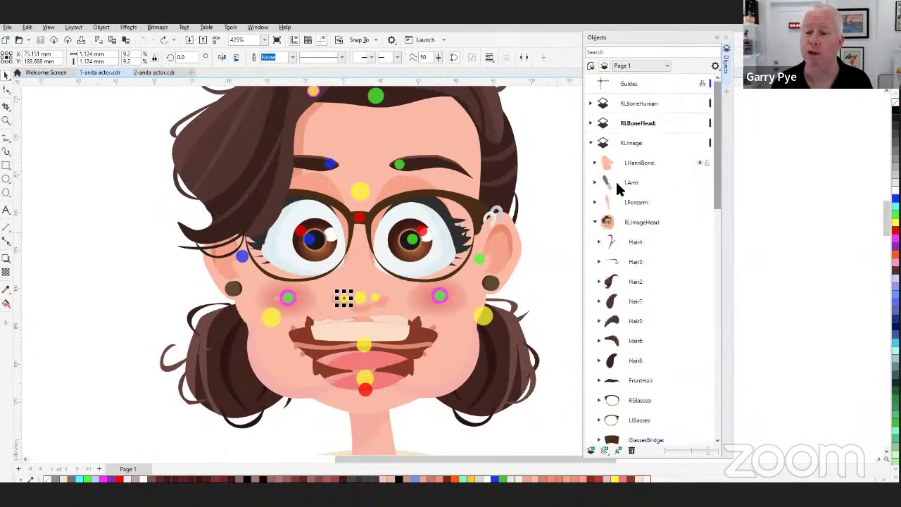
Step: Clear the selection, expand the LArm group in the RLImage layer, and switch to Cartoon Animator
{"action": "left_click", "coordinate": [549, 209]}
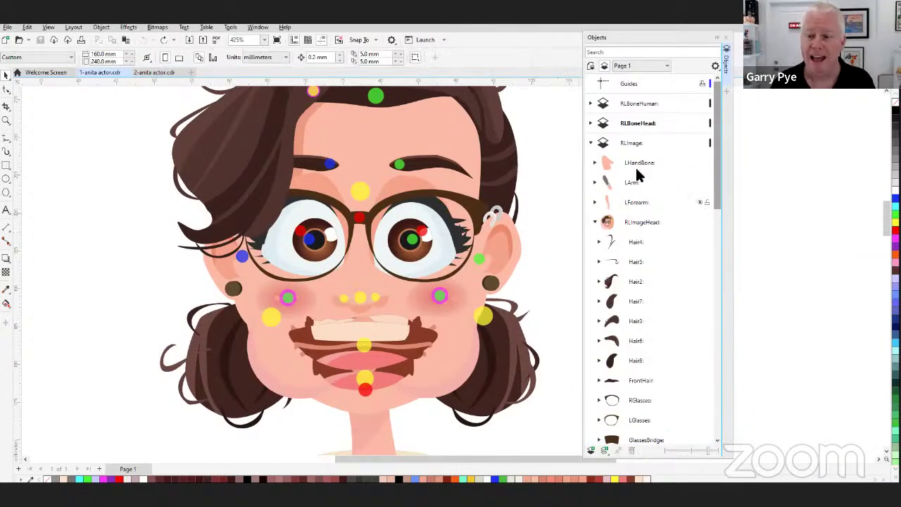
{"action": "left_click", "coordinate": [594, 182]}
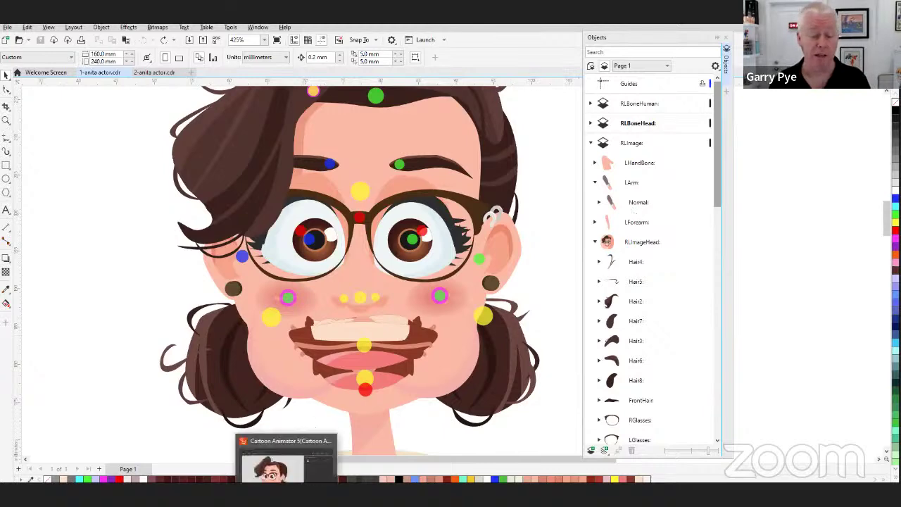
{"action": "left_click", "coordinate": [285, 496]}
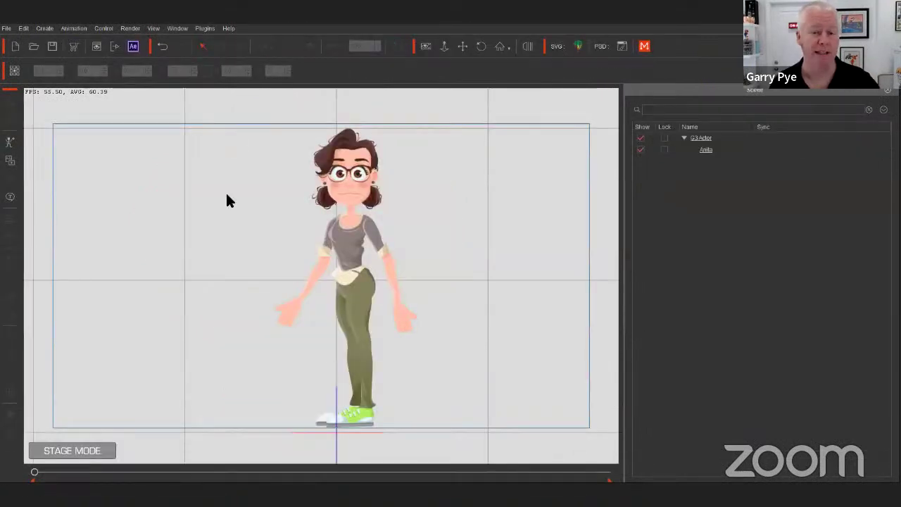
Step: Open the Sprite Editor for Anita and look at the sprites of the LArm, RArm and LThigh body parts
{"action": "left_click", "coordinate": [356, 181]}
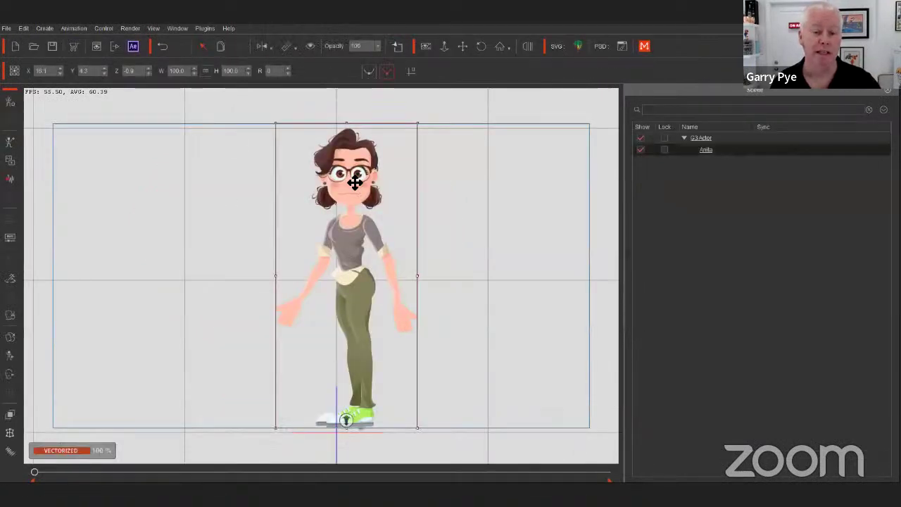
{"action": "left_click", "coordinate": [9, 336]}
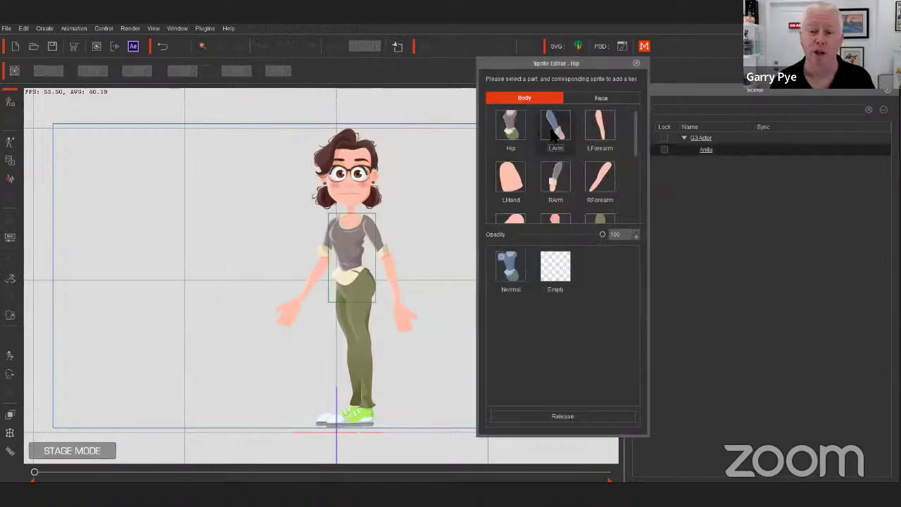
{"action": "left_click", "coordinate": [552, 134]}
{"action": "left_click", "coordinate": [559, 183]}
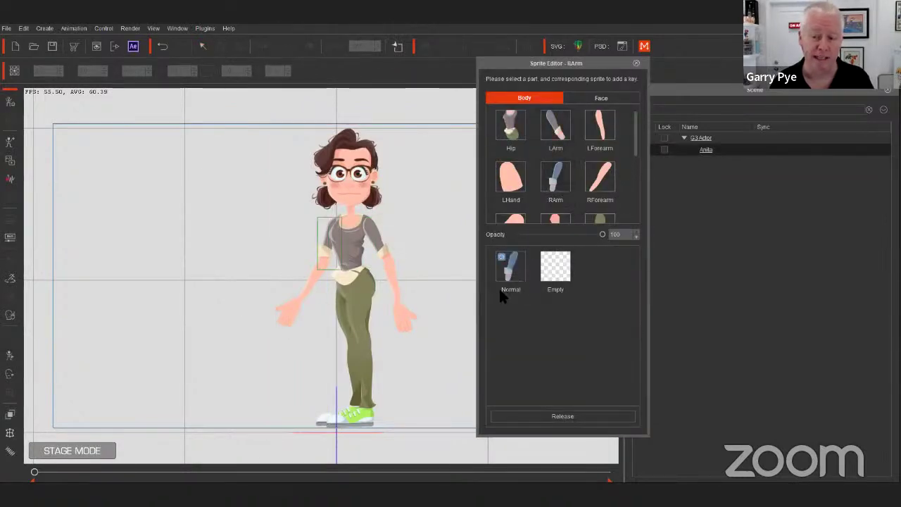
{"action": "left_click", "coordinate": [605, 219]}
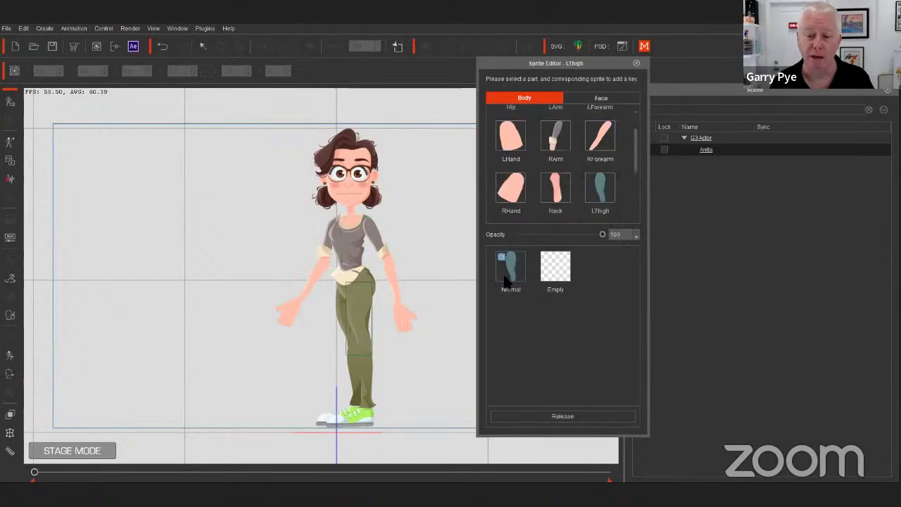
Step: View the Sprite Editor's face parts, checking the sprites of the right nostril and the nose
{"action": "left_click", "coordinate": [600, 98]}
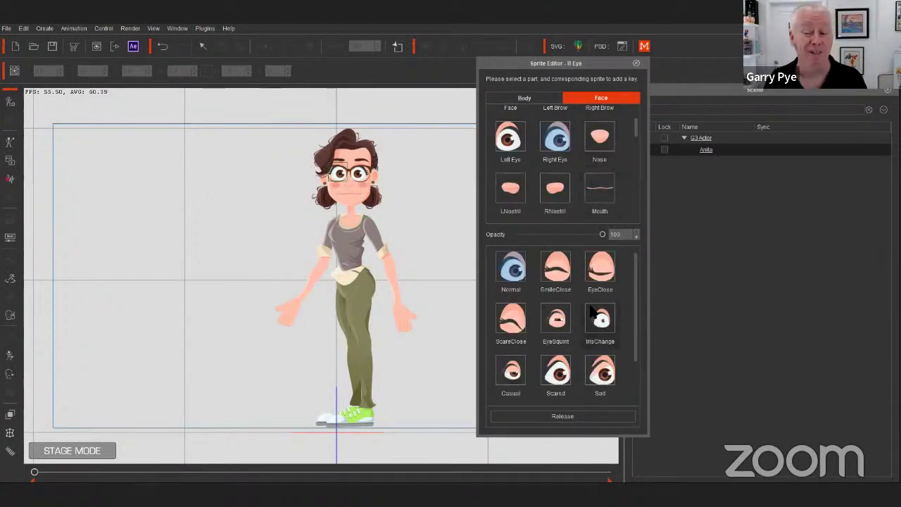
{"action": "left_click", "coordinate": [554, 190]}
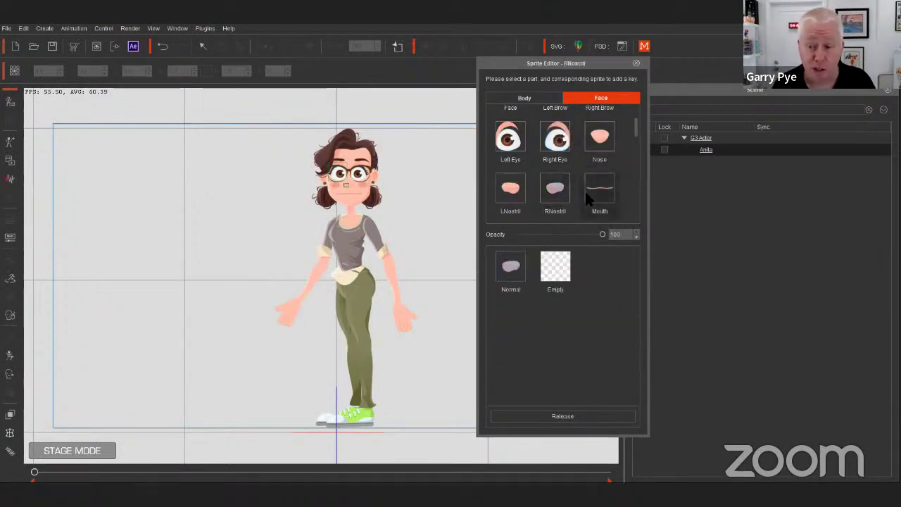
{"action": "left_click", "coordinate": [599, 137]}
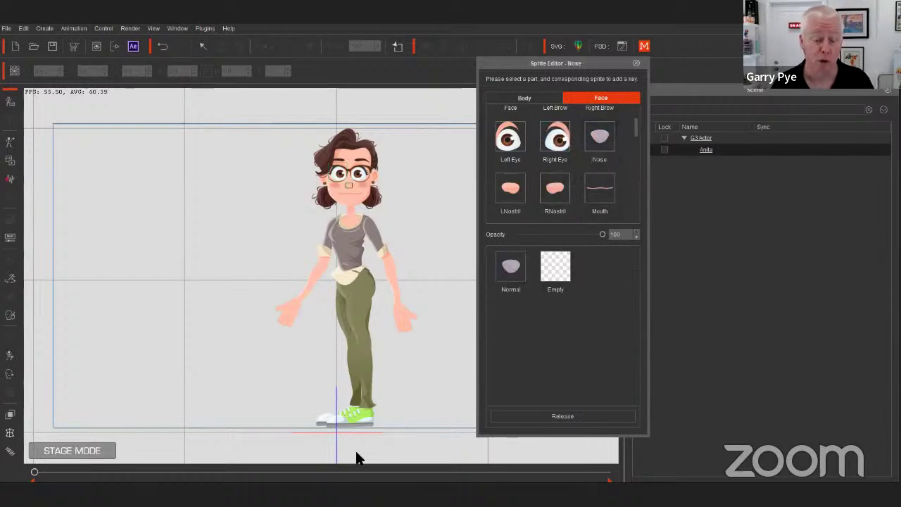
Step: Switch to CorelDRAW, hide the LFoot group in the RLImage layer and select the RFoot group
{"action": "mouse_move", "coordinate": [265, 493]}
{"action": "left_click", "coordinate": [281, 450]}
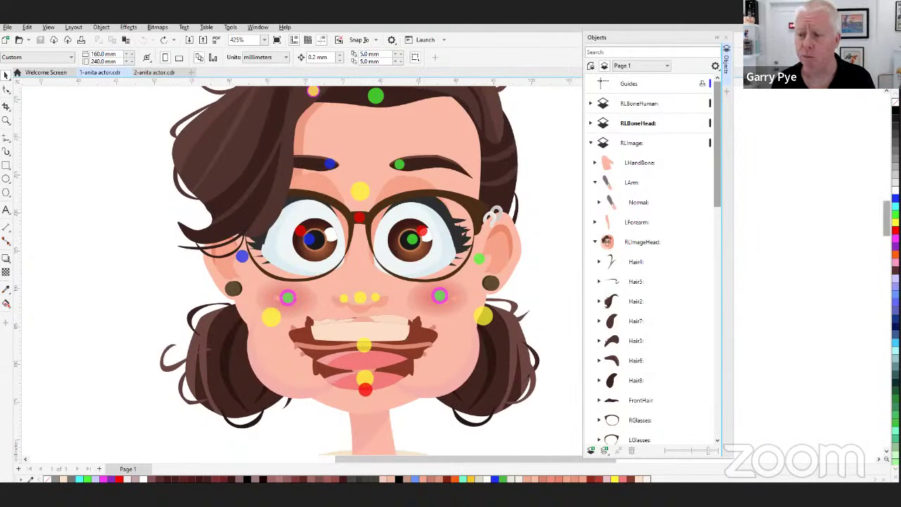
{"action": "scroll", "coordinate": [854, 211], "scroll_direction": "down", "scroll_amount": 10}
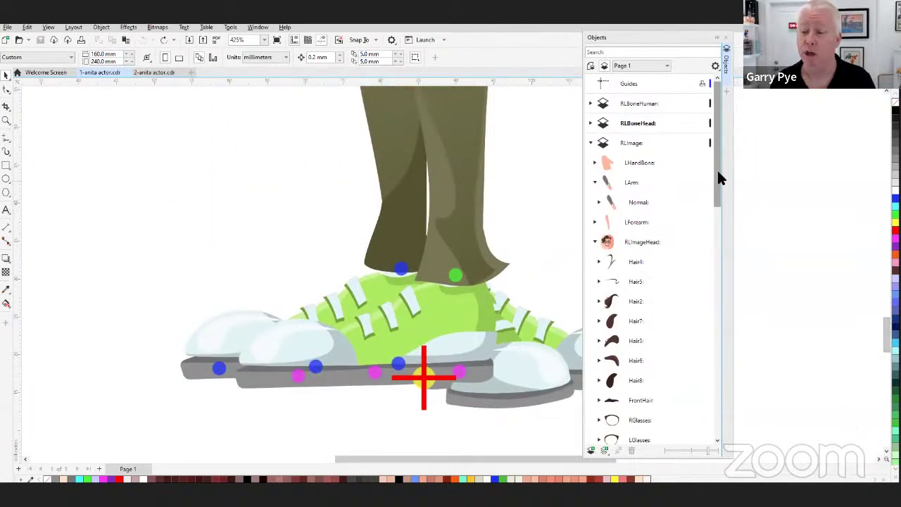
{"action": "left_click_drag", "start_coordinate": [716, 177], "coordinate": [737, 416]}
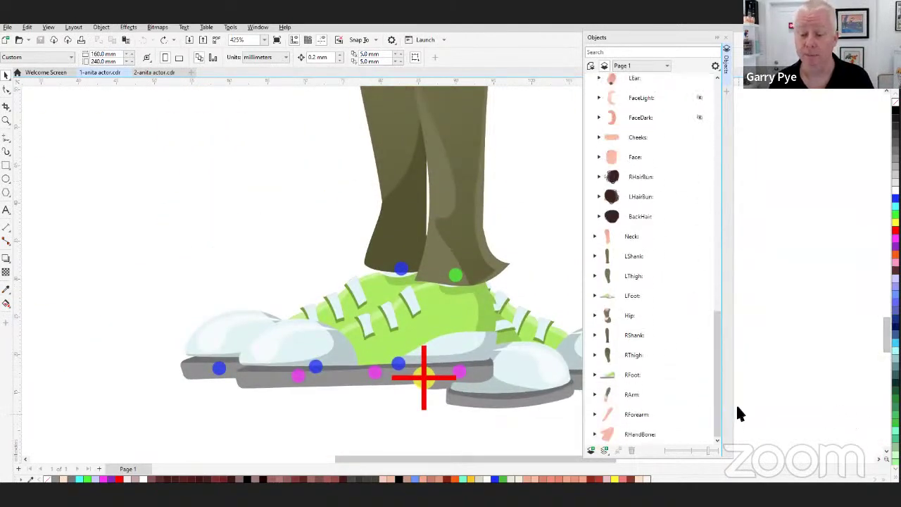
{"action": "left_click", "coordinate": [699, 297]}
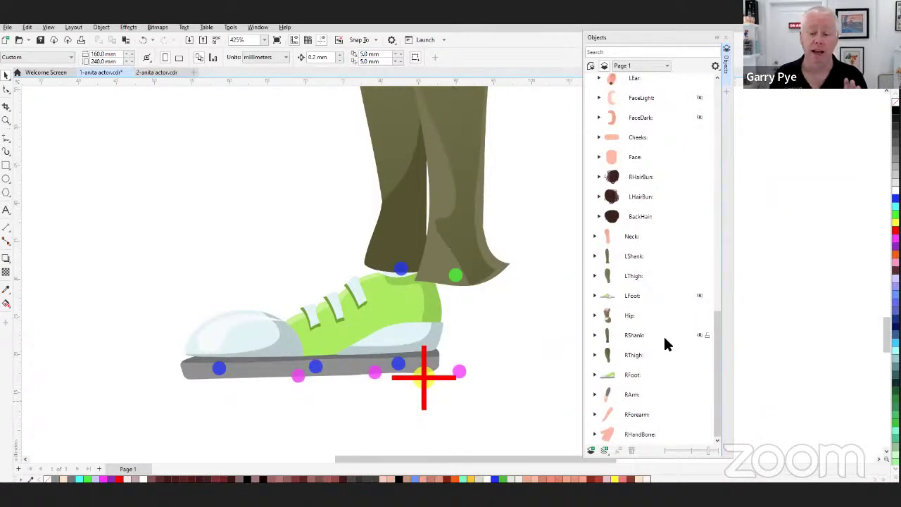
{"action": "left_click", "coordinate": [634, 378]}
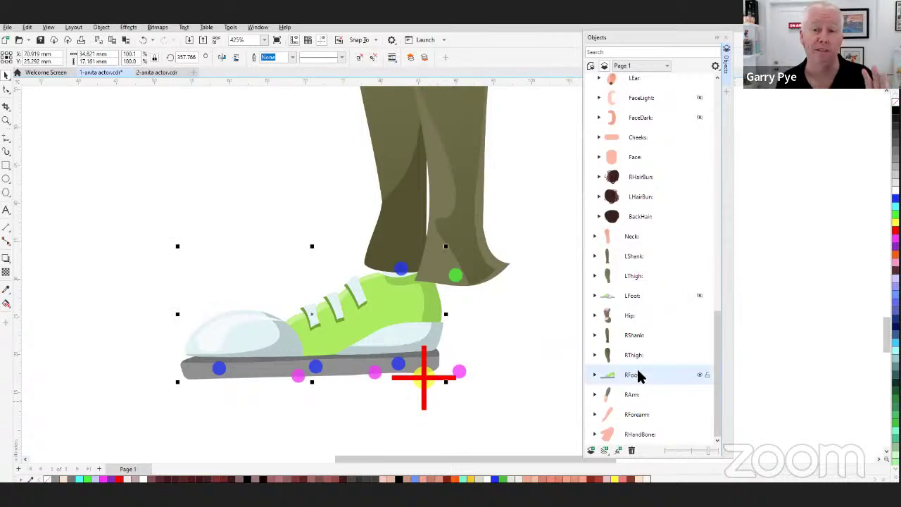
Step: Select the blue RFoot ankle bone on the page, and reselect the matching RFoot group in the RLImage layer
{"action": "left_click", "coordinate": [401, 268]}
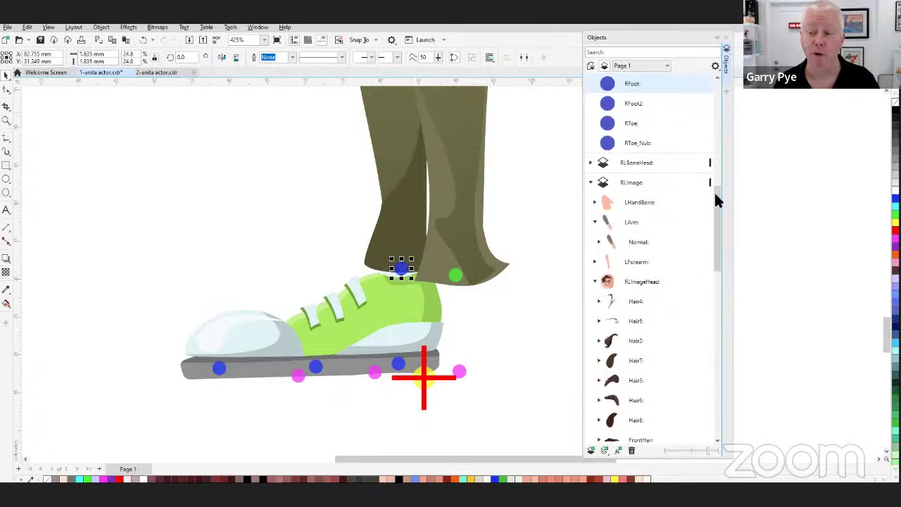
{"action": "left_click_drag", "start_coordinate": [716, 191], "coordinate": [720, 400]}
{"action": "left_click", "coordinate": [634, 375]}
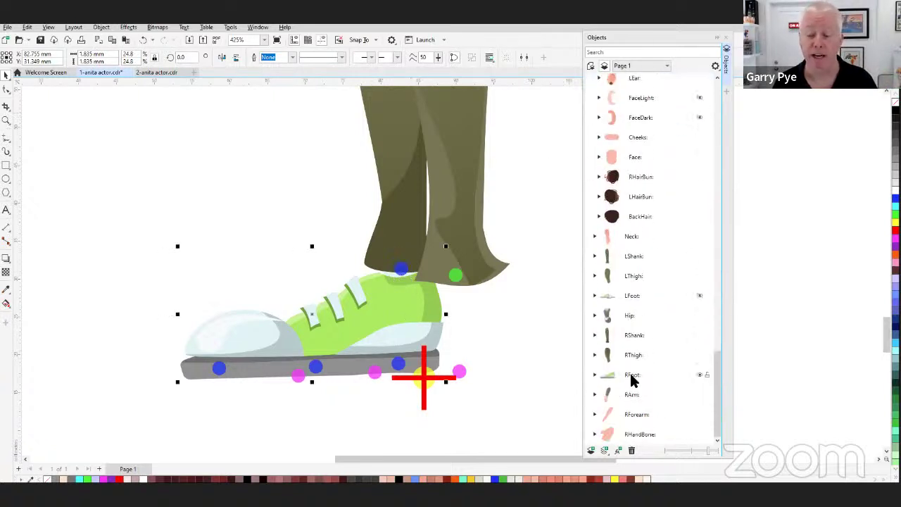
Step: Expand the RFoot group, select its Normal sprite, inspect the curves inside it and collapse the sprite
{"action": "left_click", "coordinate": [594, 375]}
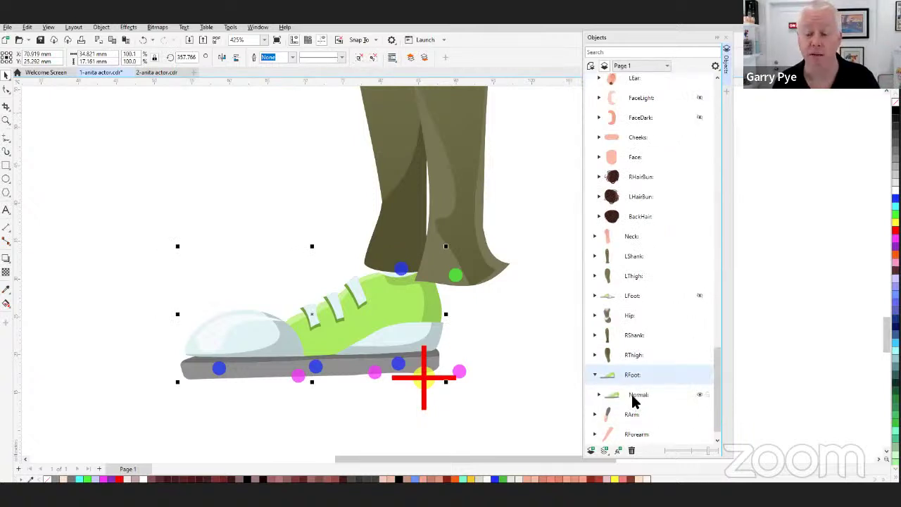
{"action": "left_click", "coordinate": [635, 397]}
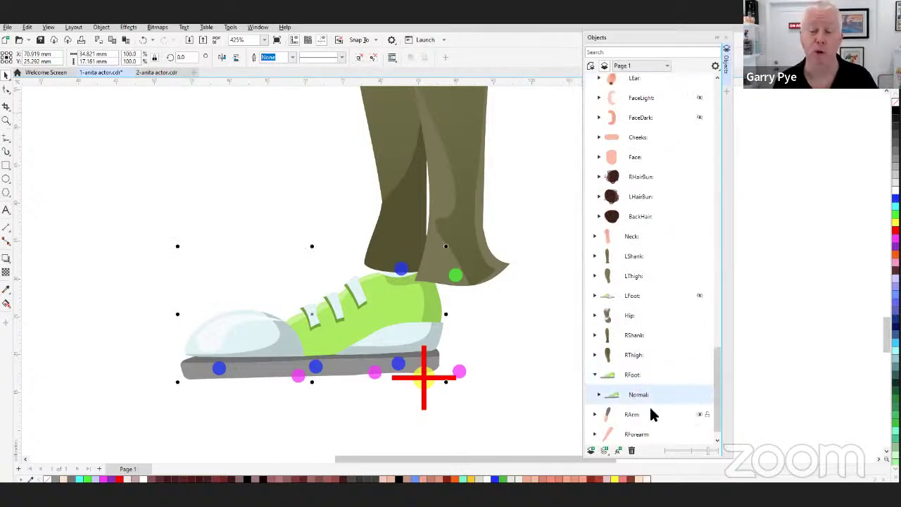
{"action": "left_click", "coordinate": [598, 394]}
{"action": "left_click_drag", "start_coordinate": [719, 344], "coordinate": [707, 373]}
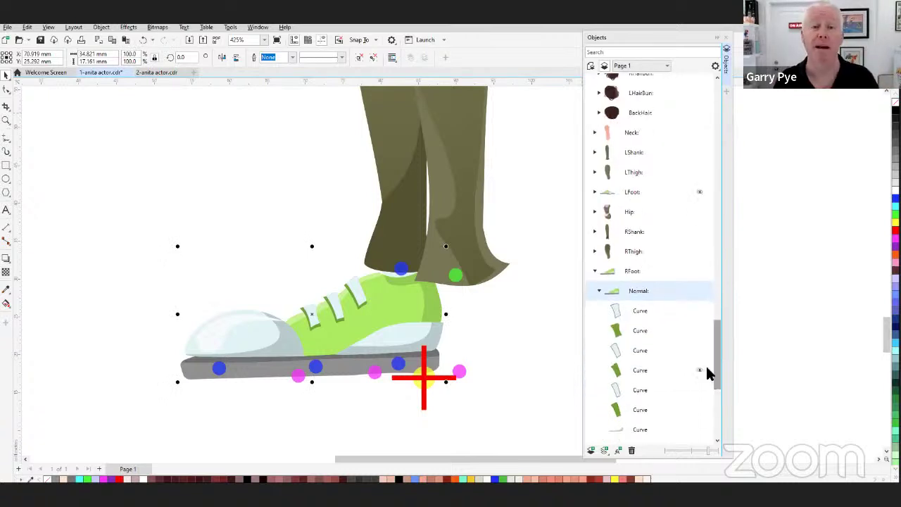
{"action": "left_click", "coordinate": [598, 291]}
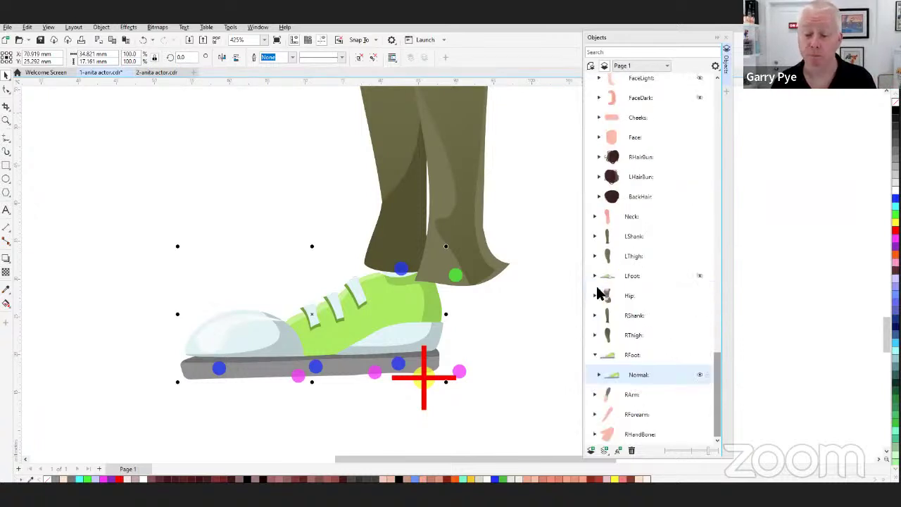
Step: Hide RFoot's Normal sprite, show the LFoot group again and expand it to its Normal, Forward and Mirror sprites
{"action": "left_click", "coordinate": [698, 374]}
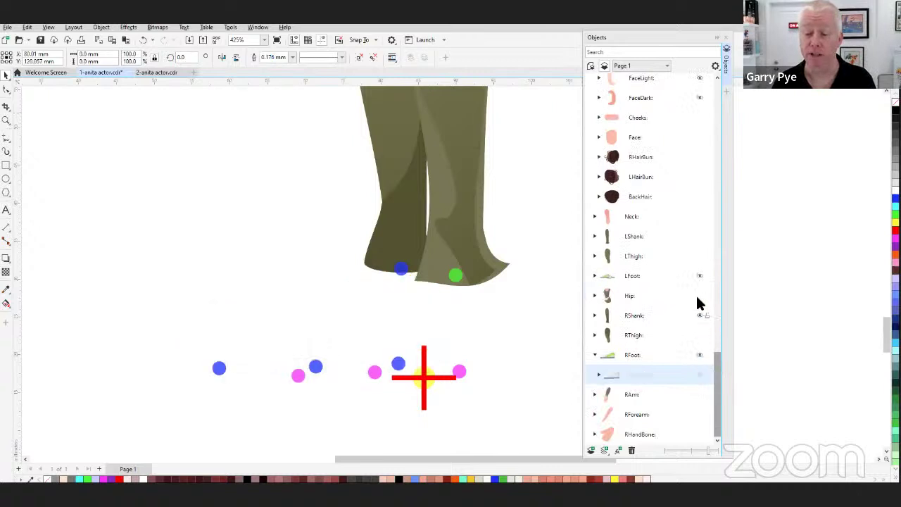
{"action": "key", "text": "ctrl+z"}
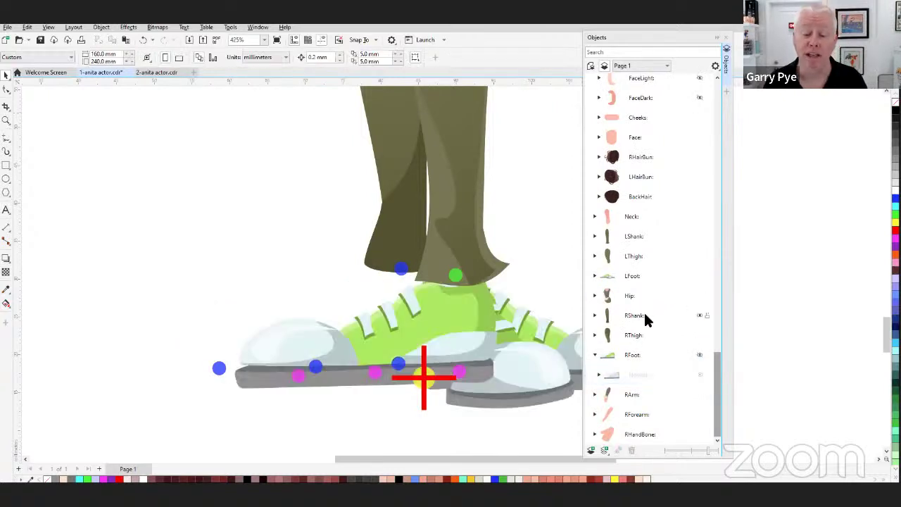
{"action": "left_click", "coordinate": [594, 276]}
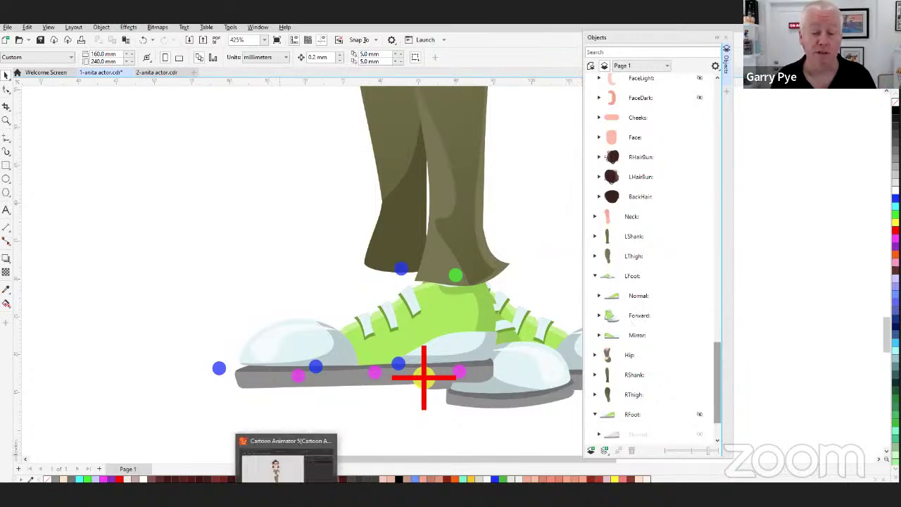
Step: Switch to Cartoon Animator, preview the Forward and Mirror sprites on the left foot, and return it to Normal
{"action": "left_click", "coordinate": [281, 461]}
{"action": "left_click", "coordinate": [359, 416]}
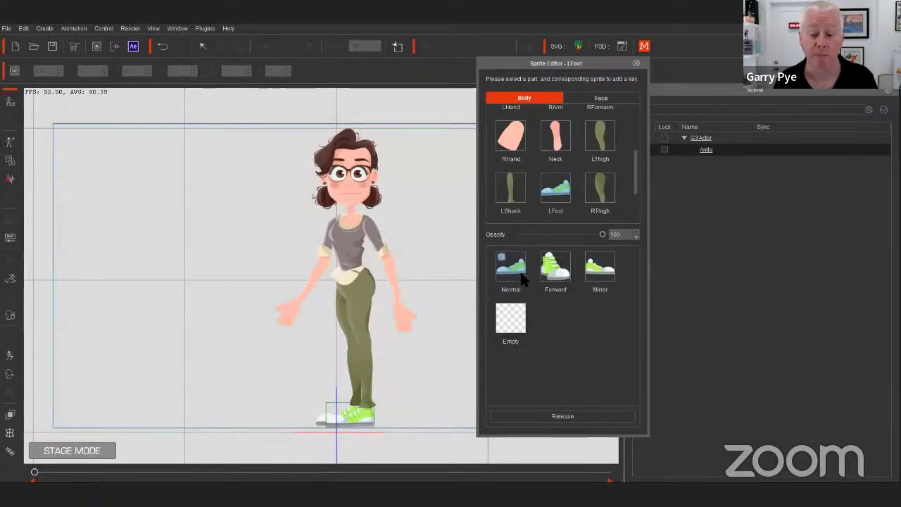
{"action": "left_click", "coordinate": [559, 280]}
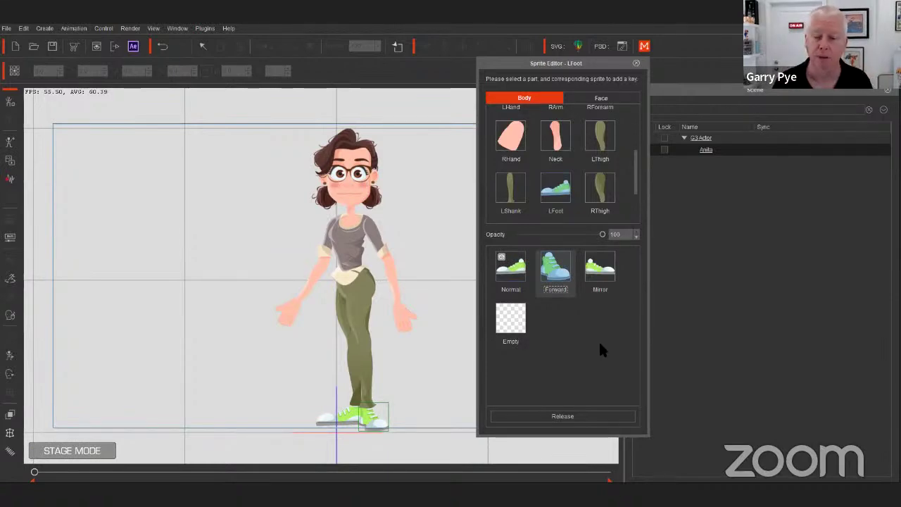
{"action": "left_click", "coordinate": [596, 271]}
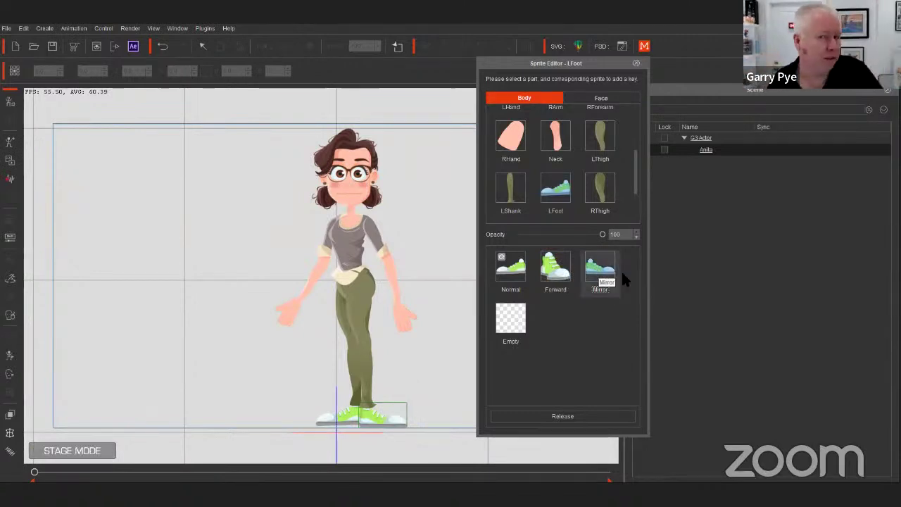
{"action": "left_click", "coordinate": [509, 267]}
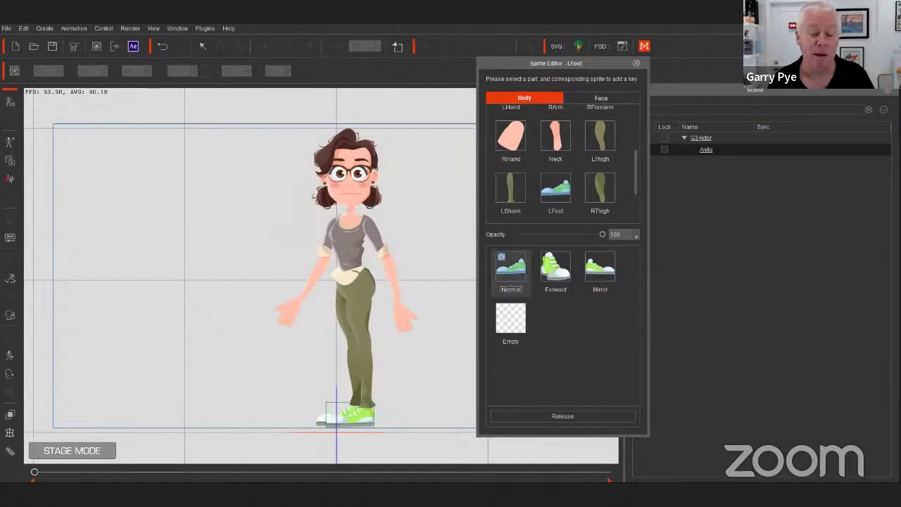
Step: Switch back to CorelDRAW and make RFoot's Normal sprite visible again
{"action": "mouse_move", "coordinate": [263, 493]}
{"action": "left_click", "coordinate": [231, 456]}
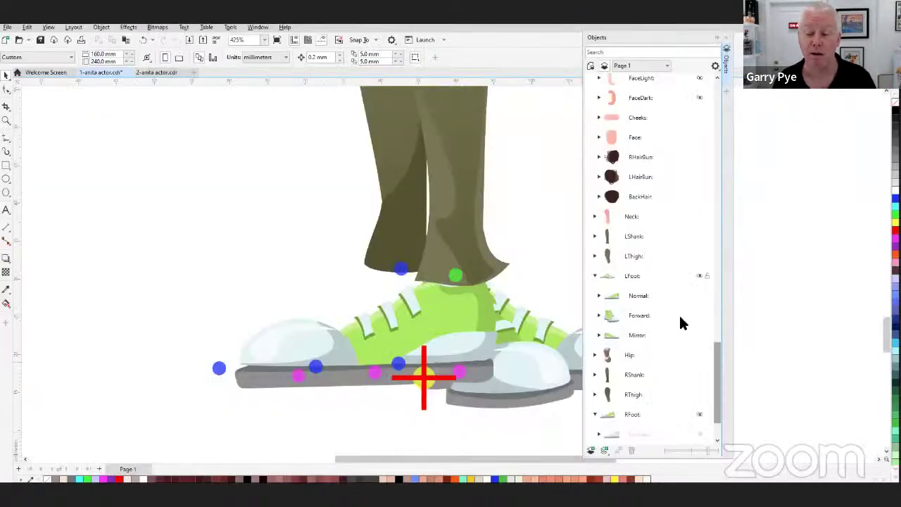
{"action": "left_click", "coordinate": [699, 416]}
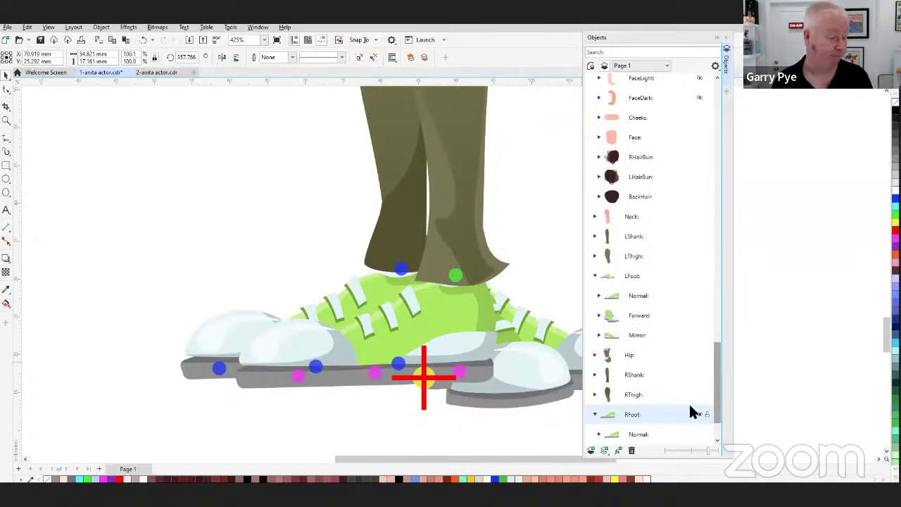
Step: Bring the head into view and expand the Mouth group inside RLImageHead
{"action": "scroll", "coordinate": [715, 348], "scroll_direction": "up", "scroll_amount": 1}
{"action": "left_click_drag", "start_coordinate": [714, 349], "coordinate": [706, 282]}
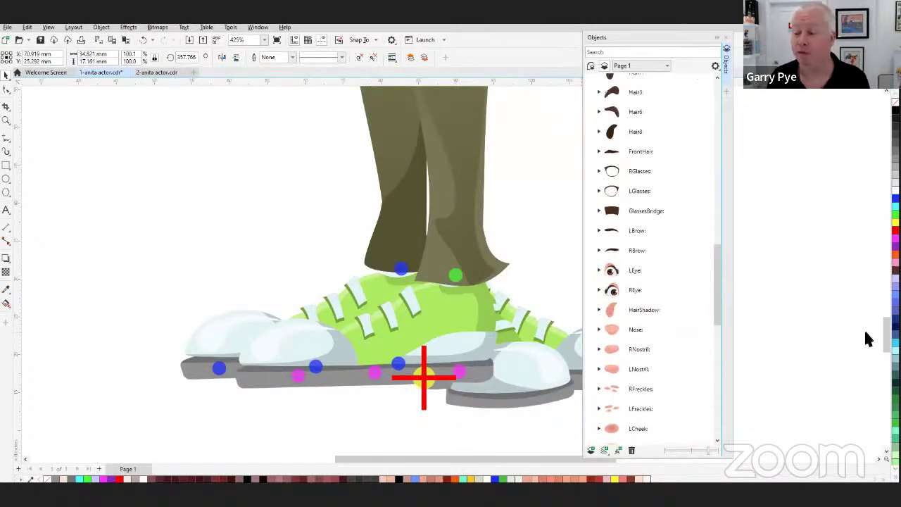
{"action": "left_click_drag", "start_coordinate": [885, 337], "coordinate": [869, 215]}
{"action": "left_click_drag", "start_coordinate": [718, 273], "coordinate": [719, 325]}
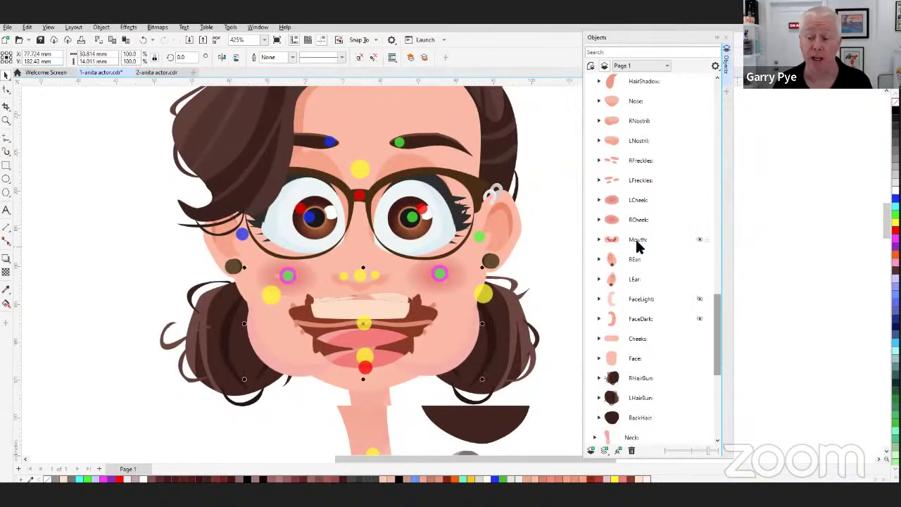
{"action": "left_click", "coordinate": [637, 243]}
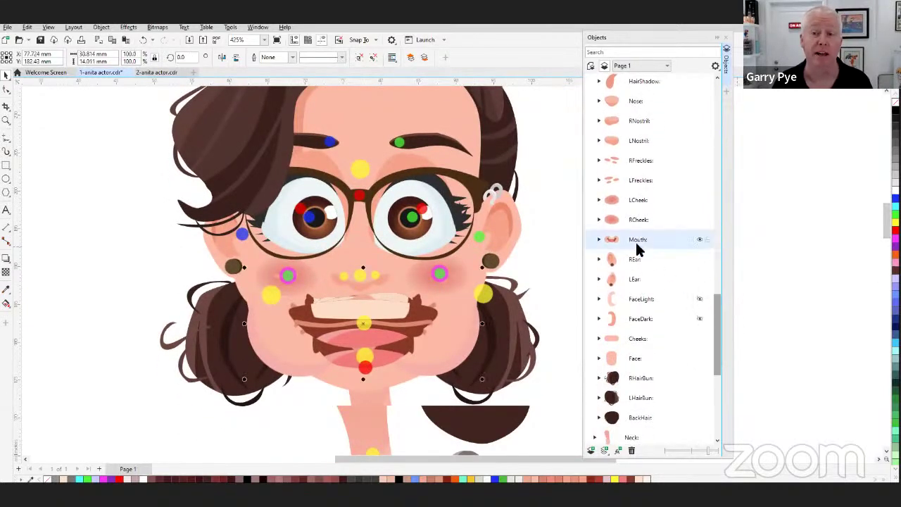
{"action": "left_click", "coordinate": [599, 239]}
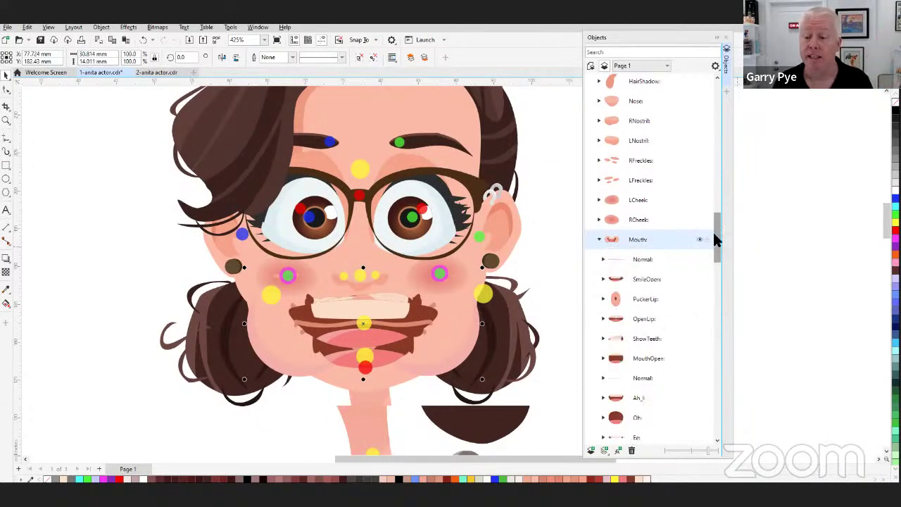
Step: Select the mouth sprites from the first Normal through CDSKZ in the Mouth group
{"action": "scroll", "coordinate": [718, 255], "scroll_direction": "down", "scroll_amount": 3}
{"action": "left_click", "coordinate": [642, 107]}
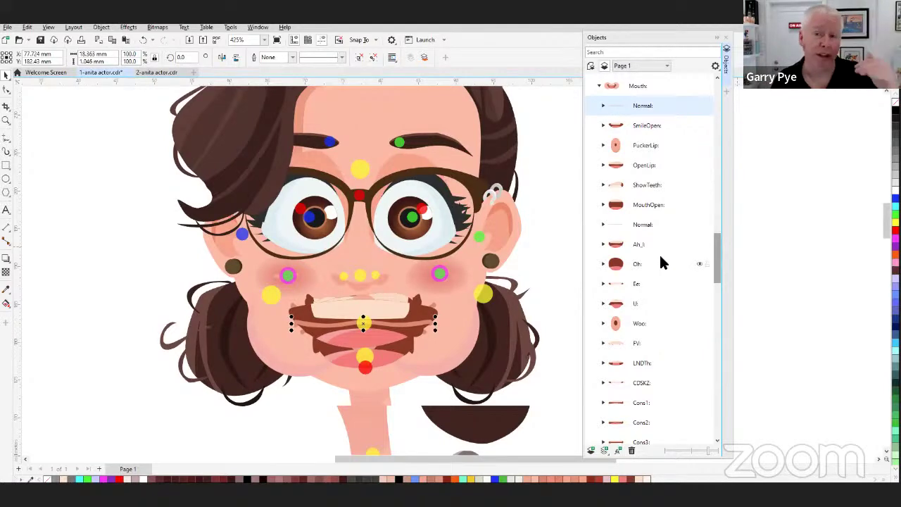
{"action": "left_click", "coordinate": [641, 382], "text": "shift"}
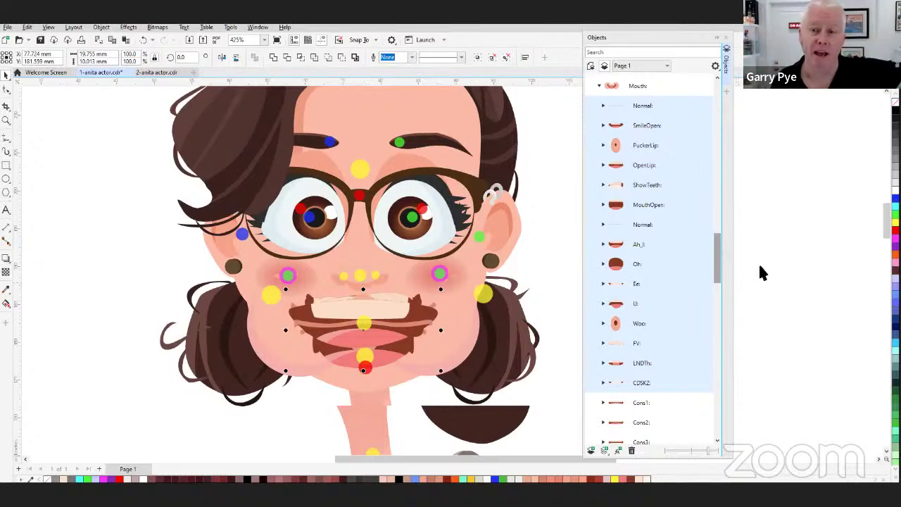
Step: Select the extra mouth sprites from Cons1 onward in the Mouth group, and switch to Cartoon Animator
{"action": "left_click_drag", "start_coordinate": [716, 253], "coordinate": [719, 310]}
{"action": "left_click", "coordinate": [652, 200]}
{"action": "left_click", "coordinate": [641, 362], "text": "shift"}
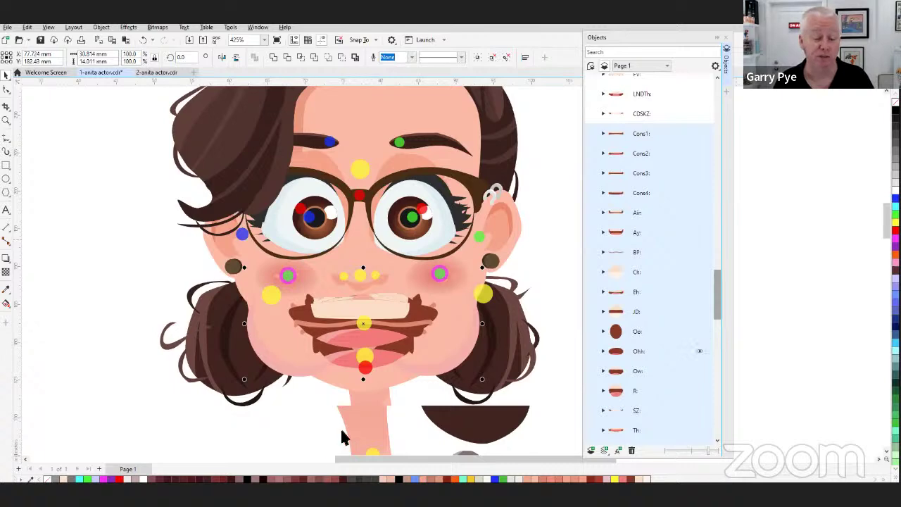
{"action": "key", "text": "alt+Tab"}
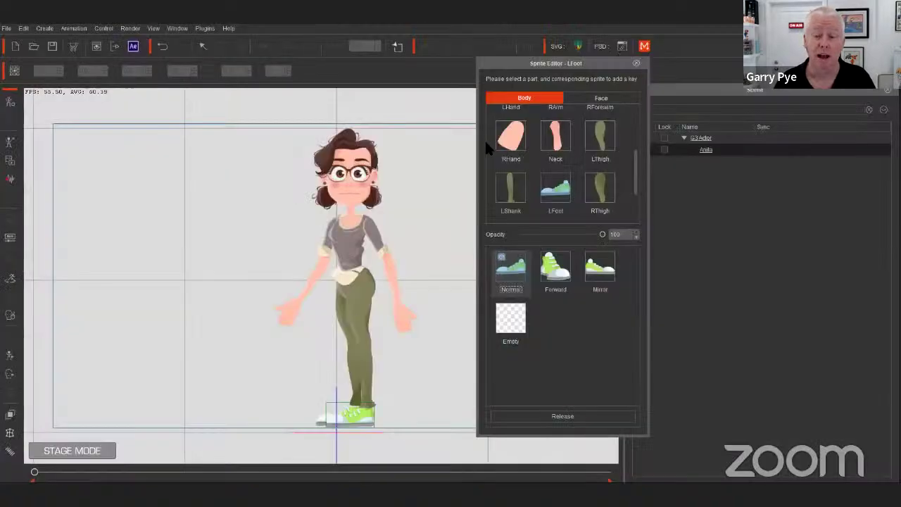
Step: Bring Anita's head into view and apply the MouthOpen sprite to the Mouth part among the face parts
{"action": "scroll", "coordinate": [355, 197], "scroll_direction": "up", "scroll_amount": 5}
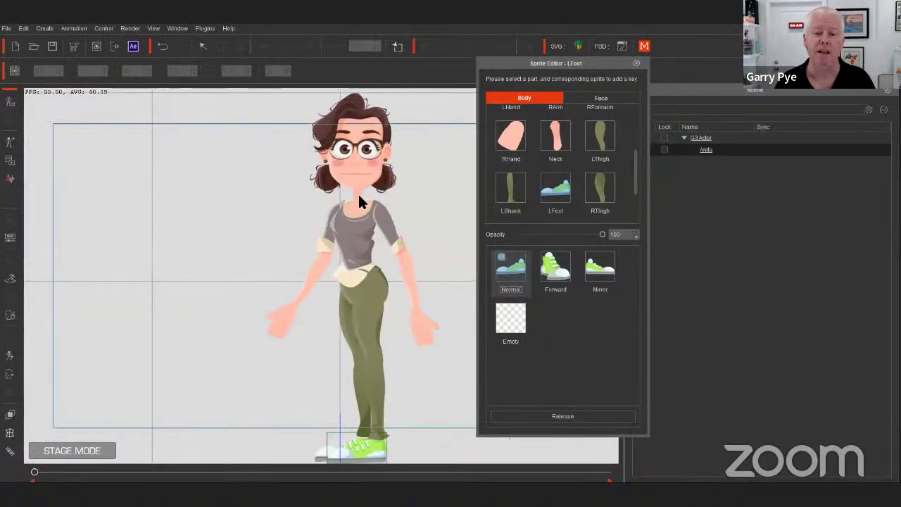
{"action": "left_click_drag", "start_coordinate": [391, 199], "coordinate": [378, 307]}
{"action": "scroll", "coordinate": [386, 278], "scroll_direction": "up", "scroll_amount": 2}
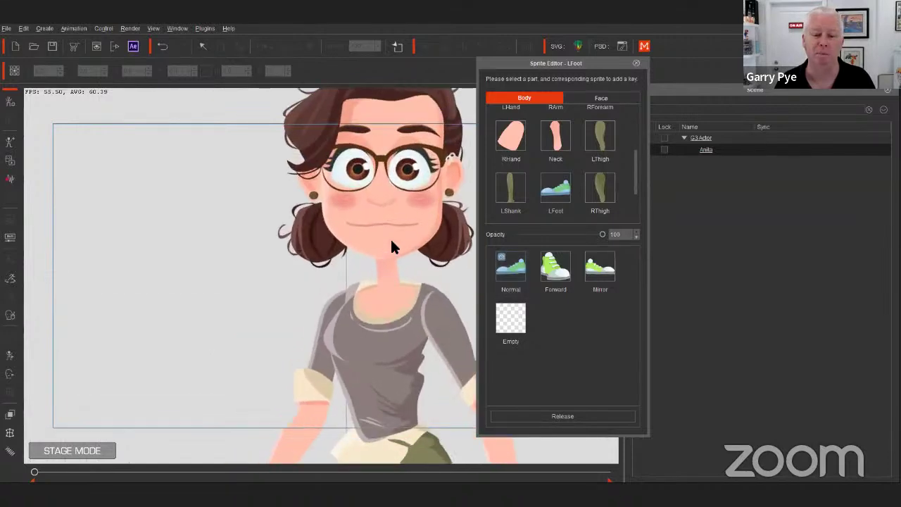
{"action": "left_click", "coordinate": [580, 98]}
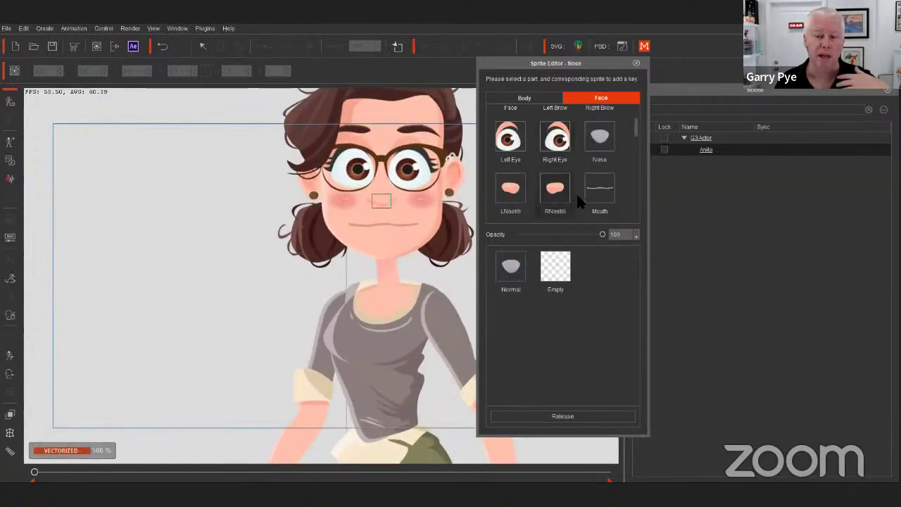
{"action": "left_click", "coordinate": [599, 329]}
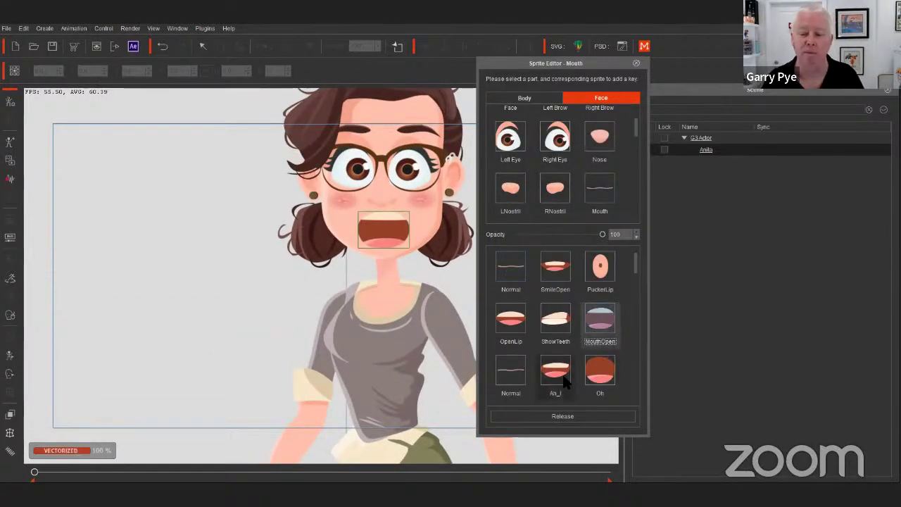
Step: Try the Ah_I, Oh, Eh and BP mouth sprites on Anita's face one after another
{"action": "left_click", "coordinate": [567, 375]}
{"action": "left_click", "coordinate": [599, 372]}
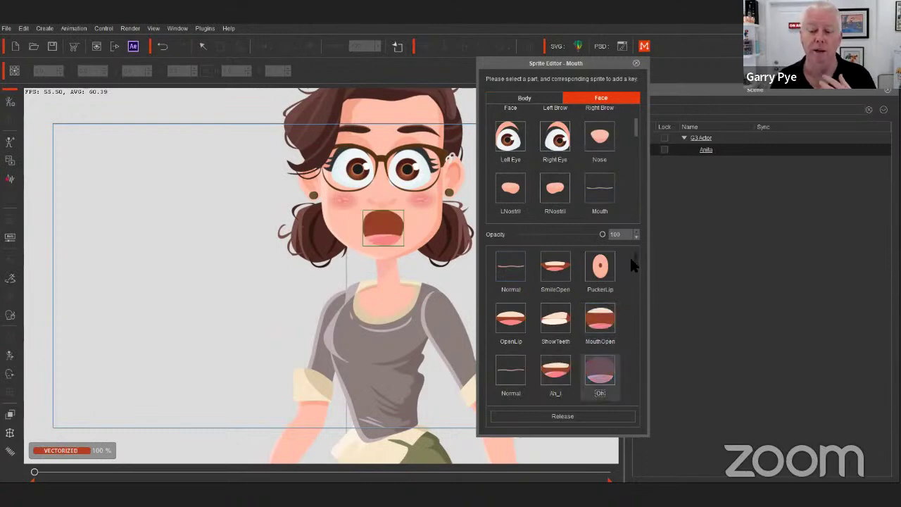
{"action": "left_click_drag", "start_coordinate": [631, 257], "coordinate": [635, 295]}
{"action": "scroll", "coordinate": [599, 330], "scroll_direction": "down", "scroll_amount": 2}
{"action": "left_click", "coordinate": [600, 372]}
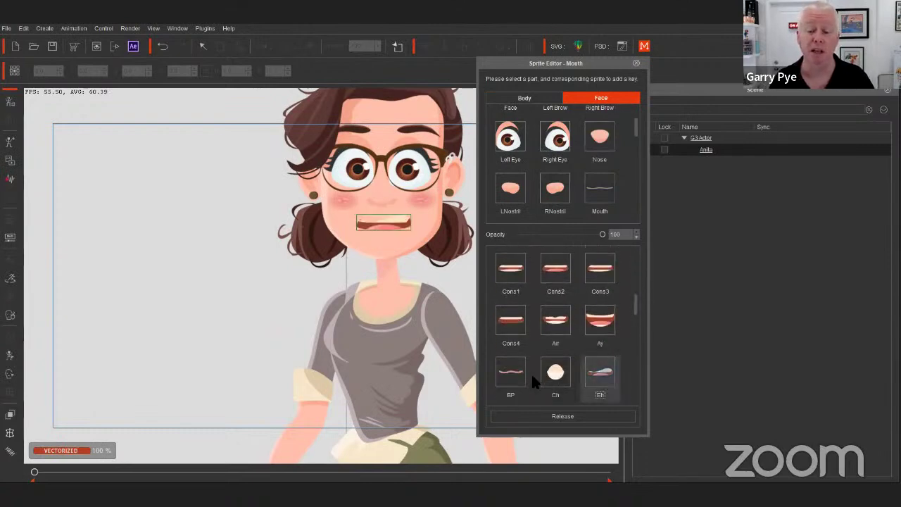
{"action": "left_click", "coordinate": [508, 380]}
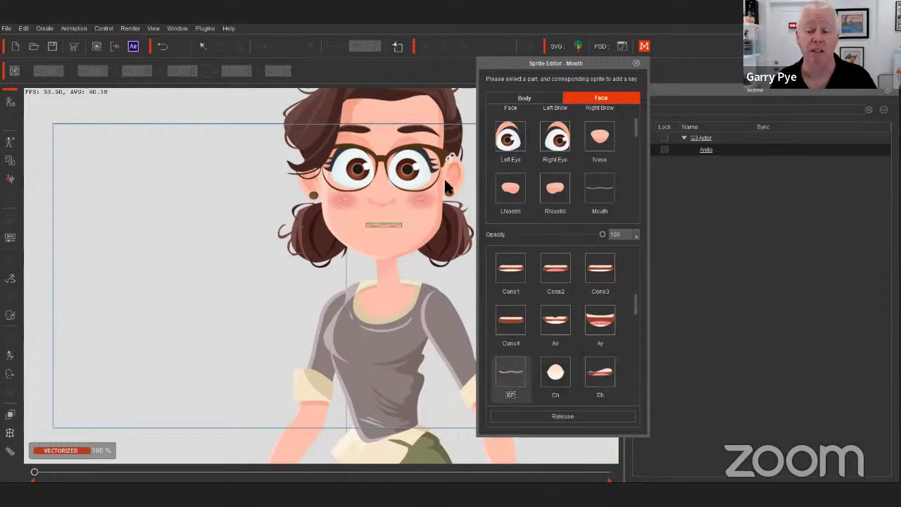
Step: Set Anita's mouth back to the first Normal sprite, and switch to CorelDRAW
{"action": "scroll", "coordinate": [554, 292], "scroll_direction": "up", "scroll_amount": 5}
{"action": "left_click", "coordinate": [511, 268]}
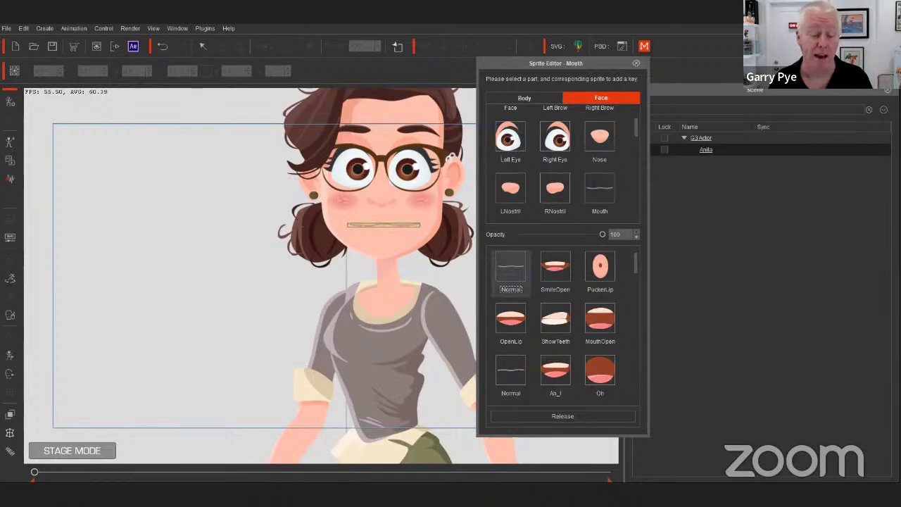
{"action": "mouse_move", "coordinate": [216, 475]}
{"action": "left_click", "coordinate": [217, 453]}
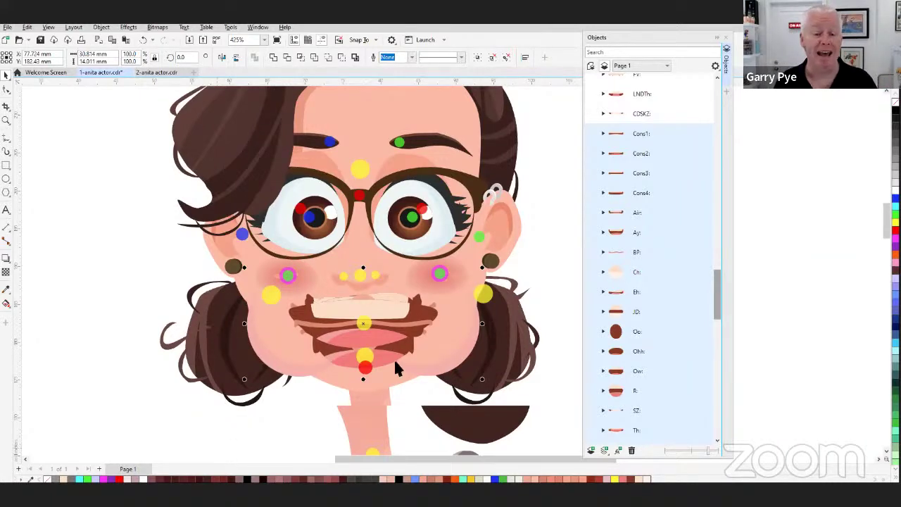
Step: Collapse the Mouth group inside RLImageHead and clear the selection of mouth sprites
{"action": "scroll", "coordinate": [718, 292], "scroll_direction": "up", "scroll_amount": 1}
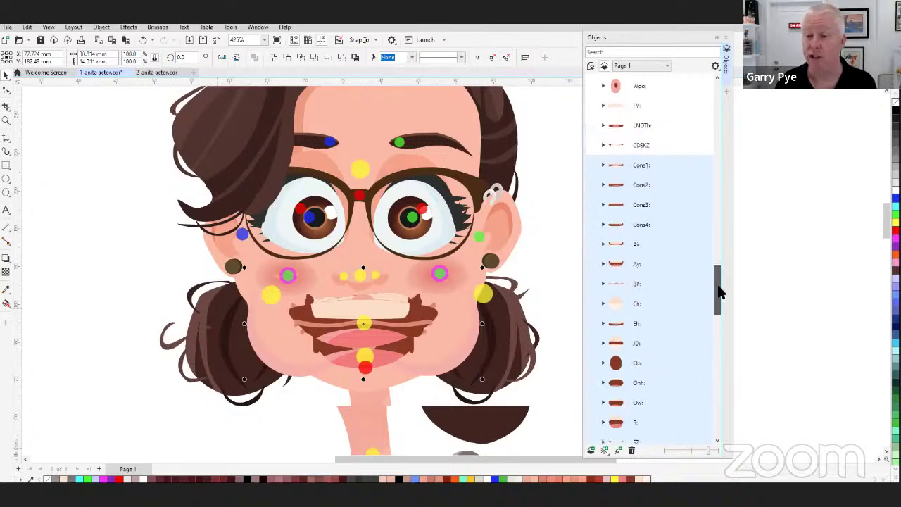
{"action": "left_click_drag", "start_coordinate": [717, 292], "coordinate": [718, 233]}
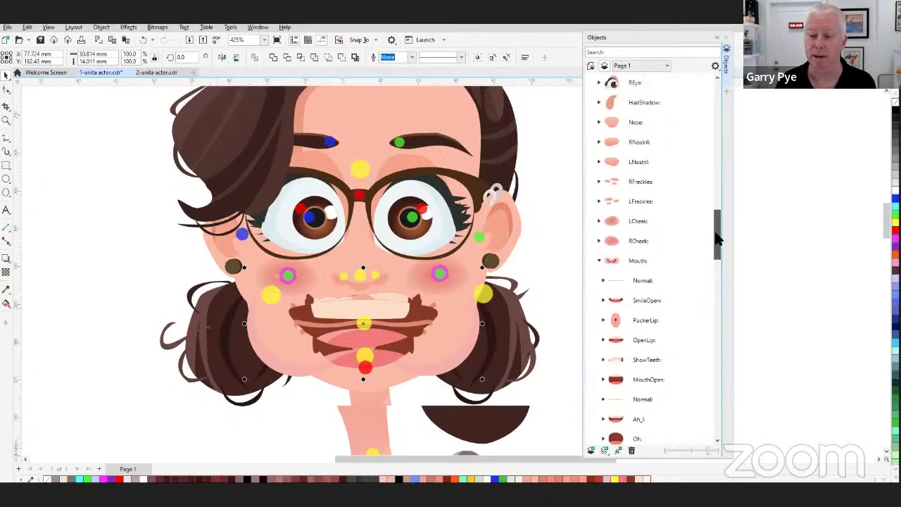
{"action": "left_click", "coordinate": [598, 260]}
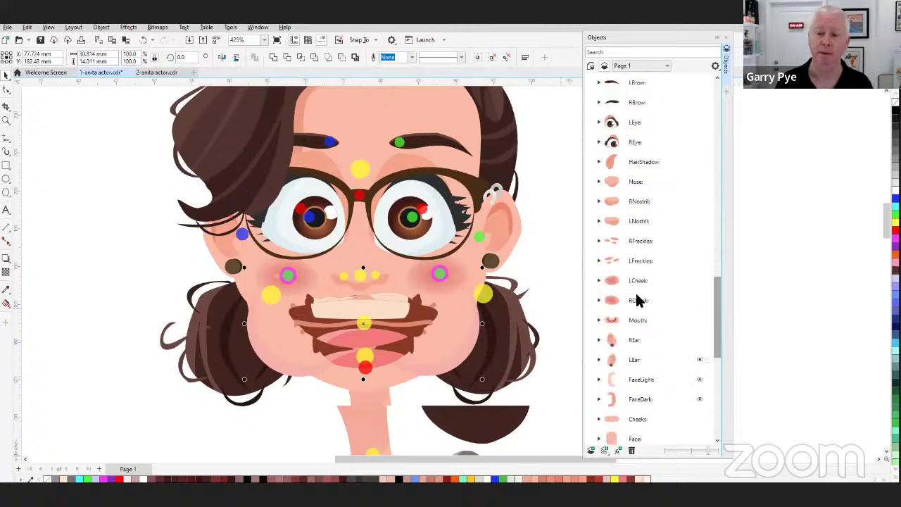
{"action": "scroll", "coordinate": [637, 299], "scroll_direction": "up", "scroll_amount": 1}
{"action": "left_click", "coordinate": [537, 271]}
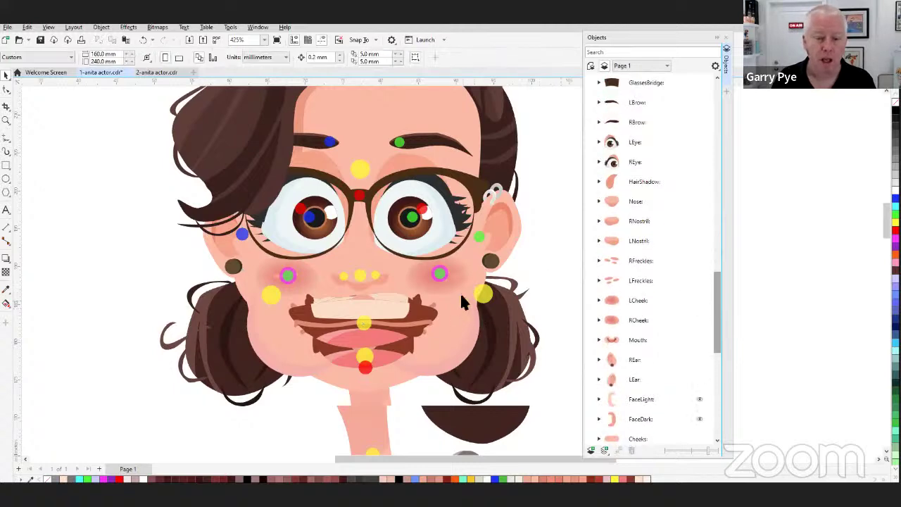
Step: Select the red GlassesBridge bone dot between the lenses, followed by the matching GlassesBridge group inside RLImageHead
{"action": "scroll", "coordinate": [461, 278], "scroll_direction": "down", "scroll_amount": 1}
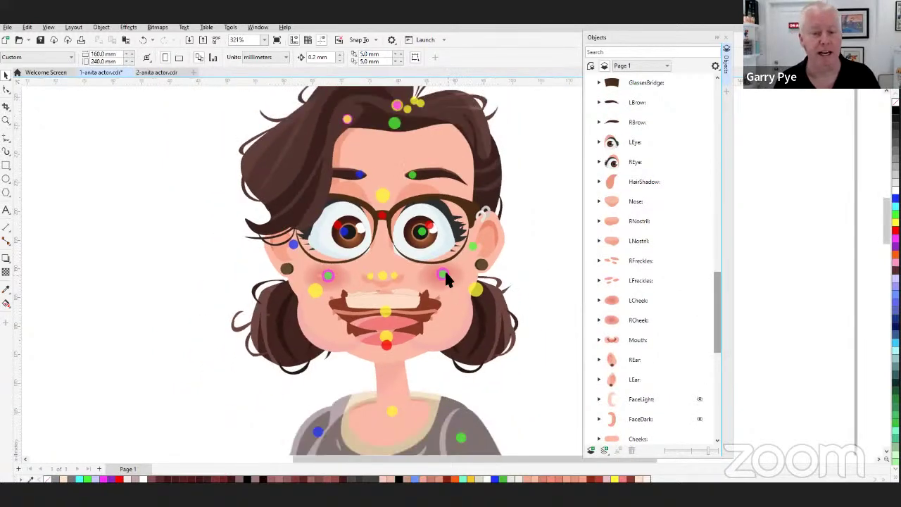
{"action": "scroll", "coordinate": [885, 224], "scroll_direction": "up", "scroll_amount": 1}
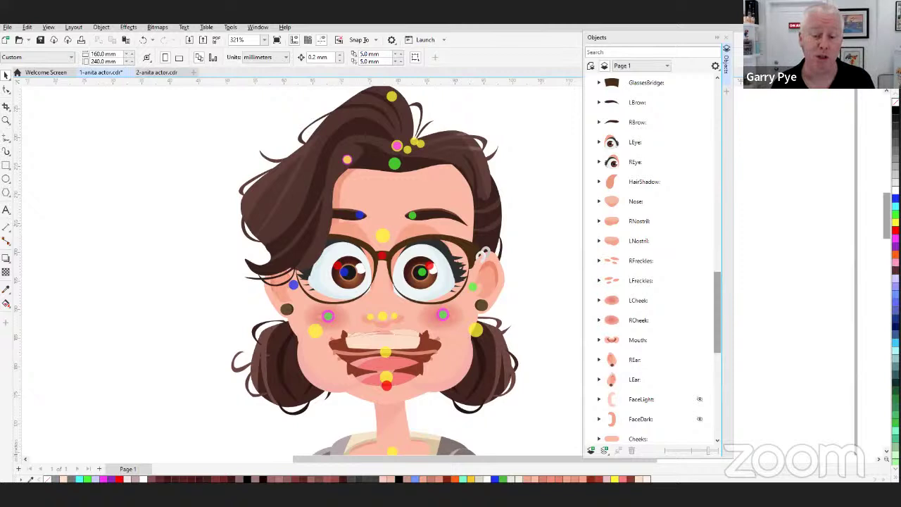
{"action": "scroll", "coordinate": [385, 283], "scroll_direction": "up", "scroll_amount": 2}
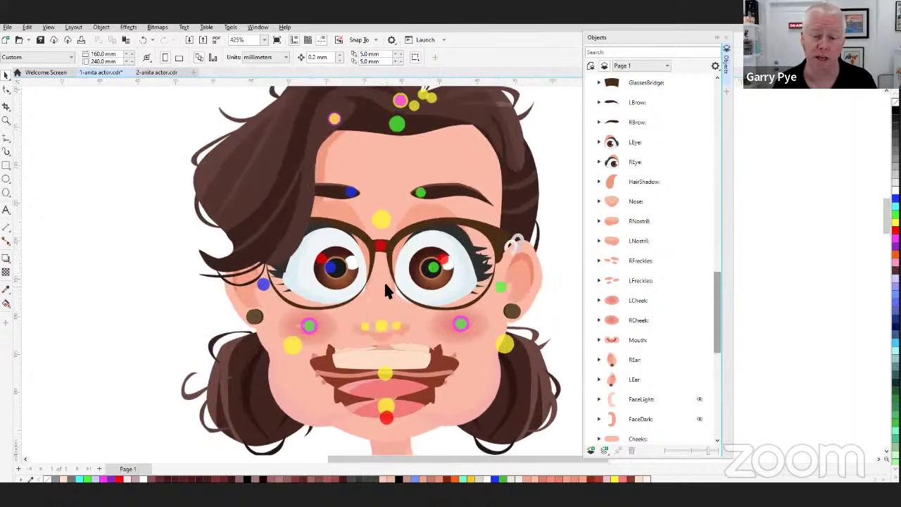
{"action": "left_click", "coordinate": [380, 245]}
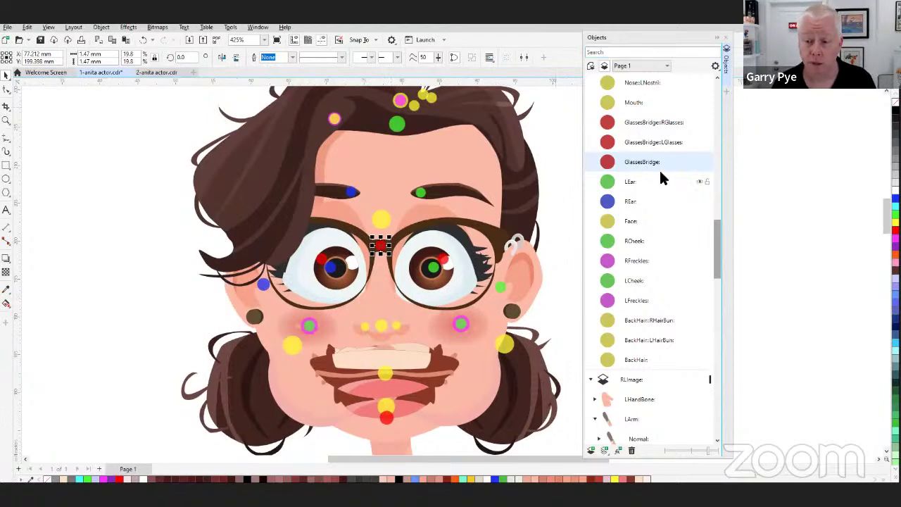
{"action": "left_click_drag", "start_coordinate": [714, 236], "coordinate": [721, 304]}
{"action": "left_click", "coordinate": [664, 303]}
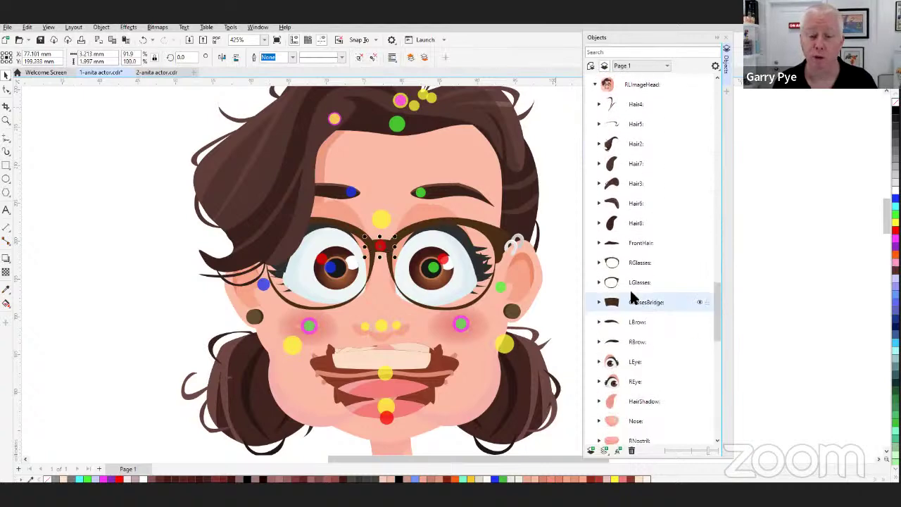
Step: Expand the GlassesBridge group to examine its Normal sprite, and collapse the group again
{"action": "left_click", "coordinate": [599, 302]}
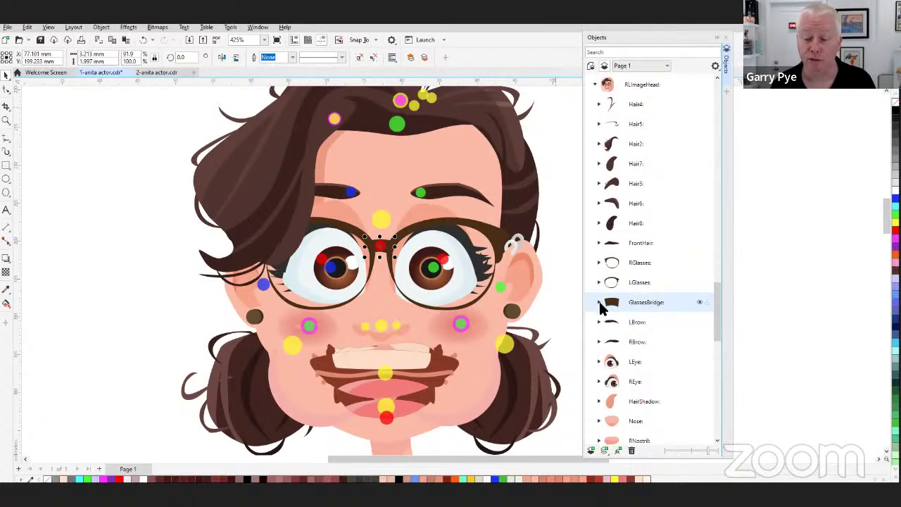
{"action": "left_click", "coordinate": [603, 321]}
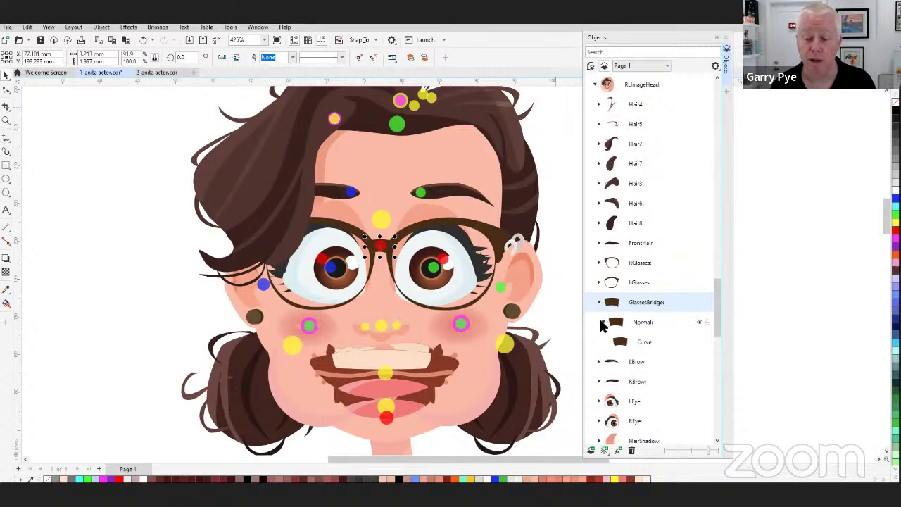
{"action": "left_click", "coordinate": [599, 301]}
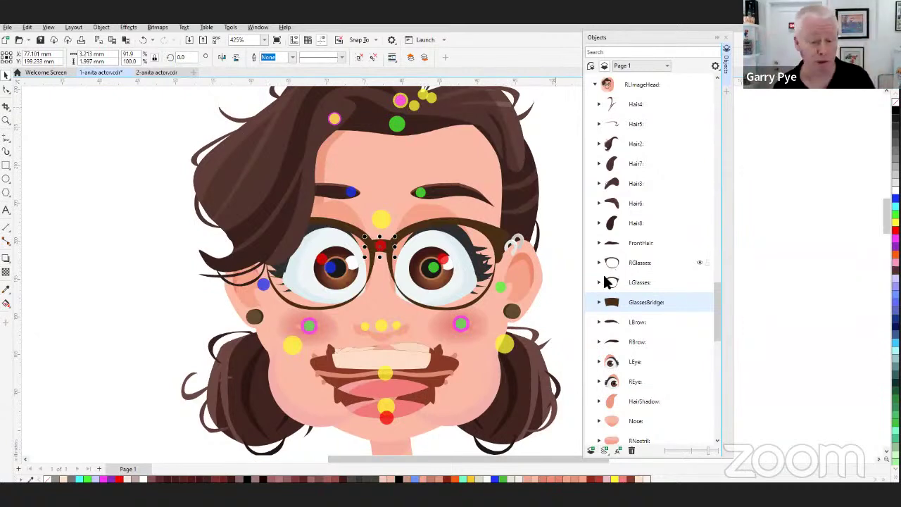
Step: Switch to Cartoon Animator, hide the bones, and turn Anita's head fully to the left in the 360 Head Creator
{"action": "key", "text": "alt+Tab"}
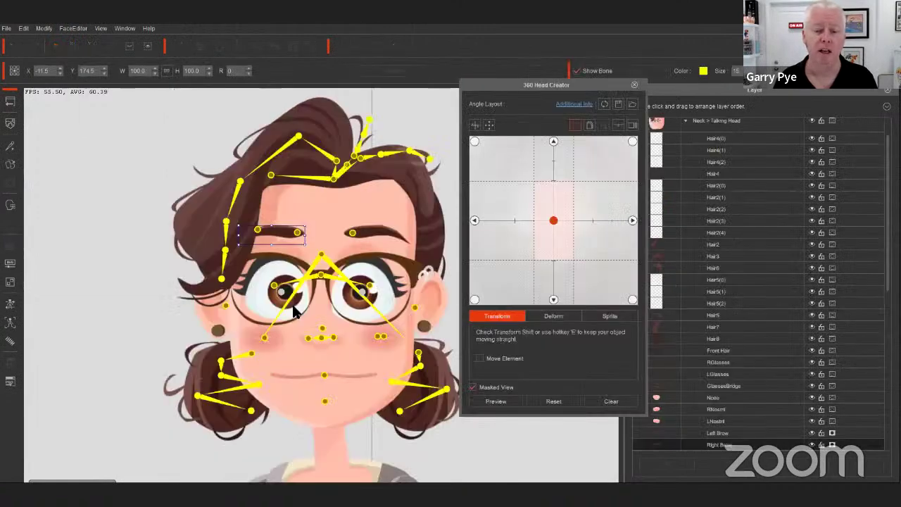
{"action": "left_click", "coordinate": [576, 71]}
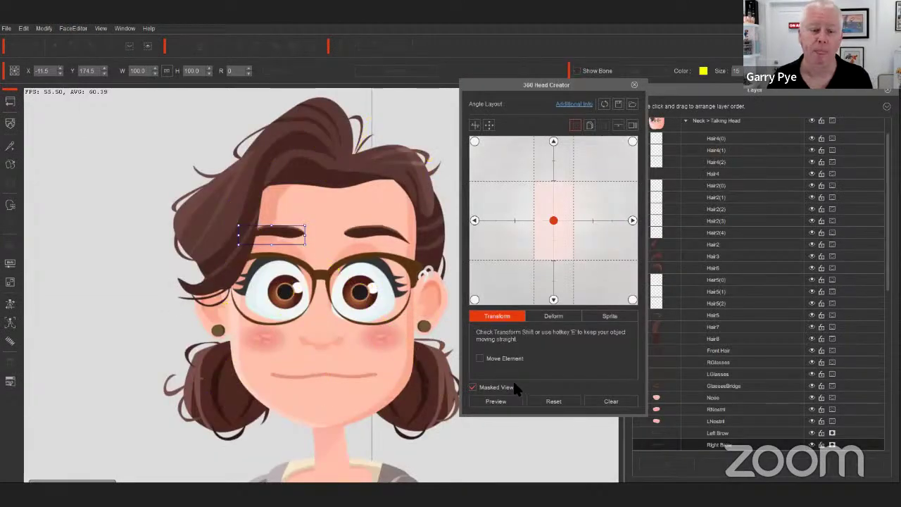
{"action": "left_click", "coordinate": [474, 220]}
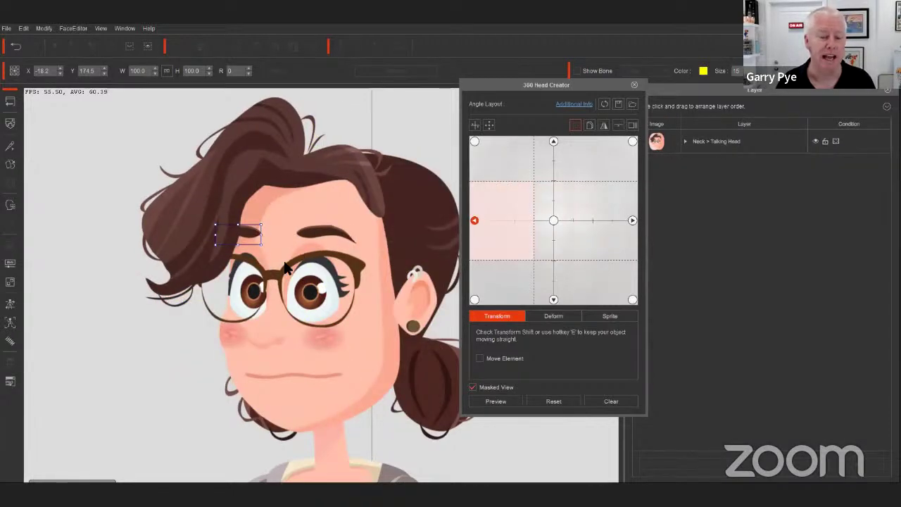
Step: Select the RGlasses, LGlasses and GlassesBridge parts one by one on the turned head
{"action": "left_click", "coordinate": [262, 317]}
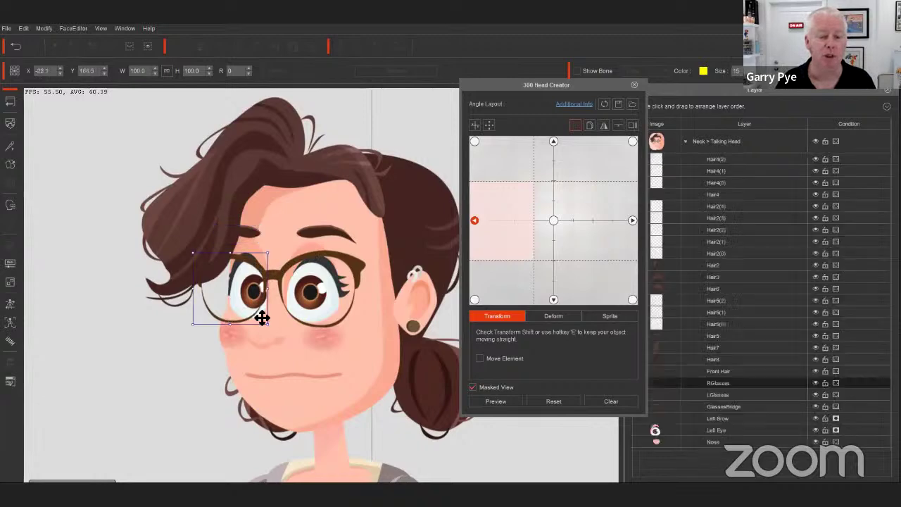
{"action": "left_click", "coordinate": [318, 254]}
{"action": "left_click", "coordinate": [272, 274]}
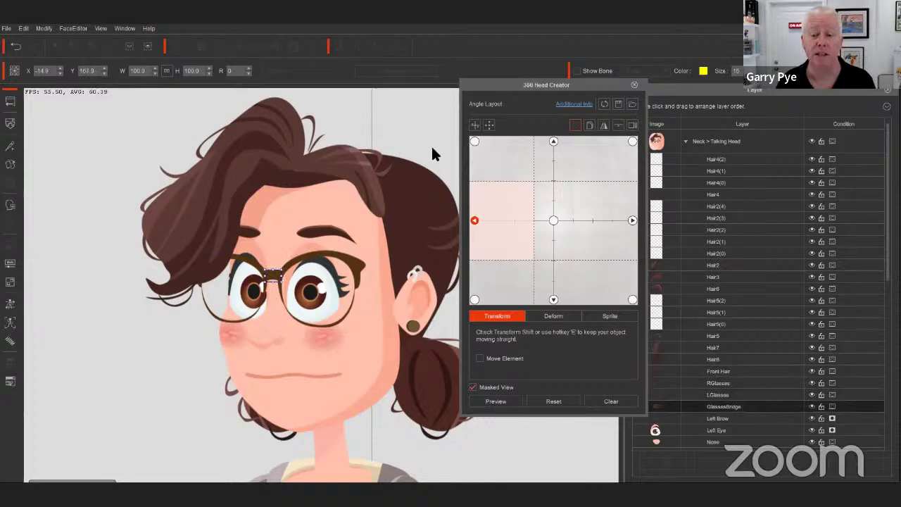
Step: Turn the head to the upper-left angle and deform LGlasses by shifting its lower-right control point slightly outward
{"action": "left_click", "coordinate": [474, 142]}
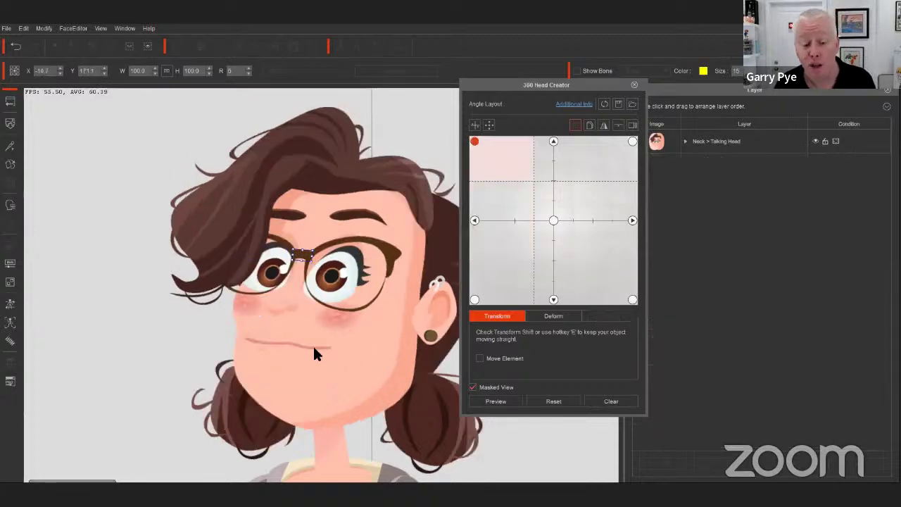
{"action": "left_click", "coordinate": [371, 244]}
{"action": "left_click", "coordinate": [553, 316]}
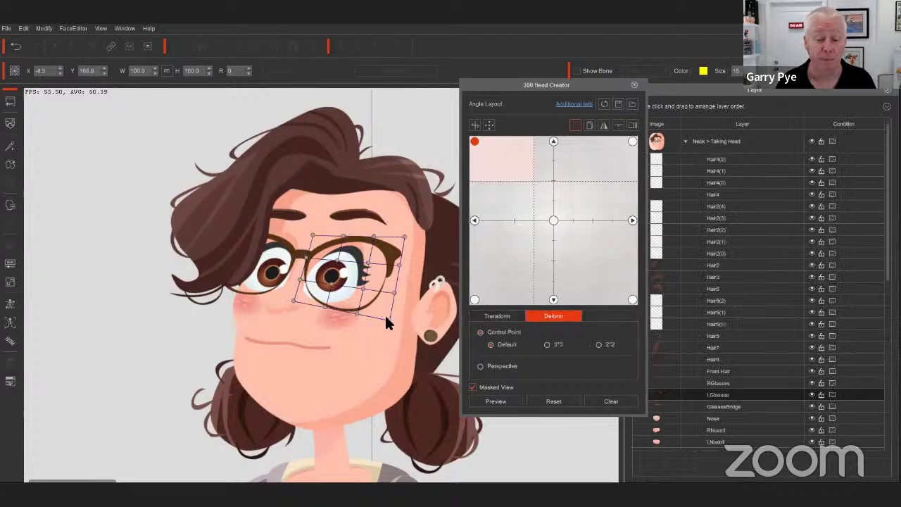
{"action": "mouse_move", "coordinate": [386, 316]}
{"action": "left_mouse_down"}
{"action": "mouse_move", "coordinate": [390, 345]}
{"action": "mouse_move", "coordinate": [338, 327]}
{"action": "mouse_move", "coordinate": [402, 337]}
{"action": "mouse_move", "coordinate": [392, 315]}
{"action": "left_mouse_up"}
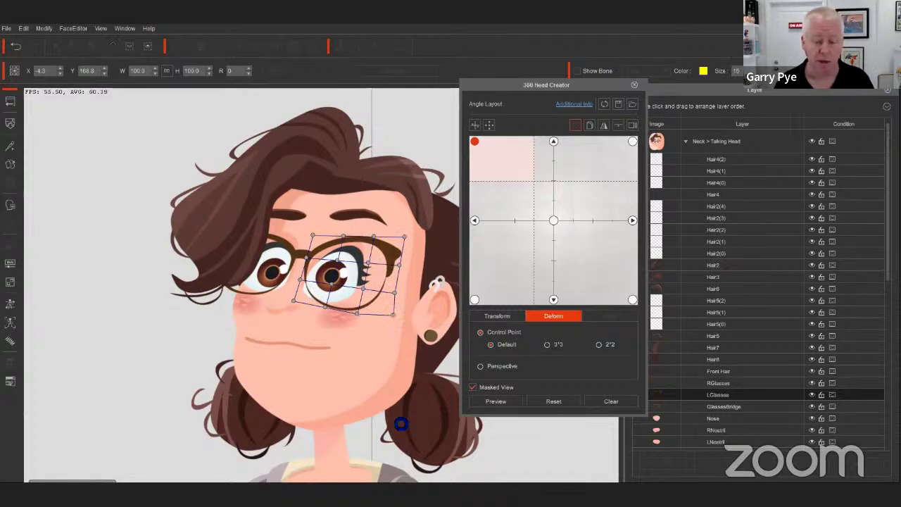
Step: Return to CorelDRAW to clear the GlassesBridge selection, and switch to the Videos to play folder in File Explorer
{"action": "left_click", "coordinate": [230, 482]}
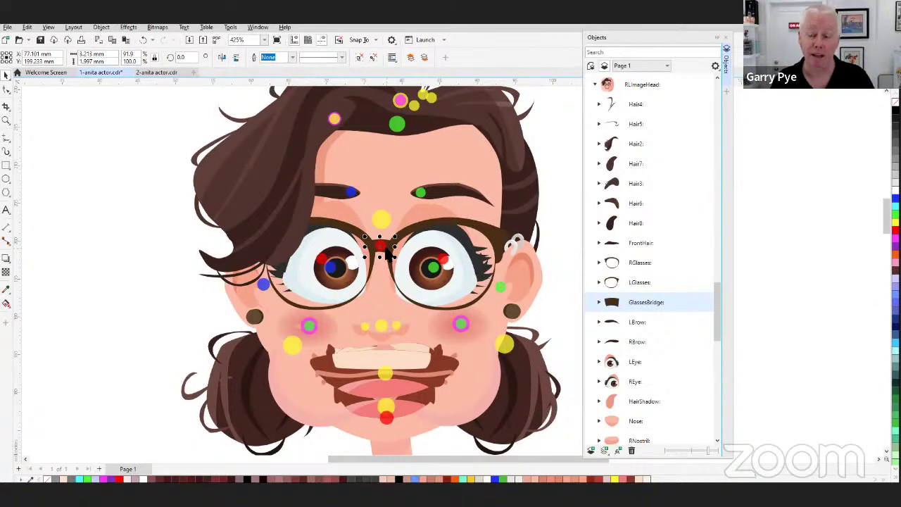
{"action": "scroll", "coordinate": [387, 257], "scroll_direction": "down", "scroll_amount": 3}
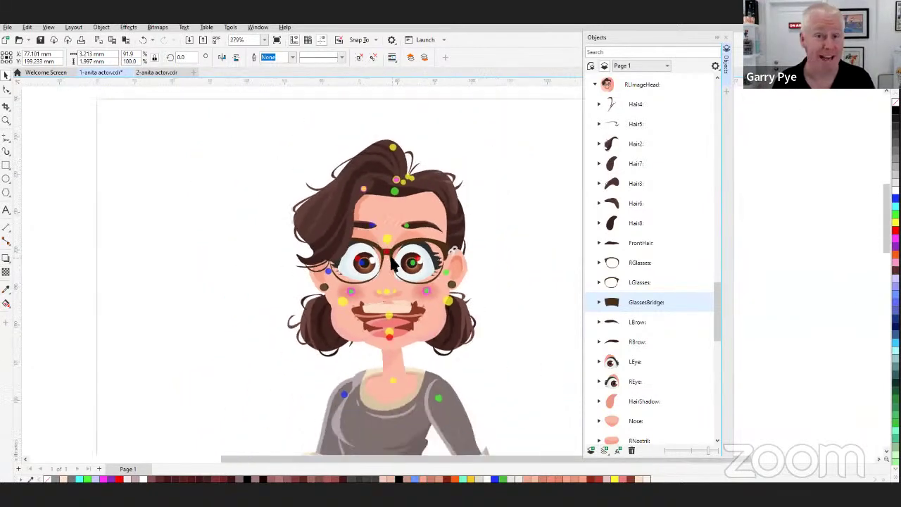
{"action": "scroll", "coordinate": [393, 262], "scroll_direction": "down", "scroll_amount": 2}
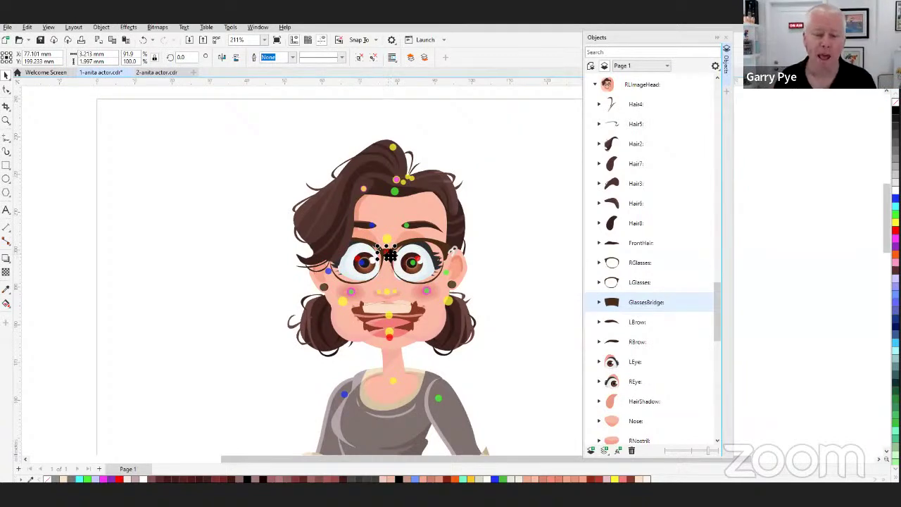
{"action": "scroll", "coordinate": [410, 271], "scroll_direction": "up", "scroll_amount": 2}
{"action": "scroll", "coordinate": [410, 275], "scroll_direction": "up", "scroll_amount": 1}
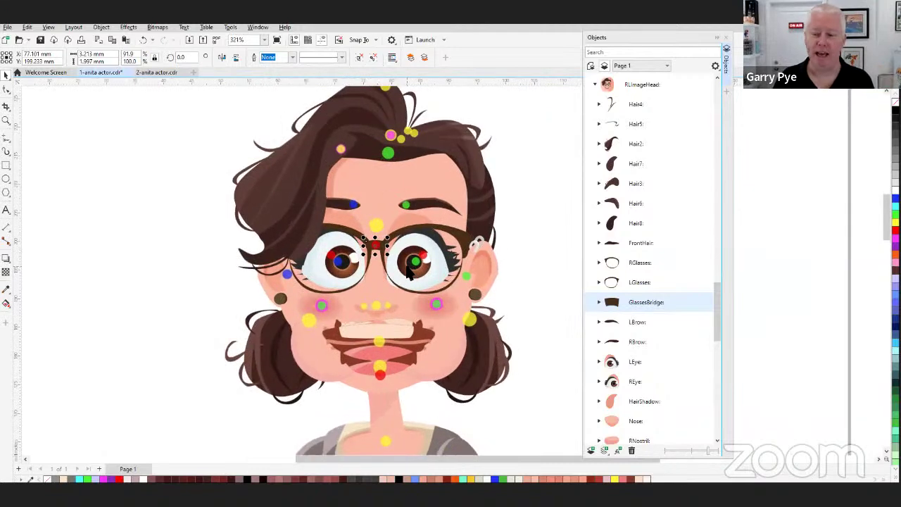
{"action": "left_click", "coordinate": [513, 218]}
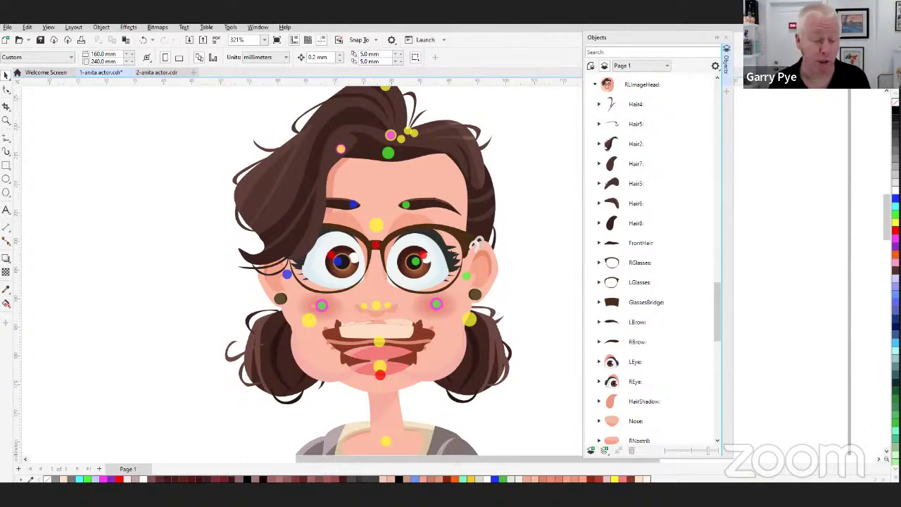
{"action": "key", "text": "alt+Tab"}
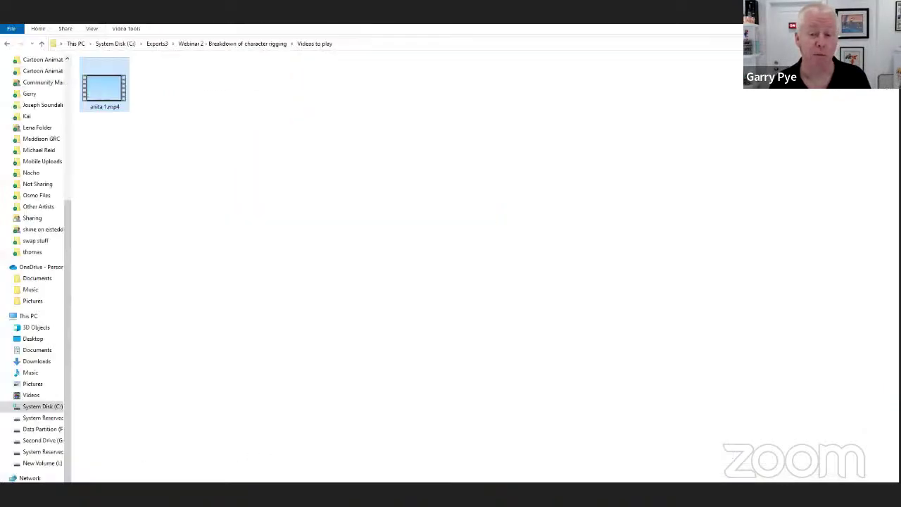
Step: Play anita 1.mp4 from the Videos to play folder, close the player and return to 1-anita actor.cdr in CorelDRAW
{"action": "double_click", "coordinate": [104, 80]}
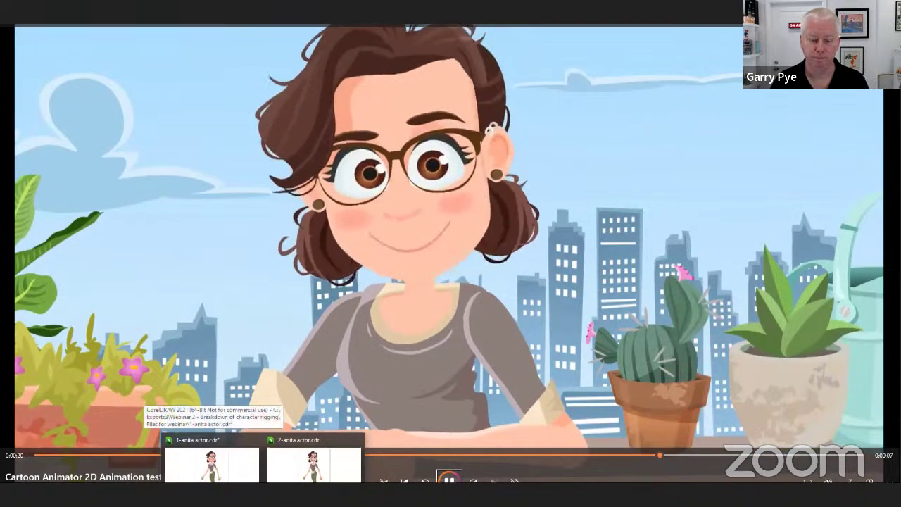
{"action": "key", "text": "alt+F4"}
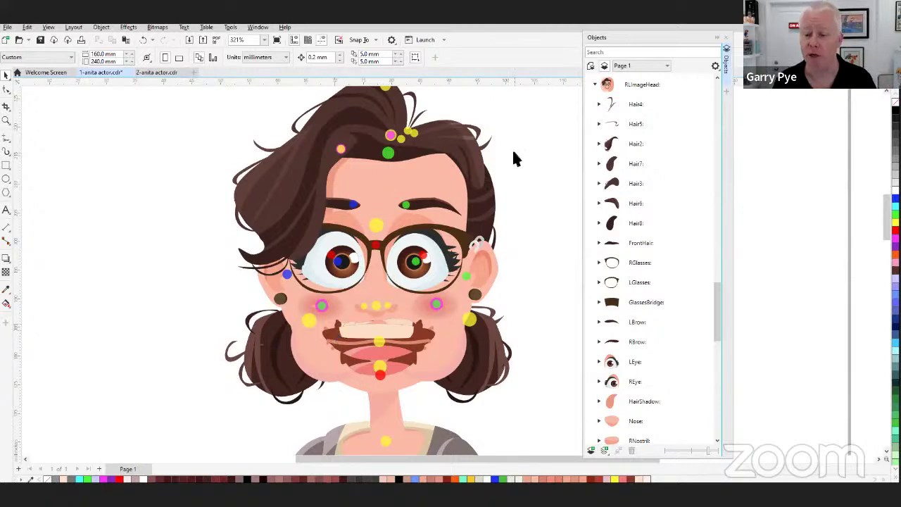
Step: Expand the LEye group and select its sprites from Normal through EyeClose2, narrowing the selection to Normal through IrisChange
{"action": "scroll", "coordinate": [719, 299], "scroll_direction": "down", "scroll_amount": 4}
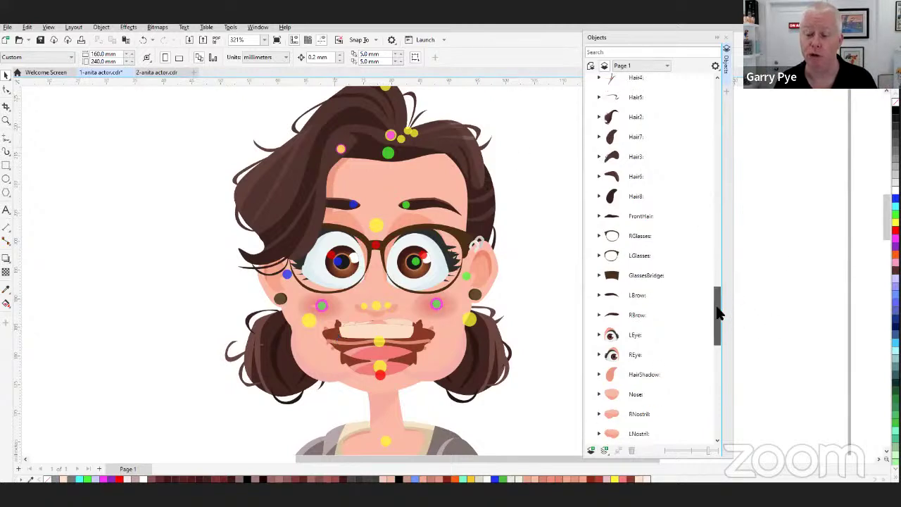
{"action": "left_click", "coordinate": [630, 256]}
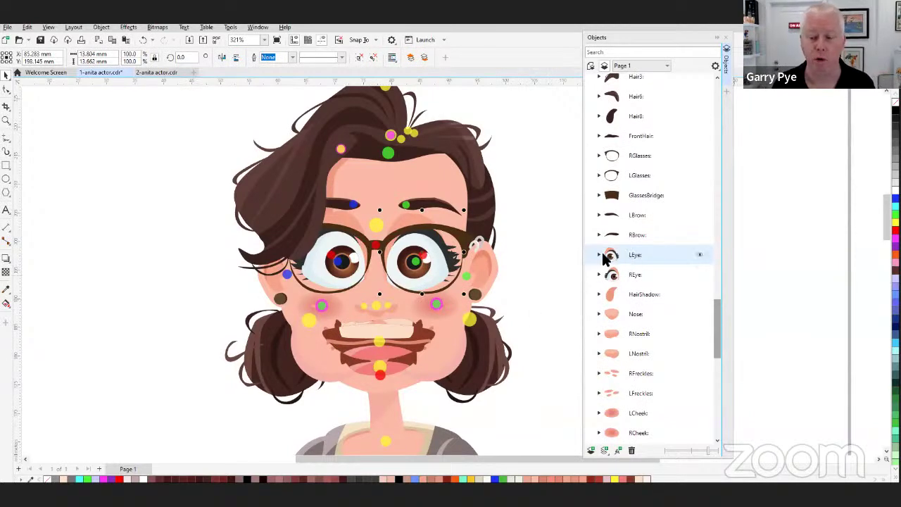
{"action": "left_click", "coordinate": [600, 255]}
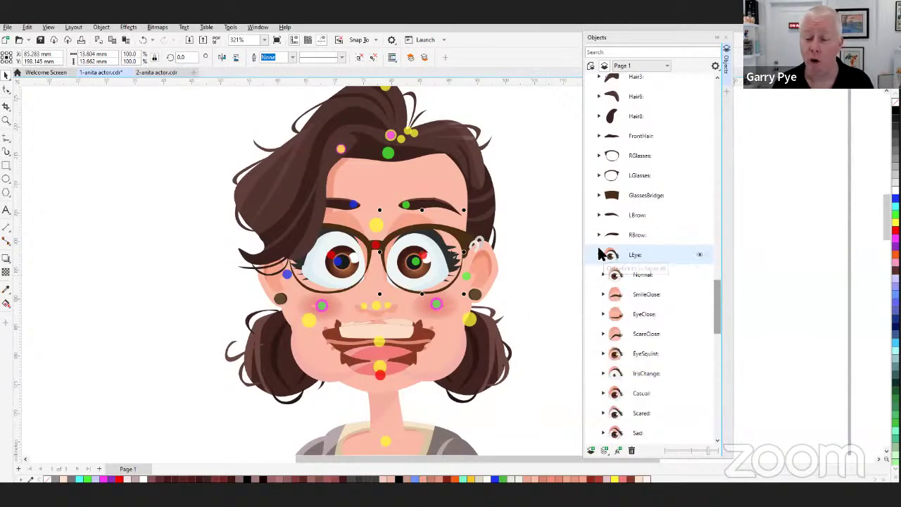
{"action": "scroll", "coordinate": [637, 270], "scroll_direction": "down", "scroll_amount": 3}
{"action": "left_click", "coordinate": [641, 193]}
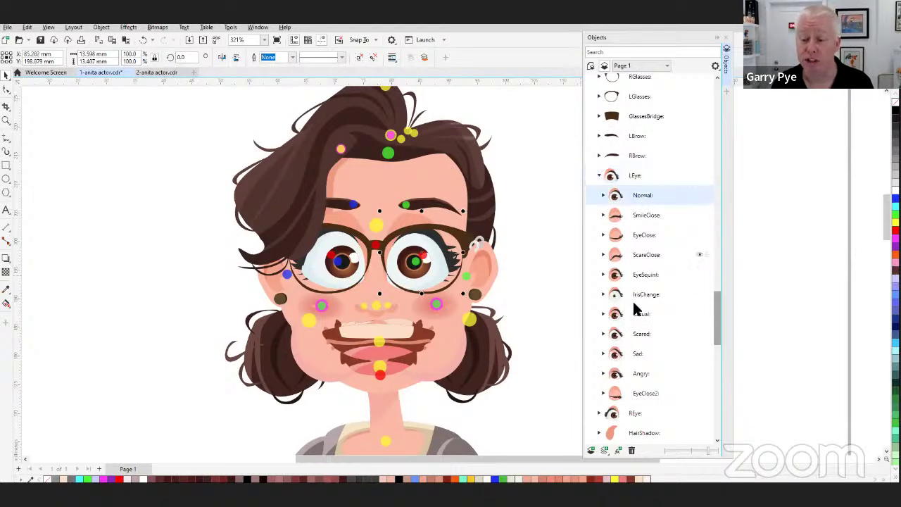
{"action": "left_click", "coordinate": [649, 393], "text": "shift"}
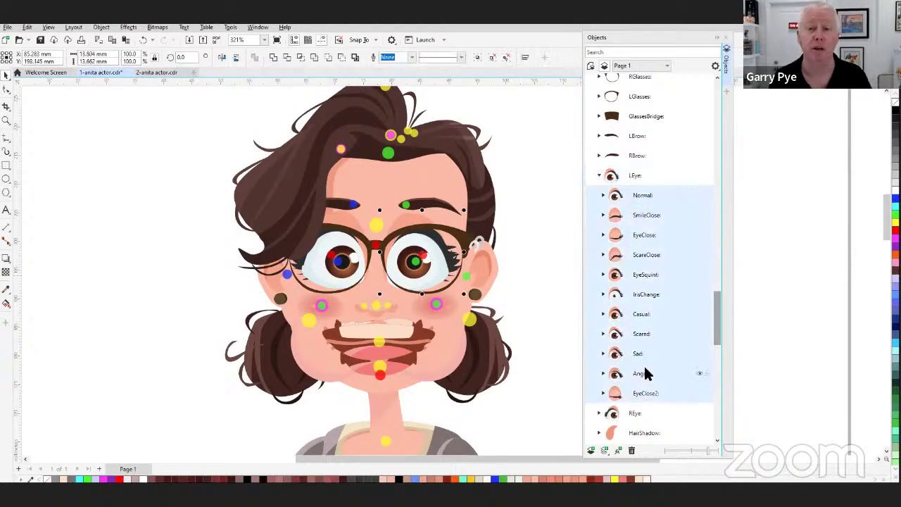
{"action": "left_click", "coordinate": [648, 198]}
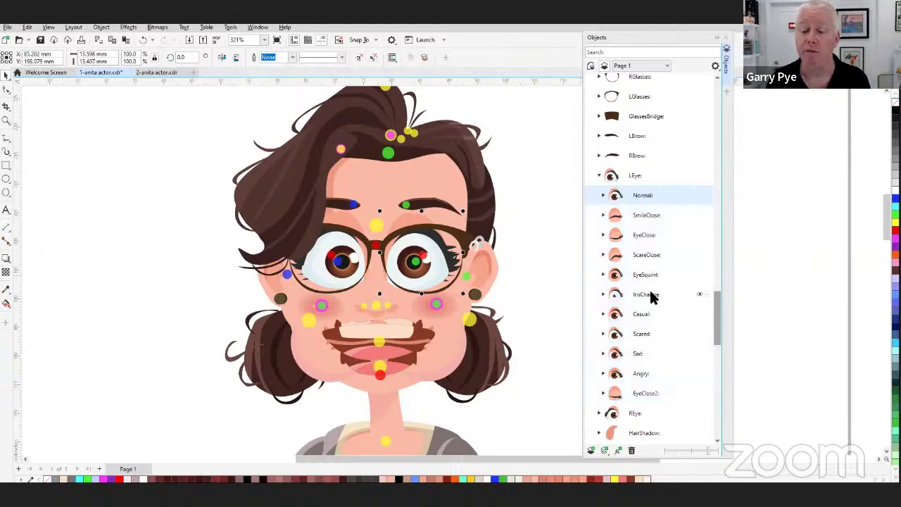
{"action": "left_click", "coordinate": [651, 297], "text": "shift"}
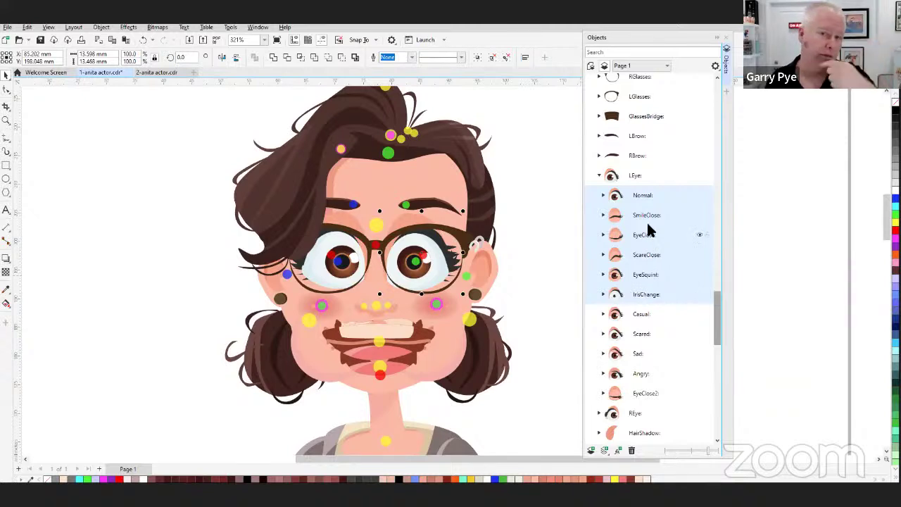
Step: Expand LEye's Normal sprite and examine the curves that make up its Iris group
{"action": "left_click", "coordinate": [633, 197]}
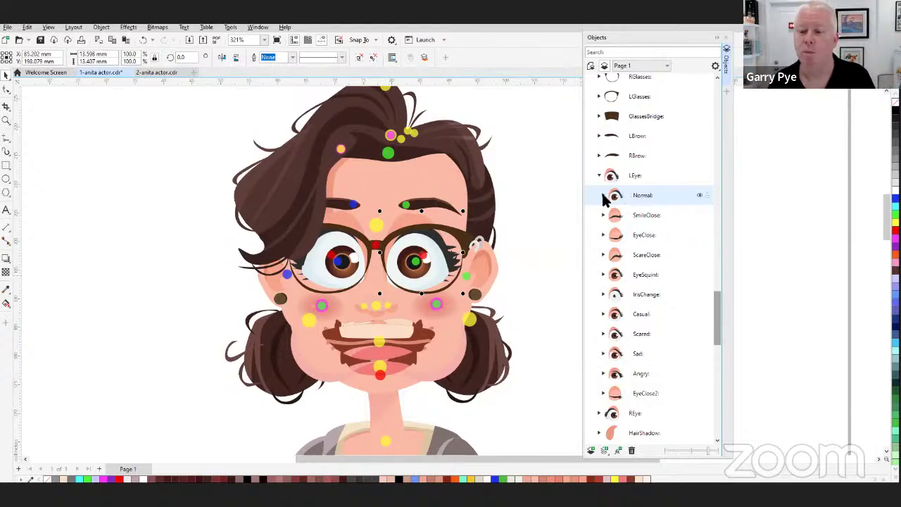
{"action": "left_click", "coordinate": [602, 195]}
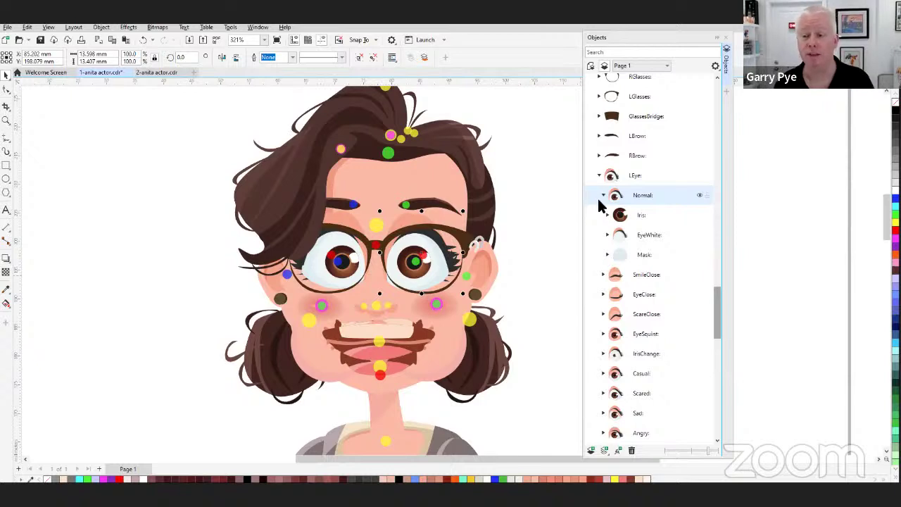
{"action": "left_click", "coordinate": [641, 217]}
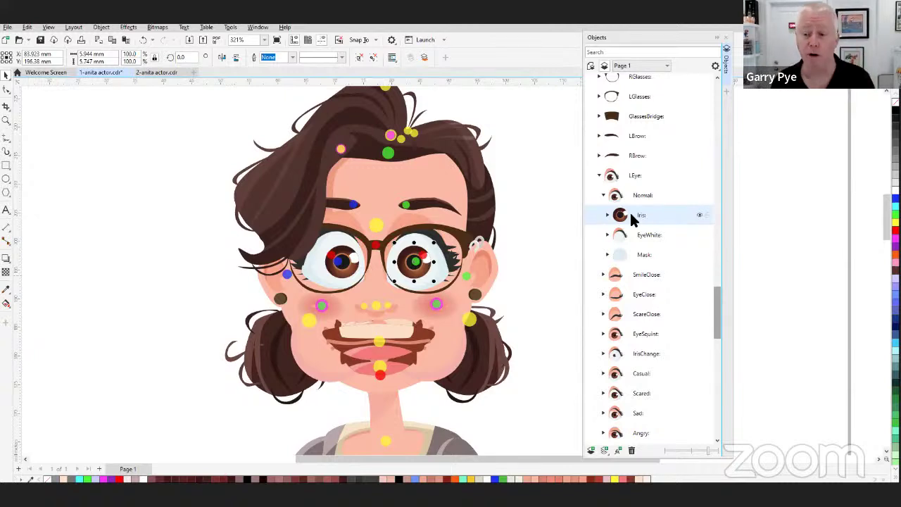
{"action": "left_click", "coordinate": [607, 214]}
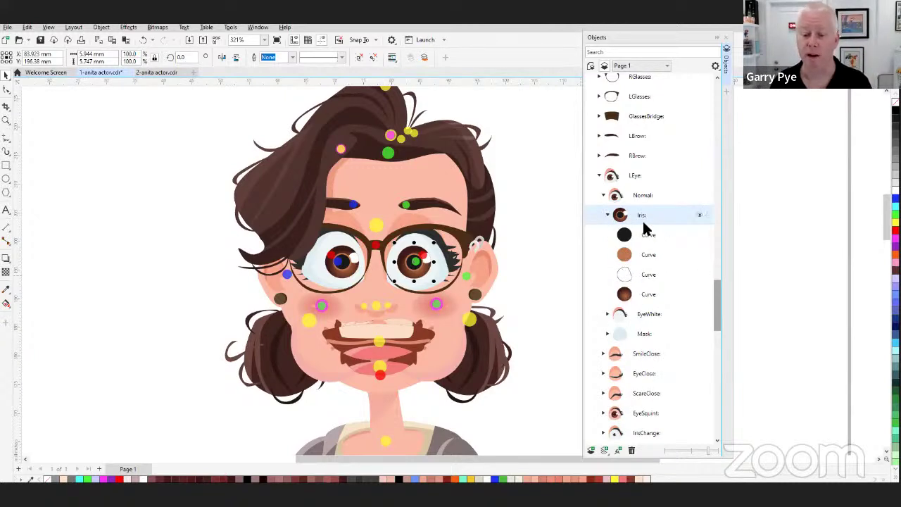
{"action": "left_click", "coordinate": [607, 214]}
Step: Examine the curves in the Normal sprite's EyeWhite group, and select the curve inside its Mask group
{"action": "left_click", "coordinate": [642, 241]}
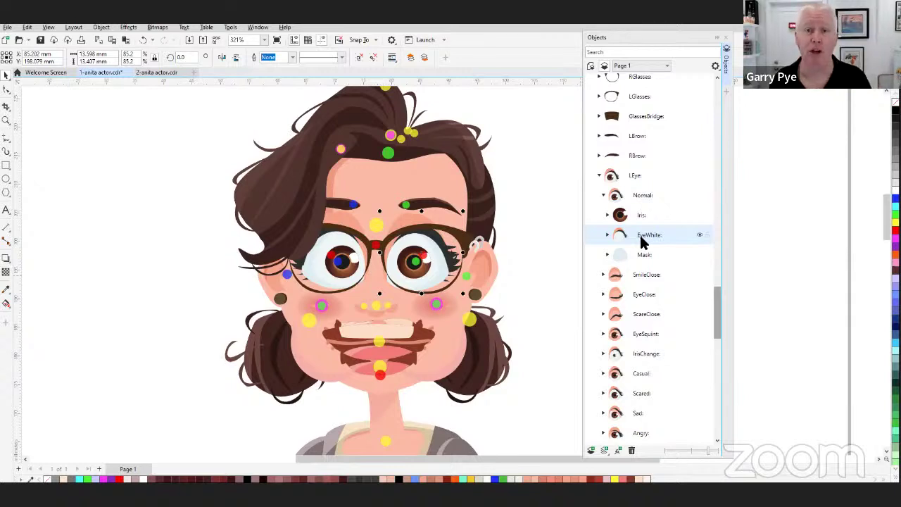
{"action": "left_click", "coordinate": [607, 235]}
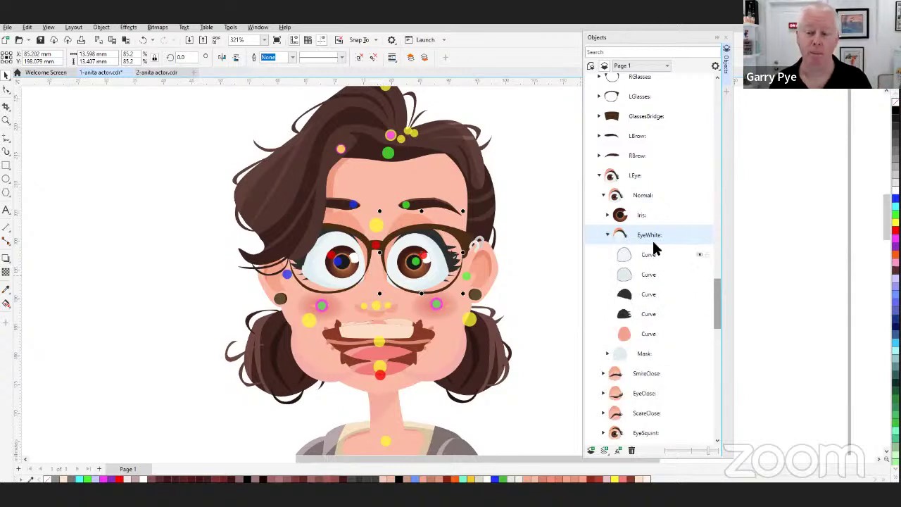
{"action": "left_click", "coordinate": [607, 234]}
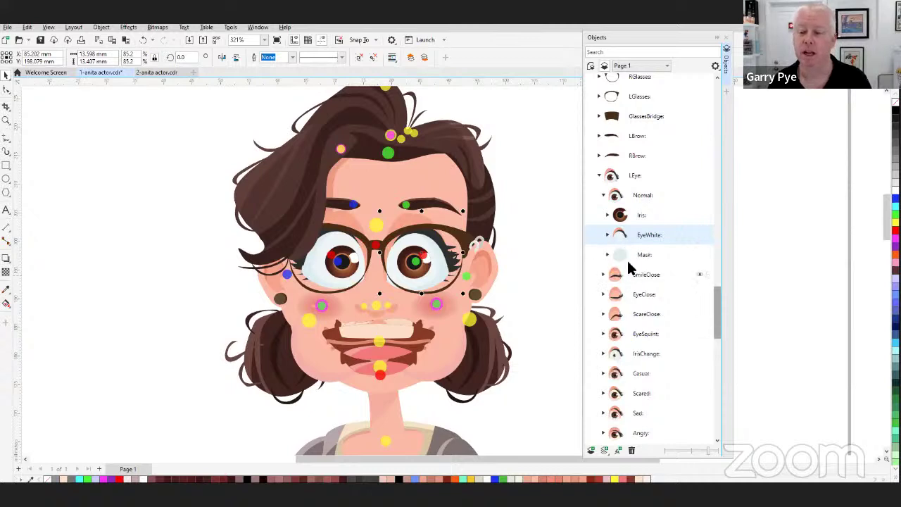
{"action": "left_click", "coordinate": [626, 255]}
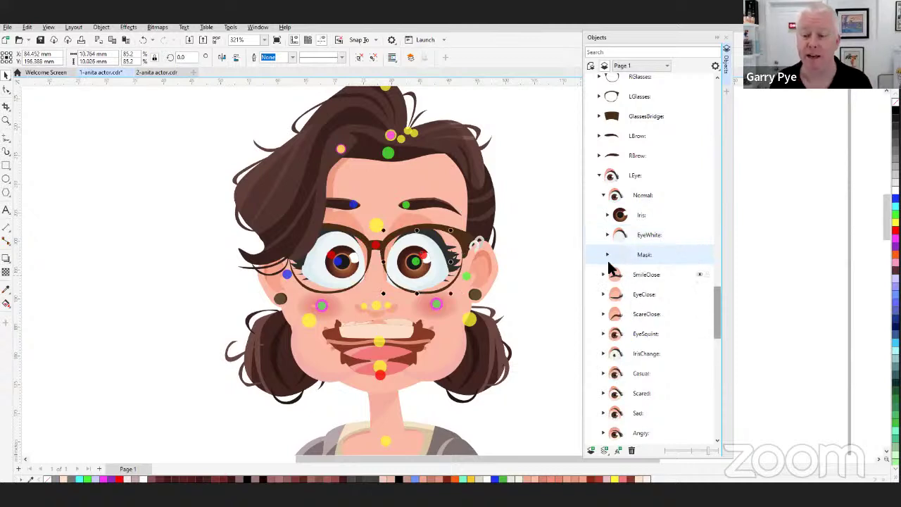
{"action": "left_click", "coordinate": [607, 255]}
{"action": "left_click", "coordinate": [637, 273]}
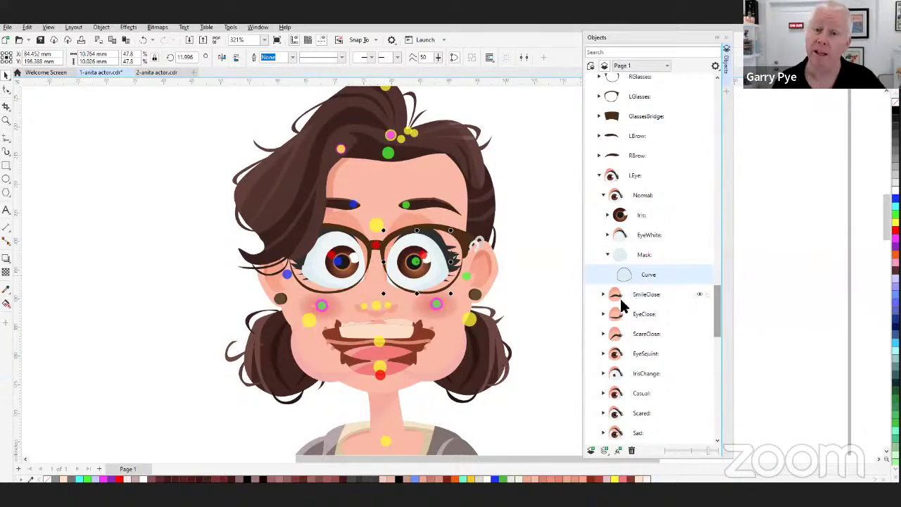
Step: Switch to Cartoon Animator and, in Facial Animation Setup, shift the right eye's iris slightly inward for the first iris expression
{"action": "key", "text": "alt+Tab"}
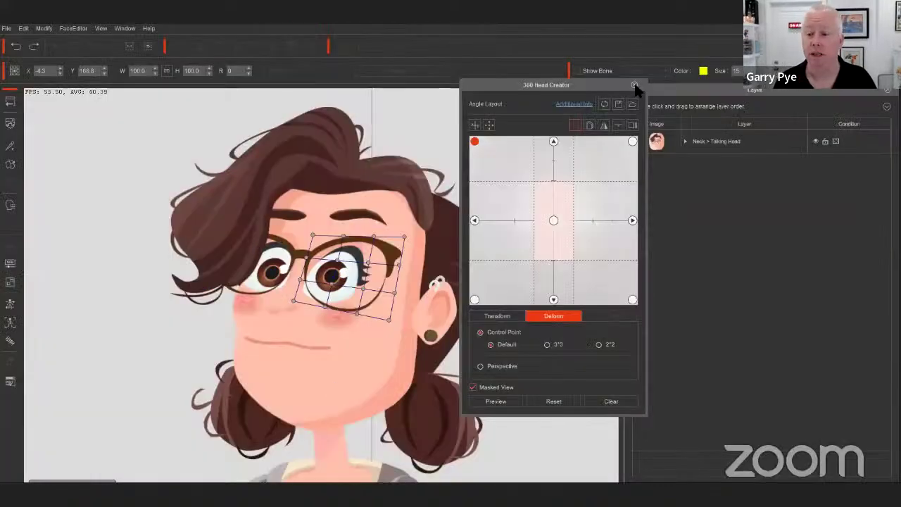
{"action": "left_click", "coordinate": [10, 205]}
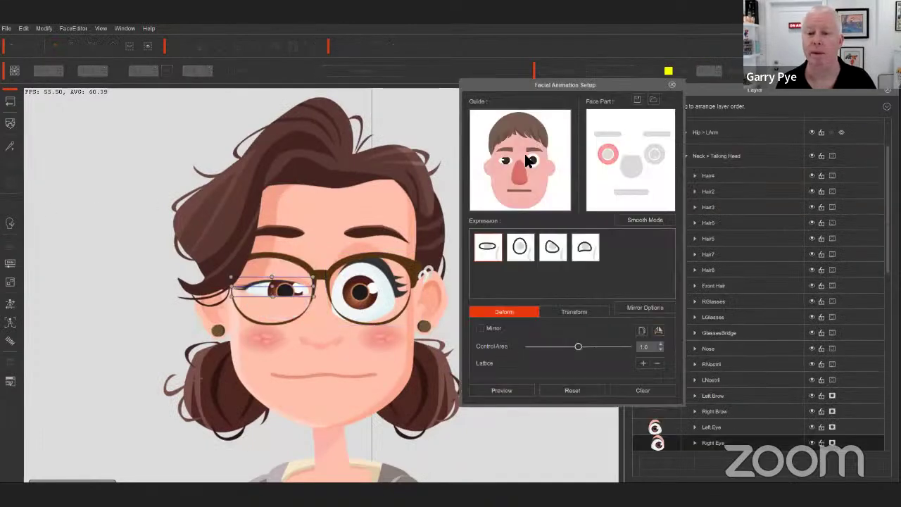
{"action": "left_click", "coordinate": [607, 155]}
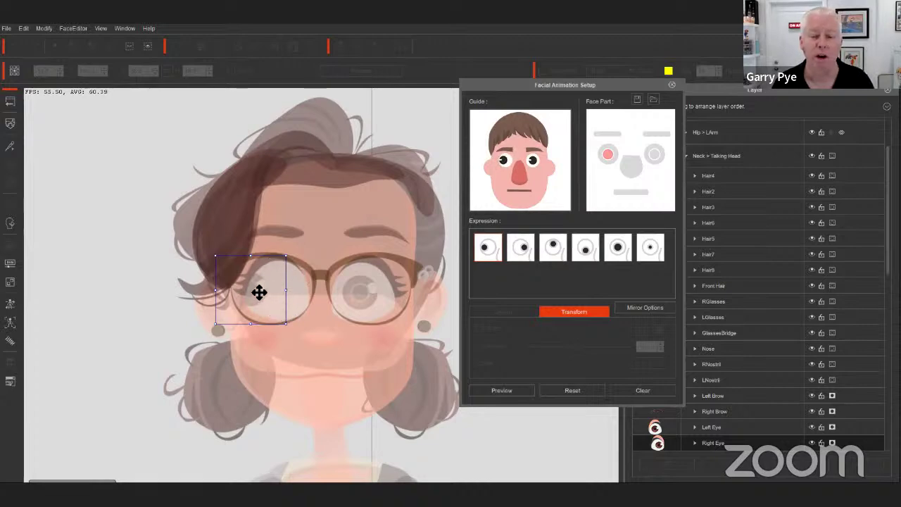
{"action": "left_click_drag", "start_coordinate": [259, 292], "coordinate": [280, 293]}
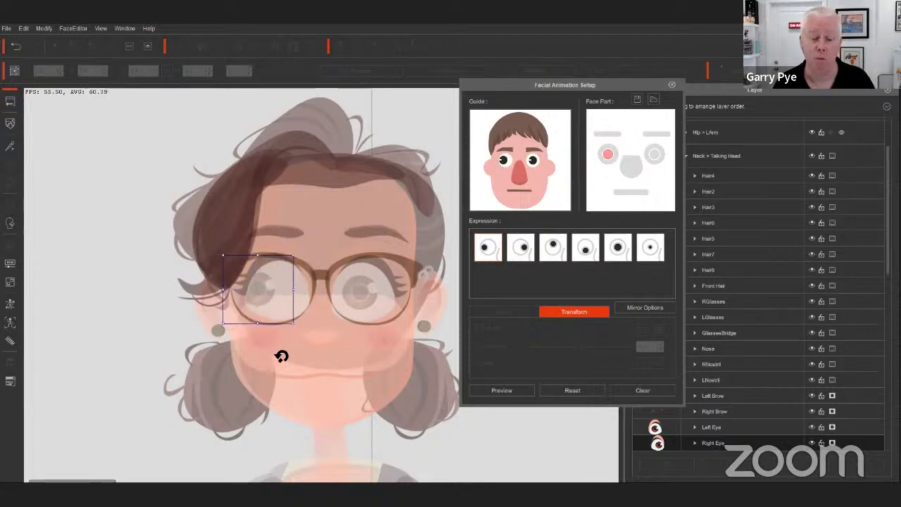
Step: Return to CorelDRAW and export the Anita drawing as an SVG 1.1 file with Presentation Attributes styling, replacing Anita 1.svg
{"action": "mouse_move", "coordinate": [285, 492]}
{"action": "left_click", "coordinate": [216, 458]}
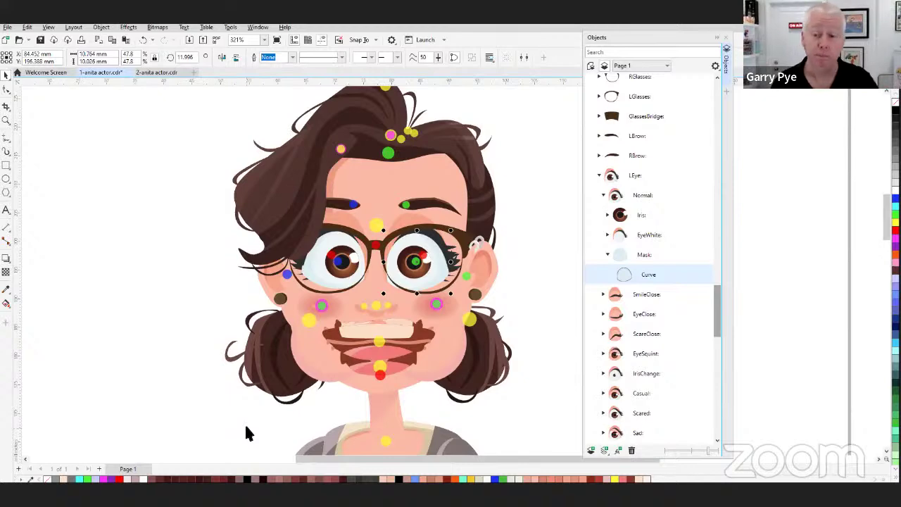
{"action": "scroll", "coordinate": [509, 254], "scroll_direction": "down", "scroll_amount": 3}
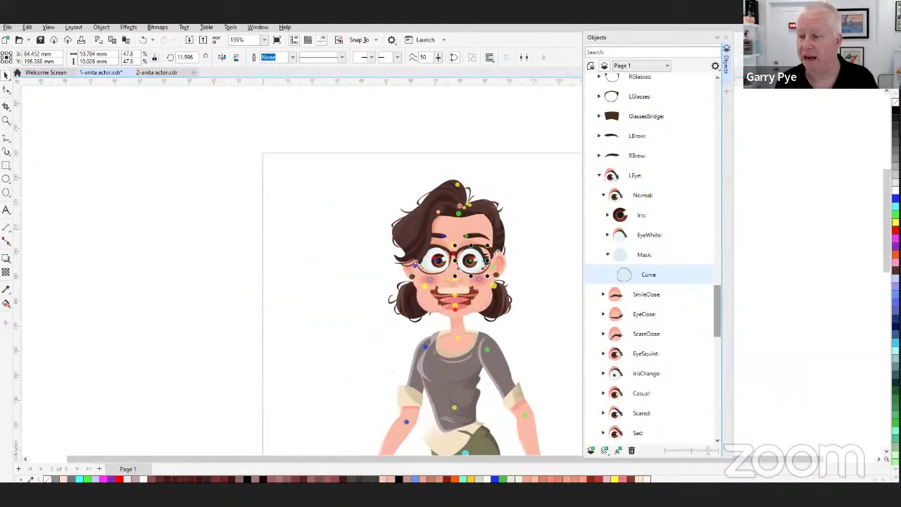
{"action": "scroll", "coordinate": [447, 428], "scroll_direction": "down", "scroll_amount": 3}
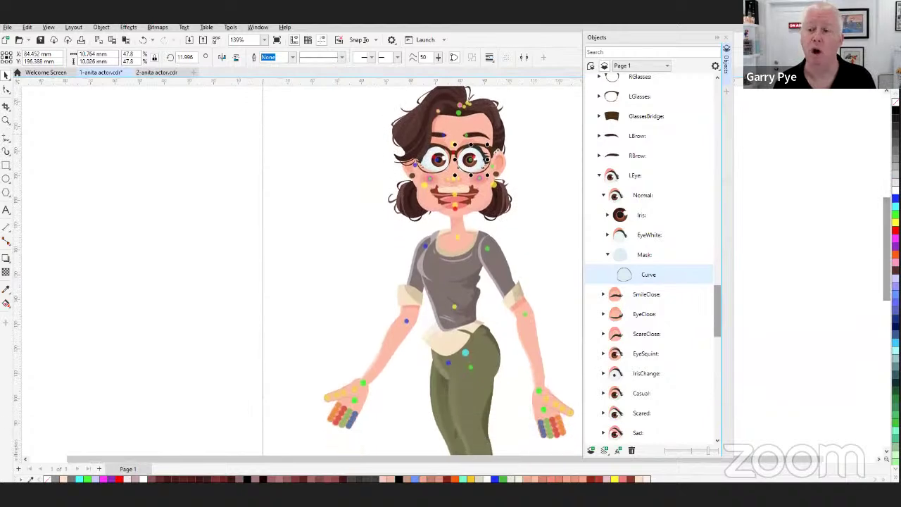
{"action": "scroll", "coordinate": [536, 209], "scroll_direction": "down", "scroll_amount": 2}
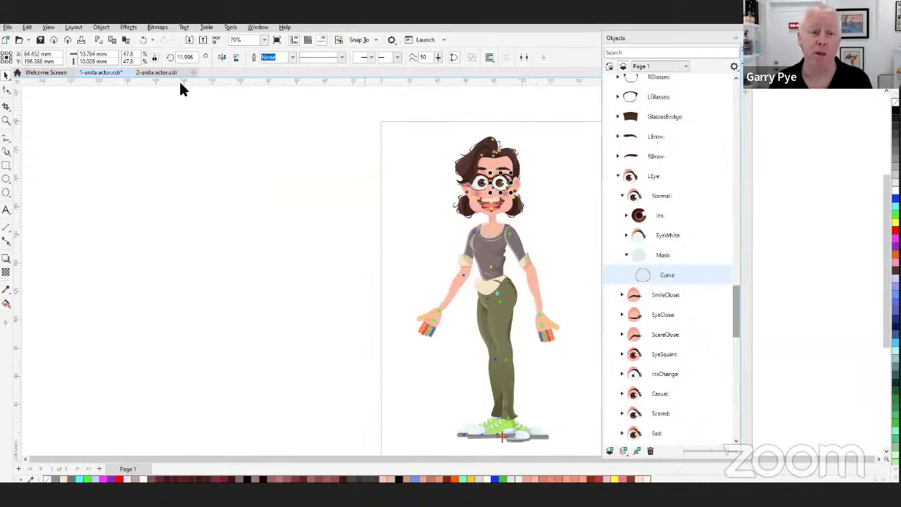
{"action": "left_click", "coordinate": [7, 27]}
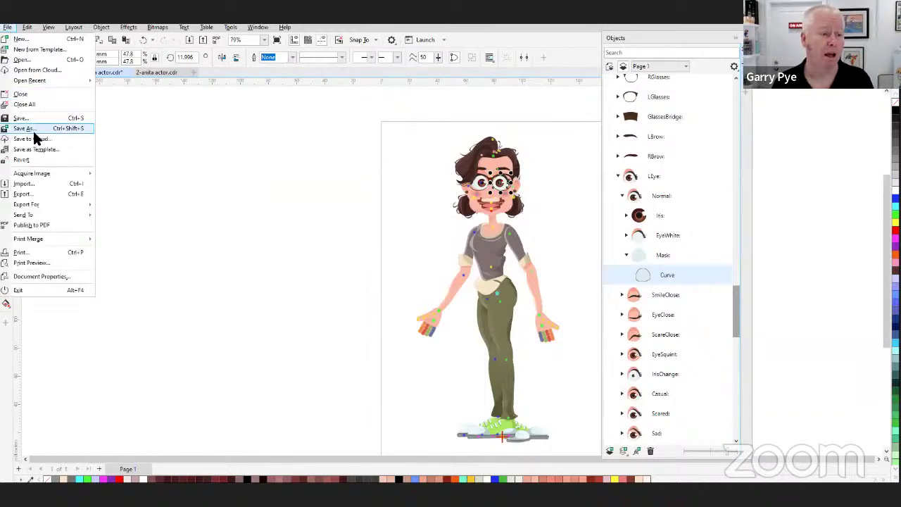
{"action": "left_click", "coordinate": [42, 190]}
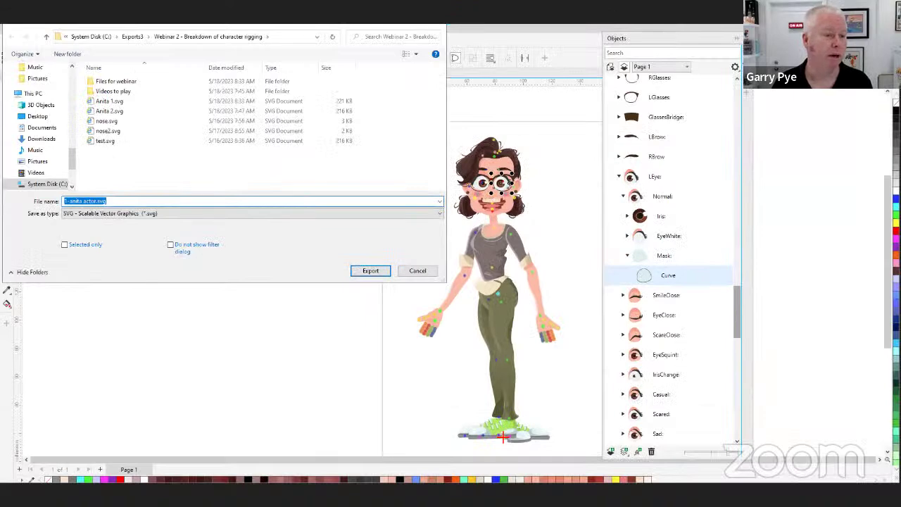
{"action": "double_click", "coordinate": [109, 101]}
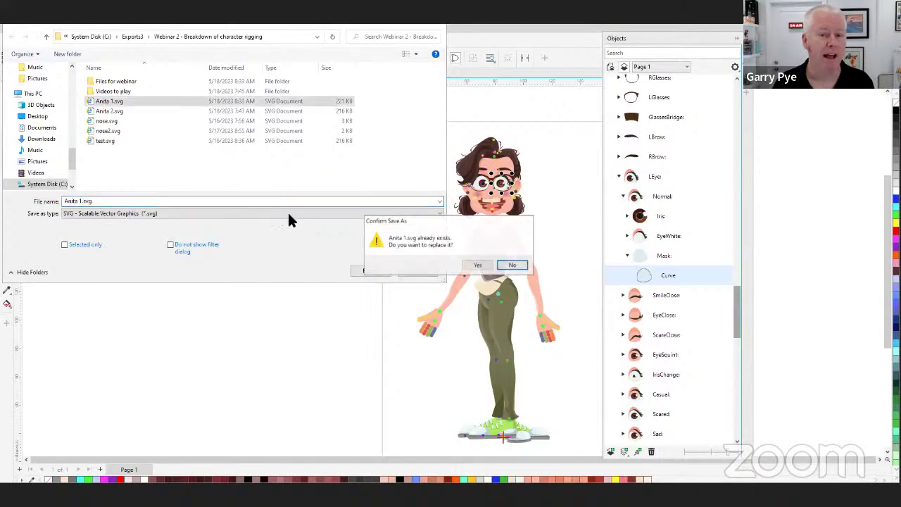
{"action": "left_click", "coordinate": [475, 263]}
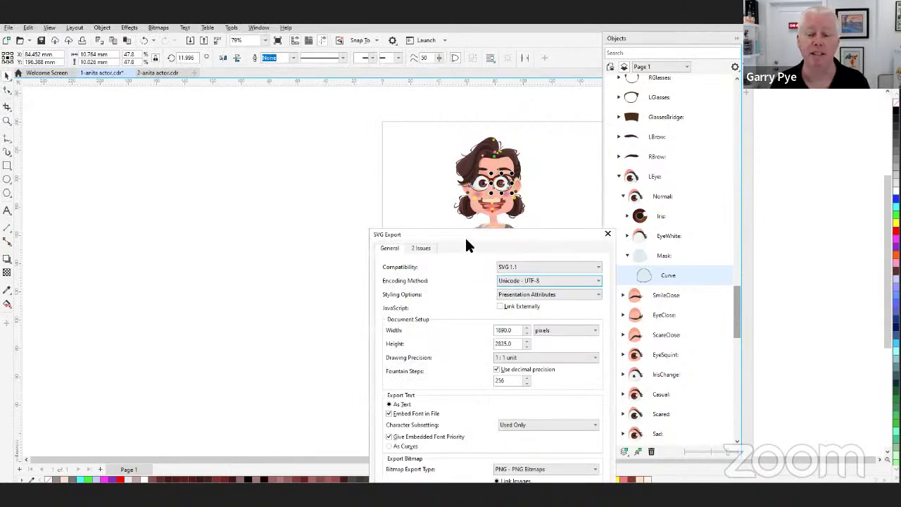
{"action": "left_click_drag", "start_coordinate": [465, 233], "coordinate": [338, 87]}
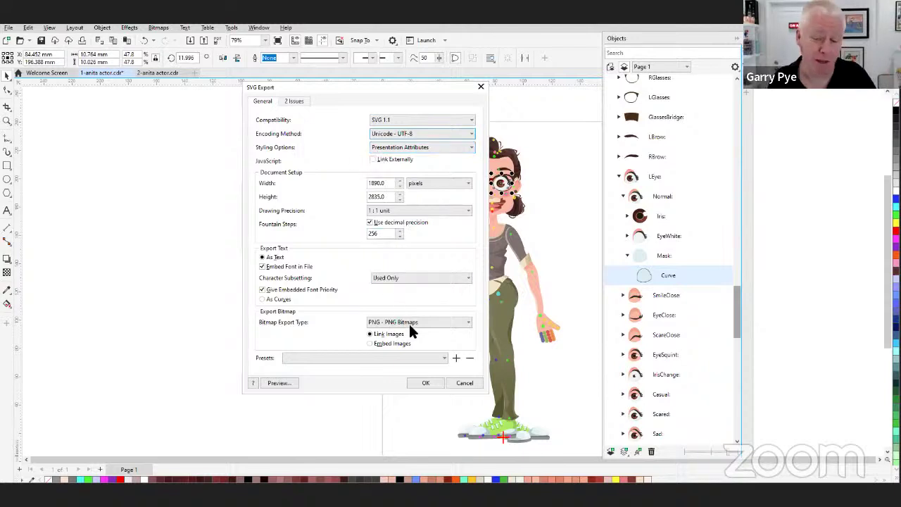
{"action": "left_click", "coordinate": [428, 382]}
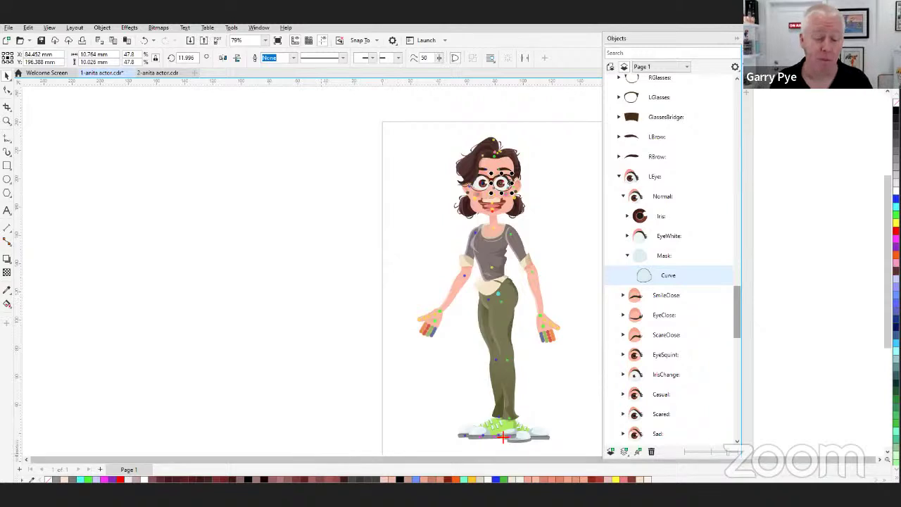
Step: Switch to Cartoon Animator, leave the Anita actor's composer for Stage Mode, and start a new project
{"action": "key", "text": "alt+Tab"}
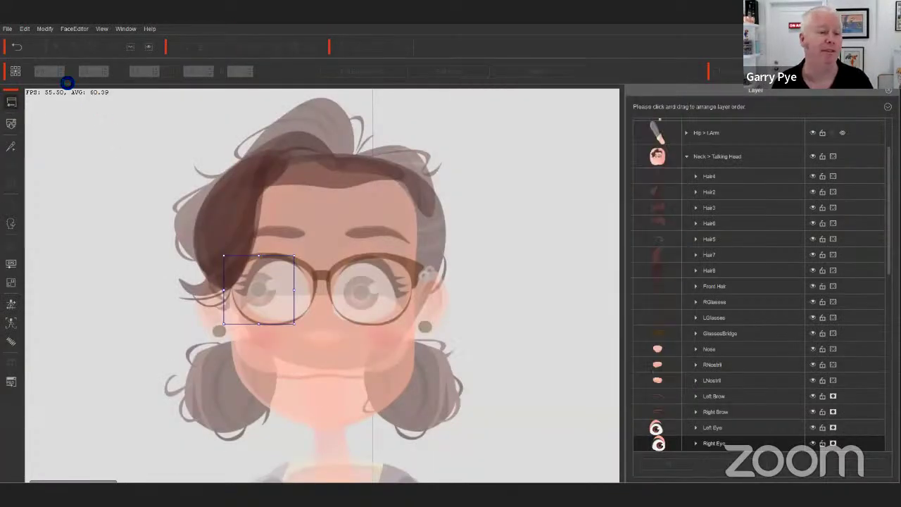
{"action": "left_click", "coordinate": [17, 47]}
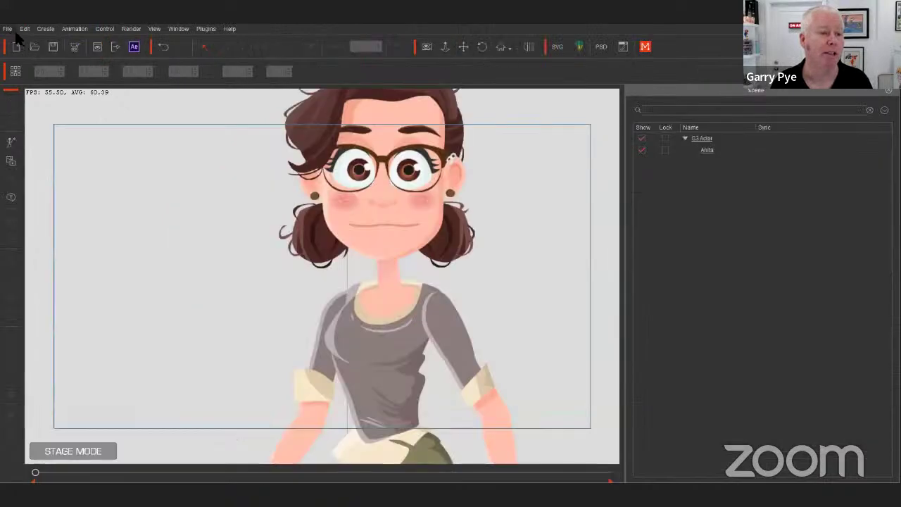
{"action": "left_click", "coordinate": [7, 29]}
{"action": "left_click", "coordinate": [39, 45]}
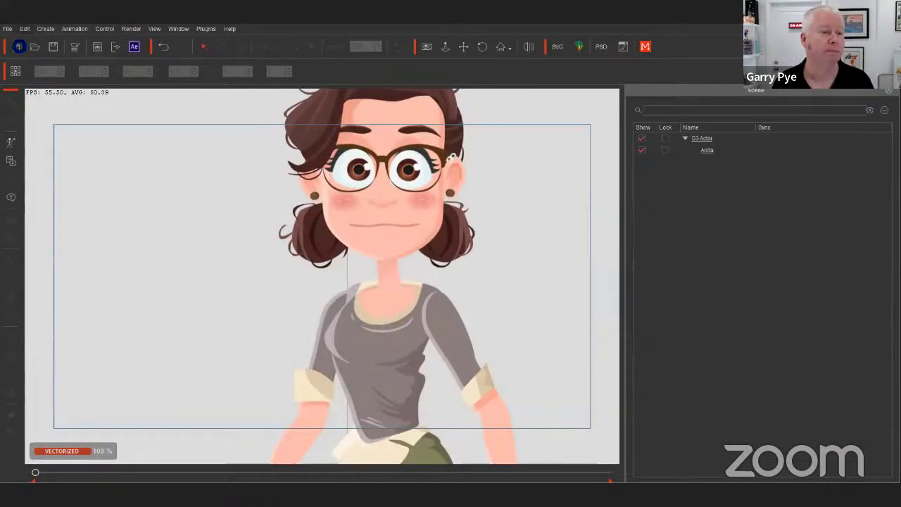
Step: Leave the Anita actor's composer for Stage Mode and replace the current project with a new blank one
{"action": "left_click", "coordinate": [97, 46]}
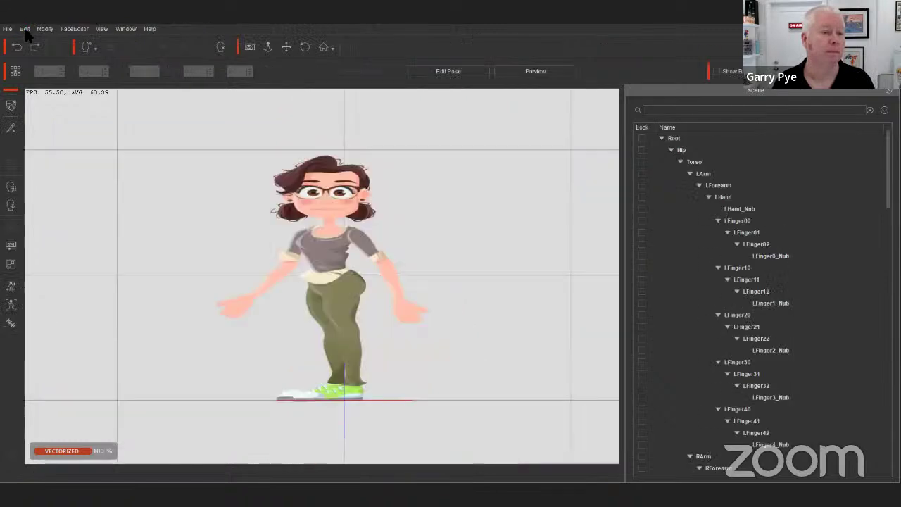
{"action": "left_click", "coordinate": [12, 103]}
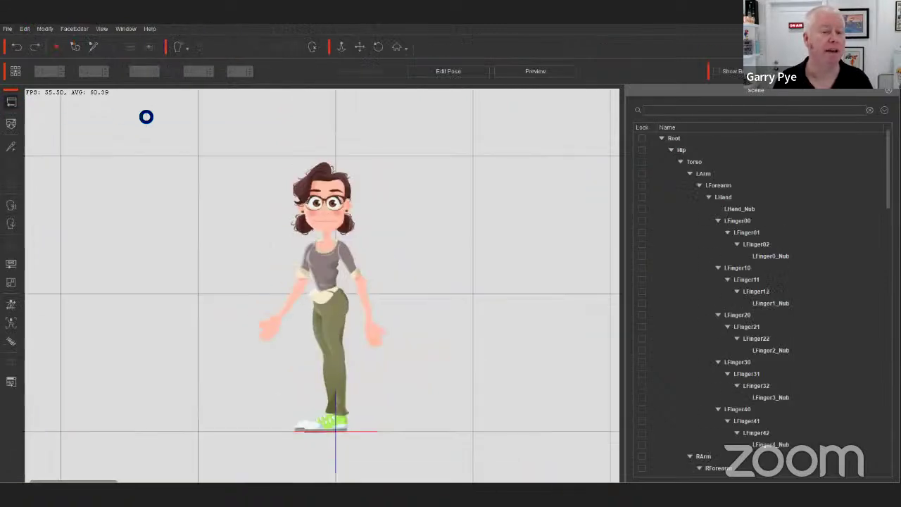
{"action": "left_click", "coordinate": [7, 28]}
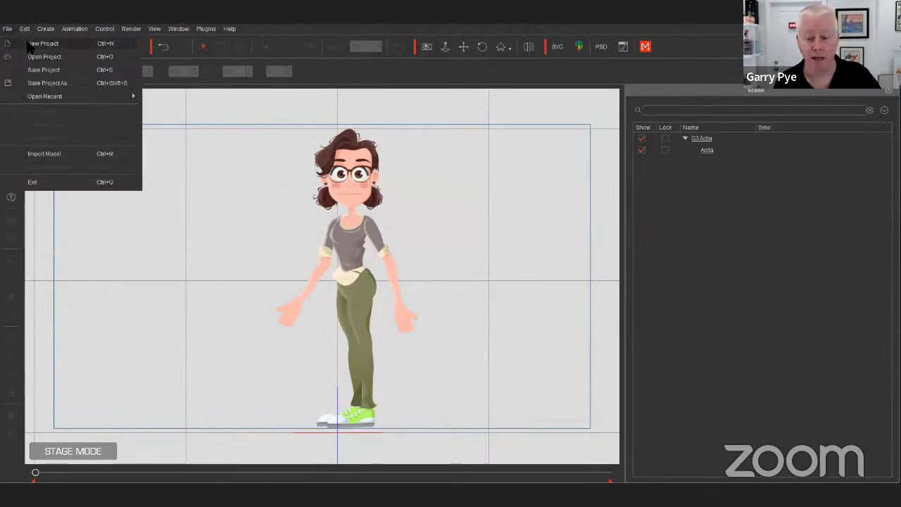
{"action": "left_click", "coordinate": [38, 44]}
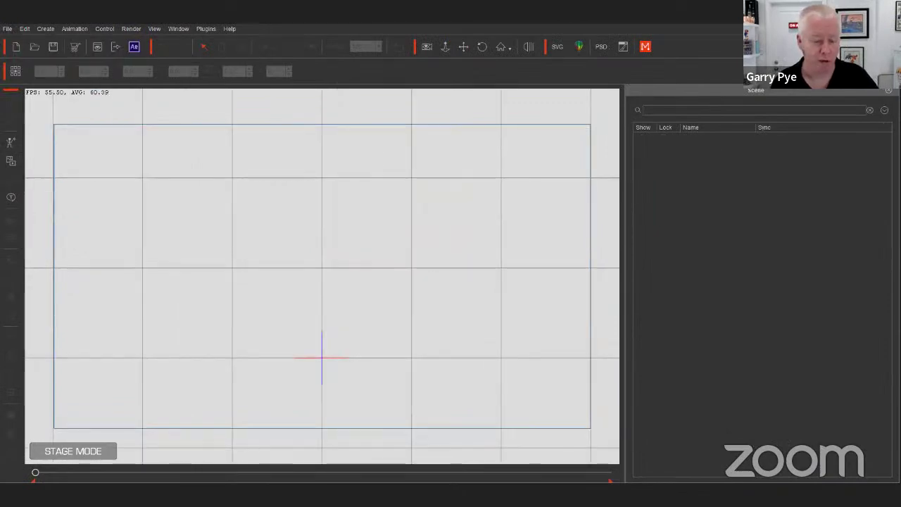
Step: Switch to File Explorer and import Anita 1.svg from the Webinar 2 folder onto the empty Cartoon Animator stage
{"action": "key", "text": "alt+Tab"}
{"action": "left_click", "coordinate": [42, 44]}
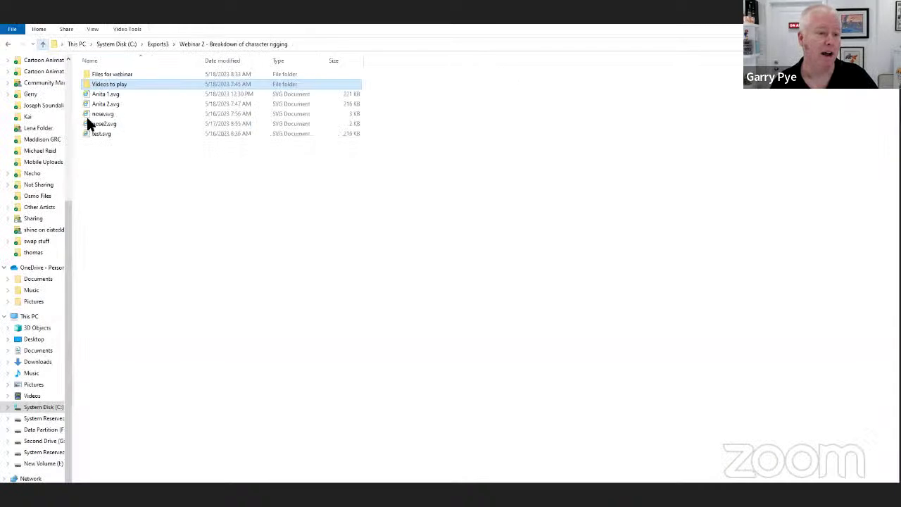
{"action": "left_click", "coordinate": [104, 95]}
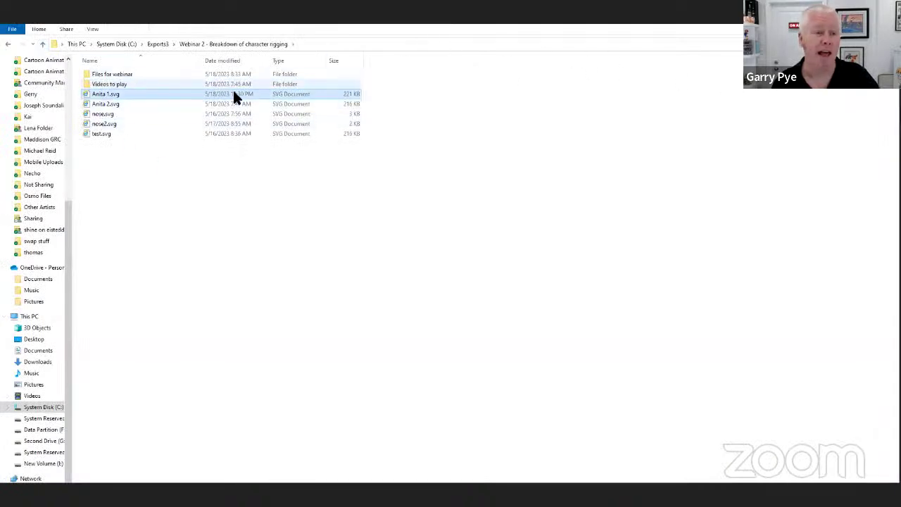
{"action": "double_click", "coordinate": [105, 94]}
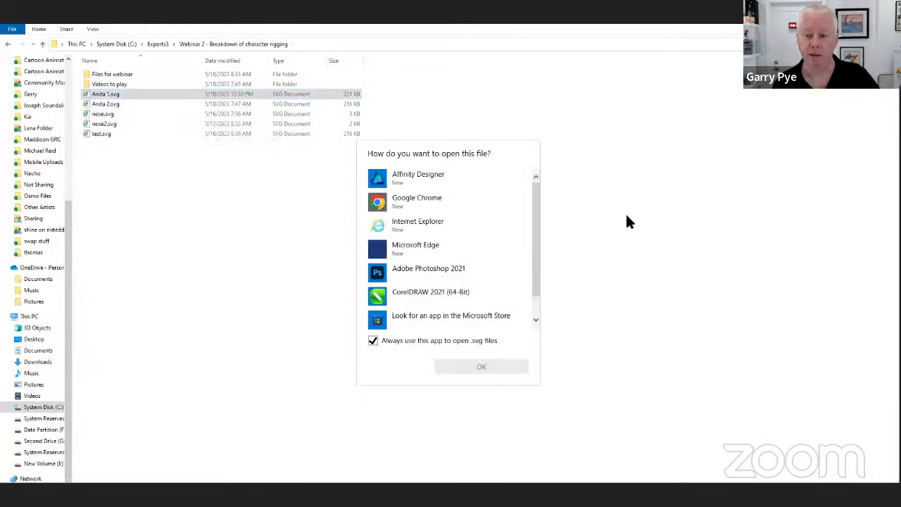
{"action": "key", "text": "Escape"}
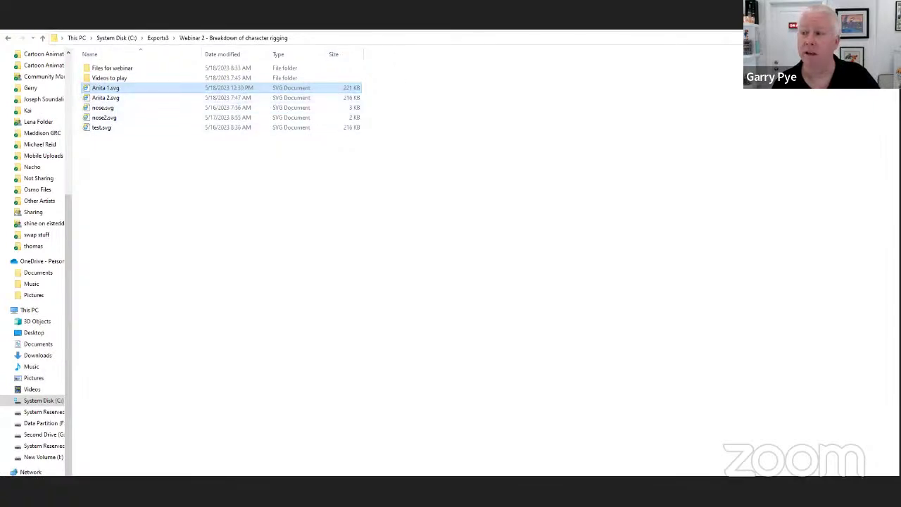
{"action": "key", "text": "super+Down"}
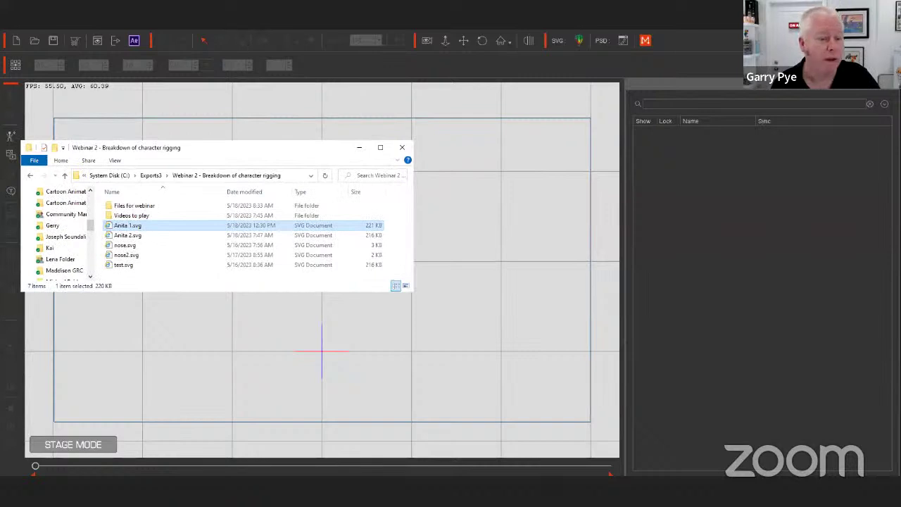
{"action": "left_click_drag", "start_coordinate": [128, 225], "coordinate": [461, 267]}
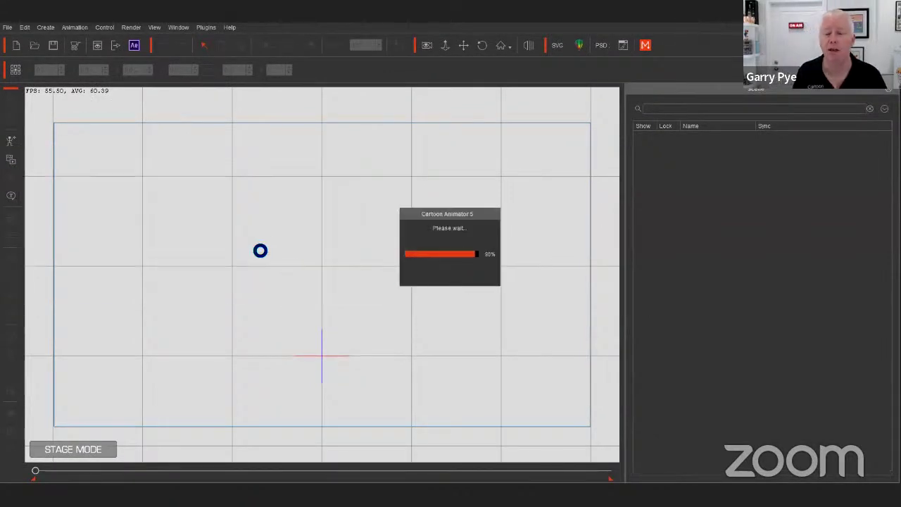
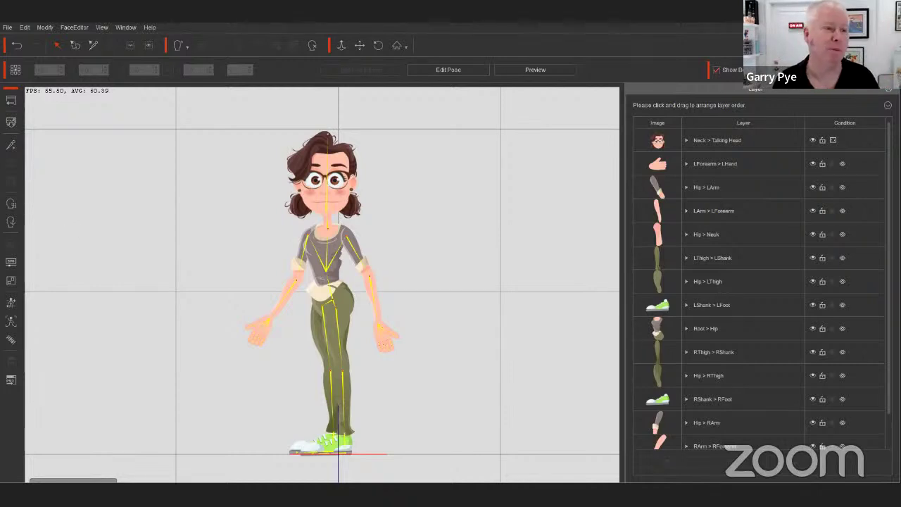
Step: Return the imported Anita 1 actor to Stage Mode and start a new project without saving the current one
{"action": "left_click", "coordinate": [11, 102]}
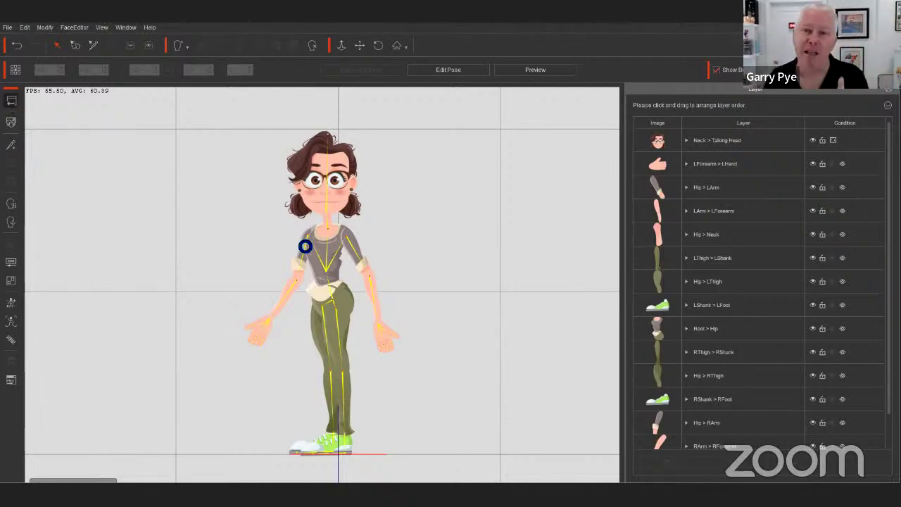
{"action": "left_click", "coordinate": [8, 27]}
{"action": "left_click", "coordinate": [30, 42]}
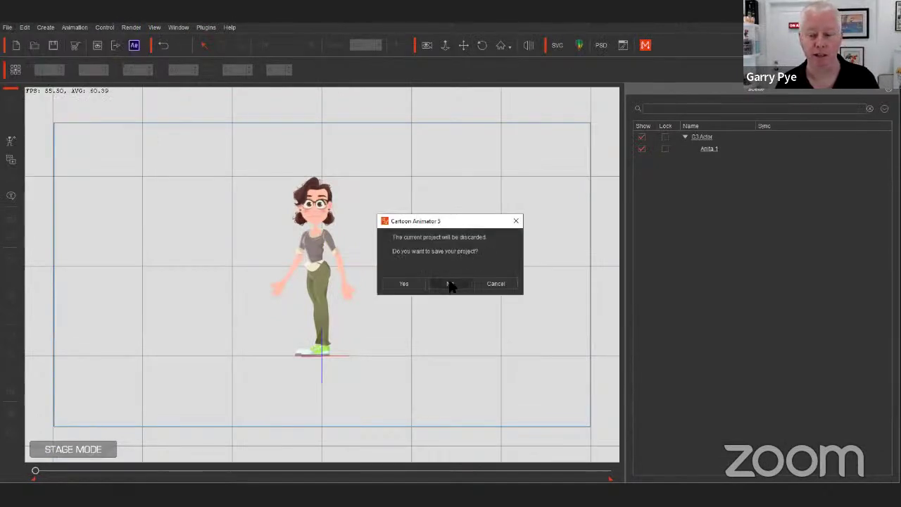
{"action": "left_click", "coordinate": [450, 284]}
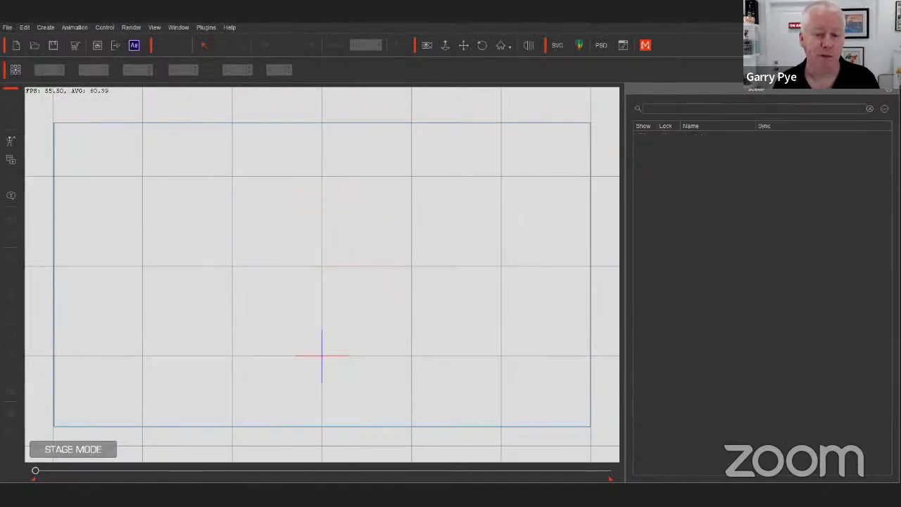
Step: Import Anita 2.svg from the Webinar 2 folder in File Explorer onto the Cartoon Animator stage
{"action": "left_click", "coordinate": [171, 459]}
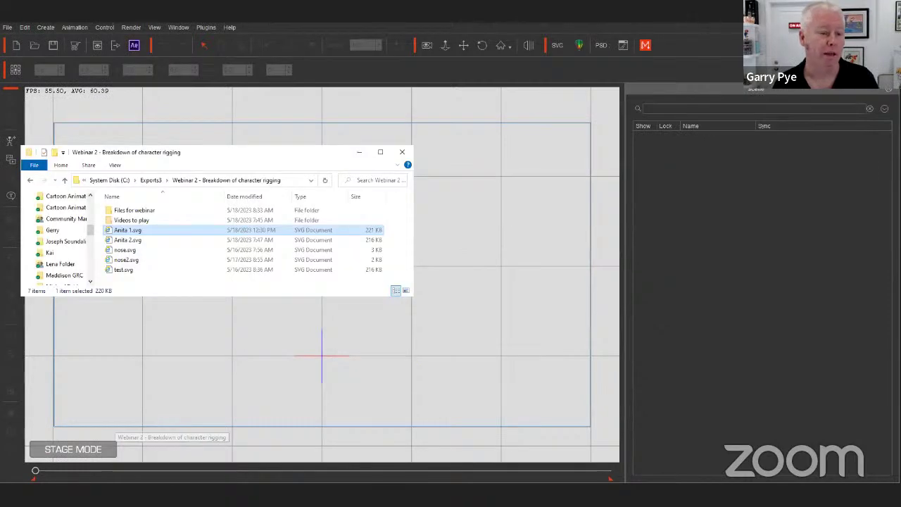
{"action": "left_click", "coordinate": [147, 239]}
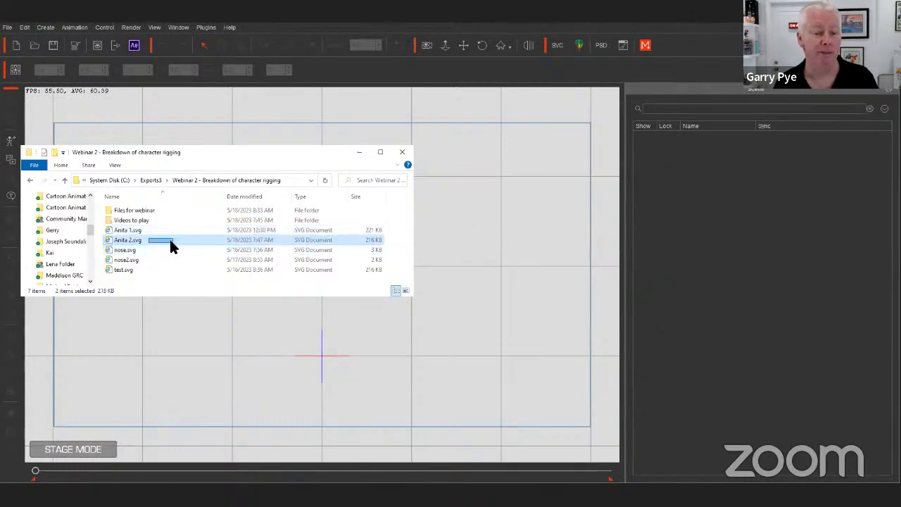
{"action": "left_click_drag", "start_coordinate": [419, 245], "coordinate": [332, 239]}
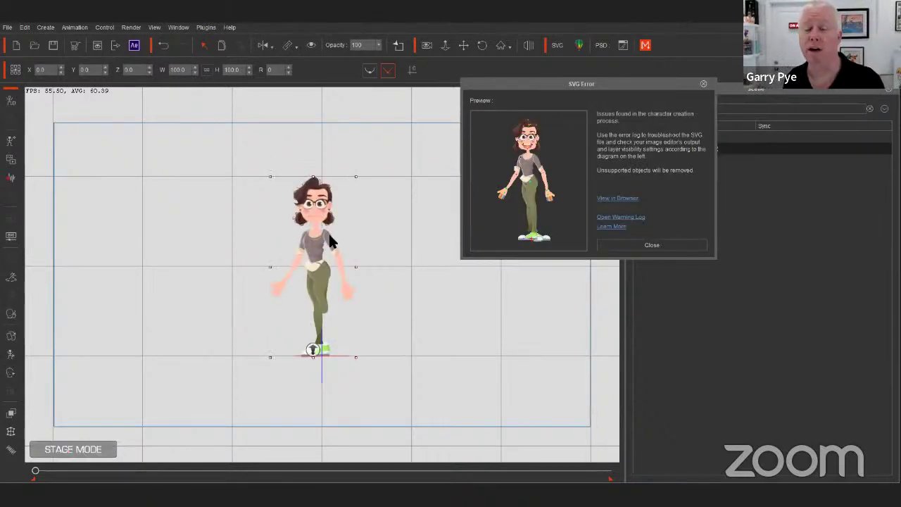
Step: Inspect the imported Anita 2 actor's leg, read the SVG import warning log, and close the log and error dialog
{"action": "left_click", "coordinate": [329, 239]}
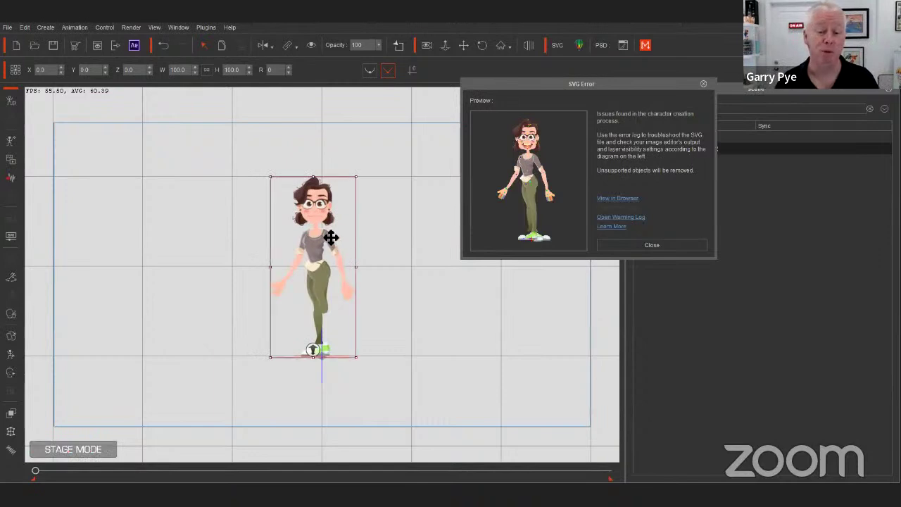
{"action": "scroll", "coordinate": [348, 291], "scroll_direction": "up", "scroll_amount": 4}
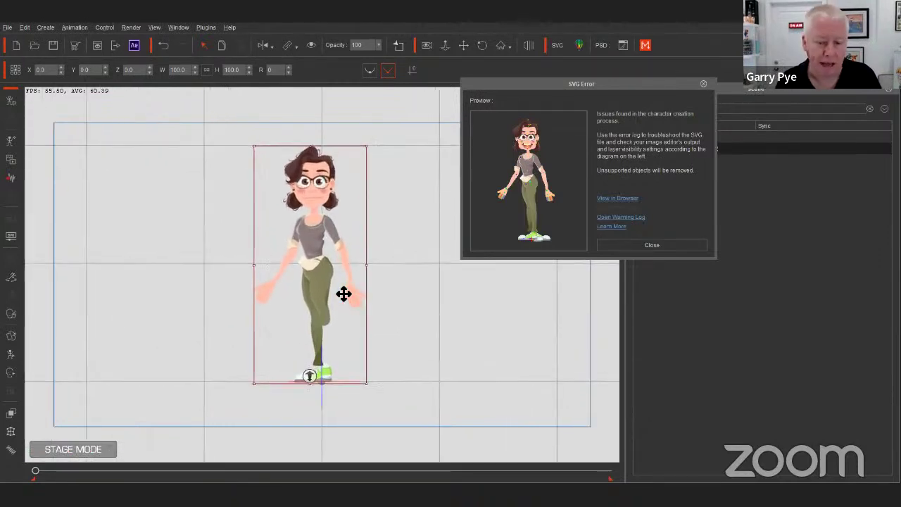
{"action": "scroll", "coordinate": [343, 293], "scroll_direction": "up", "scroll_amount": 2}
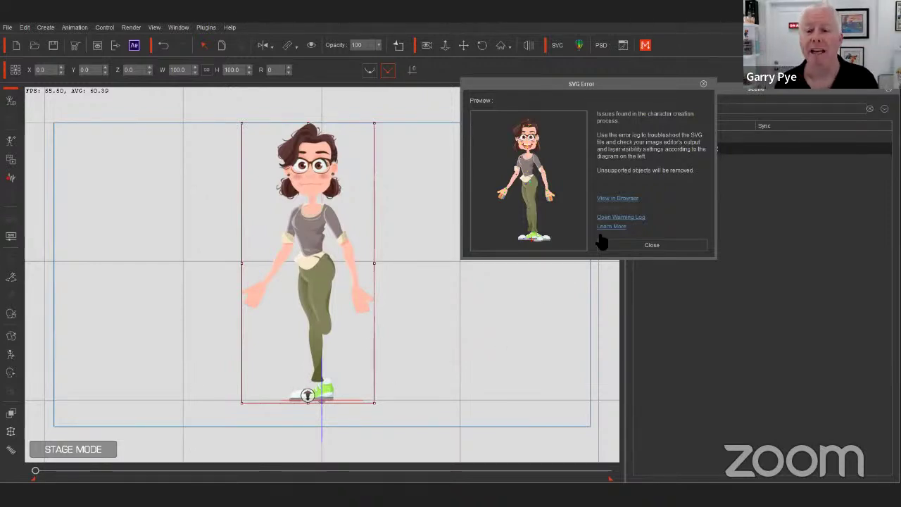
{"action": "left_click_drag", "start_coordinate": [597, 85], "coordinate": [668, 73]}
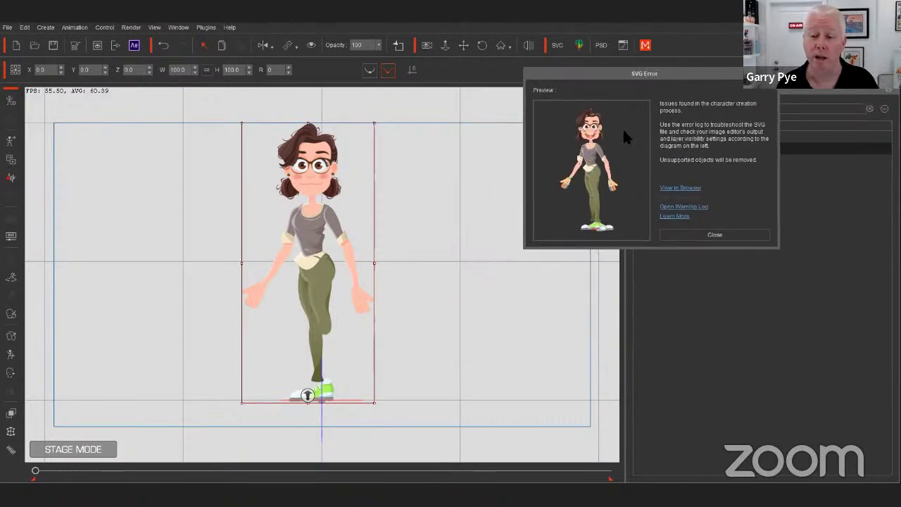
{"action": "left_click", "coordinate": [684, 207]}
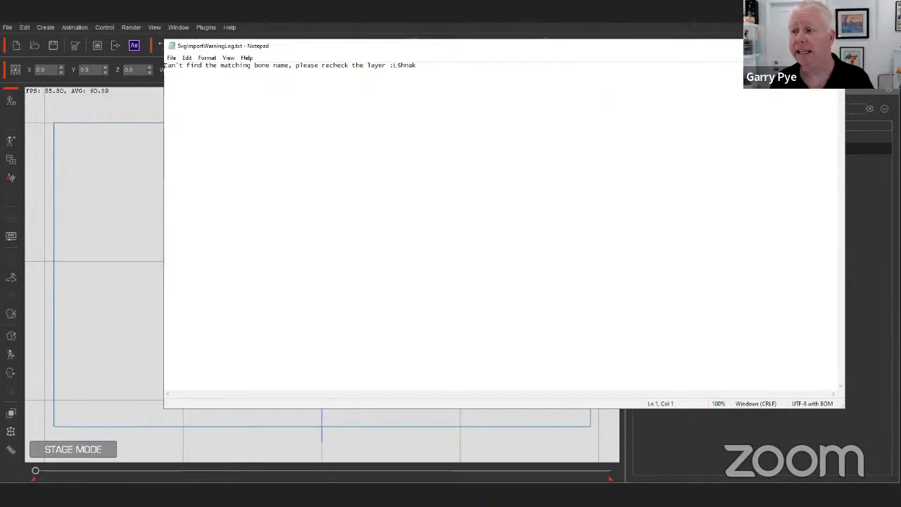
{"action": "left_click", "coordinate": [832, 46]}
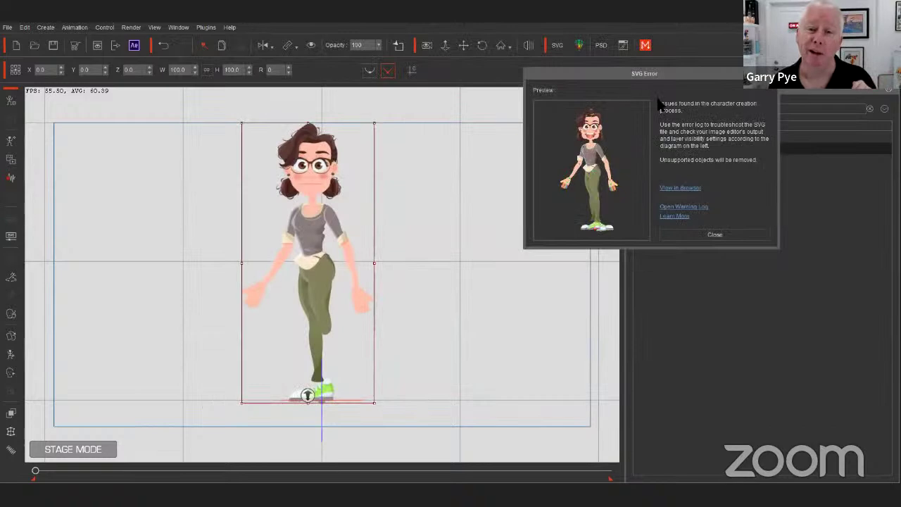
{"action": "left_click", "coordinate": [774, 72]}
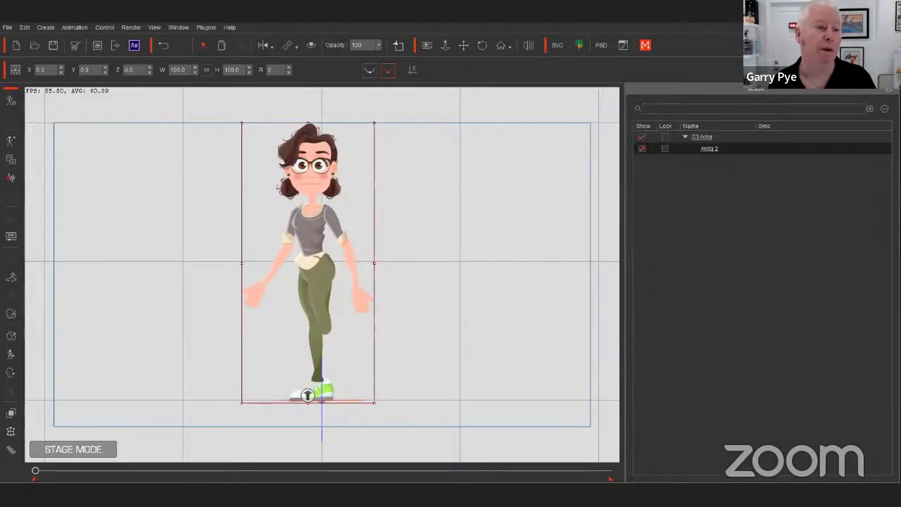
Step: Discard the project containing the Anita 2 actor without saving and start a new blank project
{"action": "left_click", "coordinate": [7, 27]}
{"action": "left_click", "coordinate": [28, 39]}
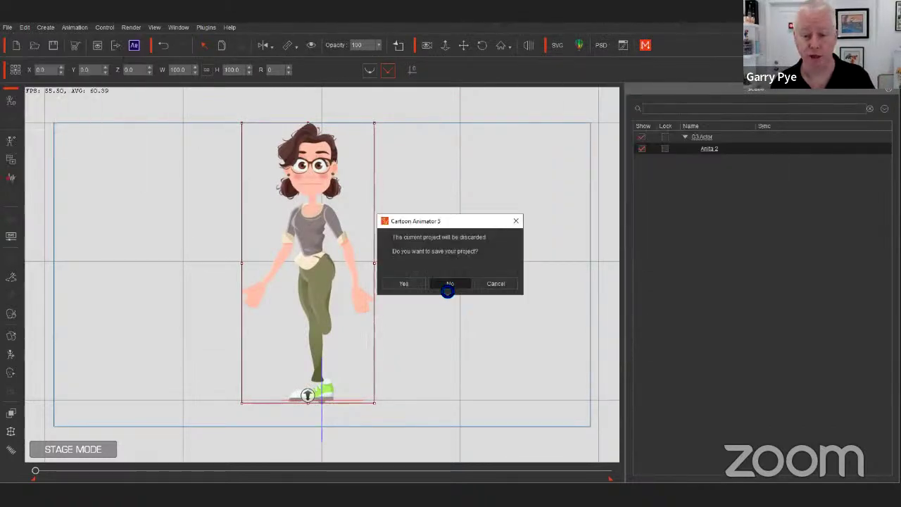
{"action": "left_click", "coordinate": [449, 283]}
Step: Switch to 2-anita actor.cdr in CorelDRAW and rename the misspelled LShnak: group in the RLImage: layer as LShank:
{"action": "mouse_move", "coordinate": [289, 481]}
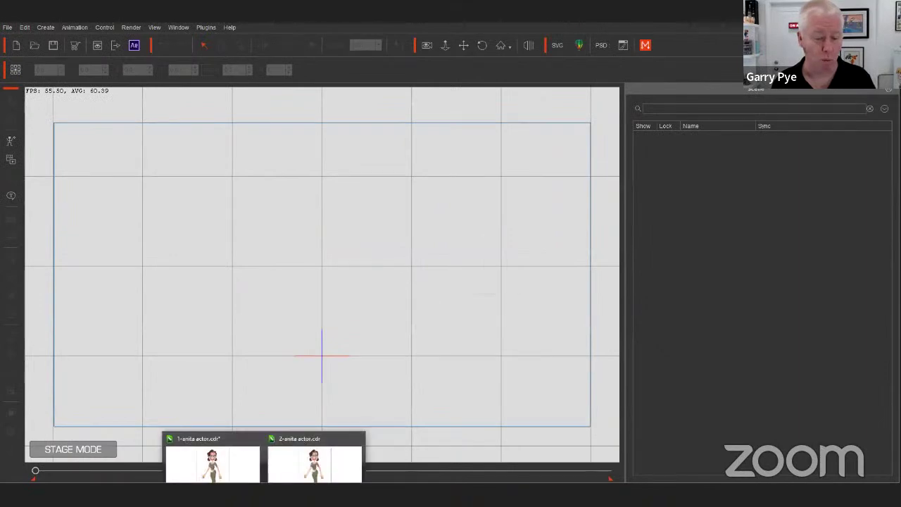
{"action": "left_click", "coordinate": [296, 466]}
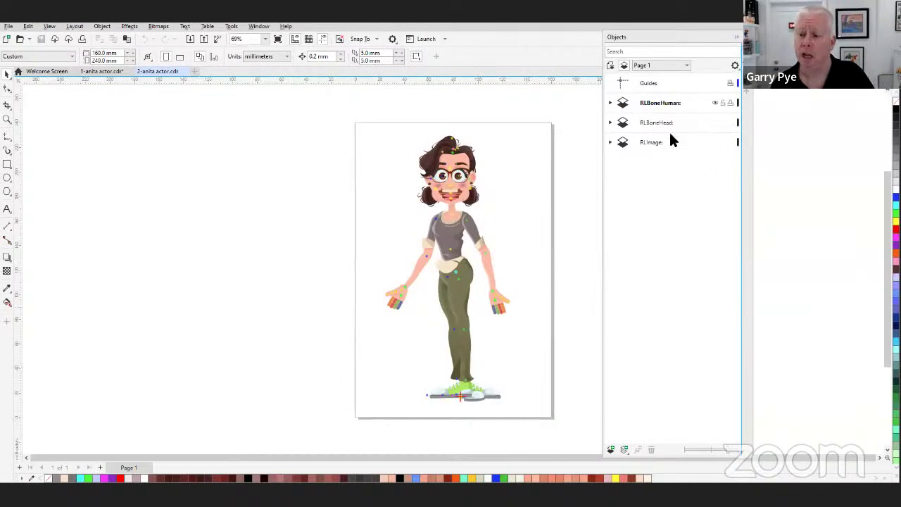
{"action": "left_click", "coordinate": [610, 142]}
{"action": "left_click_drag", "start_coordinate": [738, 136], "coordinate": [713, 380]}
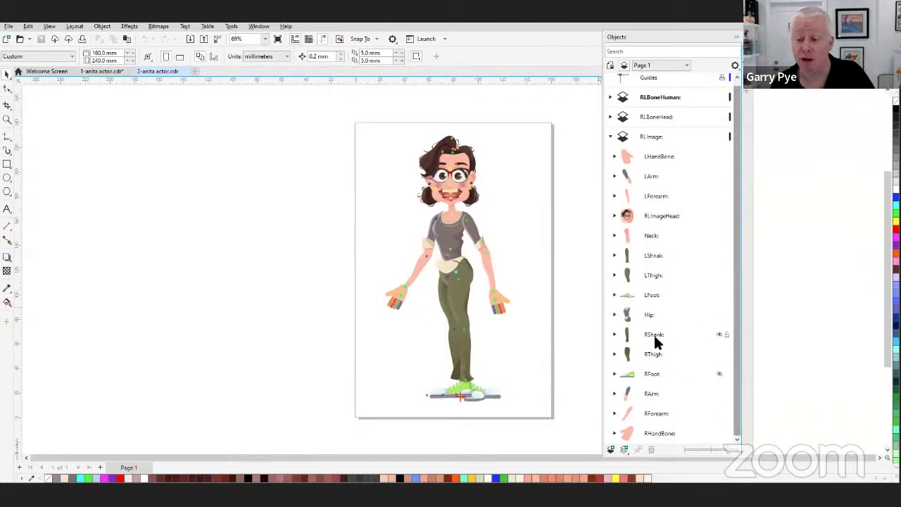
{"action": "left_click", "coordinate": [646, 259]}
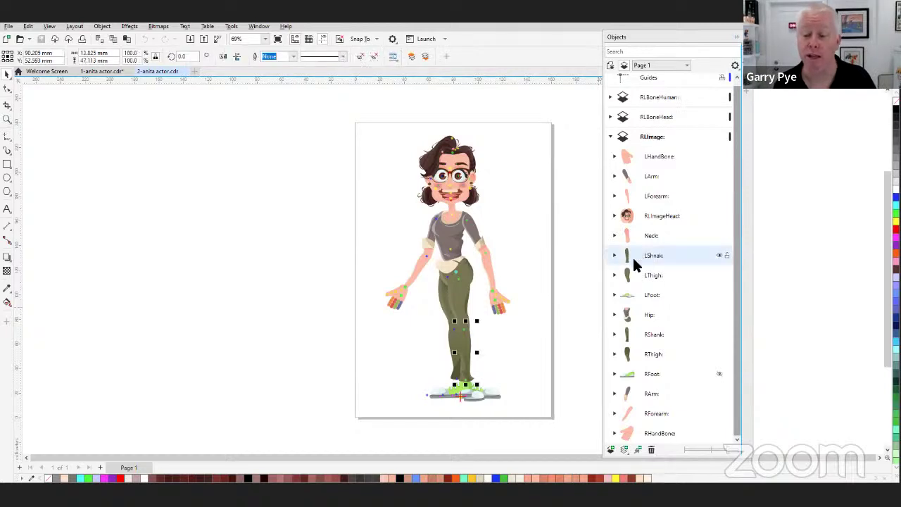
{"action": "left_click", "coordinate": [658, 257]}
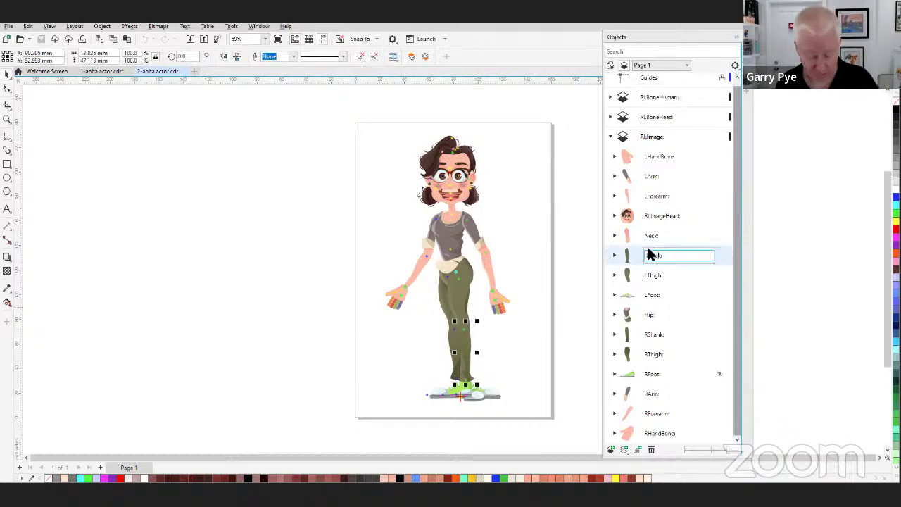
{"action": "key", "text": "Return"}
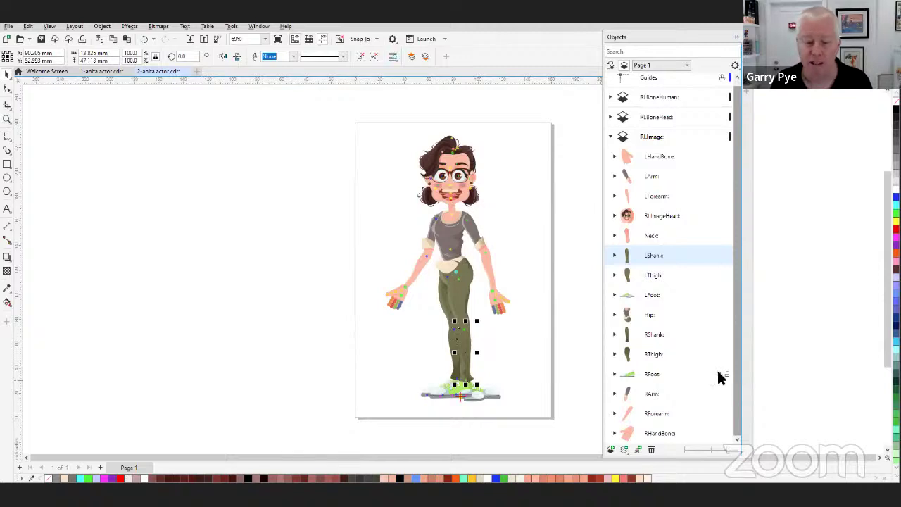
{"action": "left_click", "coordinate": [285, 350]}
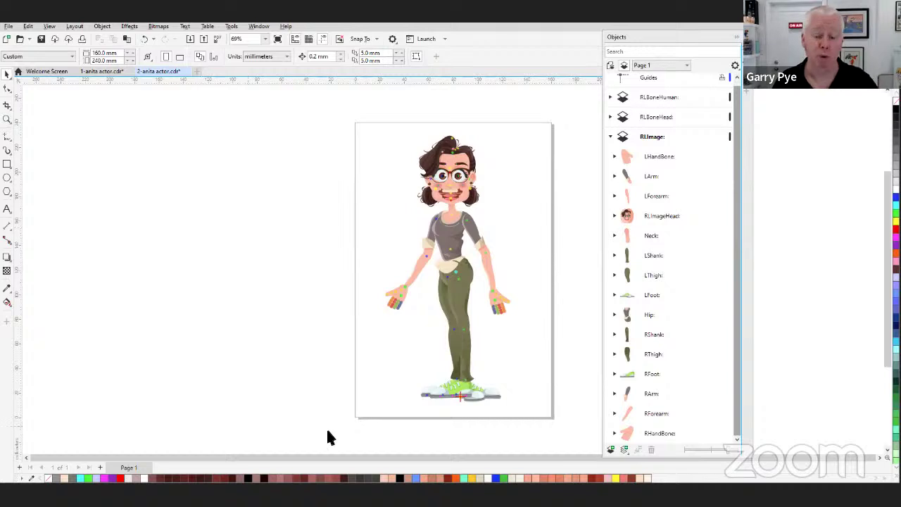
Step: Switch back to Cartoon Animator and import Anita 1.svg from the File Explorer window onto the empty stage
{"action": "key", "text": "alt+Tab"}
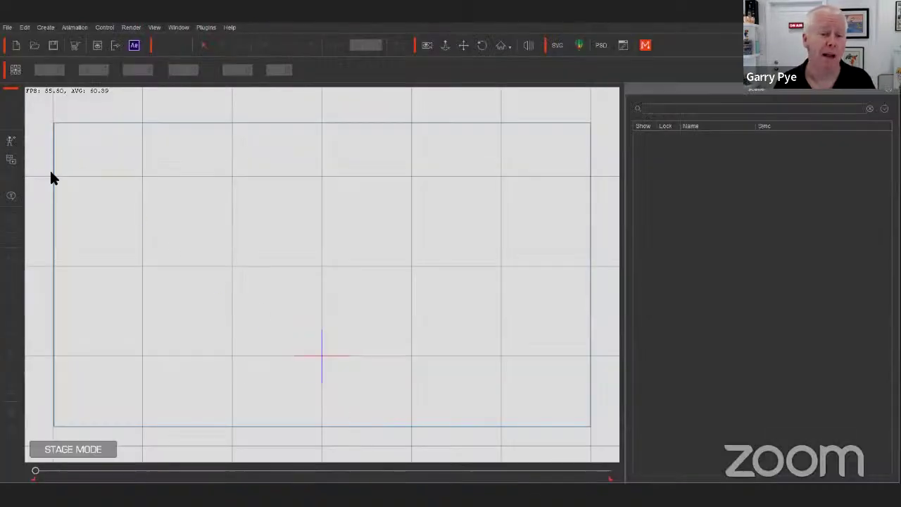
{"action": "key", "text": "alt+Tab"}
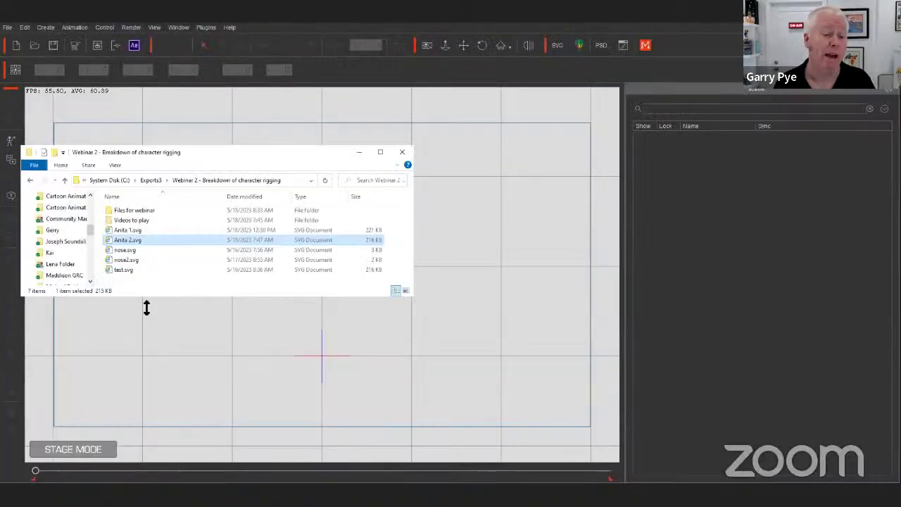
{"action": "left_click", "coordinate": [132, 230]}
{"action": "left_click_drag", "start_coordinate": [133, 232], "coordinate": [360, 217]}
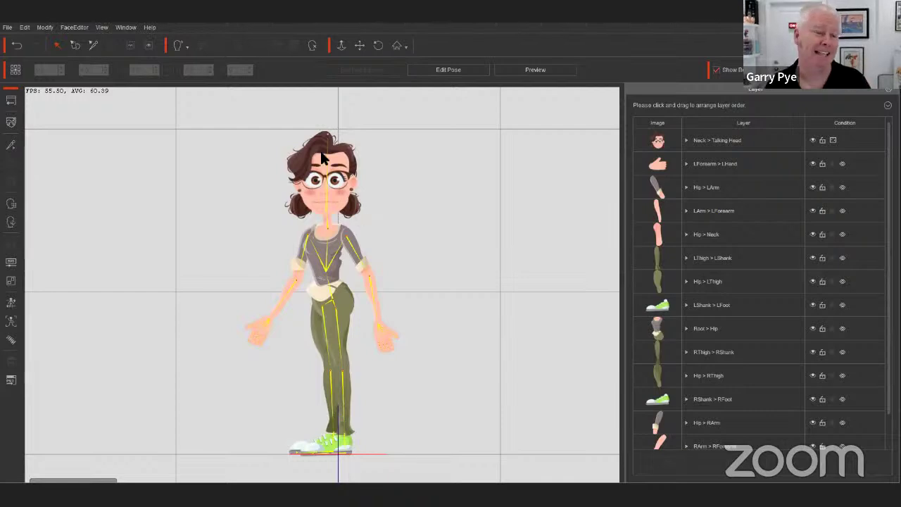
Step: Open Facial Animation Setup and reposition the right eye's iris for the sideways expression and farther up for the look-up expression
{"action": "left_click", "coordinate": [10, 204]}
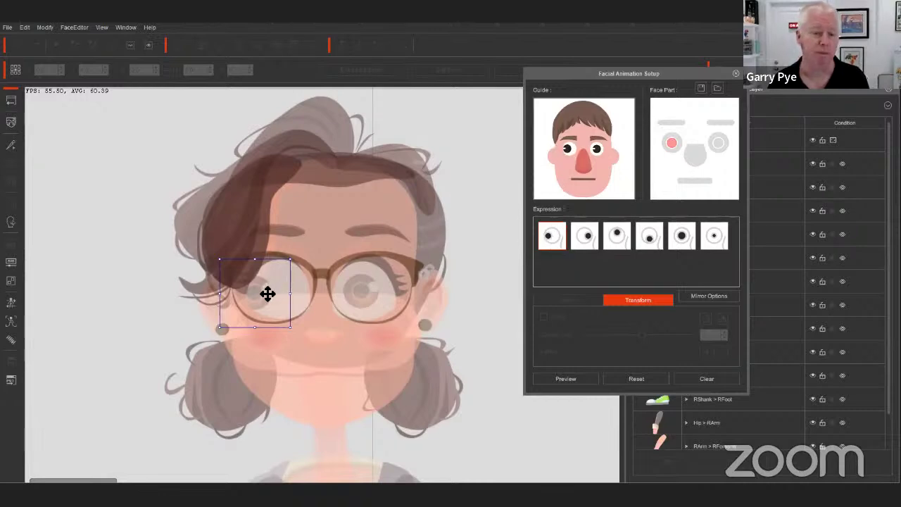
{"action": "left_click_drag", "start_coordinate": [247, 286], "coordinate": [254, 287]}
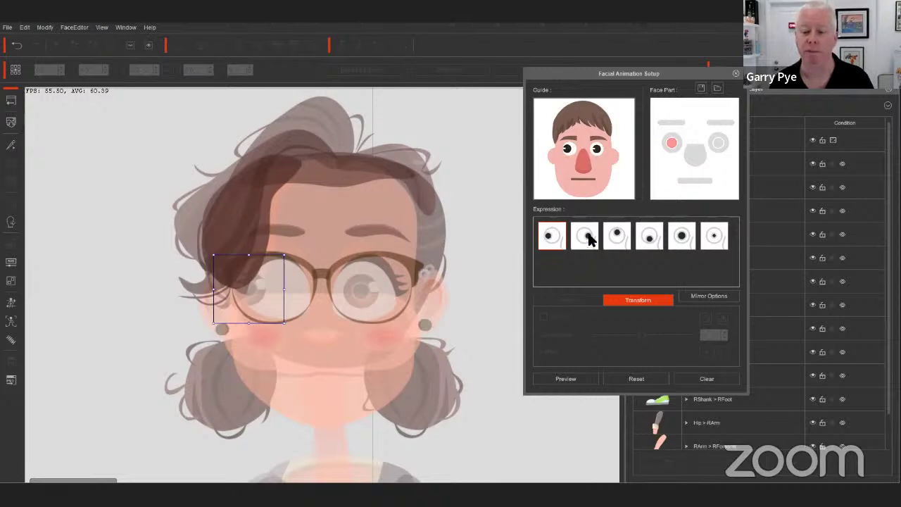
{"action": "left_click", "coordinate": [589, 239]}
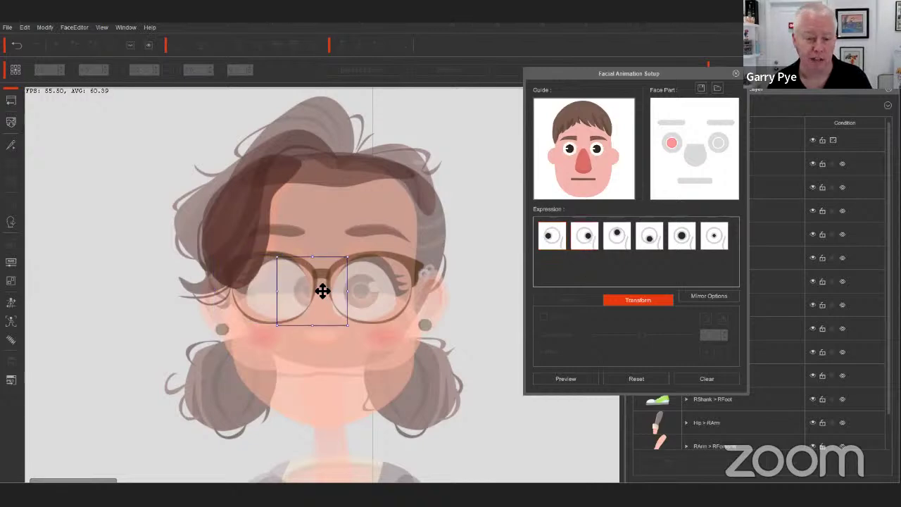
{"action": "left_click", "coordinate": [617, 236]}
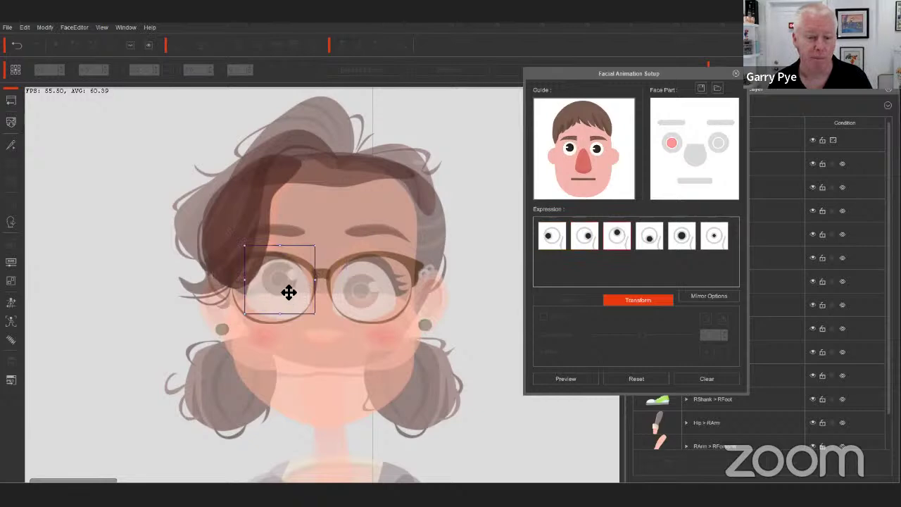
{"action": "mouse_move", "coordinate": [289, 292]}
{"action": "left_mouse_down"}
{"action": "mouse_move", "coordinate": [286, 256]}
{"action": "mouse_move", "coordinate": [287, 300]}
{"action": "mouse_move", "coordinate": [287, 277]}
{"action": "left_mouse_up"}
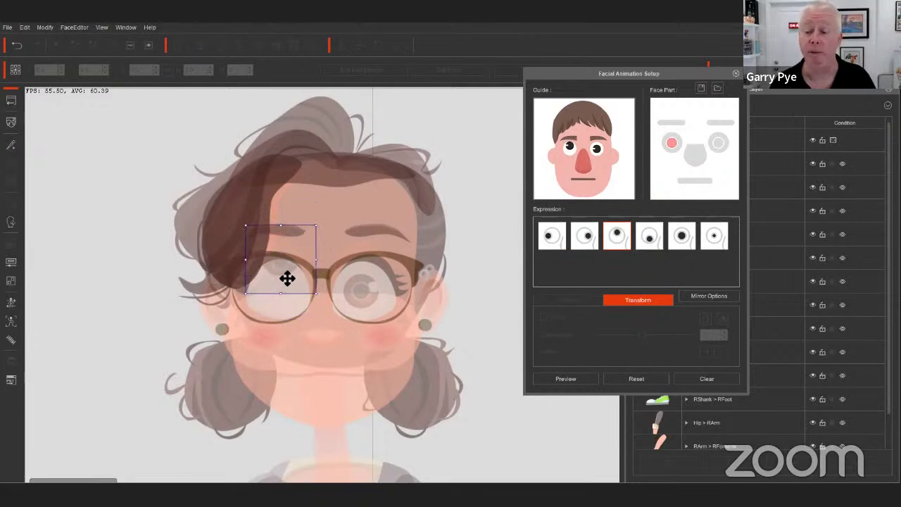
Step: Try stretching the inner end of the right eyebrow up and outward in its first expression, preview it, and undo the deformation
{"action": "left_click", "coordinate": [681, 128]}
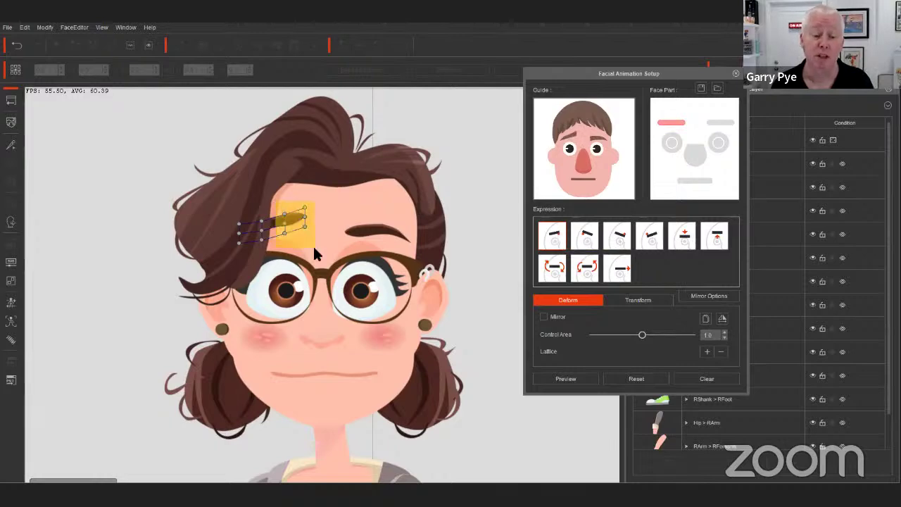
{"action": "left_click", "coordinate": [573, 378]}
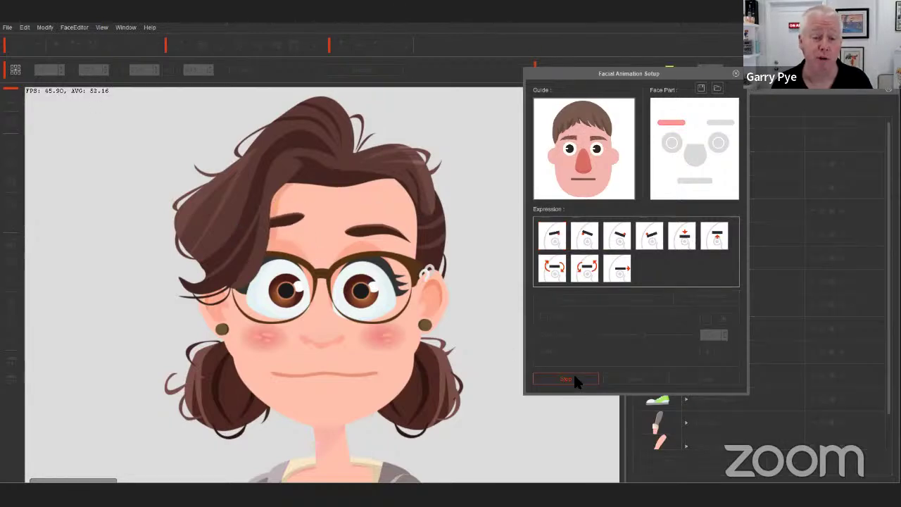
{"action": "left_click", "coordinate": [573, 377]}
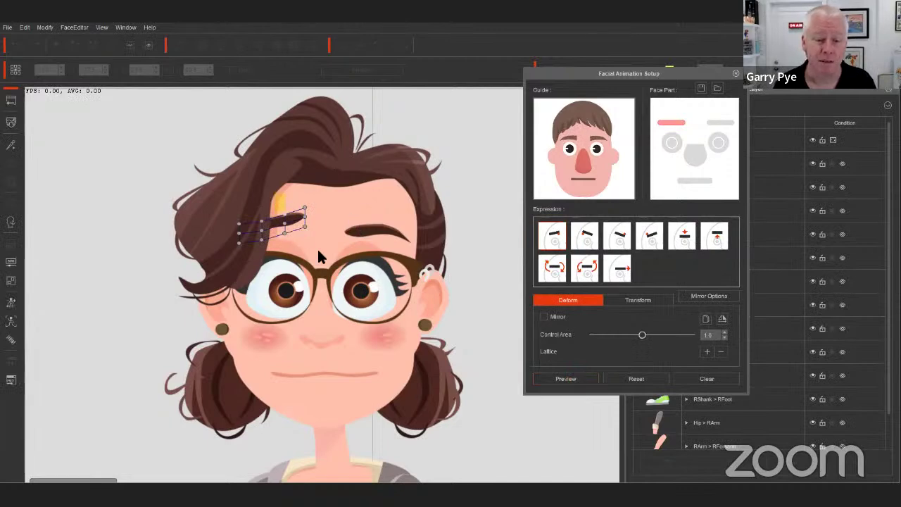
{"action": "left_click_drag", "start_coordinate": [305, 233], "coordinate": [342, 200]}
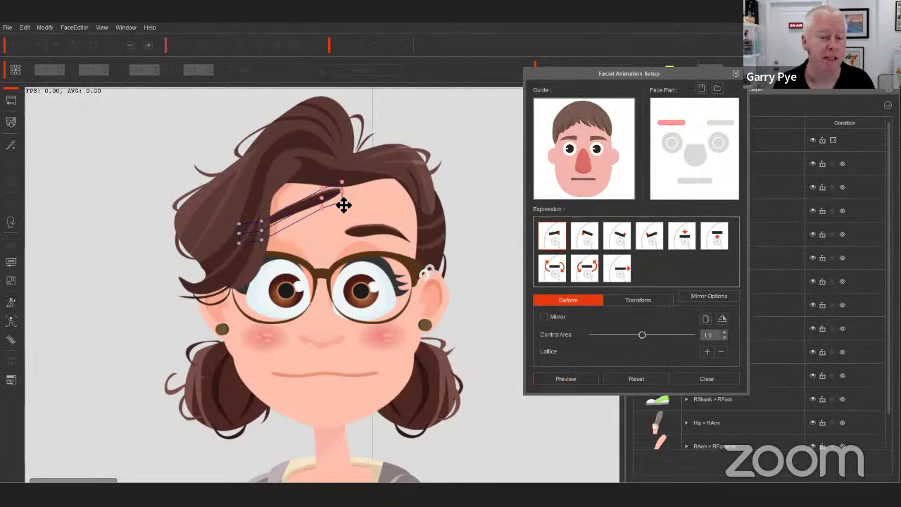
{"action": "left_click", "coordinate": [553, 378]}
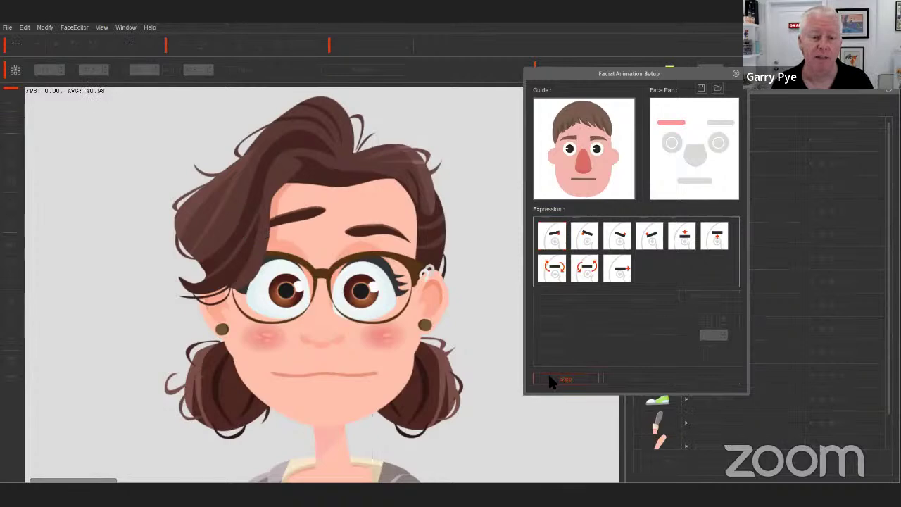
{"action": "left_click", "coordinate": [552, 378]}
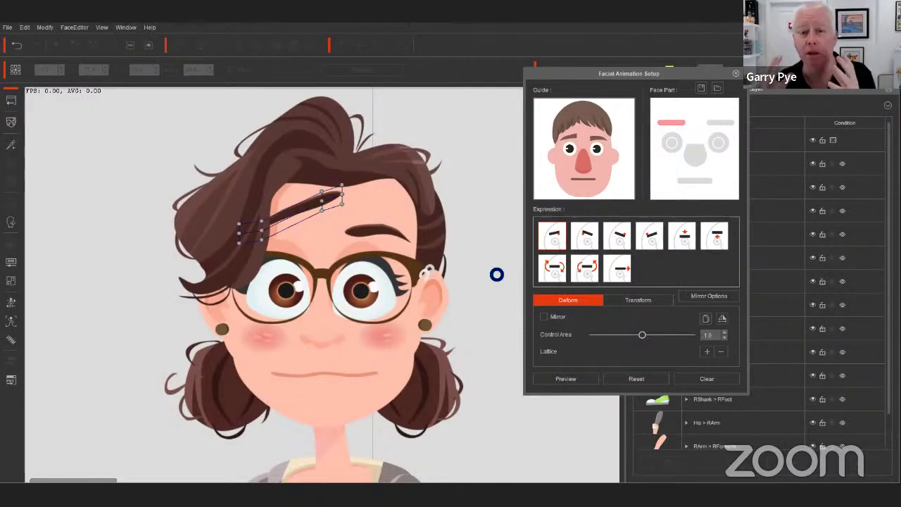
{"action": "key", "text": "ctrl+z"}
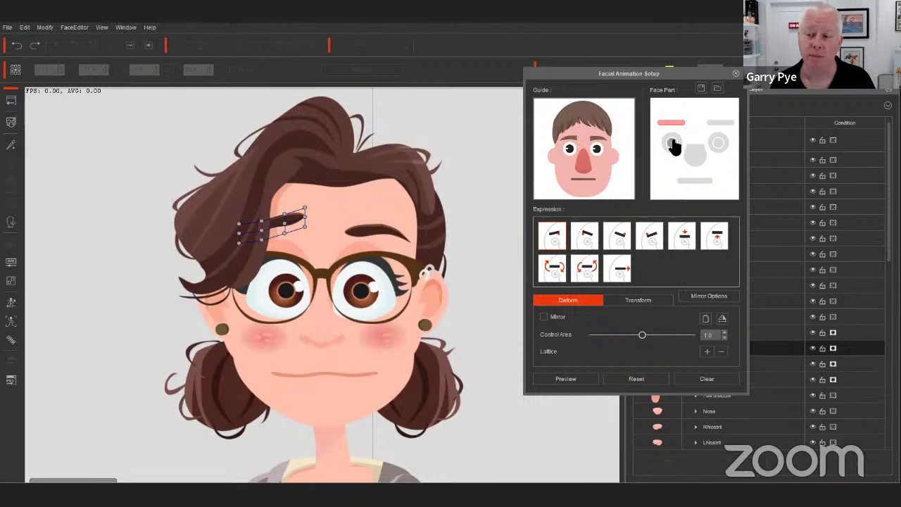
Step: In the nose's first expression, deform the LNostril layer upward on its outer side with Control Area 1.5 and preview it
{"action": "left_click", "coordinate": [695, 156]}
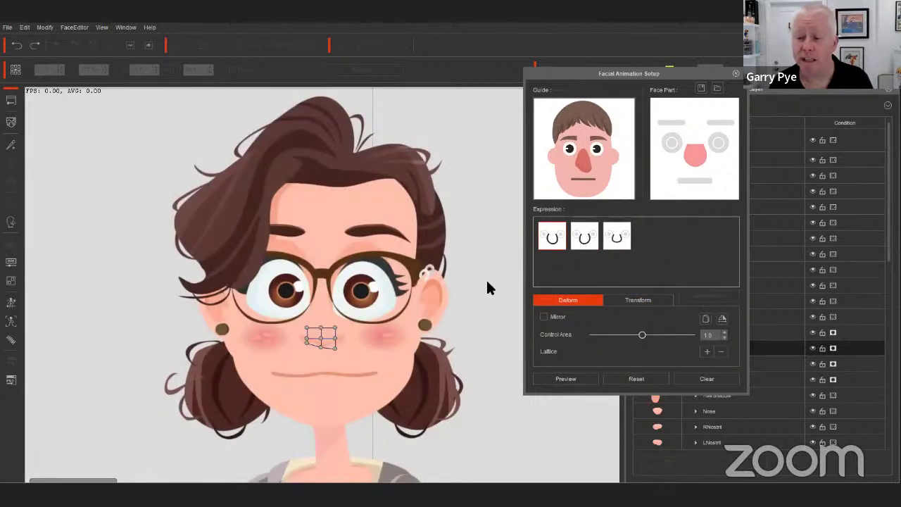
{"action": "left_click_drag", "start_coordinate": [524, 60], "coordinate": [533, 43]}
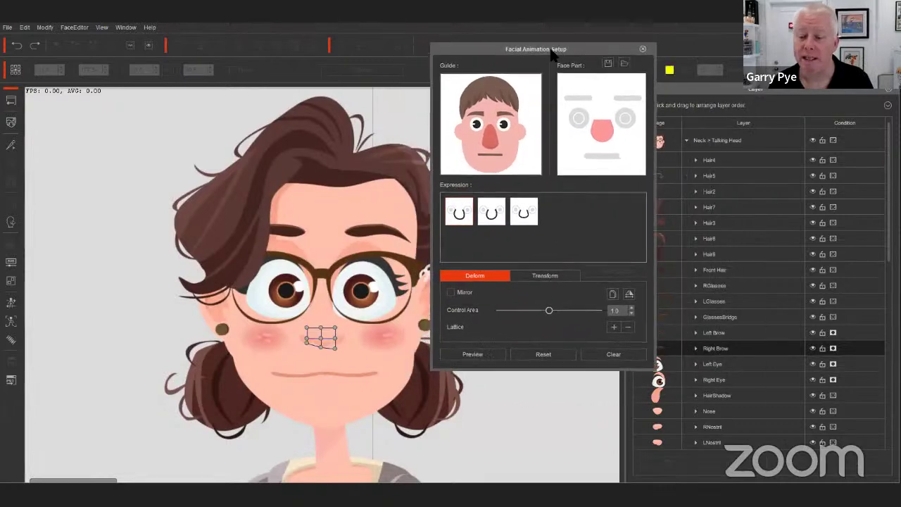
{"action": "scroll", "coordinate": [718, 394], "scroll_direction": "down", "scroll_amount": 2}
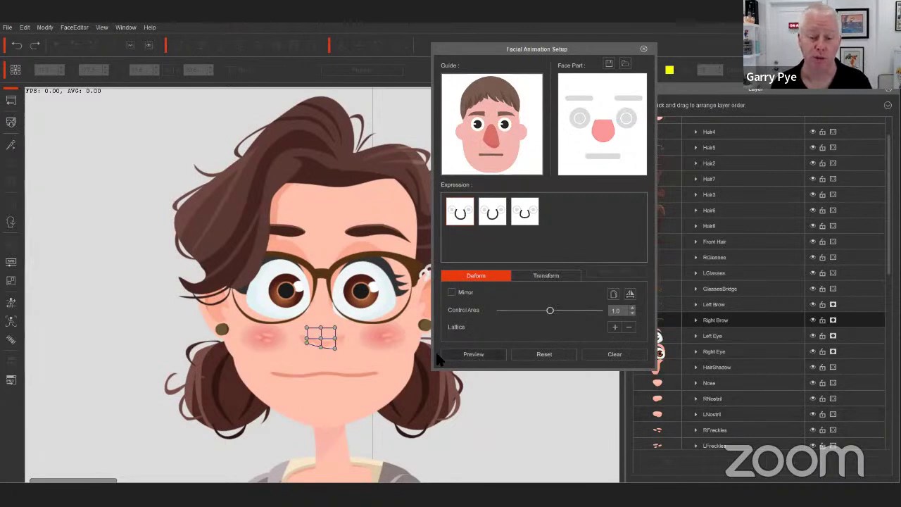
{"action": "left_click_drag", "start_coordinate": [337, 353], "coordinate": [307, 347]}
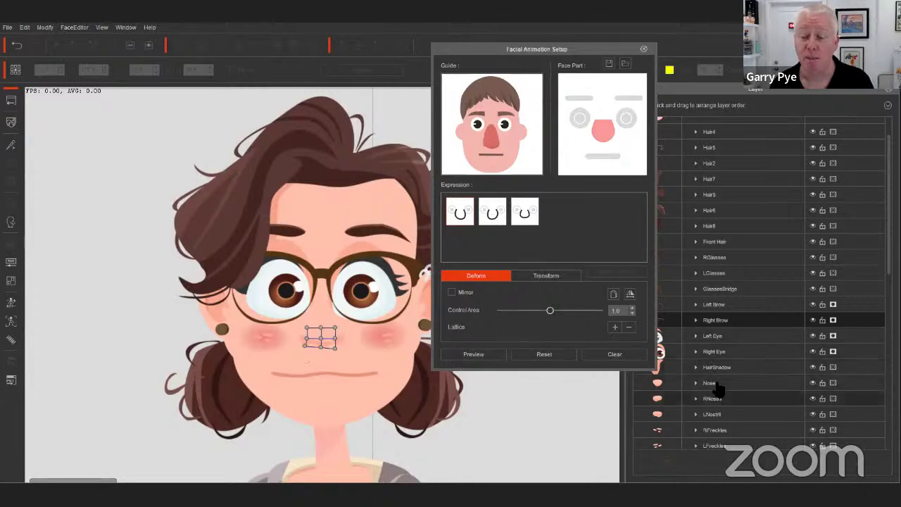
{"action": "left_click", "coordinate": [712, 415]}
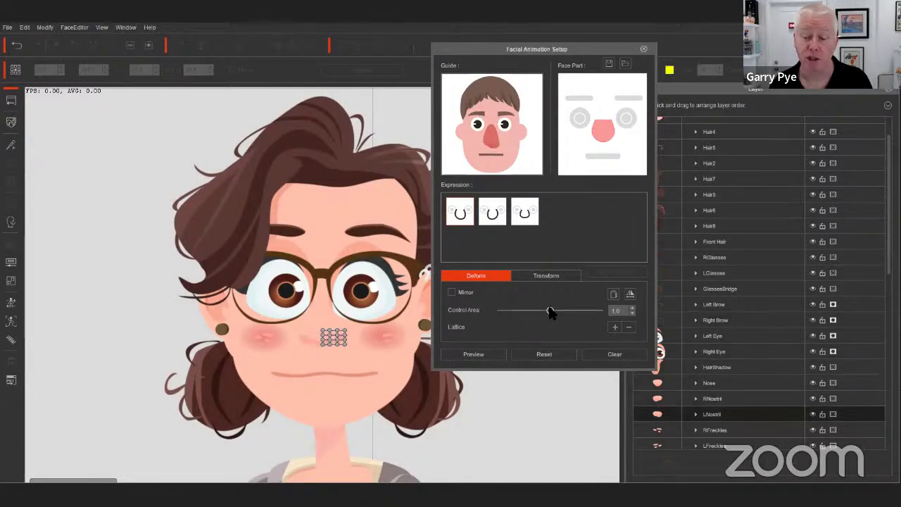
{"action": "left_click_drag", "start_coordinate": [550, 311], "coordinate": [598, 310]}
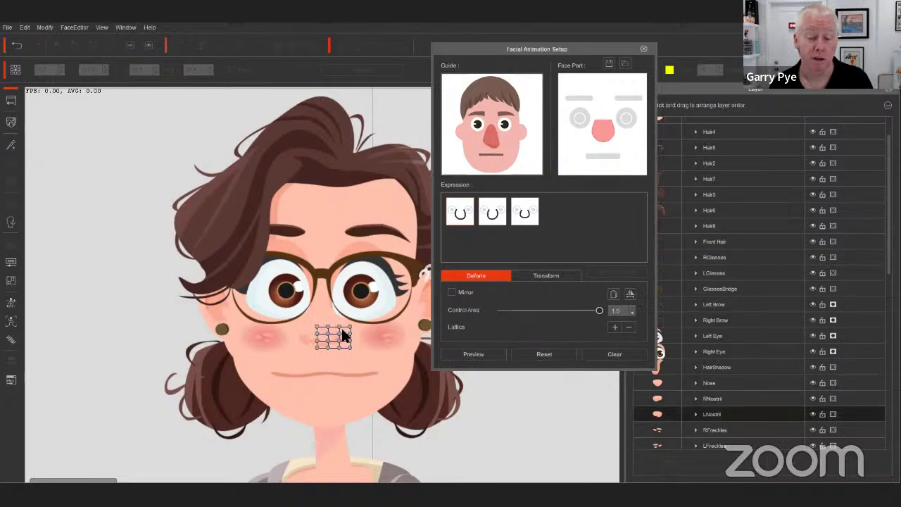
{"action": "mouse_move", "coordinate": [341, 328]}
{"action": "left_mouse_down"}
{"action": "mouse_move", "coordinate": [361, 361]}
{"action": "mouse_move", "coordinate": [352, 340]}
{"action": "left_mouse_up"}
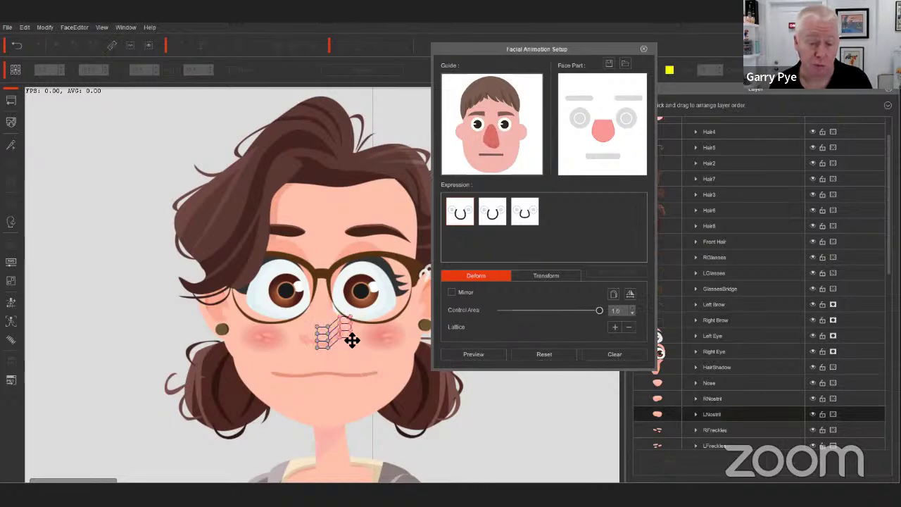
{"action": "left_click", "coordinate": [464, 355]}
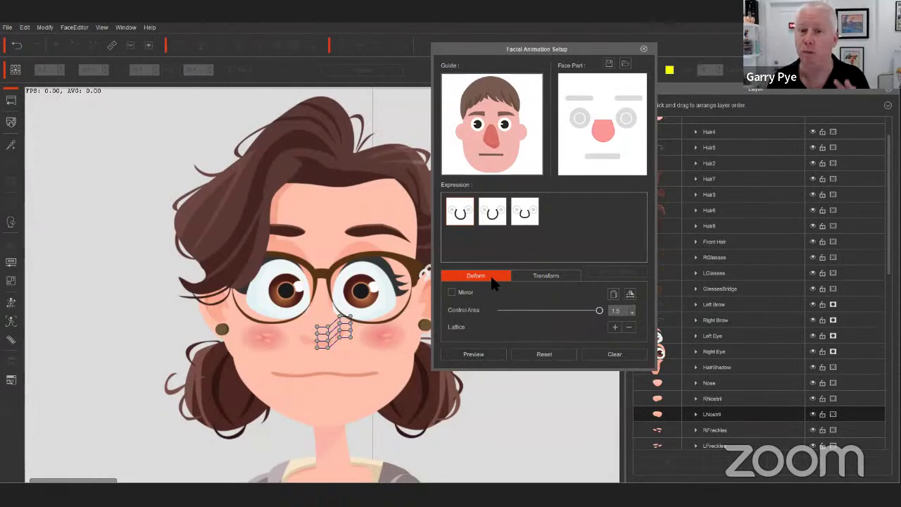
Step: Examine how the mouth deforms across its expressions, from the first slanted shape to the straight closed one
{"action": "left_click", "coordinate": [606, 159]}
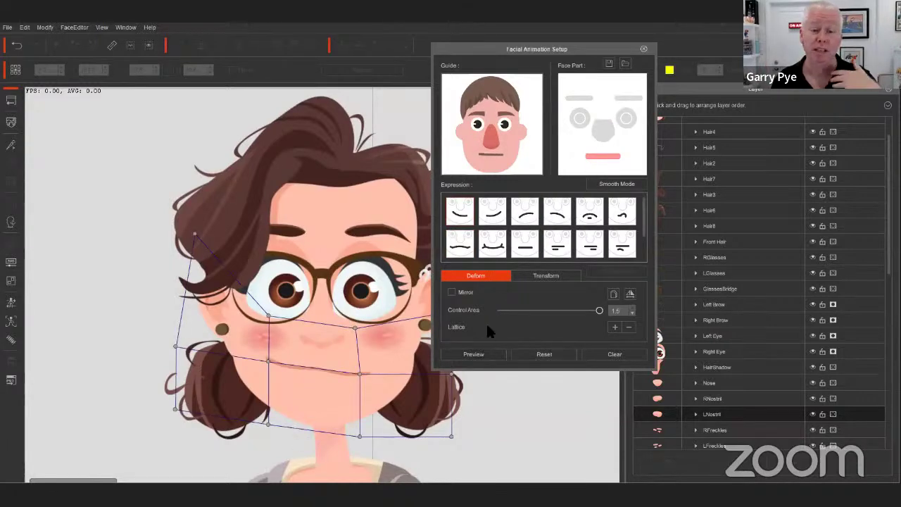
{"action": "left_click", "coordinate": [494, 236]}
{"action": "left_click", "coordinate": [546, 240]}
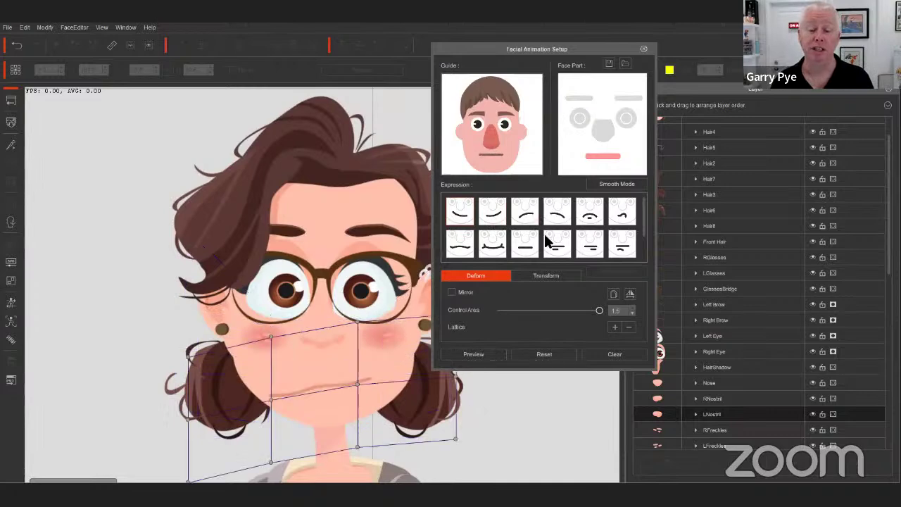
{"action": "left_click", "coordinate": [561, 222]}
{"action": "left_click", "coordinate": [589, 212]}
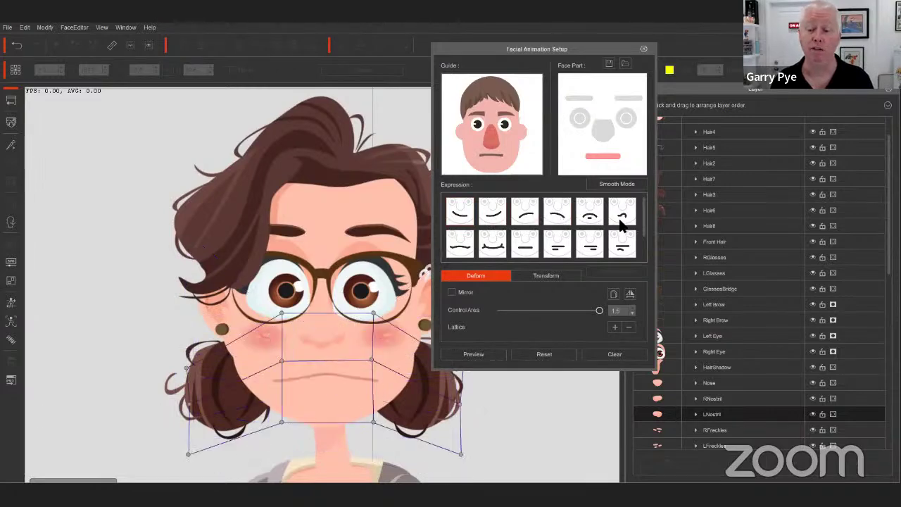
{"action": "left_click", "coordinate": [619, 227]}
{"action": "left_click", "coordinate": [464, 244]}
{"action": "left_click", "coordinate": [492, 243]}
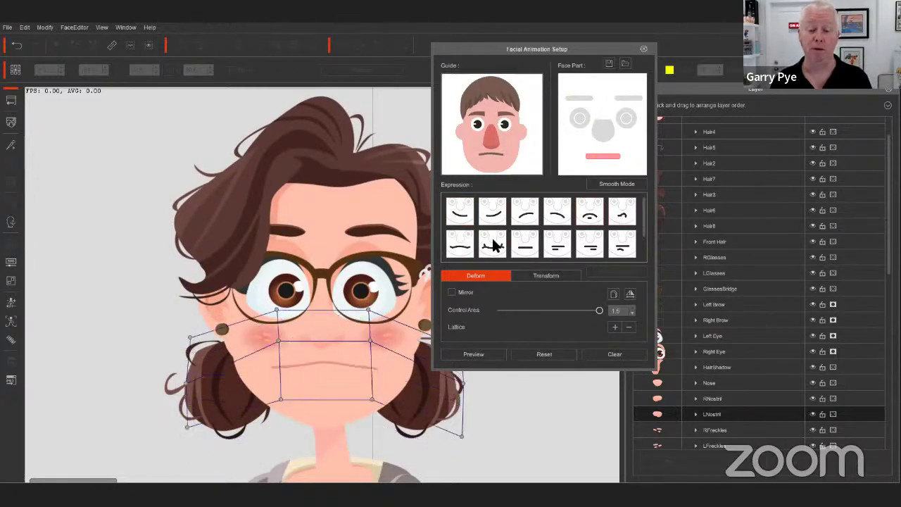
{"action": "left_click", "coordinate": [525, 245]}
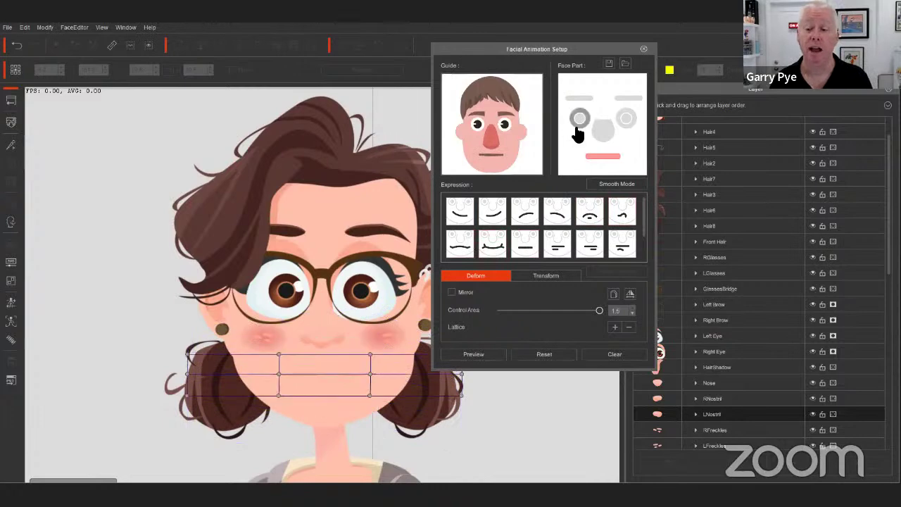
Step: Narrow the right eye's closed expression by lowering the upper lattice row and slightly raising the lower one, checking it against the wide-open expression
{"action": "left_click", "coordinate": [577, 126]}
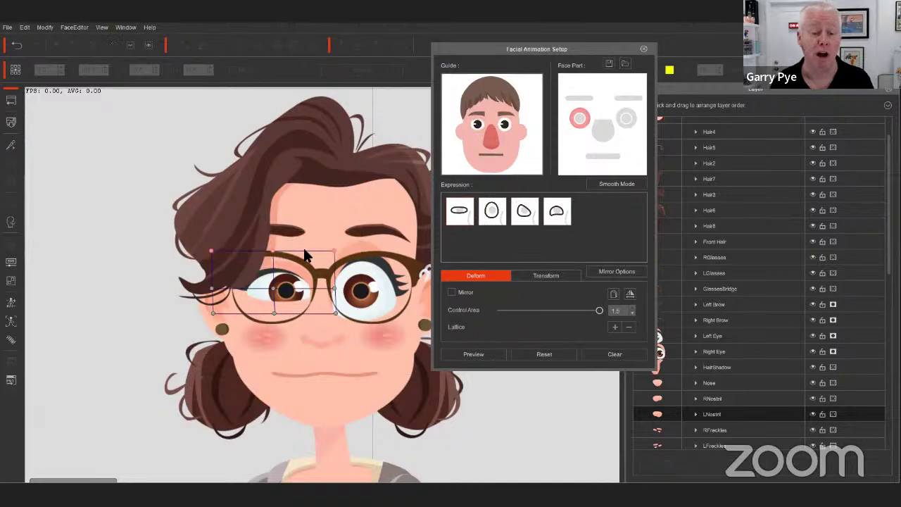
{"action": "left_click_drag", "start_coordinate": [272, 250], "coordinate": [268, 277]}
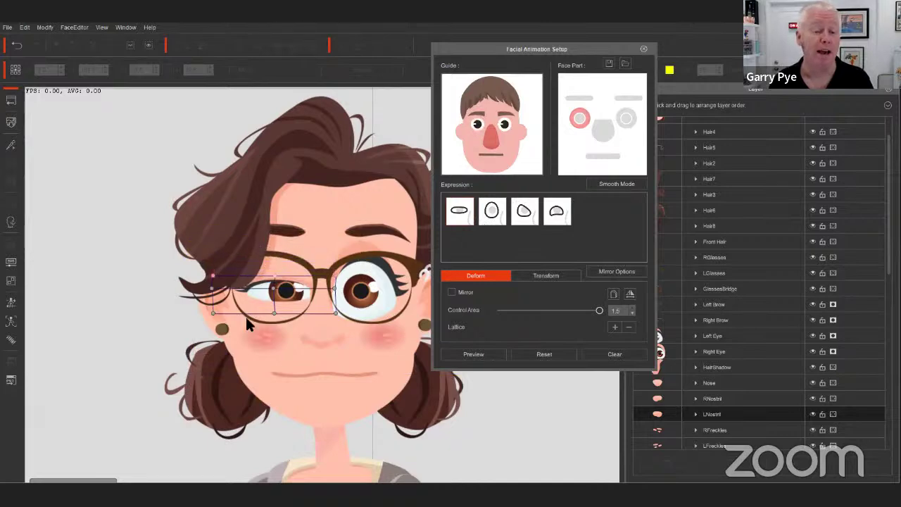
{"action": "left_click_drag", "start_coordinate": [336, 307], "coordinate": [336, 310]}
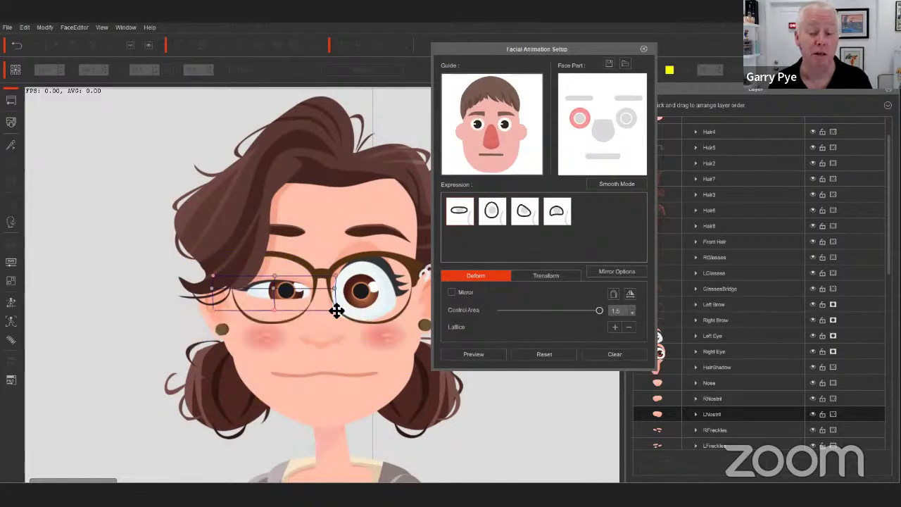
{"action": "left_click", "coordinate": [459, 214]}
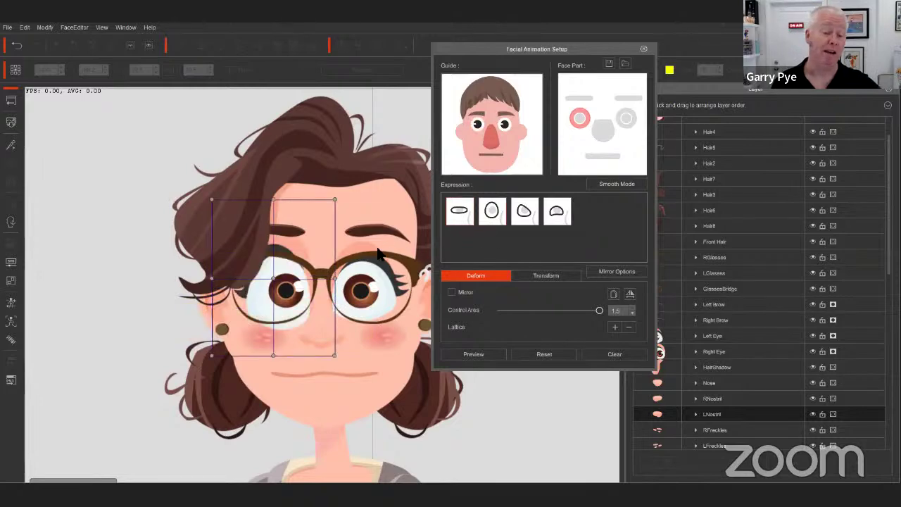
{"action": "left_click", "coordinate": [459, 220]}
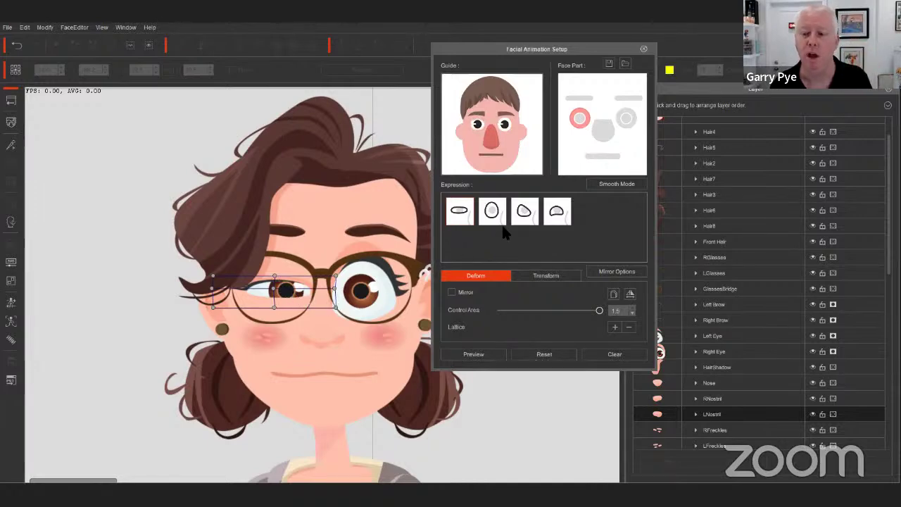
Step: Mirror the right eye's current expression to the left eye with Mirror by Current Expression and check the left eye
{"action": "left_click", "coordinate": [615, 273]}
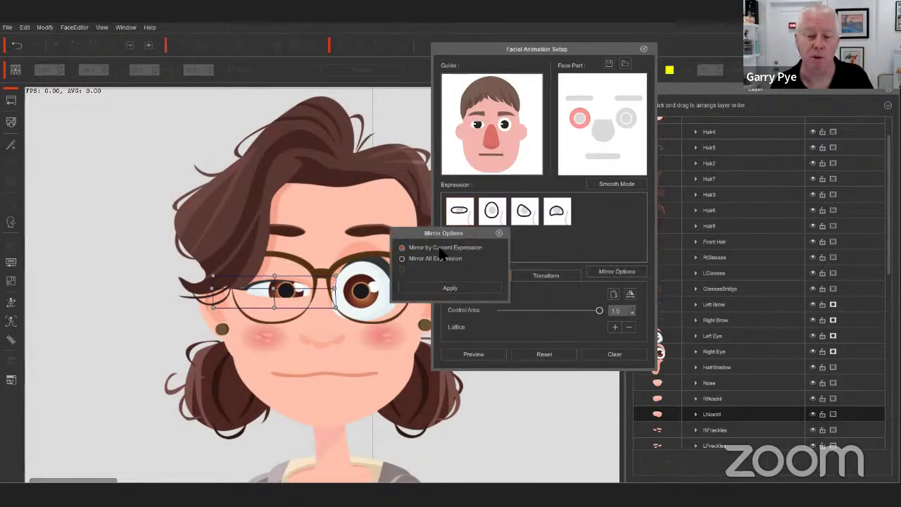
{"action": "left_click", "coordinate": [471, 289]}
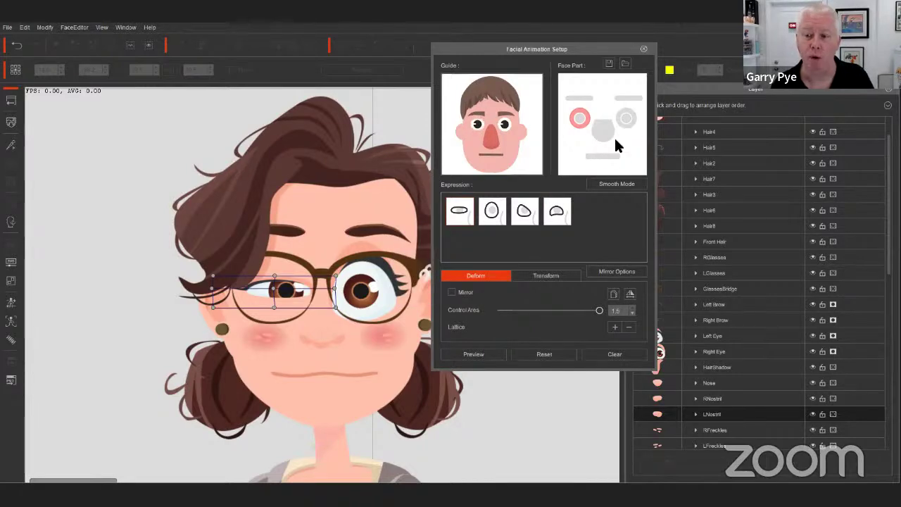
{"action": "left_click", "coordinate": [626, 118]}
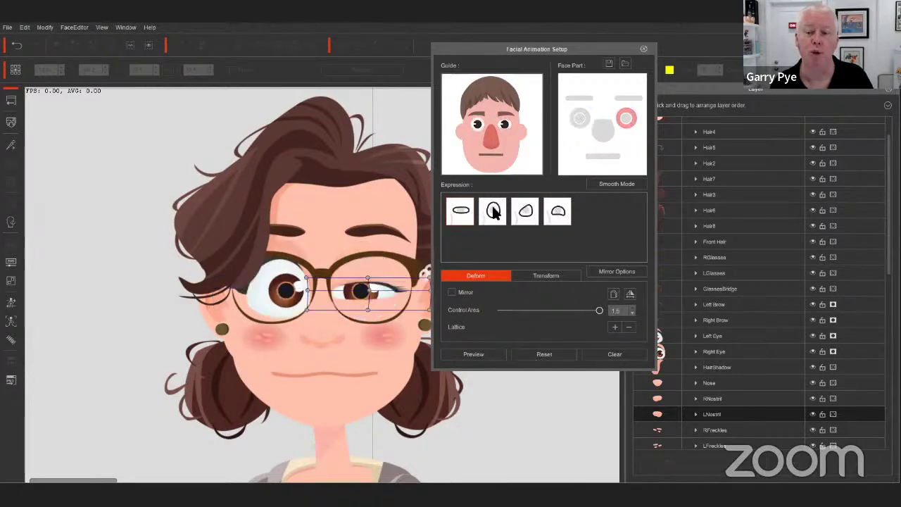
{"action": "left_click", "coordinate": [577, 124]}
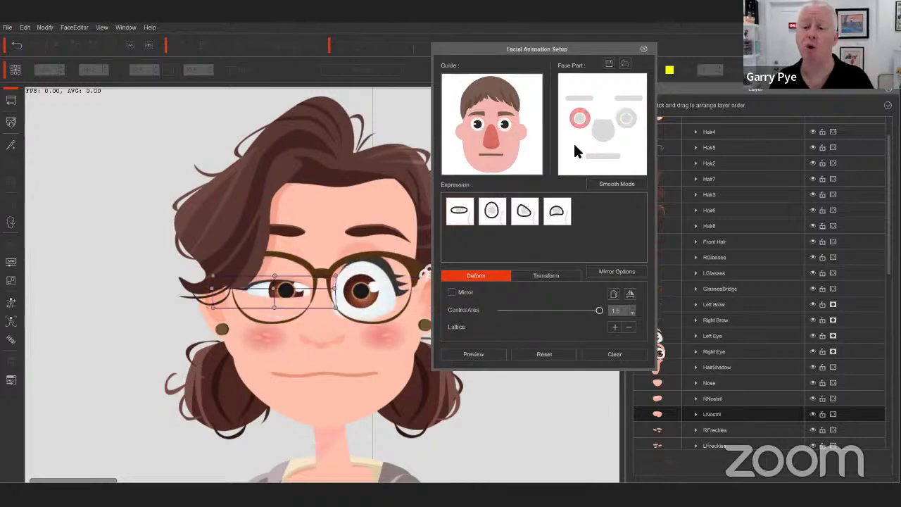
Step: Save the facial animation setup as the facial mapping table file DefaultMappingTable.ctFacialMappingTable in the Anita folder
{"action": "left_click", "coordinate": [606, 65]}
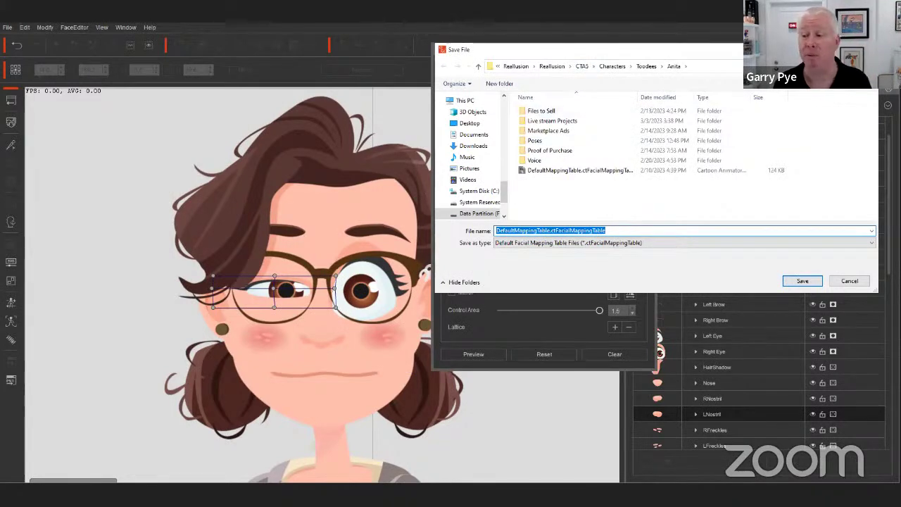
{"action": "key", "text": "Return"}
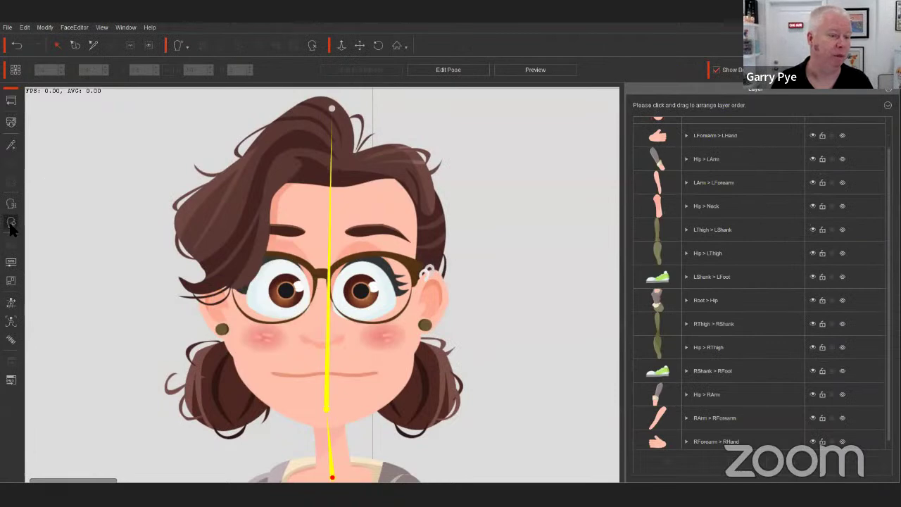
Step: Preview how the head turns in the 360 Head Creator for the current actor
{"action": "left_click", "coordinate": [11, 224]}
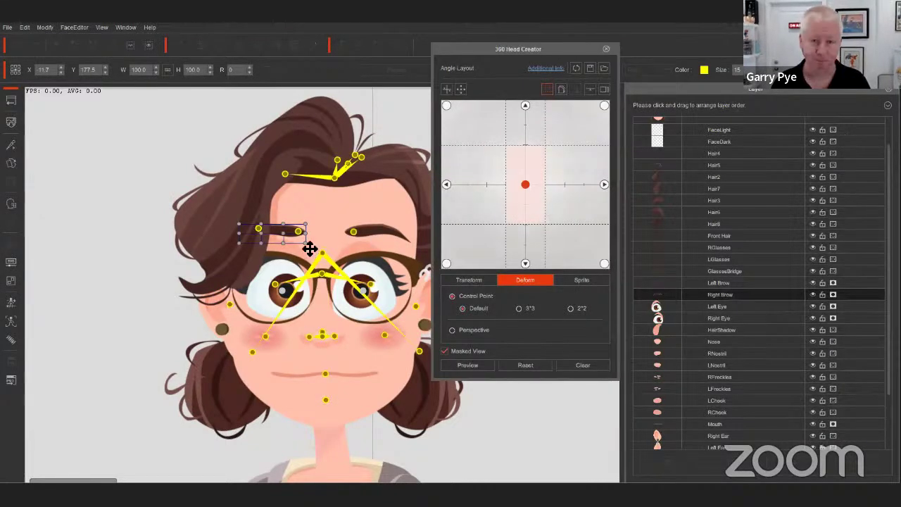
{"action": "scroll", "coordinate": [281, 278], "scroll_direction": "down", "scroll_amount": 1}
{"action": "mouse_move", "coordinate": [582, 50]}
{"action": "left_mouse_down"}
{"action": "mouse_move", "coordinate": [583, 84]}
{"action": "mouse_move", "coordinate": [571, 62]}
{"action": "left_mouse_up"}
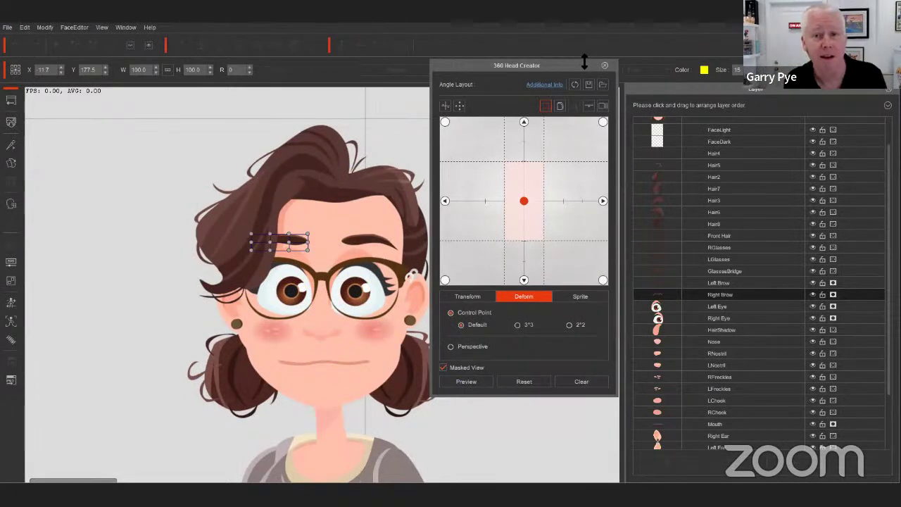
{"action": "left_click", "coordinate": [476, 381]}
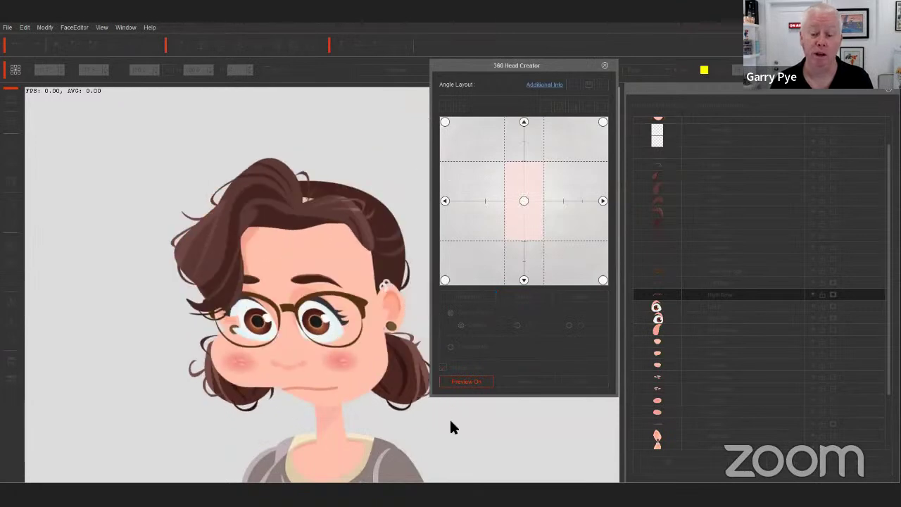
{"action": "left_click", "coordinate": [476, 381]}
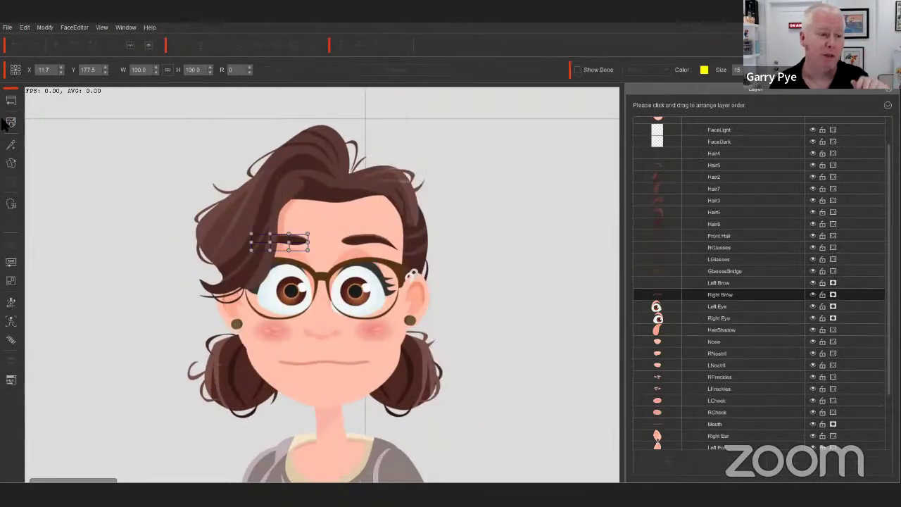
Step: Leave the character composer and start a new project, discarding the current one without saving
{"action": "key", "text": "Escape"}
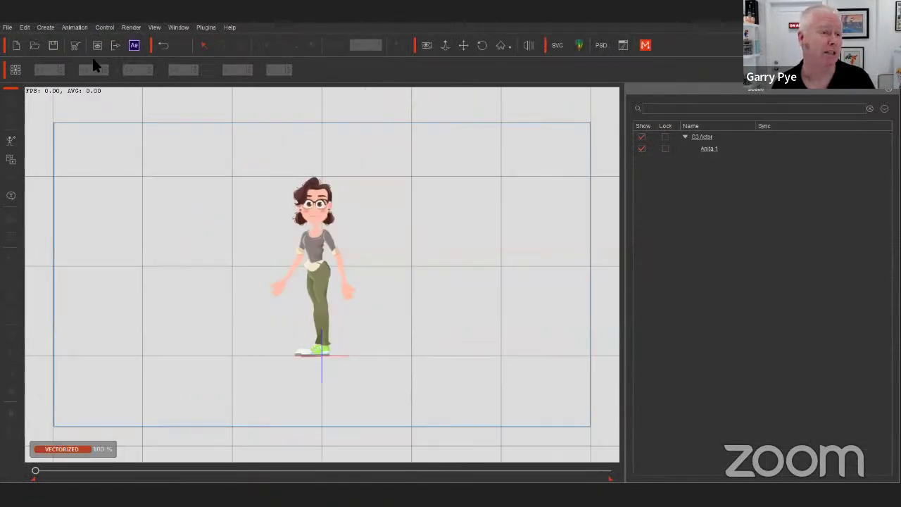
{"action": "left_click", "coordinate": [8, 26]}
{"action": "left_click", "coordinate": [39, 40]}
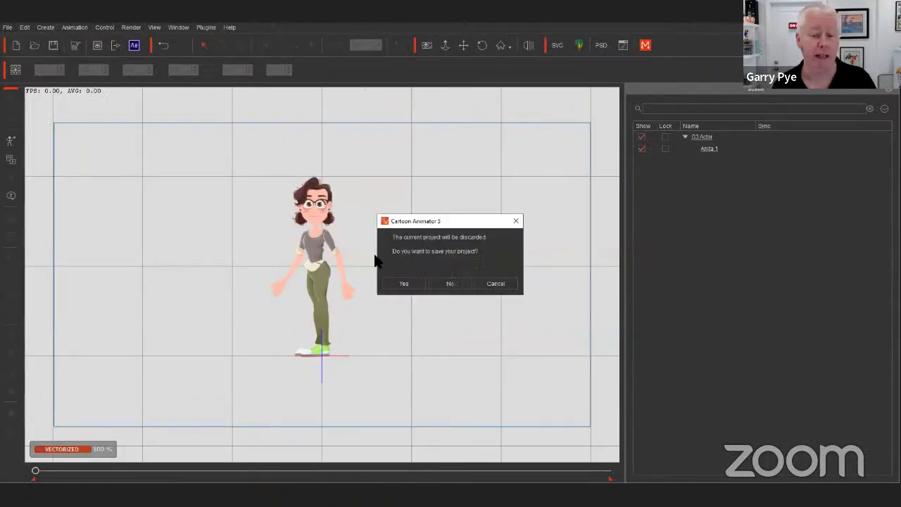
{"action": "left_click", "coordinate": [451, 283]}
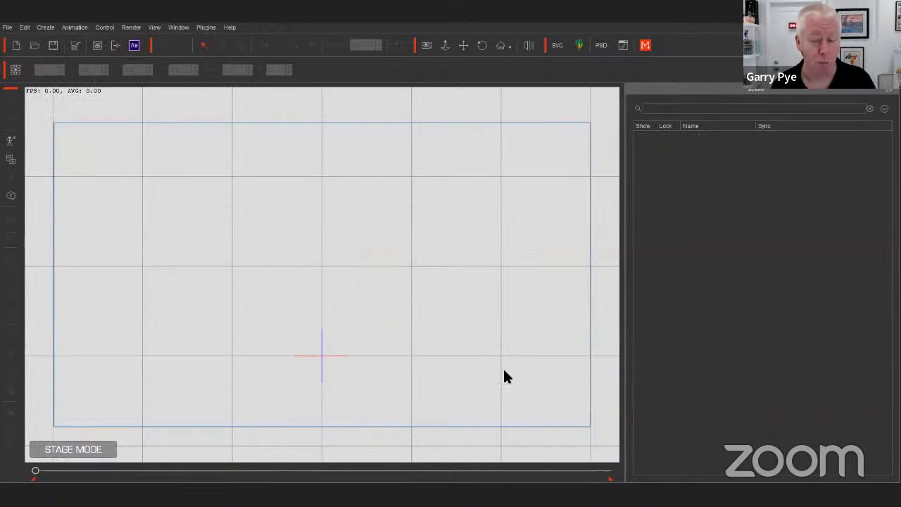
Step: Add the finished Anita actor from the custom content library to the stage and bring it into the character composer
{"action": "left_click", "coordinate": [684, 479]}
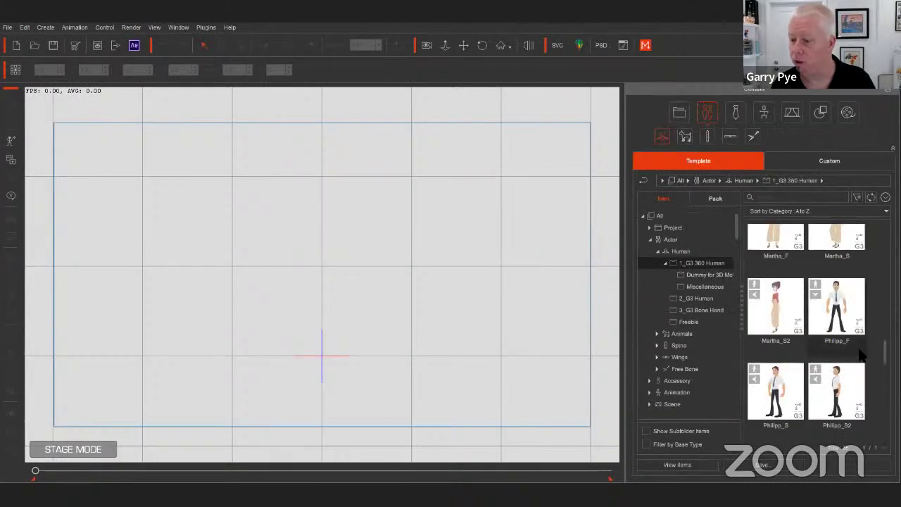
{"action": "left_click", "coordinate": [804, 159]}
{"action": "left_click_drag", "start_coordinate": [836, 348], "coordinate": [381, 229]}
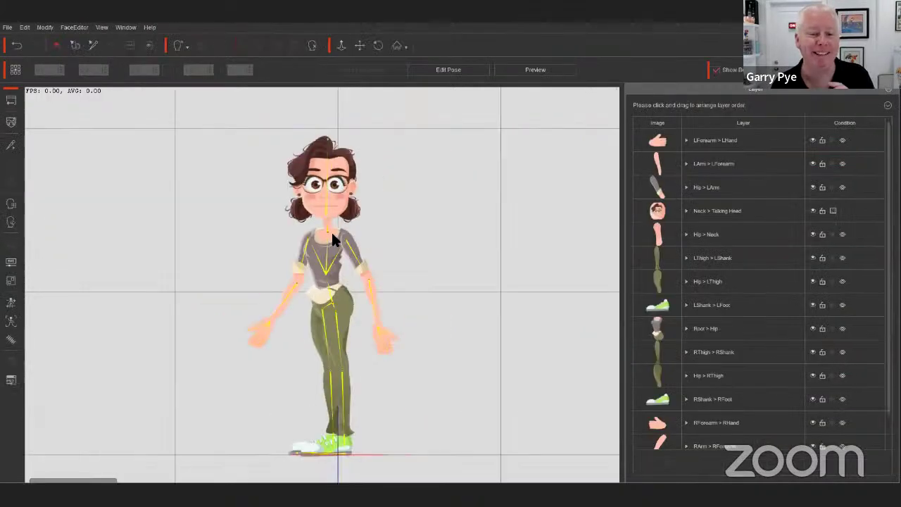
Step: Preview the finished Anita head's rotation in the 360 Head Creator with the bones hidden
{"action": "left_click", "coordinate": [10, 224]}
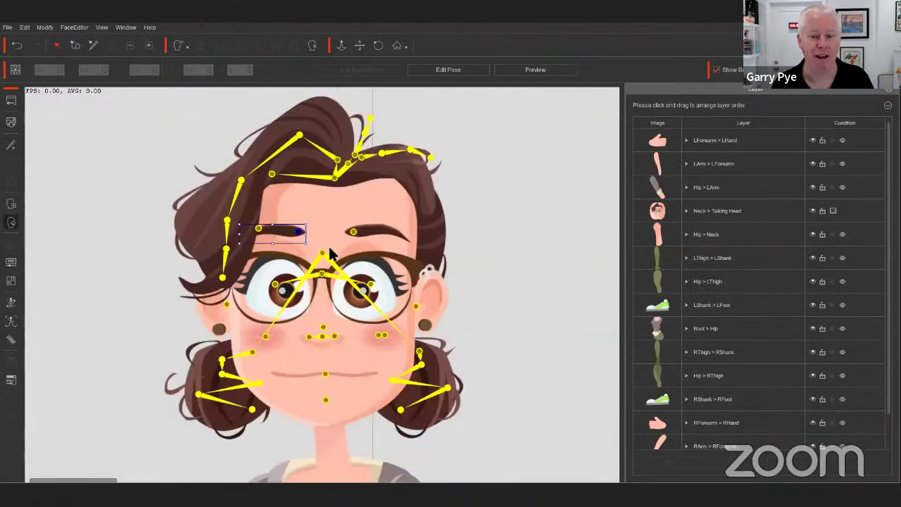
{"action": "left_click_drag", "start_coordinate": [559, 62], "coordinate": [573, 87]}
{"action": "left_click", "coordinate": [577, 70]}
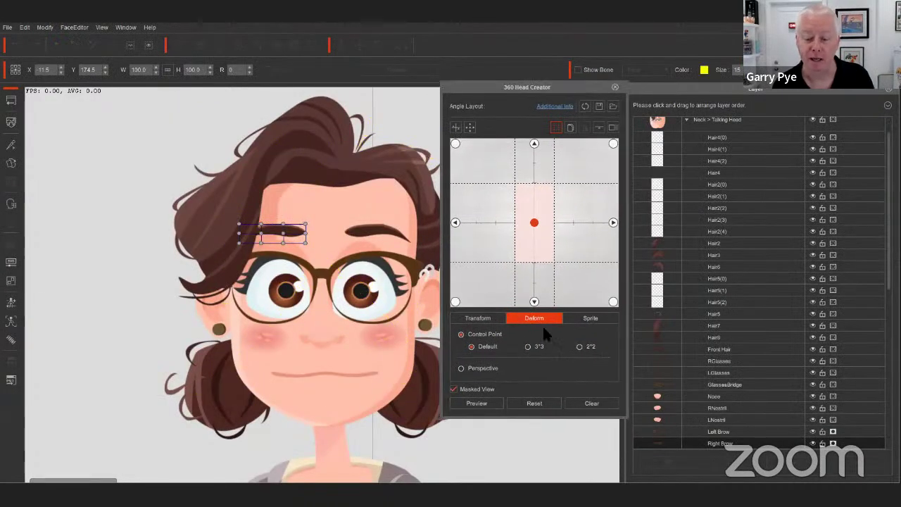
{"action": "left_click", "coordinate": [481, 403]}
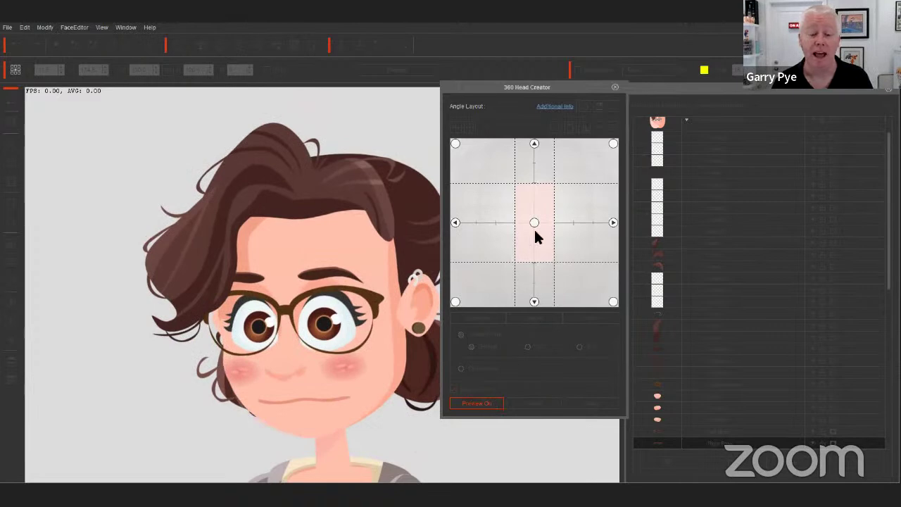
{"action": "left_click", "coordinate": [533, 229]}
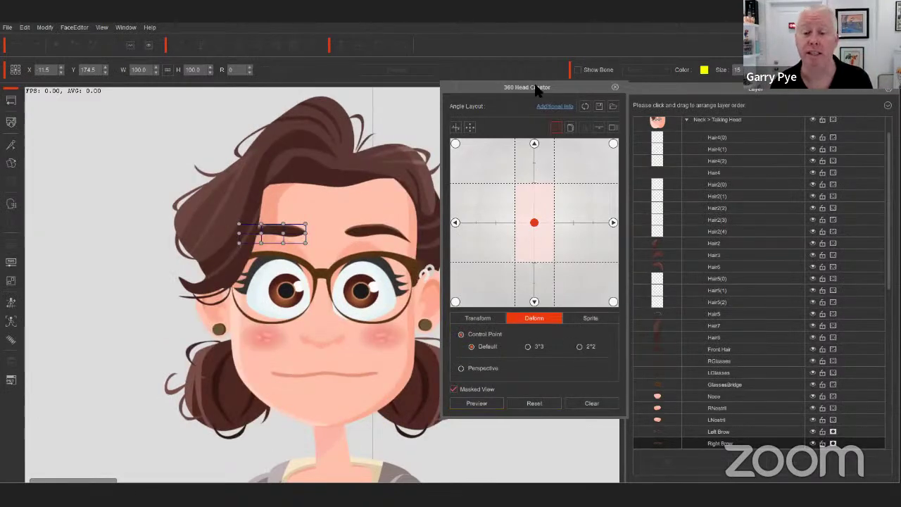
Step: Turn off the angle layout's grid and examine the head at its left, upper-left, up and front angles
{"action": "left_click_drag", "start_coordinate": [538, 90], "coordinate": [553, 134]}
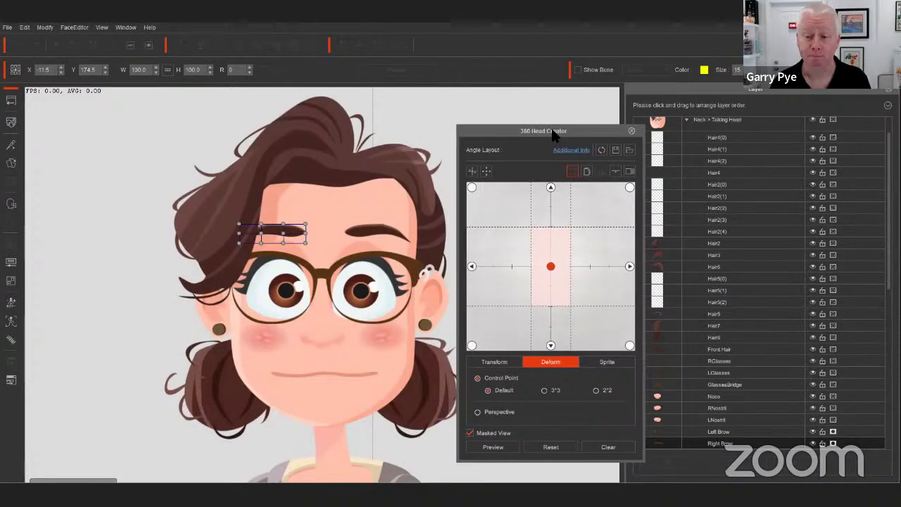
{"action": "left_click", "coordinate": [572, 172]}
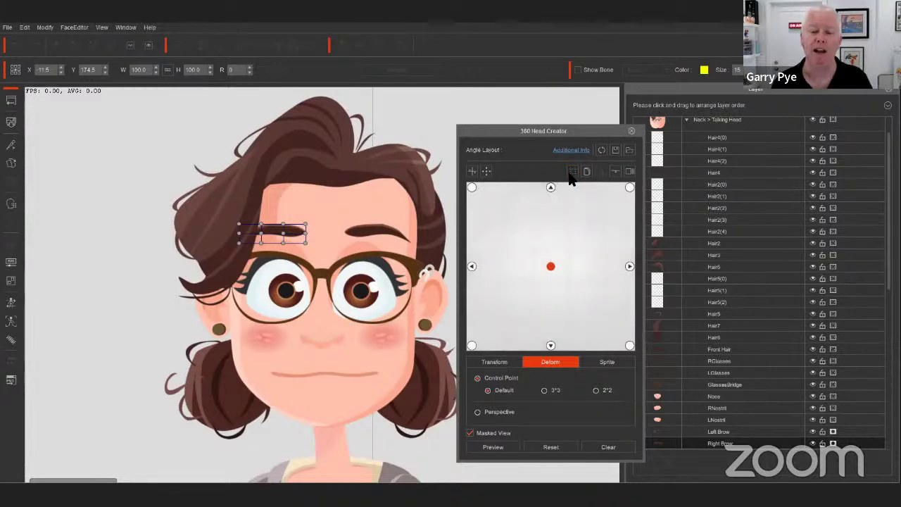
{"action": "left_click", "coordinate": [470, 266]}
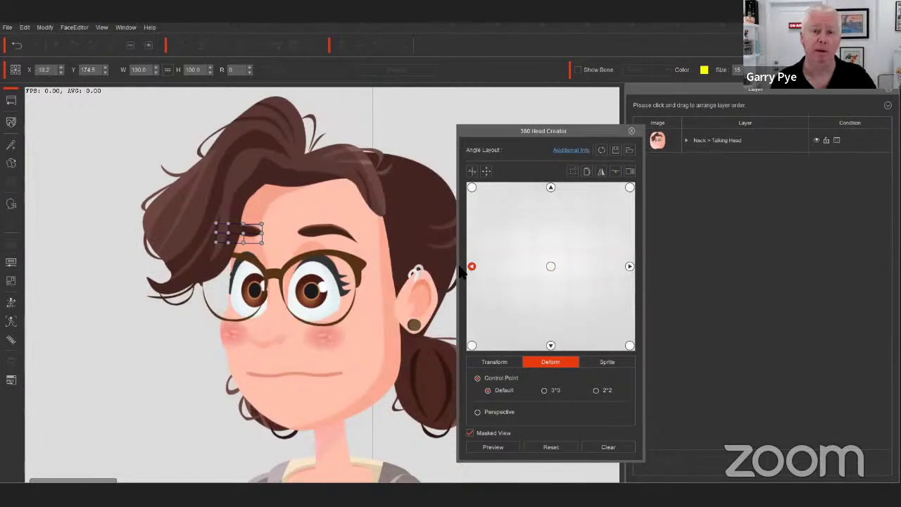
{"action": "left_click", "coordinate": [550, 267]}
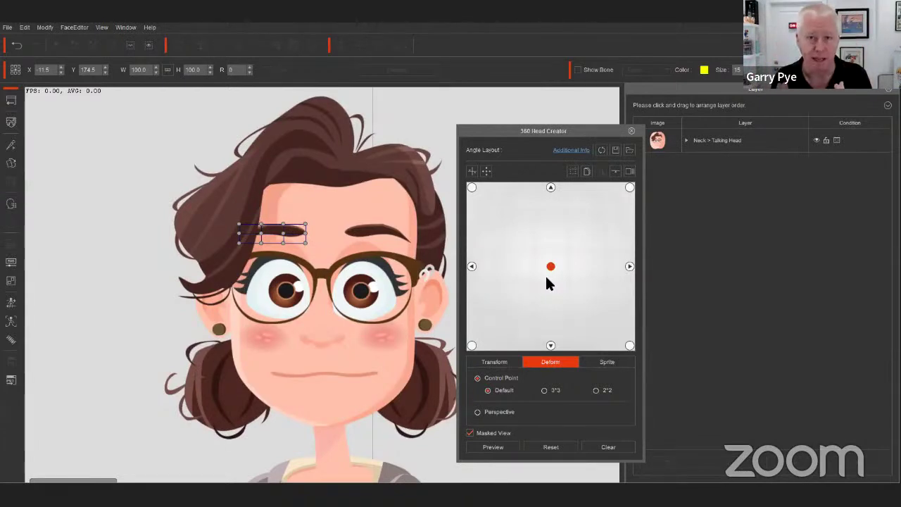
{"action": "left_click", "coordinate": [472, 266]}
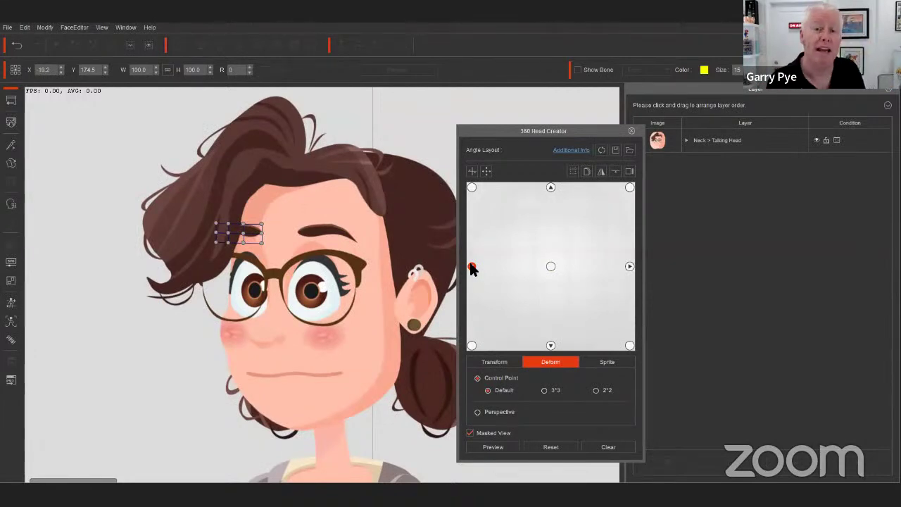
{"action": "left_click", "coordinate": [472, 187]}
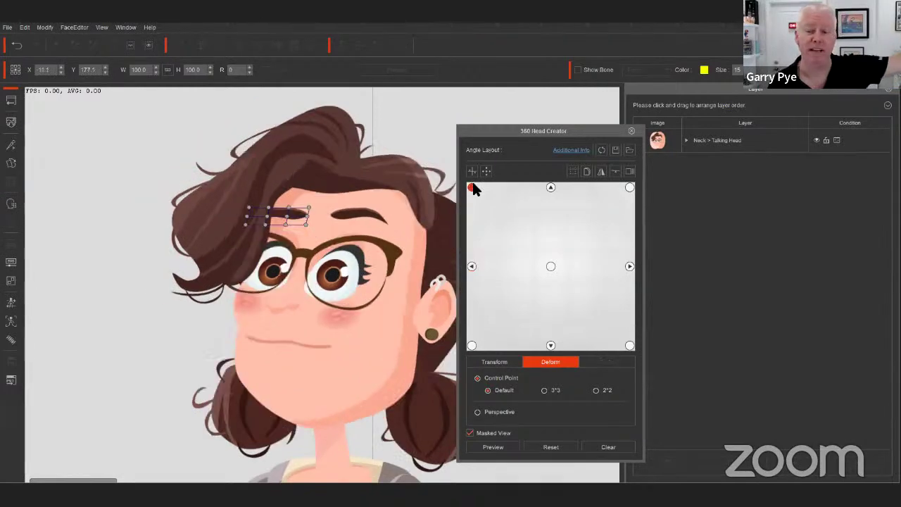
{"action": "left_click", "coordinate": [550, 188]}
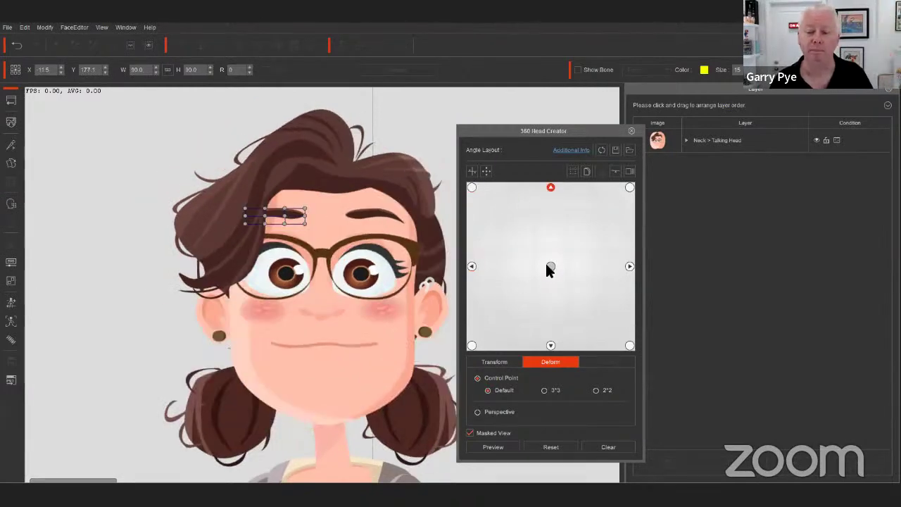
{"action": "left_click", "coordinate": [550, 266]}
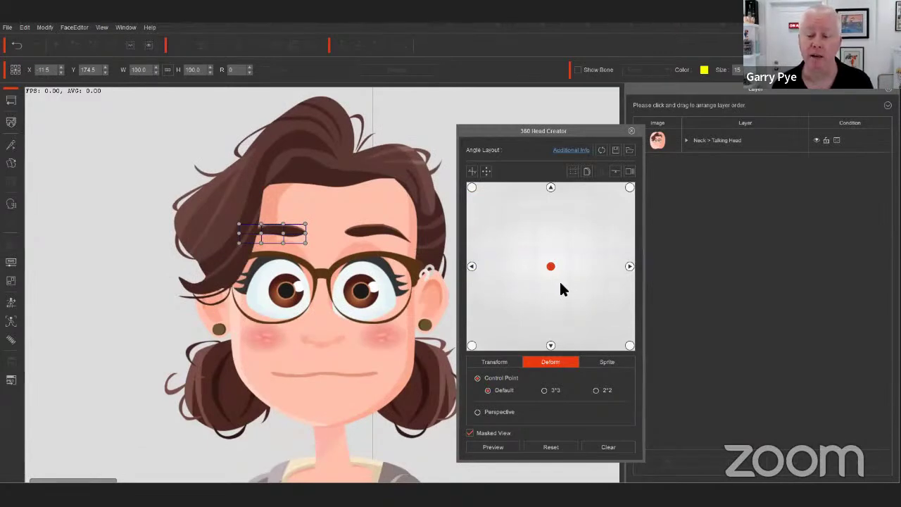
Step: Hide all layers of the talking head, and show only the Face, Nose, RNostril and LNostril layers
{"action": "left_click", "coordinate": [686, 140]}
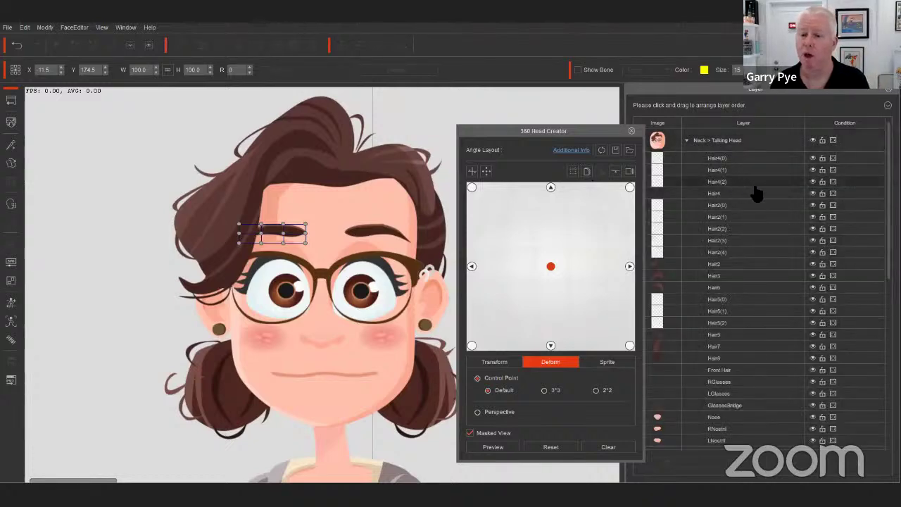
{"action": "left_click", "coordinate": [810, 145]}
{"action": "left_click", "coordinate": [812, 142]}
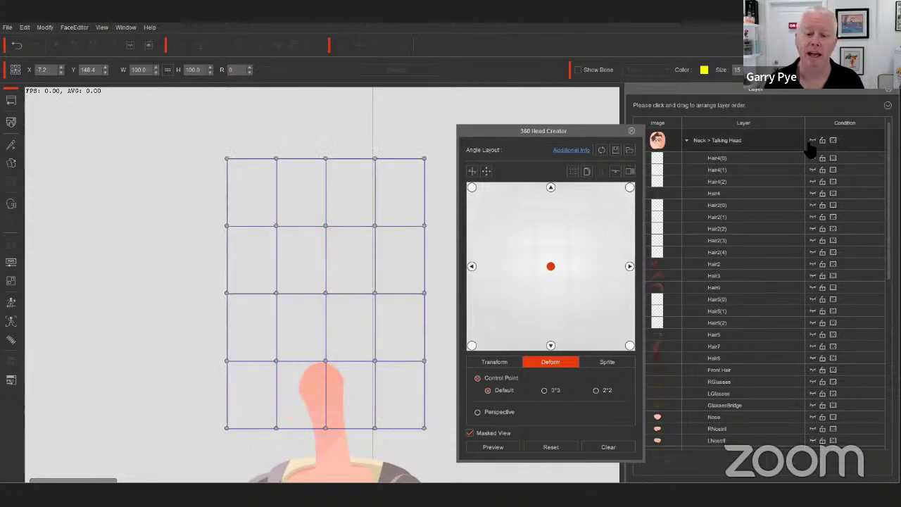
{"action": "scroll", "coordinate": [770, 311], "scroll_direction": "down", "scroll_amount": 5}
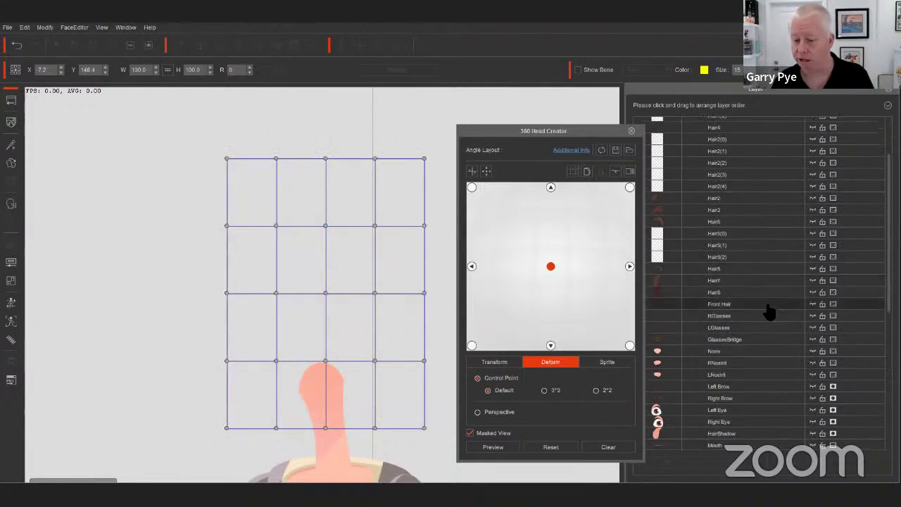
{"action": "scroll", "coordinate": [763, 324], "scroll_direction": "down", "scroll_amount": 3}
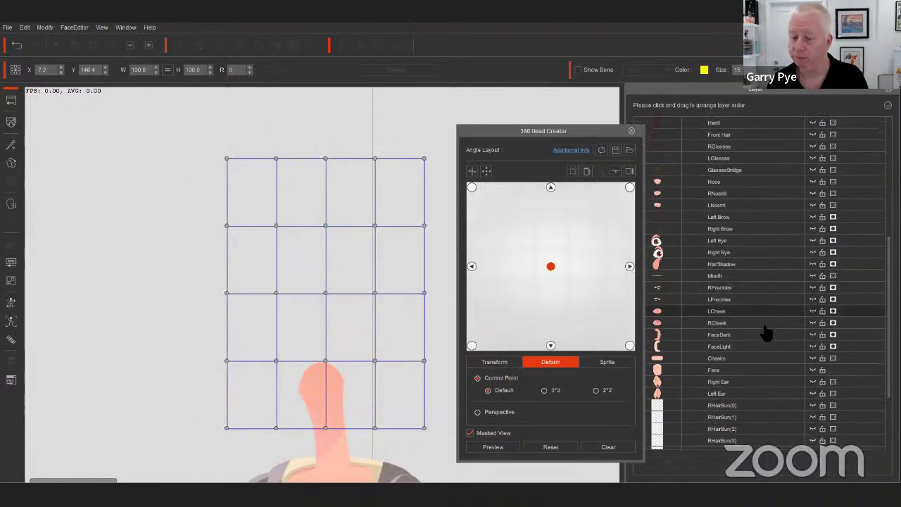
{"action": "left_click", "coordinate": [812, 370]}
{"action": "scroll", "coordinate": [808, 275], "scroll_direction": "up", "scroll_amount": 2}
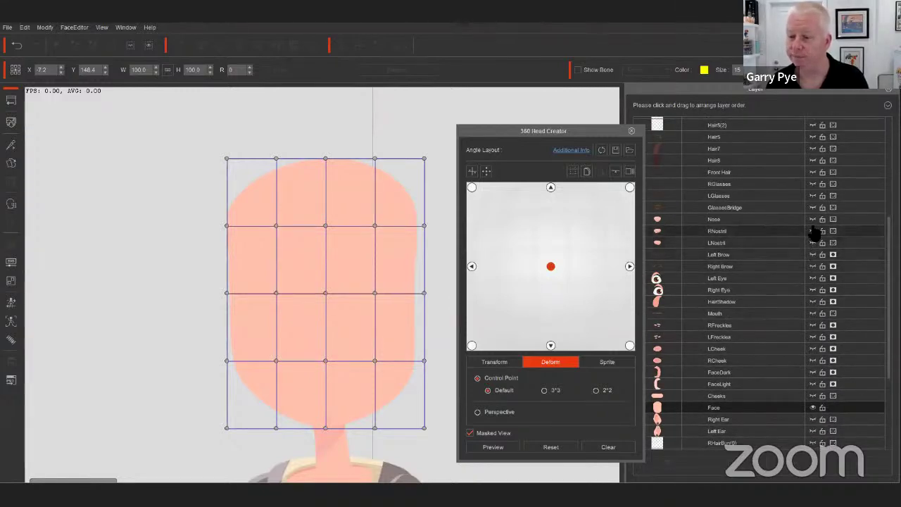
{"action": "left_click", "coordinate": [813, 219]}
{"action": "left_click", "coordinate": [812, 230]}
{"action": "left_click", "coordinate": [813, 243]}
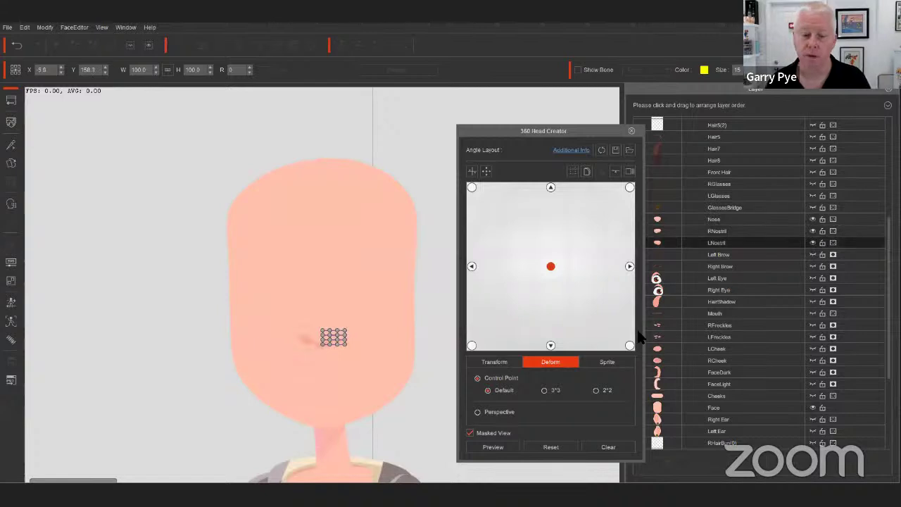
Step: Check the isolated face and nose at the left, upper-left, up and upper-right angles, and preview their rotation
{"action": "left_click", "coordinate": [472, 266]}
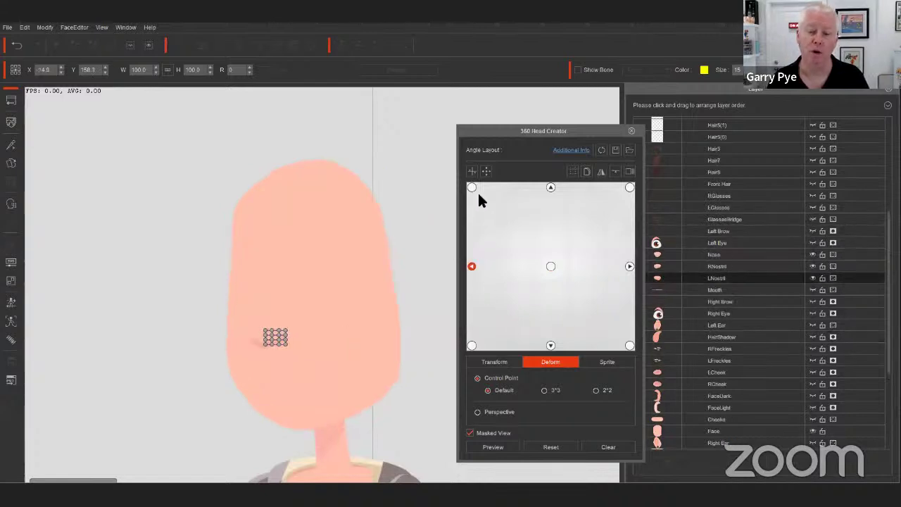
{"action": "left_click", "coordinate": [471, 187]}
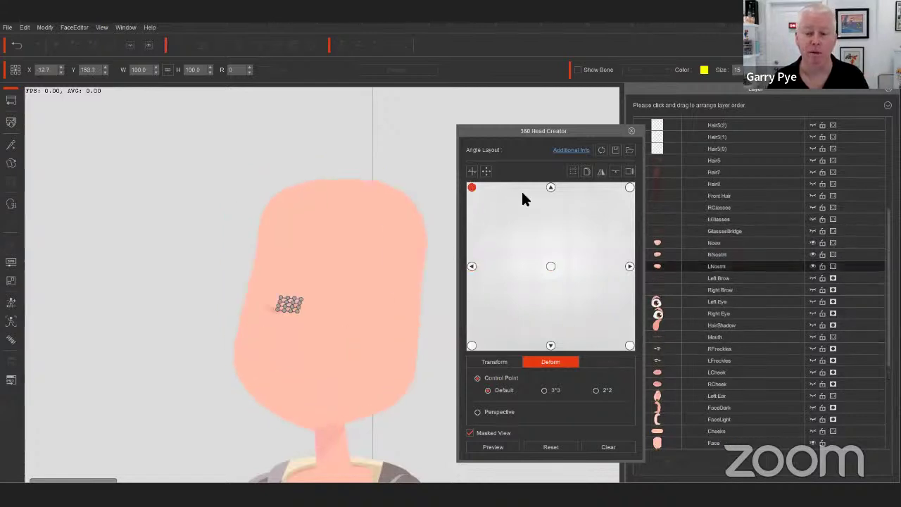
{"action": "left_click", "coordinate": [550, 188]}
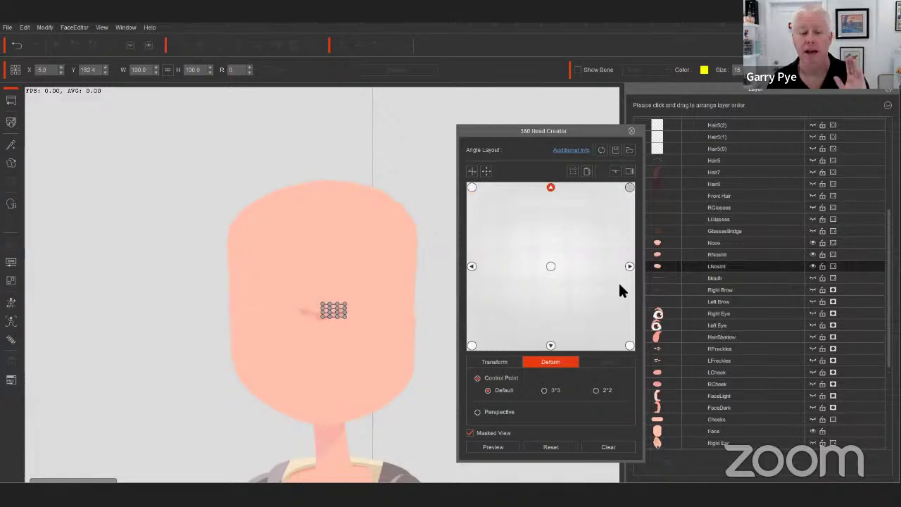
{"action": "left_click", "coordinate": [629, 187]}
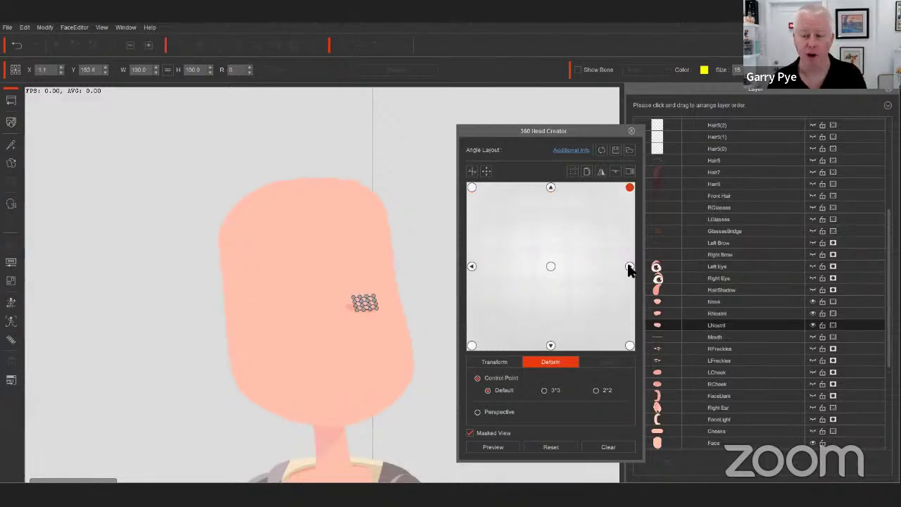
{"action": "left_click", "coordinate": [508, 449]}
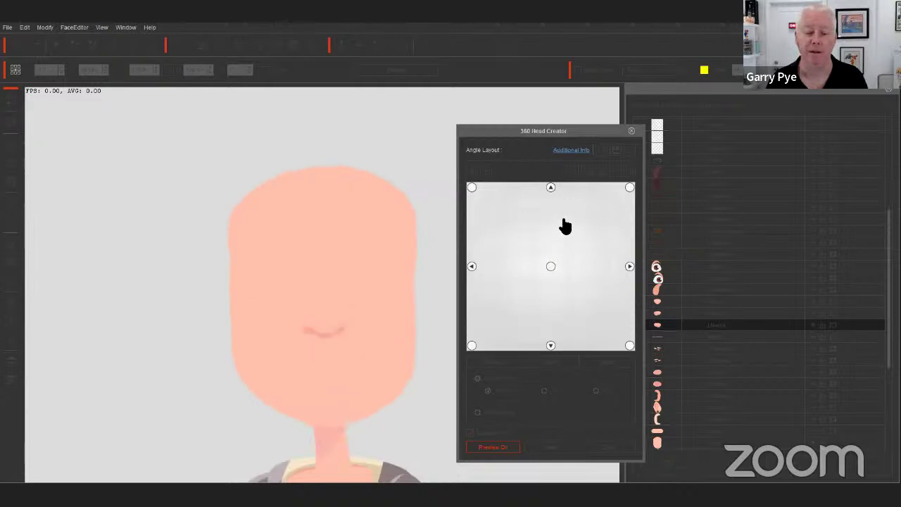
{"action": "left_click", "coordinate": [505, 445]}
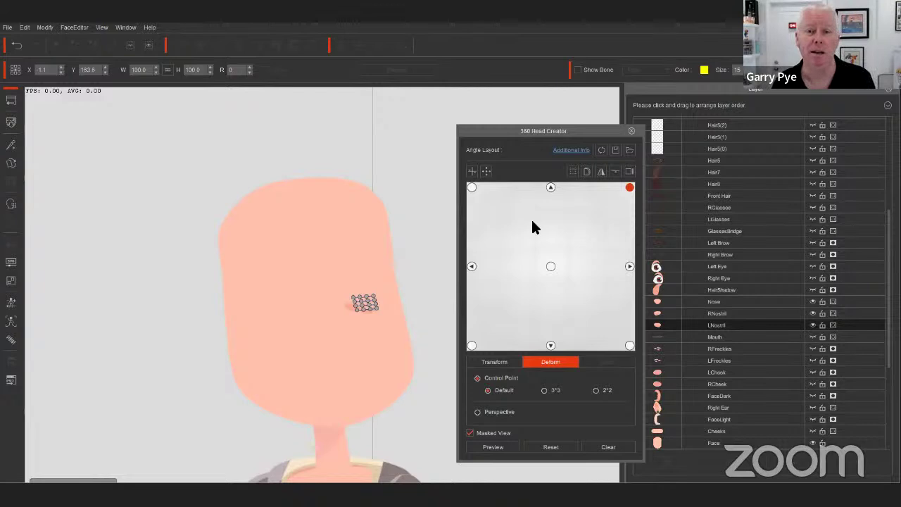
Step: Preview the face and nose rotation, add the visible Right Eye and Left Eye layers, and preview the head's rotation with them
{"action": "left_click", "coordinate": [512, 447]}
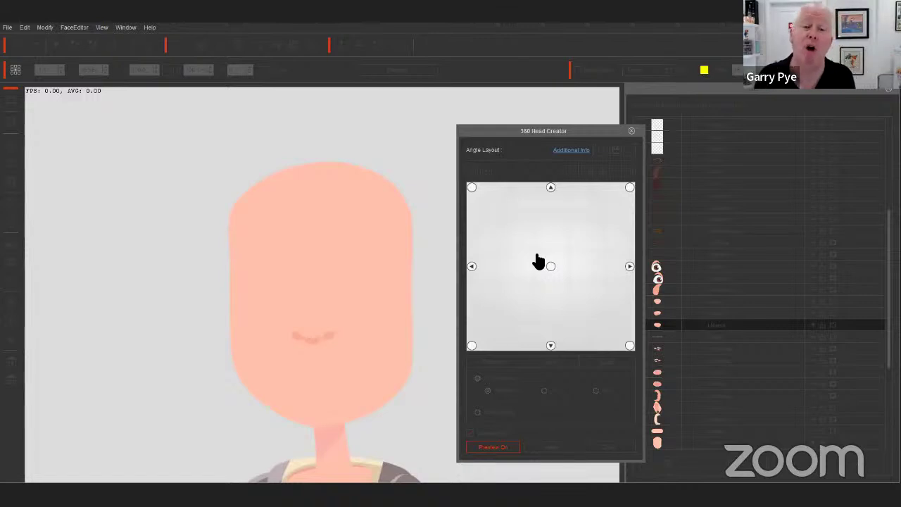
{"action": "left_click_drag", "start_coordinate": [538, 262], "coordinate": [503, 401]}
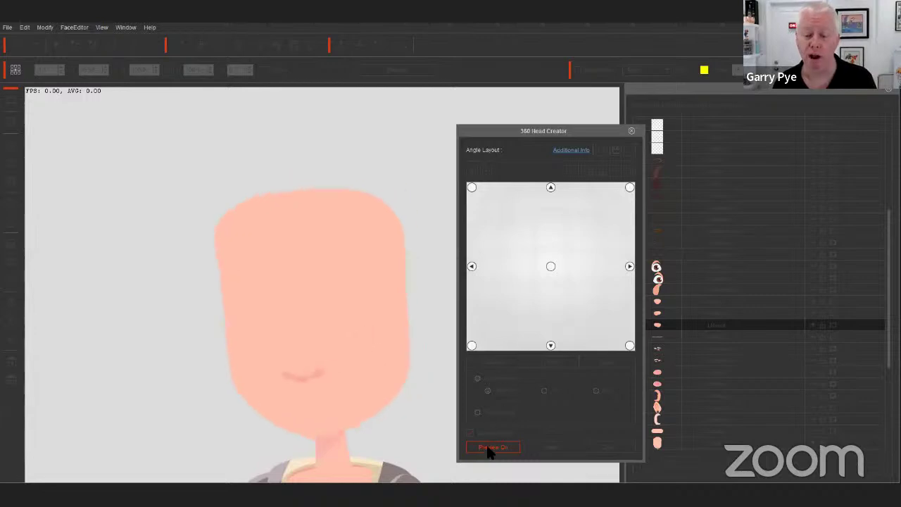
{"action": "left_click", "coordinate": [812, 279]}
{"action": "left_click", "coordinate": [812, 266]}
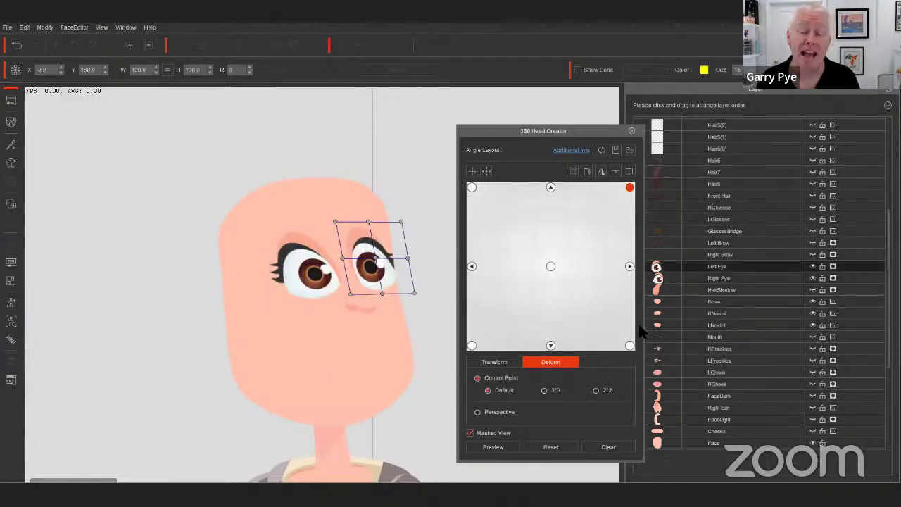
{"action": "left_click", "coordinate": [508, 446]}
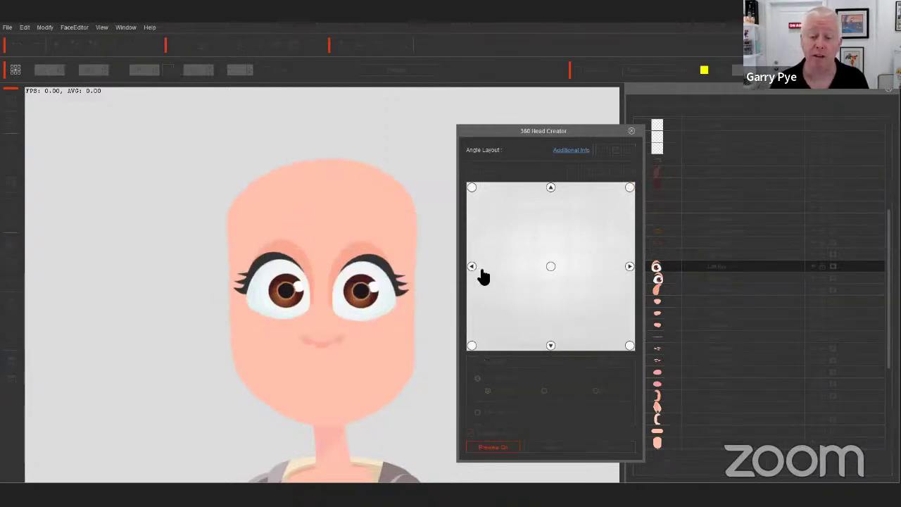
{"action": "left_click_drag", "start_coordinate": [483, 274], "coordinate": [553, 253]}
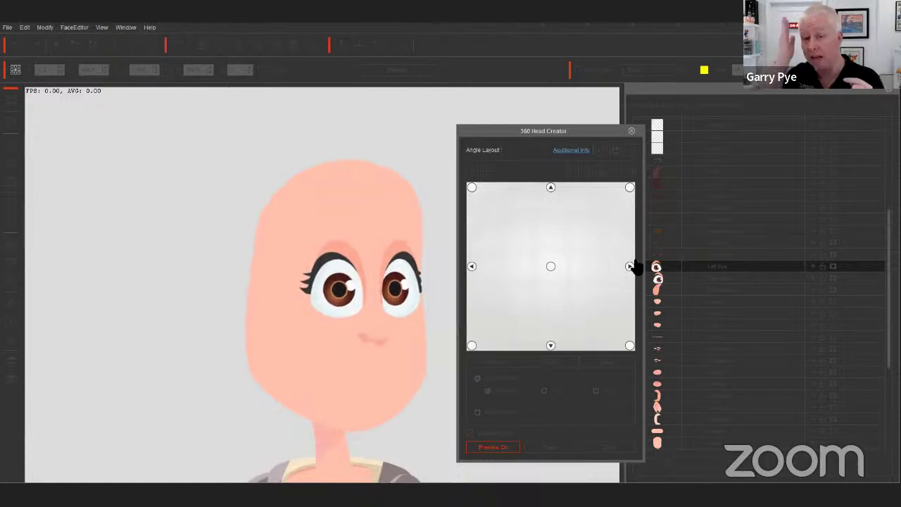
{"action": "left_click", "coordinate": [509, 447]}
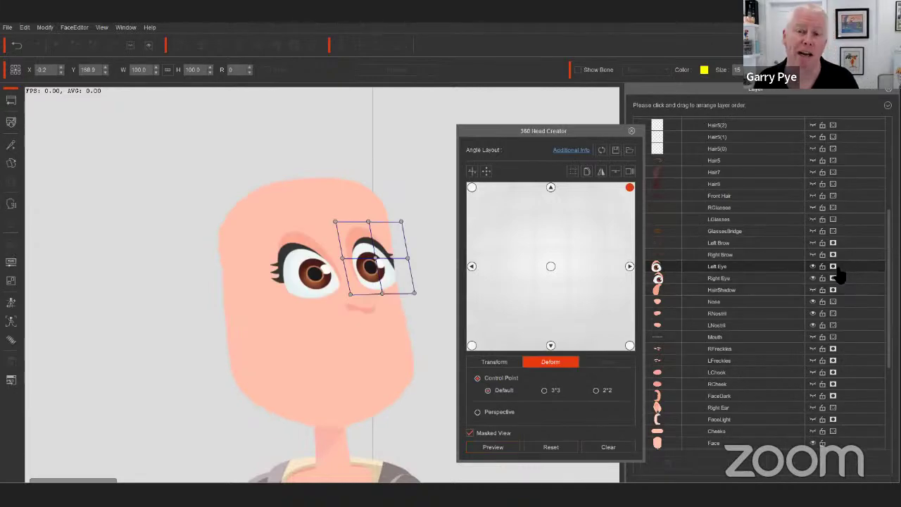
Step: At the right-facing angle, turn off the mask on the Left Eye layer and preview the head's rotation
{"action": "left_click", "coordinate": [628, 266]}
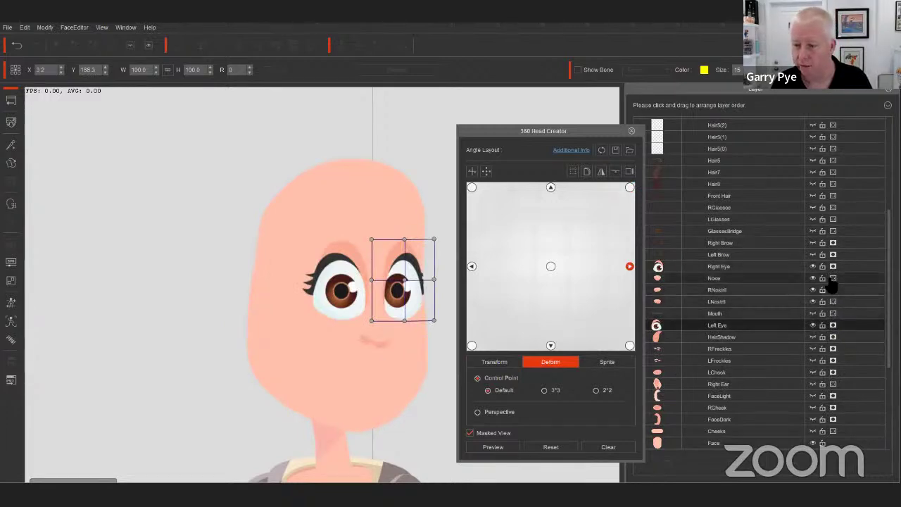
{"action": "scroll", "coordinate": [826, 318], "scroll_direction": "down", "scroll_amount": 1}
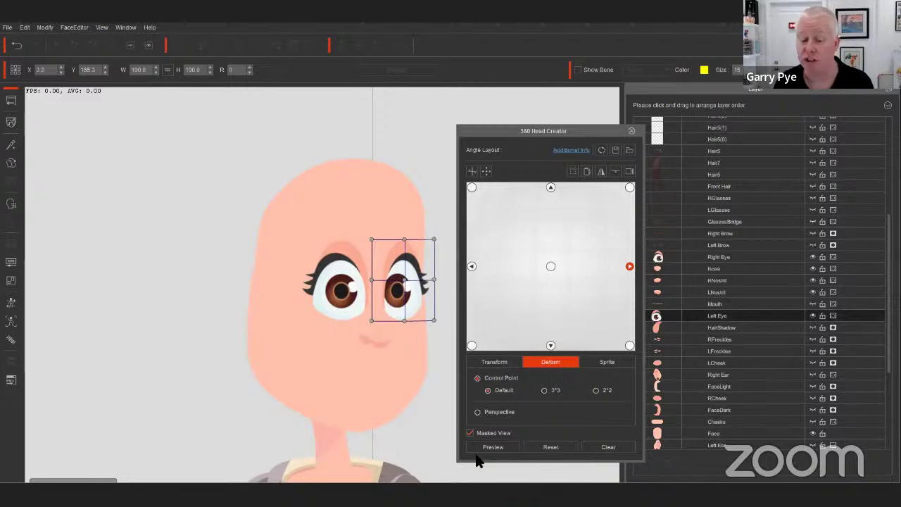
{"action": "left_click", "coordinate": [499, 446]}
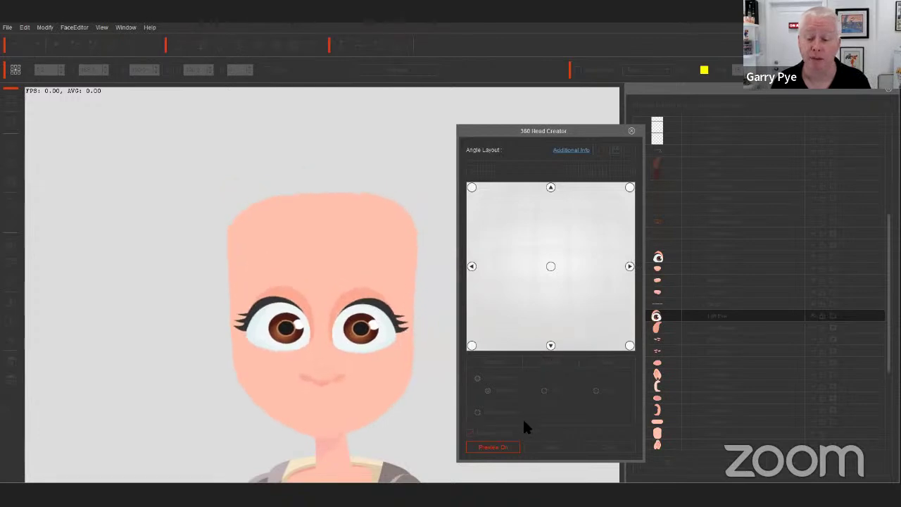
{"action": "left_click", "coordinate": [499, 446]}
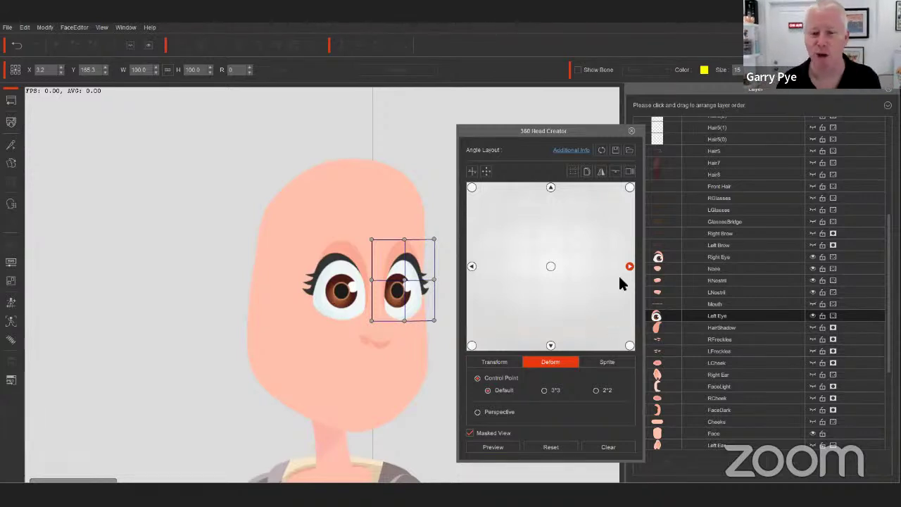
Step: Return to the front angle and show all layers of the Talking Head again
{"action": "left_click", "coordinate": [551, 265]}
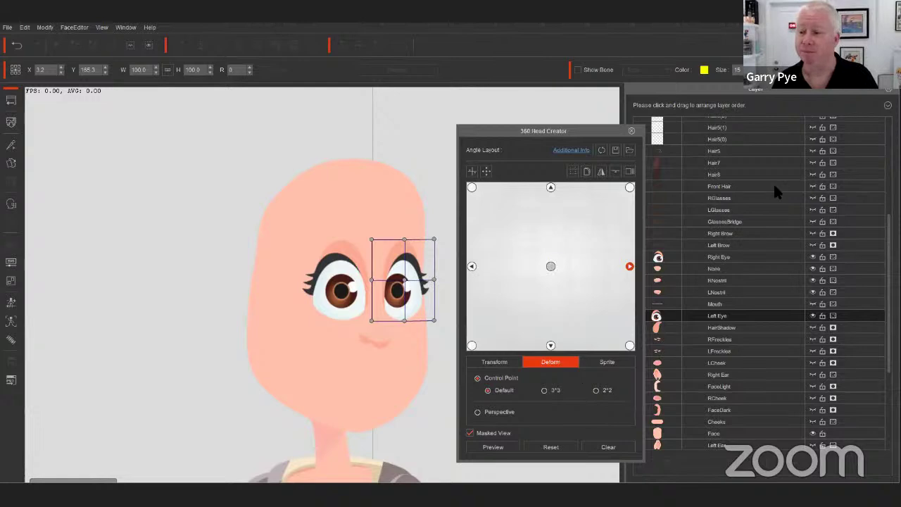
{"action": "scroll", "coordinate": [804, 210], "scroll_direction": "up", "scroll_amount": 1}
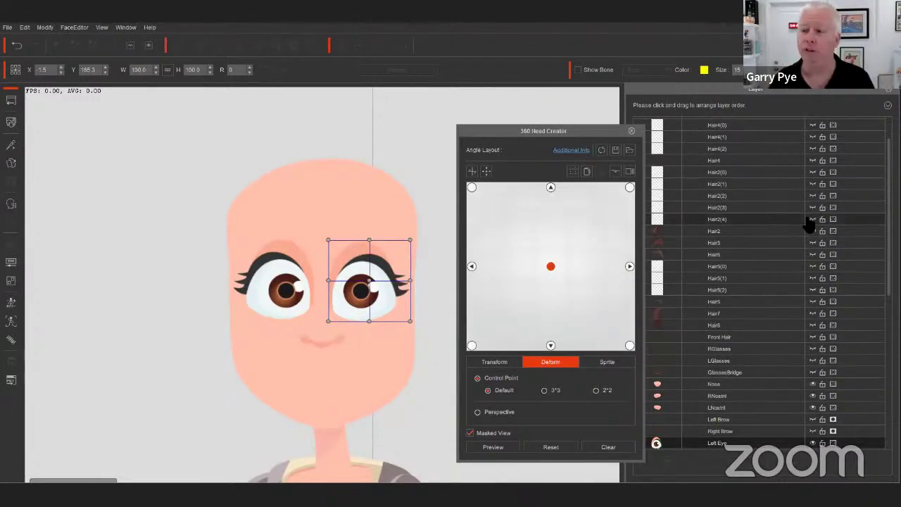
{"action": "scroll", "coordinate": [816, 204], "scroll_direction": "up", "scroll_amount": 1}
{"action": "left_click", "coordinate": [813, 142]}
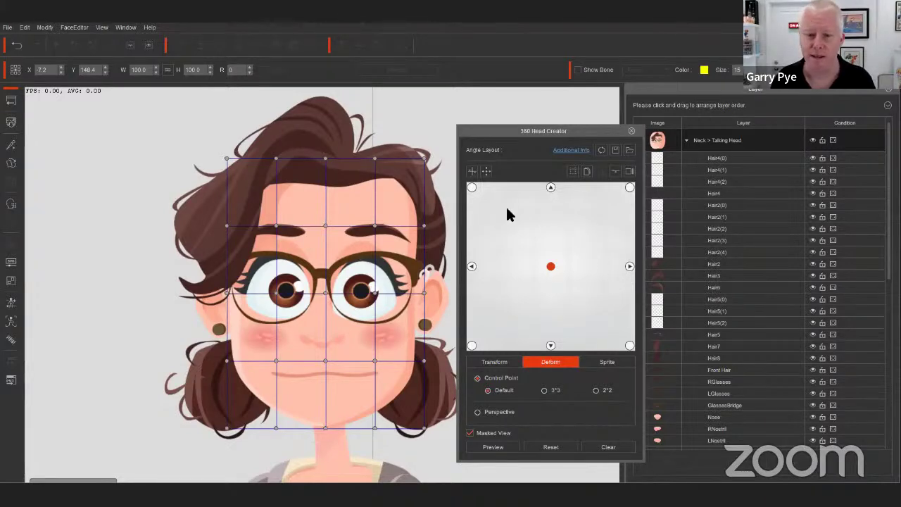
Step: Try maximum angles of 45, 39 and 40 for the right turn in Quick Head Turn Setup, look at the up direction, and cancel
{"action": "left_click", "coordinate": [471, 172]}
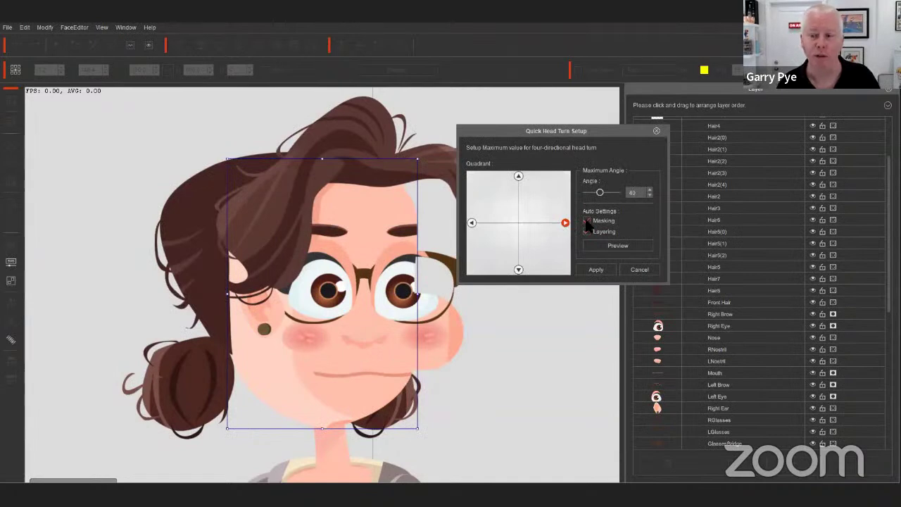
{"action": "mouse_move", "coordinate": [599, 194]}
{"action": "left_mouse_down"}
{"action": "mouse_move", "coordinate": [636, 192]}
{"action": "mouse_move", "coordinate": [591, 194]}
{"action": "mouse_move", "coordinate": [623, 195]}
{"action": "mouse_move", "coordinate": [601, 194]}
{"action": "left_mouse_up"}
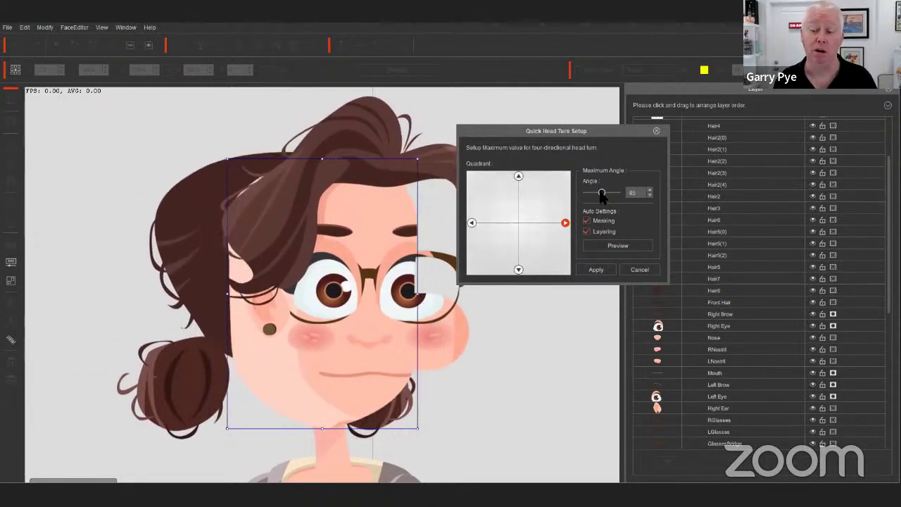
{"action": "double_click", "coordinate": [633, 193]}
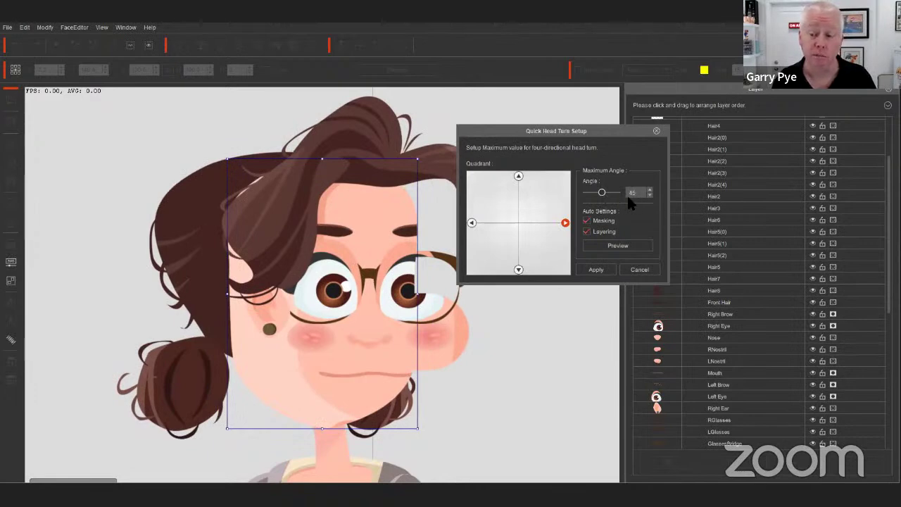
{"action": "left_click", "coordinate": [648, 195]}
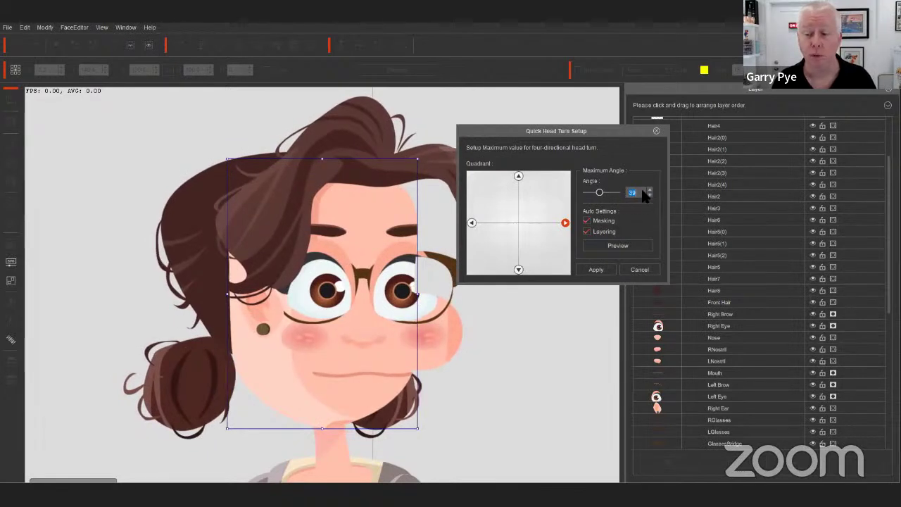
{"action": "left_click", "coordinate": [648, 190]}
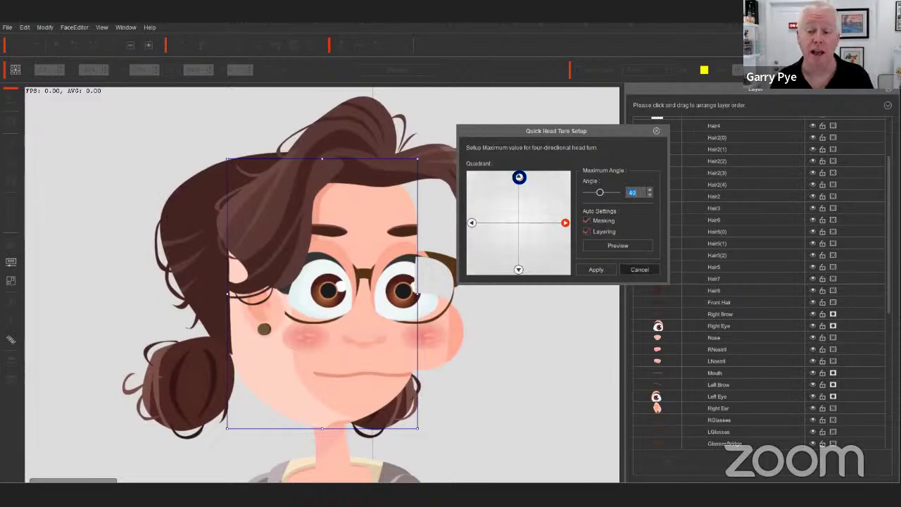
{"action": "left_click", "coordinate": [518, 176]}
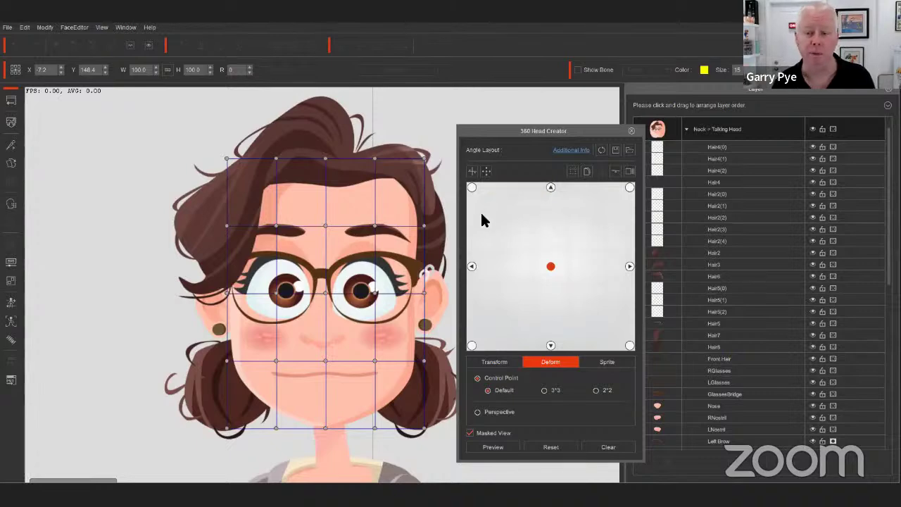
Step: Add two extra angle points to the layout: one between upper-left and up, and one between upper-left and front
{"action": "left_click", "coordinate": [471, 187]}
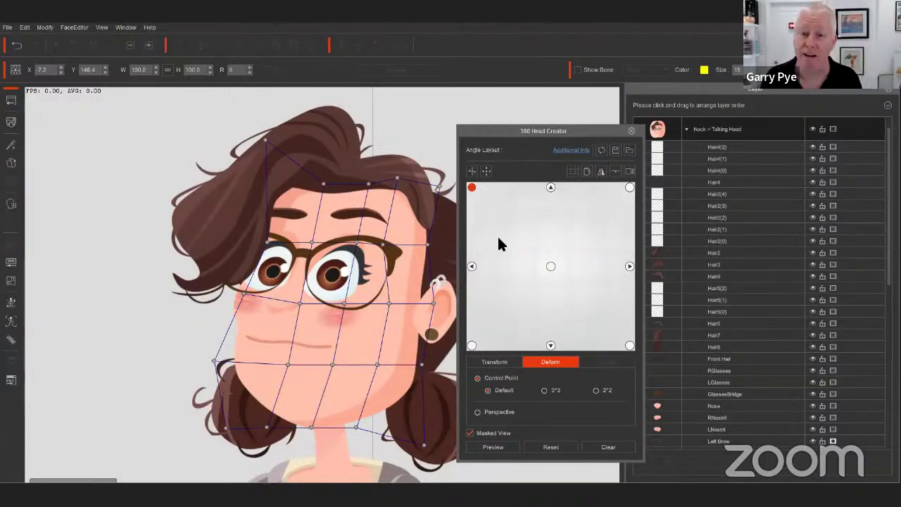
{"action": "left_click", "coordinate": [489, 174]}
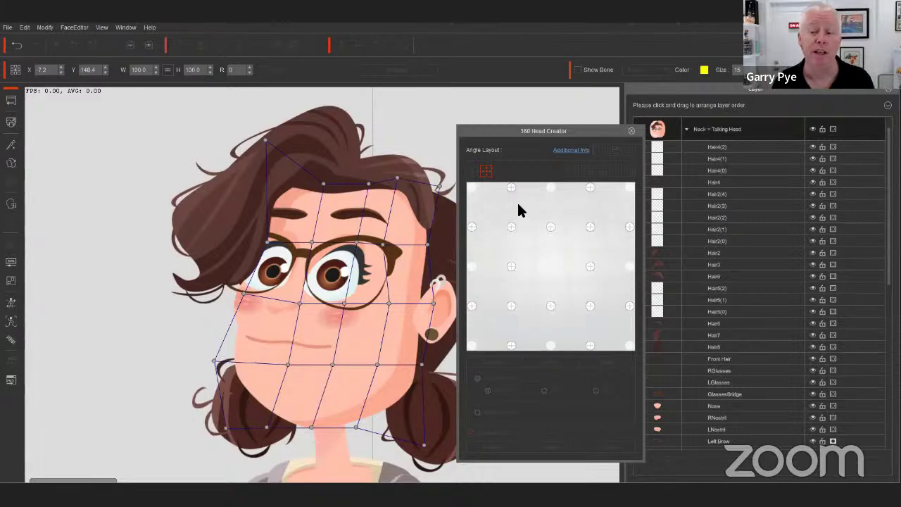
{"action": "left_click", "coordinate": [511, 188]}
{"action": "left_click", "coordinate": [510, 227]}
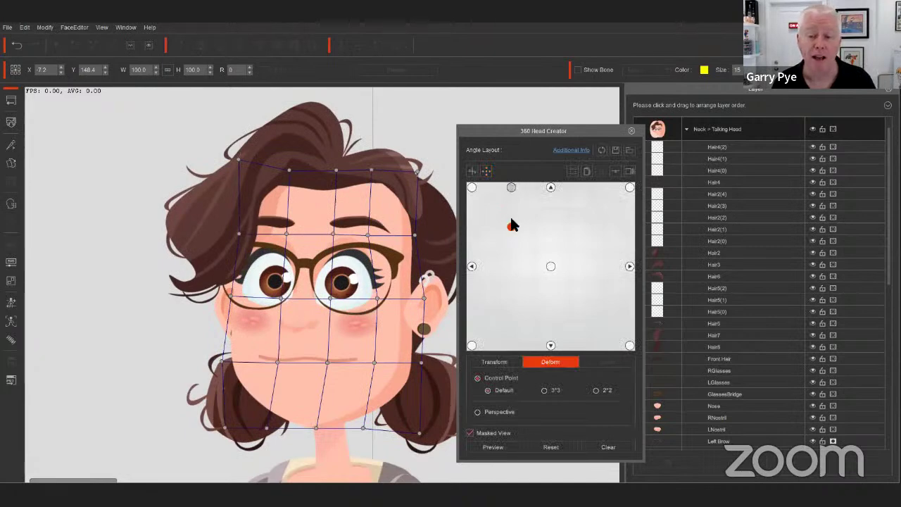
{"action": "key", "text": "ctrl+z"}
{"action": "key", "text": "ctrl+y"}
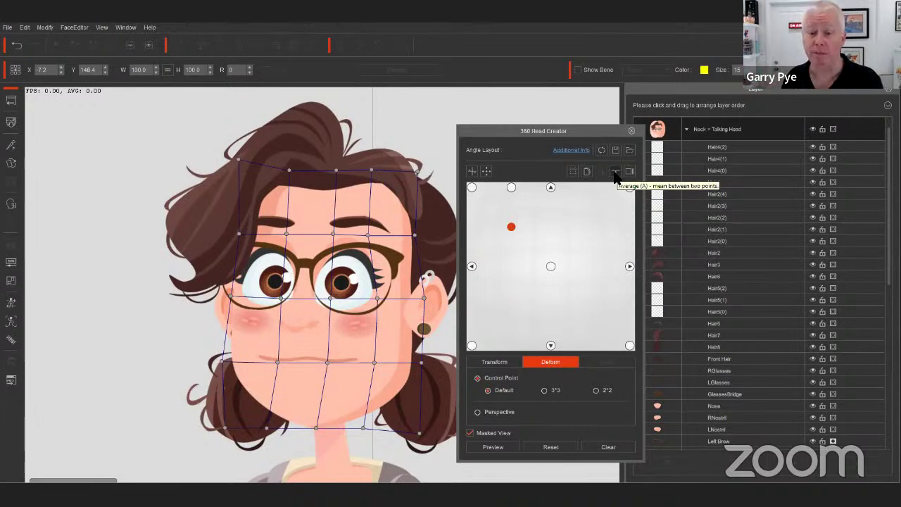
Step: At the added angle between upper-left and up, stretch the lower edge of LGlasses downward and preview the head's rotation
{"action": "left_click", "coordinate": [511, 188]}
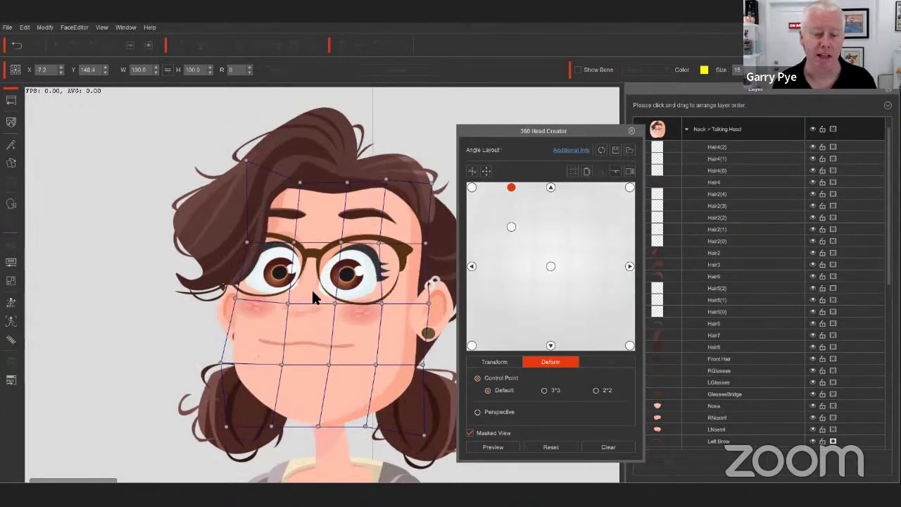
{"action": "left_click", "coordinate": [406, 262]}
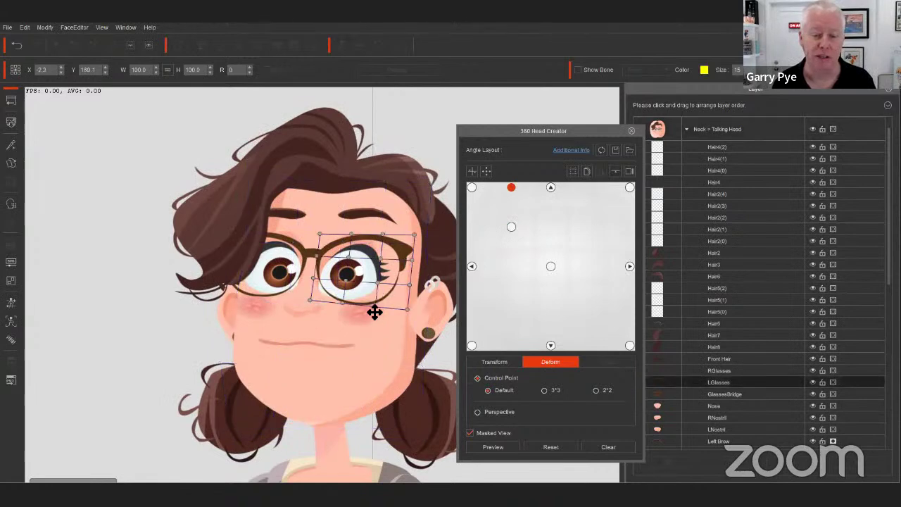
{"action": "left_click_drag", "start_coordinate": [374, 311], "coordinate": [352, 351]}
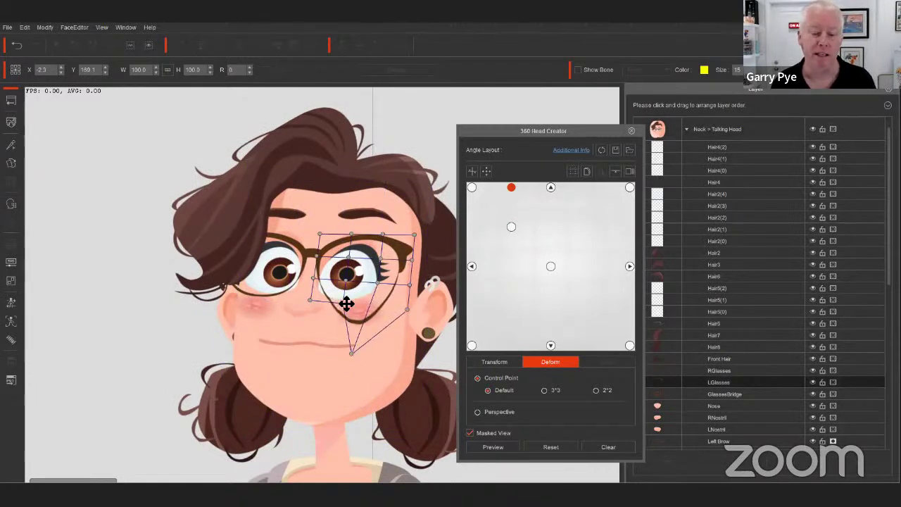
{"action": "left_click_drag", "start_coordinate": [342, 302], "coordinate": [311, 335]}
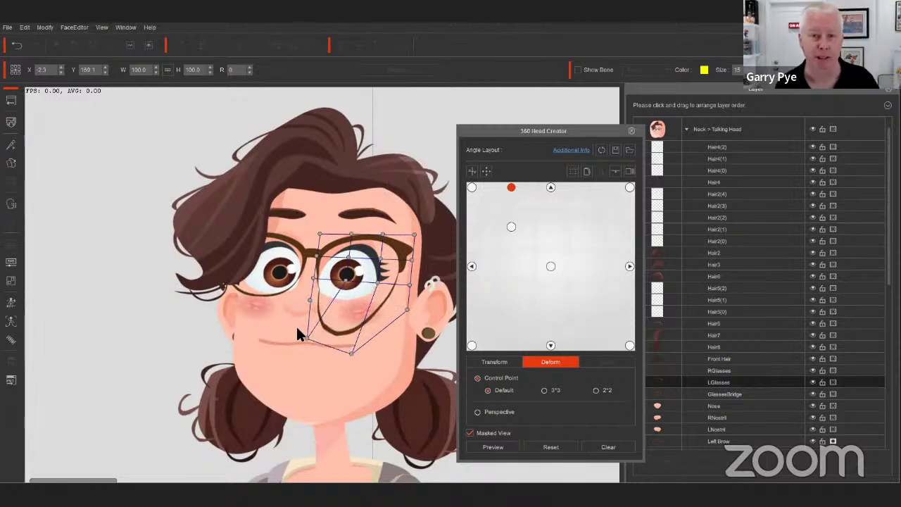
{"action": "left_click", "coordinate": [493, 447]}
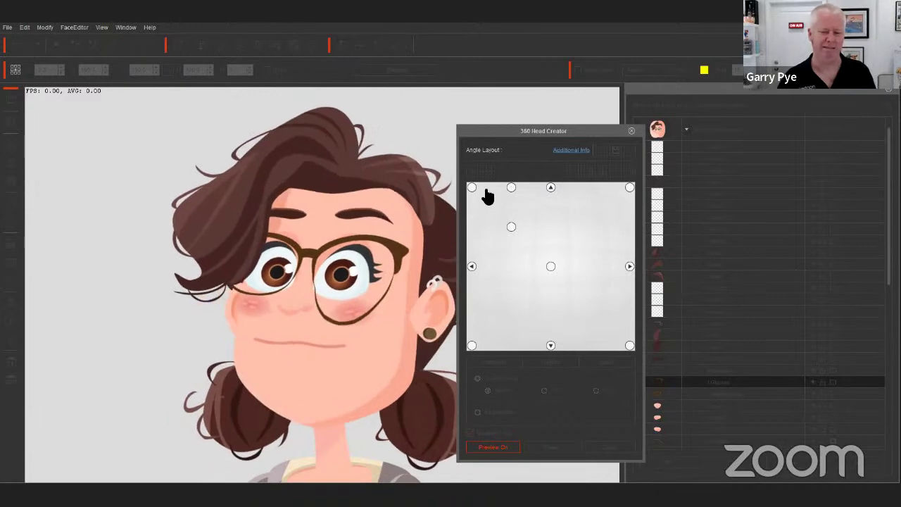
{"action": "left_click", "coordinate": [490, 448]}
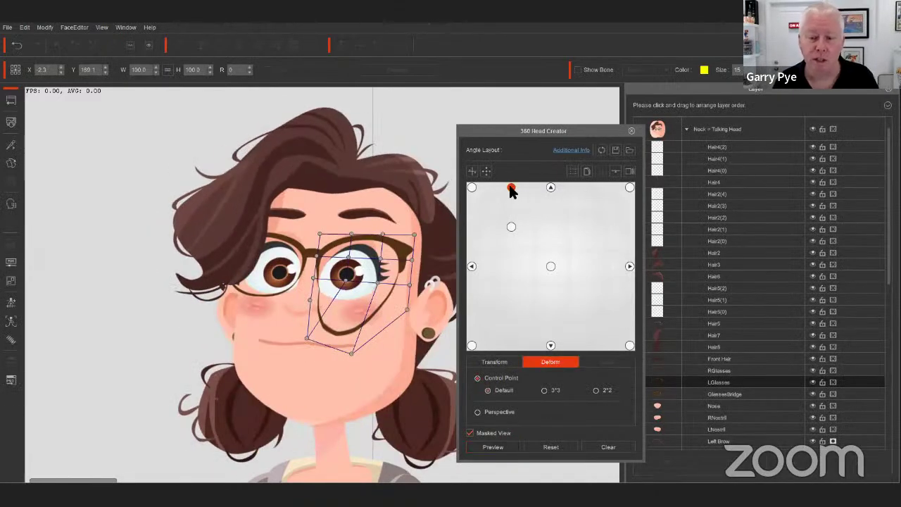
Step: Average the LGlasses deformation at the added angle from the up and upper-left angles, and preview the head's rotation
{"action": "left_click", "coordinate": [615, 171]}
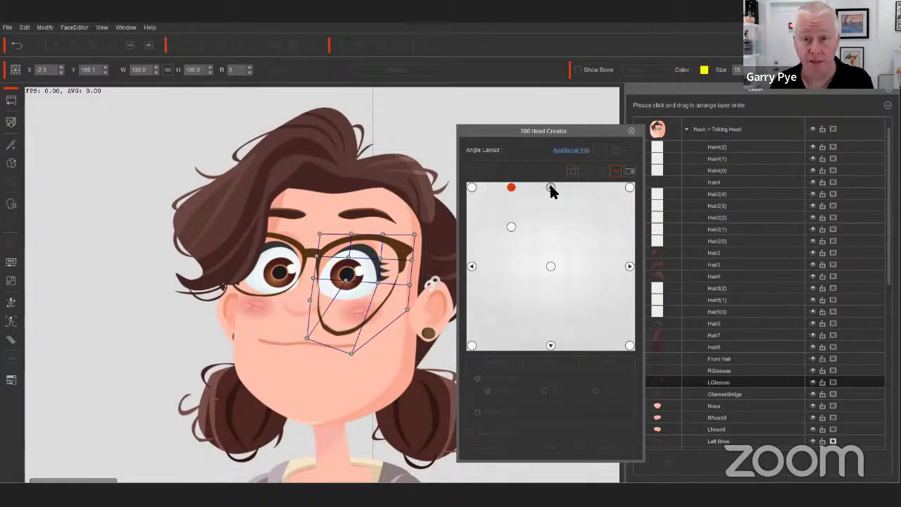
{"action": "left_click", "coordinate": [551, 187]}
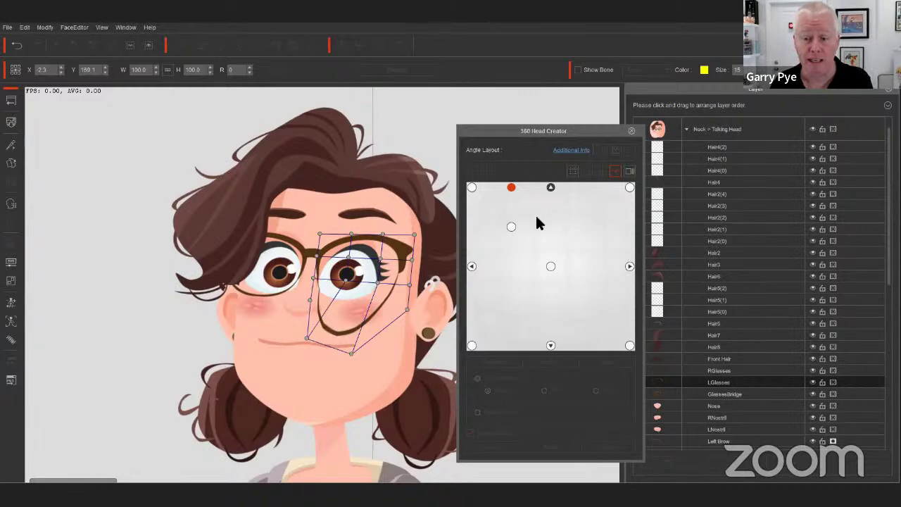
{"action": "left_click", "coordinate": [472, 188]}
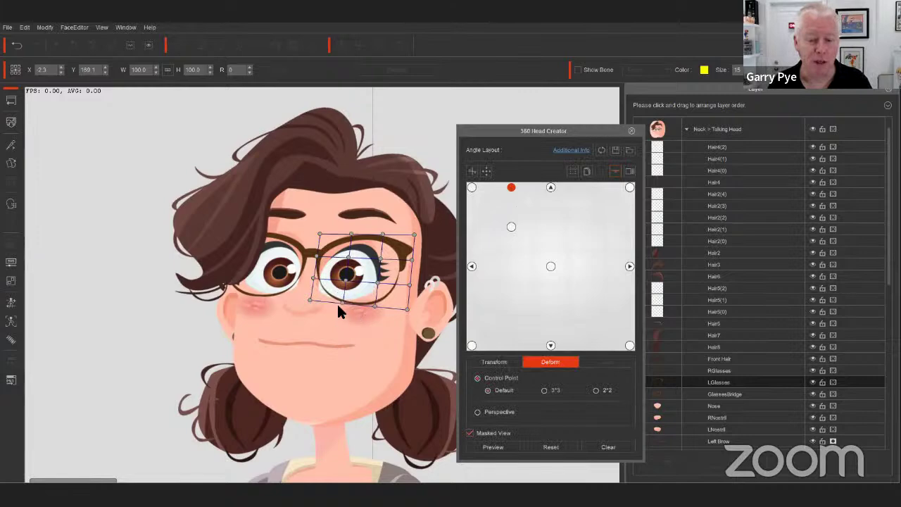
{"action": "left_click", "coordinate": [501, 447]}
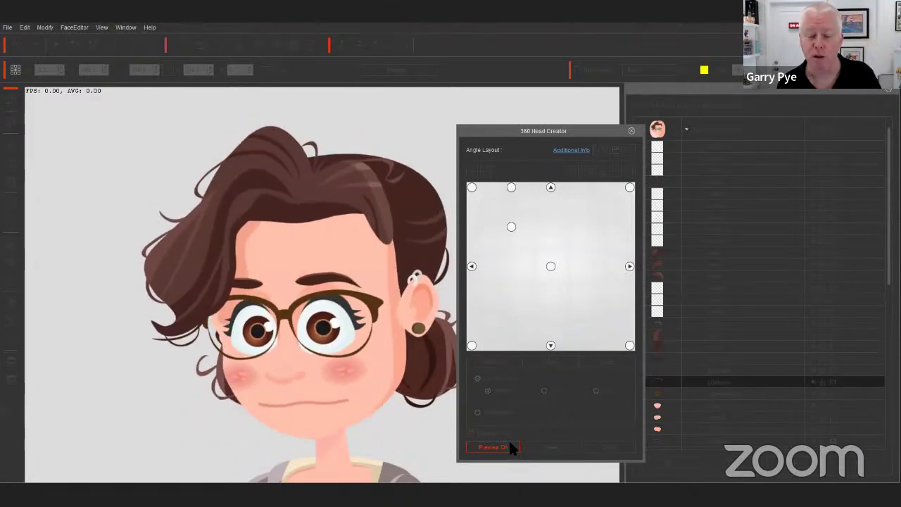
{"action": "left_click", "coordinate": [555, 311]}
Step: Remove the two extra angle points from the angle layout, accepting that the head turn settings are overwritten
{"action": "left_click", "coordinate": [487, 171]}
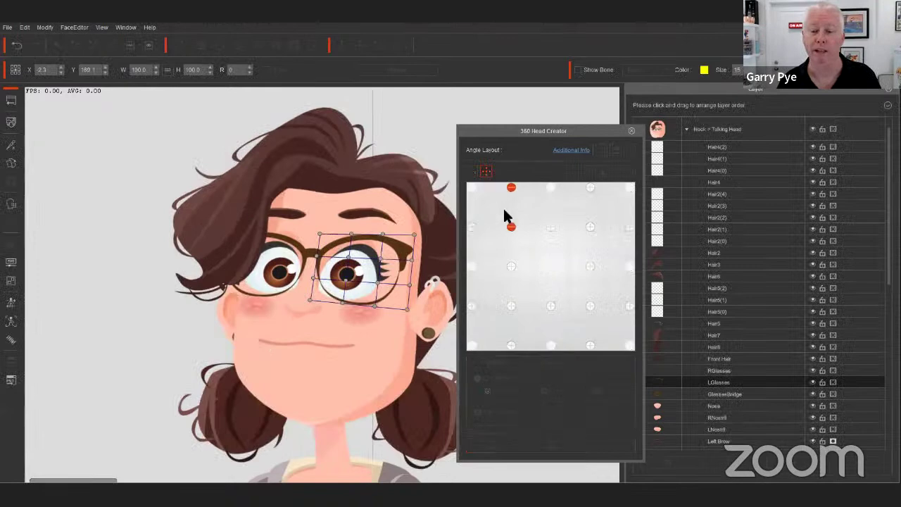
{"action": "left_click", "coordinate": [511, 226]}
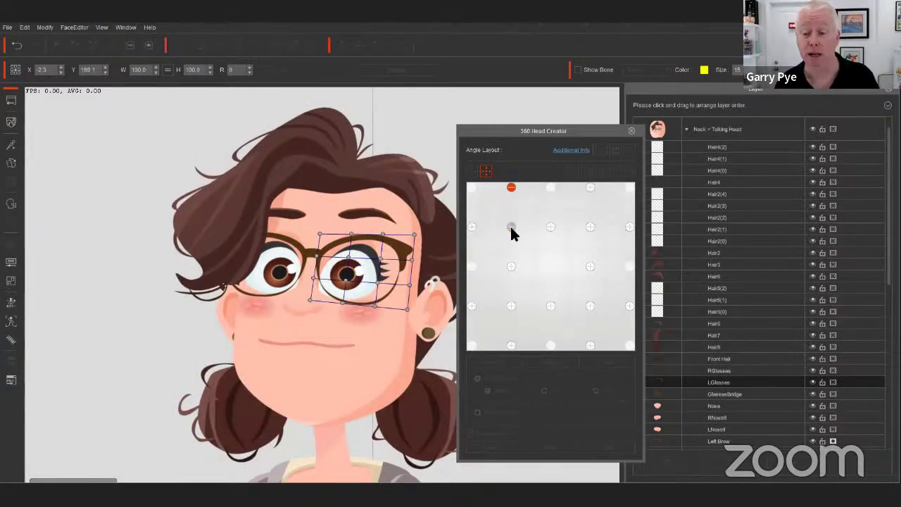
{"action": "left_click", "coordinate": [539, 225]}
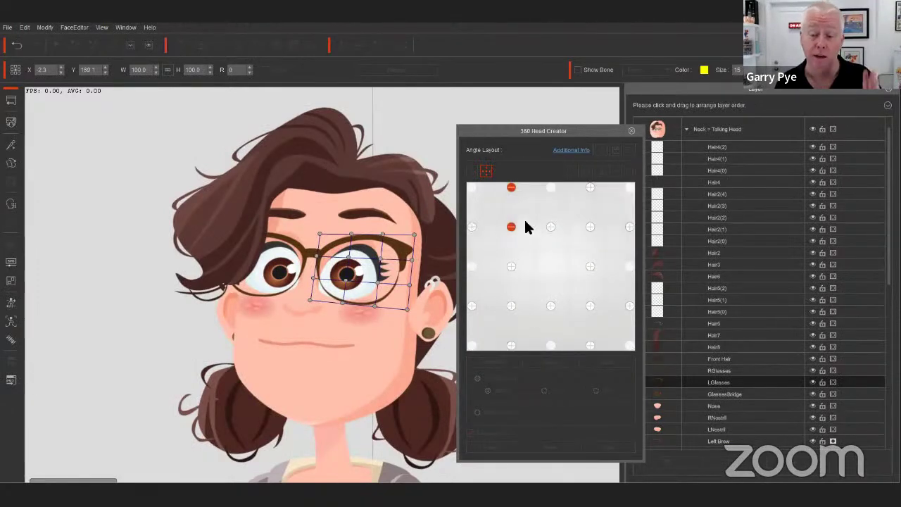
{"action": "left_click", "coordinate": [511, 226]}
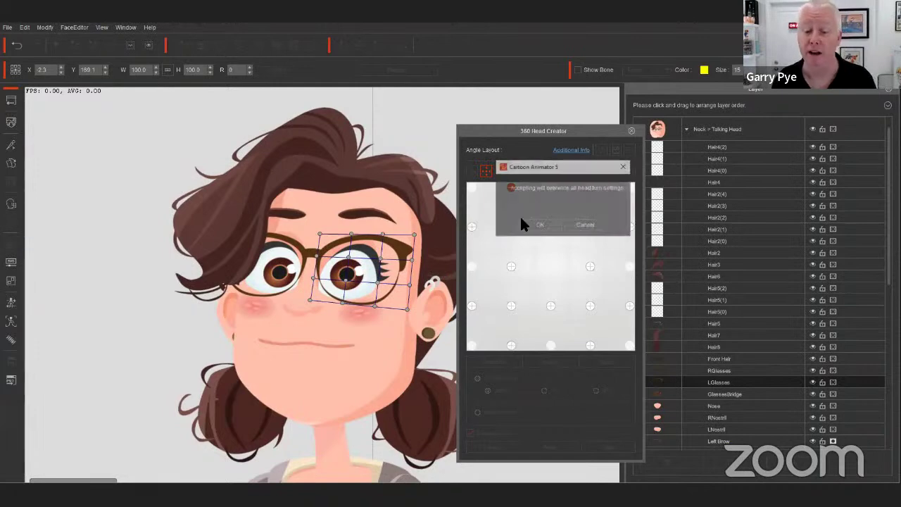
{"action": "left_click", "coordinate": [536, 226]}
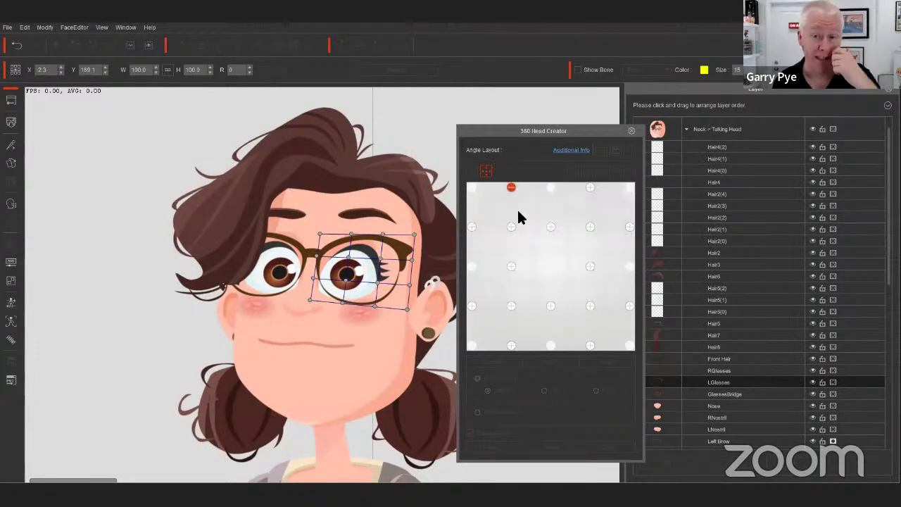
{"action": "left_click", "coordinate": [487, 172]}
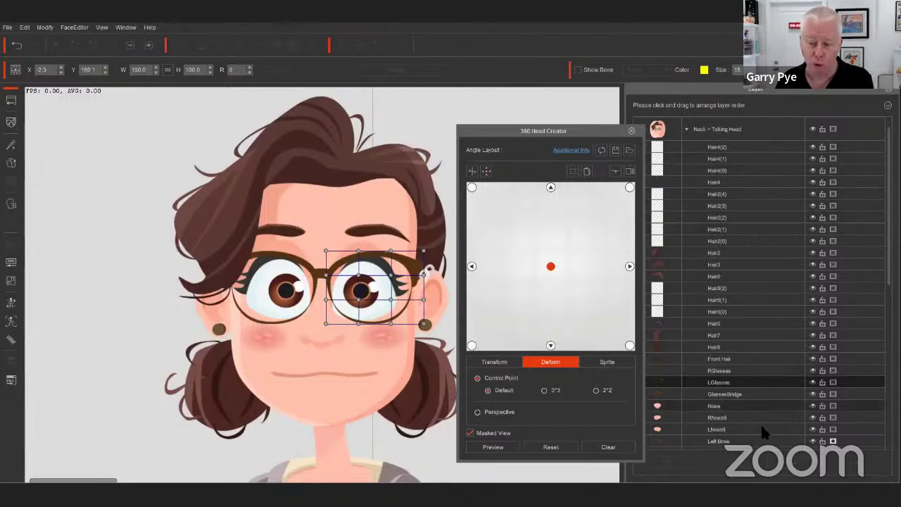
Step: Compare how the right ear is layered at the right, left and front head angles
{"action": "left_click", "coordinate": [629, 267]}
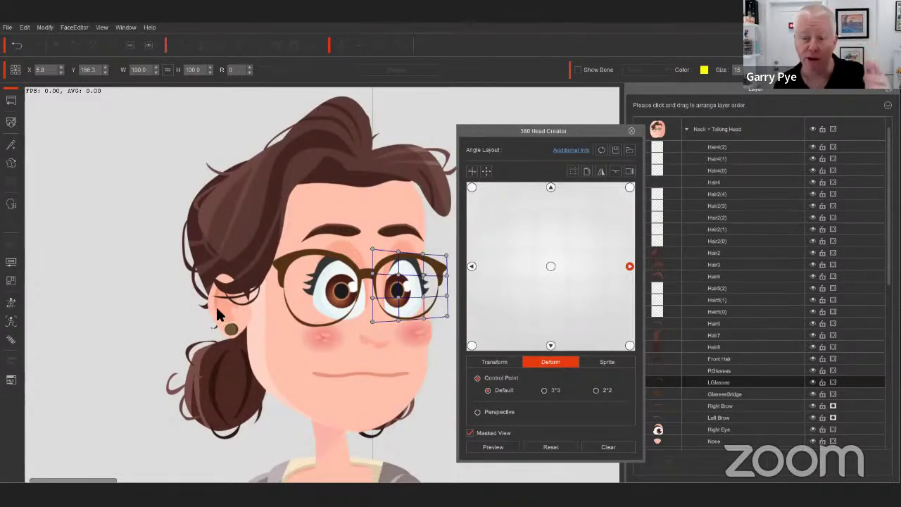
{"action": "left_click", "coordinate": [470, 266]}
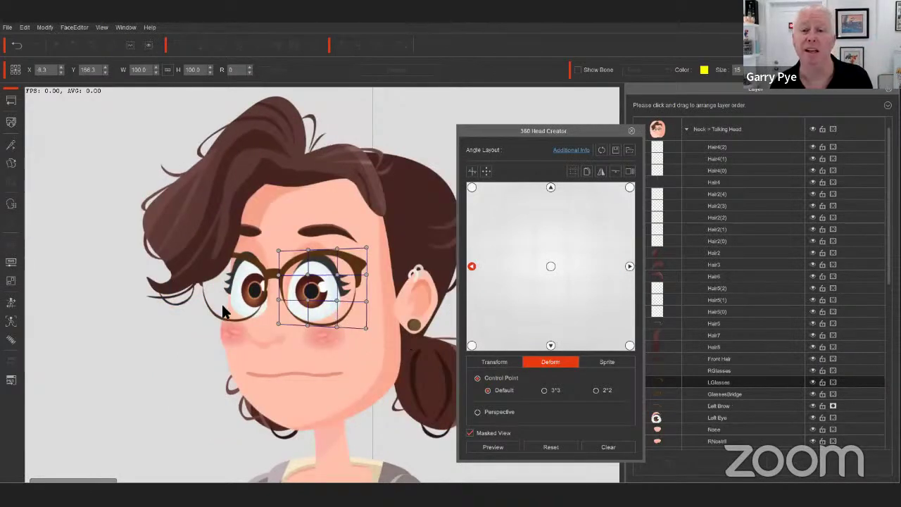
{"action": "left_click", "coordinate": [550, 267]}
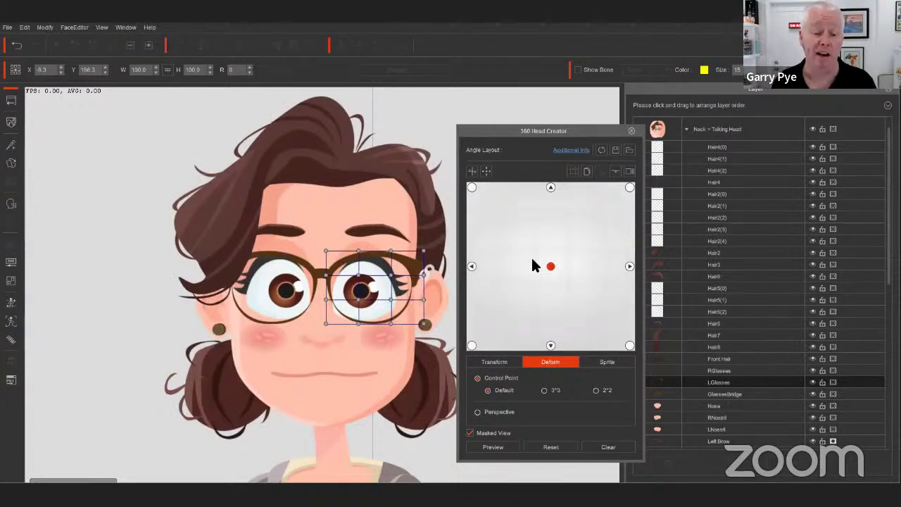
Step: Show the layer-order ranges, move the boundary between the front and right angles outward, and preview the head's rotation
{"action": "left_click", "coordinate": [572, 171]}
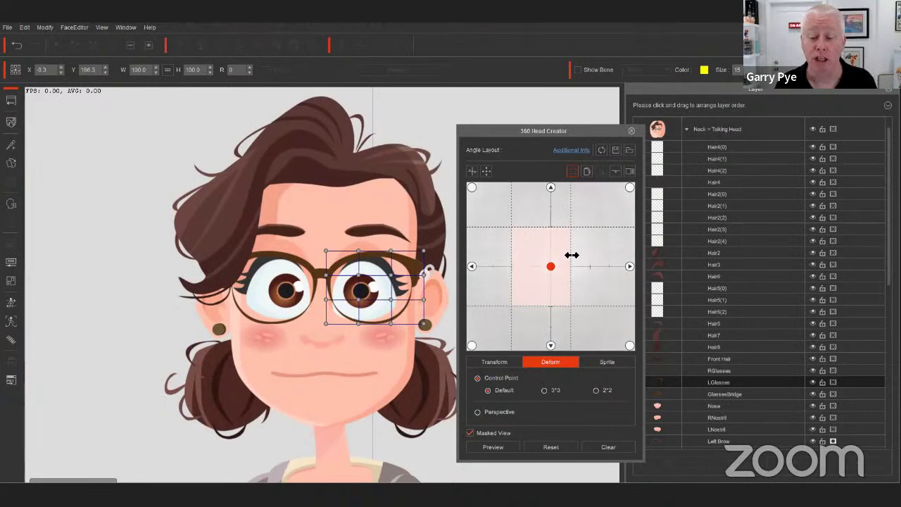
{"action": "left_click_drag", "start_coordinate": [571, 255], "coordinate": [587, 259]}
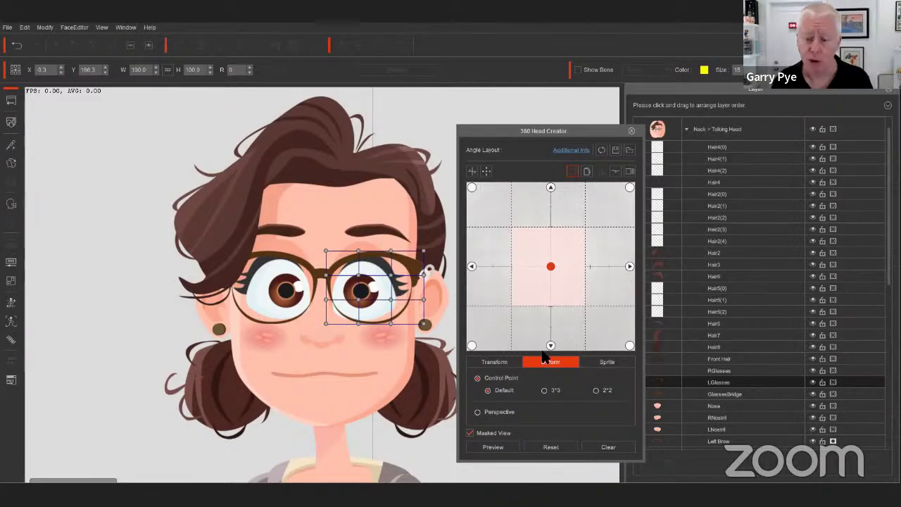
{"action": "left_click", "coordinate": [493, 446]}
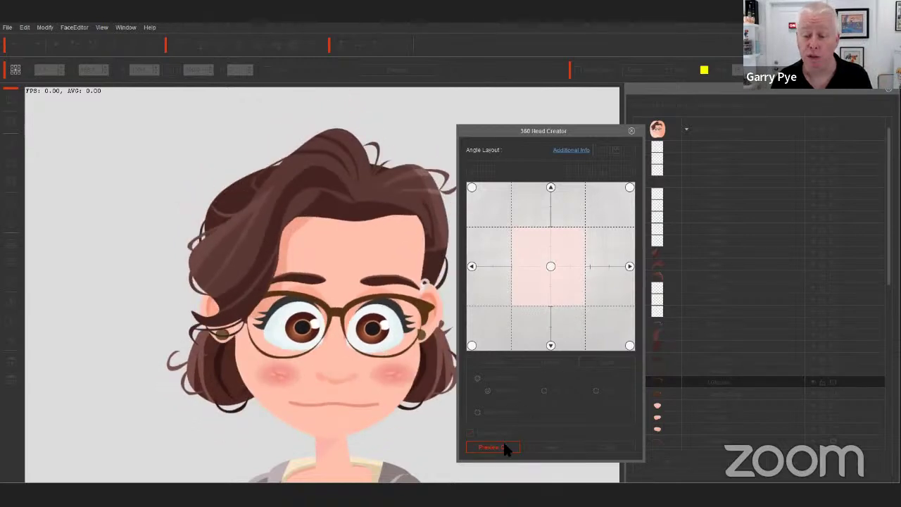
{"action": "left_click", "coordinate": [504, 447]}
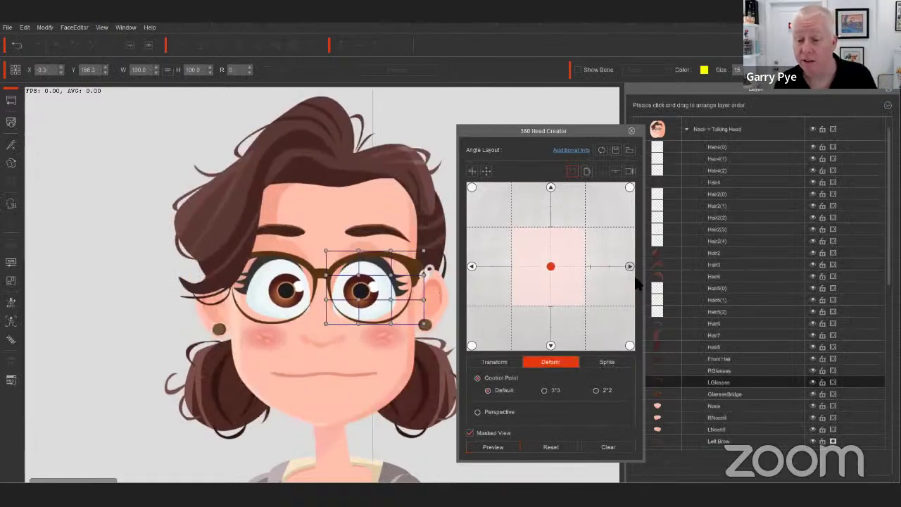
Step: Compare the layer order at the front and right angles, down to the ear and face layers
{"action": "left_click", "coordinate": [629, 266]}
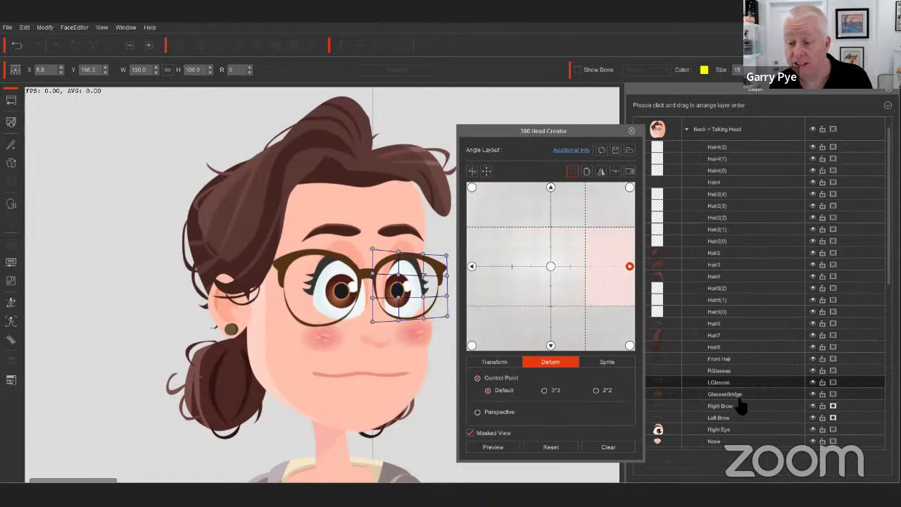
{"action": "left_click", "coordinate": [551, 268]}
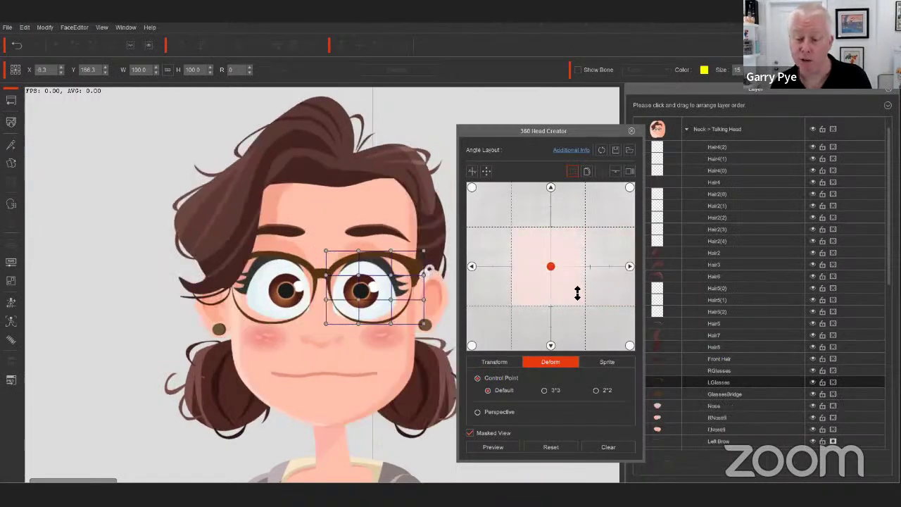
{"action": "scroll", "coordinate": [732, 408], "scroll_direction": "down", "scroll_amount": 3}
{"action": "scroll", "coordinate": [732, 411], "scroll_direction": "down", "scroll_amount": 5}
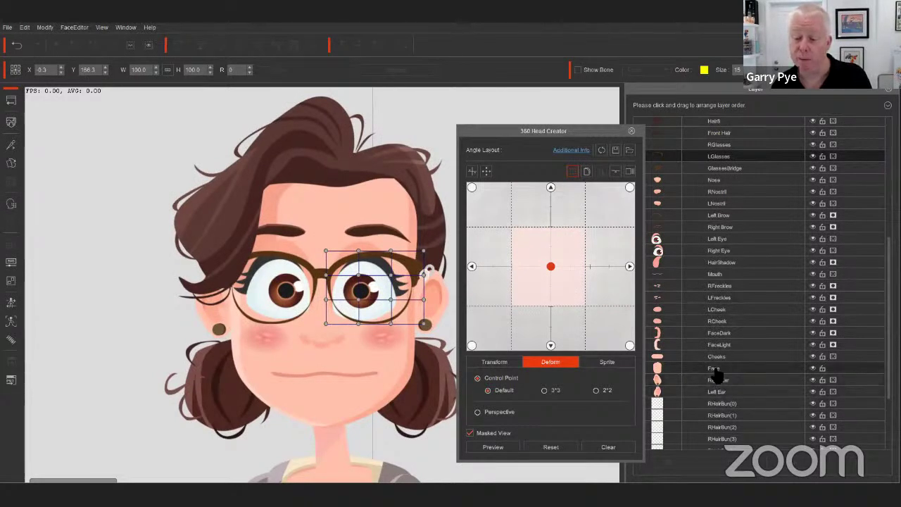
{"action": "left_click", "coordinate": [628, 266]}
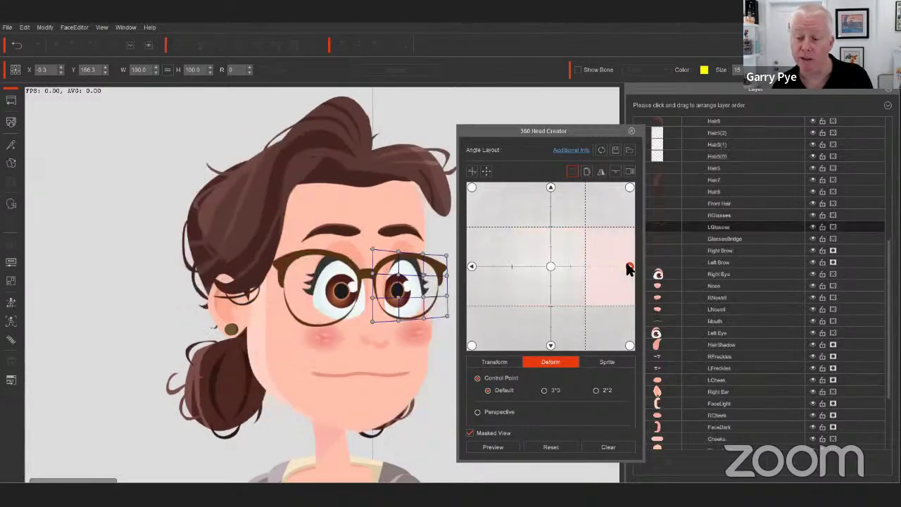
{"action": "scroll", "coordinate": [708, 394], "scroll_direction": "down", "scroll_amount": 2}
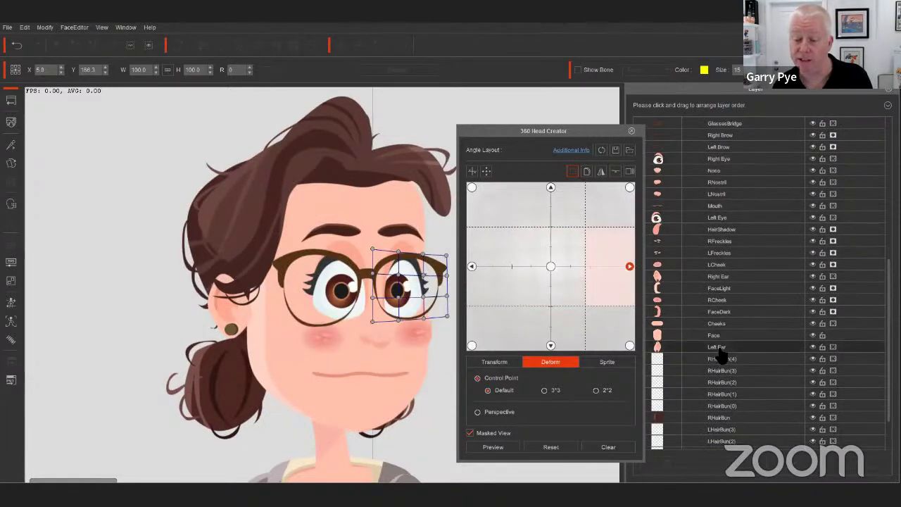
{"action": "scroll", "coordinate": [716, 353], "scroll_direction": "down", "scroll_amount": 2}
{"action": "left_click_drag", "start_coordinate": [719, 314], "coordinate": [699, 301]}
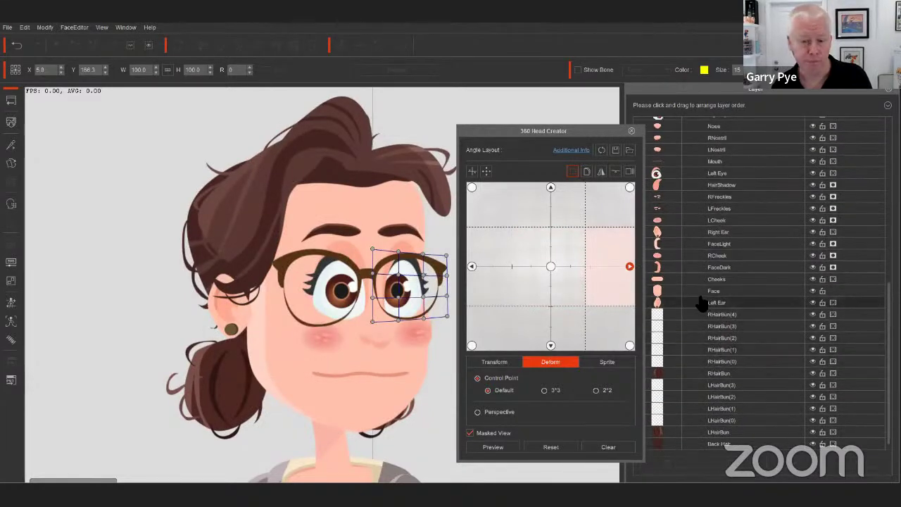
Step: Select Right Ear and compare its place in the layer order at the front and right angles, and hide the layer-order ranges
{"action": "left_click", "coordinate": [224, 325]}
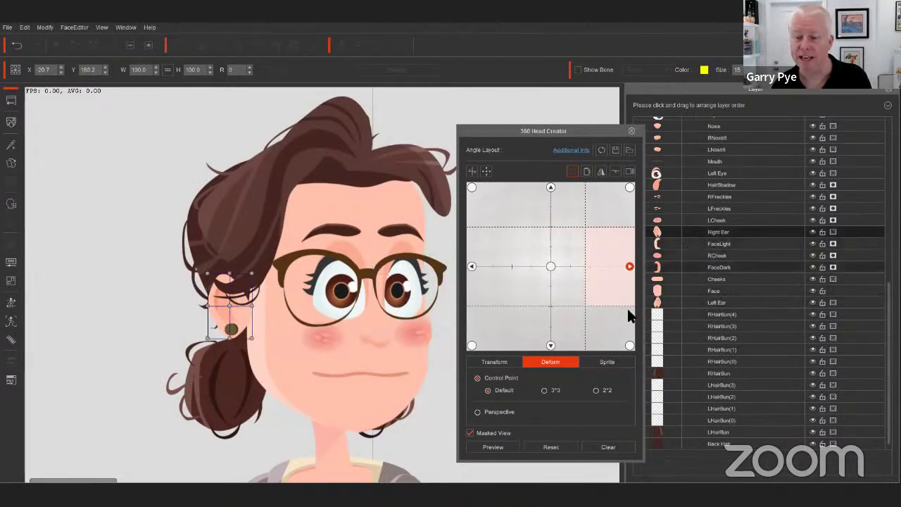
{"action": "left_click", "coordinate": [550, 266]}
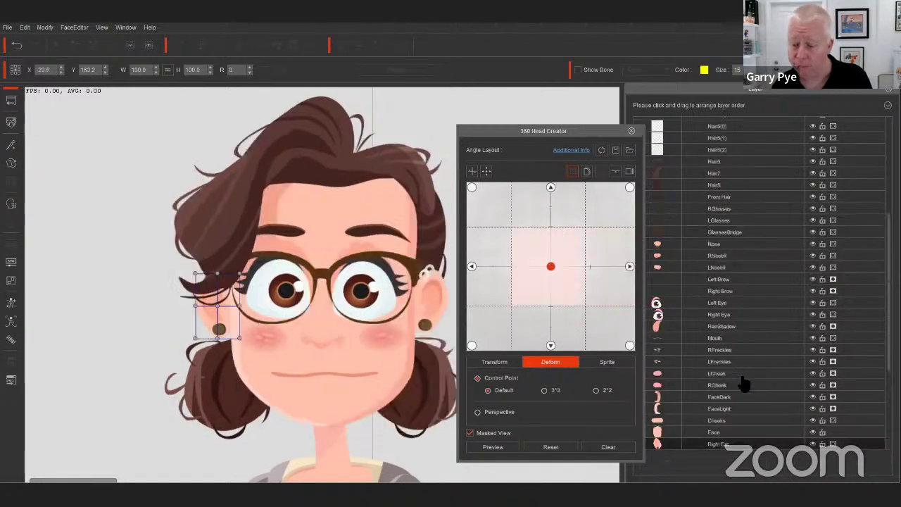
{"action": "left_click", "coordinate": [719, 350]}
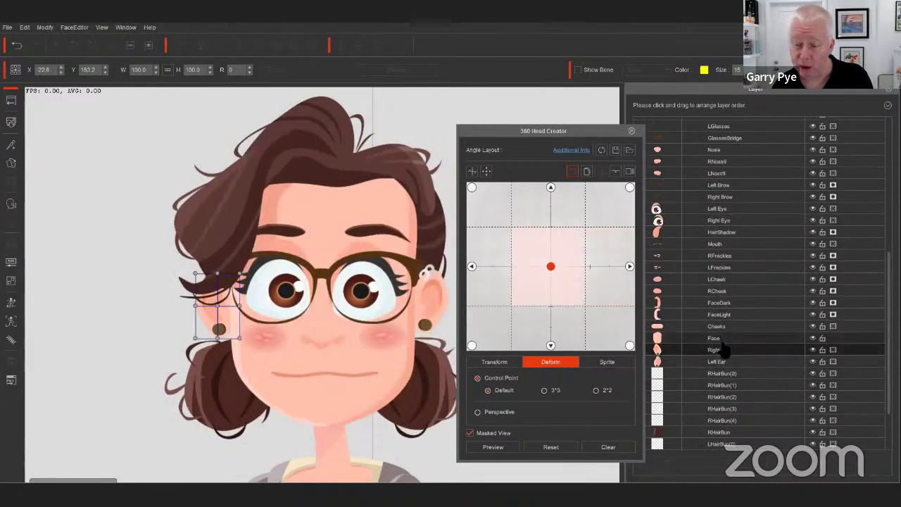
{"action": "left_click", "coordinate": [630, 267]}
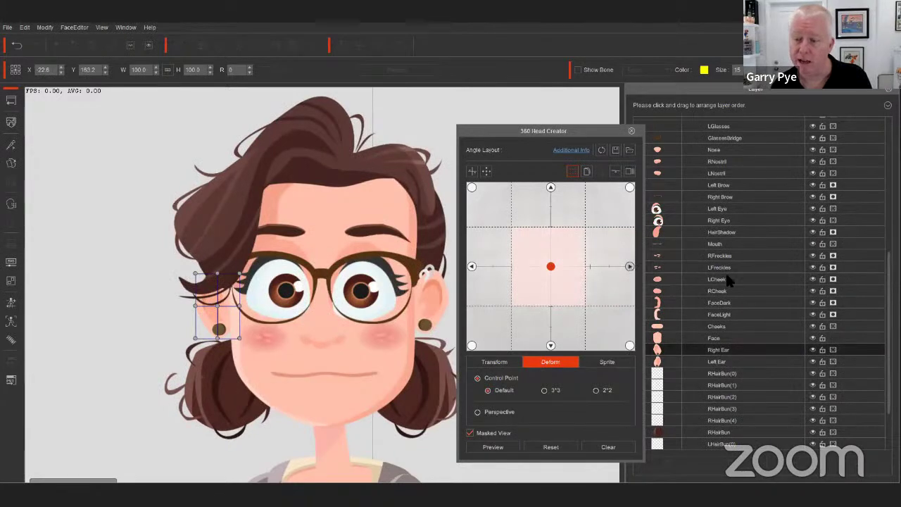
{"action": "scroll", "coordinate": [738, 388], "scroll_direction": "down", "scroll_amount": 2}
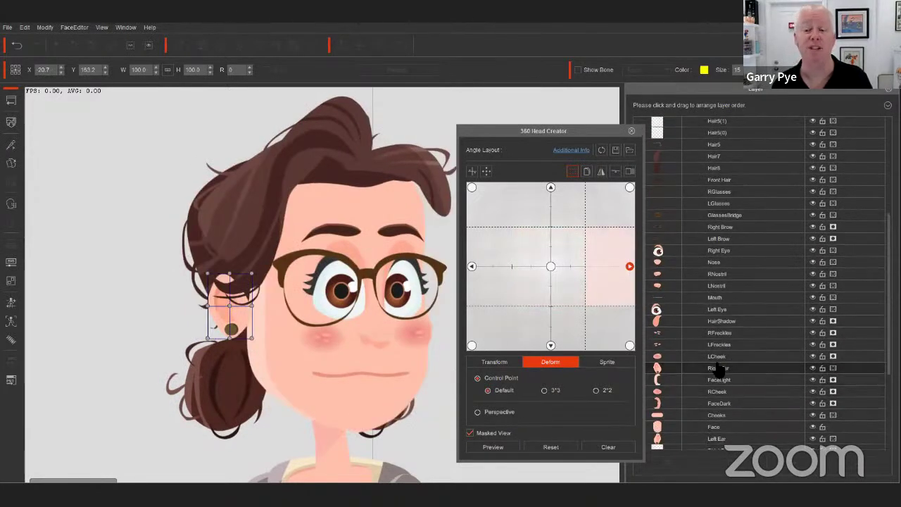
{"action": "left_click", "coordinate": [572, 172]}
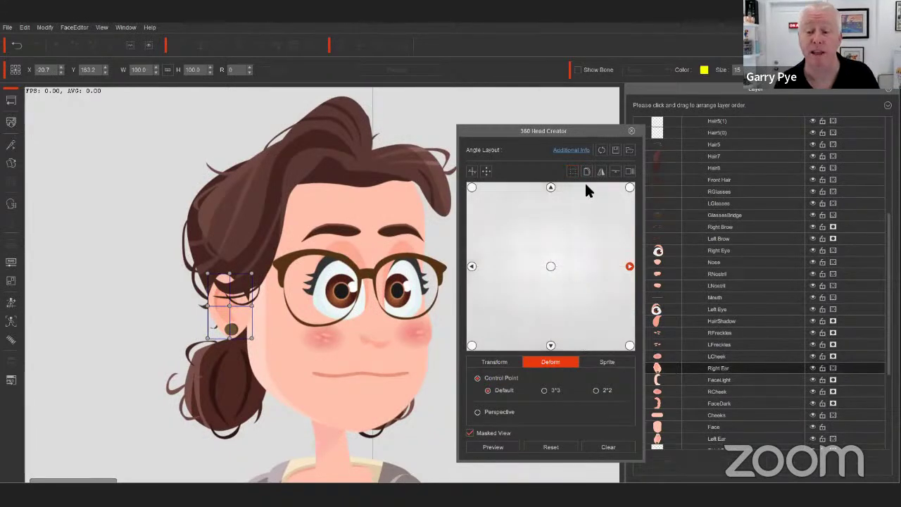
Step: Copy the head pose from the upper-right angle and paste it onto the left angle
{"action": "left_click", "coordinate": [585, 176]}
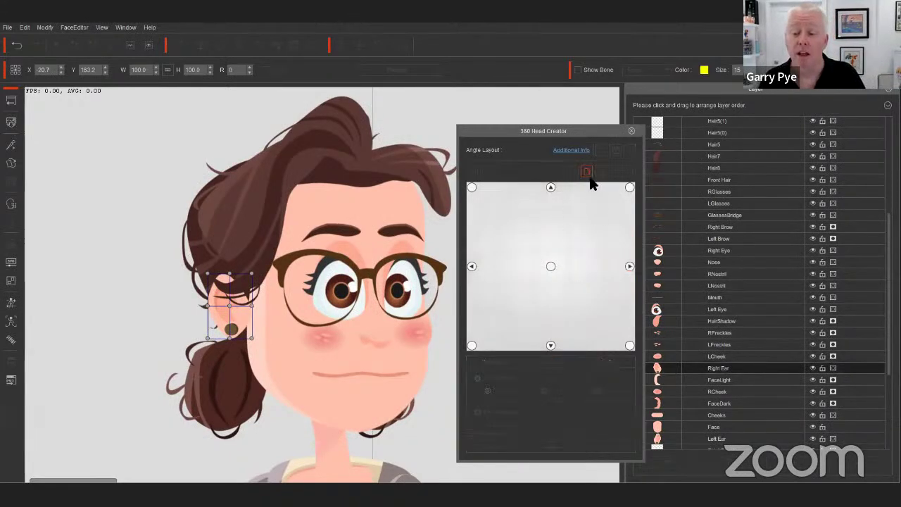
{"action": "left_click", "coordinate": [588, 173]}
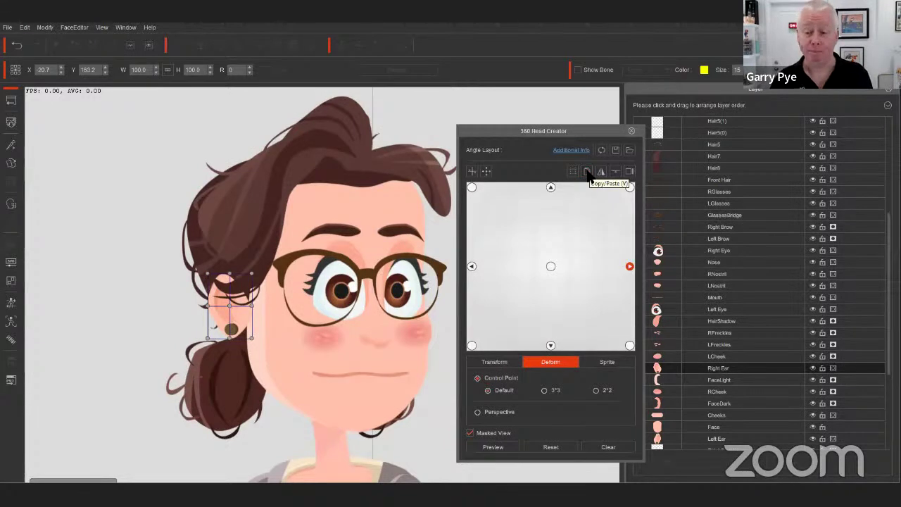
{"action": "left_click", "coordinate": [471, 267]}
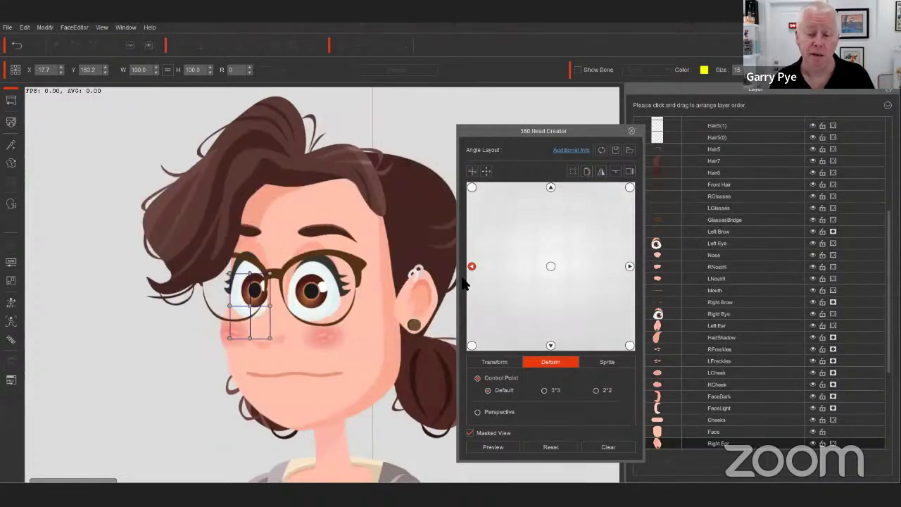
{"action": "left_click", "coordinate": [586, 173]}
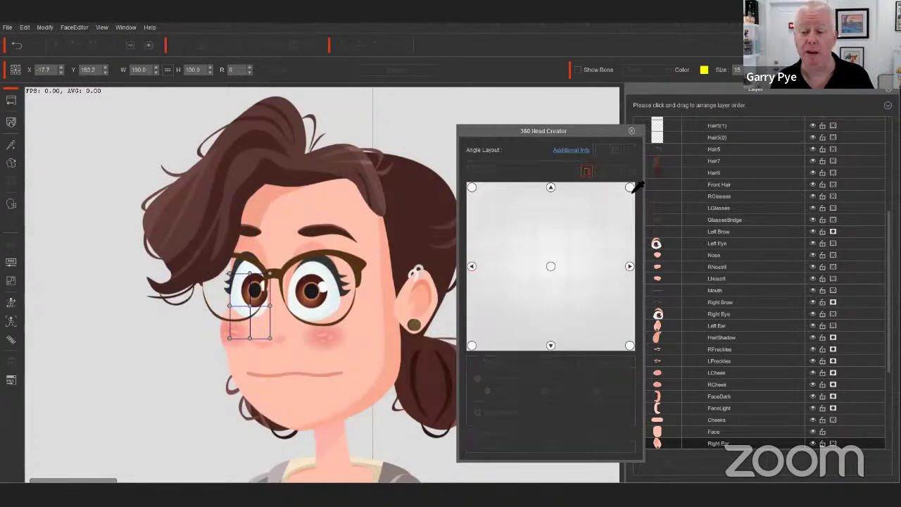
{"action": "left_click", "coordinate": [629, 187]}
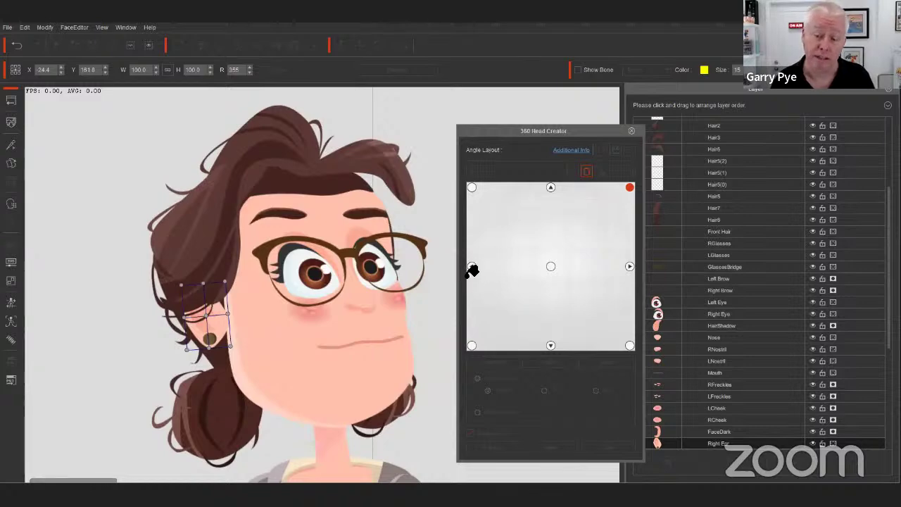
{"action": "left_click", "coordinate": [475, 272]}
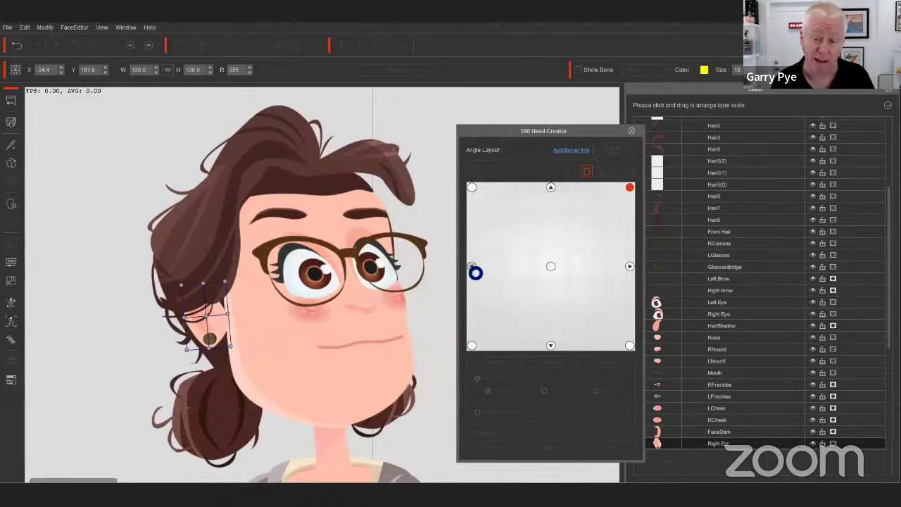
{"action": "left_click", "coordinate": [629, 187]}
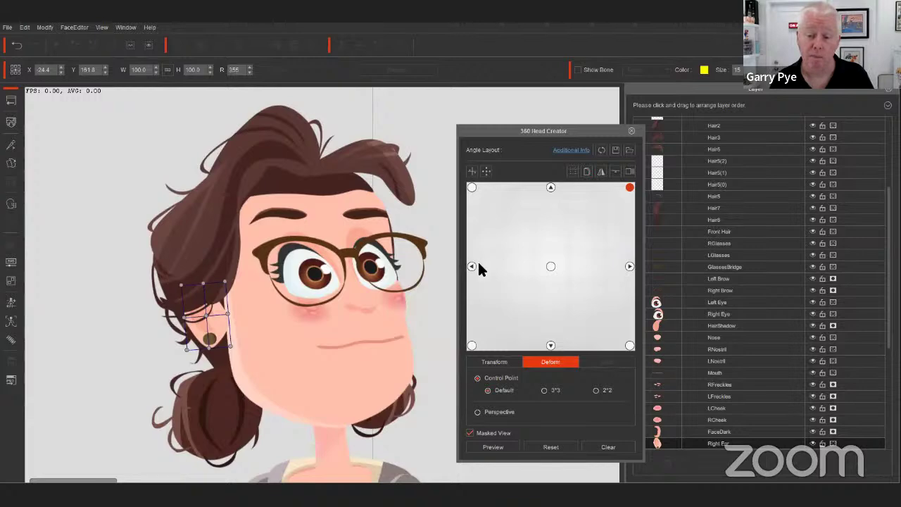
{"action": "key", "text": "ctrl+z"}
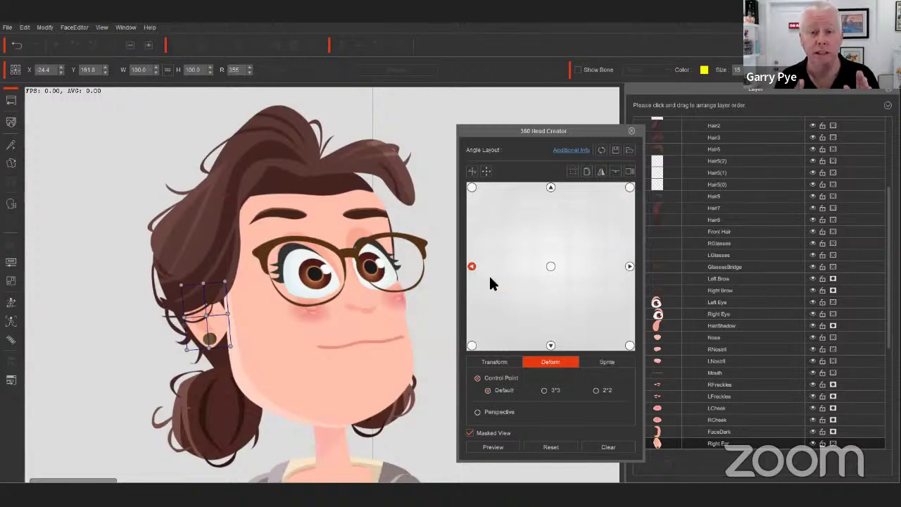
Step: Preview the head's rotation with the pasted left angle and undo the paste
{"action": "left_click", "coordinate": [504, 447]}
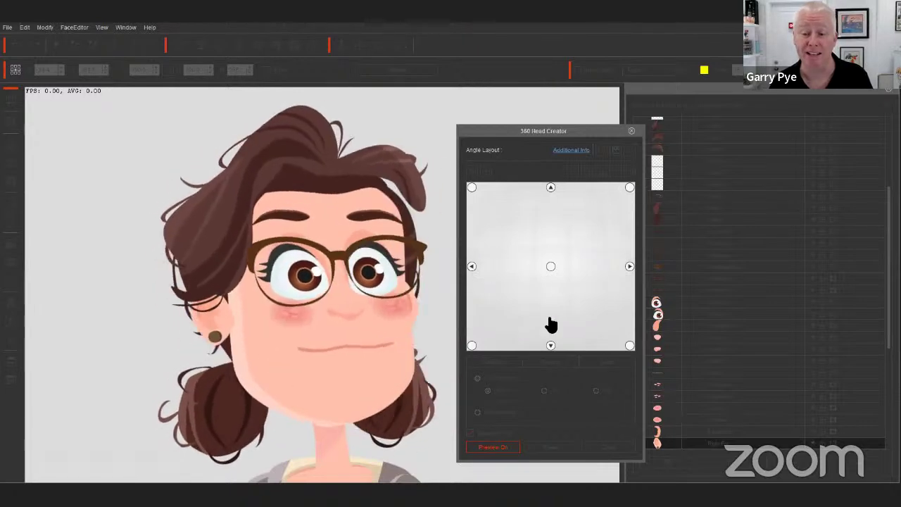
{"action": "left_click", "coordinate": [506, 446]}
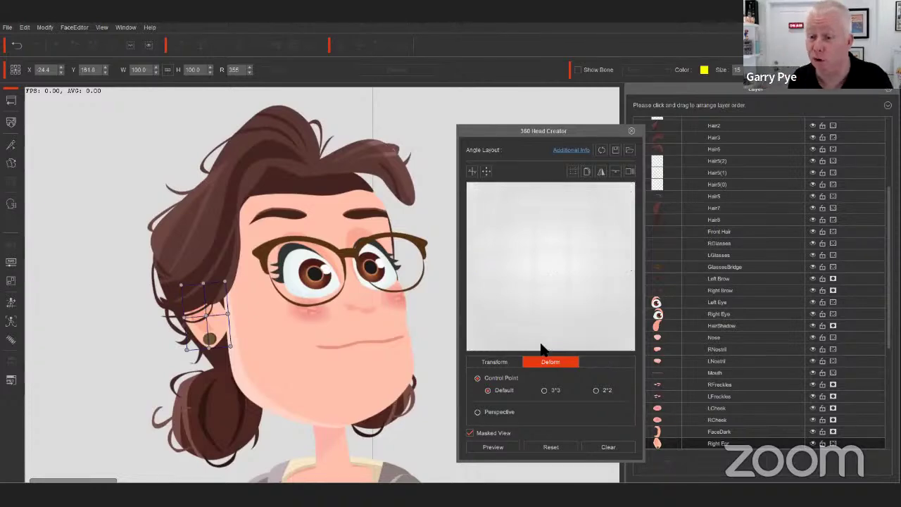
{"action": "key", "text": "ctrl+z"}
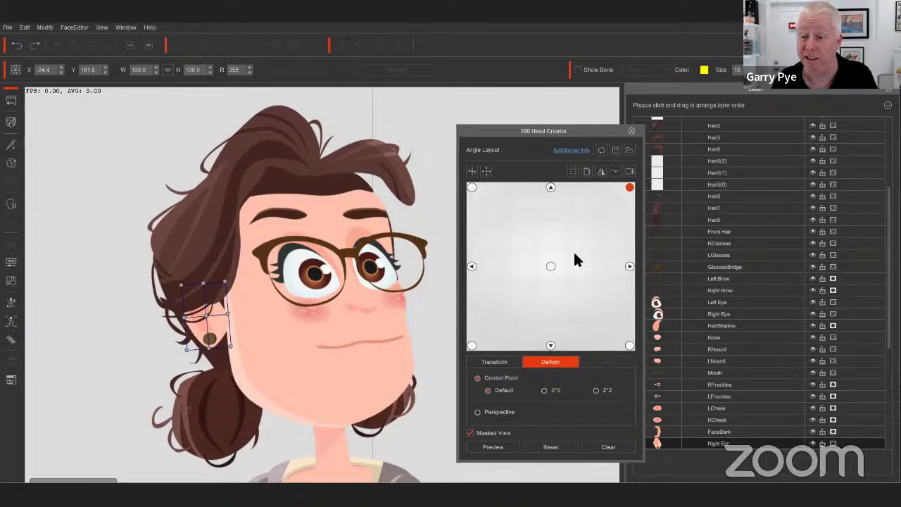
Step: Overlay the up angle as an onion skin at the upper-right angle, select LGlasses for comparison, and turn the overlay off
{"action": "left_click", "coordinate": [630, 173]}
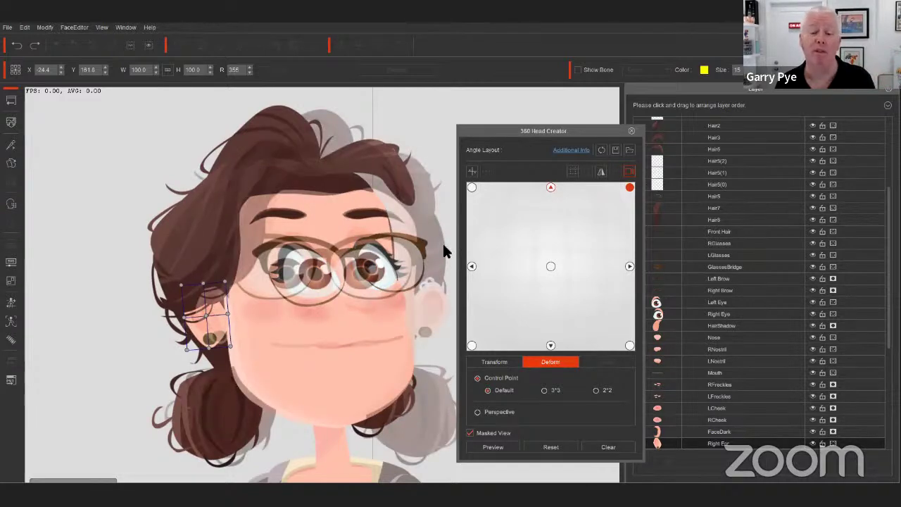
{"action": "left_click", "coordinate": [418, 245]}
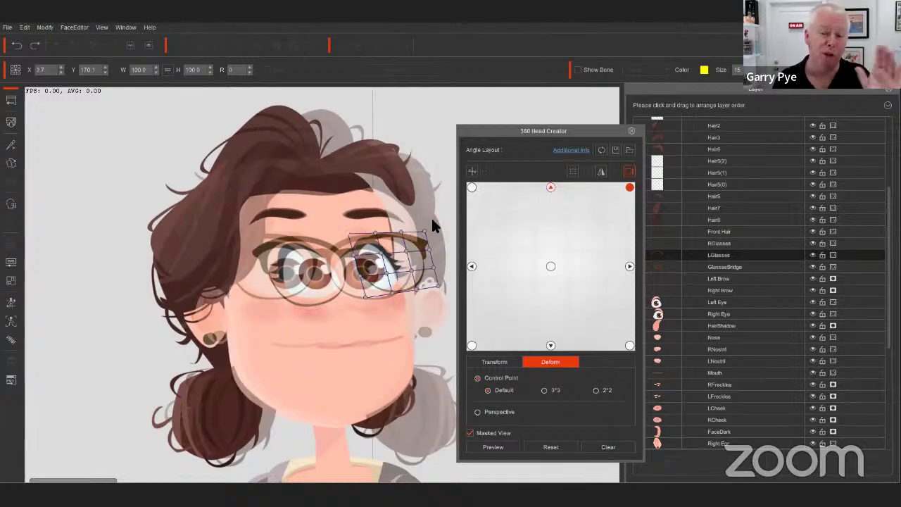
{"action": "left_click", "coordinate": [629, 171]}
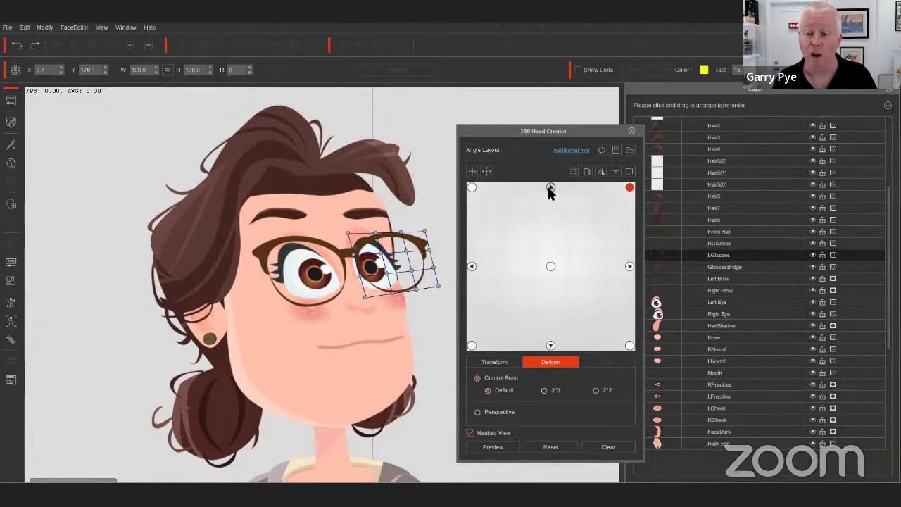
Step: Inspect the left glasses deformation at the centre, left-hand and right-hand head angles, and preview the head turn
{"action": "left_click", "coordinate": [550, 268]}
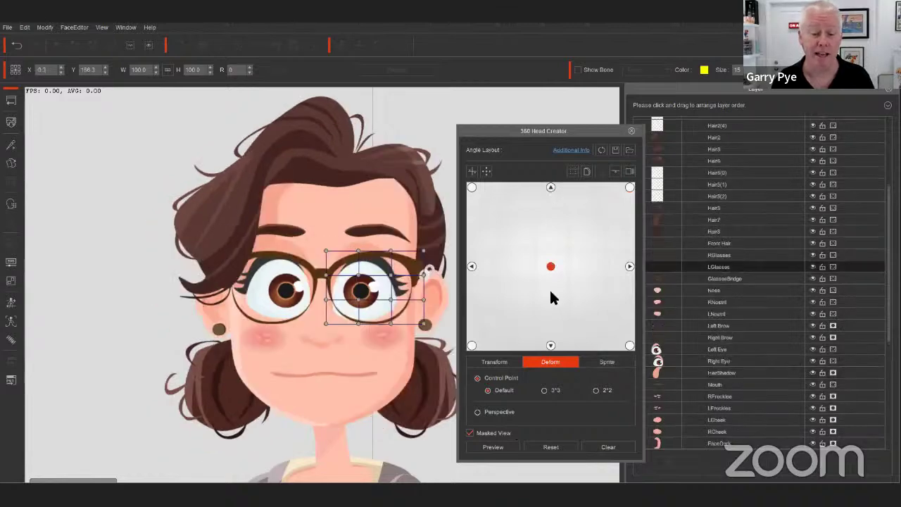
{"action": "left_click", "coordinate": [471, 267]}
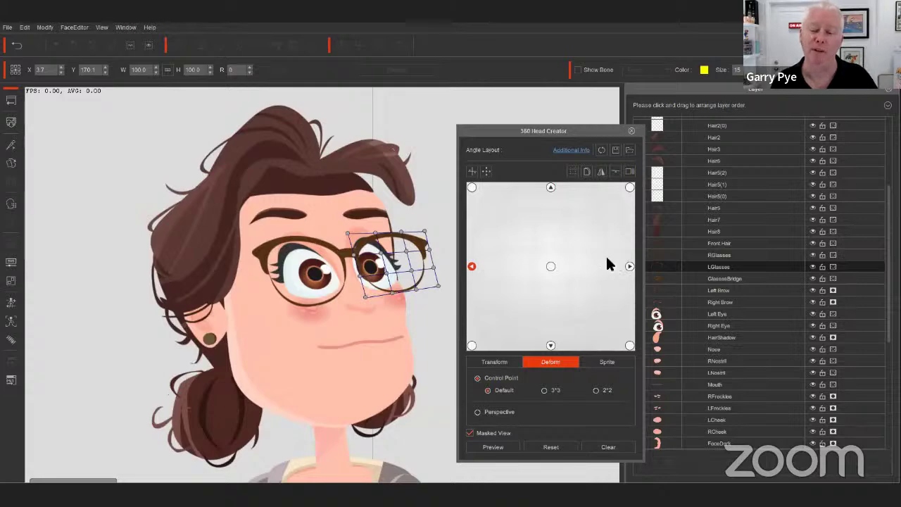
{"action": "left_click", "coordinate": [550, 267]}
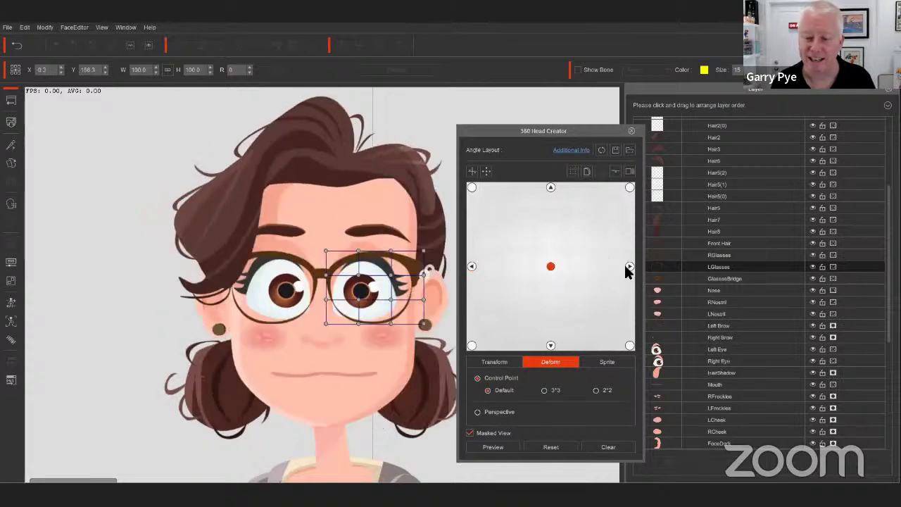
{"action": "left_click", "coordinate": [629, 266]}
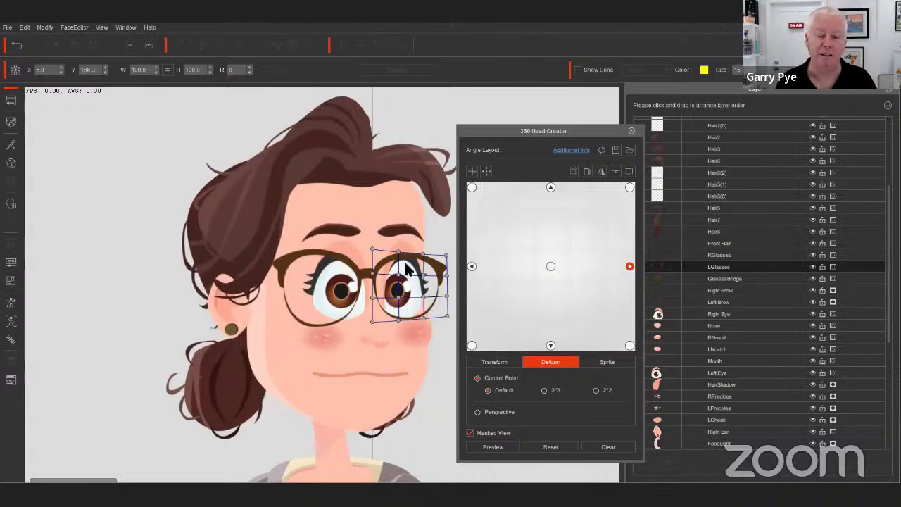
{"action": "left_click", "coordinate": [493, 447]}
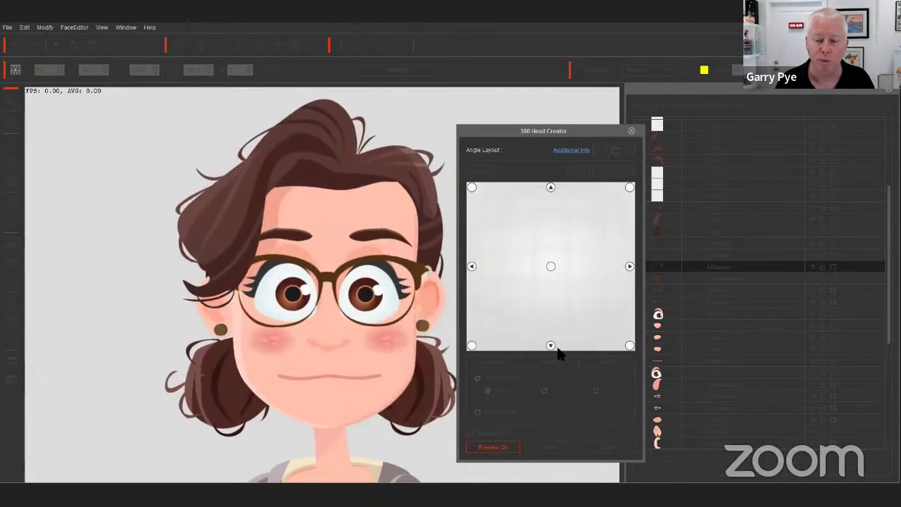
{"action": "left_click", "coordinate": [506, 449]}
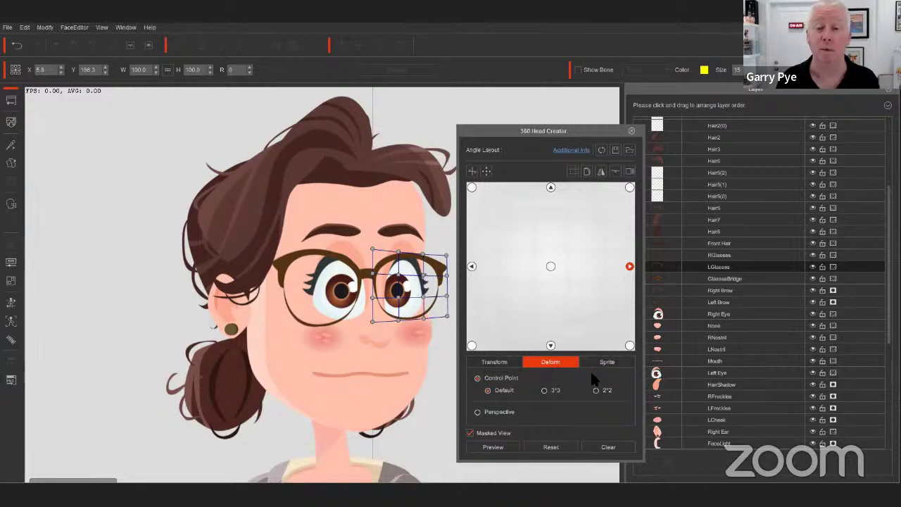
Step: Try transforming the left brow upward to about Y 180.4 at the right-hand head angle, preview the head turn, and undo it
{"action": "left_click", "coordinate": [494, 366]}
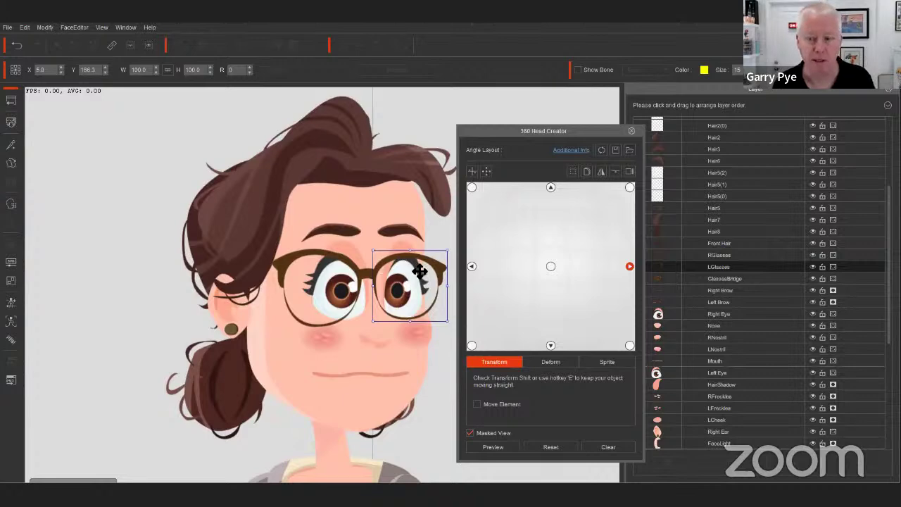
{"action": "left_click", "coordinate": [402, 231]}
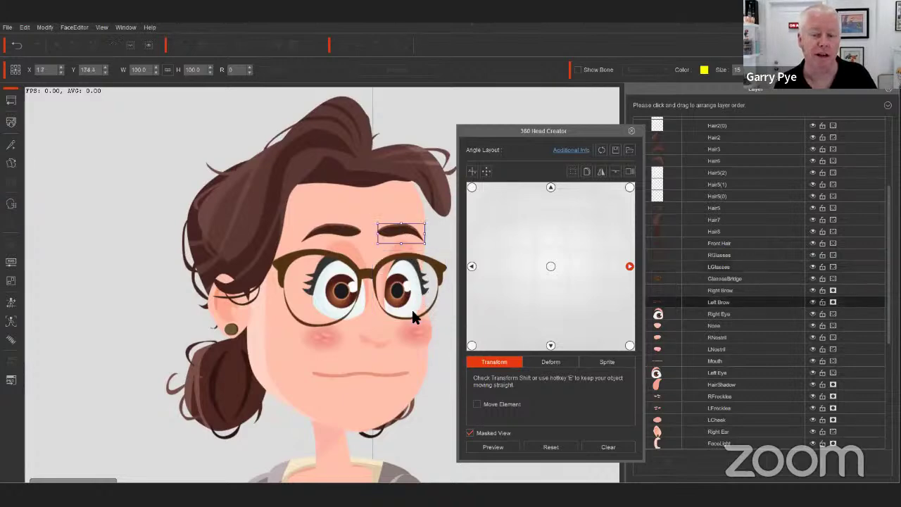
{"action": "left_click_drag", "start_coordinate": [407, 235], "coordinate": [406, 195]}
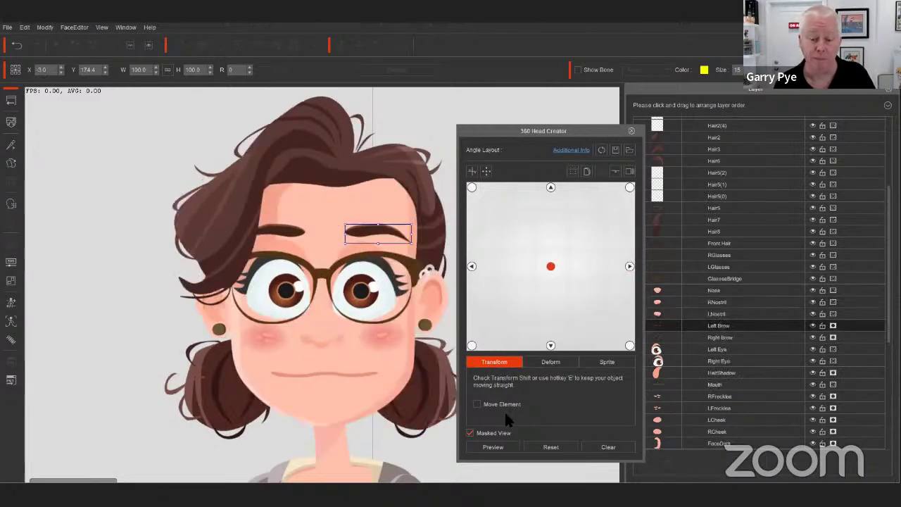
{"action": "left_click", "coordinate": [495, 446]}
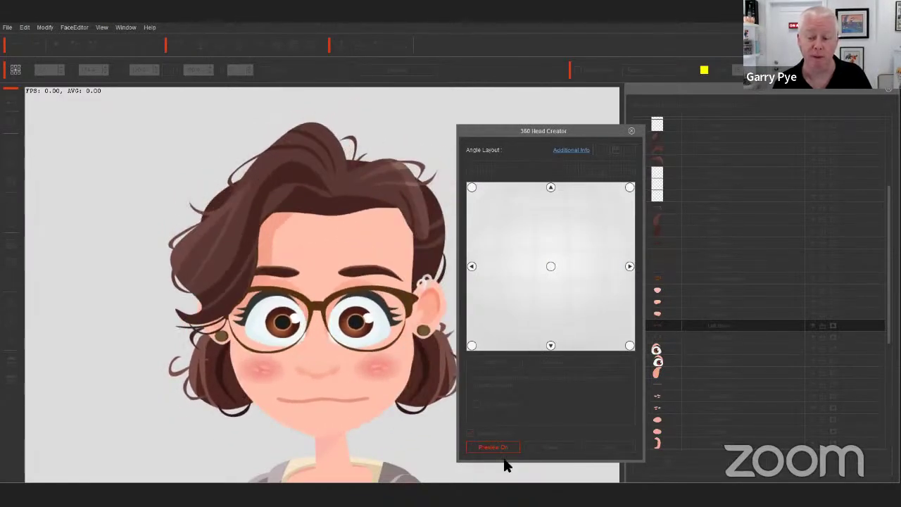
{"action": "left_click", "coordinate": [512, 446]}
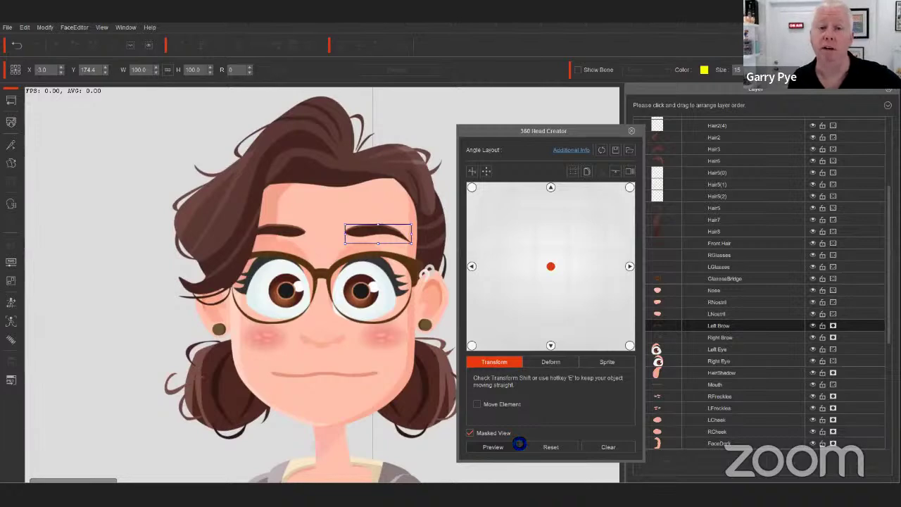
{"action": "key", "text": "Right"}
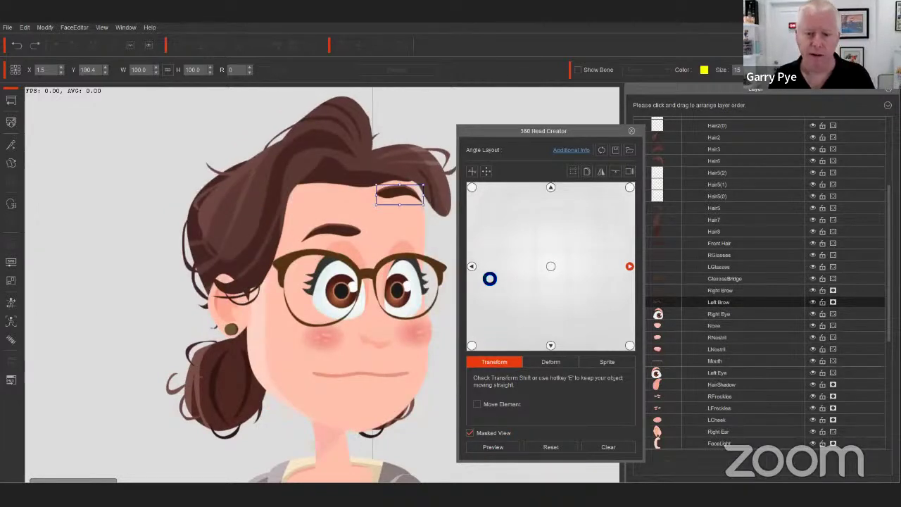
{"action": "left_click", "coordinate": [485, 260]}
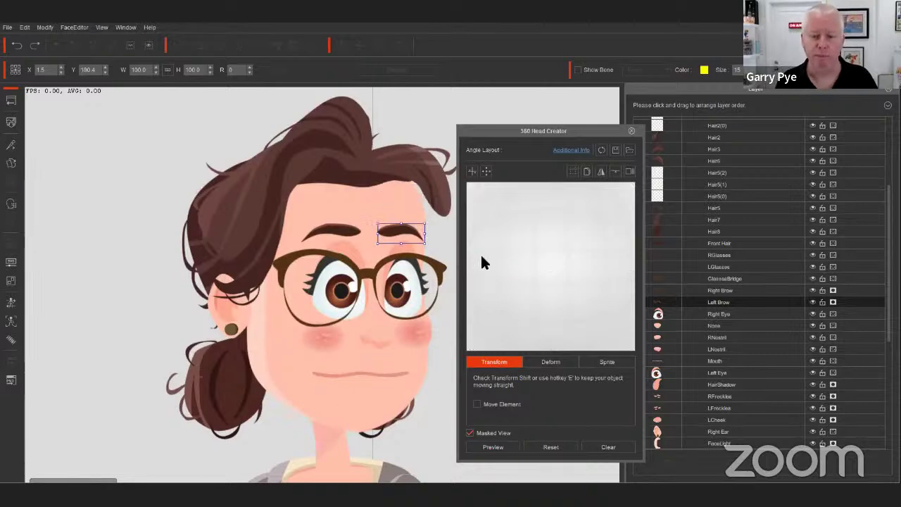
Step: Try deforming the left brow by raising its inner control points, preview the head turn, and undo the deformation
{"action": "left_click", "coordinate": [569, 362]}
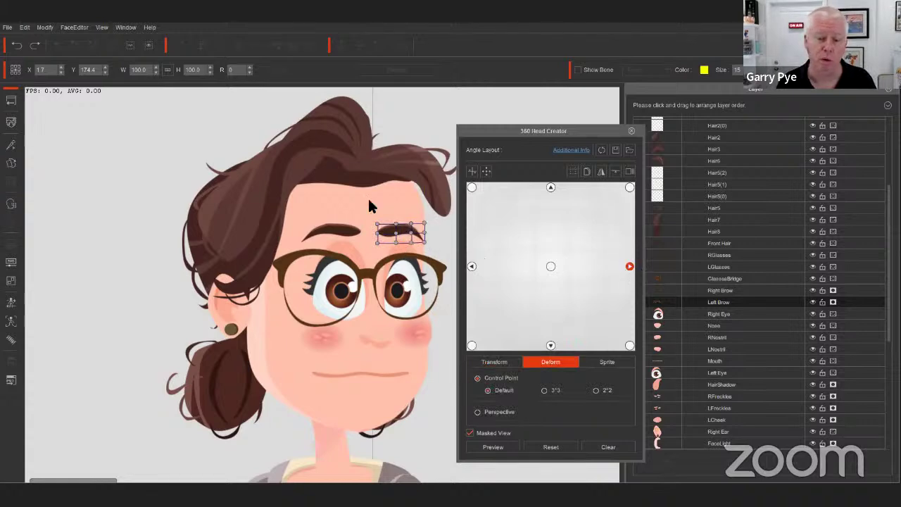
{"action": "left_click_drag", "start_coordinate": [392, 235], "coordinate": [383, 203]}
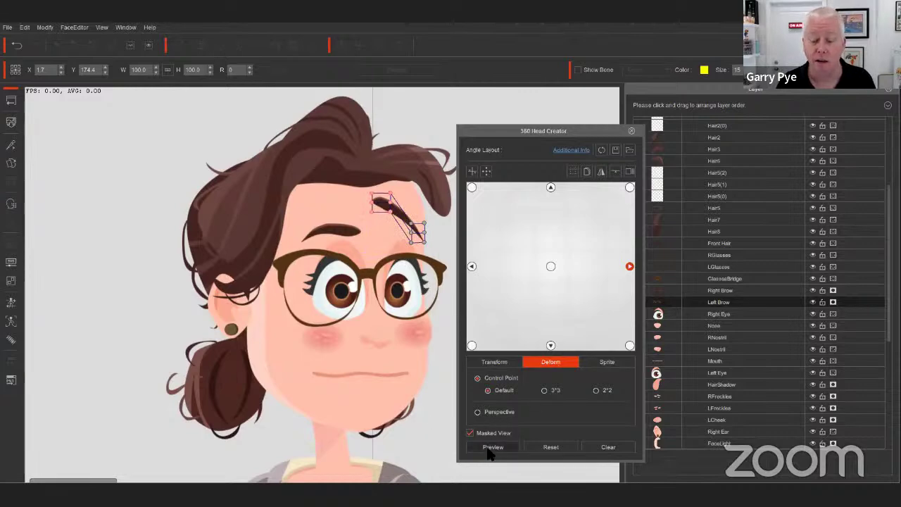
{"action": "left_click", "coordinate": [492, 447]}
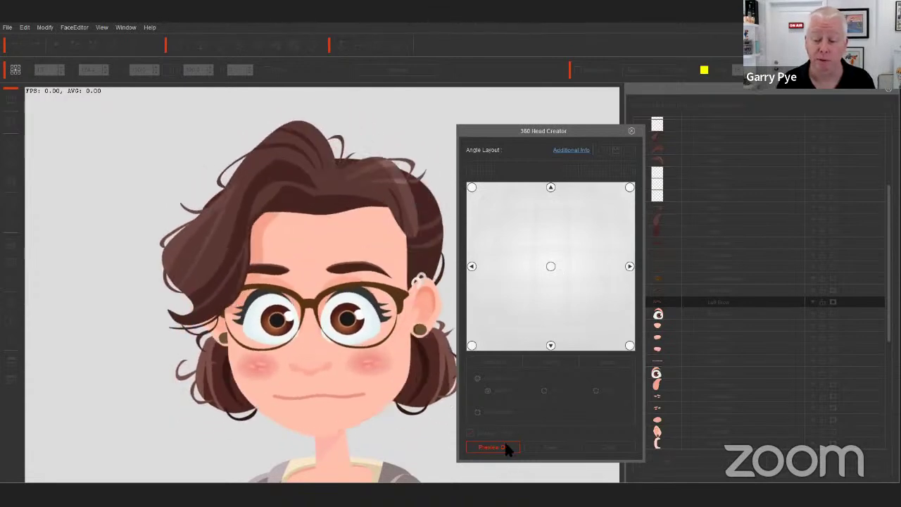
{"action": "left_click", "coordinate": [560, 274]}
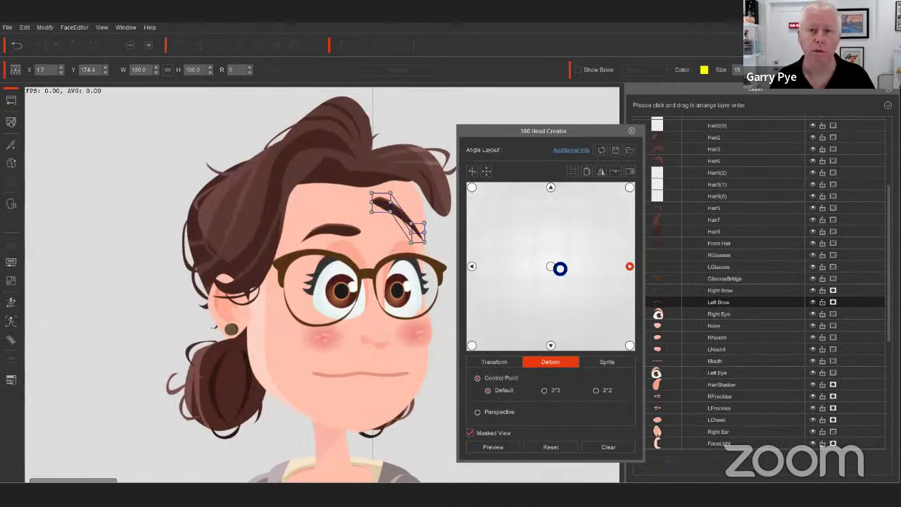
{"action": "key", "text": "ctrl+z"}
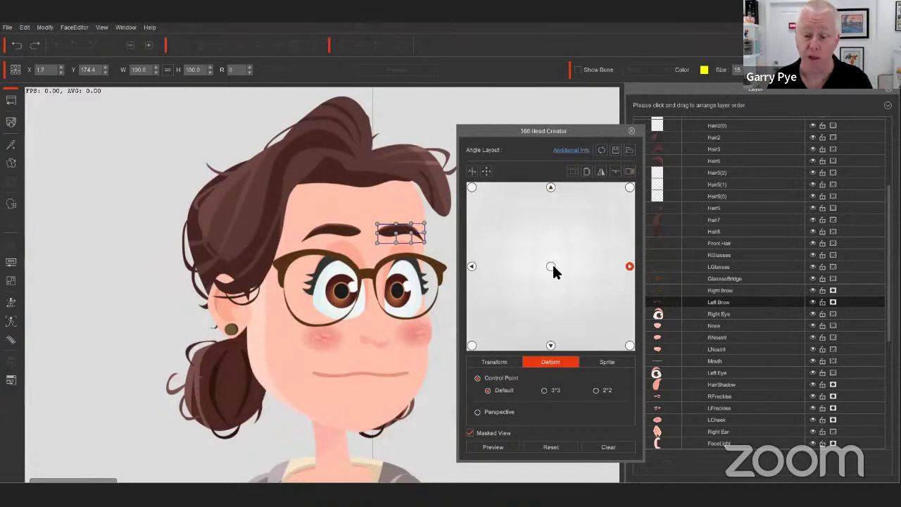
Step: Show the Sprite mode of the 360 Head Creator, return to the stage, and reopen the character for full-body composing
{"action": "left_click", "coordinate": [605, 361]}
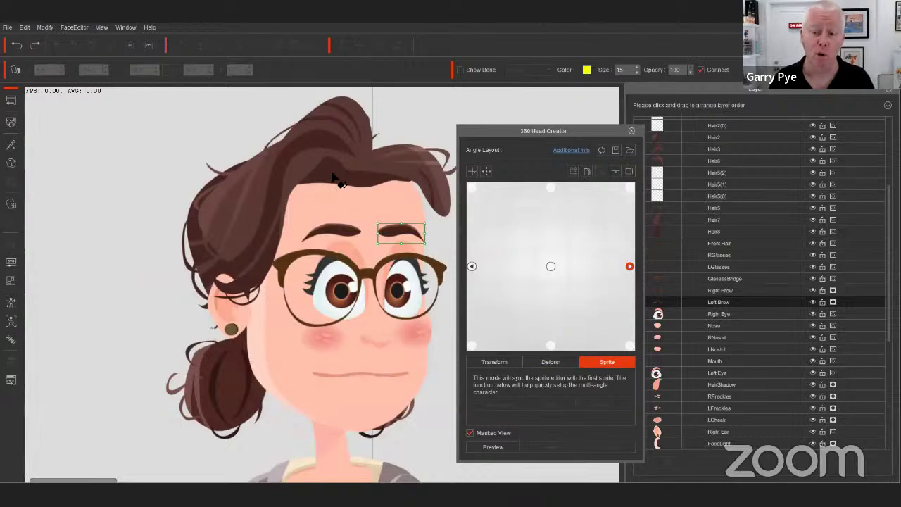
{"action": "left_click", "coordinate": [272, 197]}
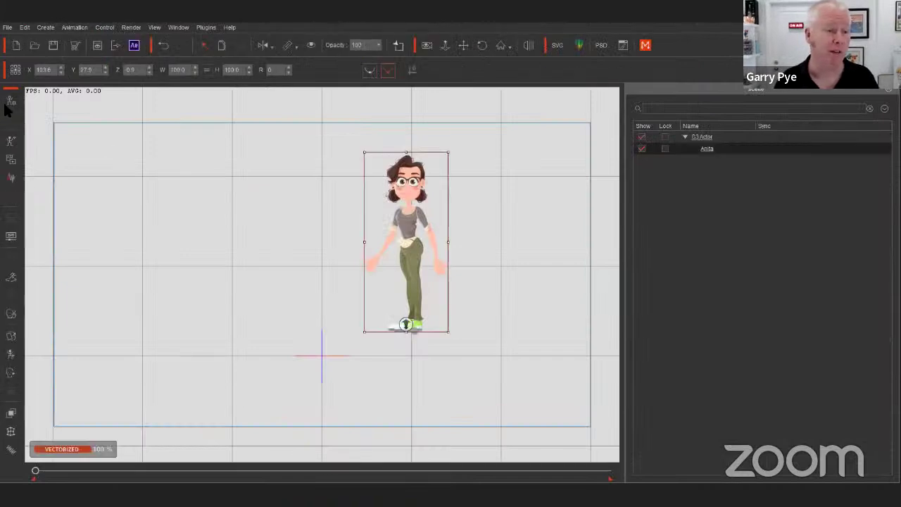
{"action": "left_click", "coordinate": [439, 247]}
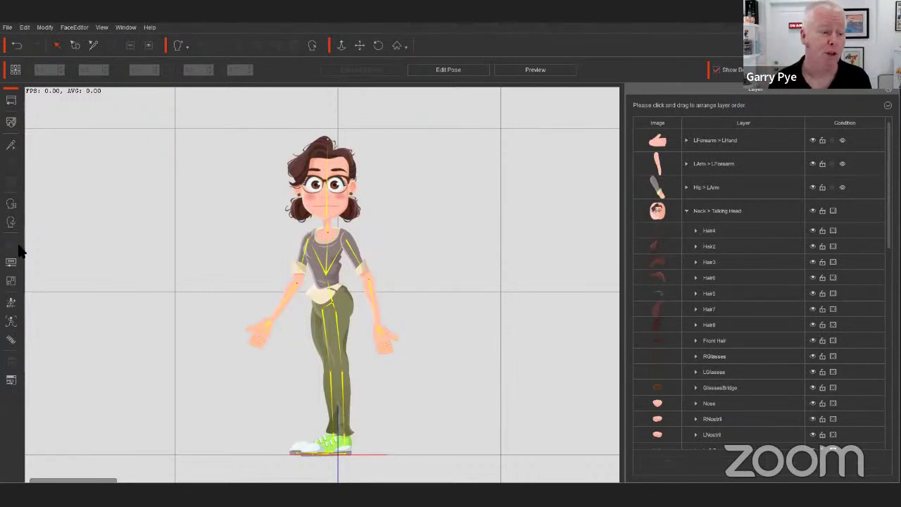
Step: Open the Sprite Editor for the LGlasses part and check its sprite at the Right and Center face angles
{"action": "left_click", "coordinate": [333, 183]}
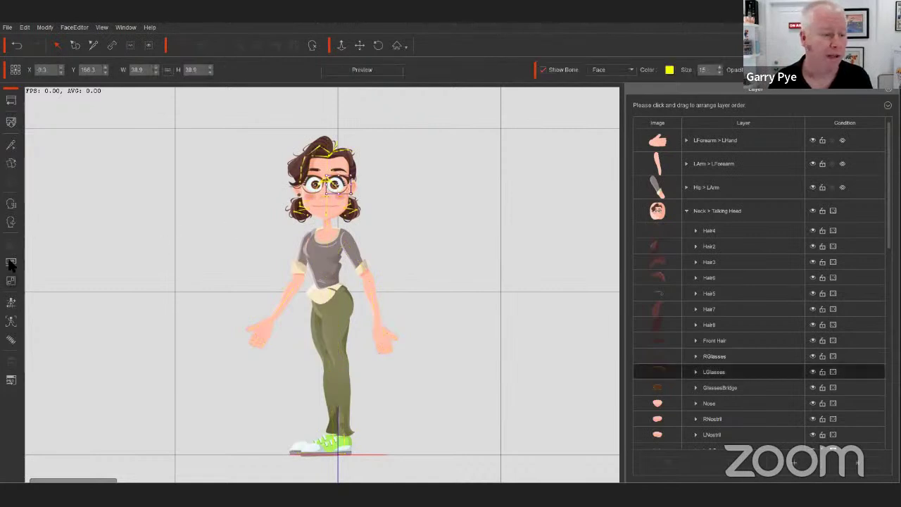
{"action": "left_click", "coordinate": [11, 163]}
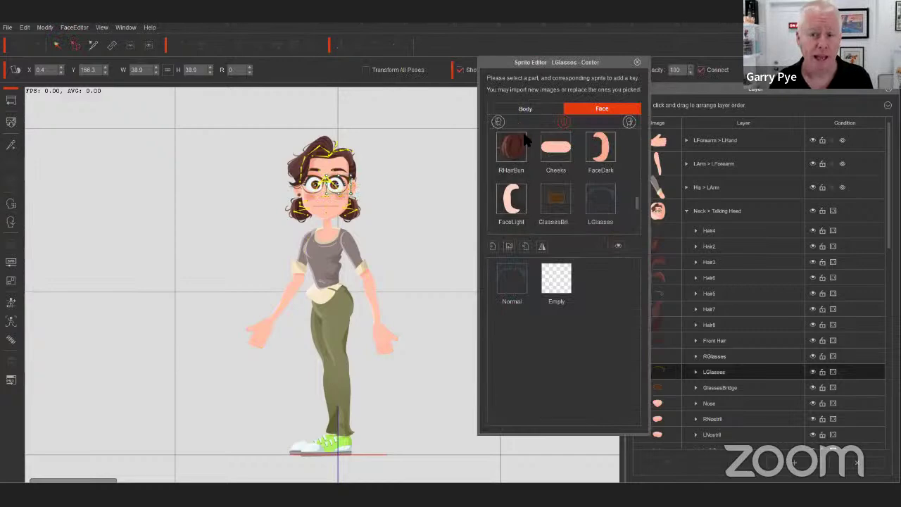
{"action": "left_click_drag", "start_coordinate": [529, 64], "coordinate": [496, 138]}
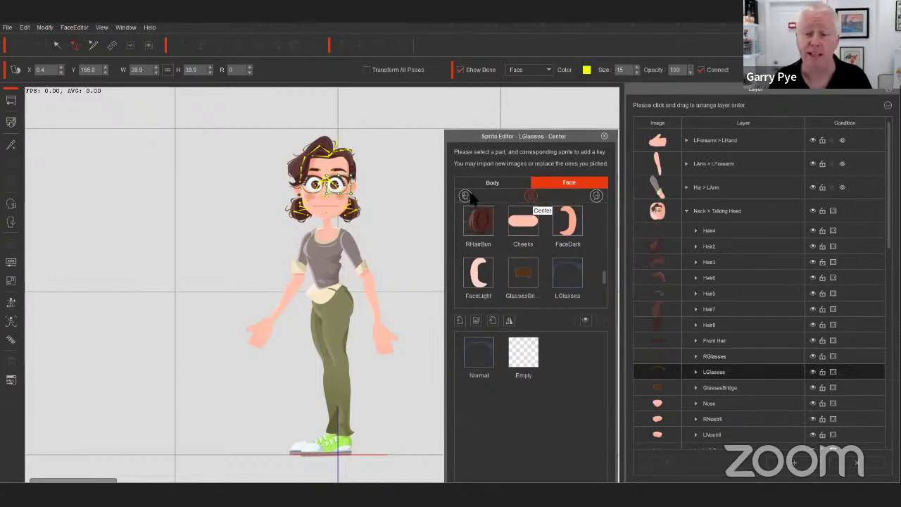
{"action": "left_click", "coordinate": [464, 196]}
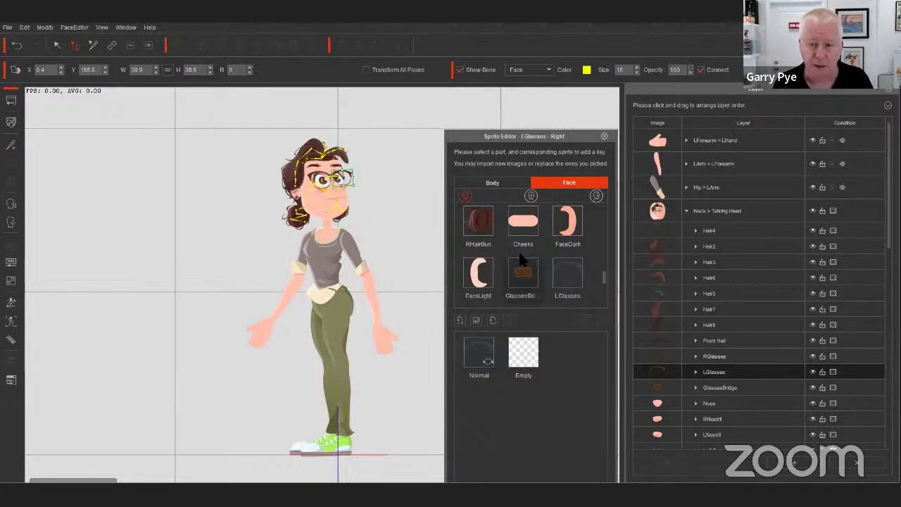
{"action": "left_click", "coordinate": [530, 196]}
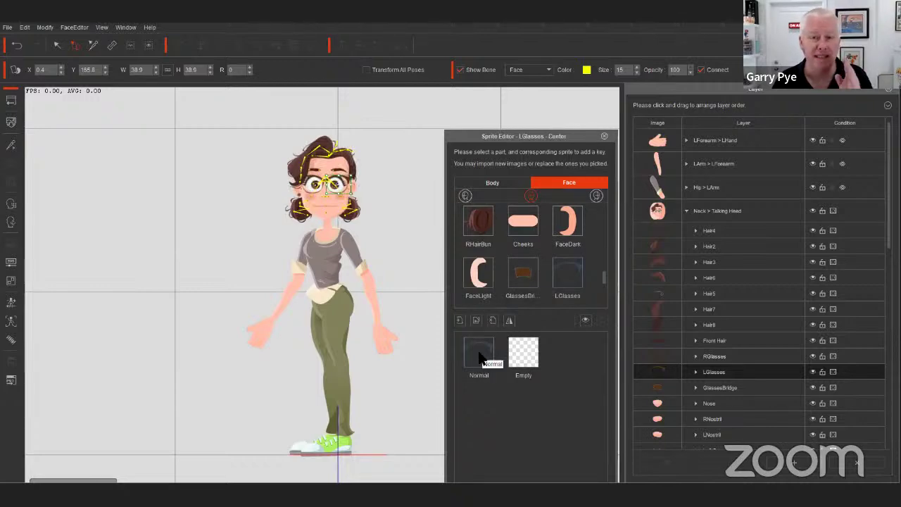
Step: Replace the Nose part's Normal sprite at the Left face angle with the image nose2.svg
{"action": "scroll", "coordinate": [529, 257], "scroll_direction": "up", "scroll_amount": 3}
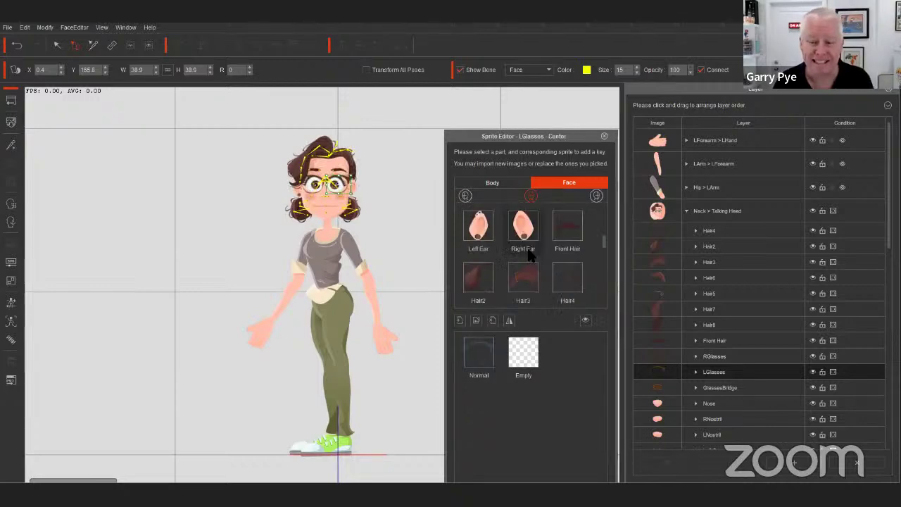
{"action": "scroll", "coordinate": [529, 257], "scroll_direction": "up", "scroll_amount": 3}
{"action": "left_click", "coordinate": [567, 276]}
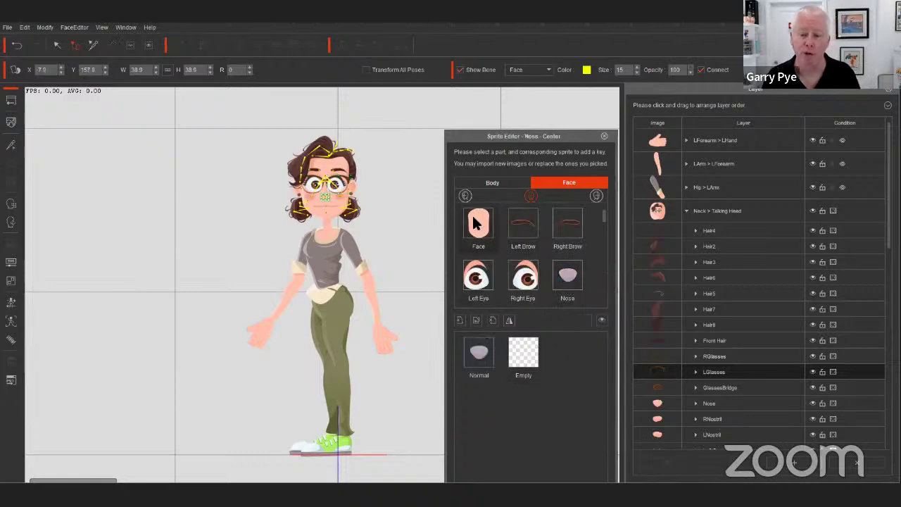
{"action": "left_click", "coordinate": [465, 196]}
{"action": "left_click", "coordinate": [597, 197]}
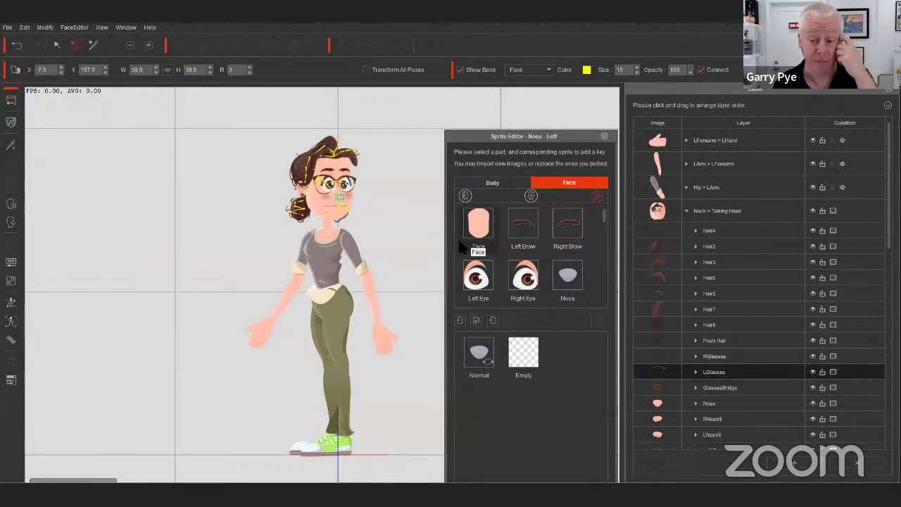
{"action": "left_click", "coordinate": [476, 320]}
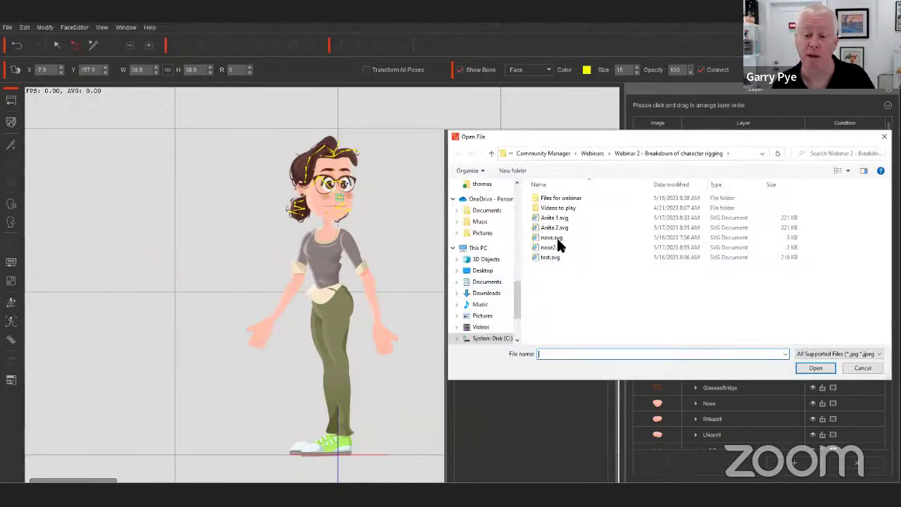
{"action": "left_click", "coordinate": [556, 247]}
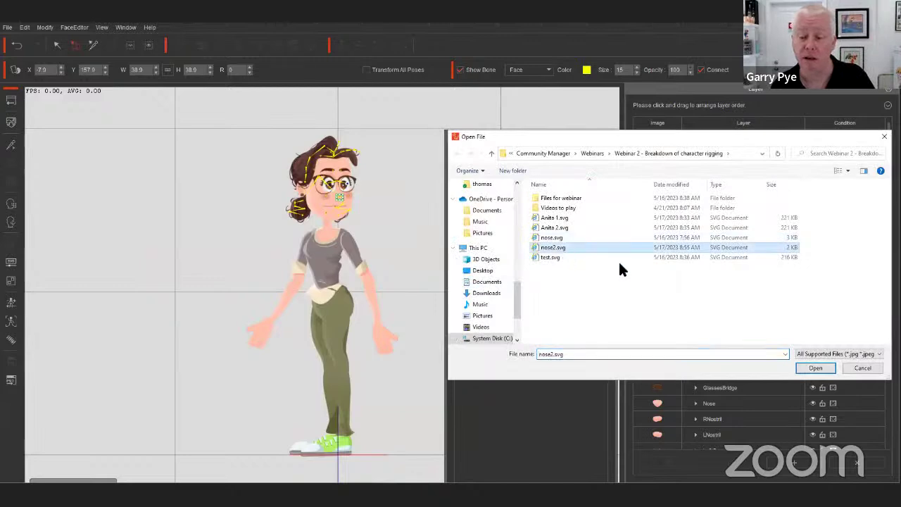
{"action": "left_click", "coordinate": [814, 368]}
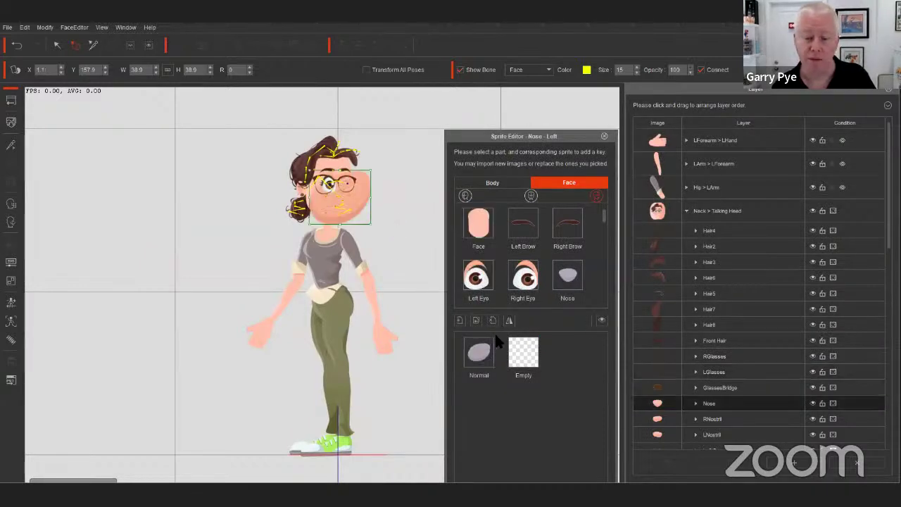
Step: Flip the new nose sprite and scale it down to about 14.3 in width and height
{"action": "left_click", "coordinate": [508, 321]}
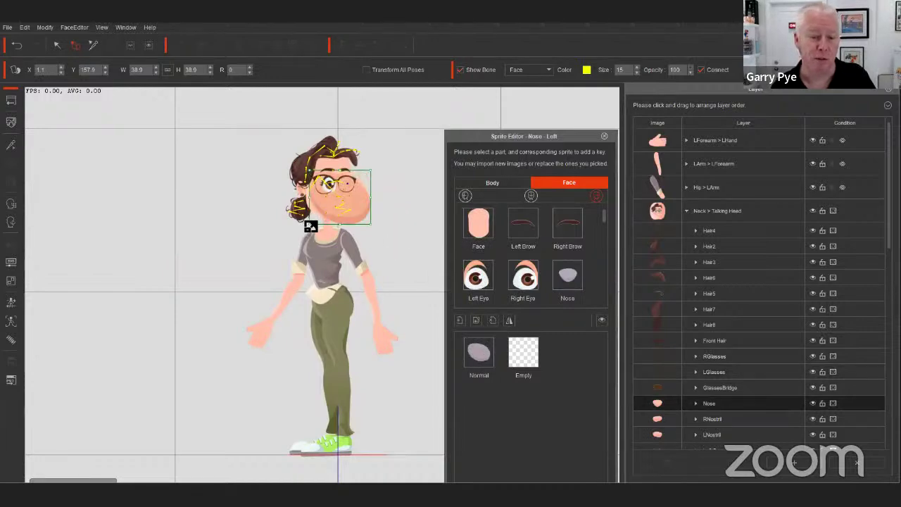
{"action": "left_click_drag", "start_coordinate": [329, 217], "coordinate": [337, 206]}
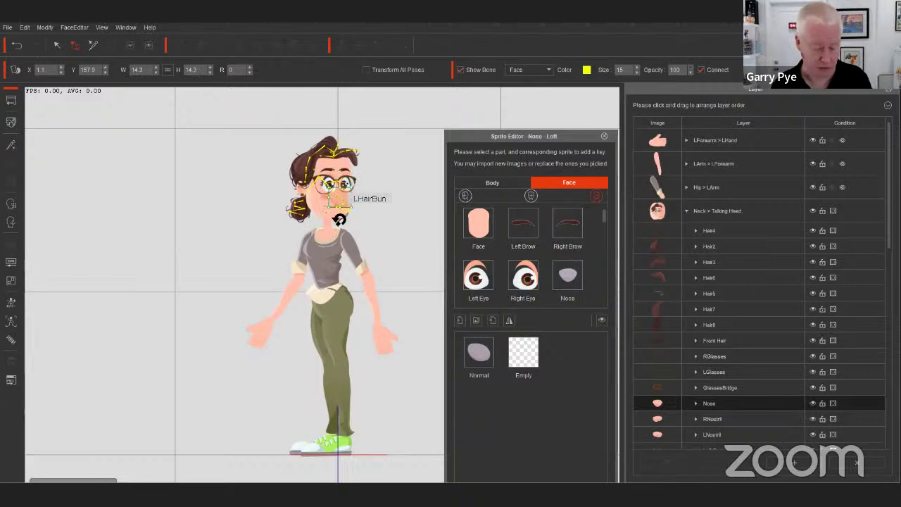
{"action": "scroll", "coordinate": [339, 219], "scroll_direction": "up", "scroll_amount": 1}
{"action": "scroll", "coordinate": [339, 220], "scroll_direction": "up", "scroll_amount": 5}
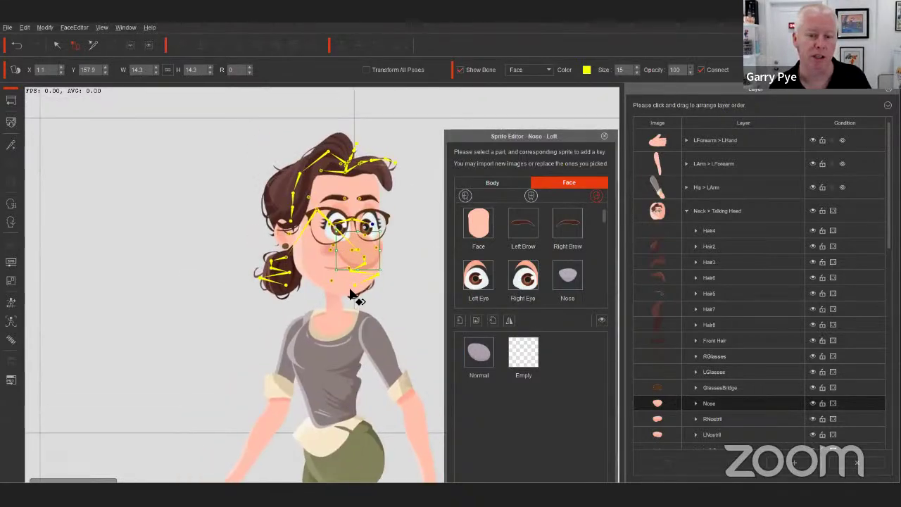
Step: Move the new nose sprite outward toward the edge of the turned face and close the Sprite Editor
{"action": "scroll", "coordinate": [355, 280], "scroll_direction": "up", "scroll_amount": 1}
{"action": "left_click_drag", "start_coordinate": [394, 217], "coordinate": [414, 225]}
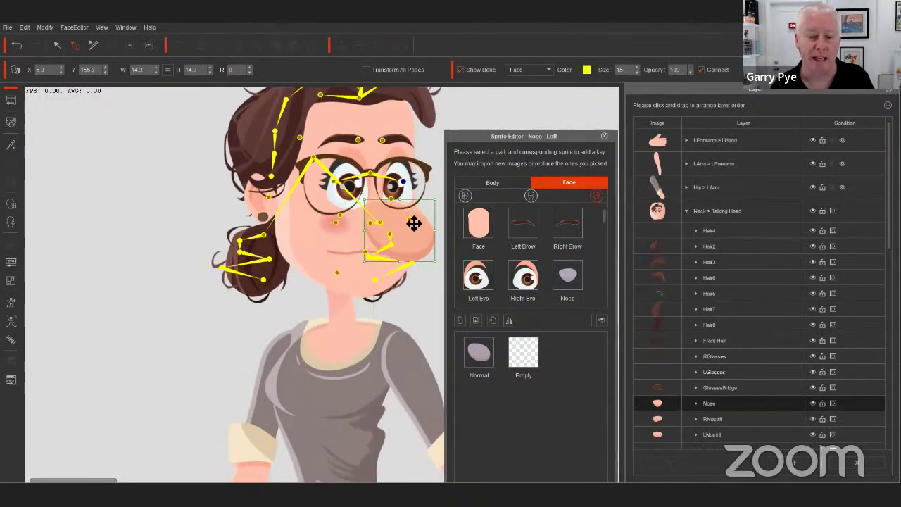
{"action": "left_click", "coordinate": [603, 136]}
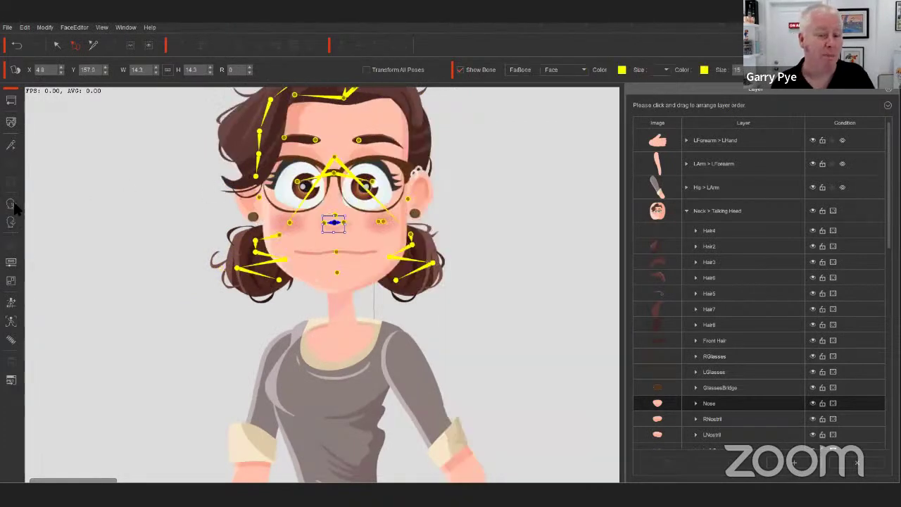
Step: Open the 360 Head Creator's Sprite mode and inspect the nose at the sideways angle, there and in Quick Head Turn Setup
{"action": "left_click", "coordinate": [11, 219]}
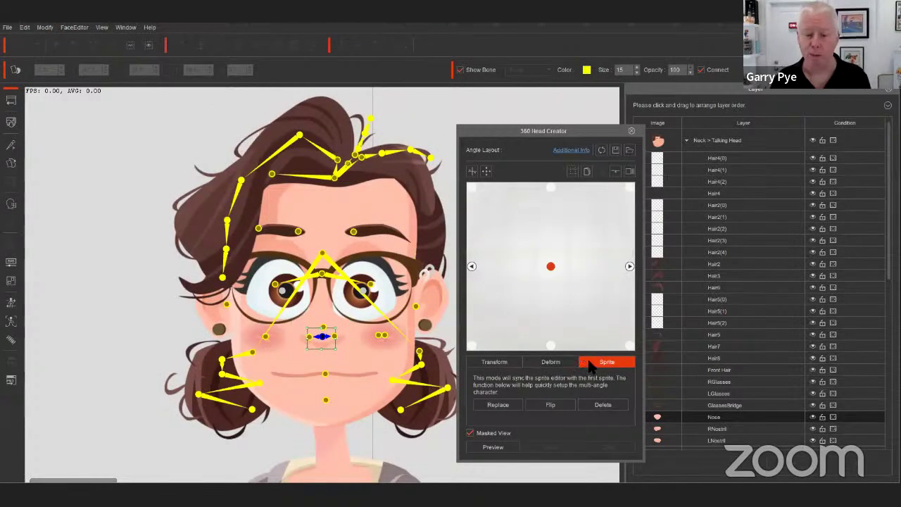
{"action": "left_click", "coordinate": [629, 267]}
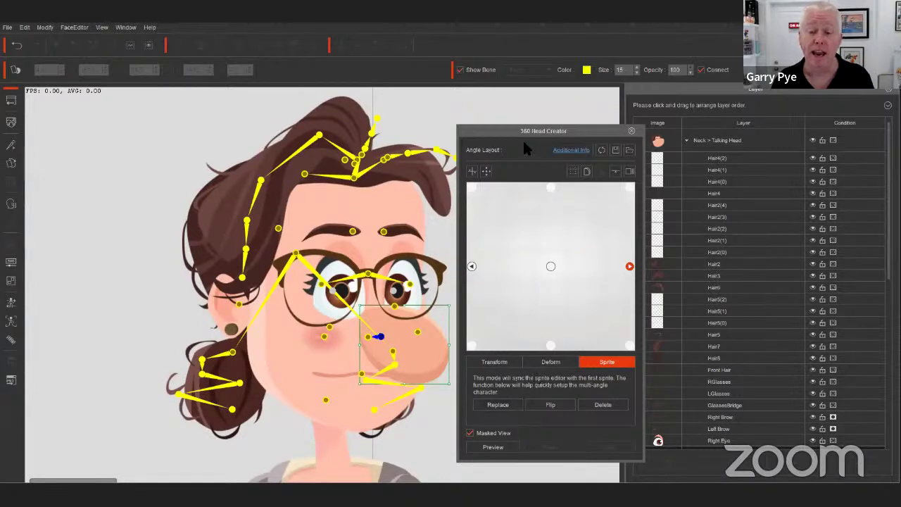
{"action": "left_click", "coordinate": [486, 171]}
{"action": "left_click", "coordinate": [472, 170]}
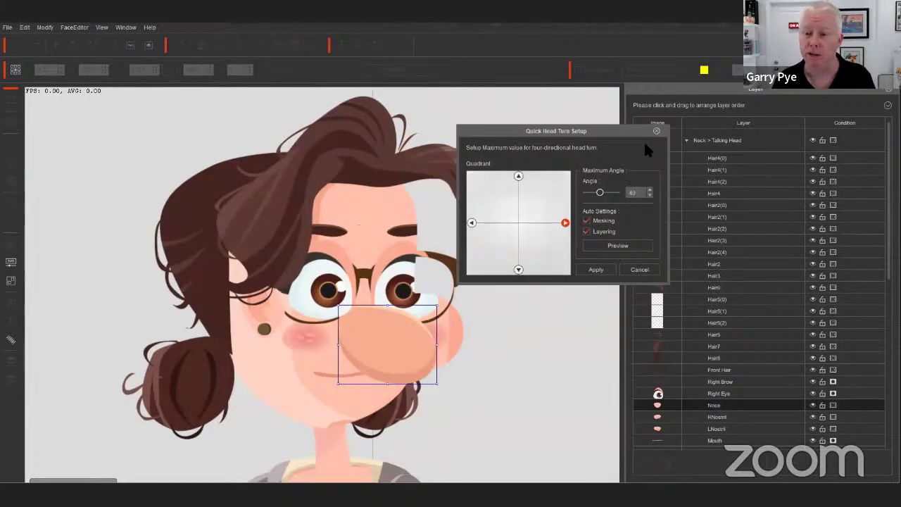
{"action": "left_click", "coordinate": [561, 224]}
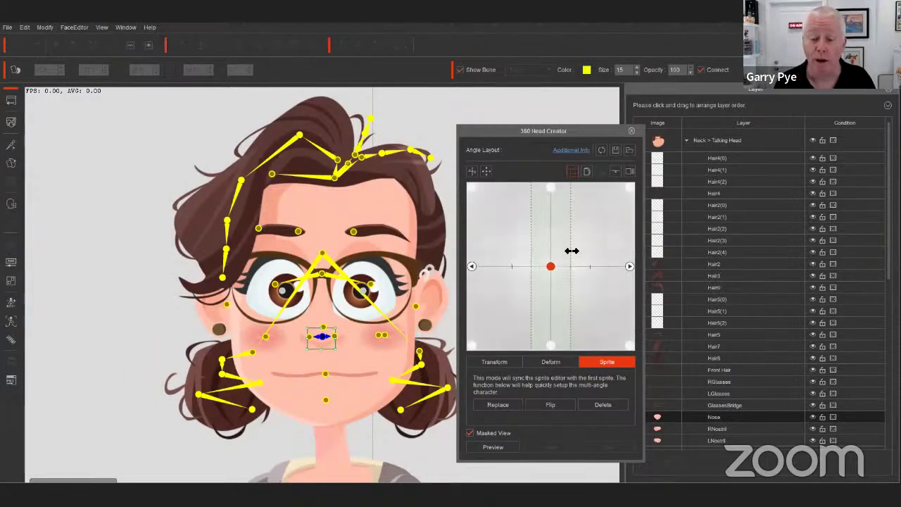
Step: Widen the angle range that keeps the center nose sprite toward the side carrying the new nose, and preview the head turn
{"action": "left_click_drag", "start_coordinate": [570, 250], "coordinate": [596, 253]}
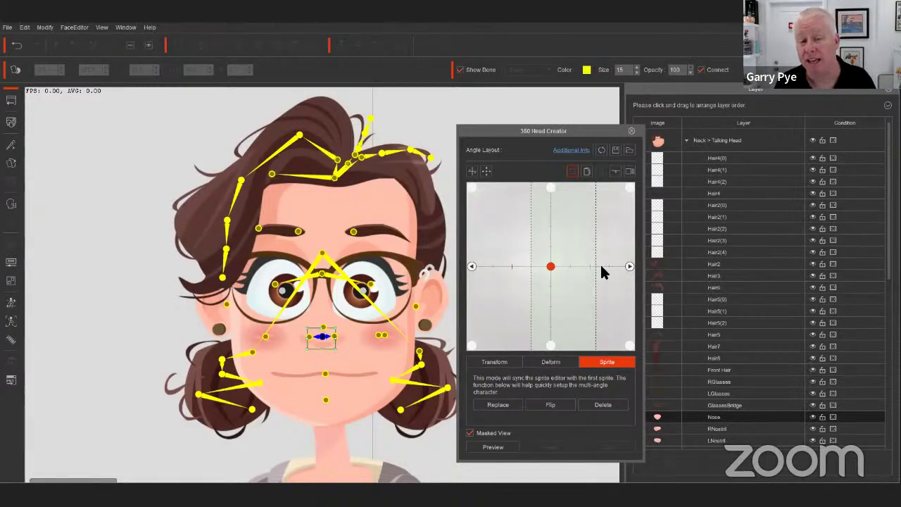
{"action": "left_click_drag", "start_coordinate": [597, 263], "coordinate": [602, 262]}
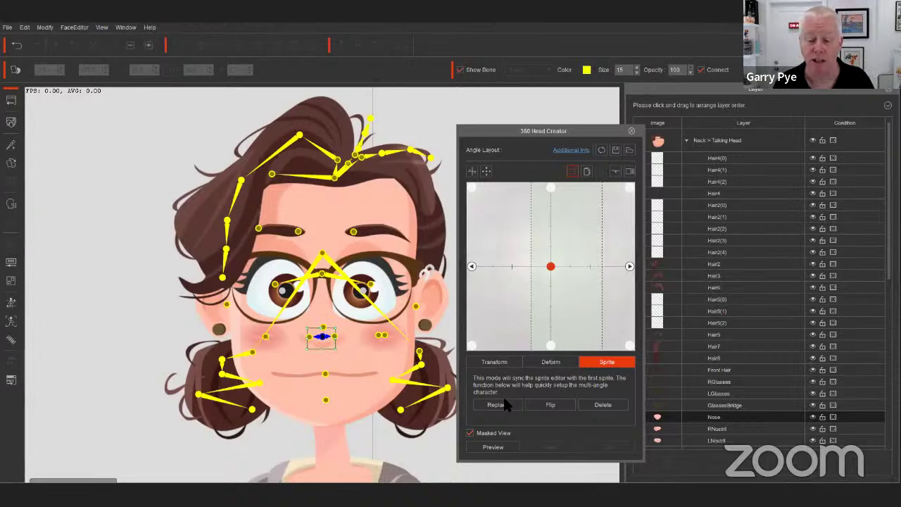
{"action": "left_click", "coordinate": [492, 447]}
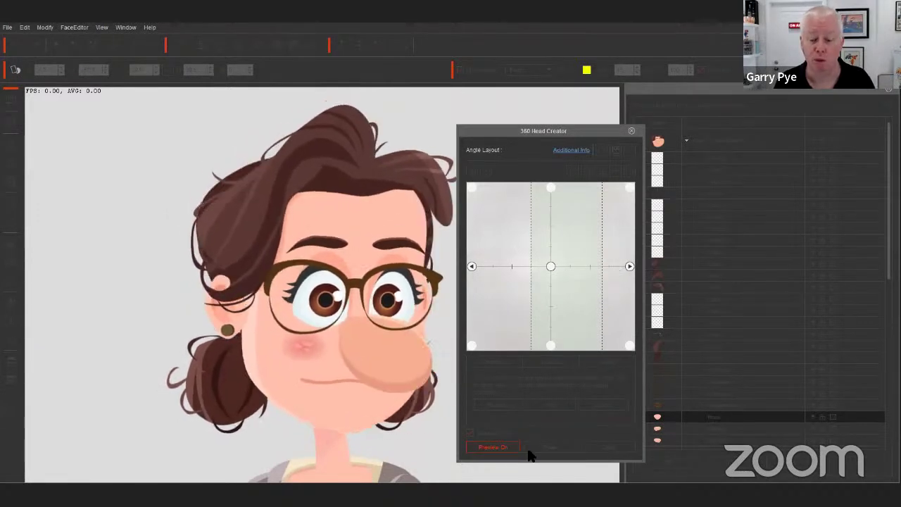
{"action": "left_click", "coordinate": [639, 204]}
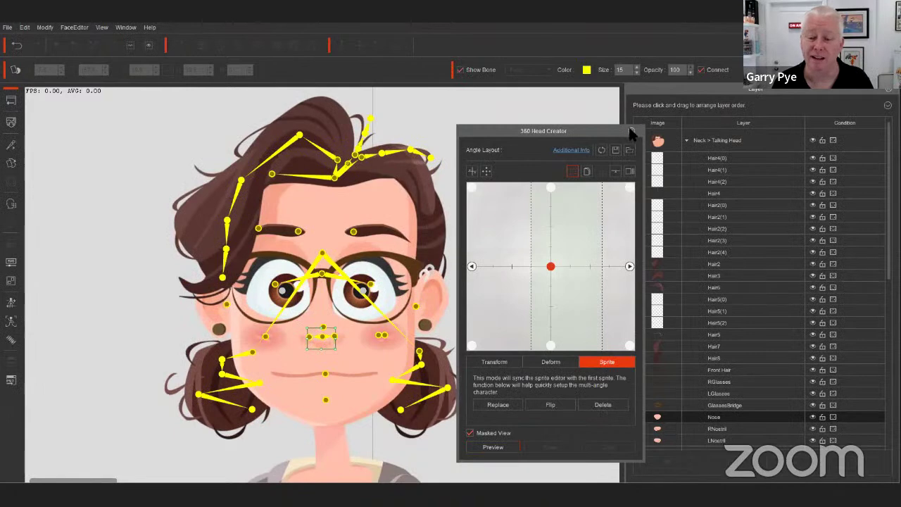
Step: Close the 360 Head Creator, return to the stage and start a new empty project
{"action": "left_click", "coordinate": [631, 131]}
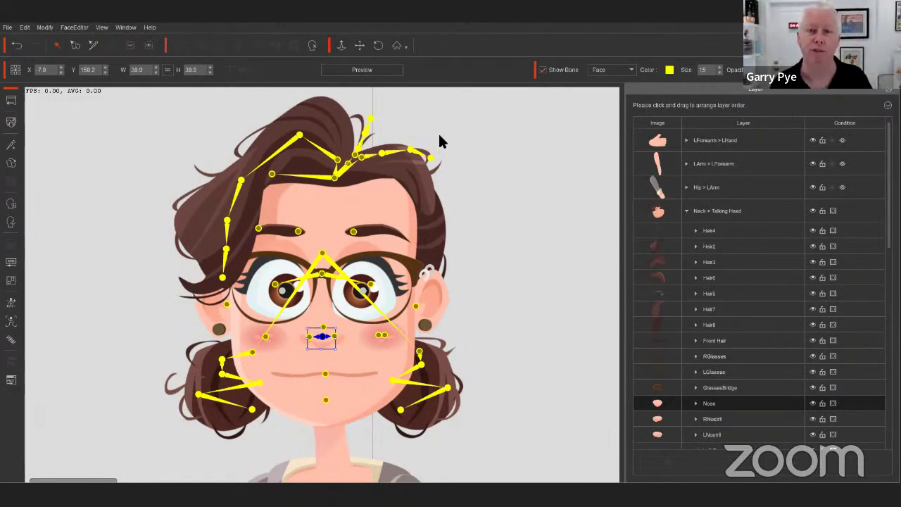
{"action": "left_click", "coordinate": [11, 101]}
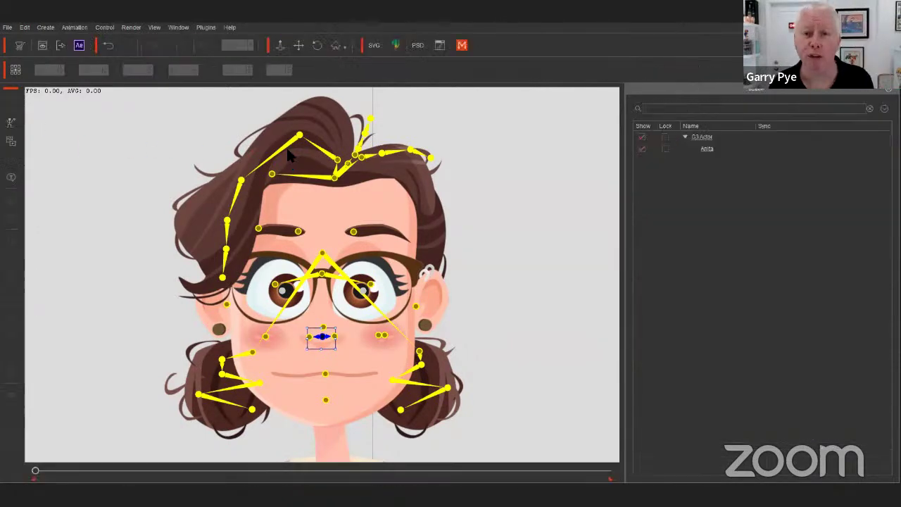
{"action": "left_click", "coordinate": [7, 27]}
{"action": "left_click", "coordinate": [31, 41]}
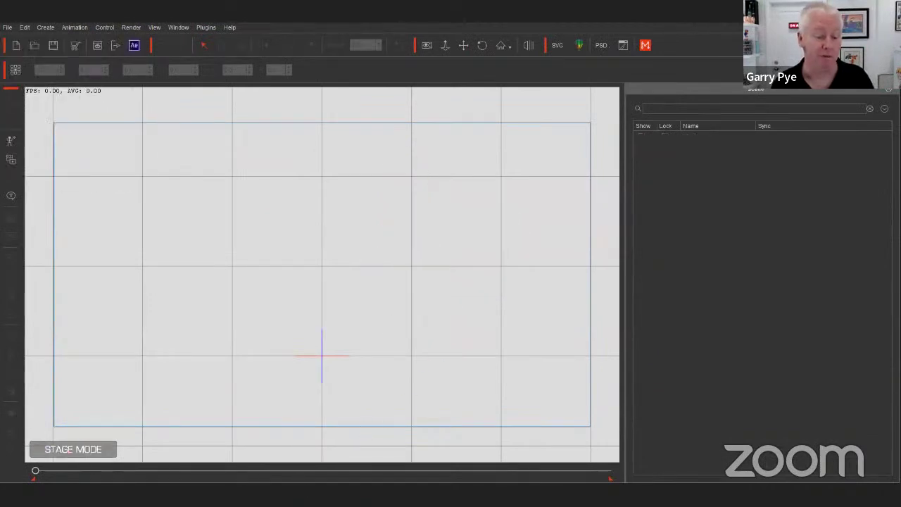
Step: Switch to File Explorer and open the personal backup folder dated Dec 22 on System Disk (C:)
{"action": "key", "text": "alt+Tab"}
{"action": "left_click", "coordinate": [403, 150]}
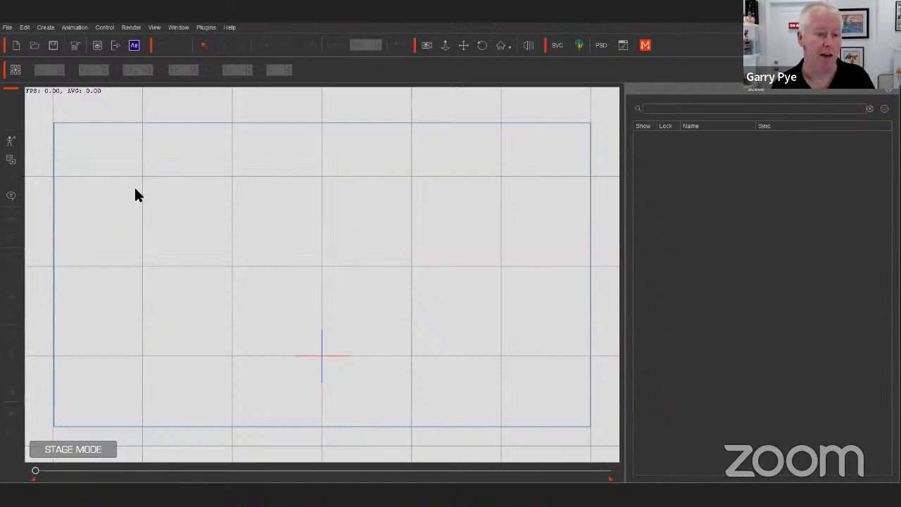
{"action": "key", "text": "super+e"}
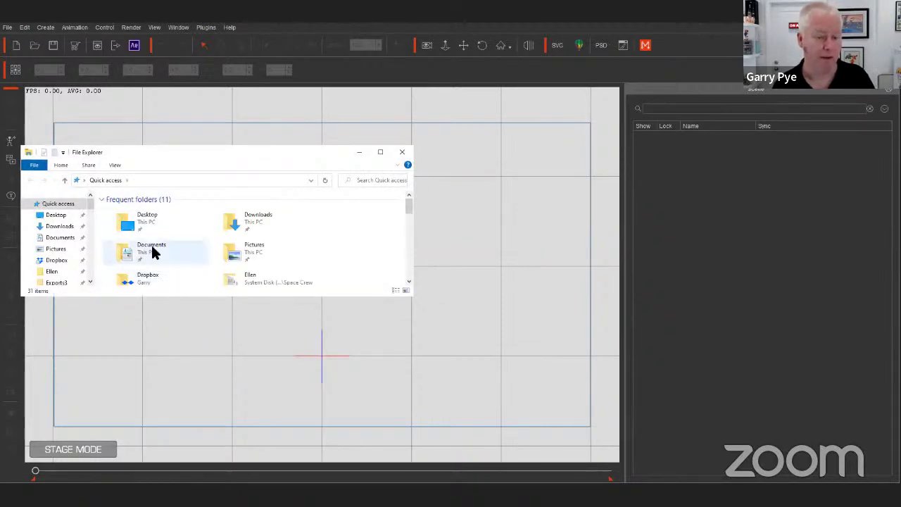
{"action": "left_click_drag", "start_coordinate": [150, 158], "coordinate": [265, 145]}
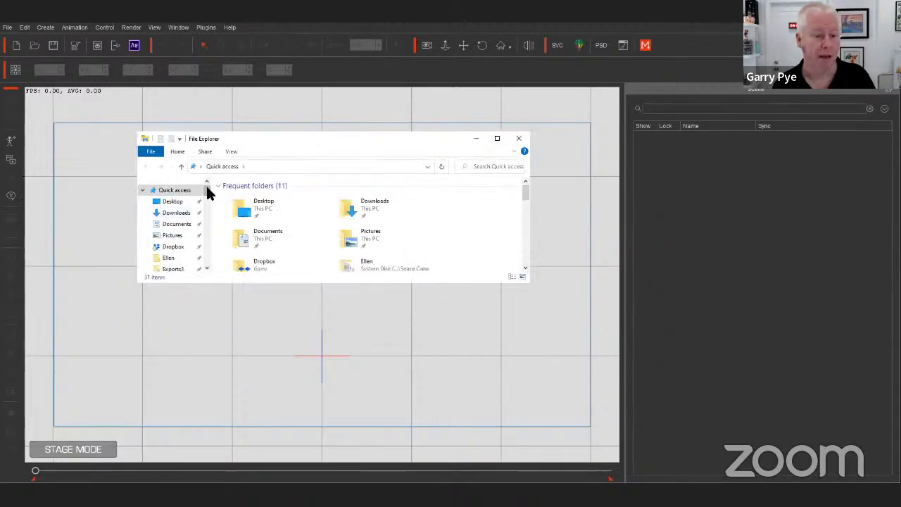
{"action": "scroll", "coordinate": [211, 228], "scroll_direction": "down", "scroll_amount": 5}
{"action": "scroll", "coordinate": [199, 242], "scroll_direction": "down", "scroll_amount": 2}
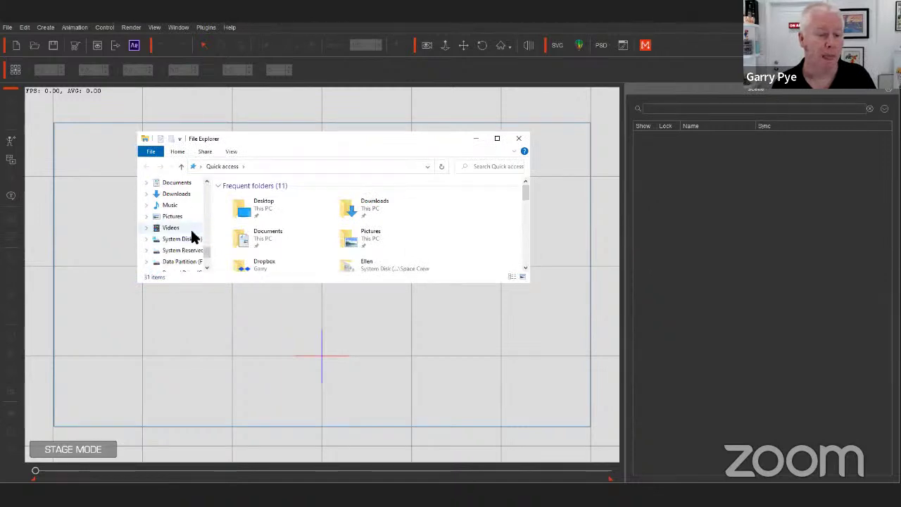
{"action": "left_click", "coordinate": [189, 238]}
{"action": "scroll", "coordinate": [255, 239], "scroll_direction": "down", "scroll_amount": 10}
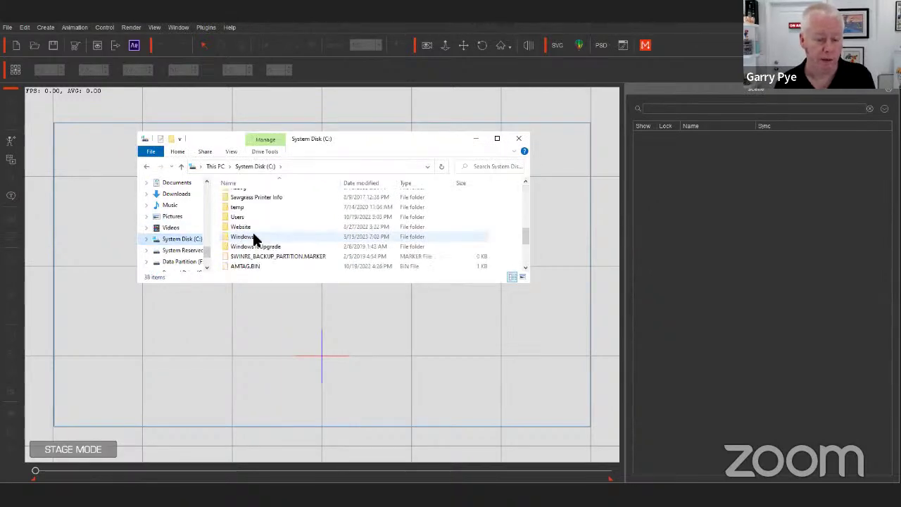
{"action": "scroll", "coordinate": [255, 239], "scroll_direction": "up", "scroll_amount": 5}
{"action": "scroll", "coordinate": [255, 239], "scroll_direction": "up", "scroll_amount": 4}
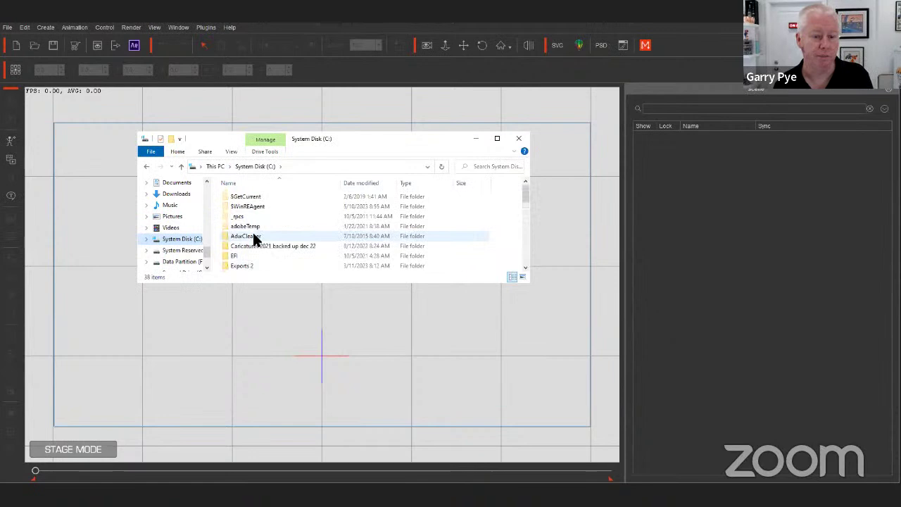
{"action": "scroll", "coordinate": [255, 240], "scroll_direction": "down", "scroll_amount": 4}
{"action": "scroll", "coordinate": [254, 240], "scroll_direction": "up", "scroll_amount": 1}
{"action": "scroll", "coordinate": [255, 239], "scroll_direction": "up", "scroll_amount": 1}
{"action": "double_click", "coordinate": [257, 233]}
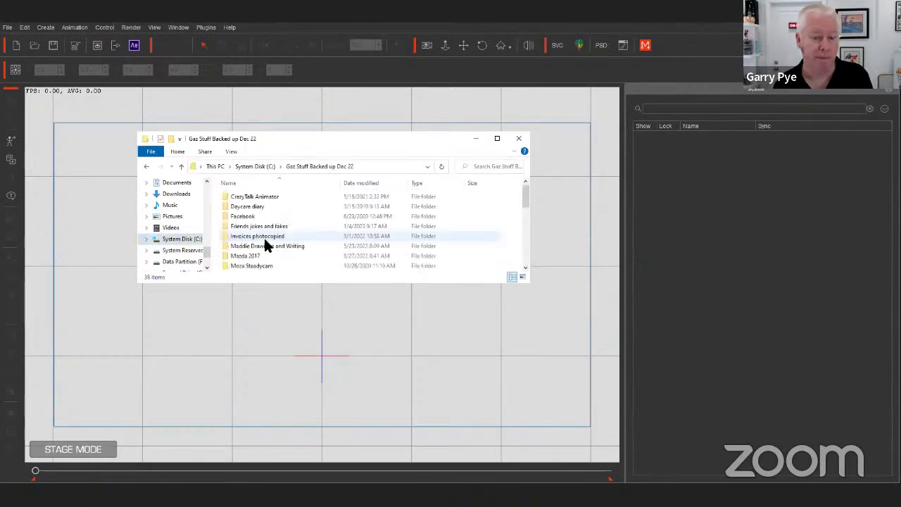
Step: Open the Reallusion (backed up Dec 16) folder and its Community Manager subfolder
{"action": "scroll", "coordinate": [264, 238], "scroll_direction": "down", "scroll_amount": 5}
{"action": "double_click", "coordinate": [264, 237]}
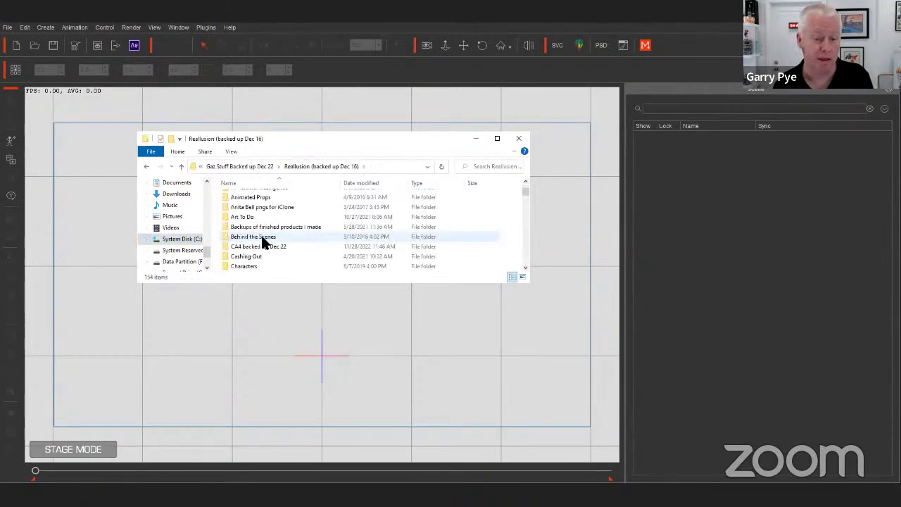
{"action": "scroll", "coordinate": [262, 239], "scroll_direction": "down", "scroll_amount": 10}
{"action": "scroll", "coordinate": [262, 238], "scroll_direction": "down", "scroll_amount": 10}
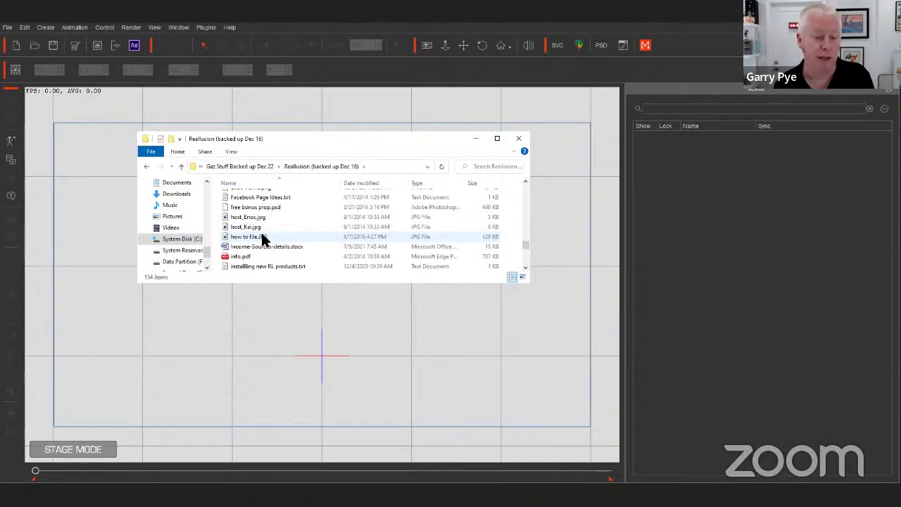
{"action": "scroll", "coordinate": [256, 228], "scroll_direction": "up", "scroll_amount": 3}
{"action": "scroll", "coordinate": [255, 239], "scroll_direction": "down", "scroll_amount": 4}
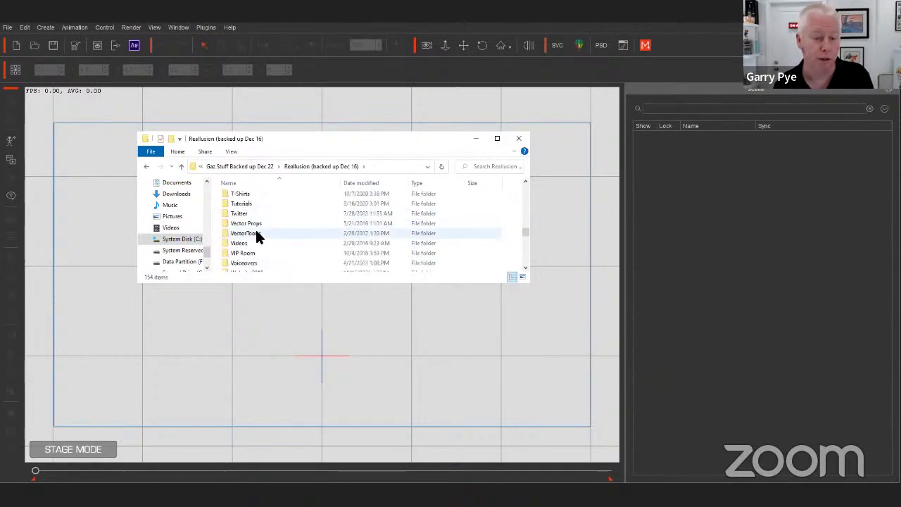
{"action": "scroll", "coordinate": [249, 213], "scroll_direction": "up", "scroll_amount": 1}
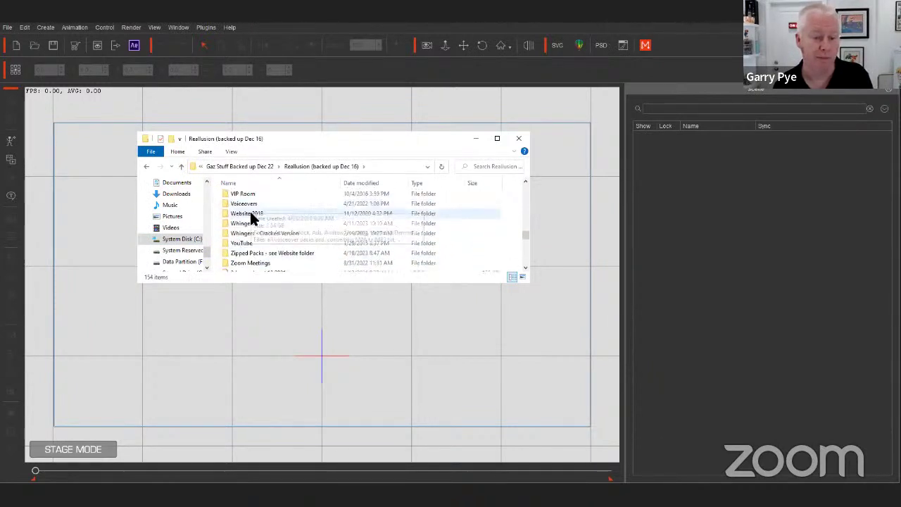
{"action": "scroll", "coordinate": [253, 229], "scroll_direction": "up", "scroll_amount": 15}
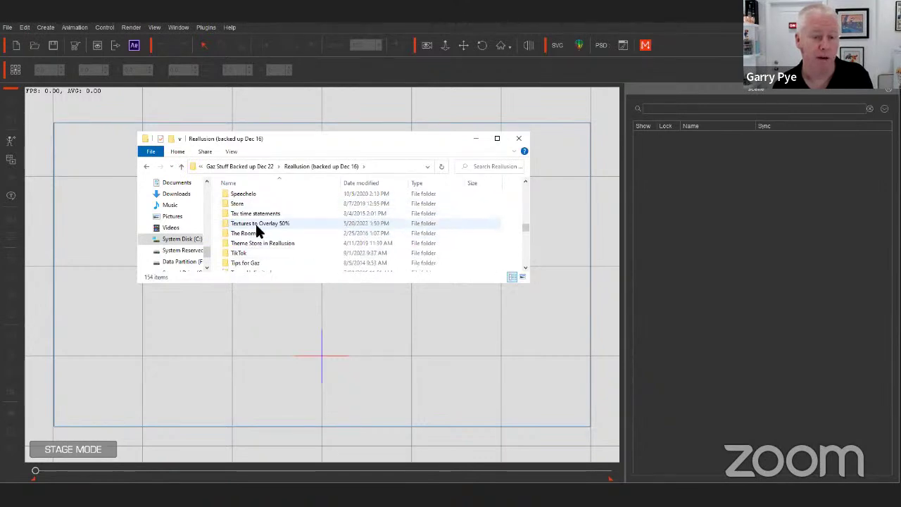
{"action": "scroll", "coordinate": [321, 248], "scroll_direction": "up", "scroll_amount": 4}
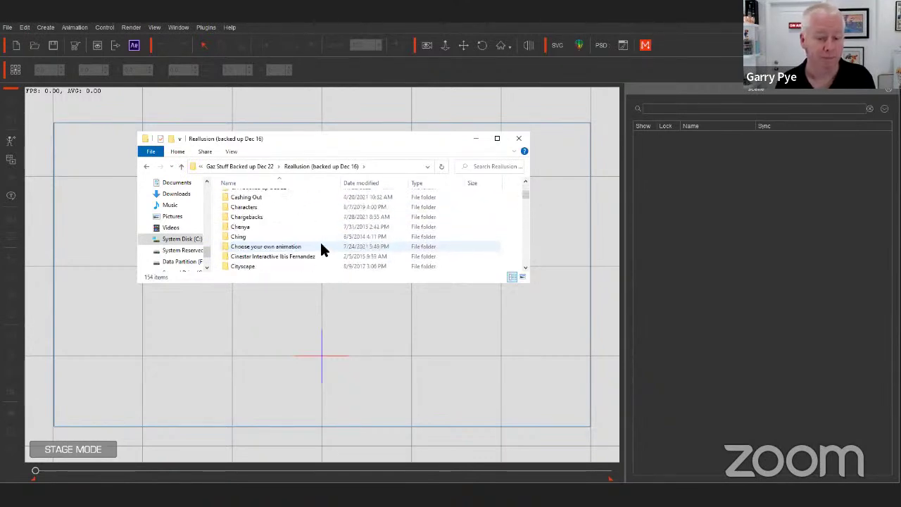
{"action": "scroll", "coordinate": [295, 252], "scroll_direction": "down", "scroll_amount": 2}
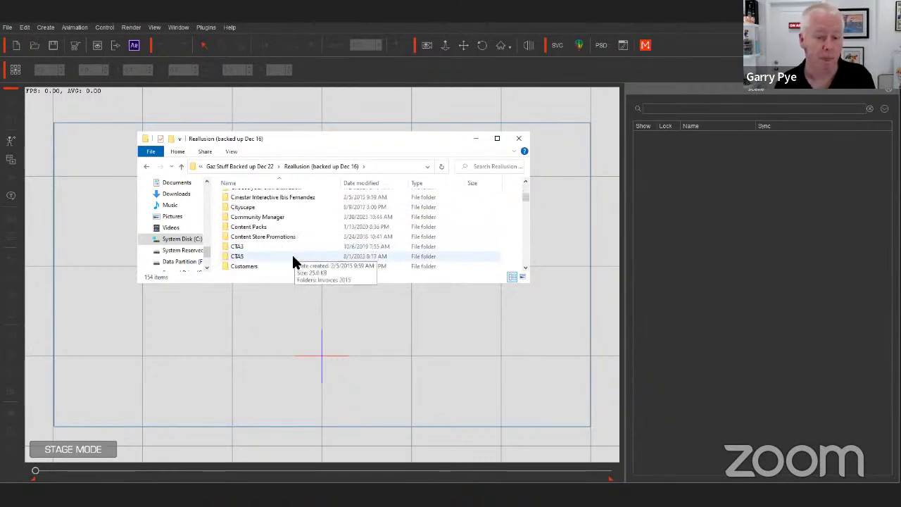
{"action": "double_click", "coordinate": [280, 216]}
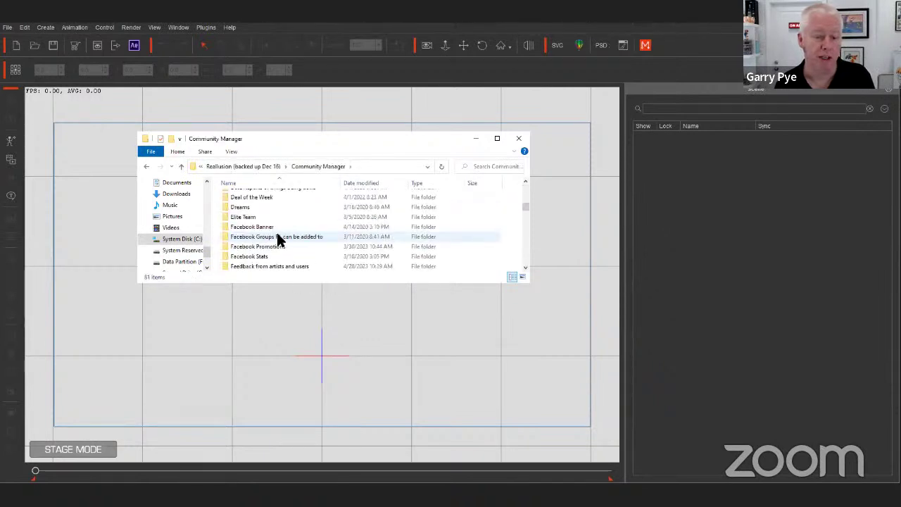
Step: Open Webinars > Webinar 2 - Breakdown of character rigging and import the first Anita SVG file onto the stage
{"action": "scroll", "coordinate": [276, 234], "scroll_direction": "down", "scroll_amount": 5}
{"action": "scroll", "coordinate": [276, 227], "scroll_direction": "down", "scroll_amount": 10}
{"action": "scroll", "coordinate": [276, 227], "scroll_direction": "up", "scroll_amount": 3}
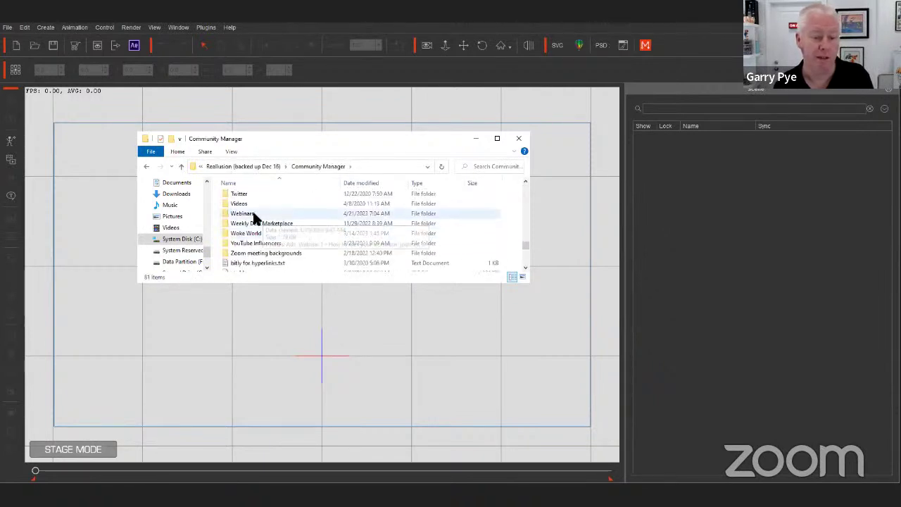
{"action": "double_click", "coordinate": [252, 218]}
{"action": "double_click", "coordinate": [283, 214]}
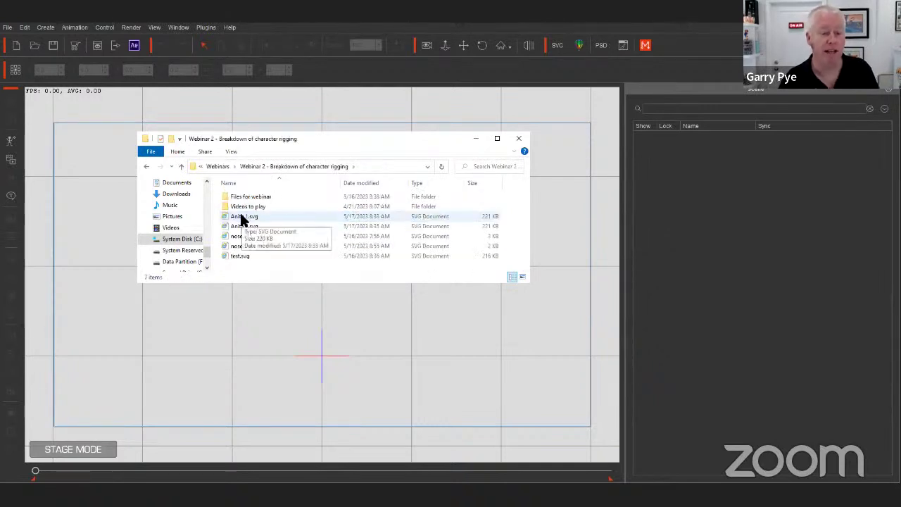
{"action": "left_click_drag", "start_coordinate": [242, 220], "coordinate": [361, 360]}
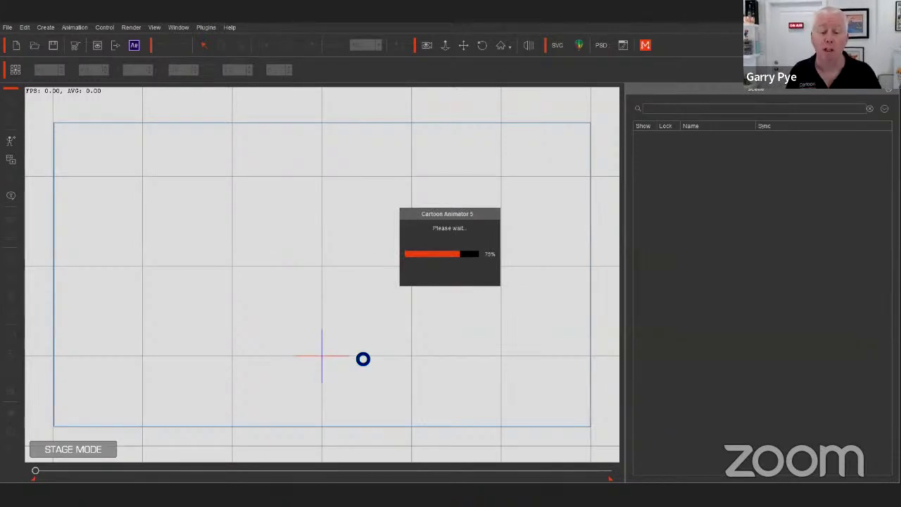
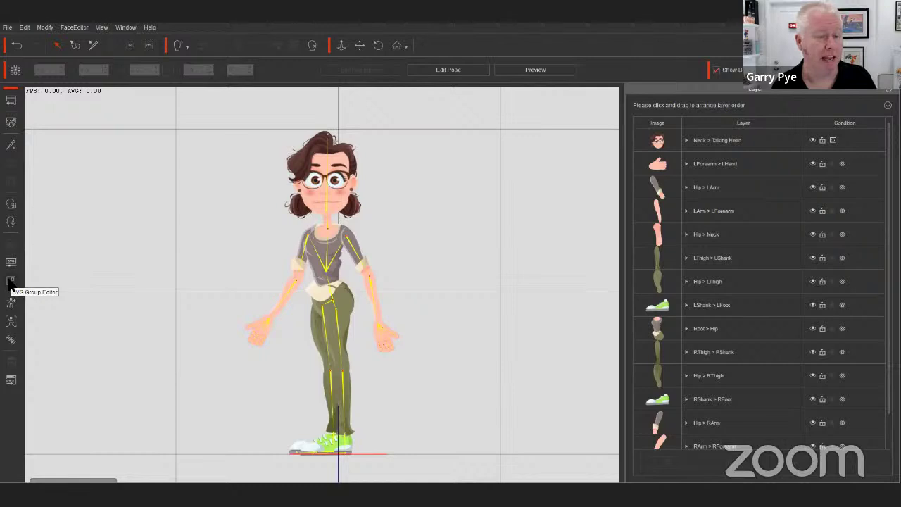
Step: Open the SVG Group Editor for the character with Auto Color Group set to Group by Color, and place its window beside the character
{"action": "left_click", "coordinate": [11, 281]}
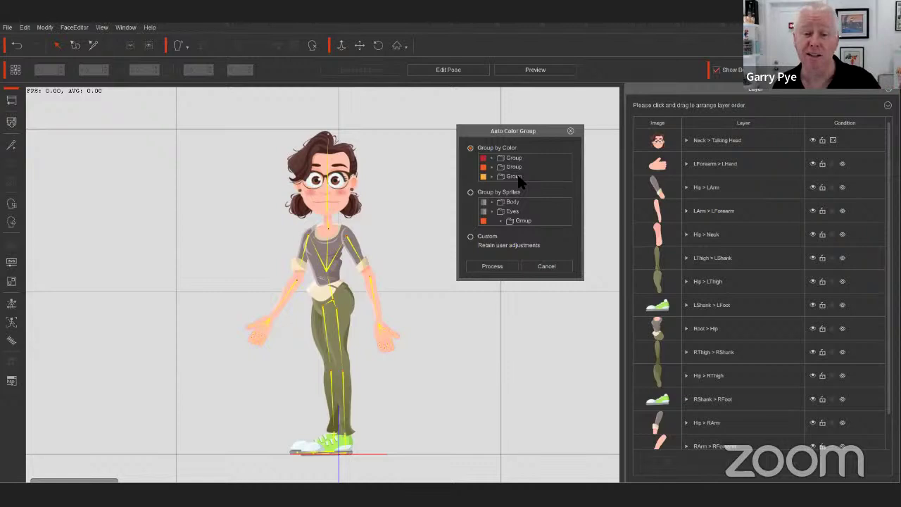
{"action": "left_click", "coordinate": [503, 267]}
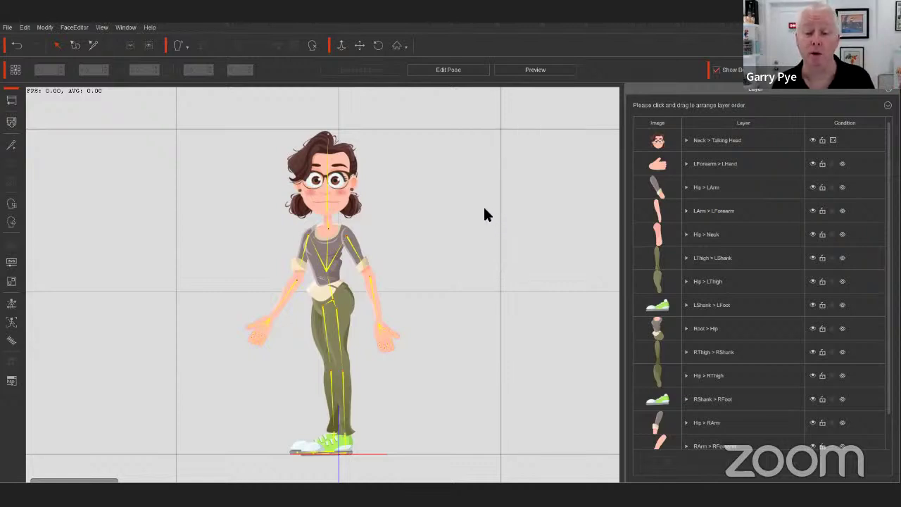
{"action": "left_click_drag", "start_coordinate": [531, 66], "coordinate": [510, 125]}
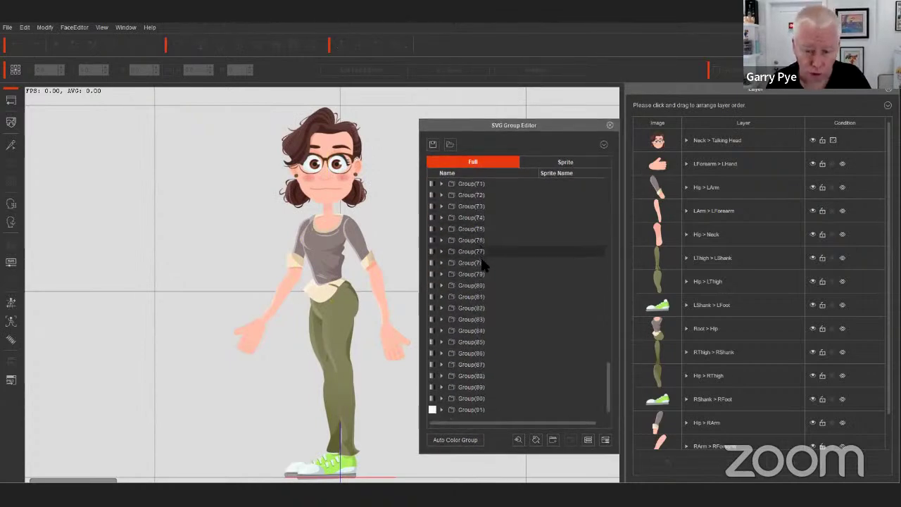
Step: Pick the left thigh's pants shape on the character and select its whole color group, Group(23)
{"action": "scroll", "coordinate": [482, 277], "scroll_direction": "up", "scroll_amount": 2}
{"action": "scroll", "coordinate": [482, 277], "scroll_direction": "up", "scroll_amount": 10}
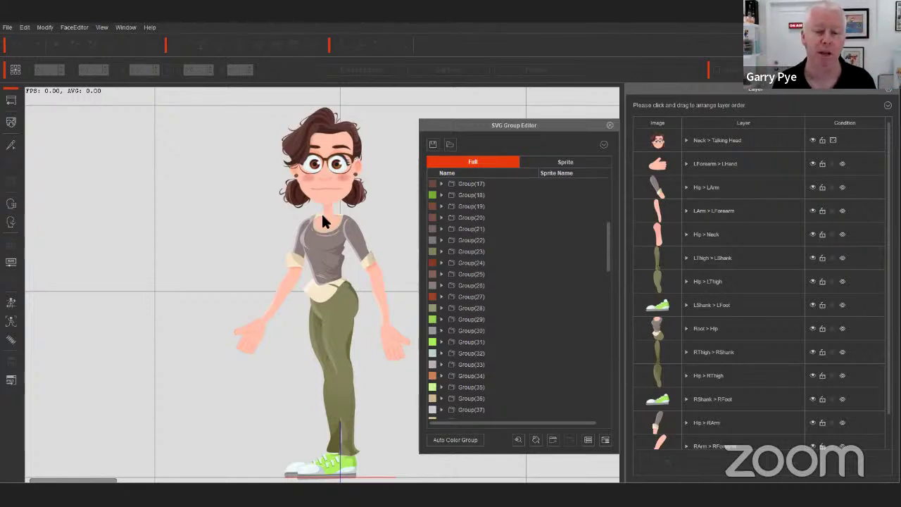
{"action": "left_click", "coordinate": [349, 317]}
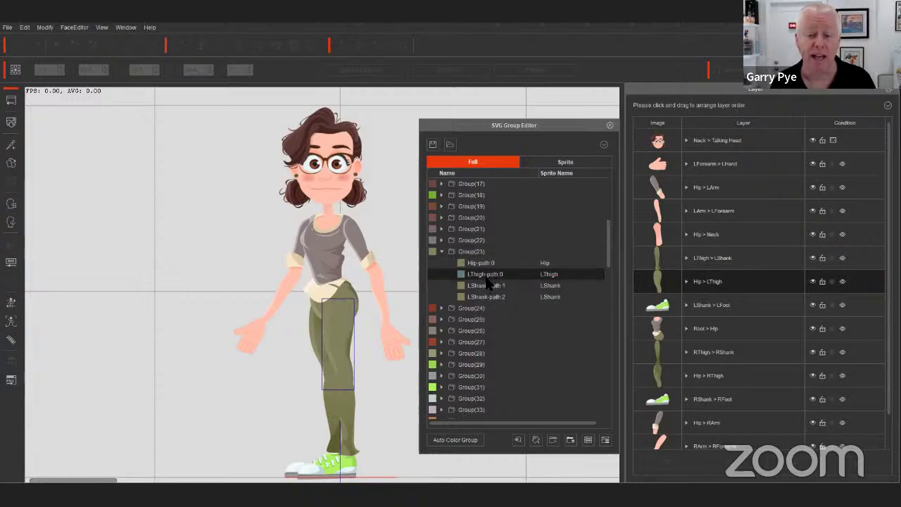
{"action": "left_click", "coordinate": [472, 252]}
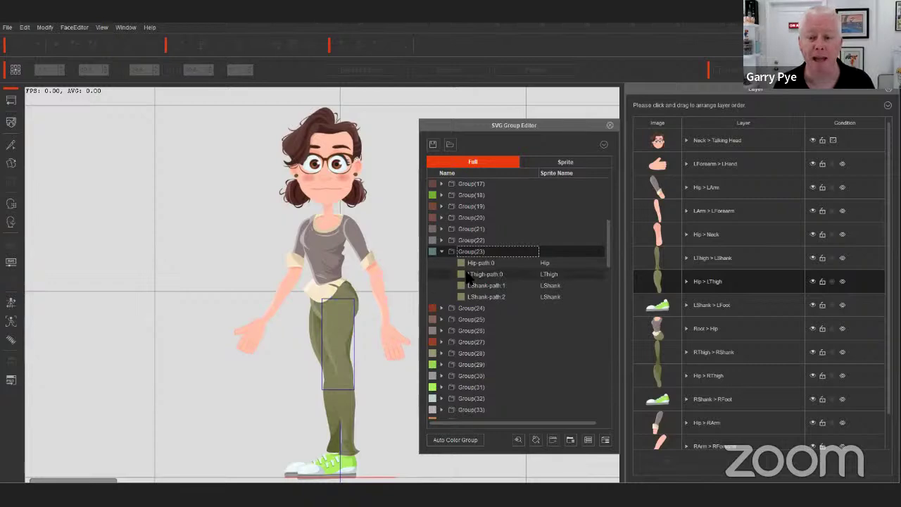
Step: Create a new group at the start of the group list and name it Body
{"action": "scroll", "coordinate": [470, 251], "scroll_direction": "up", "scroll_amount": 6}
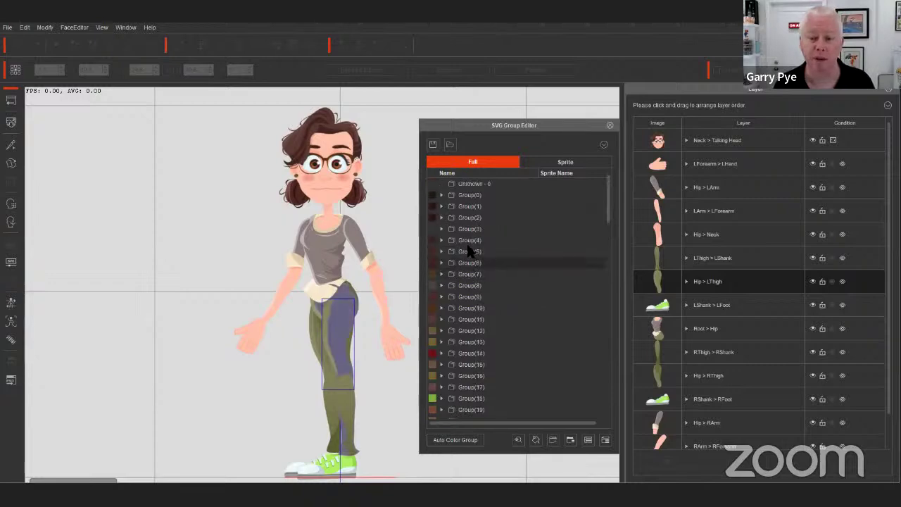
{"action": "left_click", "coordinate": [553, 440]}
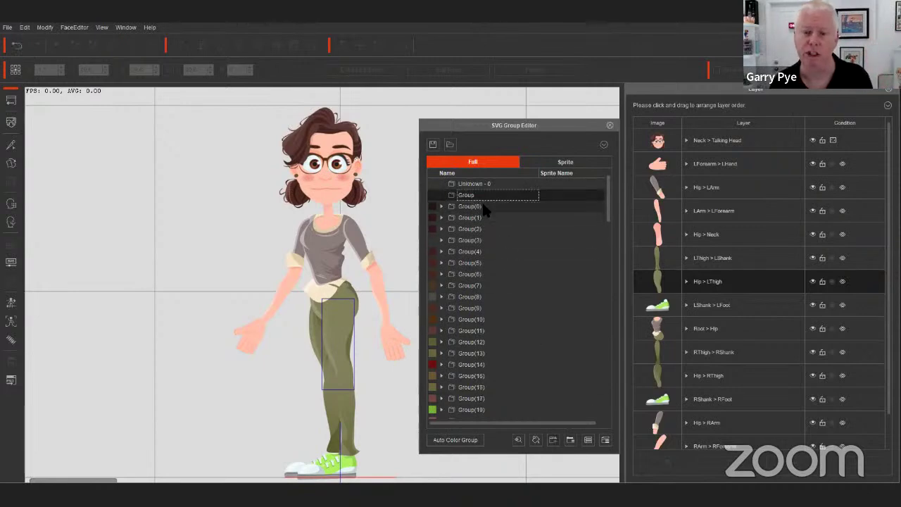
{"action": "double_click", "coordinate": [466, 196]}
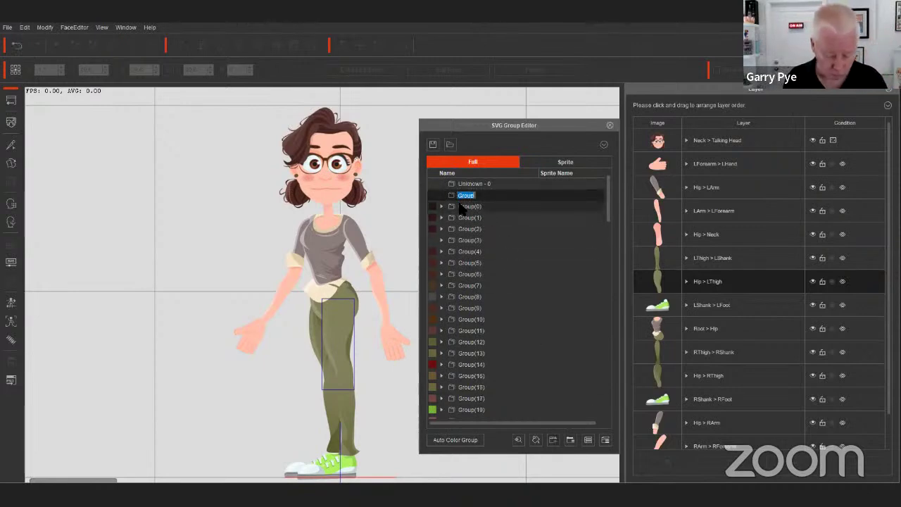
{"action": "type", "text": "Skin"}
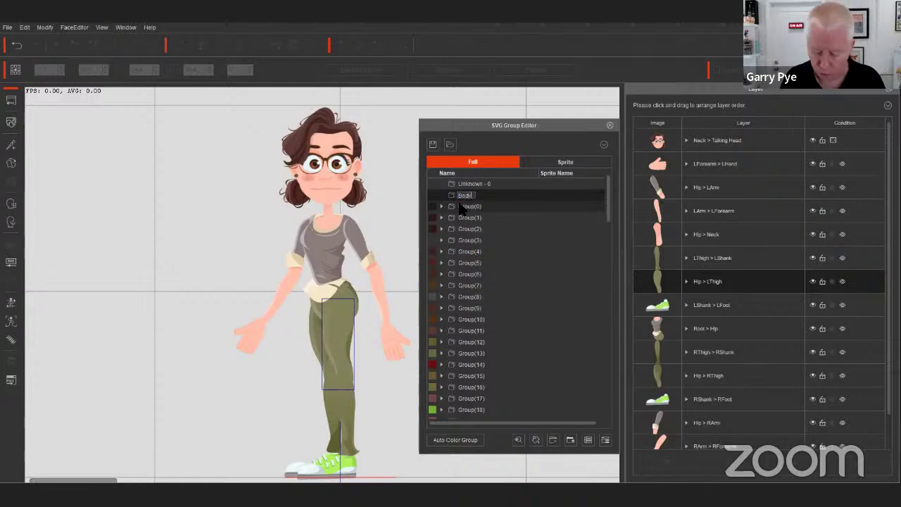
{"action": "left_click", "coordinate": [486, 184]}
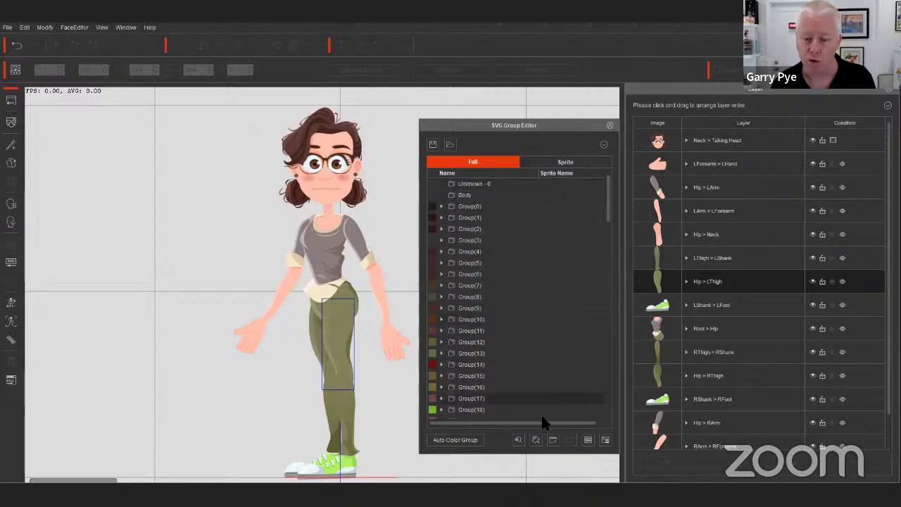
Step: Create another new top-level group and name it Clothing
{"action": "left_click", "coordinate": [553, 439]}
{"action": "double_click", "coordinate": [465, 197]}
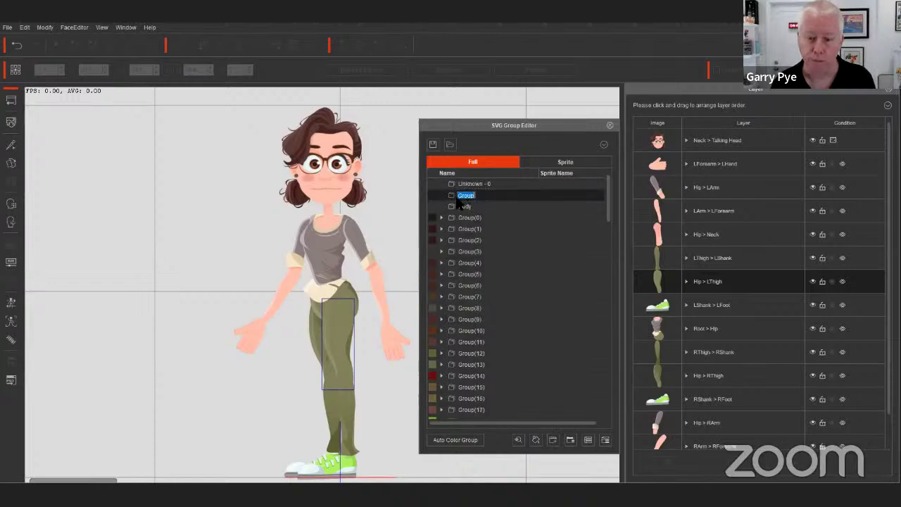
{"action": "type", "text": "Clothing"}
{"action": "key", "text": "Return"}
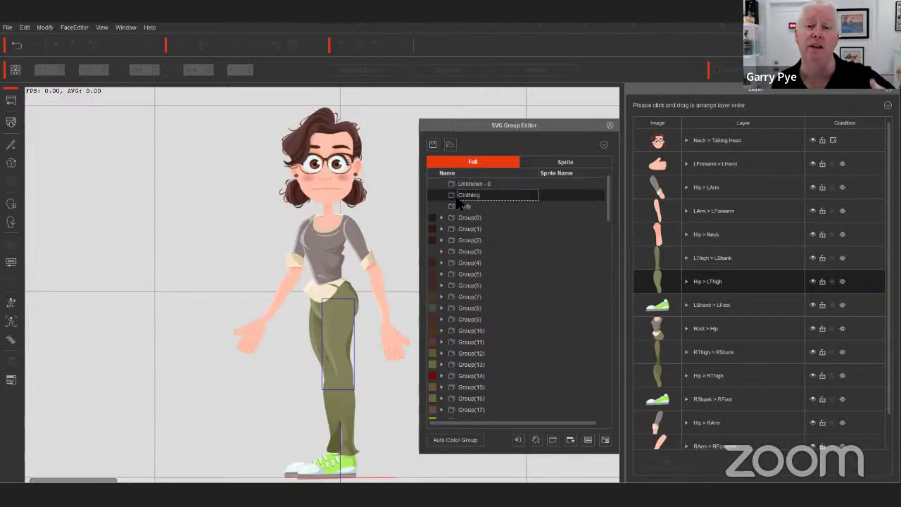
Step: Add a subgroup inside the Clothing group and name it Pants
{"action": "left_click", "coordinate": [461, 204]}
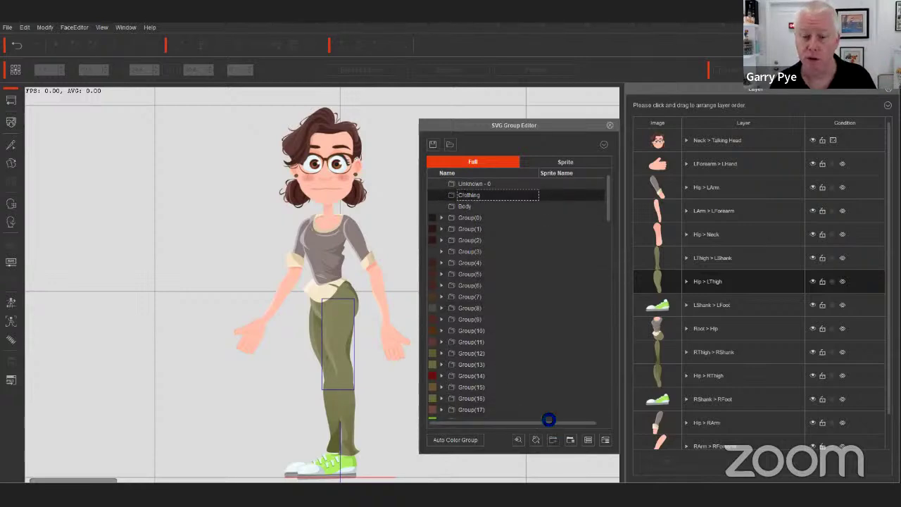
{"action": "left_click", "coordinate": [552, 439]}
{"action": "double_click", "coordinate": [472, 207]}
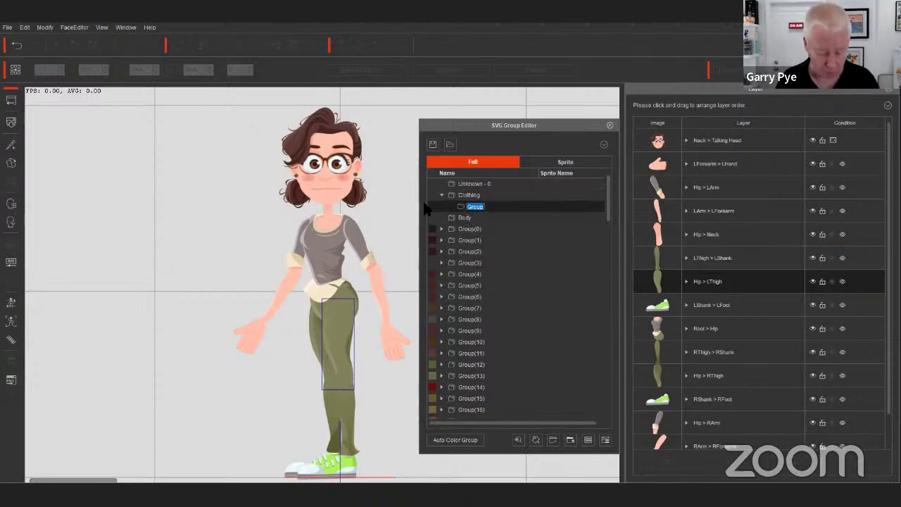
{"action": "type", "text": "Pants"}
{"action": "key", "text": "Return"}
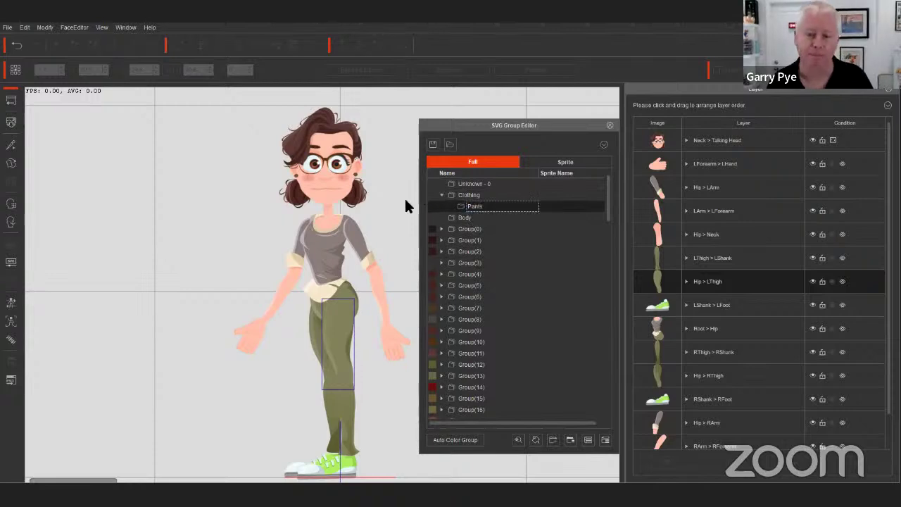
Step: Move all four paths of Group(23), from Hip-path:0 to LShank-path:2, into the Pants group
{"action": "scroll", "coordinate": [492, 295], "scroll_direction": "down", "scroll_amount": 5}
{"action": "left_click", "coordinate": [480, 262]}
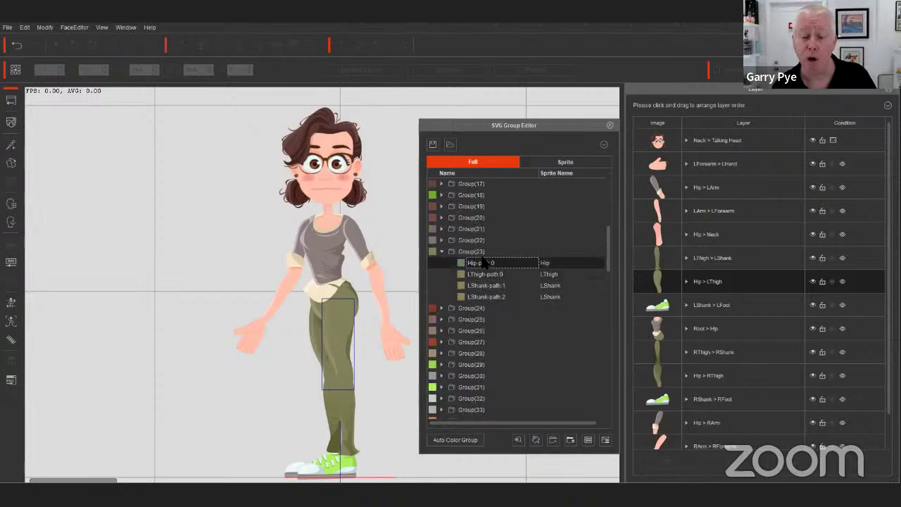
{"action": "left_click", "coordinate": [495, 297], "text": "shift"}
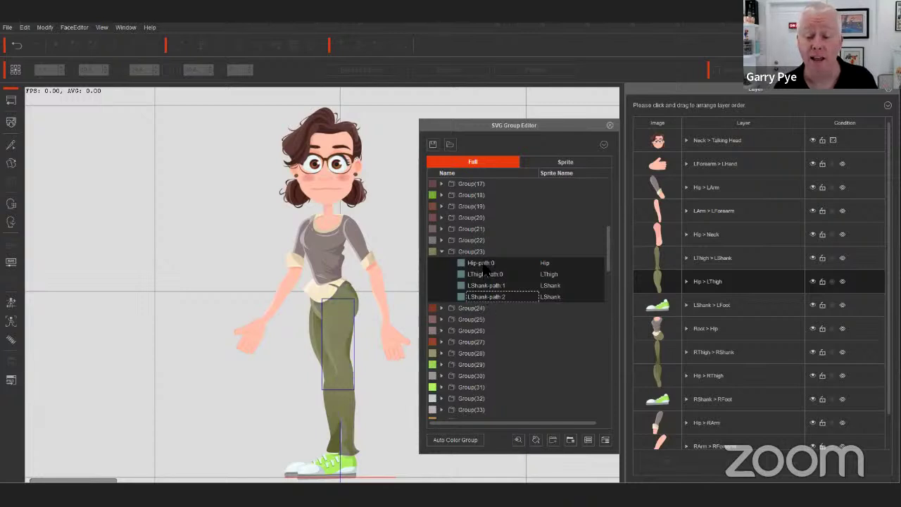
{"action": "left_click_drag", "start_coordinate": [524, 178], "coordinate": [509, 208]}
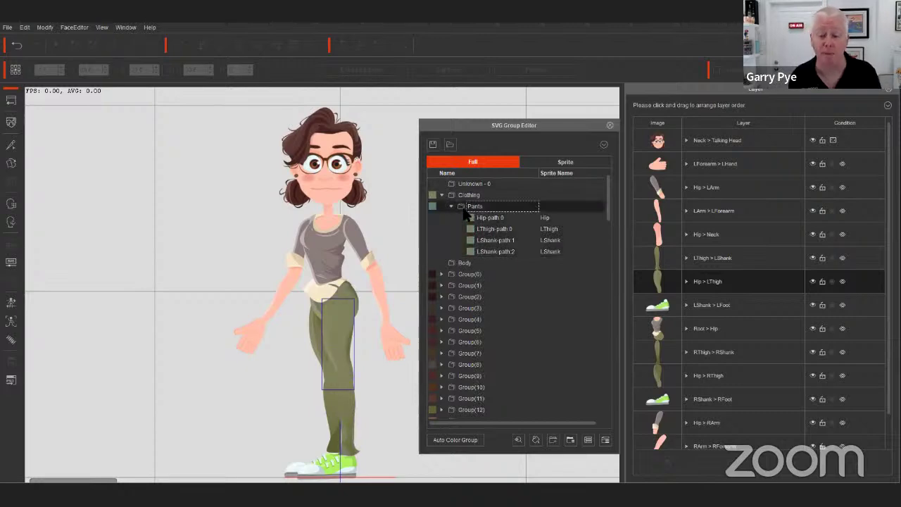
Step: Show the left thigh in Sprite mode and move its shading path LThigh-path:1 from Group(16) into the Pants group
{"action": "scroll", "coordinate": [456, 333], "scroll_direction": "down", "scroll_amount": 3}
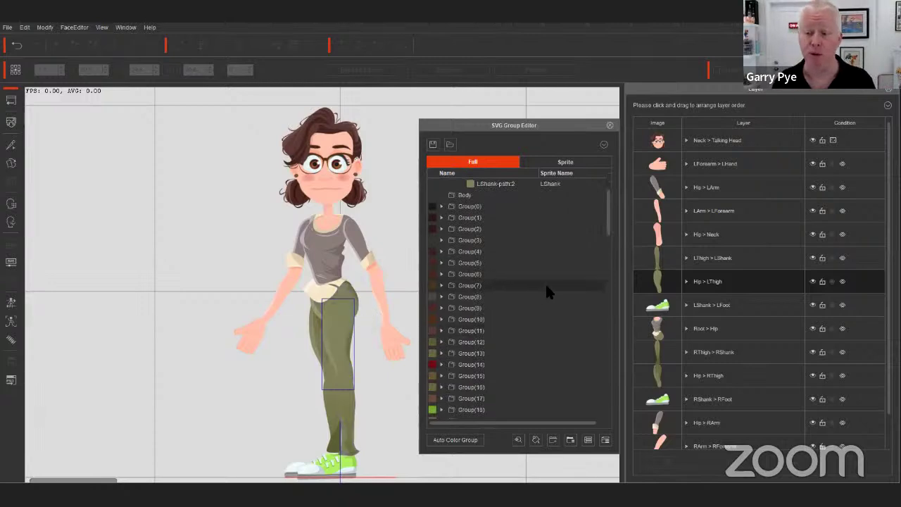
{"action": "left_click", "coordinate": [563, 162]}
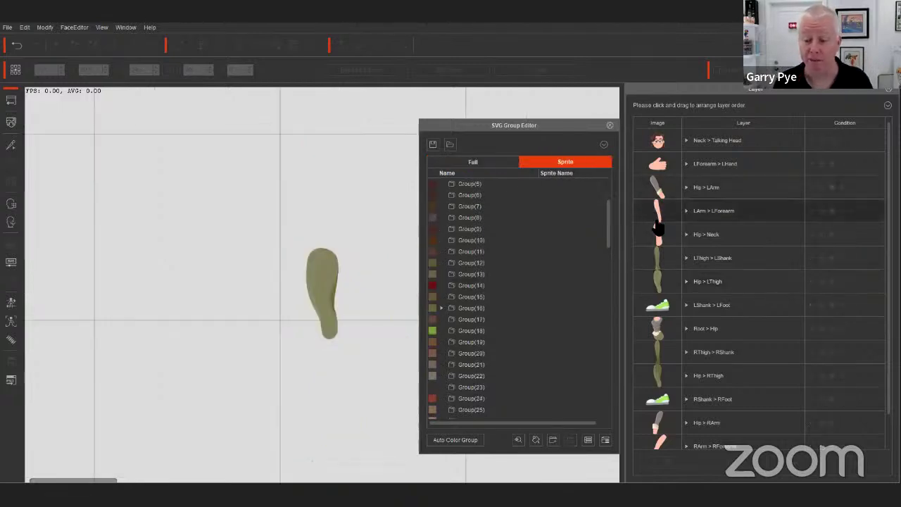
{"action": "scroll", "coordinate": [607, 253], "scroll_direction": "down", "scroll_amount": 2}
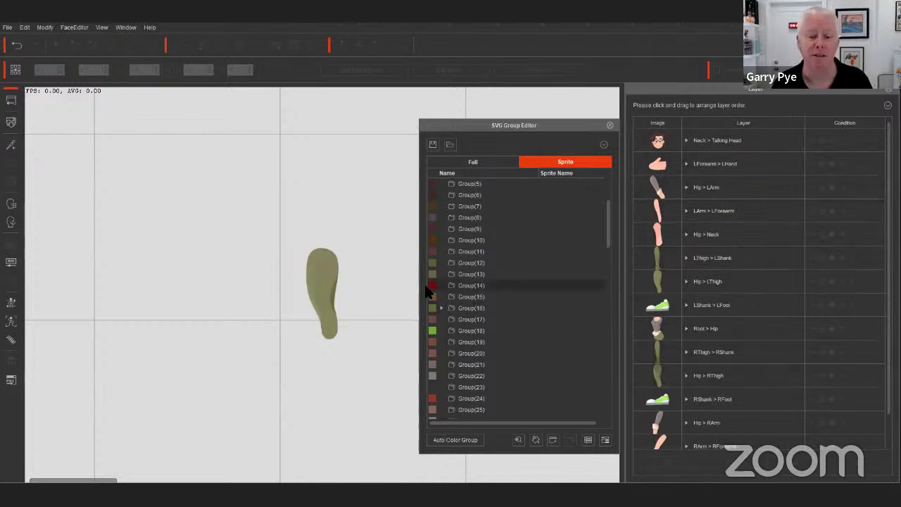
{"action": "scroll", "coordinate": [482, 255], "scroll_direction": "up", "scroll_amount": 2}
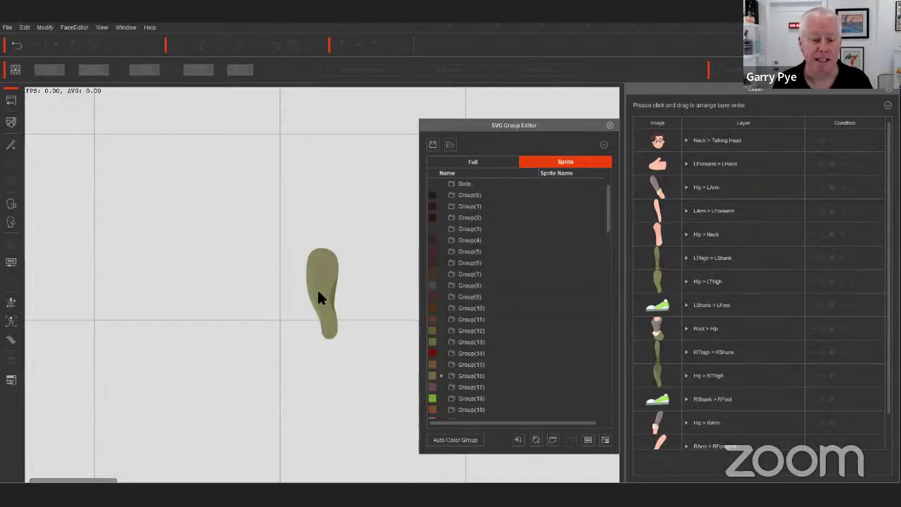
{"action": "scroll", "coordinate": [472, 314], "scroll_direction": "down", "scroll_amount": 2}
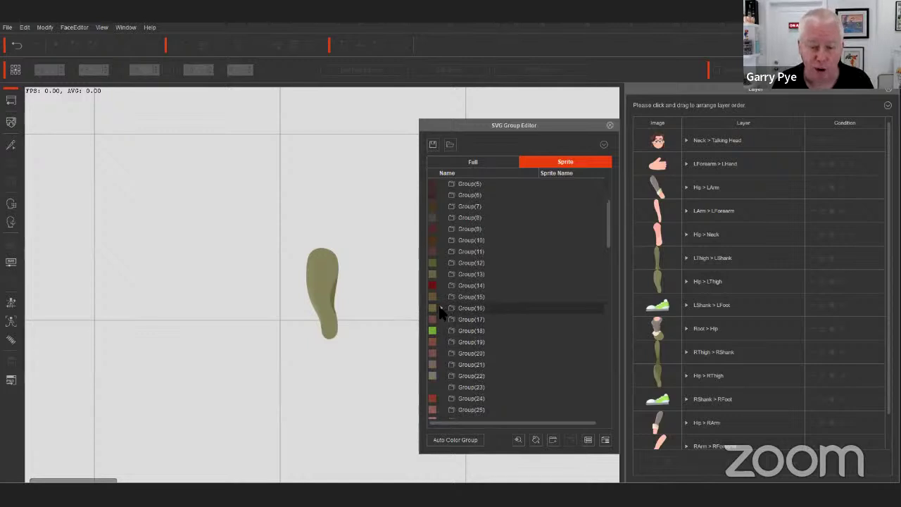
{"action": "left_click", "coordinate": [467, 309]}
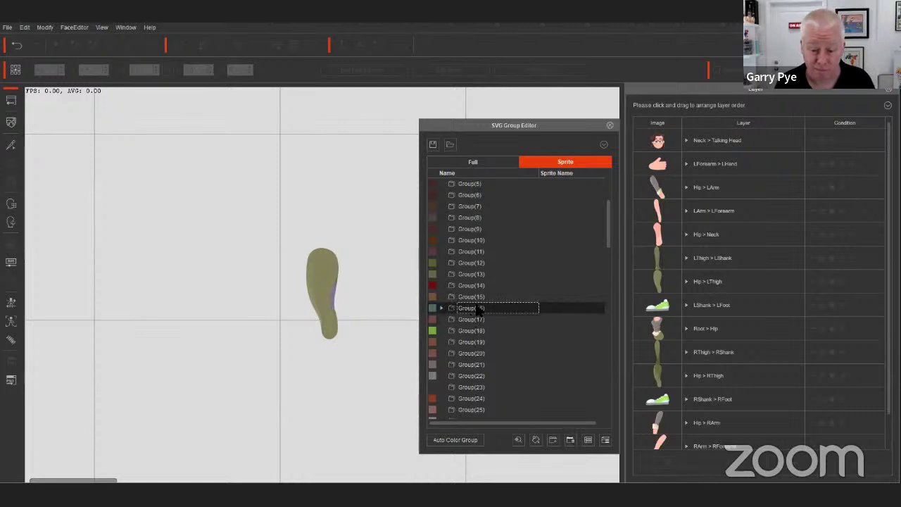
{"action": "left_click", "coordinate": [441, 308]}
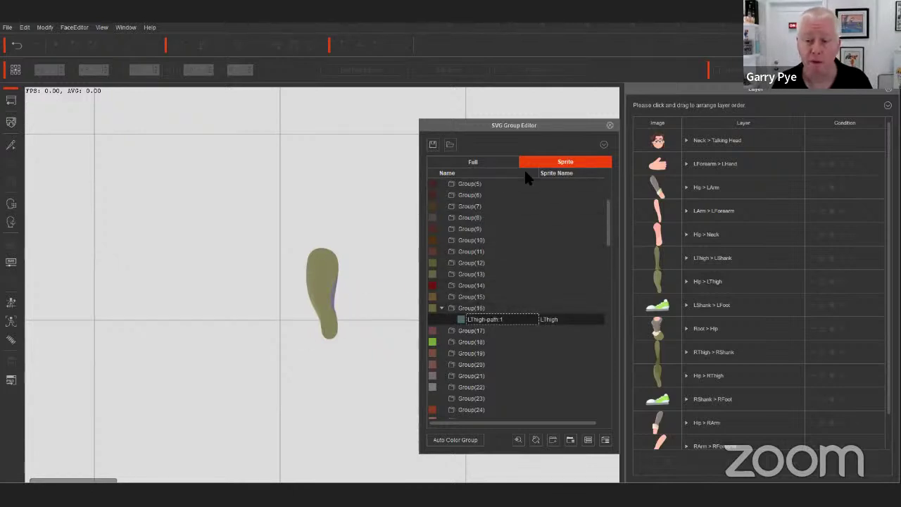
{"action": "scroll", "coordinate": [523, 177], "scroll_direction": "up", "scroll_amount": 5}
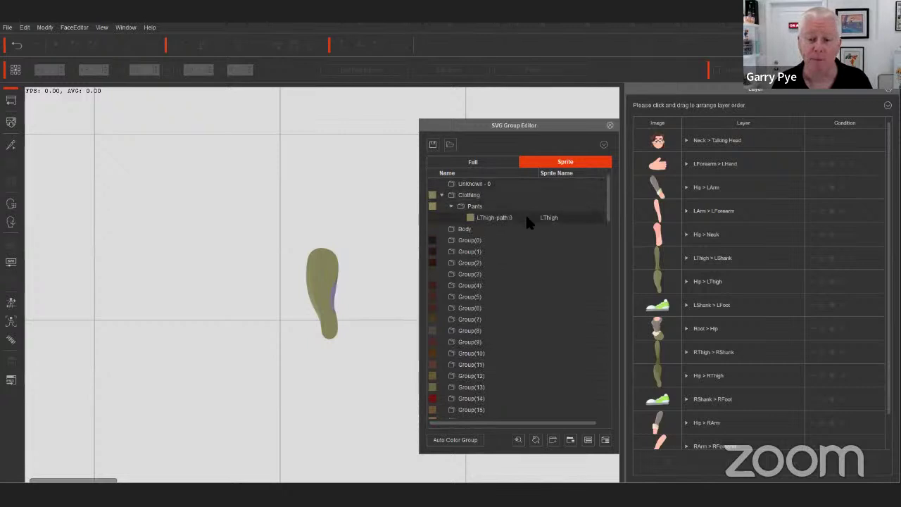
{"action": "left_click", "coordinate": [525, 206]}
Step: Move the left thigh's gradient path LThigh-path:2 from Group(84) into the Pants group
{"action": "scroll", "coordinate": [498, 285], "scroll_direction": "down", "scroll_amount": 20}
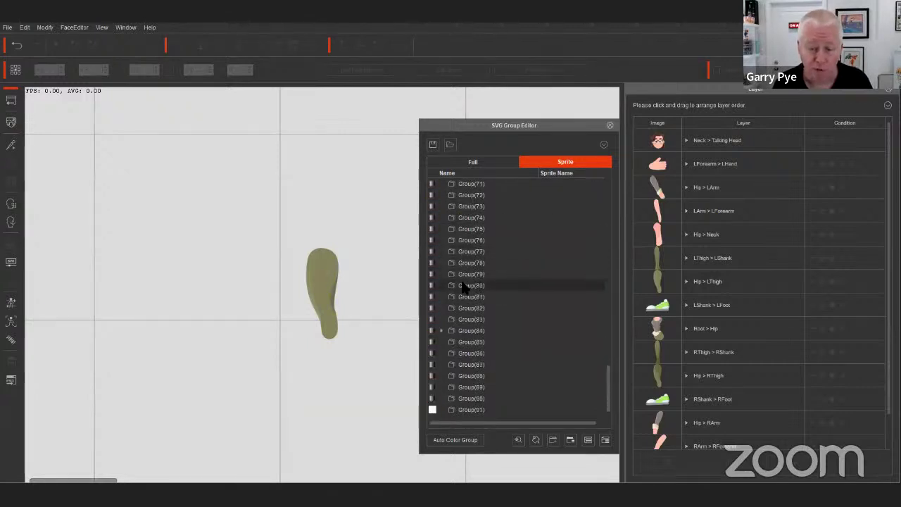
{"action": "scroll", "coordinate": [441, 330], "scroll_direction": "down", "scroll_amount": 2}
{"action": "left_click", "coordinate": [440, 331]}
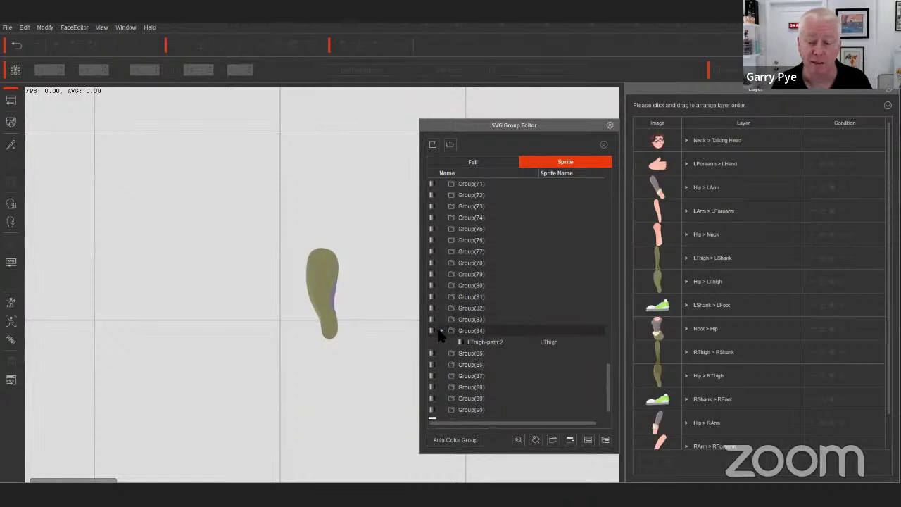
{"action": "left_click", "coordinate": [484, 342]}
{"action": "scroll", "coordinate": [522, 176], "scroll_direction": "up", "scroll_amount": 1}
{"action": "scroll", "coordinate": [524, 182], "scroll_direction": "up", "scroll_amount": 20}
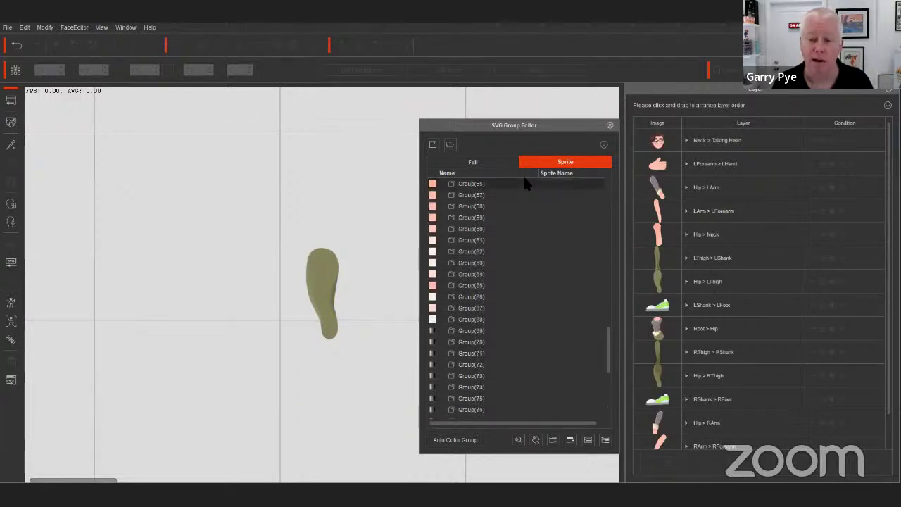
{"action": "left_click_drag", "start_coordinate": [524, 217], "coordinate": [518, 209]}
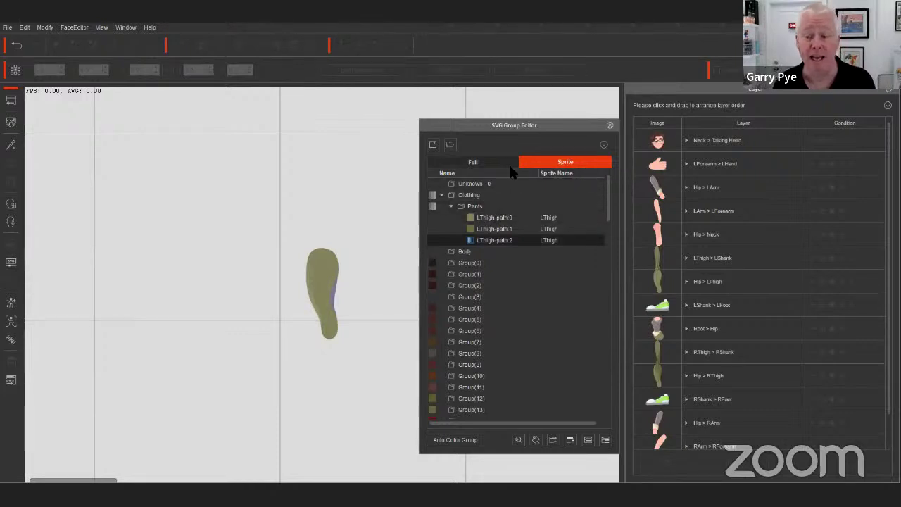
Step: Return to Sprite mode, expand the Neck > Talking Head layer and display the Left Eye sprites
{"action": "scroll", "coordinate": [689, 275], "scroll_direction": "down", "scroll_amount": 2}
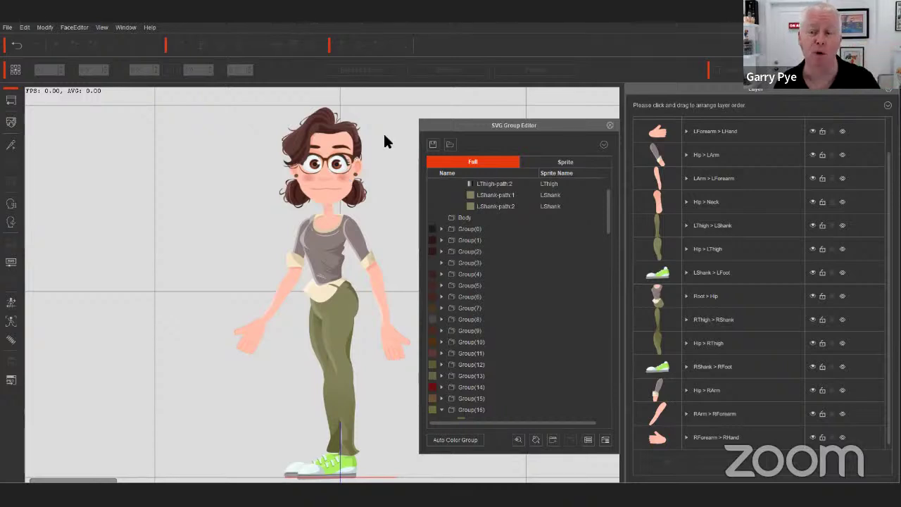
{"action": "left_click", "coordinate": [565, 162]}
{"action": "scroll", "coordinate": [647, 232], "scroll_direction": "up", "scroll_amount": 3}
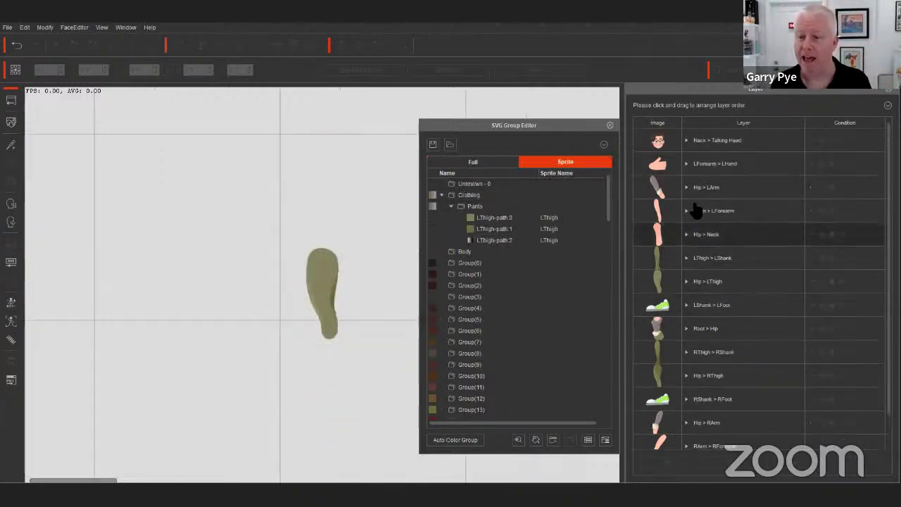
{"action": "left_click", "coordinate": [687, 141]}
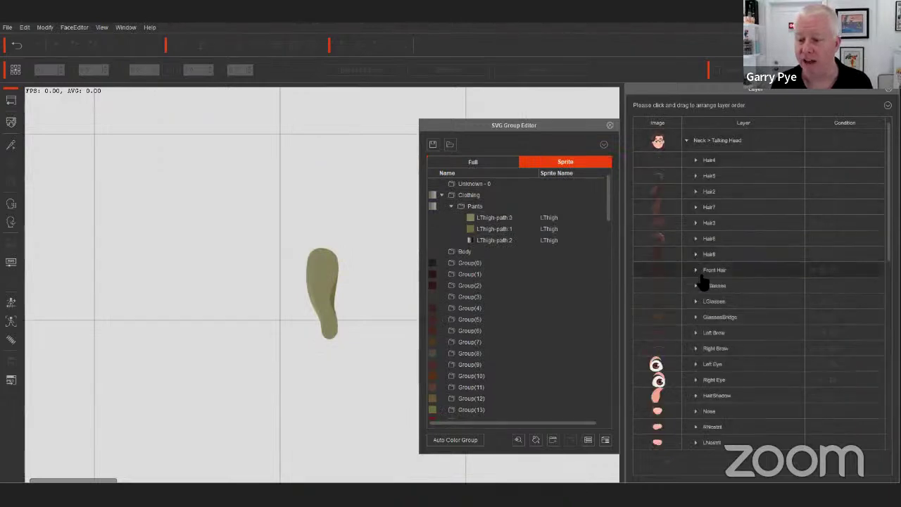
{"action": "left_click", "coordinate": [716, 365]}
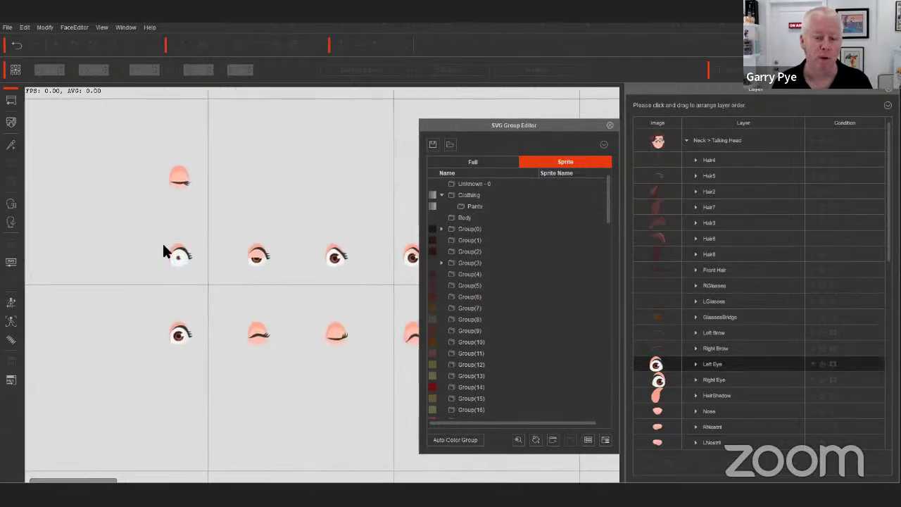
Step: Move the SVG Group Editor clear of the eye sprites, pick an upper eyelid shape and select its whole Group(55)
{"action": "left_click_drag", "start_coordinate": [472, 137], "coordinate": [577, 127]}
{"action": "left_click", "coordinate": [404, 251]}
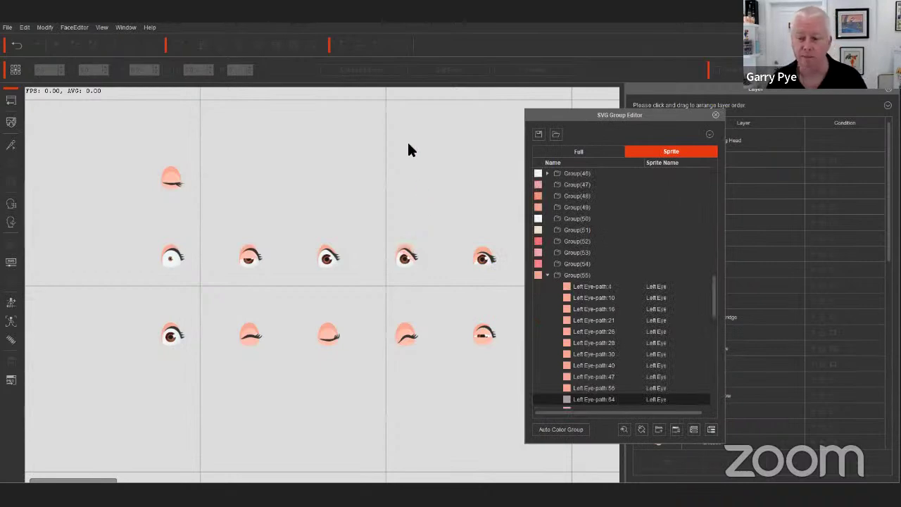
{"action": "scroll", "coordinate": [615, 268], "scroll_direction": "down", "scroll_amount": 2}
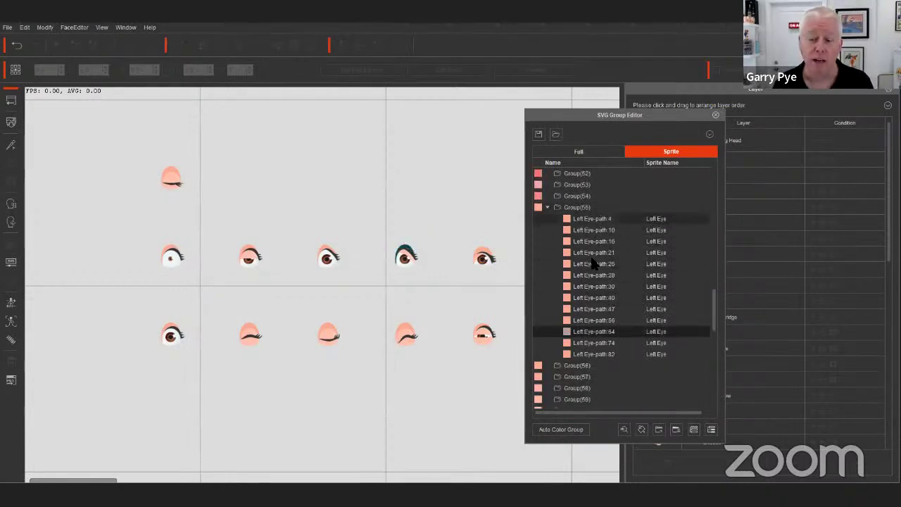
{"action": "left_click", "coordinate": [575, 207]}
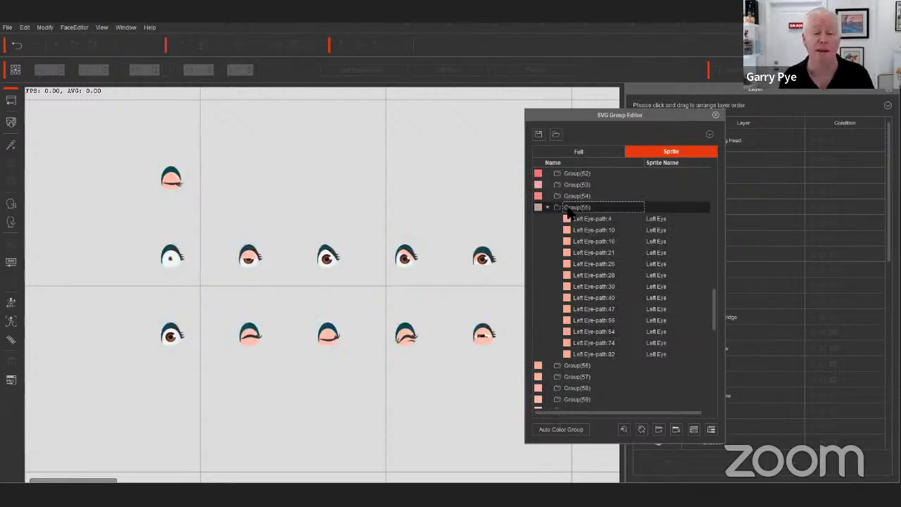
Step: Add a subgroup named Skin inside the Body group of the SVG Group Editor
{"action": "scroll", "coordinate": [581, 211], "scroll_direction": "up", "scroll_amount": 15}
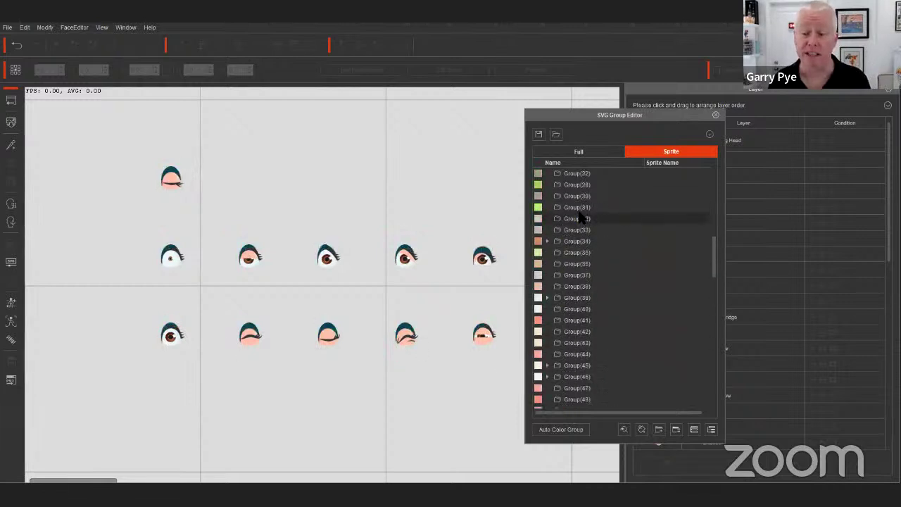
{"action": "left_click", "coordinate": [584, 205]}
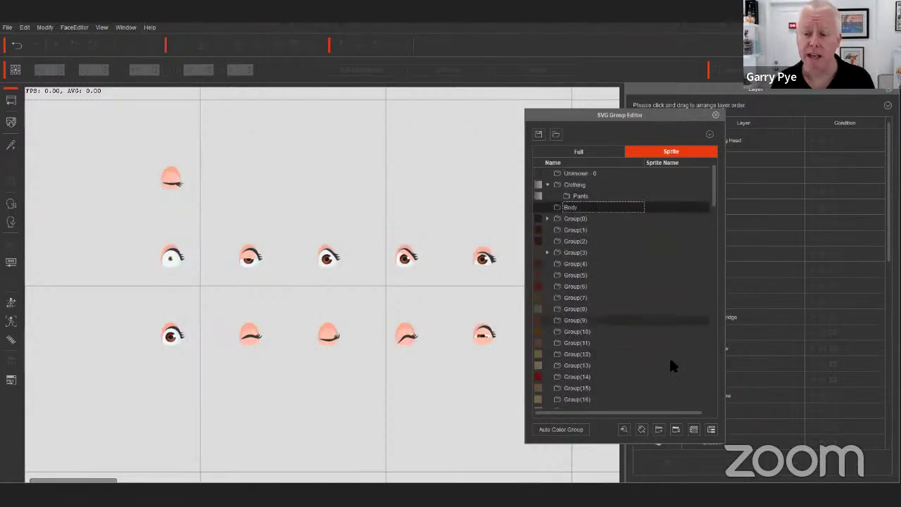
{"action": "left_click", "coordinate": [657, 428]}
{"action": "double_click", "coordinate": [578, 218]}
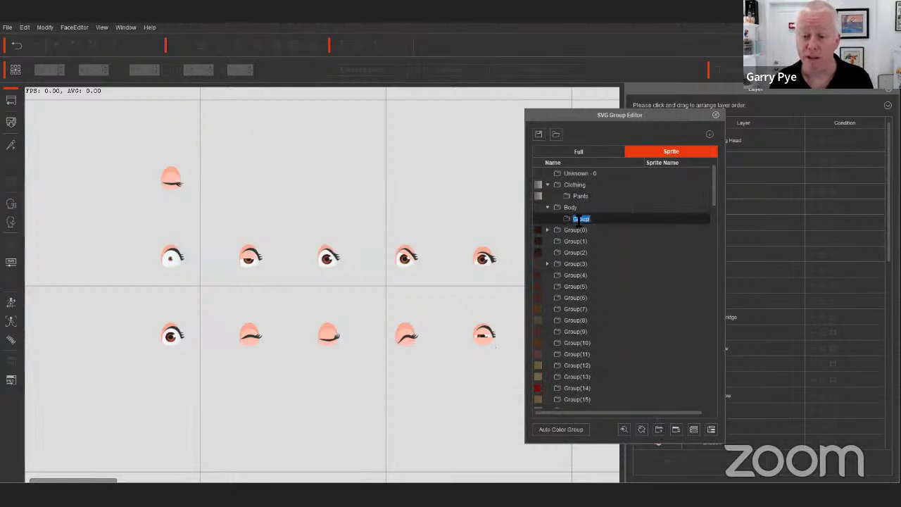
{"action": "type", "text": "Skin"}
{"action": "key", "text": "Return"}
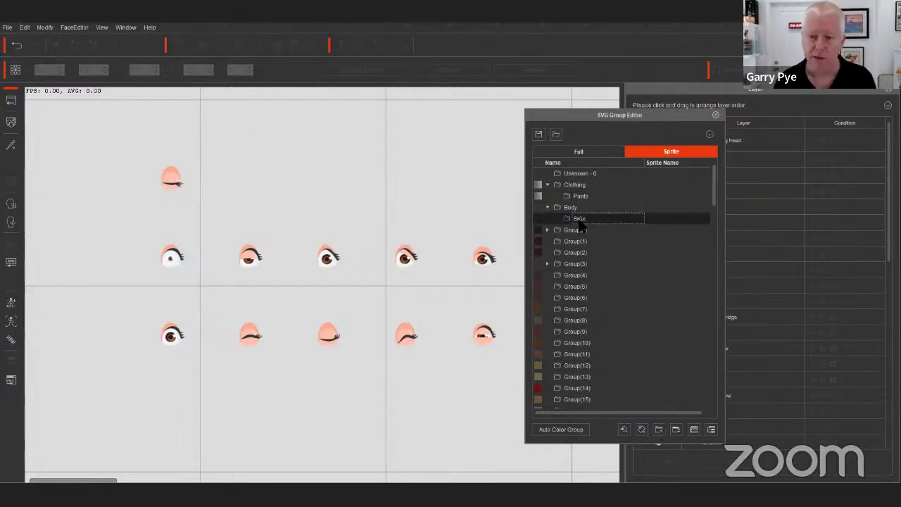
Step: Add a subgroup named Skin Main inside the Skin group
{"action": "left_click", "coordinate": [654, 425]}
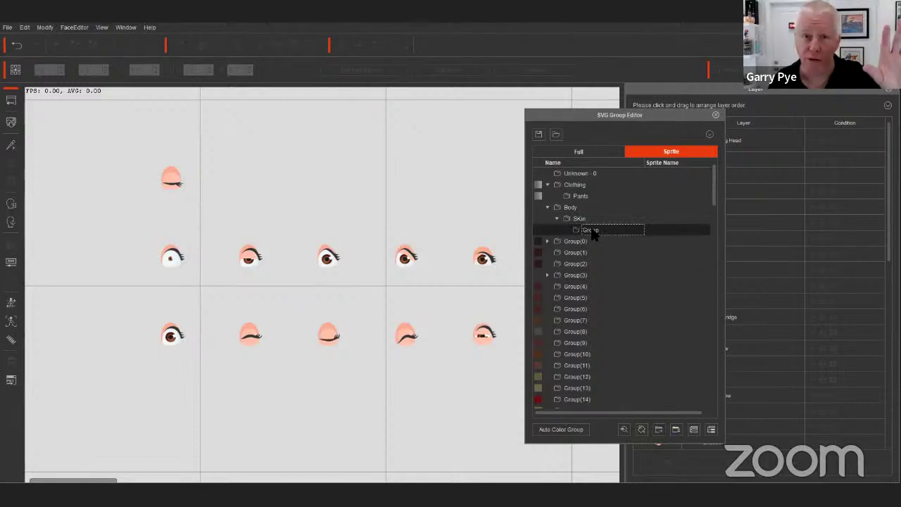
{"action": "double_click", "coordinate": [590, 230]}
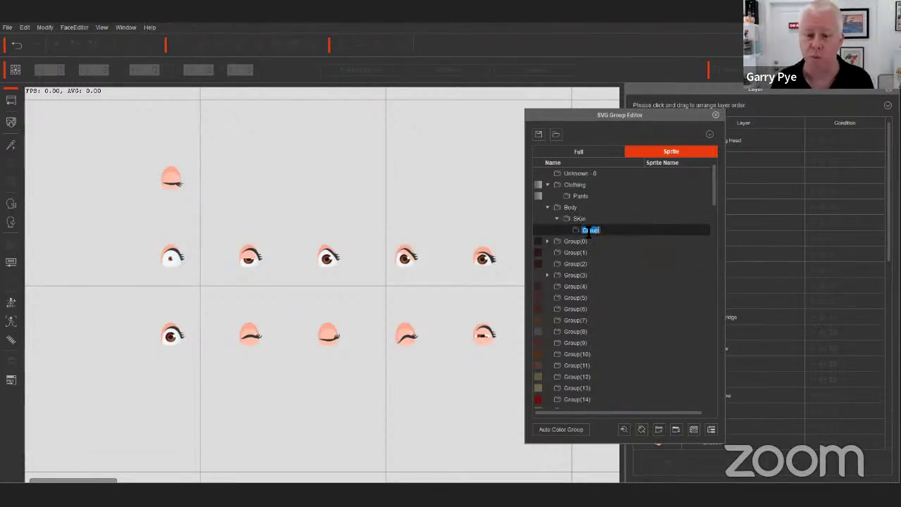
{"action": "type", "text": "Skin Main"}
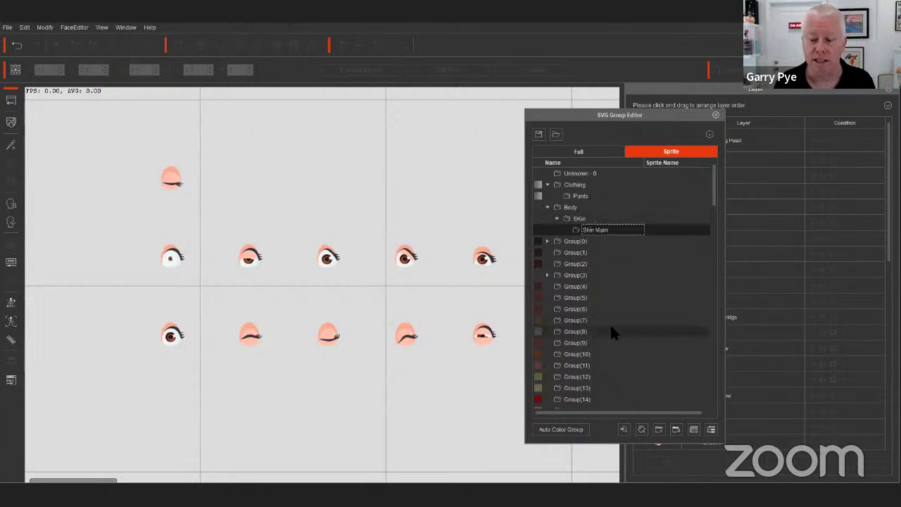
Step: Move all the Left Eye paths in Group(55), from Left Eye-path:4 to Left Eye-path:82, into the Skin Main group
{"action": "scroll", "coordinate": [609, 333], "scroll_direction": "down", "scroll_amount": 10}
{"action": "scroll", "coordinate": [608, 335], "scroll_direction": "down", "scroll_amount": 2}
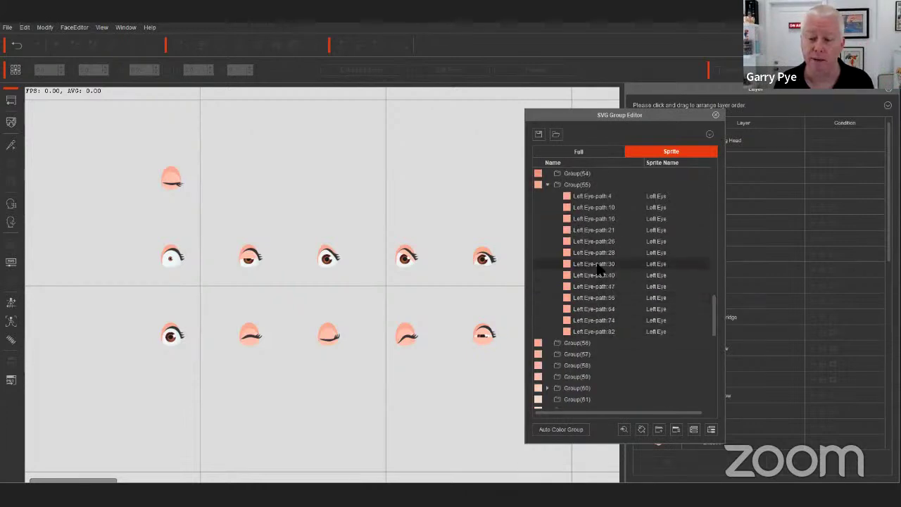
{"action": "left_click", "coordinate": [591, 198]}
{"action": "left_click", "coordinate": [594, 327], "text": "shift"}
{"action": "scroll", "coordinate": [606, 295], "scroll_direction": "up", "scroll_amount": 3}
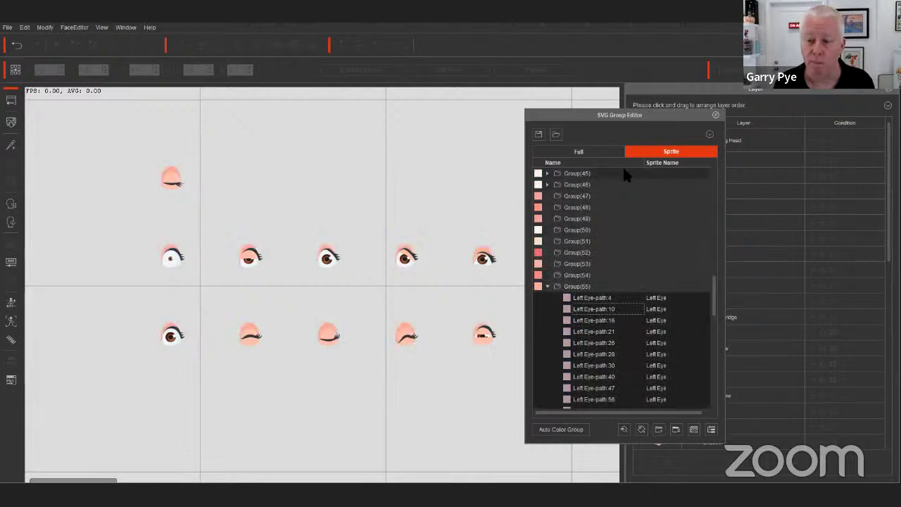
{"action": "scroll", "coordinate": [623, 172], "scroll_direction": "up", "scroll_amount": 7}
{"action": "scroll", "coordinate": [623, 173], "scroll_direction": "up", "scroll_amount": 10}
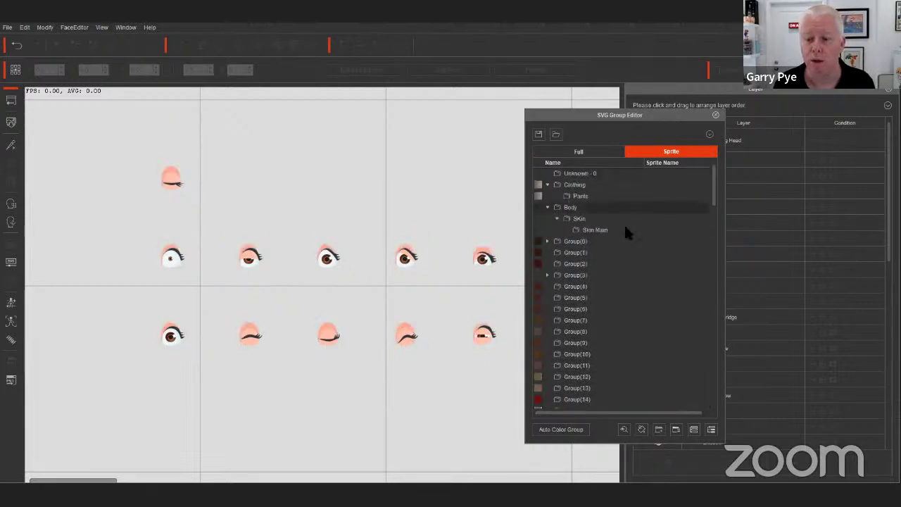
{"action": "double_click", "coordinate": [618, 232]}
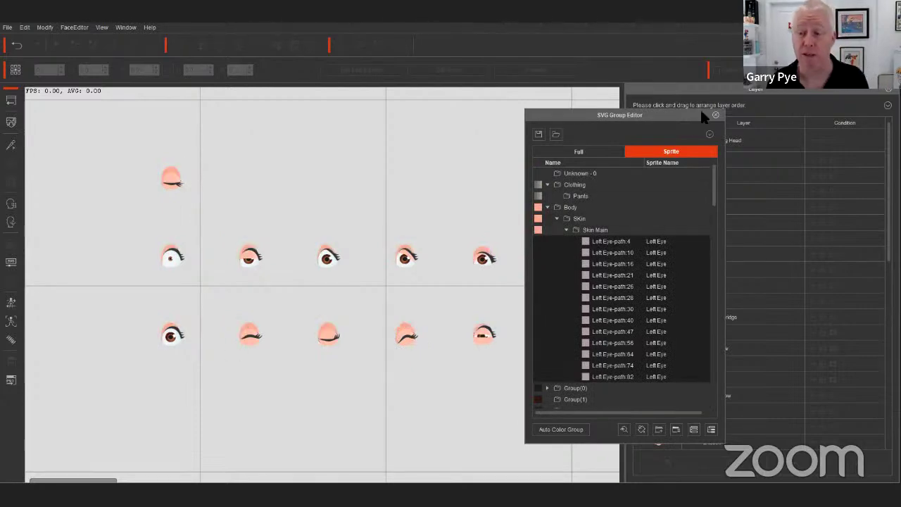
Step: Close the SVG Group Editor and return from the character composer to the stage
{"action": "left_click", "coordinate": [715, 116]}
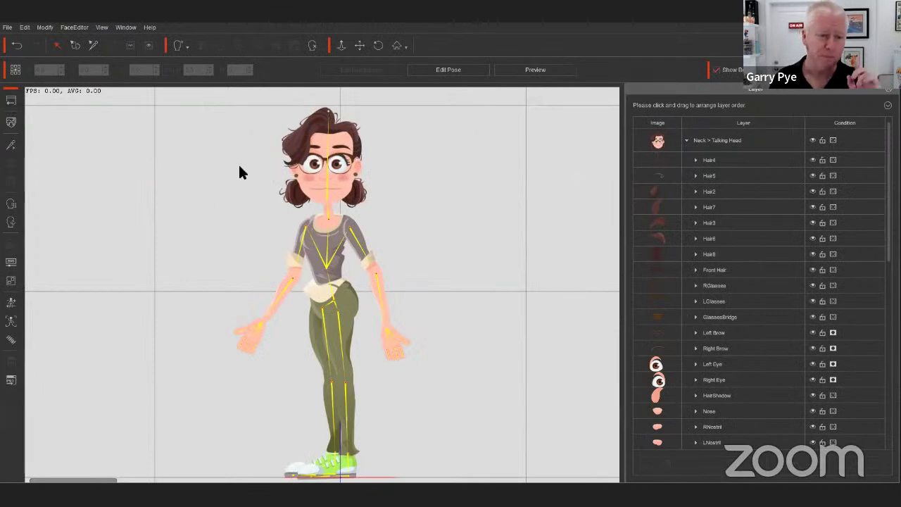
{"action": "left_click", "coordinate": [11, 104]}
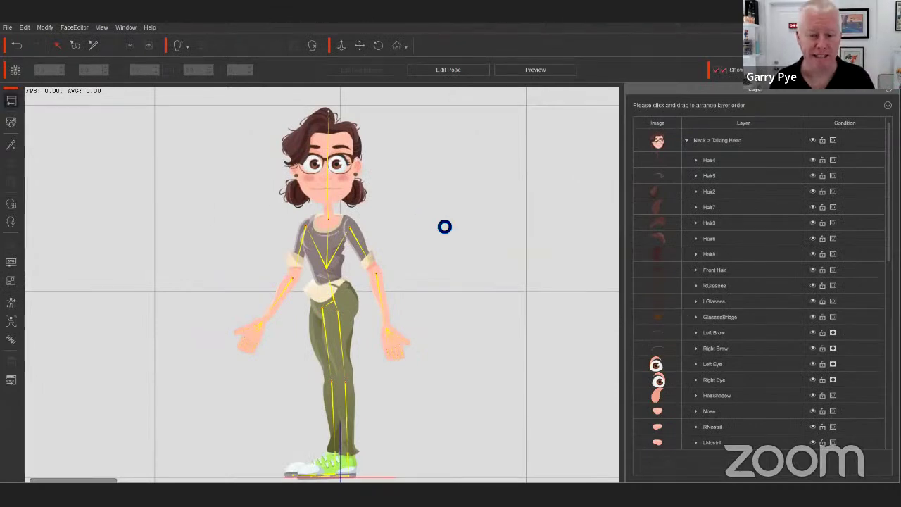
Step: Start a new project without saving the current one and add the T8 Anita character to the stage
{"action": "left_click", "coordinate": [7, 27]}
{"action": "left_click", "coordinate": [46, 55]}
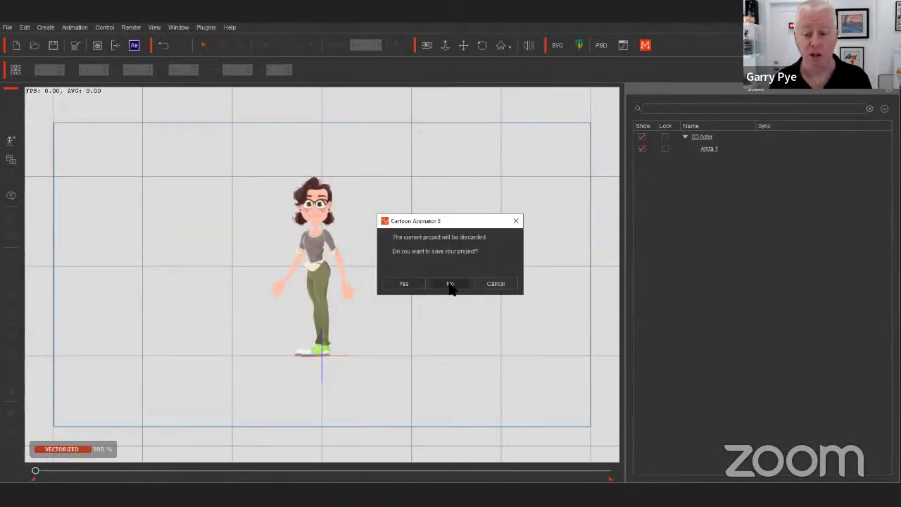
{"action": "left_click", "coordinate": [451, 285]}
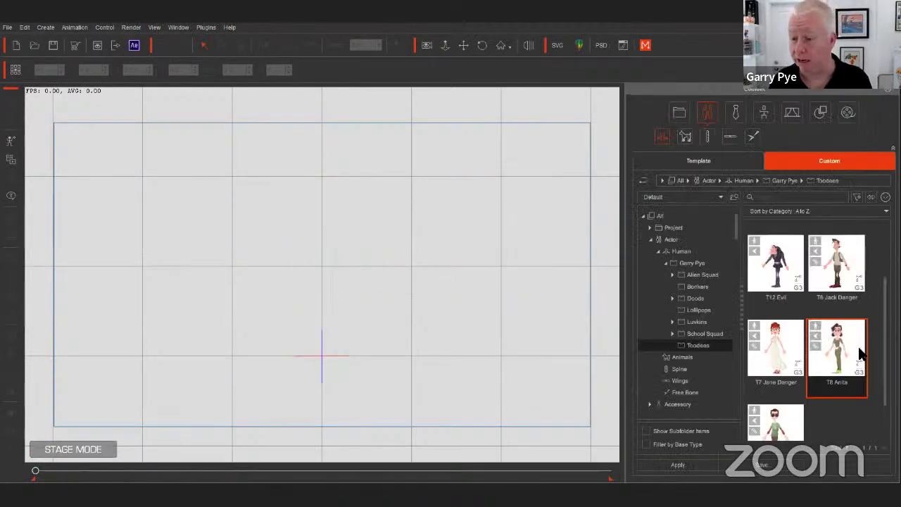
{"action": "left_click_drag", "start_coordinate": [858, 352], "coordinate": [390, 307]}
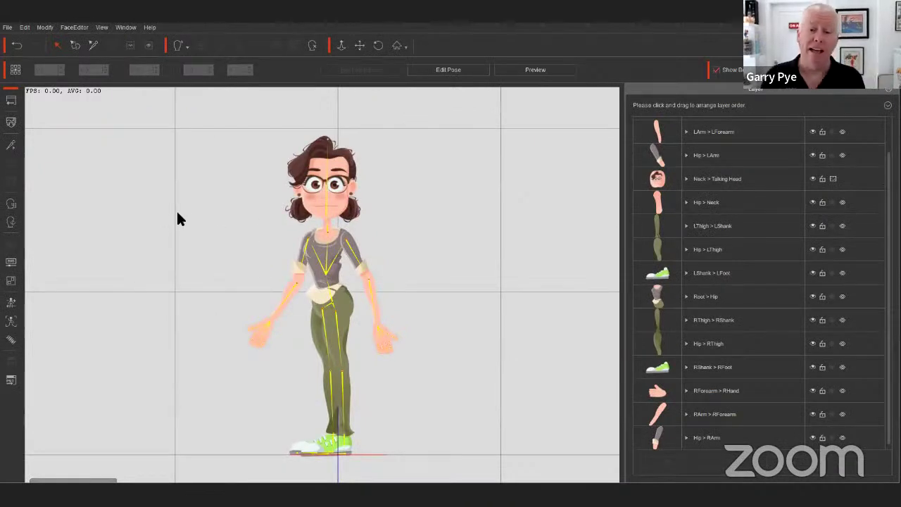
Step: Open the Spring Editor, move it clear of the character's head and switch it to the Face bones
{"action": "left_click", "coordinate": [11, 339]}
{"action": "scroll", "coordinate": [572, 221], "scroll_direction": "up", "scroll_amount": 2}
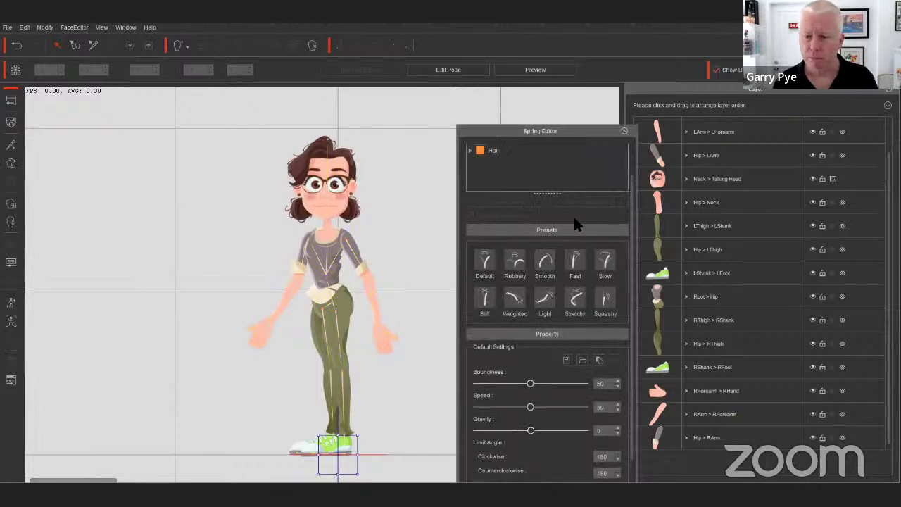
{"action": "scroll", "coordinate": [392, 243], "scroll_direction": "up", "scroll_amount": 5}
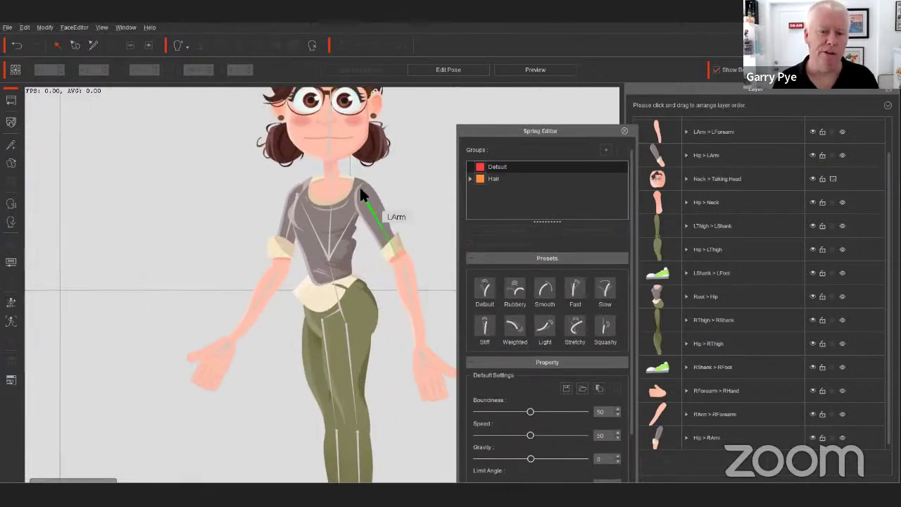
{"action": "scroll", "coordinate": [329, 324], "scroll_direction": "up", "scroll_amount": 2}
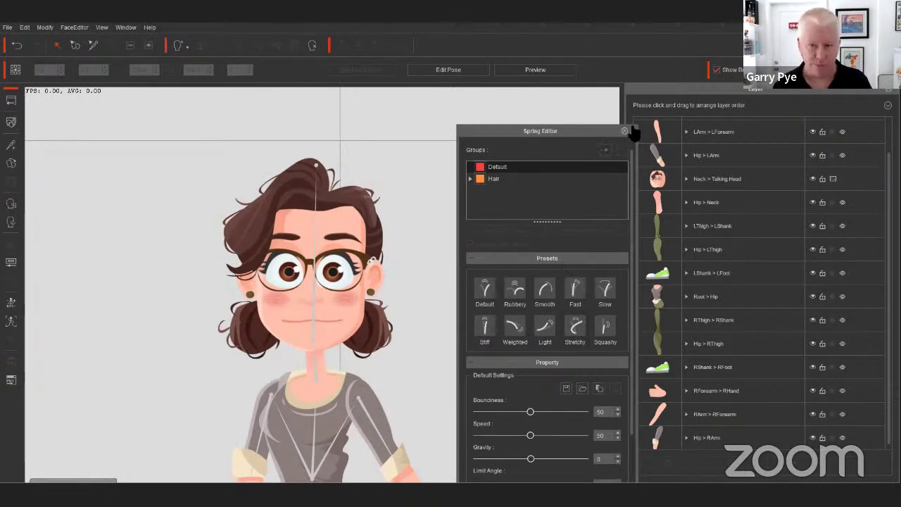
{"action": "left_click_drag", "start_coordinate": [591, 131], "coordinate": [629, 76]}
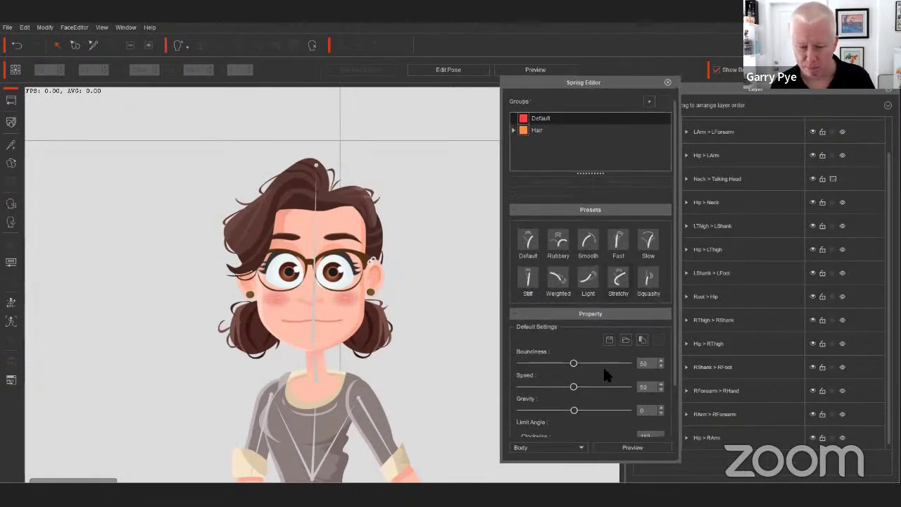
{"action": "left_click", "coordinate": [581, 447]}
{"action": "left_click", "coordinate": [549, 436]}
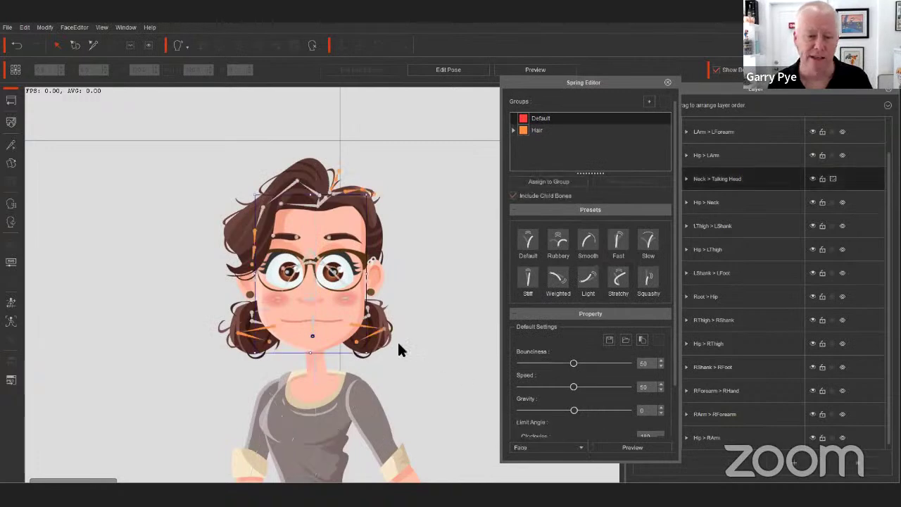
{"action": "scroll", "coordinate": [364, 288], "scroll_direction": "up", "scroll_amount": 3}
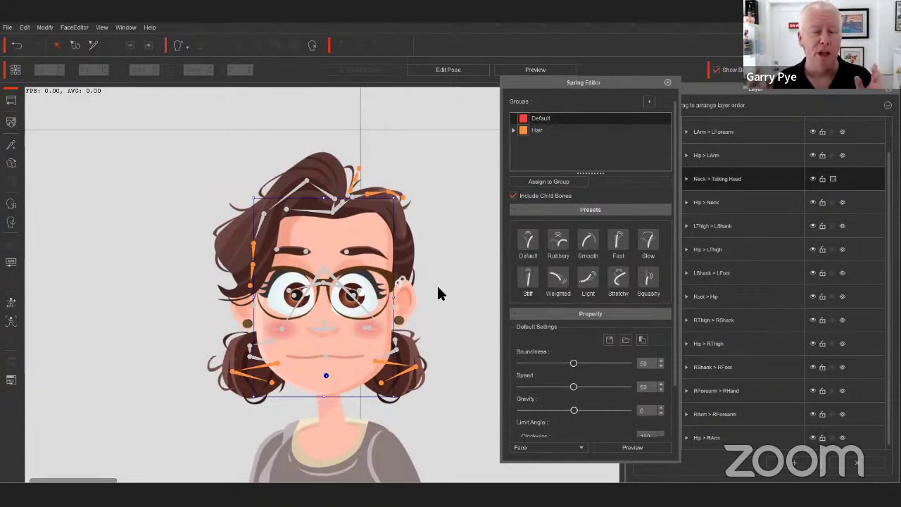
Step: Try cyan and blue as the display color of the Hair spring group
{"action": "double_click", "coordinate": [538, 131]}
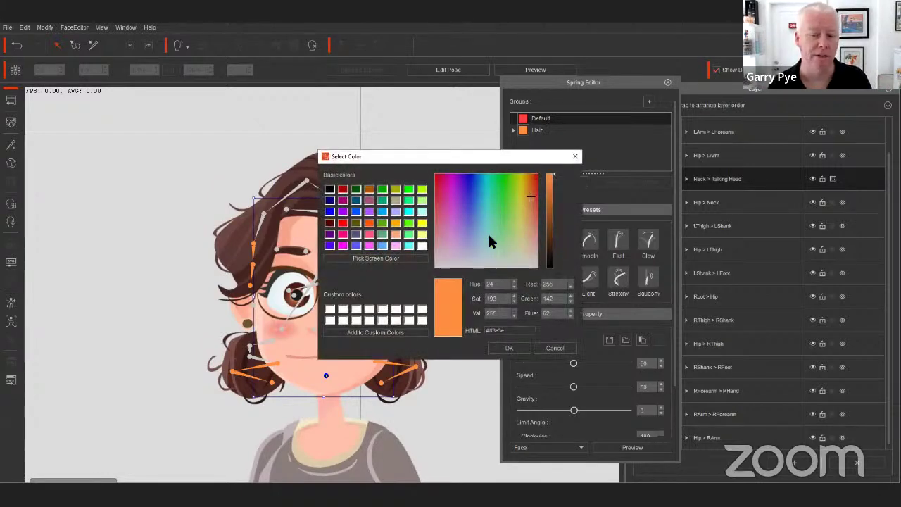
{"action": "left_click", "coordinate": [486, 201]}
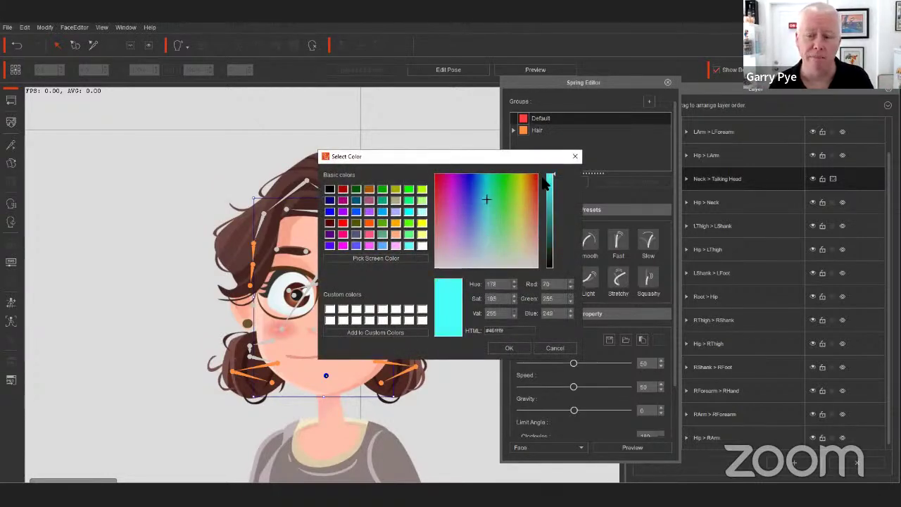
{"action": "left_click", "coordinate": [509, 347]}
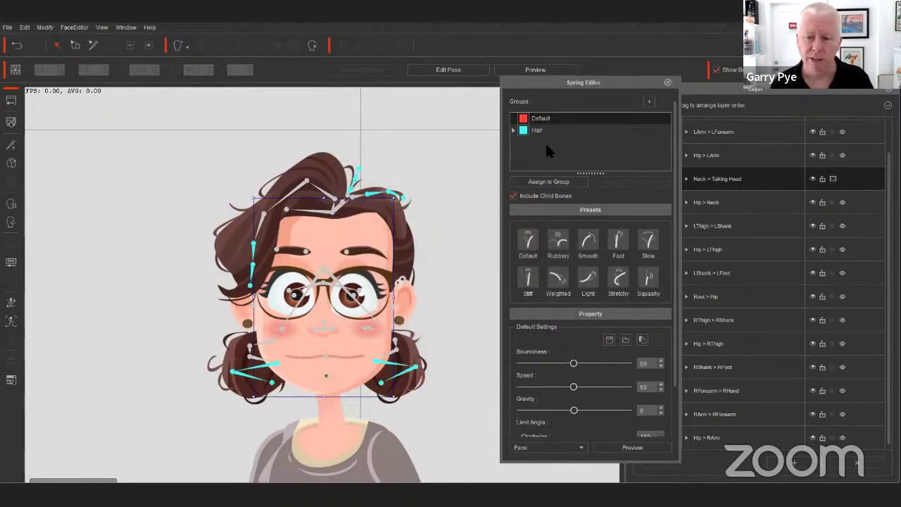
{"action": "double_click", "coordinate": [530, 131]}
{"action": "left_click", "coordinate": [469, 180]}
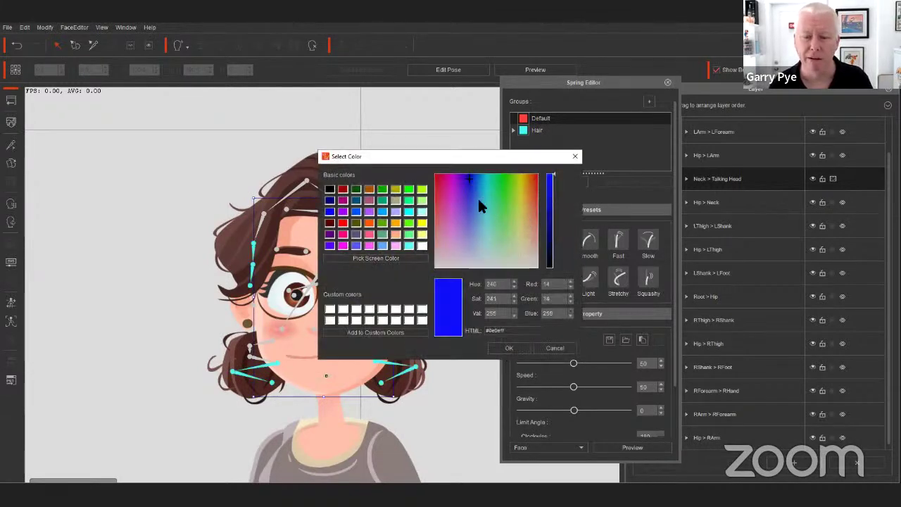
{"action": "left_click", "coordinate": [509, 348]}
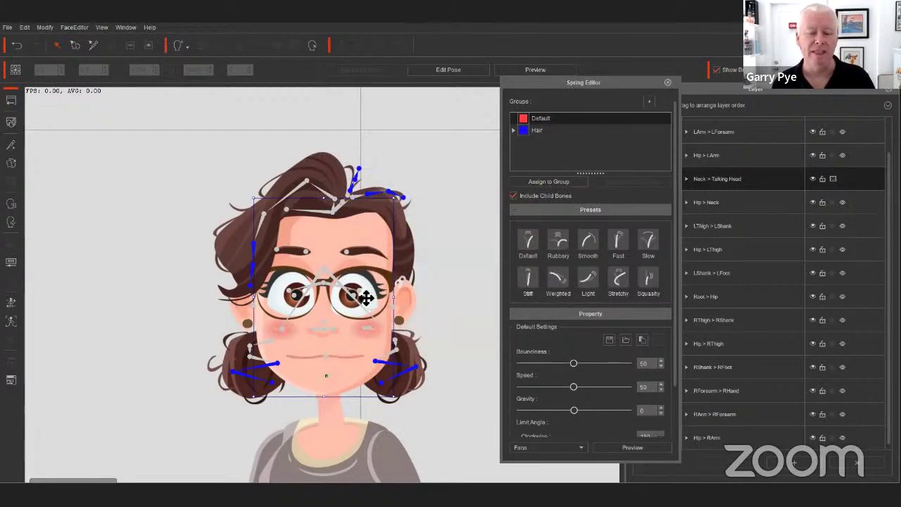
Step: Set the Hair spring group's display color to orange with RGB 255, 136, 0
{"action": "double_click", "coordinate": [519, 132]}
{"action": "left_click", "coordinate": [530, 179]}
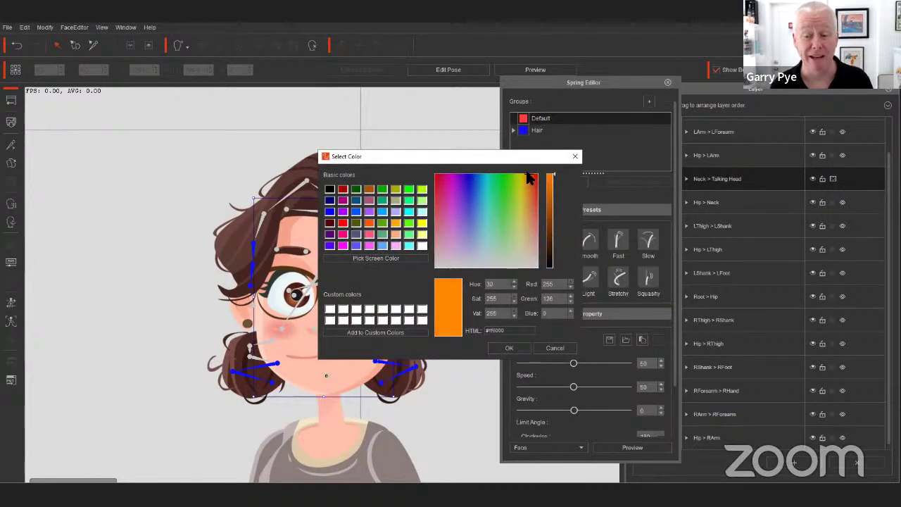
{"action": "left_click", "coordinate": [509, 348]}
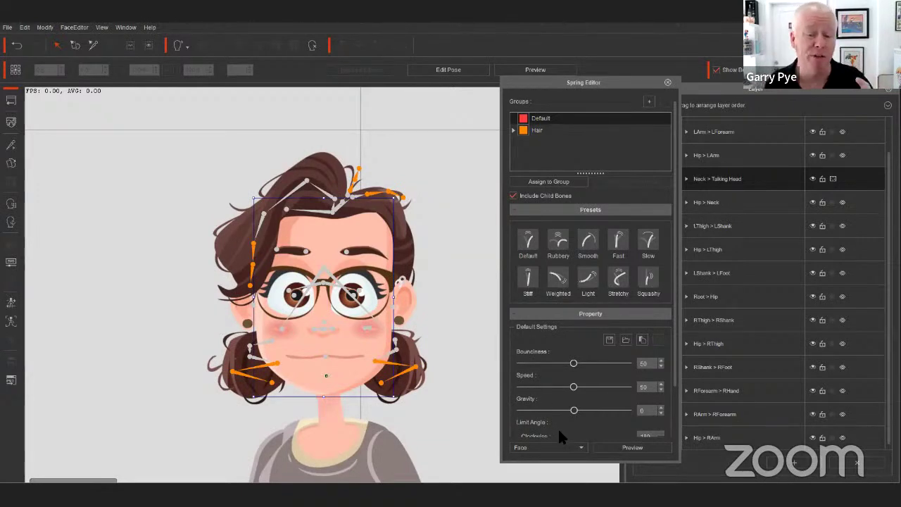
Step: Preview the face springs by moving the head to watch the hair sway, and end the preview
{"action": "left_click", "coordinate": [623, 448]}
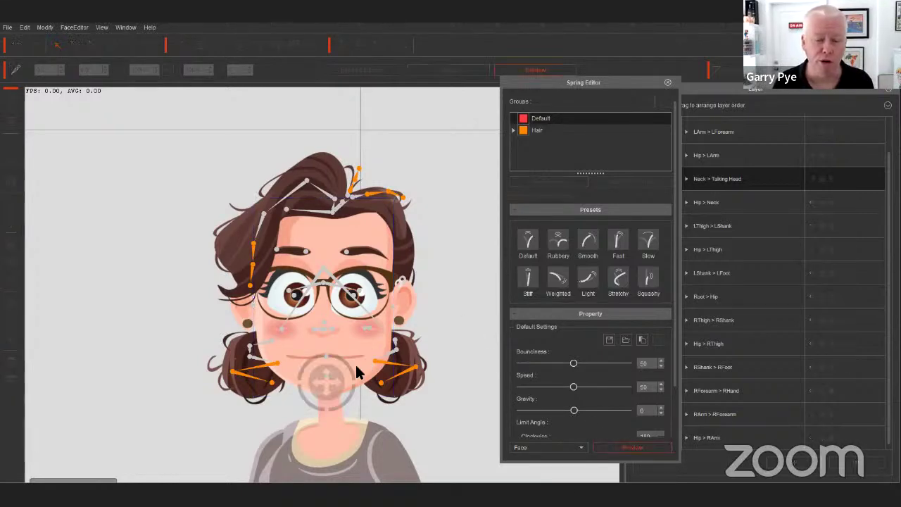
{"action": "left_click_drag", "start_coordinate": [356, 366], "coordinate": [312, 370]}
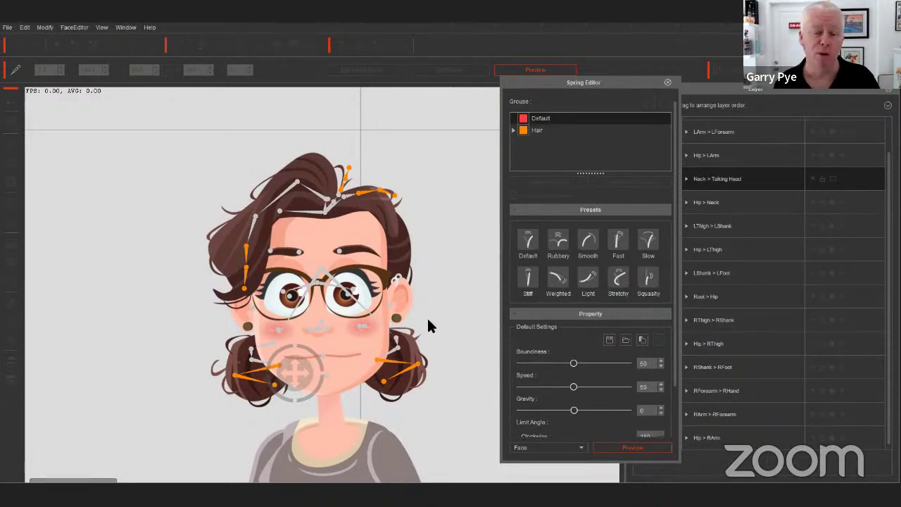
{"action": "left_click", "coordinate": [616, 449]}
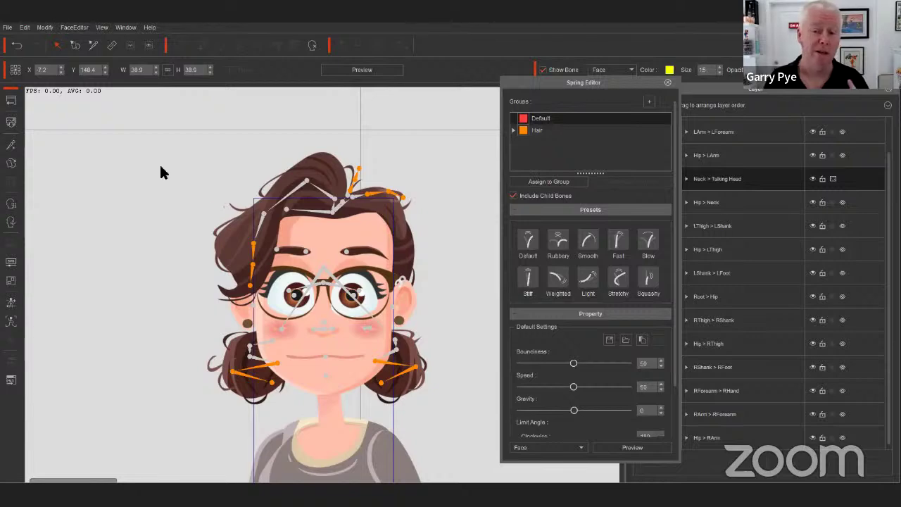
Step: Open the Bone Editor and delete the Hair2(0) bone at the top of the front hair
{"action": "left_click", "coordinate": [11, 144]}
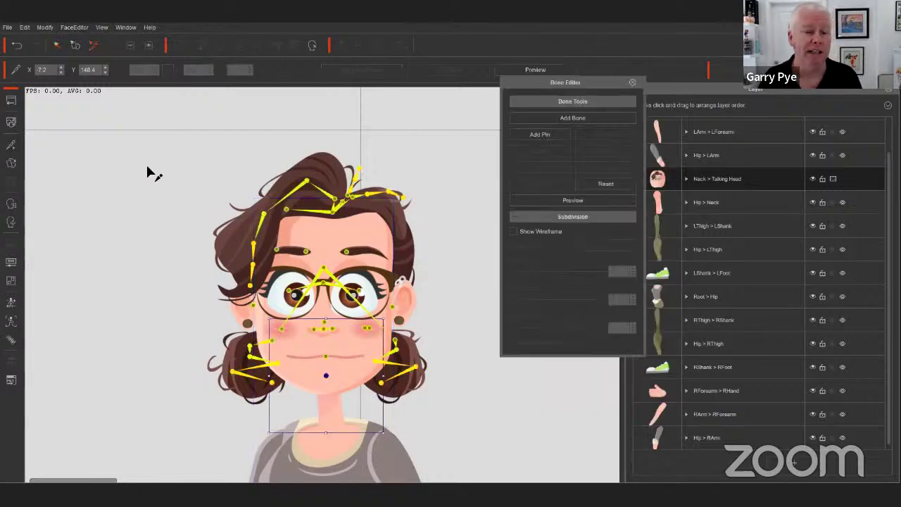
{"action": "left_click", "coordinate": [307, 189]}
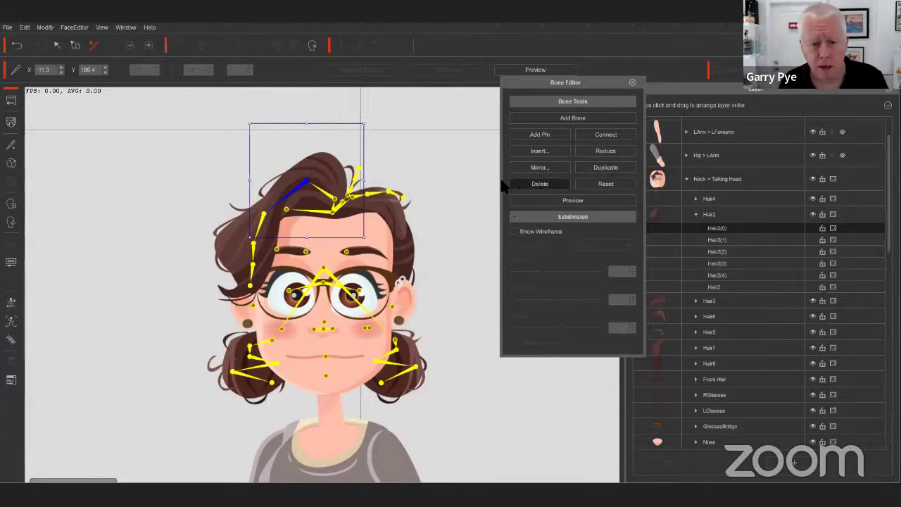
{"action": "left_click", "coordinate": [521, 184]}
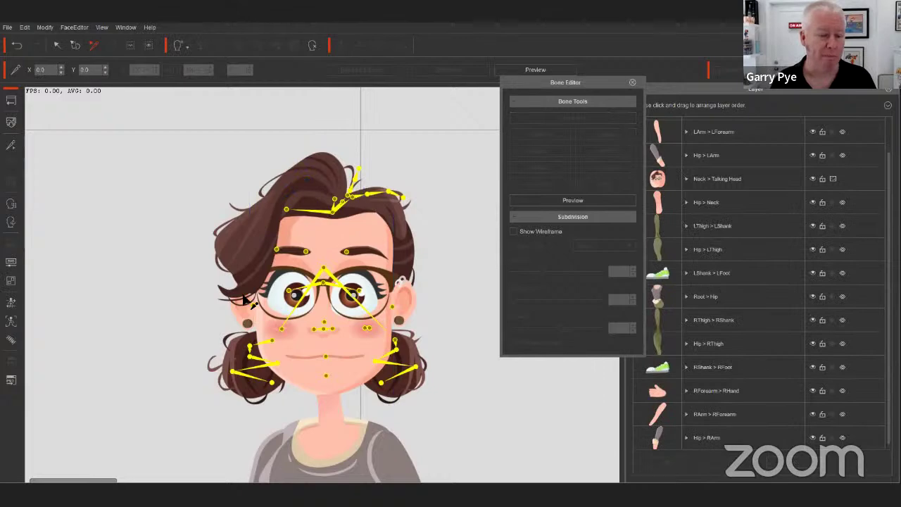
Step: Preview the face springs in the Spring Editor by moving the head, end the preview, and close the editor
{"action": "left_click", "coordinate": [11, 341]}
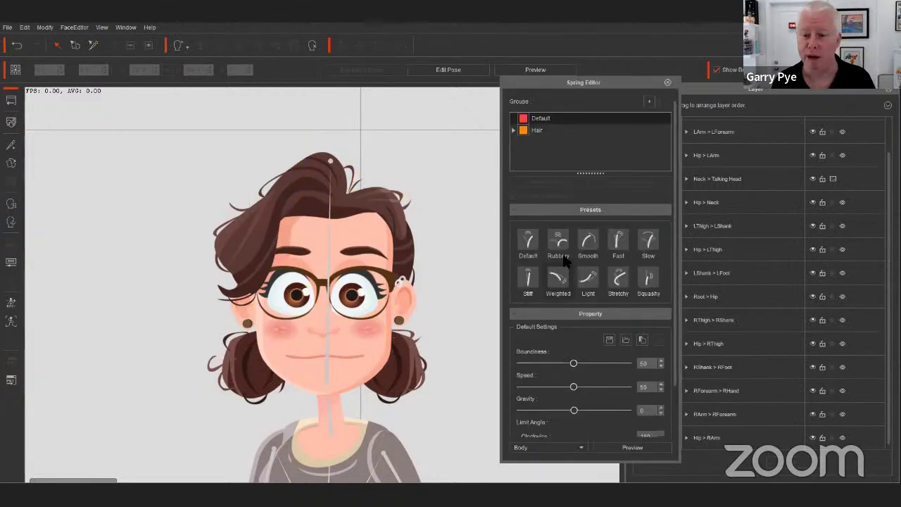
{"action": "left_click", "coordinate": [563, 448]}
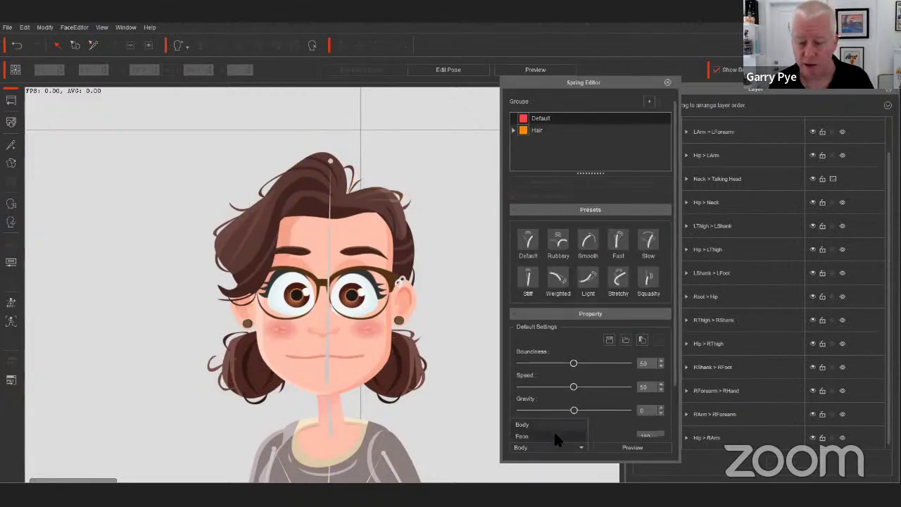
{"action": "left_click", "coordinate": [554, 436]}
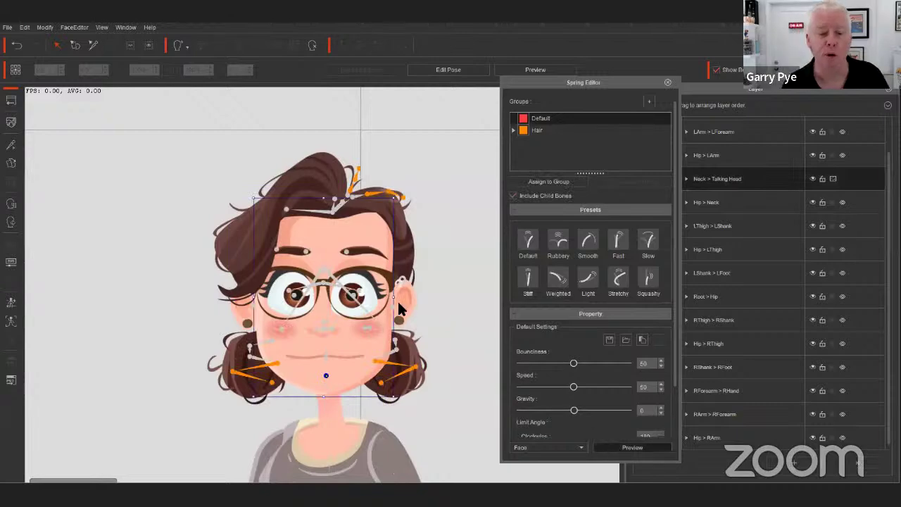
{"action": "left_click_drag", "start_coordinate": [350, 368], "coordinate": [371, 360]}
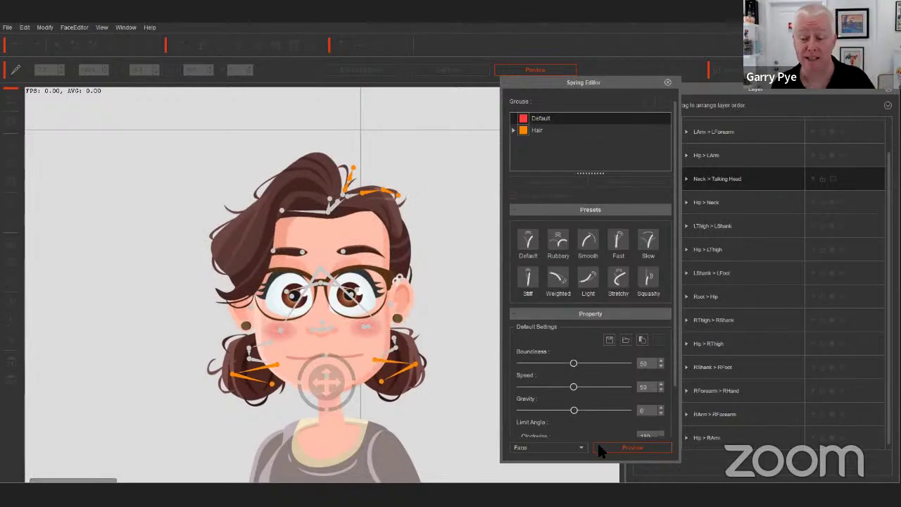
{"action": "left_click", "coordinate": [620, 447]}
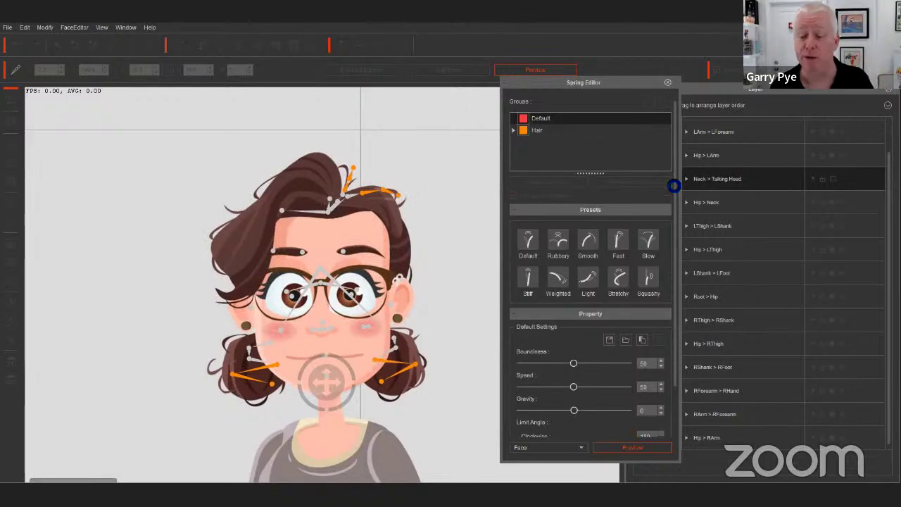
{"action": "left_click", "coordinate": [667, 83]}
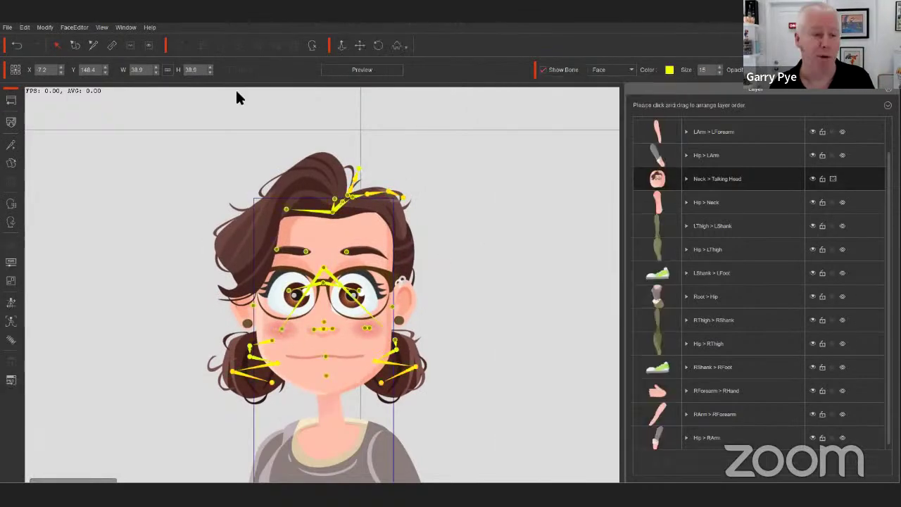
Step: In the Bone Editor, add a chain of four bones to Hair2 from its root over the crown and down the swept front lock
{"action": "left_click", "coordinate": [11, 145]}
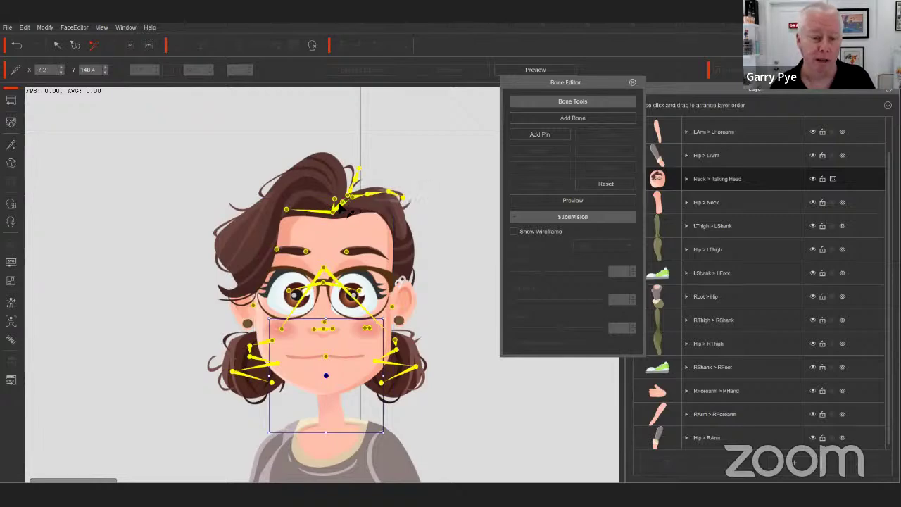
{"action": "left_click", "coordinate": [343, 202]}
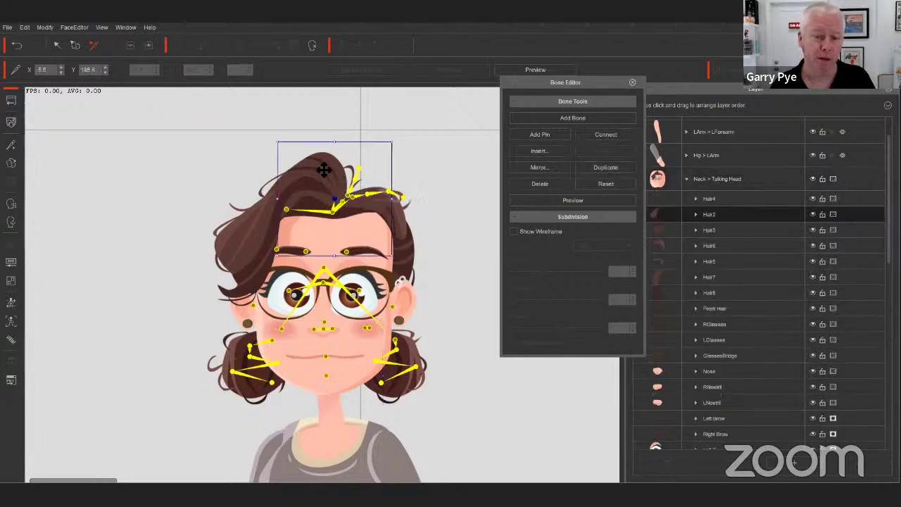
{"action": "left_click", "coordinate": [560, 119]}
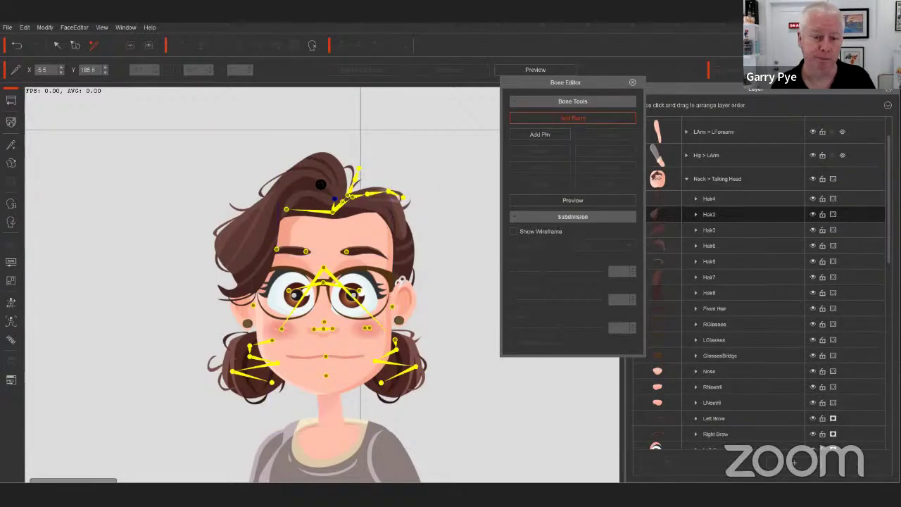
{"action": "left_click", "coordinate": [311, 175]}
{"action": "left_click", "coordinate": [272, 200]}
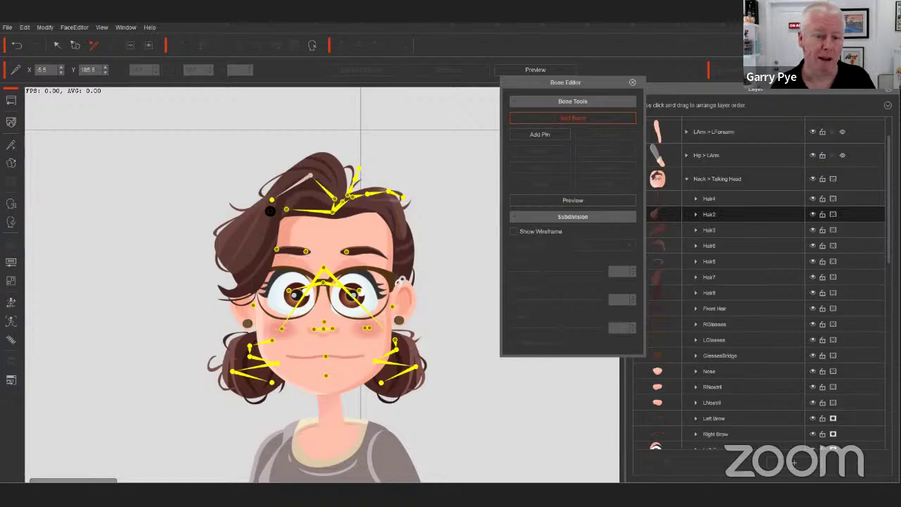
{"action": "left_click", "coordinate": [251, 242]}
{"action": "left_click", "coordinate": [249, 271]}
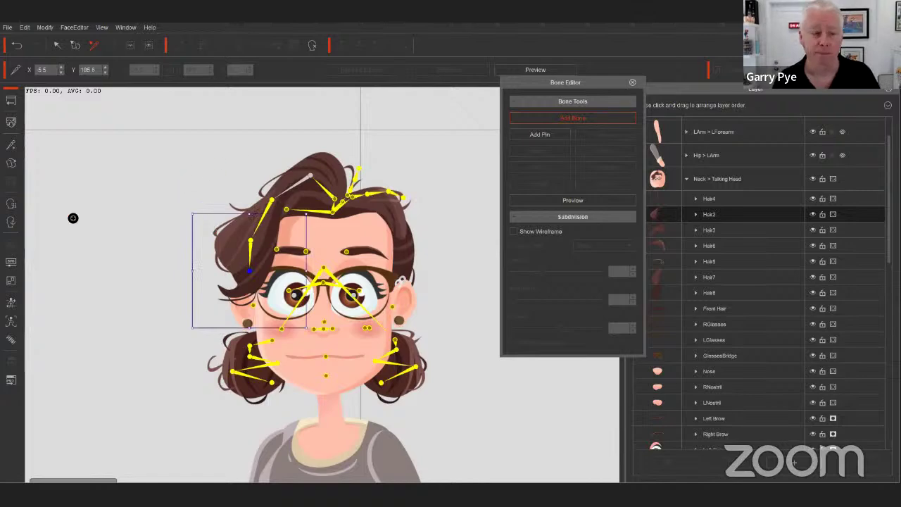
Step: Select the Hair2(1) bone in the Spring Editor and add a new spring group with display color #3da1ff
{"action": "left_click", "coordinate": [11, 340]}
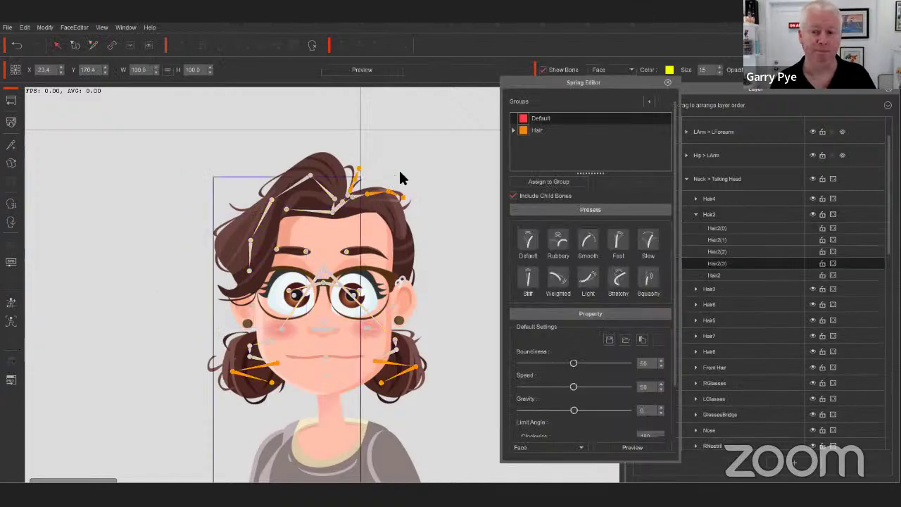
{"action": "left_click", "coordinate": [270, 206]}
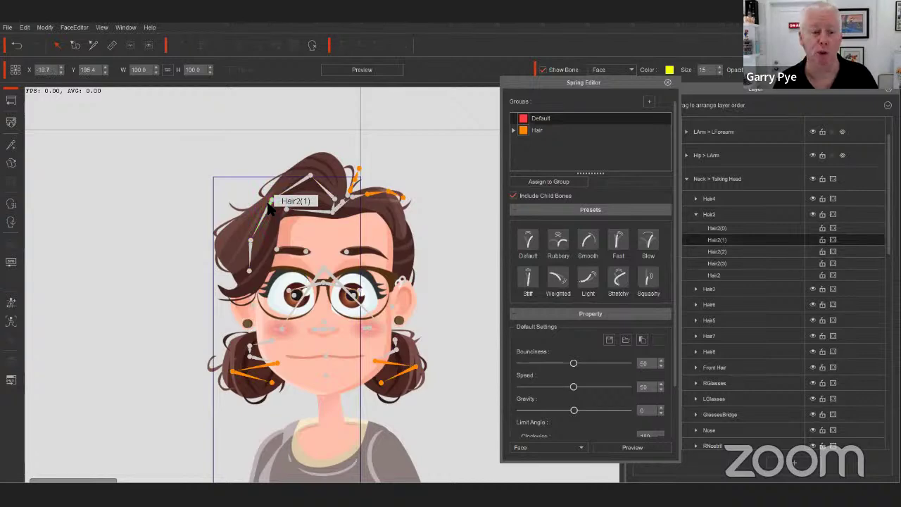
{"action": "left_click", "coordinate": [720, 240]}
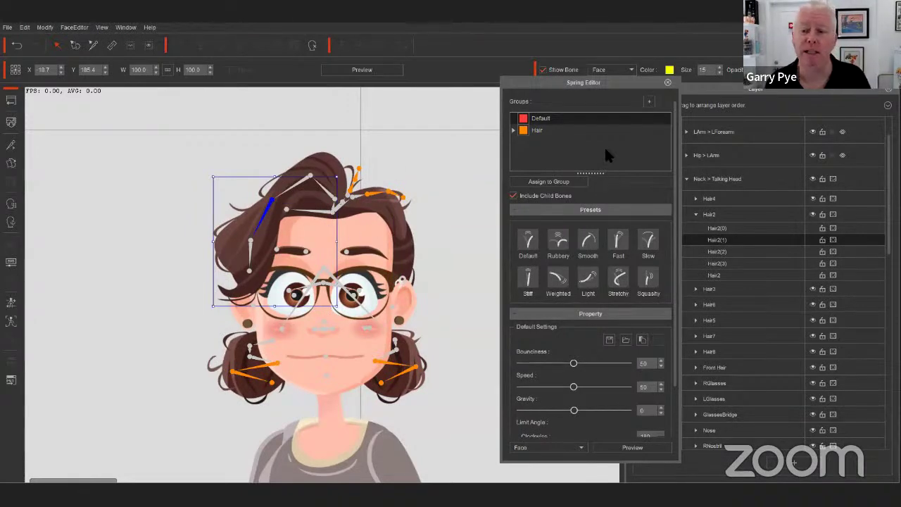
{"action": "left_click_drag", "start_coordinate": [577, 82], "coordinate": [541, 123]}
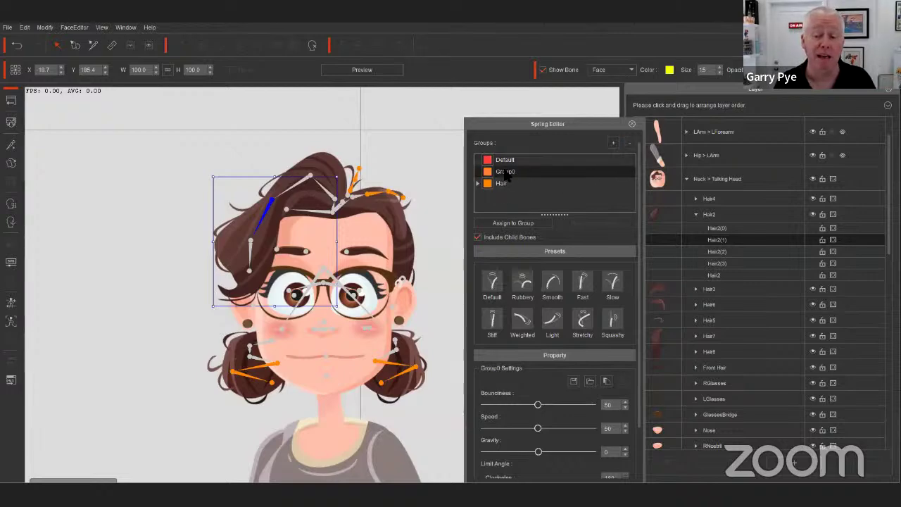
{"action": "left_click", "coordinate": [488, 171]}
{"action": "left_click", "coordinate": [477, 196]}
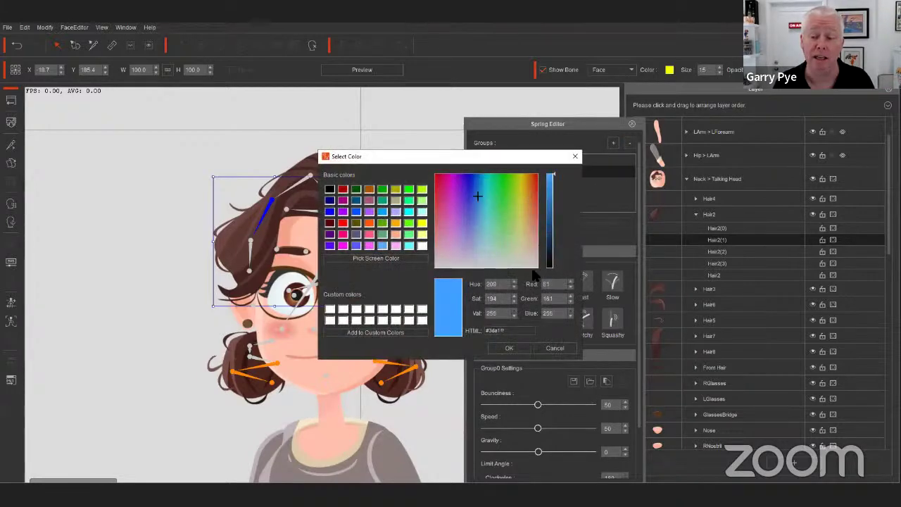
{"action": "left_click", "coordinate": [511, 347]}
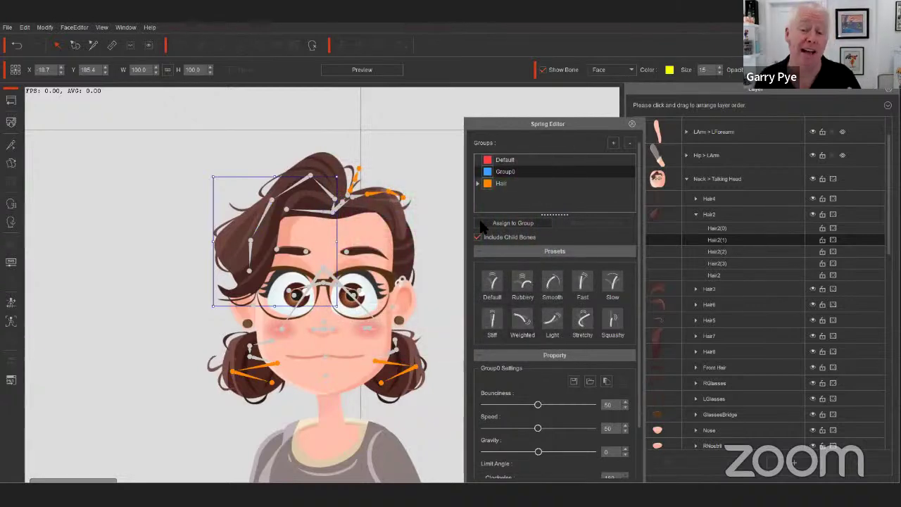
Step: Assign the Hair2(1) bone, including its child bones, to the Hair spring group
{"action": "left_click", "coordinate": [501, 185]}
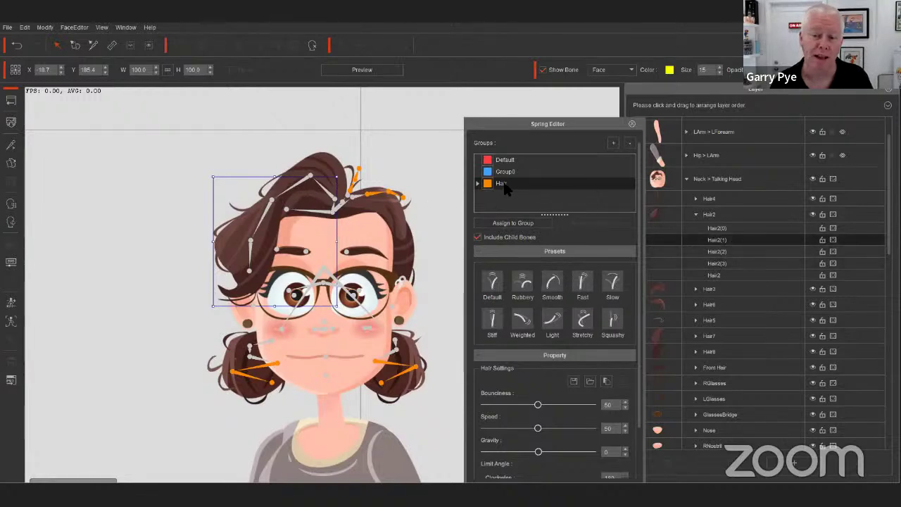
{"action": "left_click", "coordinate": [512, 224]}
{"action": "left_click", "coordinate": [259, 250]}
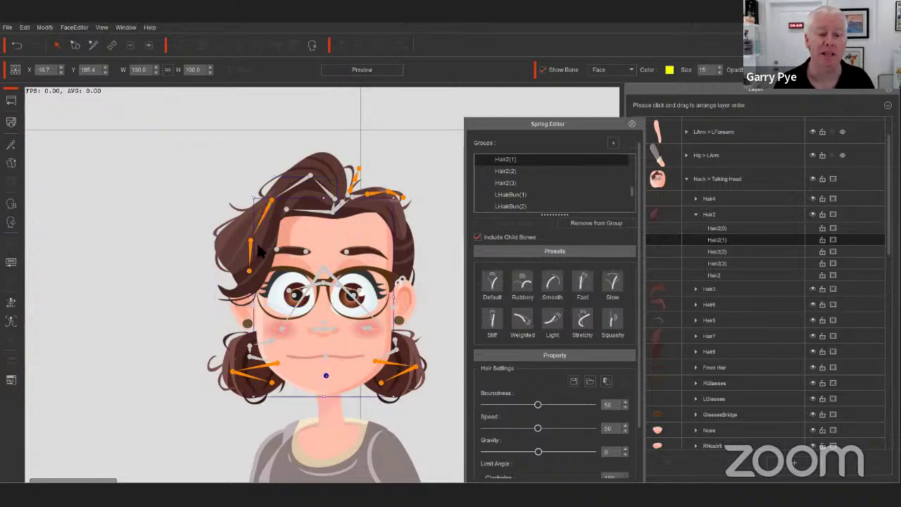
{"action": "left_click", "coordinate": [259, 251]}
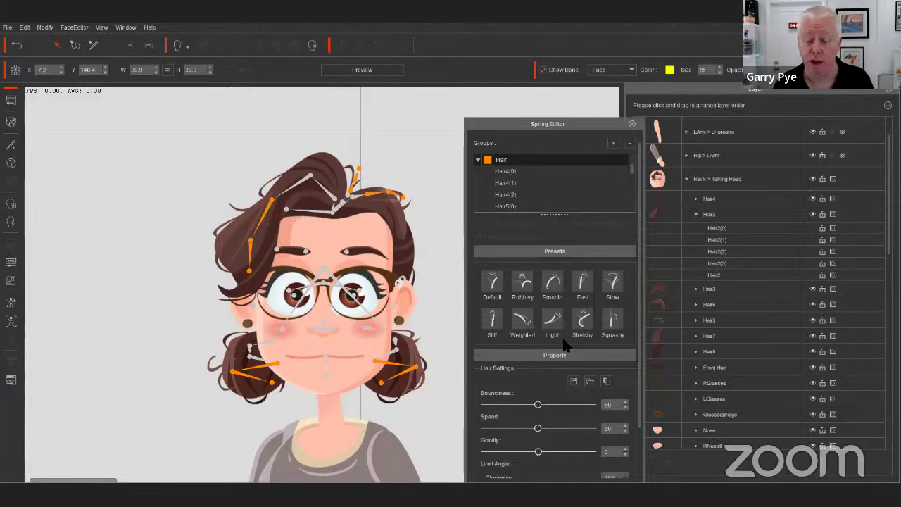
Step: Preview the Face springs by moving the head to watch the front lock sway, and end the preview
{"action": "left_click_drag", "start_coordinate": [585, 126], "coordinate": [604, 80]}
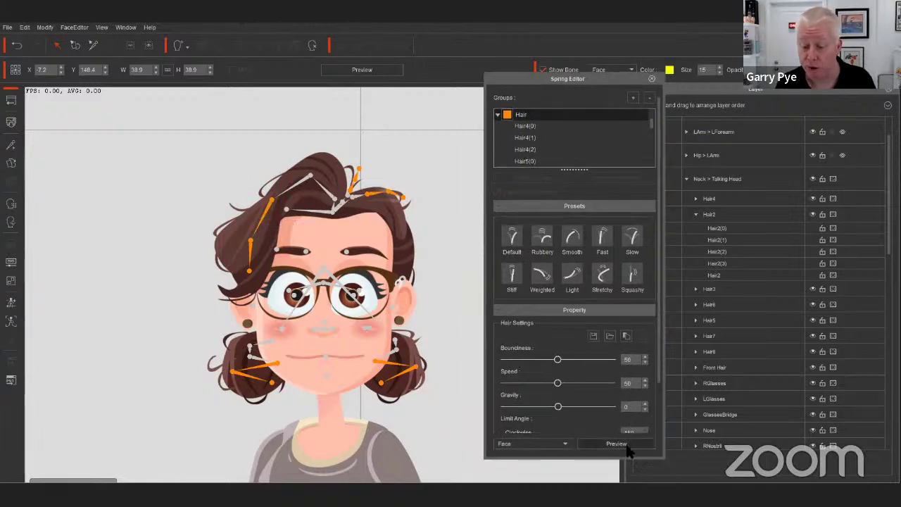
{"action": "left_click", "coordinate": [617, 444]}
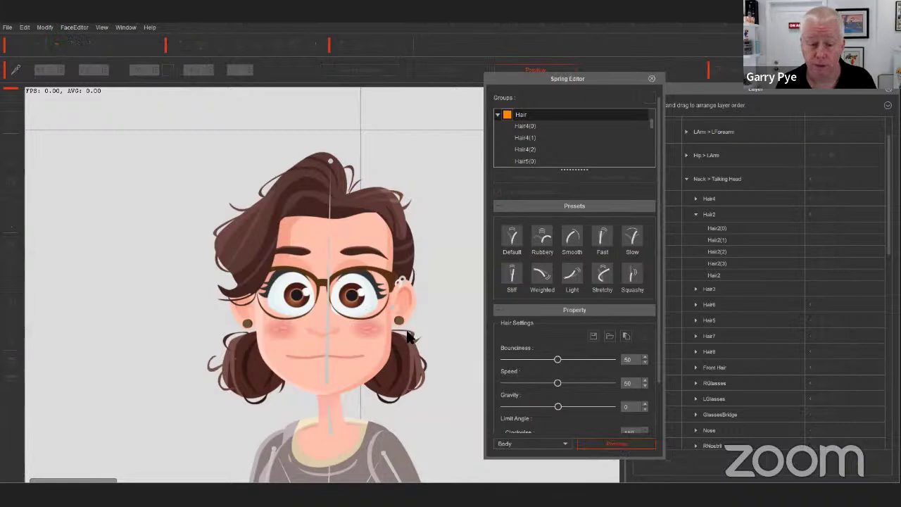
{"action": "left_click", "coordinate": [602, 443]}
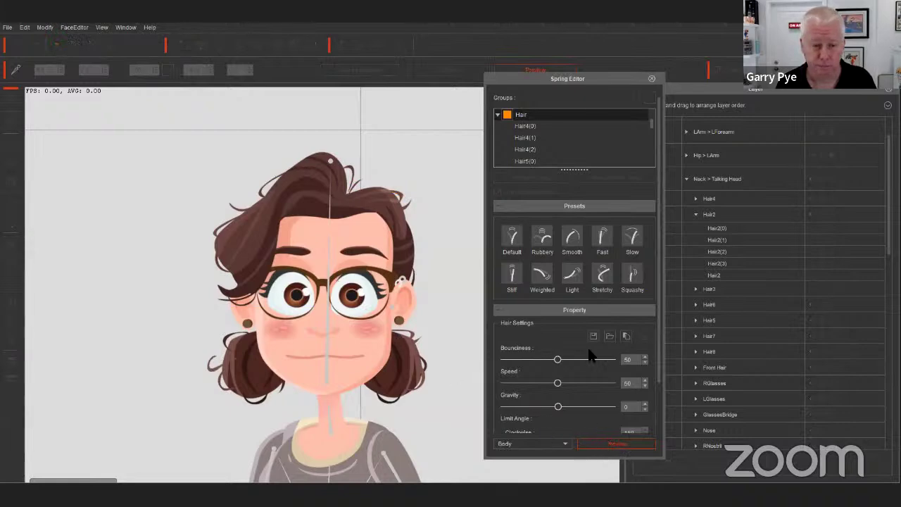
{"action": "left_click", "coordinate": [538, 443]}
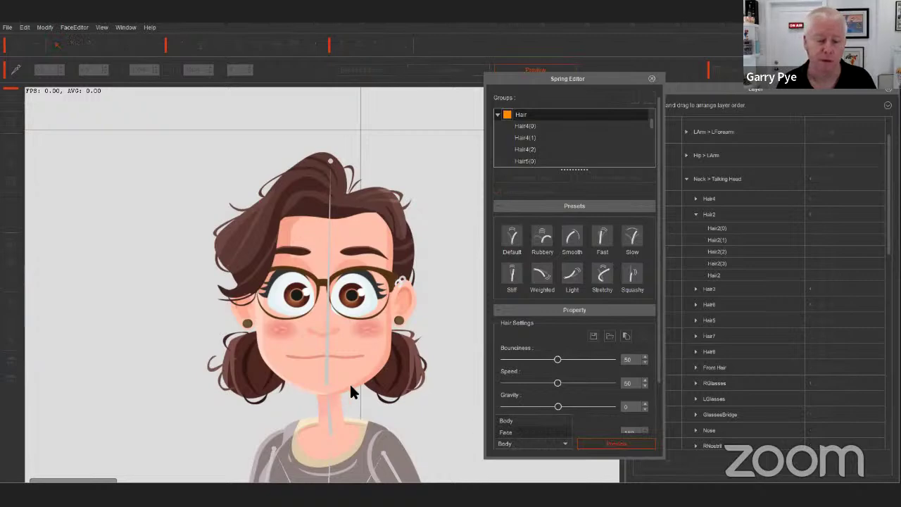
{"action": "left_click", "coordinate": [506, 432]}
{"action": "left_click_drag", "start_coordinate": [354, 371], "coordinate": [373, 374]}
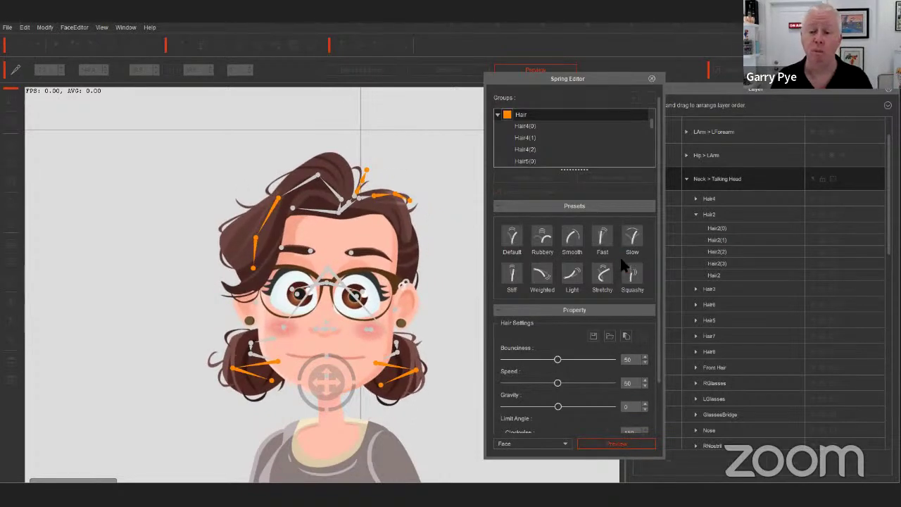
{"action": "key", "text": "Escape"}
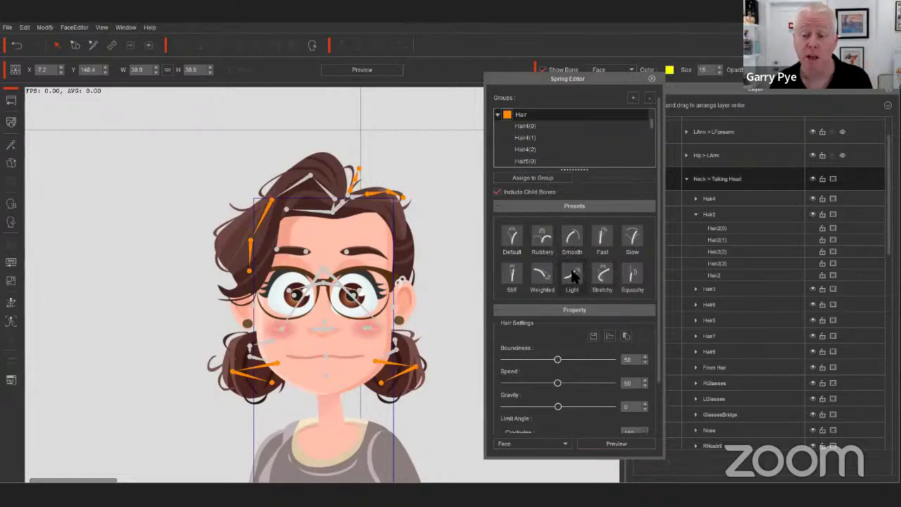
Step: Try the Light spring preset on the Hair group and preview its effect
{"action": "left_click", "coordinate": [571, 278]}
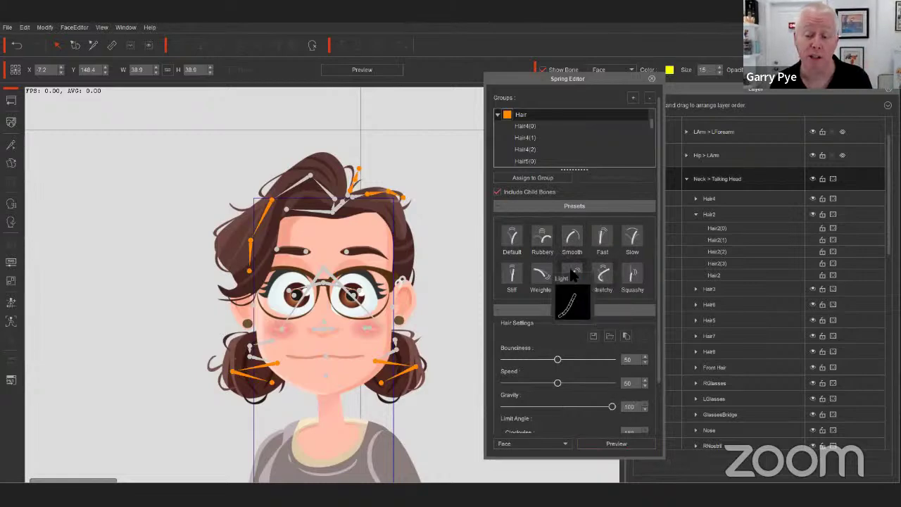
{"action": "left_click", "coordinate": [616, 444]}
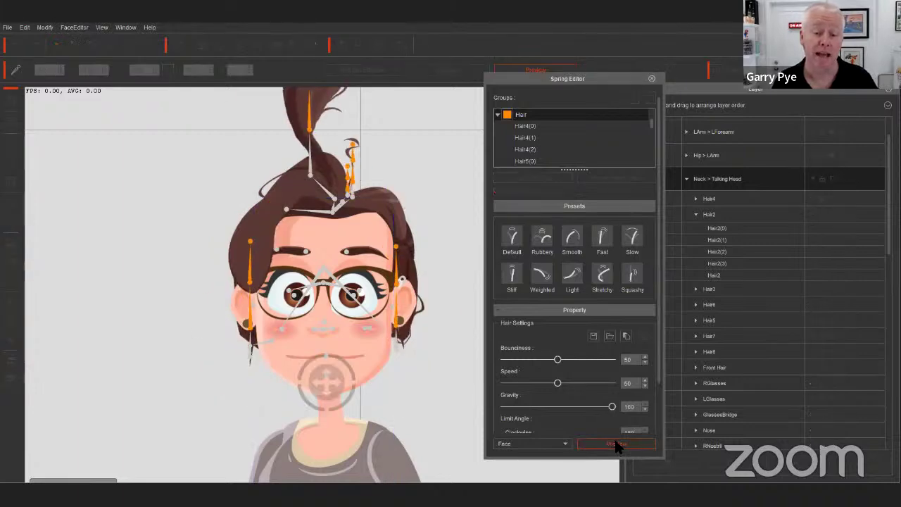
{"action": "left_click", "coordinate": [615, 444]}
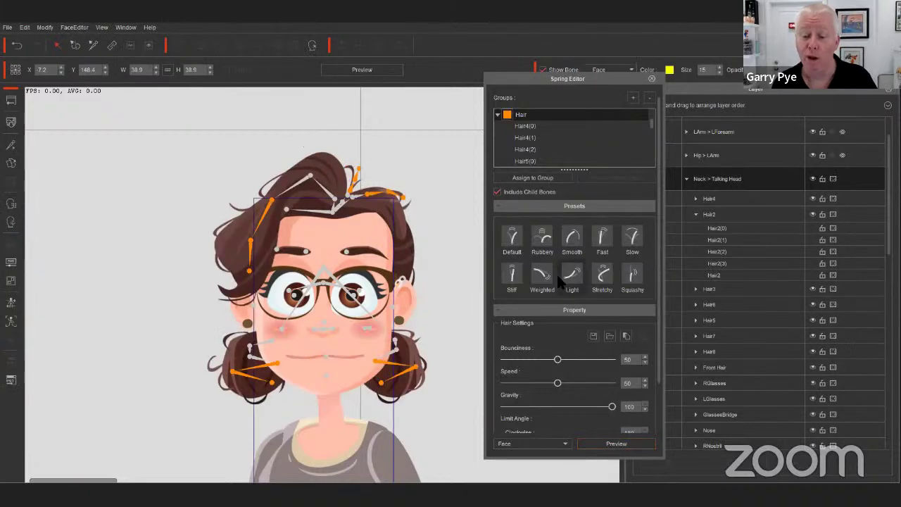
Step: Apply the Weighted spring preset to the Hair group, preview its effect on the hair, and close the Spring Editor
{"action": "left_click", "coordinate": [649, 442]}
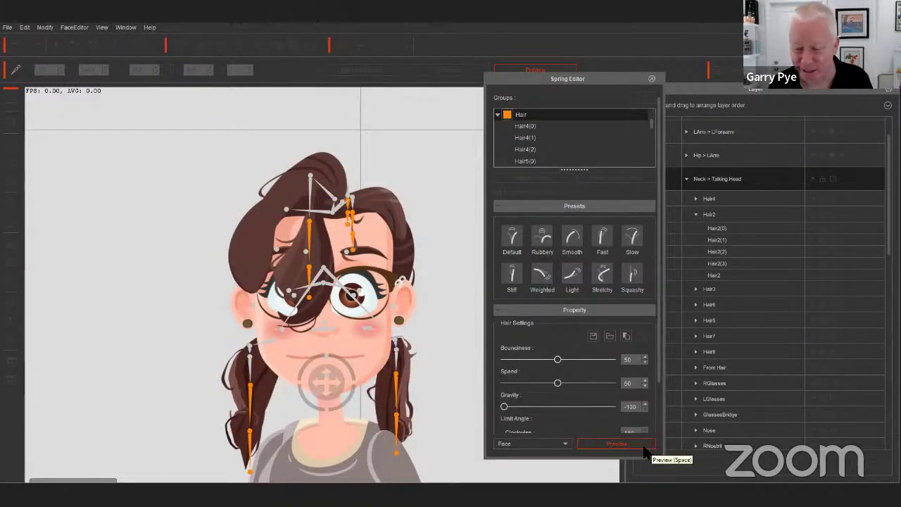
{"action": "left_click", "coordinate": [641, 445]}
{"action": "scroll", "coordinate": [601, 333], "scroll_direction": "down", "scroll_amount": 3}
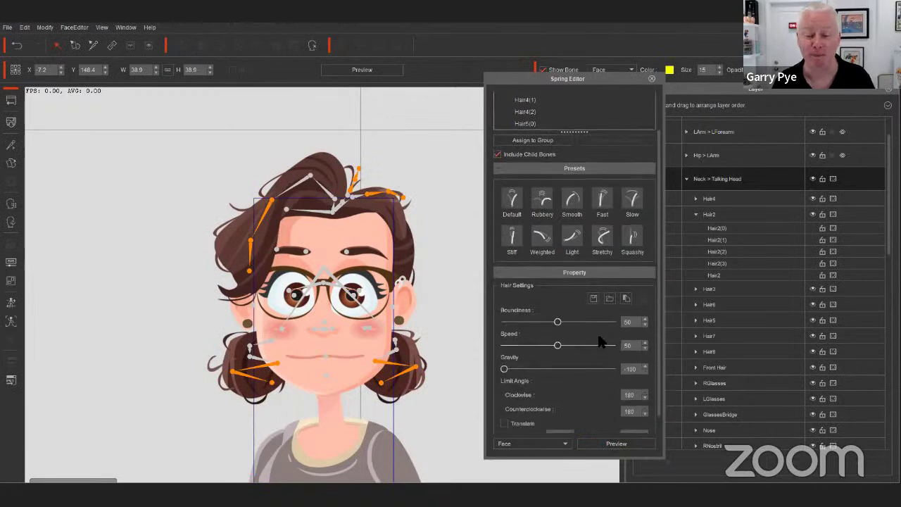
{"action": "scroll", "coordinate": [594, 332], "scroll_direction": "down", "scroll_amount": 1}
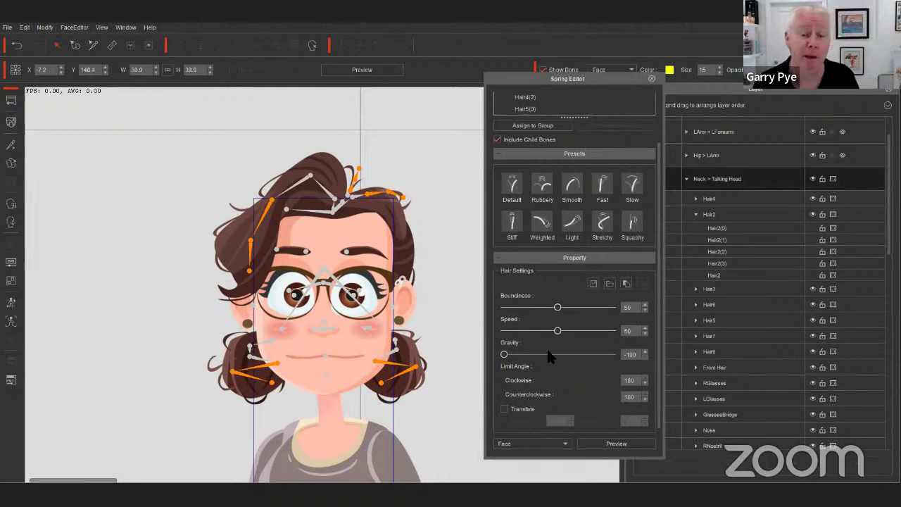
{"action": "left_click", "coordinate": [651, 79]}
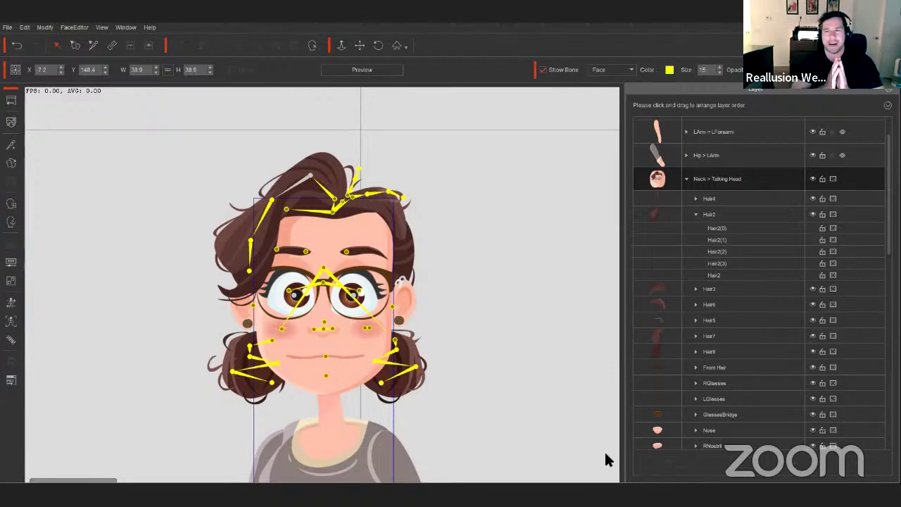
Step: Switch to the 1-anita actor.cdr drawing in CorelDRAW
{"action": "scroll", "coordinate": [676, 354], "scroll_direction": "down", "scroll_amount": 1}
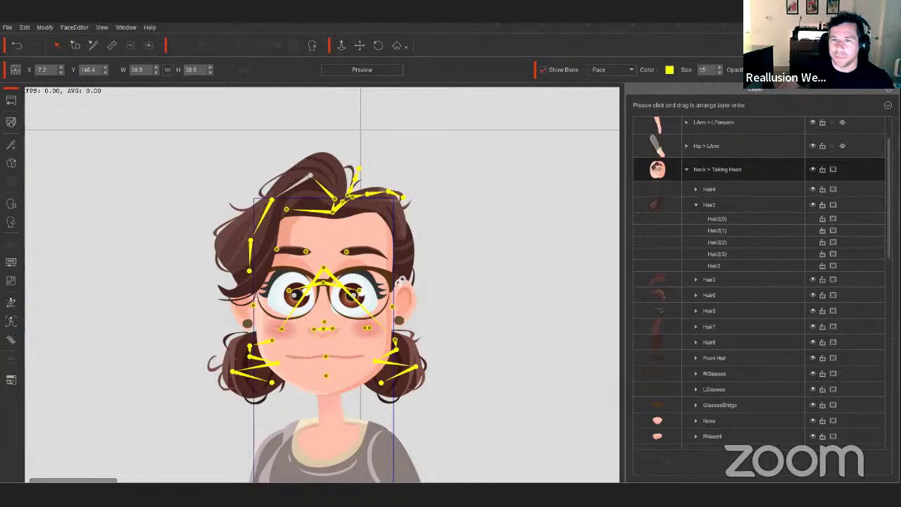
{"action": "mouse_move", "coordinate": [293, 467]}
{"action": "left_click", "coordinate": [215, 476]}
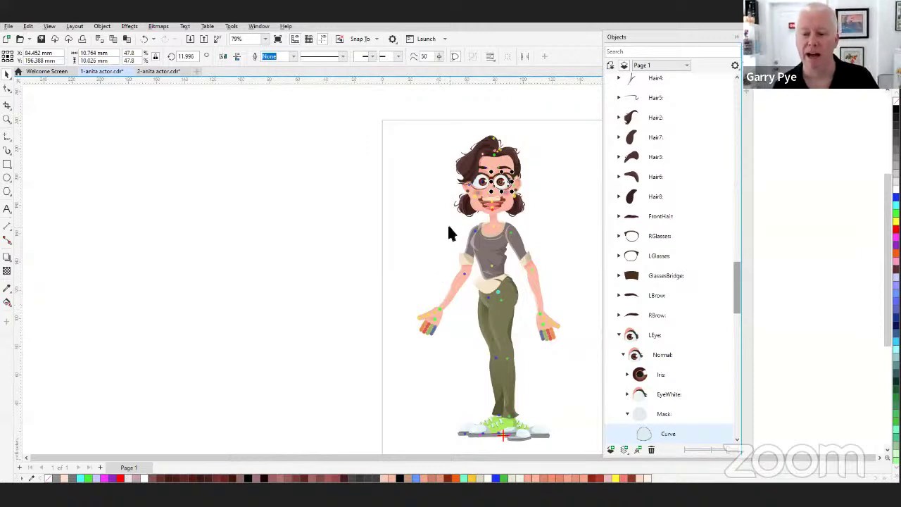
Step: Try moving the left upper arm beside the head, undo the move, and select the LArm bone marker at the shoulder
{"action": "scroll", "coordinate": [673, 220], "scroll_direction": "up", "scroll_amount": 1}
{"action": "scroll", "coordinate": [672, 210], "scroll_direction": "up", "scroll_amount": 10}
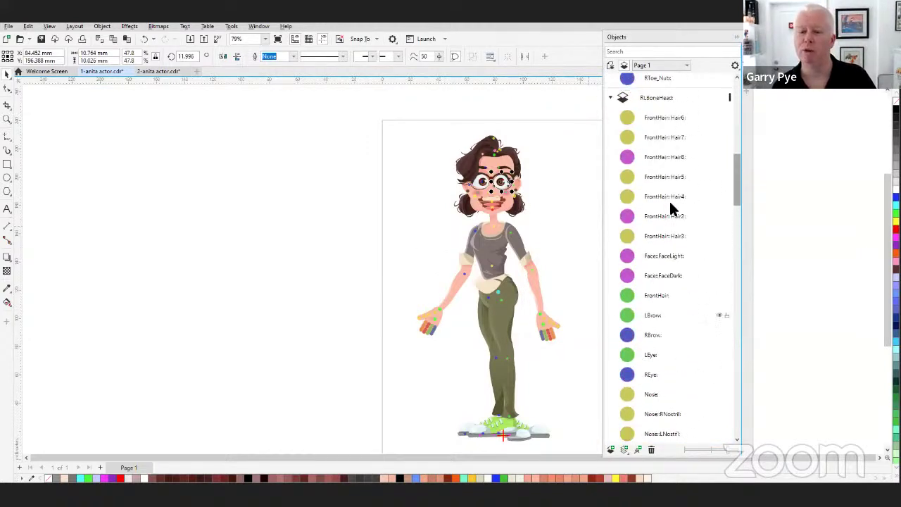
{"action": "scroll", "coordinate": [663, 184], "scroll_direction": "up", "scroll_amount": 8}
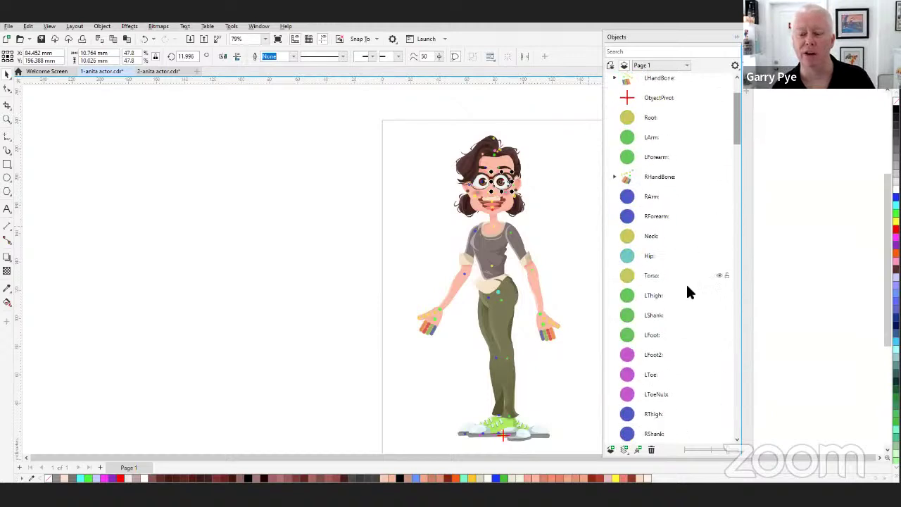
{"action": "scroll", "coordinate": [678, 292], "scroll_direction": "down", "scroll_amount": 2}
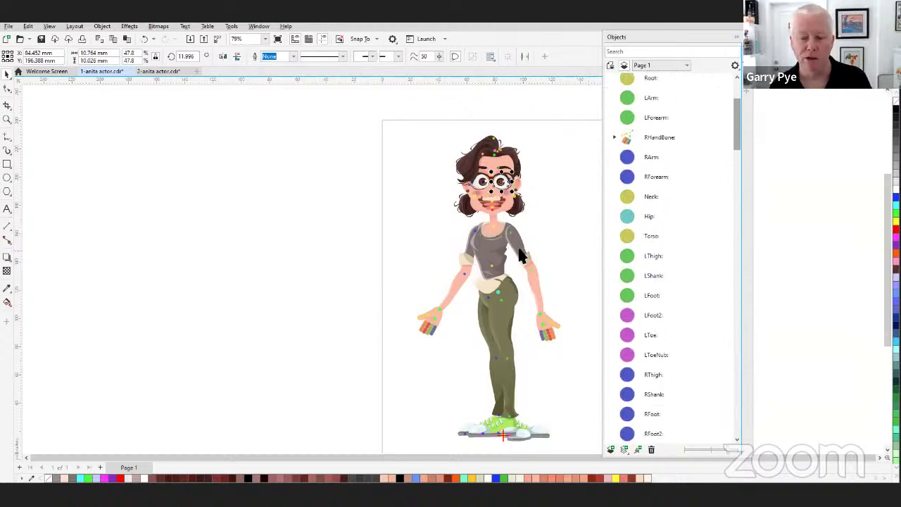
{"action": "left_click", "coordinate": [523, 271]}
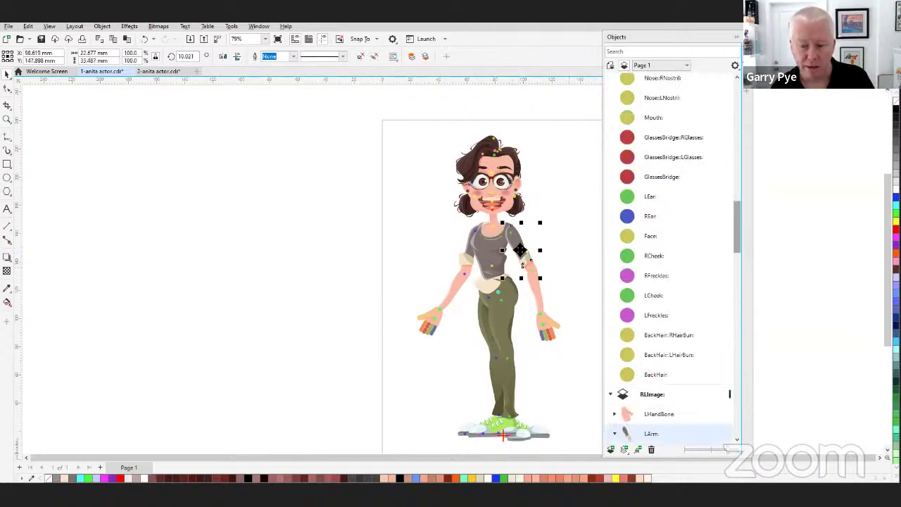
{"action": "left_click_drag", "start_coordinate": [519, 247], "coordinate": [544, 194]}
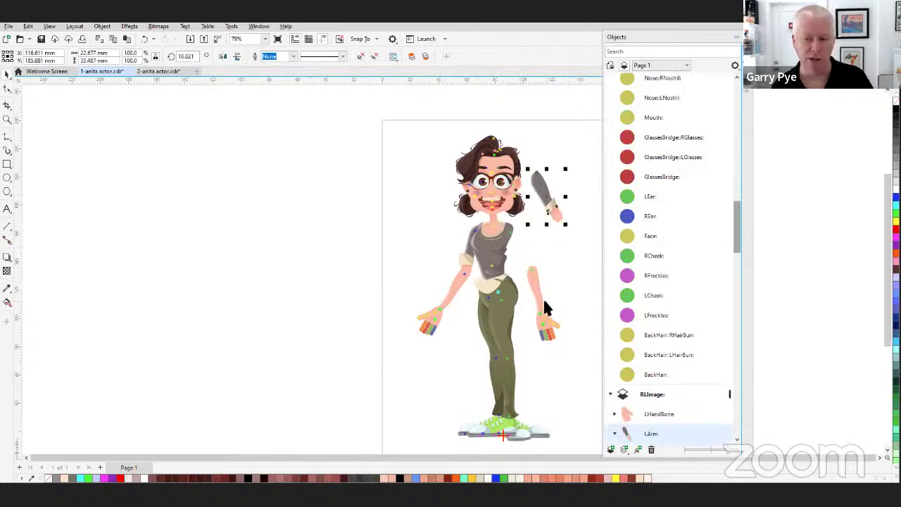
{"action": "key", "text": "ctrl+z"}
{"action": "left_click", "coordinate": [511, 235]}
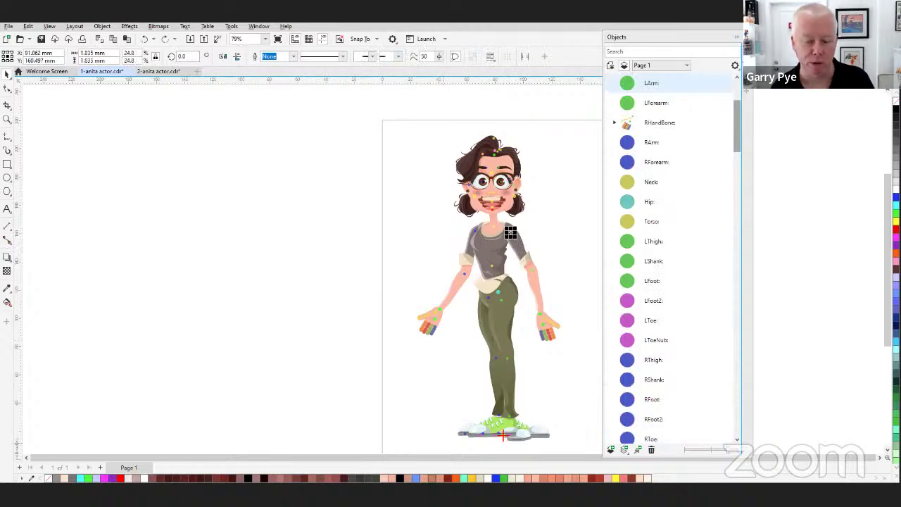
Step: Switch to Cartoon Animator, return Anita to the stage, and view her bones in the 2D Motion Key Editor
{"action": "key", "text": "alt+Tab"}
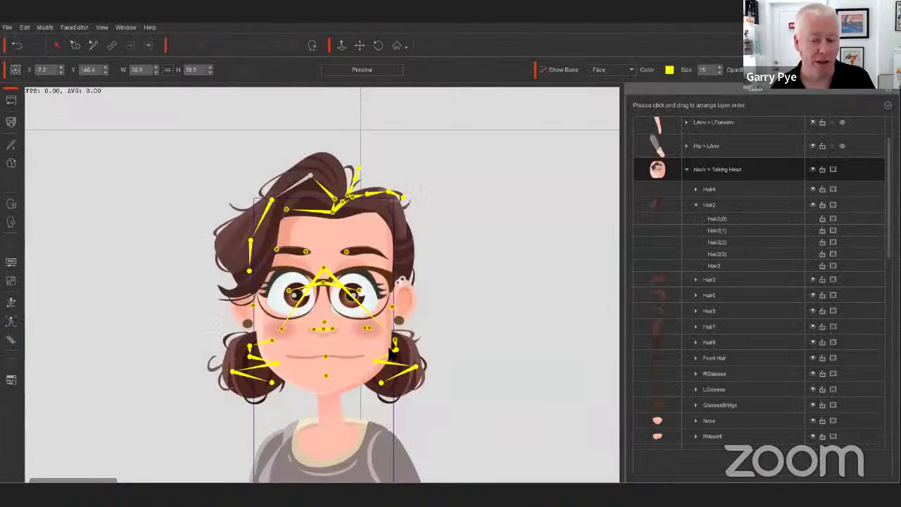
{"action": "left_click", "coordinate": [12, 100]}
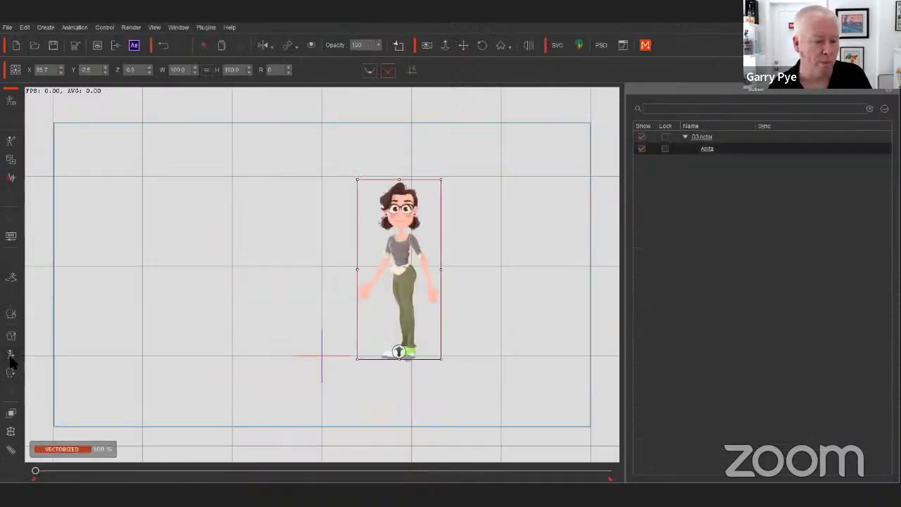
{"action": "left_click", "coordinate": [10, 356]}
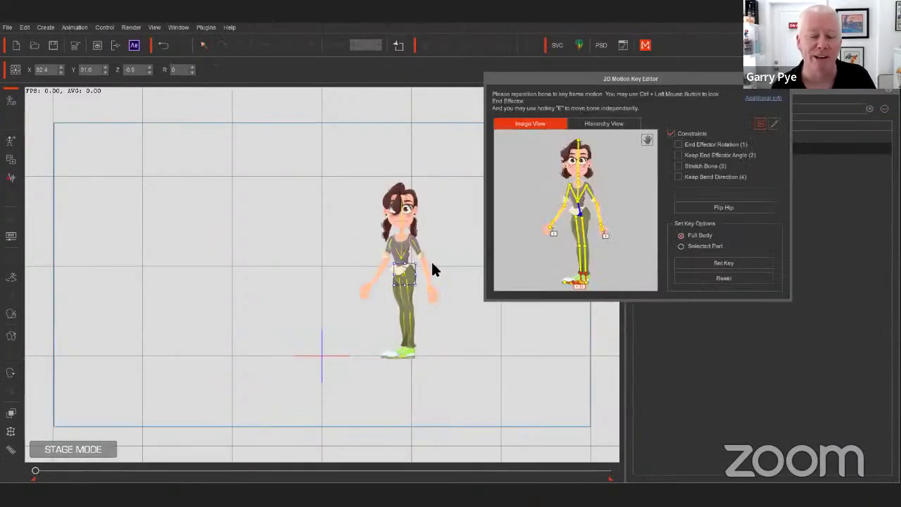
{"action": "scroll", "coordinate": [428, 264], "scroll_direction": "up", "scroll_amount": 2}
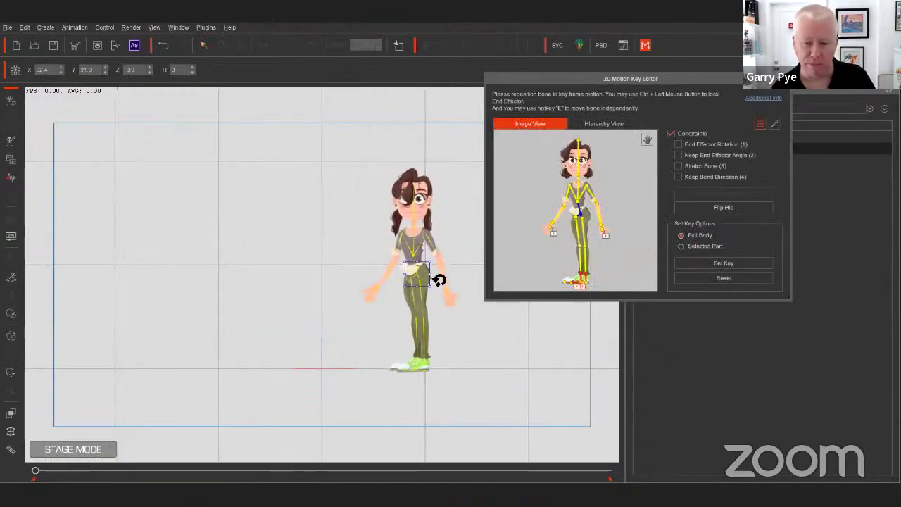
{"action": "scroll", "coordinate": [439, 280], "scroll_direction": "up", "scroll_amount": 4}
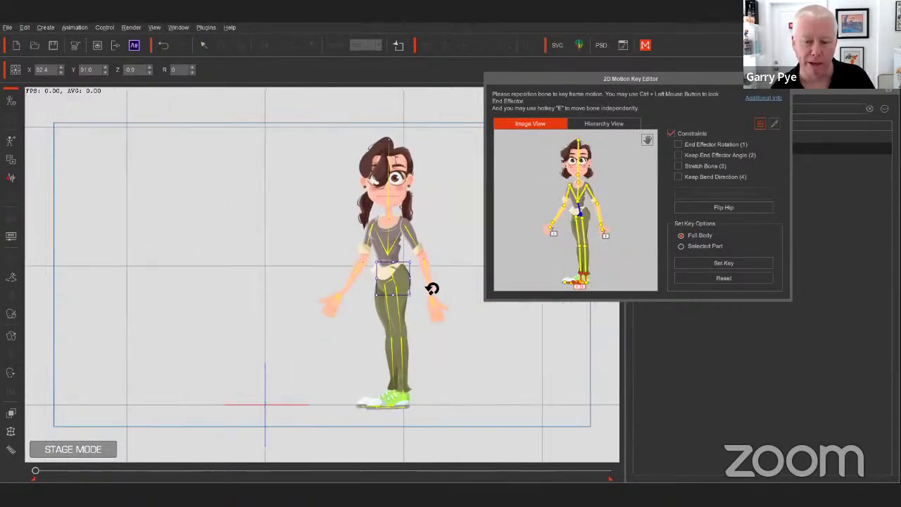
{"action": "scroll", "coordinate": [431, 288], "scroll_direction": "up", "scroll_amount": 2}
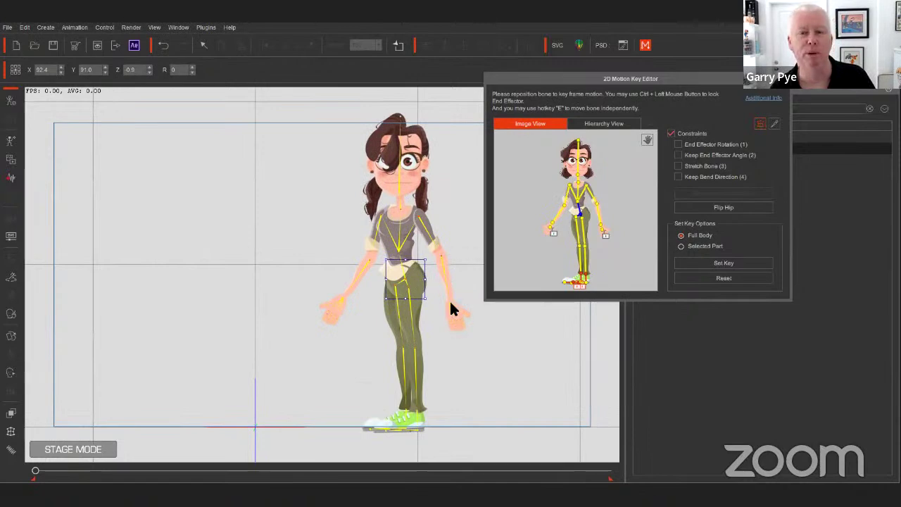
Step: Take Anita back into the Composer and look through the right eye's sprites in the Sprite Editor
{"action": "left_click", "coordinate": [9, 103]}
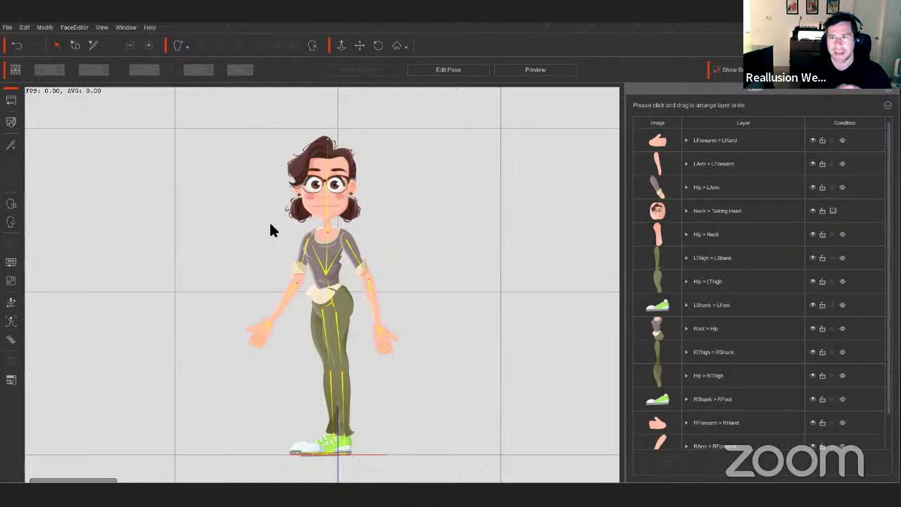
{"action": "left_click", "coordinate": [321, 187]}
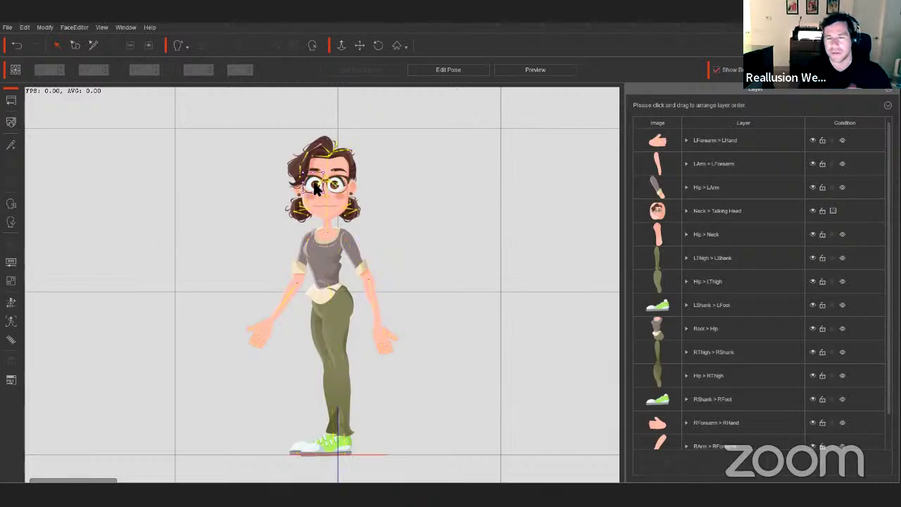
{"action": "left_click", "coordinate": [10, 164]}
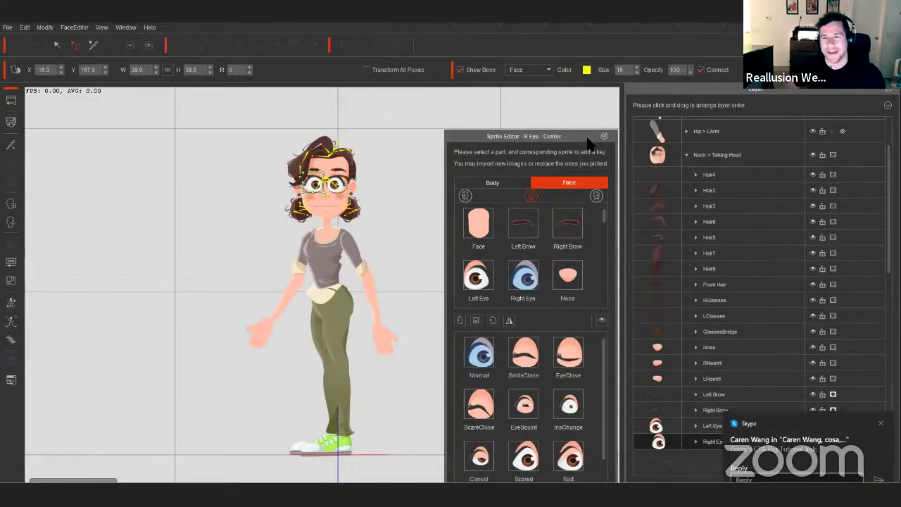
{"action": "left_click_drag", "start_coordinate": [576, 136], "coordinate": [561, 96]}
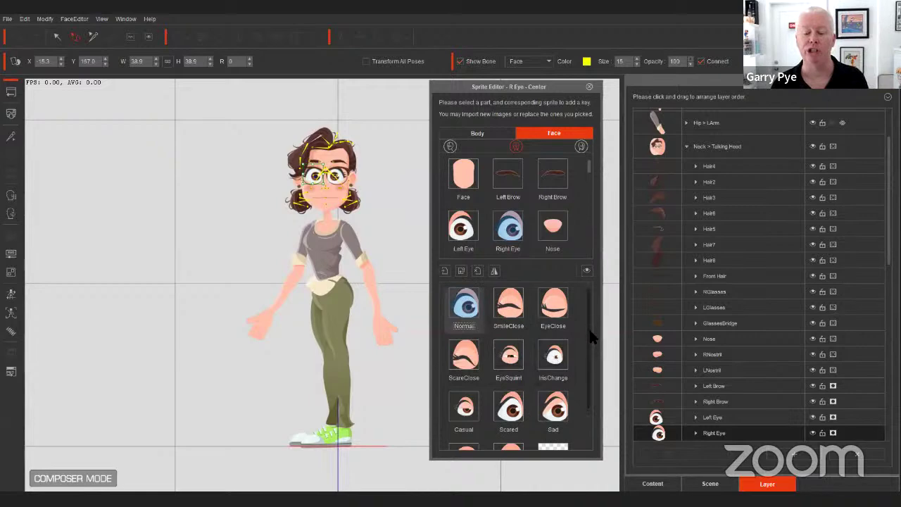
{"action": "scroll", "coordinate": [588, 331], "scroll_direction": "down", "scroll_amount": 1}
{"action": "scroll", "coordinate": [588, 341], "scroll_direction": "down", "scroll_amount": 1}
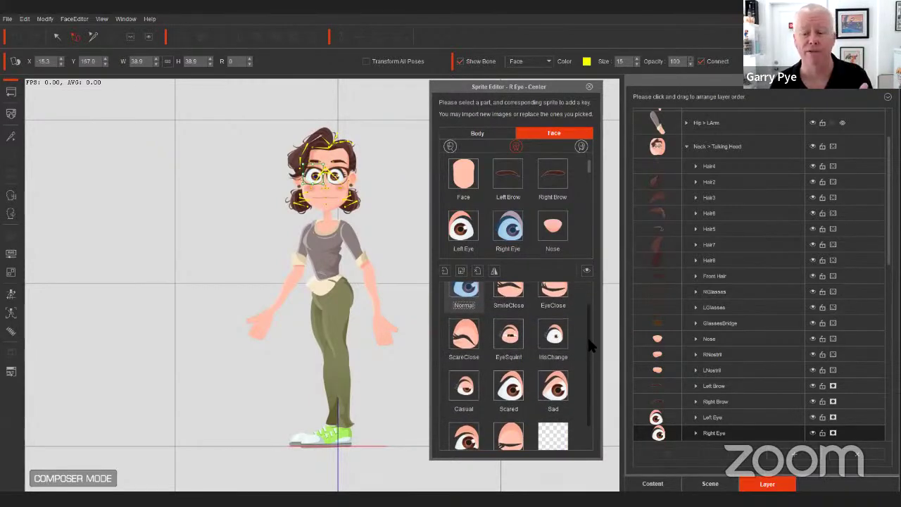
{"action": "scroll", "coordinate": [591, 346], "scroll_direction": "down", "scroll_amount": 1}
{"action": "scroll", "coordinate": [590, 362], "scroll_direction": "down", "scroll_amount": 1}
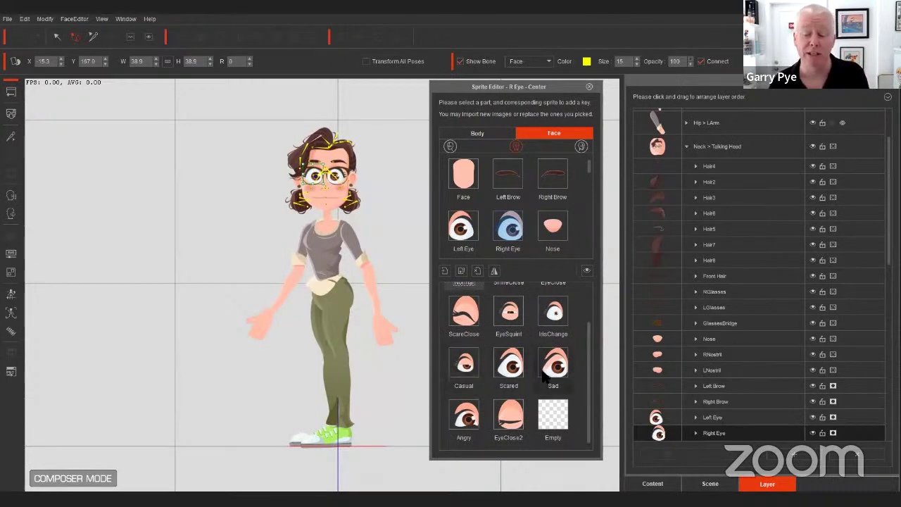
Step: Switch to the 1-anita actor.cdr drawing in CorelDRAW and select the Normal through IrisChange groups inside REye
{"action": "mouse_move", "coordinate": [364, 488]}
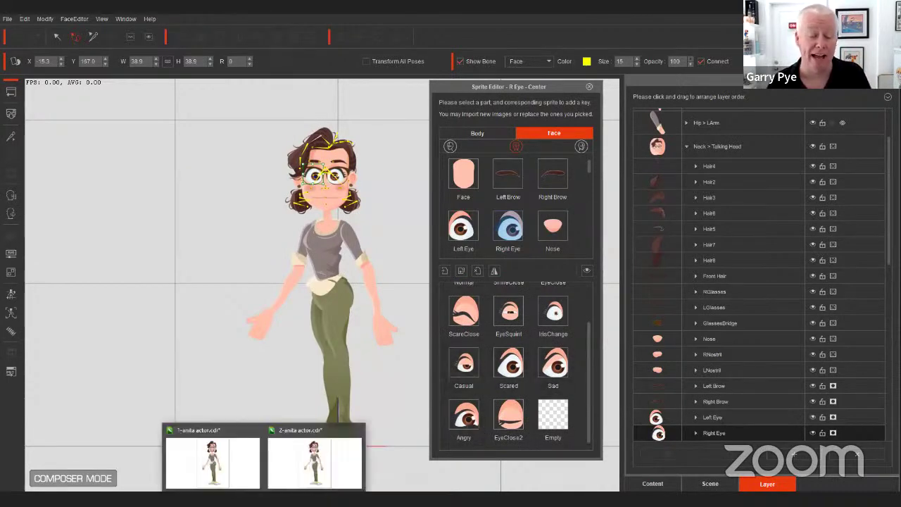
{"action": "left_click", "coordinate": [211, 475]}
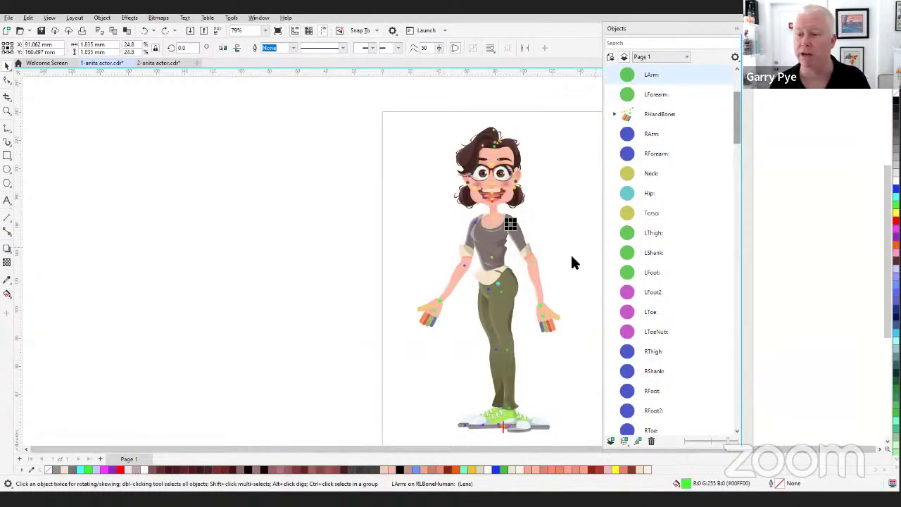
{"action": "left_click", "coordinate": [739, 344]}
{"action": "left_click_drag", "start_coordinate": [745, 336], "coordinate": [744, 333]}
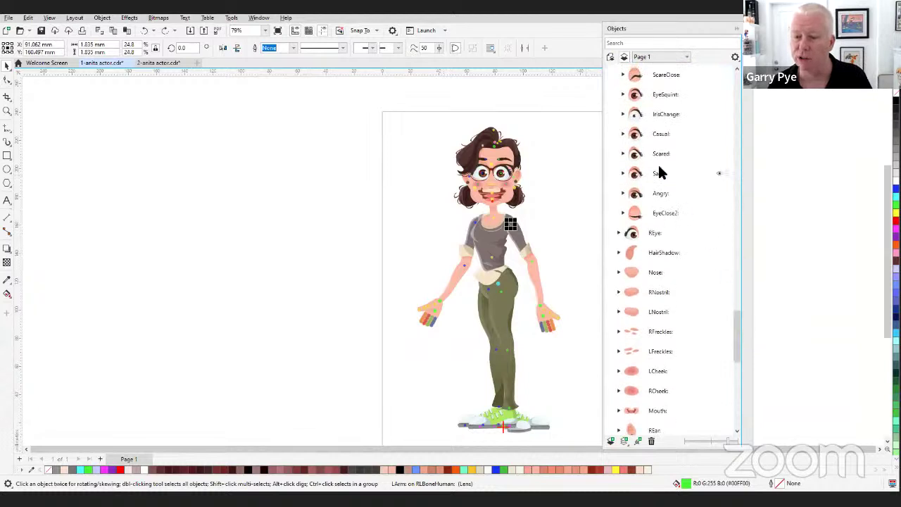
{"action": "left_click", "coordinate": [619, 233]}
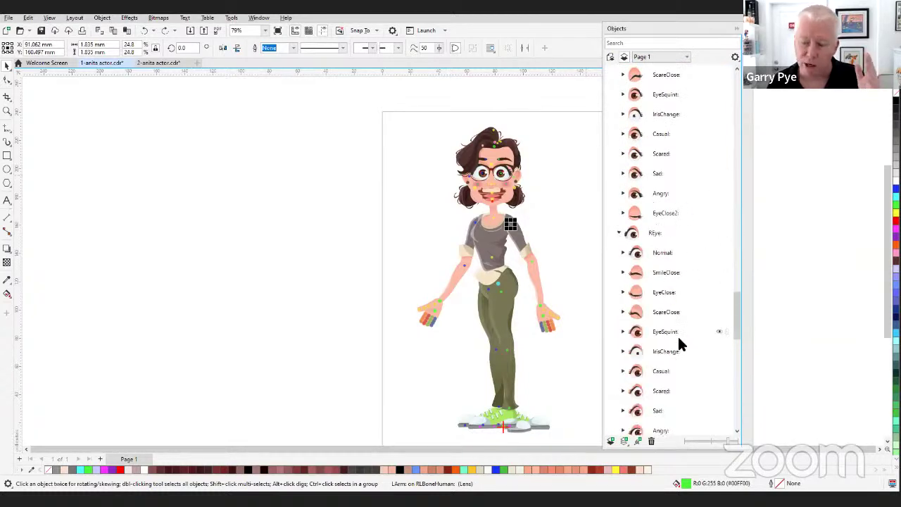
{"action": "left_click", "coordinate": [669, 351]}
{"action": "left_click", "coordinate": [654, 253], "text": "shift"}
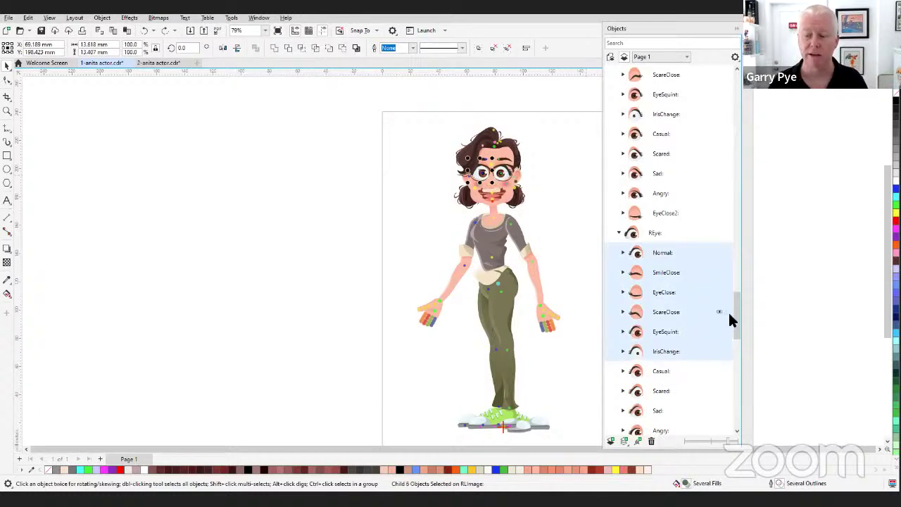
Step: Expand and select the Casual group inside REye, and switch back to the Sprite Editor in Cartoon Animator
{"action": "scroll", "coordinate": [728, 320], "scroll_direction": "down", "scroll_amount": 3}
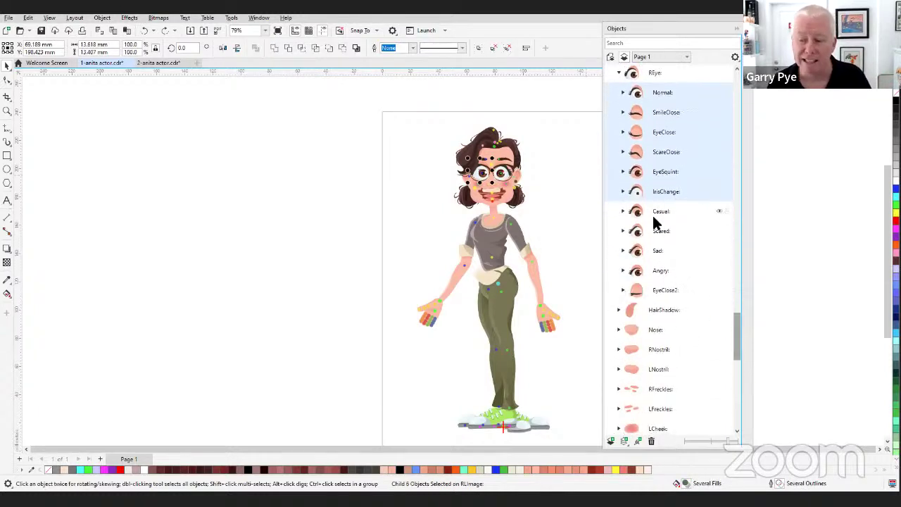
{"action": "left_click", "coordinate": [622, 211]}
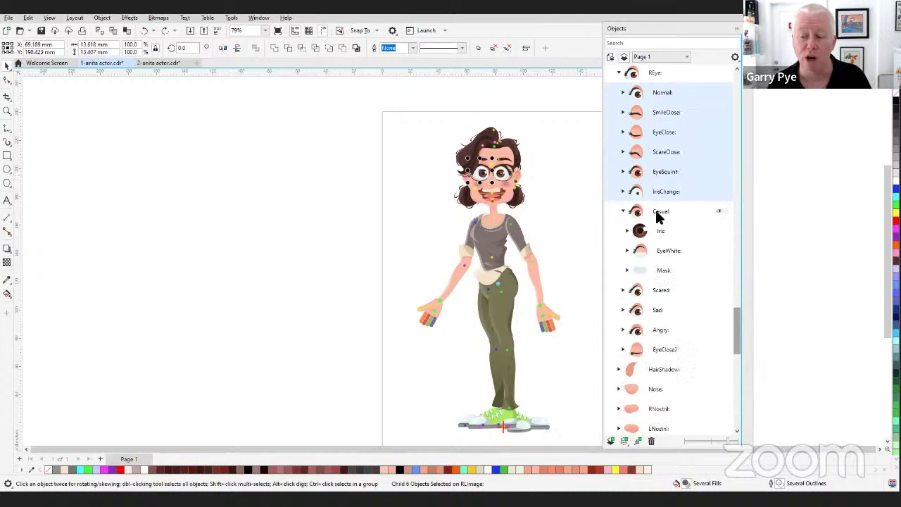
{"action": "left_click", "coordinate": [658, 215]}
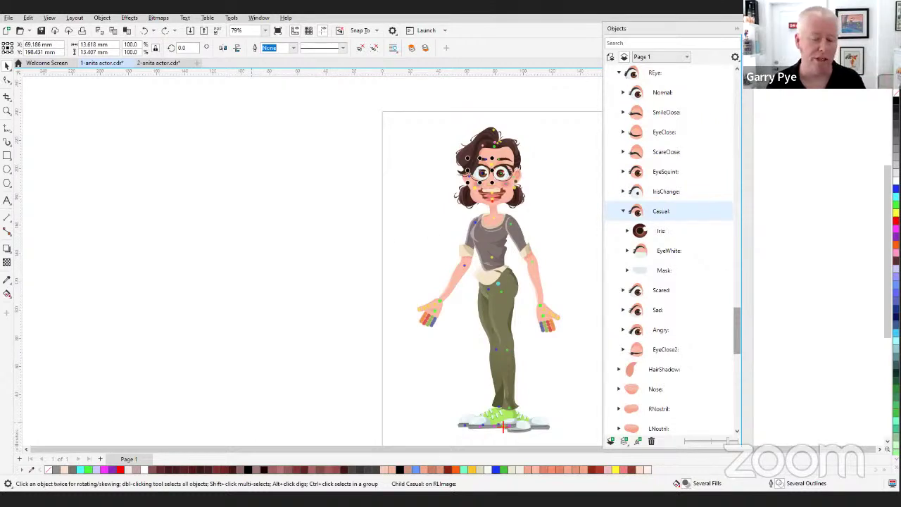
{"action": "key", "text": "alt+Tab"}
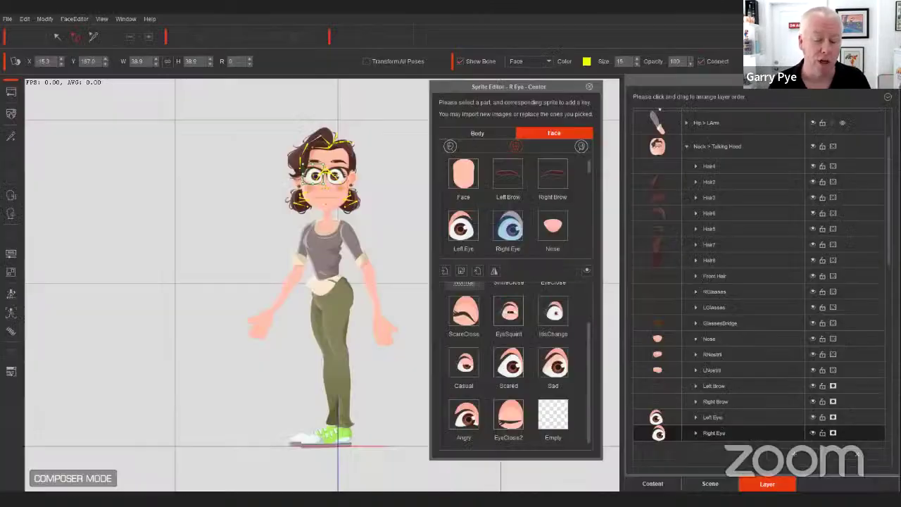
{"action": "left_click_drag", "start_coordinate": [563, 91], "coordinate": [583, 83]}
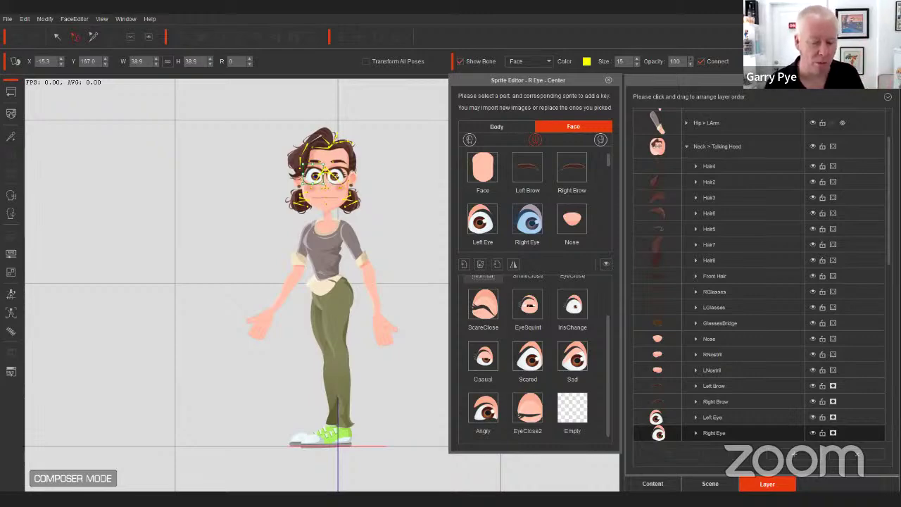
Step: Return to the 1-anita actor.cdr drawing in CorelDRAW, view the document's ruler options, and close them
{"action": "mouse_move", "coordinate": [263, 501]}
{"action": "left_click", "coordinate": [215, 461]}
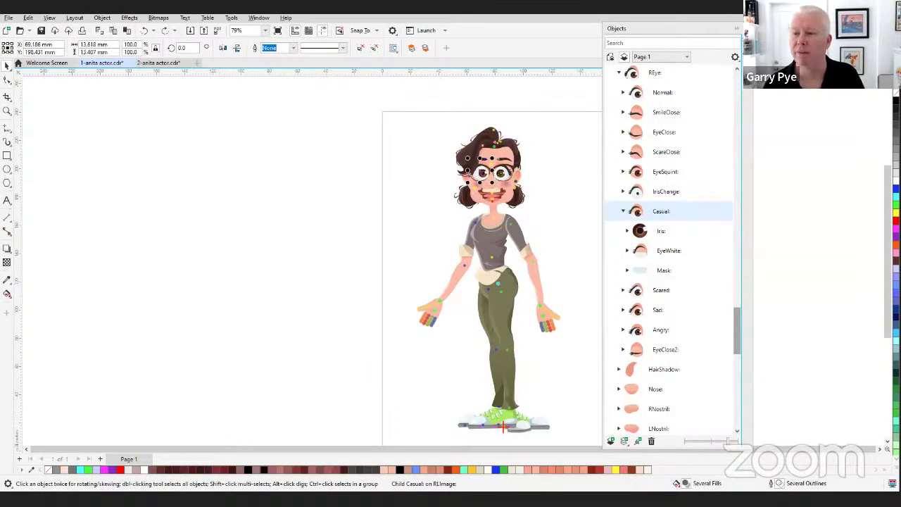
{"action": "key", "text": "ctrl+F7"}
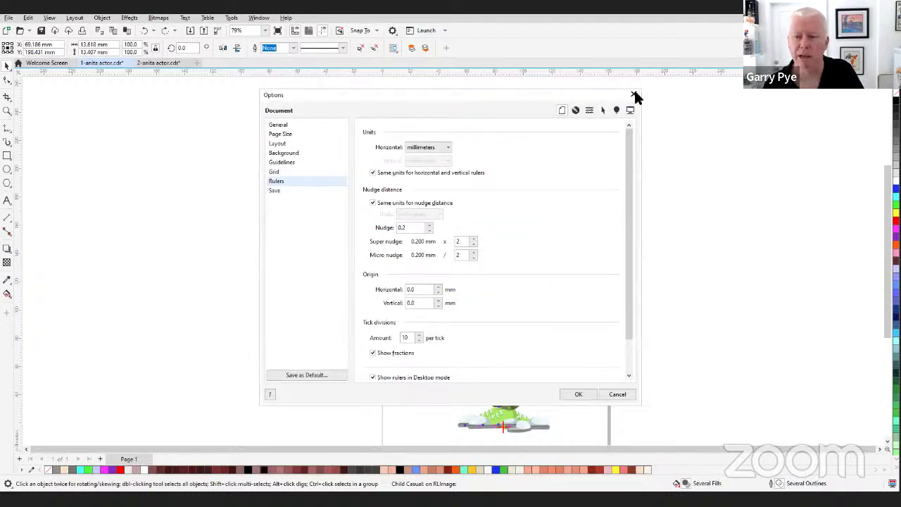
{"action": "left_click", "coordinate": [635, 93]}
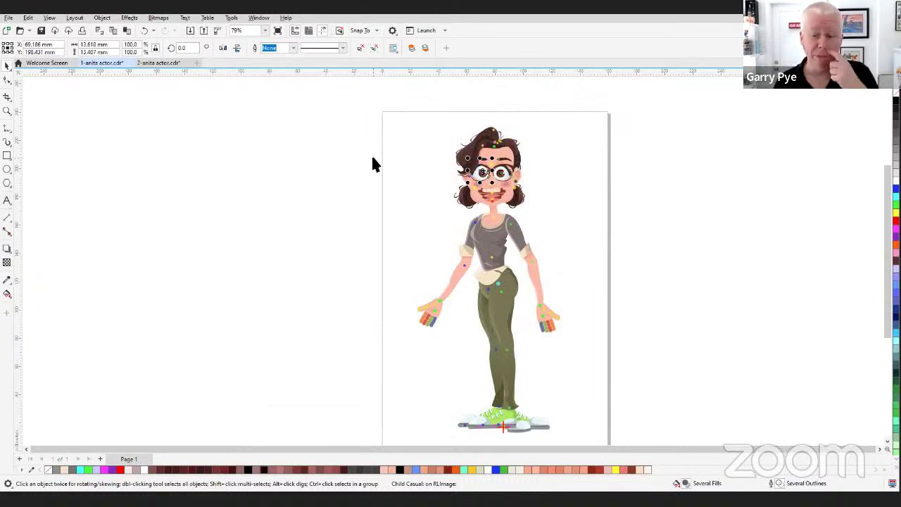
Step: Clear the selection, set the ruler origin at the page's upper-left corner, and select the left upper arm group
{"action": "left_click", "coordinate": [402, 193]}
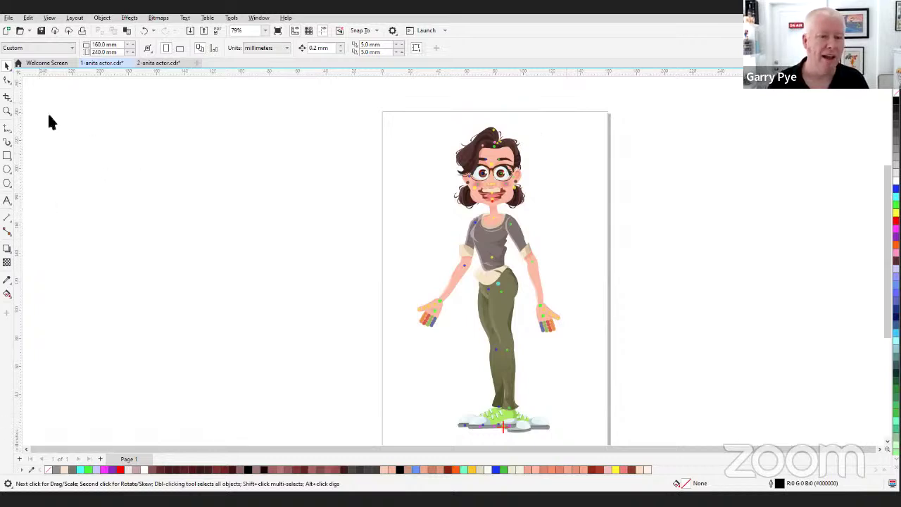
{"action": "left_click_drag", "start_coordinate": [18, 71], "coordinate": [377, 116]}
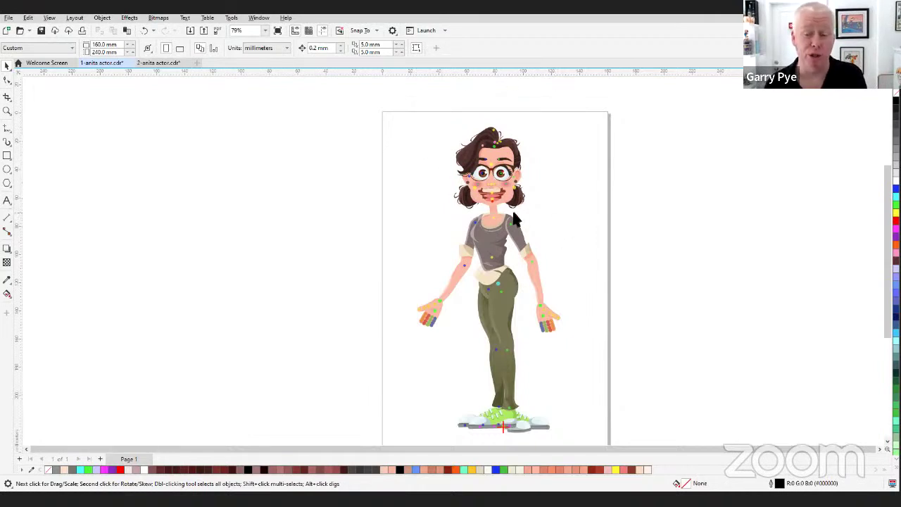
{"action": "left_click", "coordinate": [528, 242]}
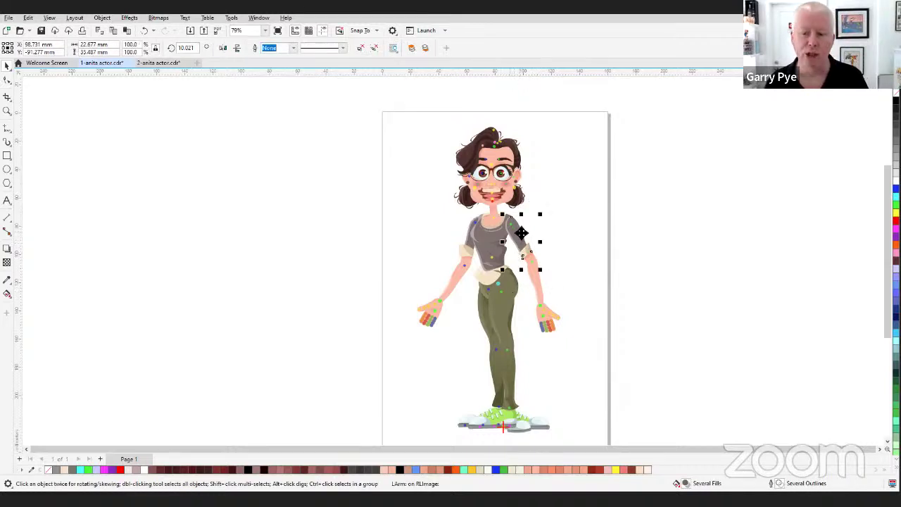
Step: Create a new blank document, paste the copied left upper arm group onto its page, and clear the selection
{"action": "left_click", "coordinate": [8, 17]}
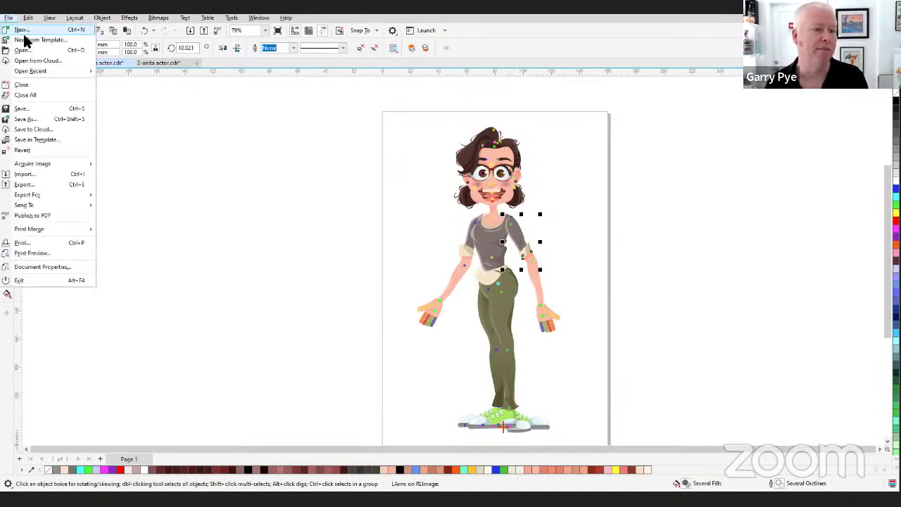
{"action": "left_click", "coordinate": [92, 69]}
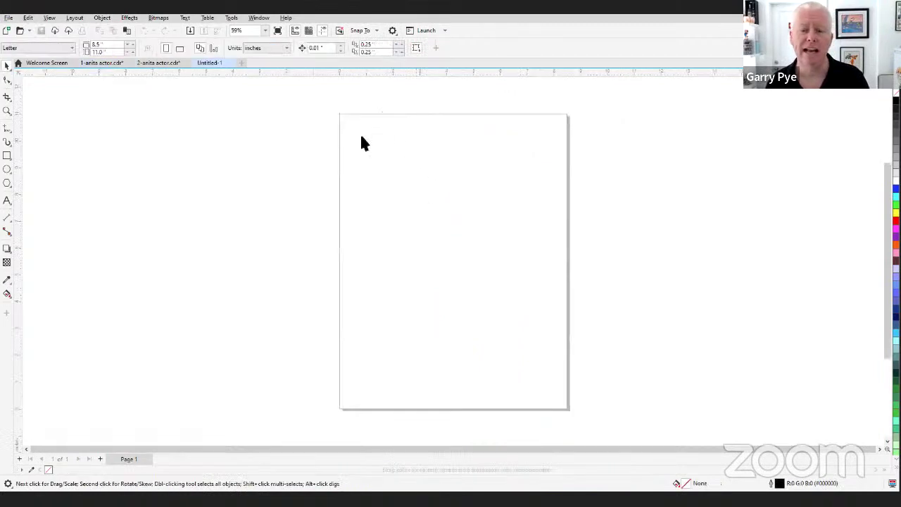
{"action": "left_click", "coordinate": [29, 18]}
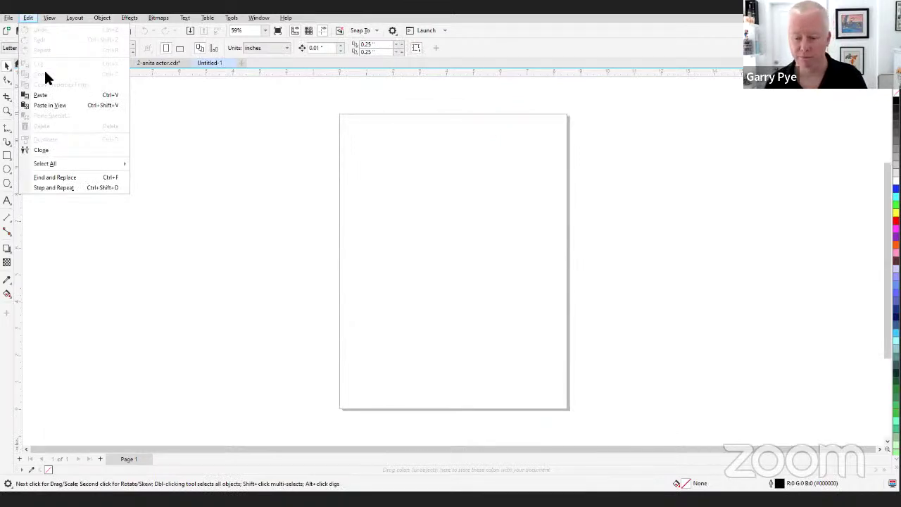
{"action": "left_click", "coordinate": [153, 77]}
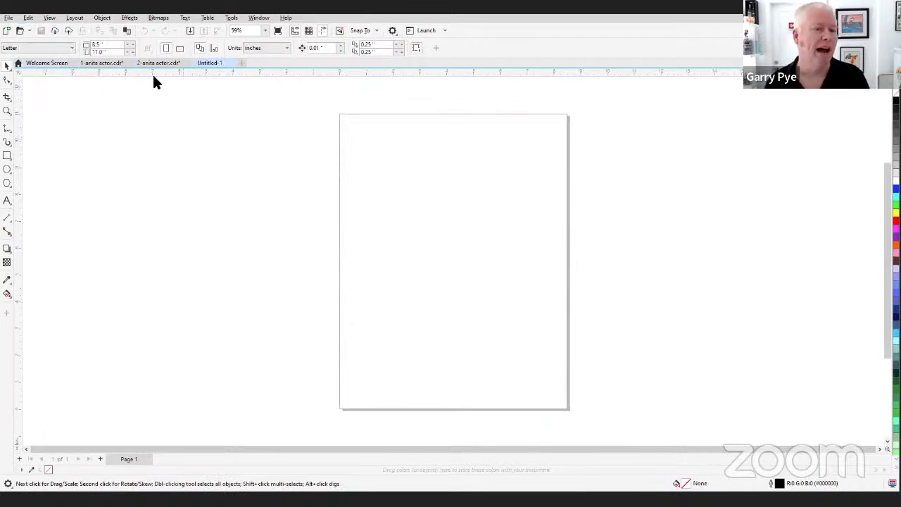
{"action": "left_click", "coordinate": [27, 18]}
{"action": "left_click", "coordinate": [42, 94]}
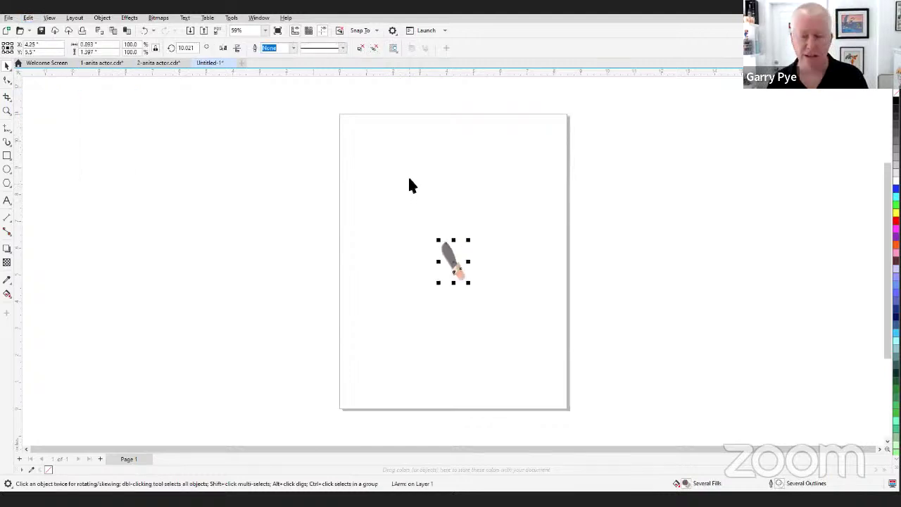
{"action": "left_click", "coordinate": [290, 100]}
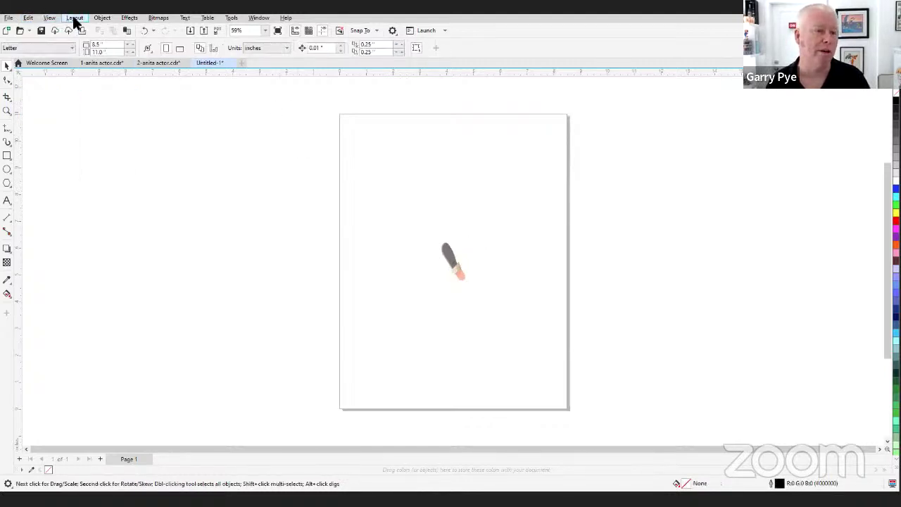
Step: Set the new document's page size to 2 inches wide by 2 inches high
{"action": "left_click", "coordinate": [74, 18]}
{"action": "left_click", "coordinate": [89, 134]}
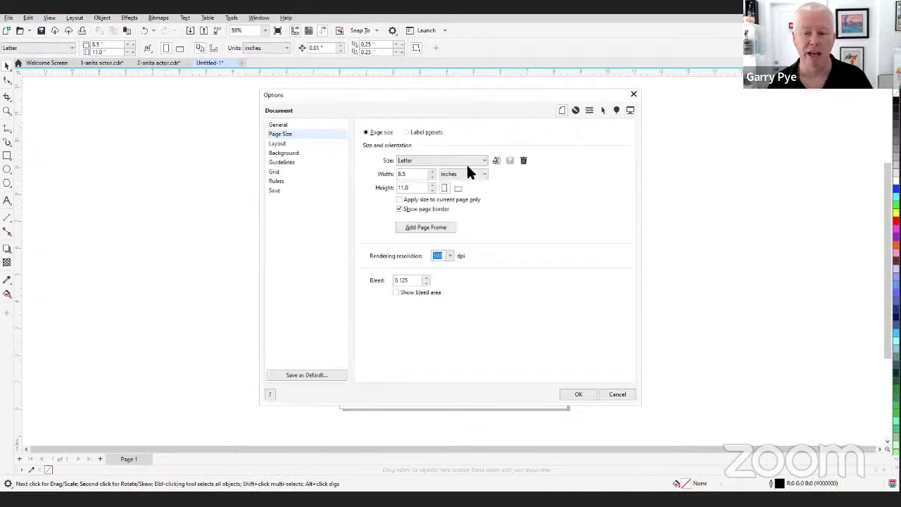
{"action": "double_click", "coordinate": [415, 179]}
{"action": "type", "text": "2"}
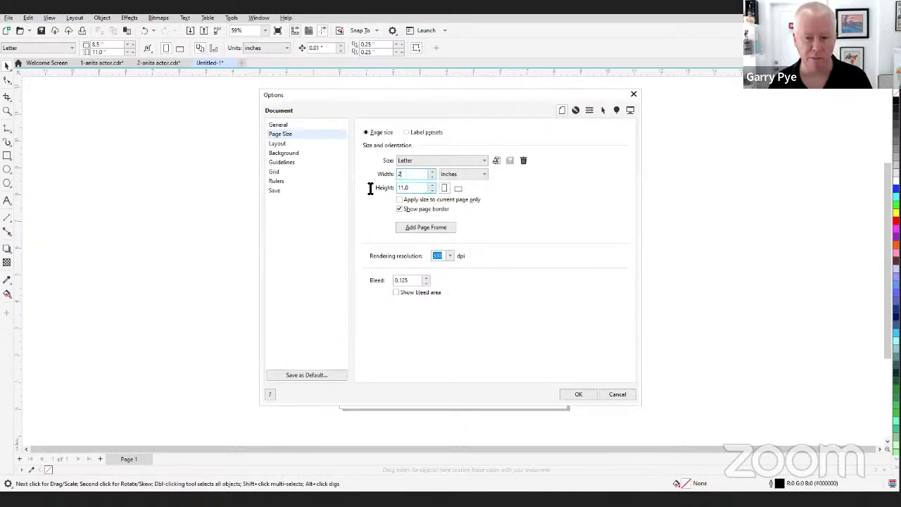
{"action": "key", "text": "Tab"}
{"action": "type", "text": "2"}
{"action": "key", "text": "Return"}
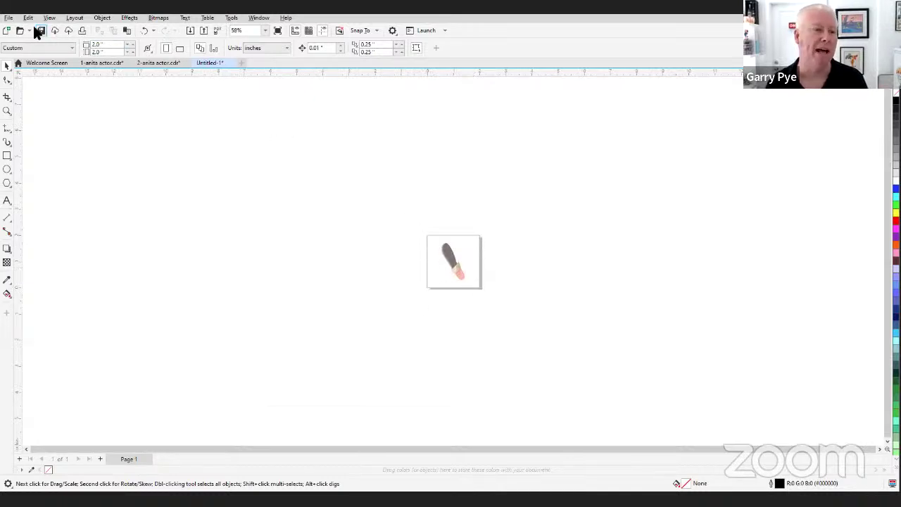
Step: Export the arm document as SVG over the existing test.svg in the Webinar 2 folder, keeping the default export settings
{"action": "left_click", "coordinate": [8, 18]}
{"action": "left_click", "coordinate": [43, 184]}
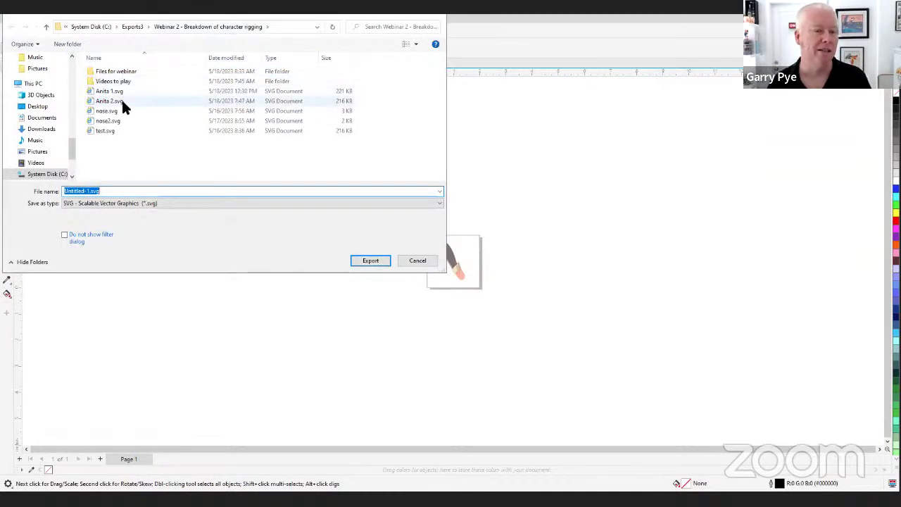
{"action": "double_click", "coordinate": [106, 132]}
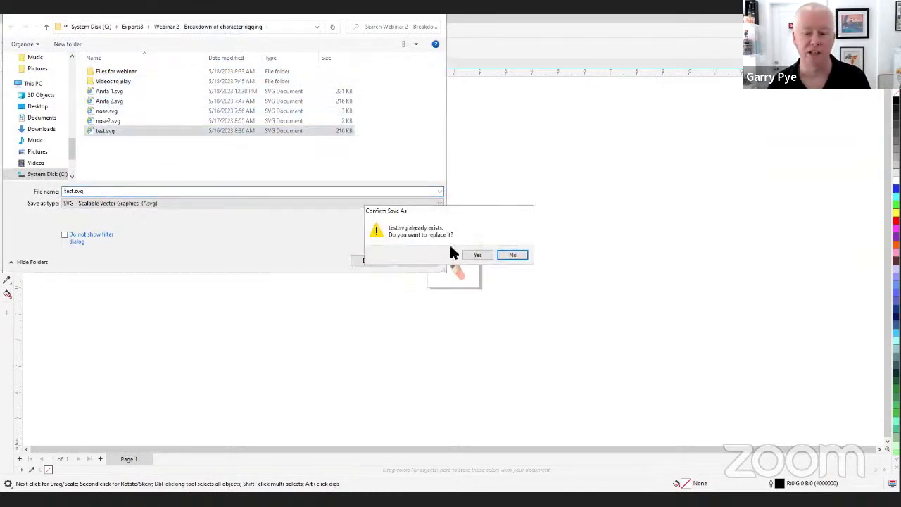
{"action": "left_click", "coordinate": [479, 252]}
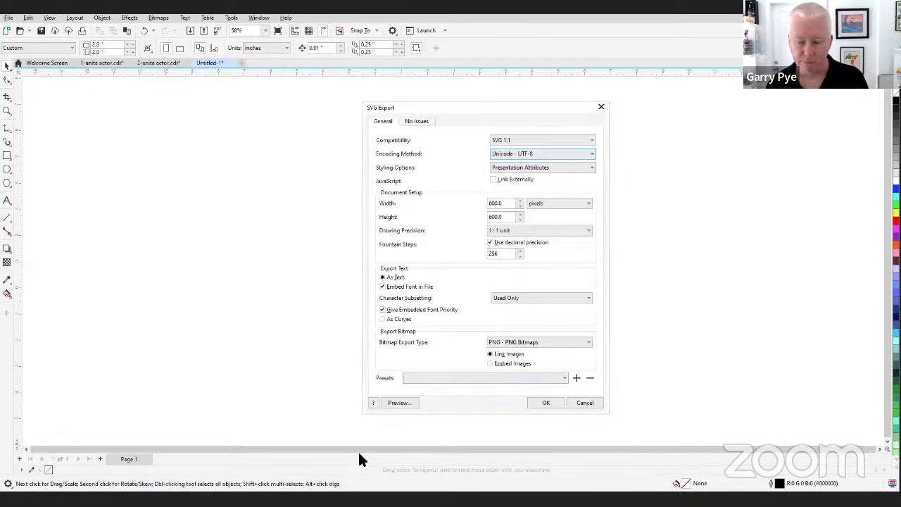
{"action": "key", "text": "Return"}
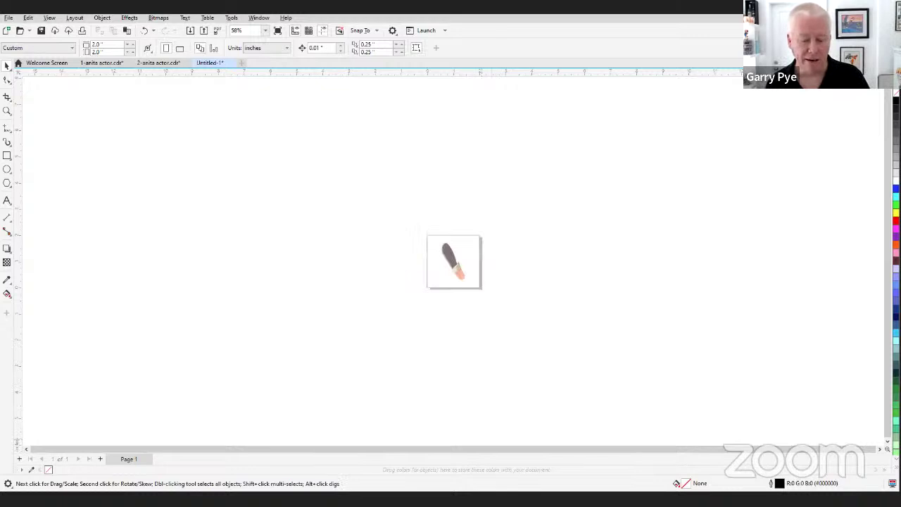
Step: Switch to Cartoon Animator, select the character's left upper arm, and replace its Normal sprite with test.svg
{"action": "key", "text": "alt+Tab"}
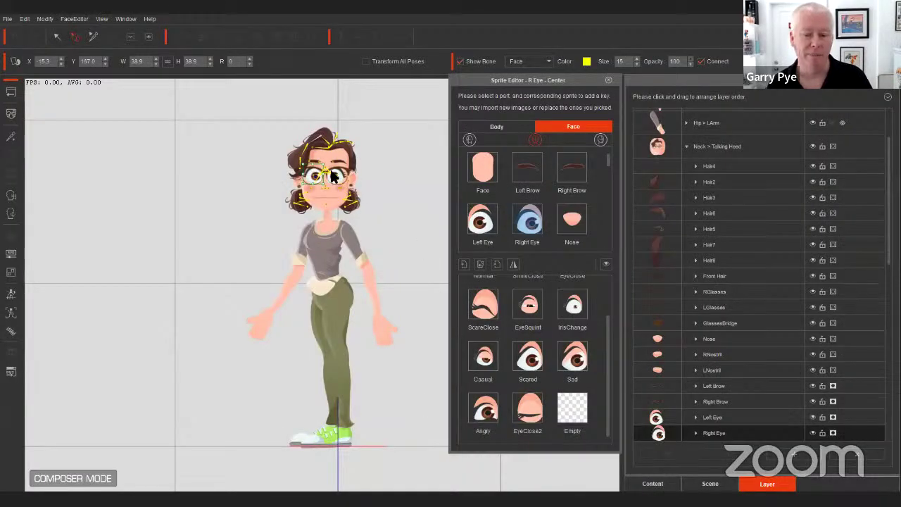
{"action": "left_click", "coordinate": [363, 235]}
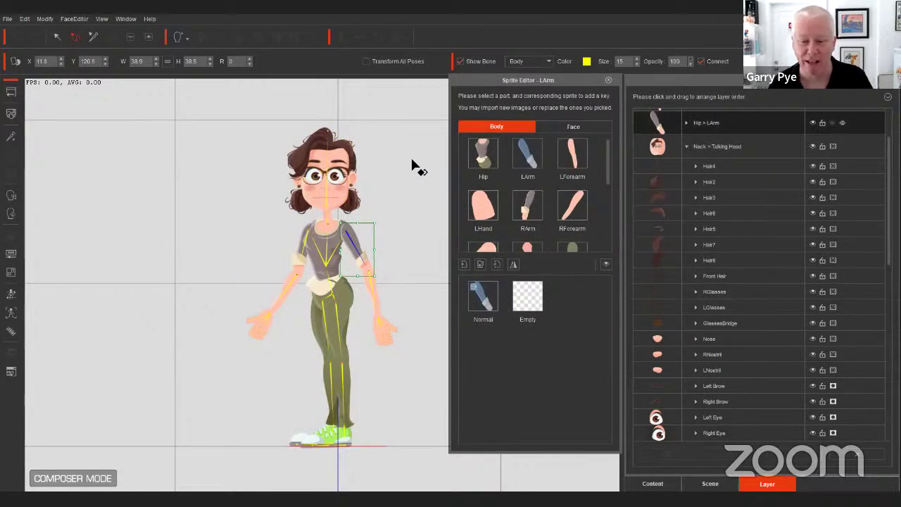
{"action": "left_click", "coordinate": [480, 266]}
{"action": "left_click", "coordinate": [550, 202]}
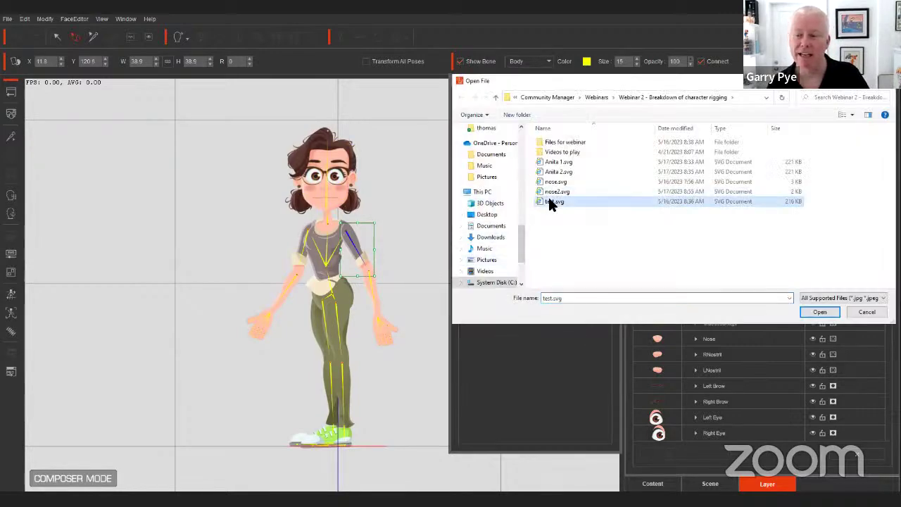
{"action": "double_click", "coordinate": [550, 202]}
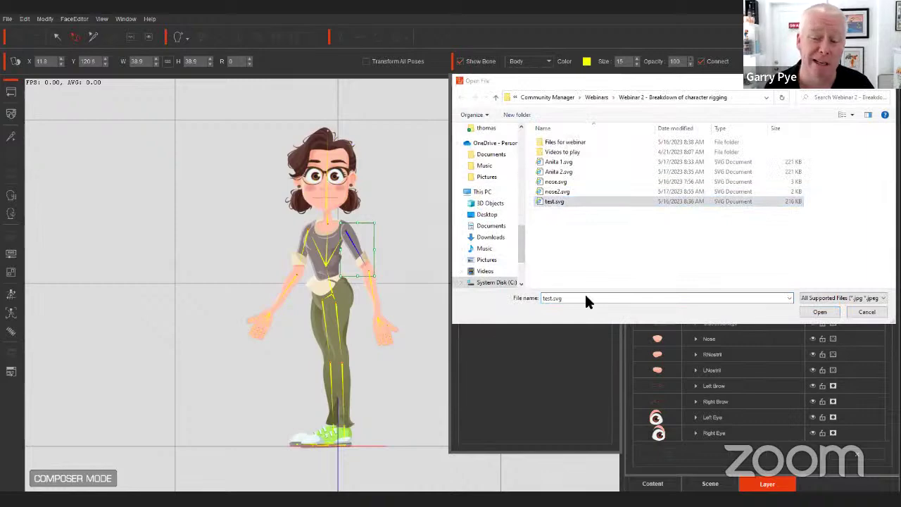
{"action": "left_click", "coordinate": [819, 312]}
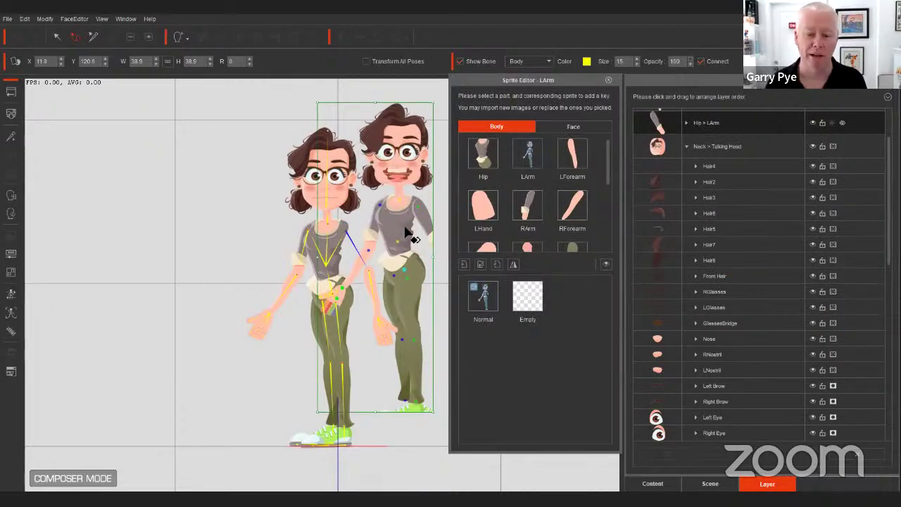
Step: Shift the imported full-figure LArm sprite slightly down and delete it
{"action": "left_click_drag", "start_coordinate": [395, 219], "coordinate": [398, 234]}
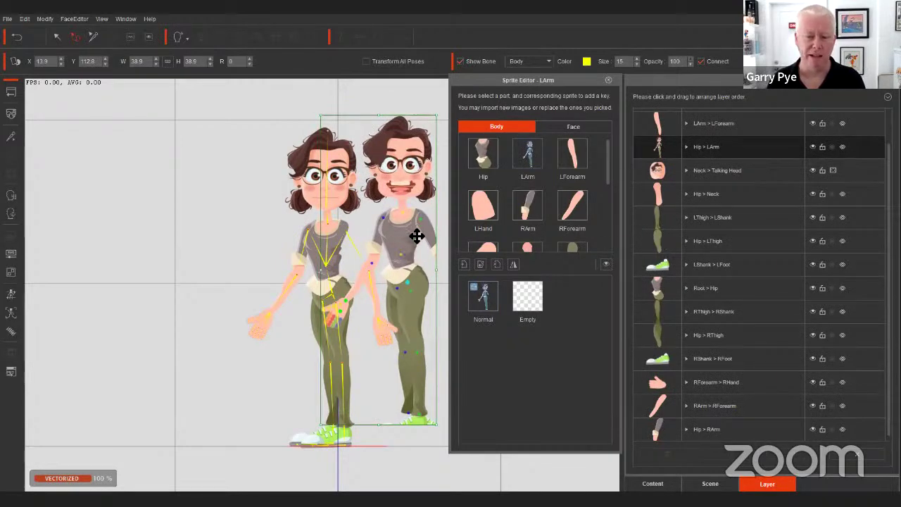
{"action": "key", "text": "Delete"}
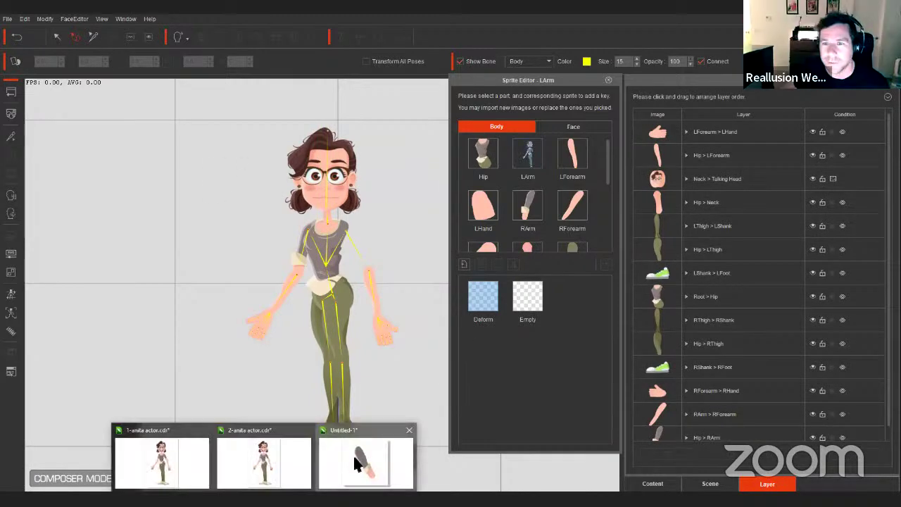
Step: Switch to the Untitled-1 document in CorelDRAW and export the left upper arm as an SVG file named arm
{"action": "left_click", "coordinate": [358, 469]}
{"action": "left_click", "coordinate": [453, 262]}
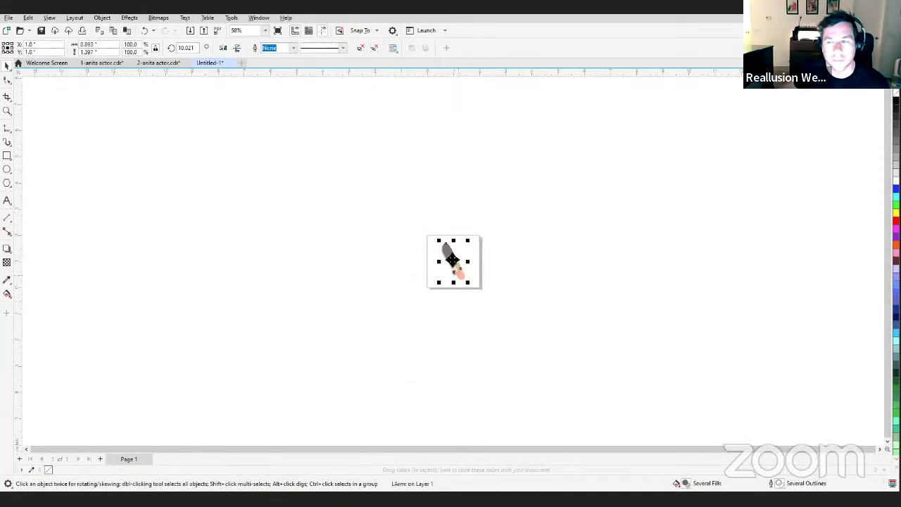
{"action": "left_click", "coordinate": [9, 18]}
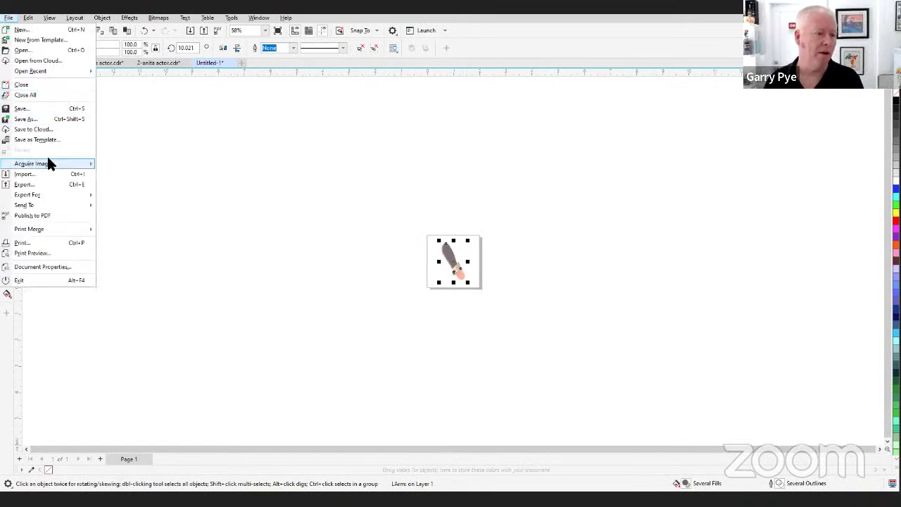
{"action": "left_click", "coordinate": [47, 183]}
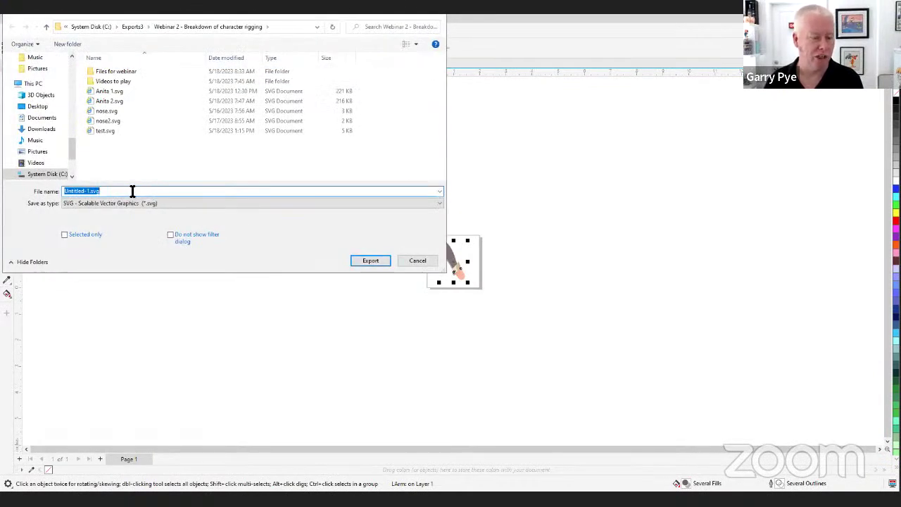
{"action": "type", "text": "arm"}
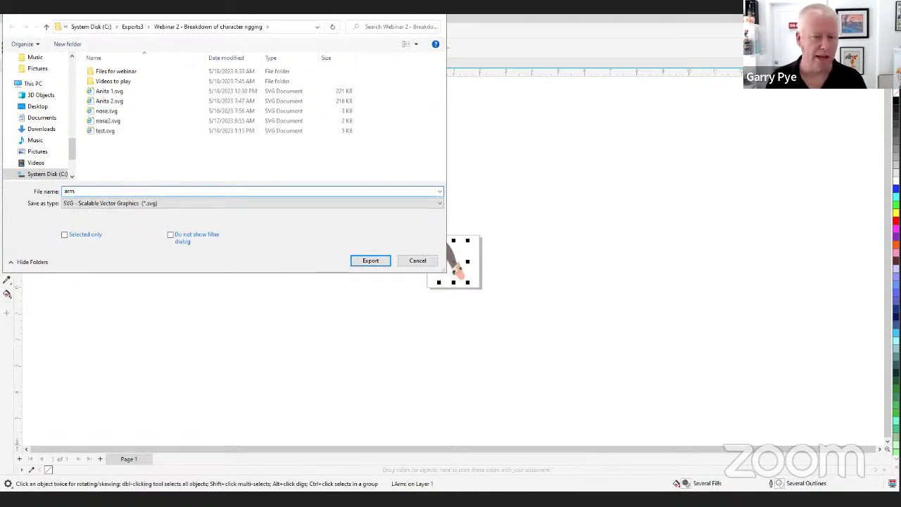
{"action": "key", "text": "Return"}
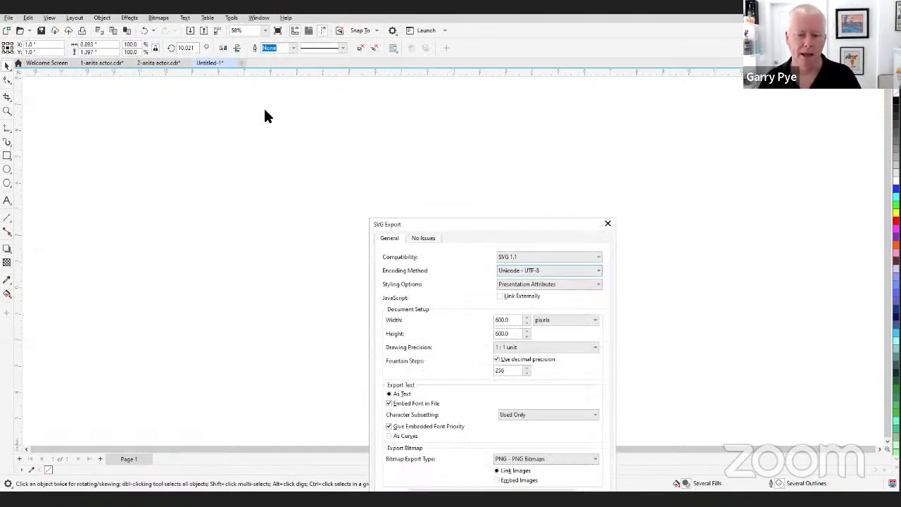
{"action": "left_click", "coordinate": [384, 369]}
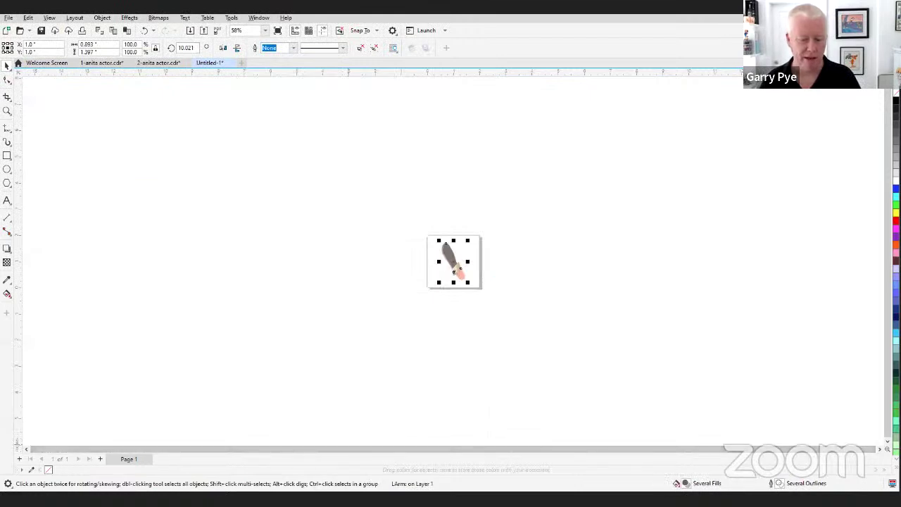
Step: Return to Cartoon Animator, start importing a sprite for LArm, and browse the Exports3 folder for the exported arm file
{"action": "key", "text": "alt+Tab"}
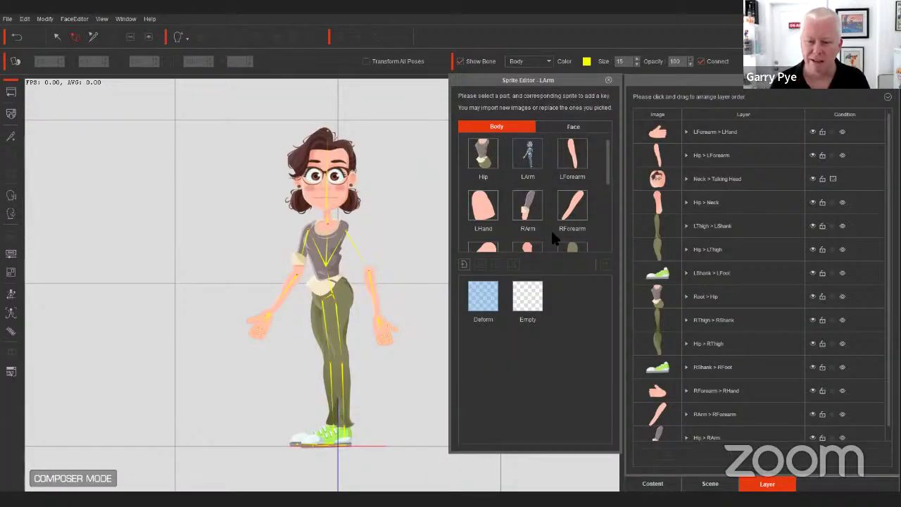
{"action": "left_click", "coordinate": [493, 310]}
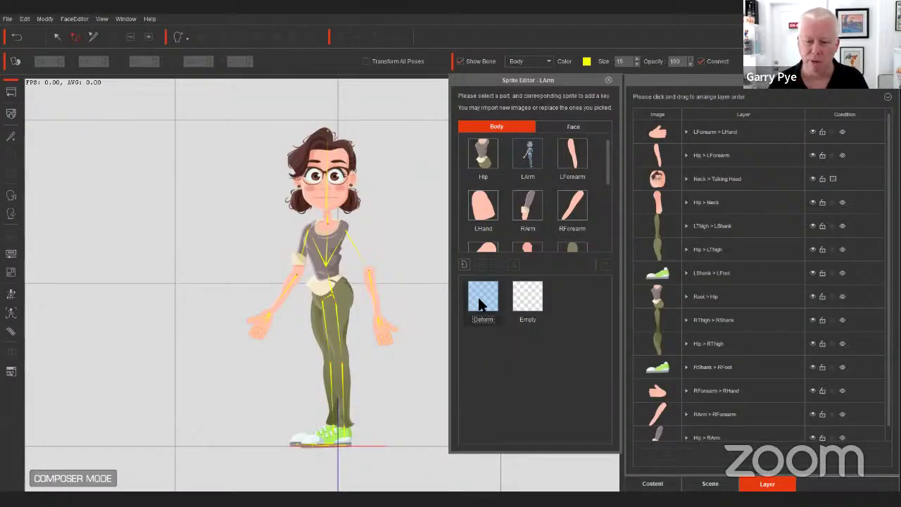
{"action": "left_click", "coordinate": [462, 264]}
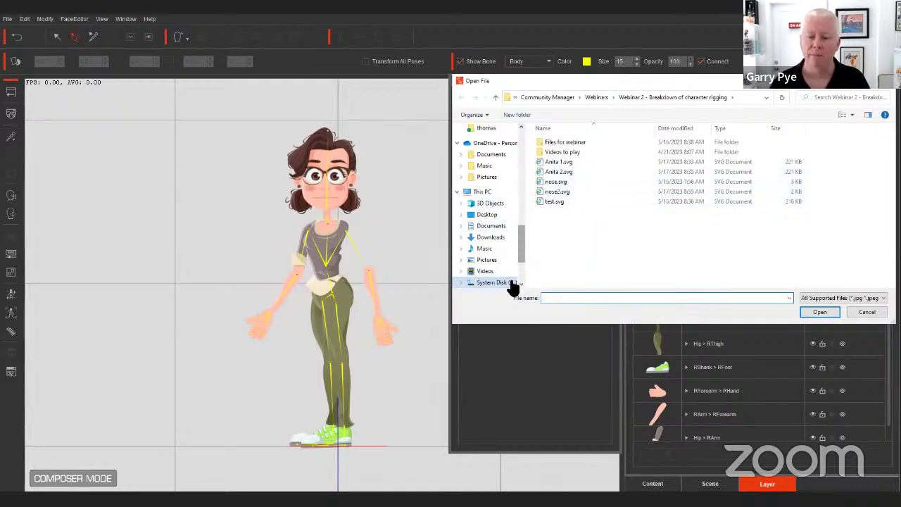
{"action": "left_click", "coordinate": [510, 284]}
{"action": "double_click", "coordinate": [562, 174]}
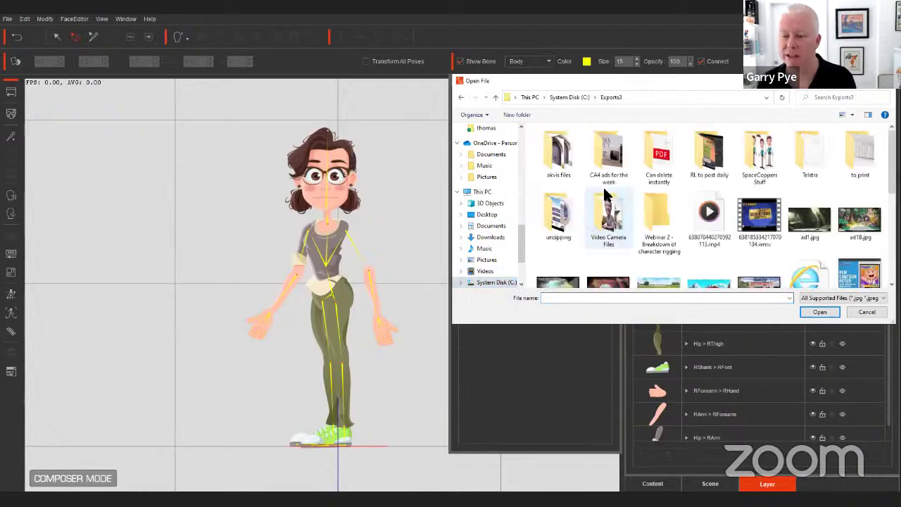
{"action": "scroll", "coordinate": [783, 190], "scroll_direction": "down", "scroll_amount": 5}
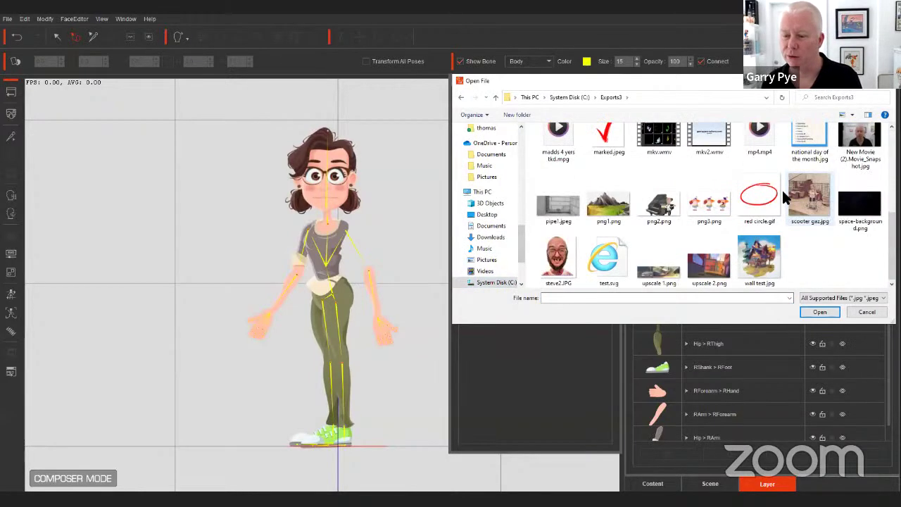
{"action": "scroll", "coordinate": [781, 181], "scroll_direction": "up", "scroll_amount": 2}
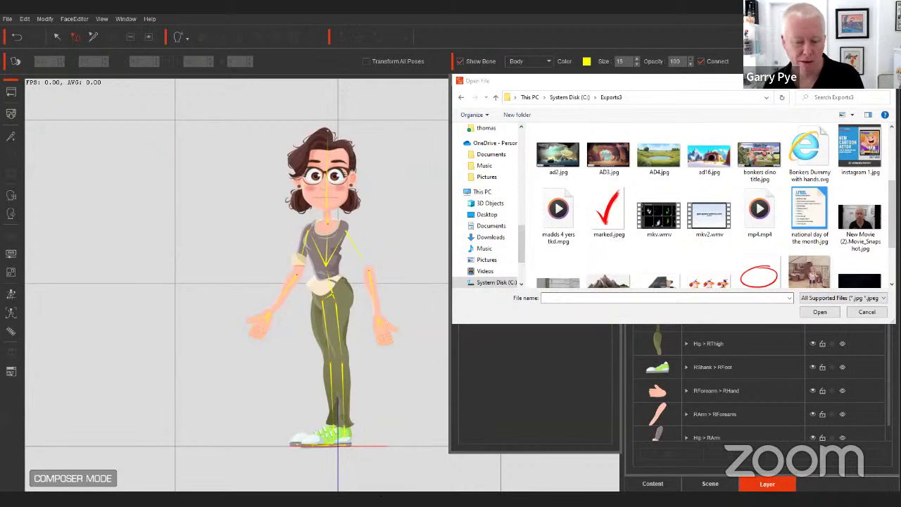
Step: Check the SVG export folder from CorelDRAW's Untitled-1 document, cancel the export, and return to Cartoon Animator
{"action": "mouse_move", "coordinate": [261, 469]}
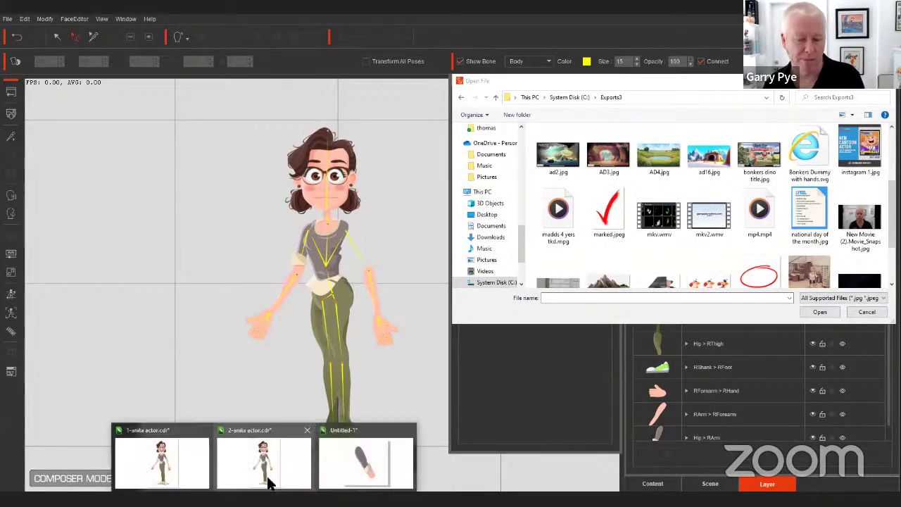
{"action": "left_click", "coordinate": [331, 466]}
{"action": "left_click", "coordinate": [11, 21]}
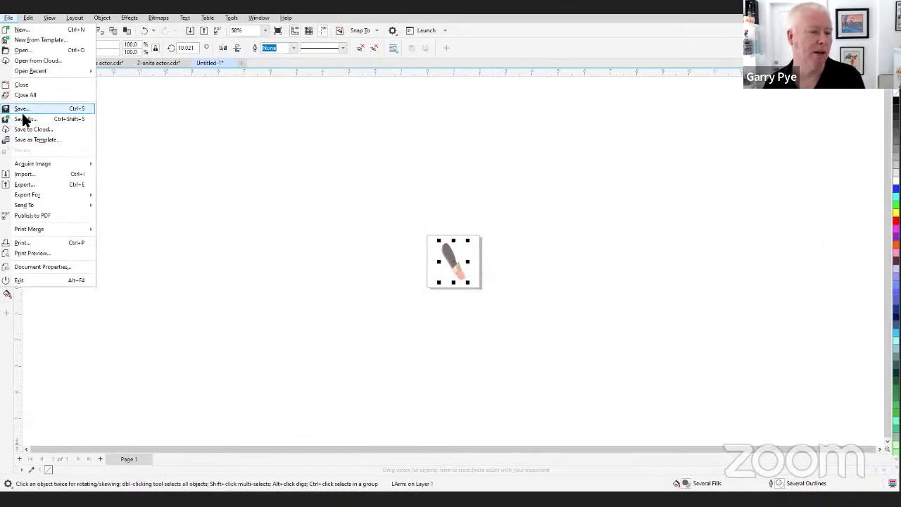
{"action": "left_click", "coordinate": [252, 176]}
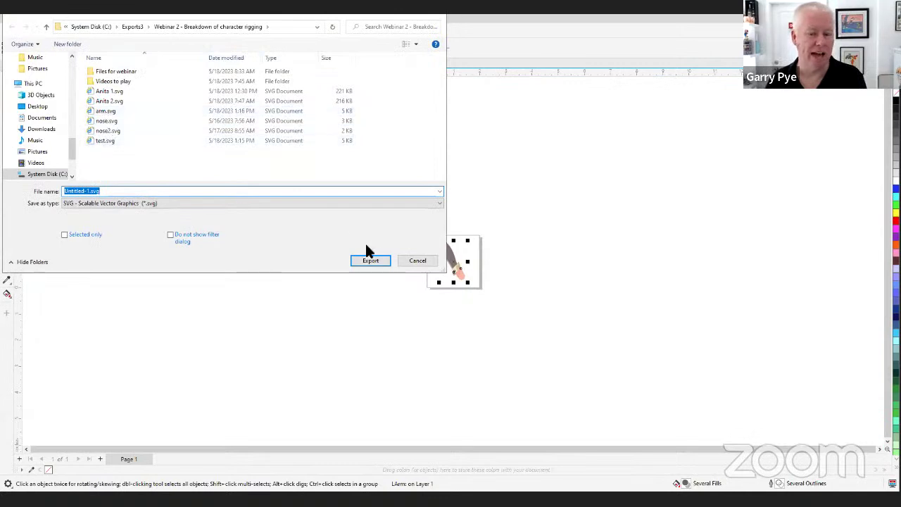
{"action": "left_click", "coordinate": [414, 259]}
{"action": "key", "text": "alt+Tab"}
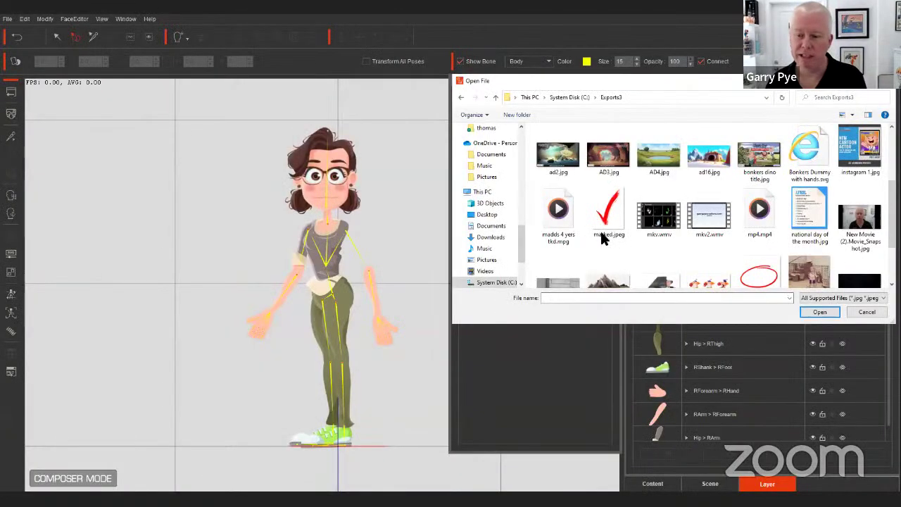
Step: Look for the exported arm file in the Webinar 2 - Breakdown of character rigging folder and its Files for webinar subfolder
{"action": "left_click", "coordinate": [458, 97]}
{"action": "left_click", "coordinate": [458, 97]}
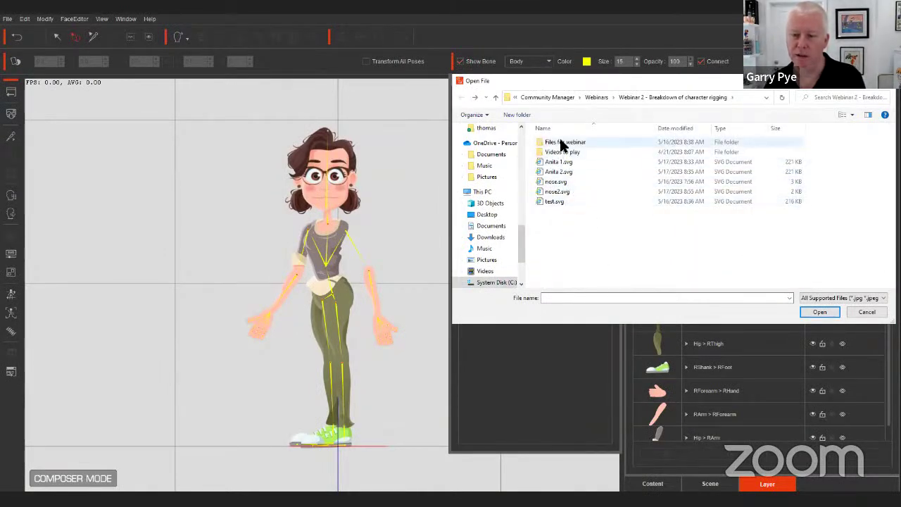
{"action": "double_click", "coordinate": [559, 142]}
{"action": "left_click", "coordinate": [458, 97]}
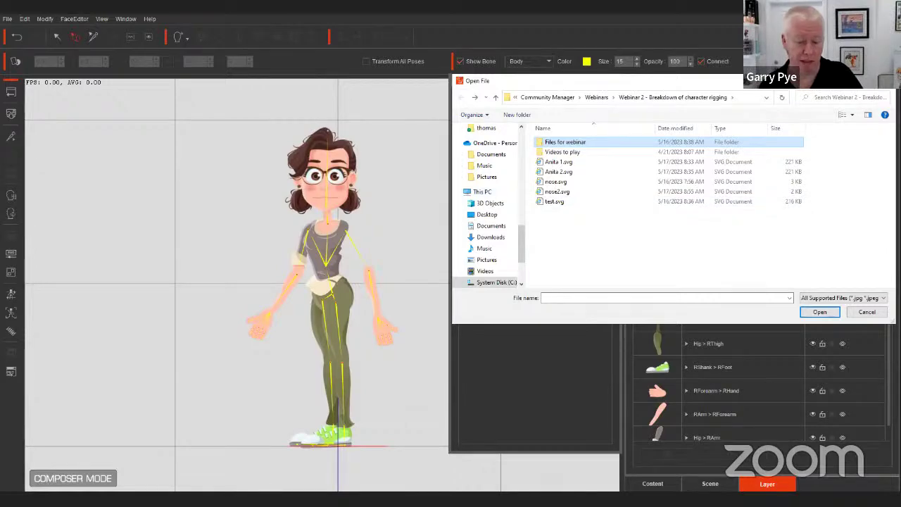
Step: Switch to the Untitled-1 document in CorelDRAW and export the arm as an SVG named arm into the Exports3 folder on drive C
{"action": "mouse_move", "coordinate": [365, 492]}
{"action": "left_click", "coordinate": [361, 463]}
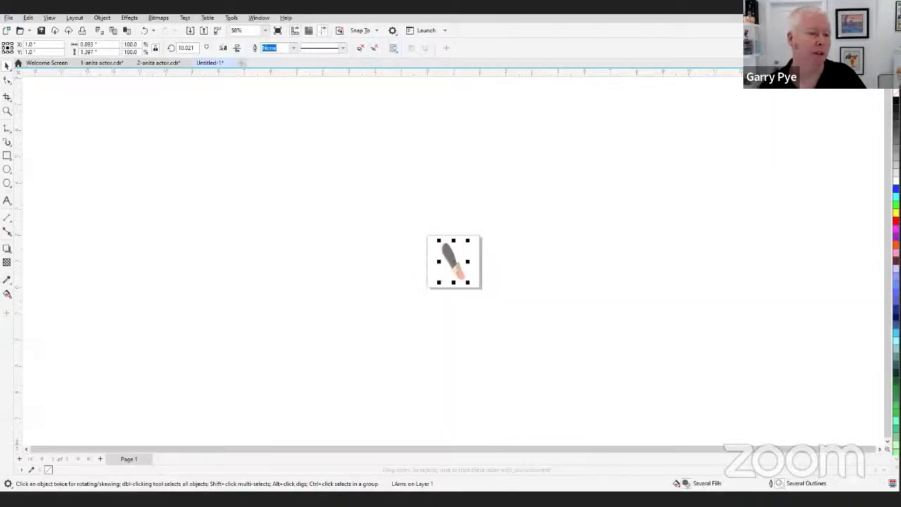
{"action": "left_click", "coordinate": [9, 18]}
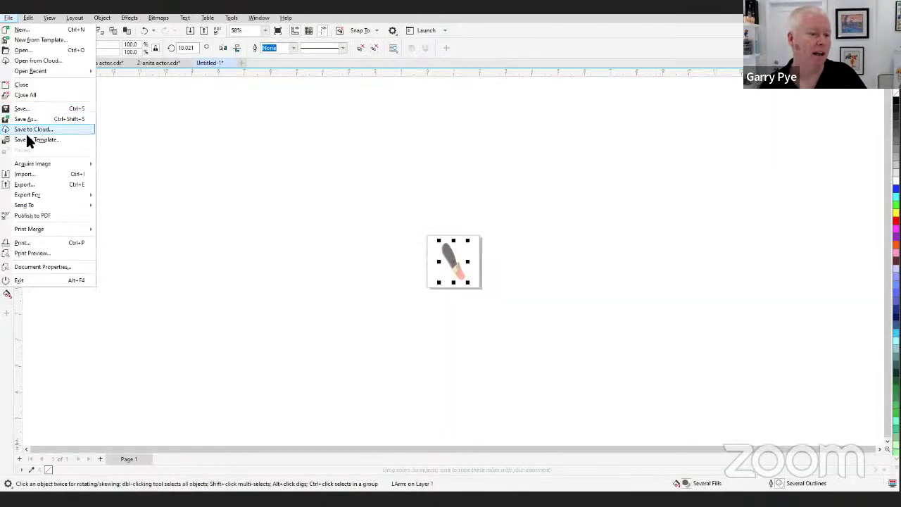
{"action": "left_click", "coordinate": [35, 184]}
{"action": "left_click", "coordinate": [59, 178]}
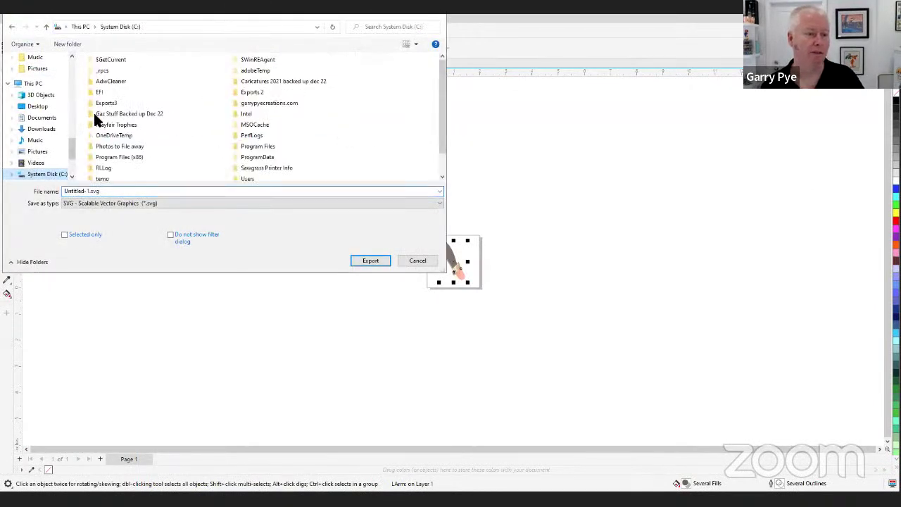
{"action": "double_click", "coordinate": [103, 101]}
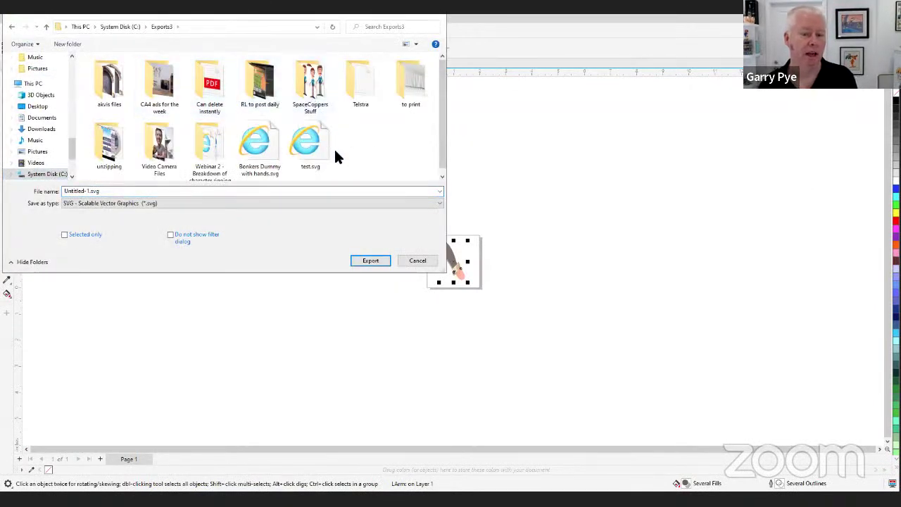
{"action": "double_click", "coordinate": [187, 193]}
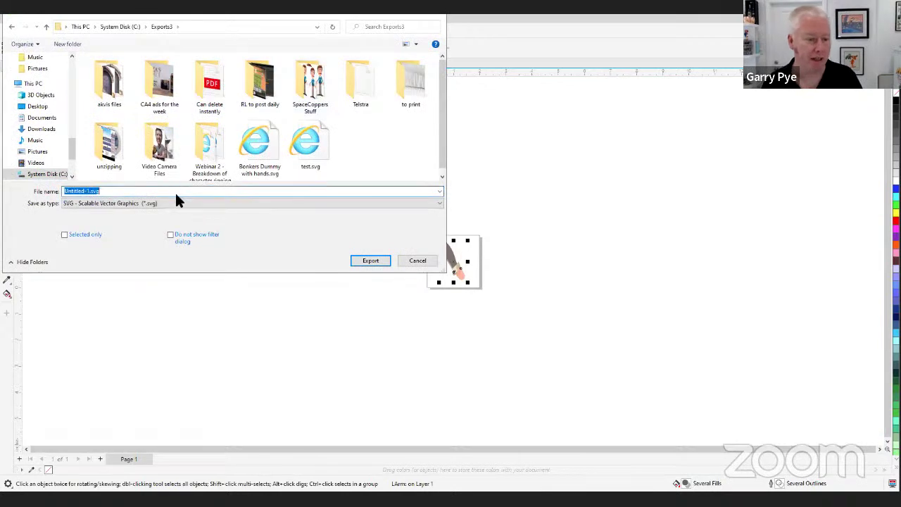
{"action": "type", "text": "arm"}
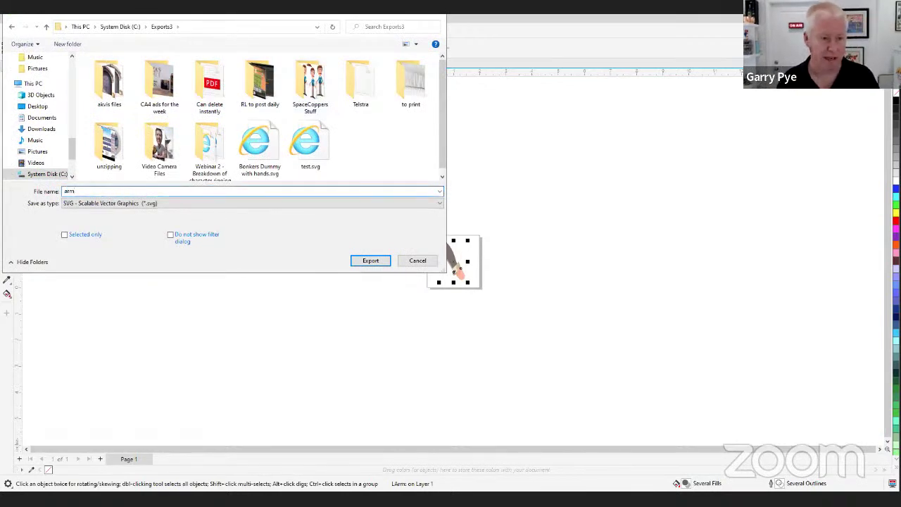
{"action": "key", "text": "Return"}
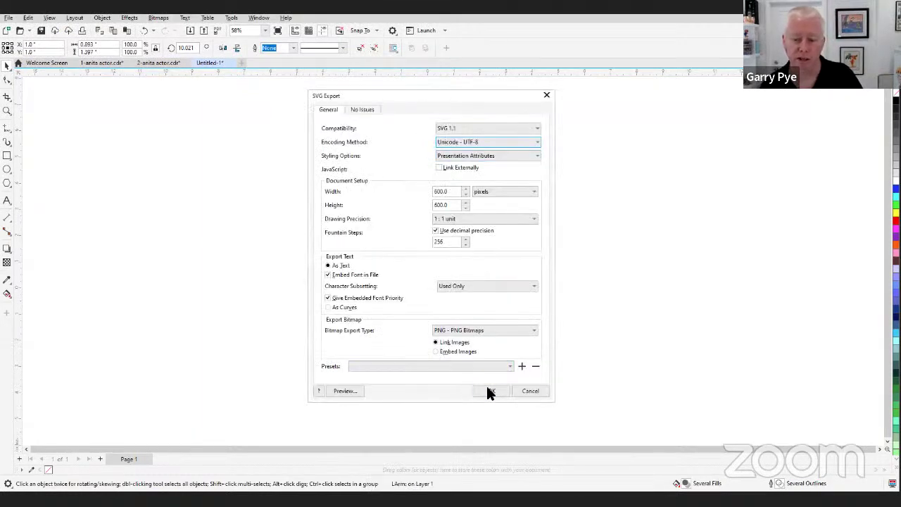
{"action": "left_click", "coordinate": [488, 391]}
Step: Return to Cartoon Animator and import arm.svg from the Exports3 folder on drive C as the LArm sprite
{"action": "key", "text": "alt+Tab"}
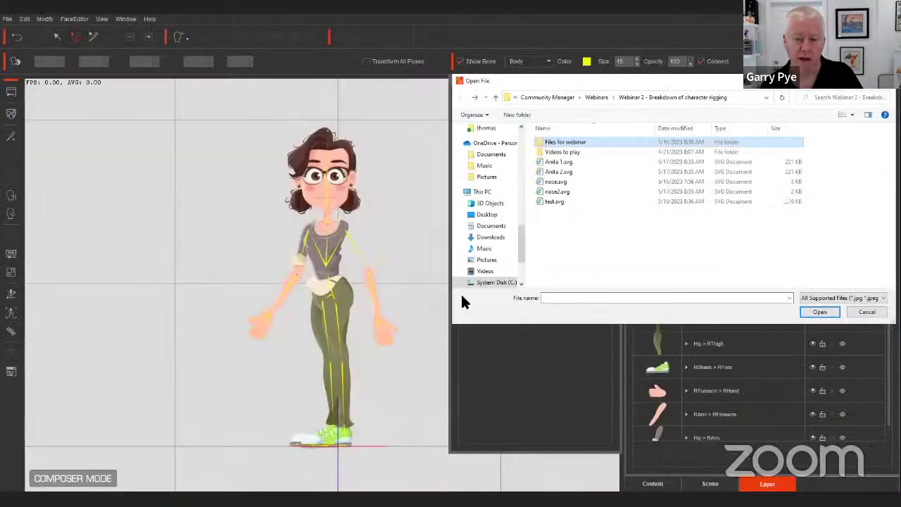
{"action": "left_click", "coordinate": [496, 282]}
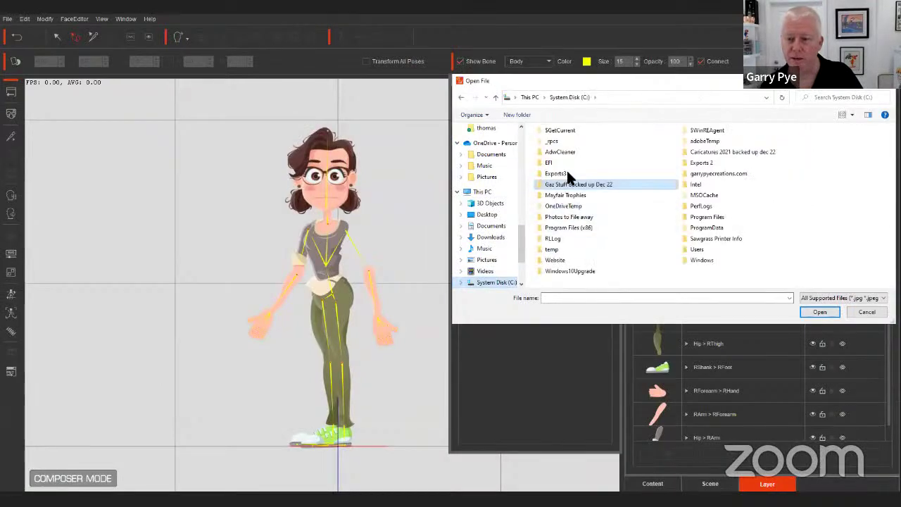
{"action": "double_click", "coordinate": [565, 170]}
{"action": "scroll", "coordinate": [720, 232], "scroll_direction": "down", "scroll_amount": 1}
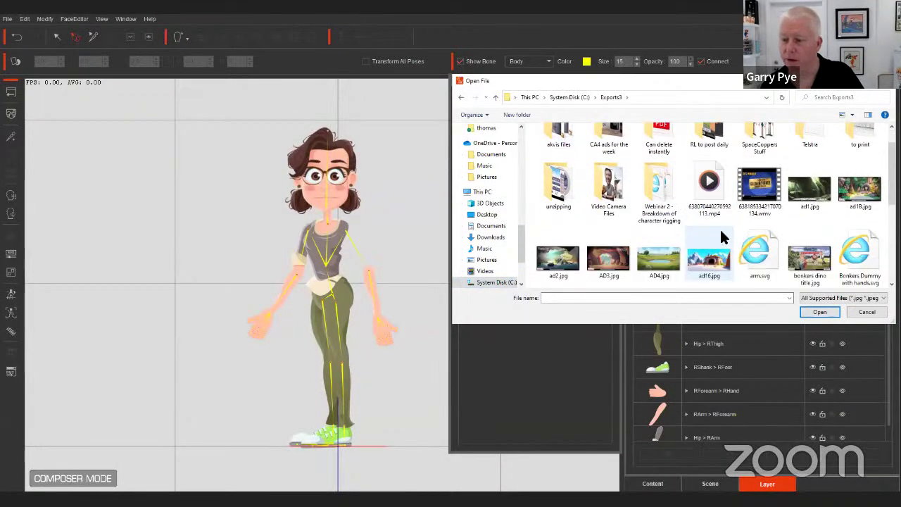
{"action": "left_click", "coordinate": [749, 246]}
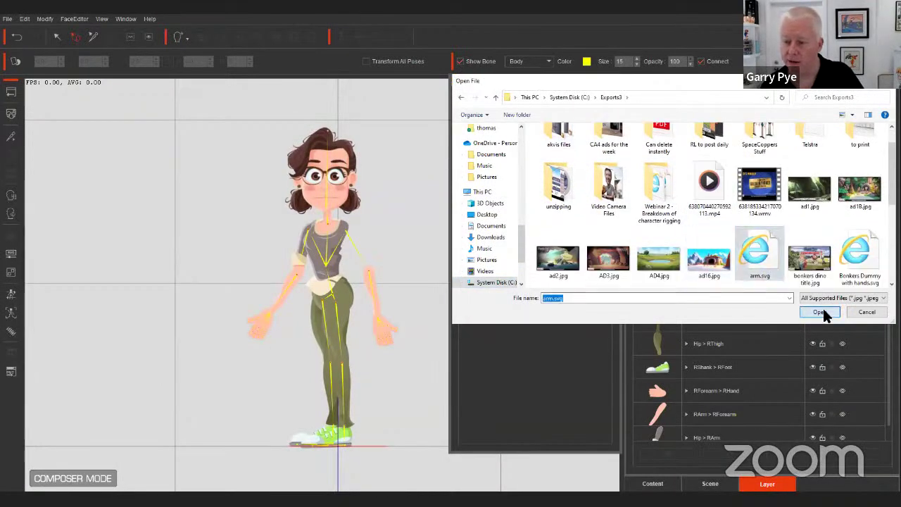
{"action": "left_click", "coordinate": [819, 313]}
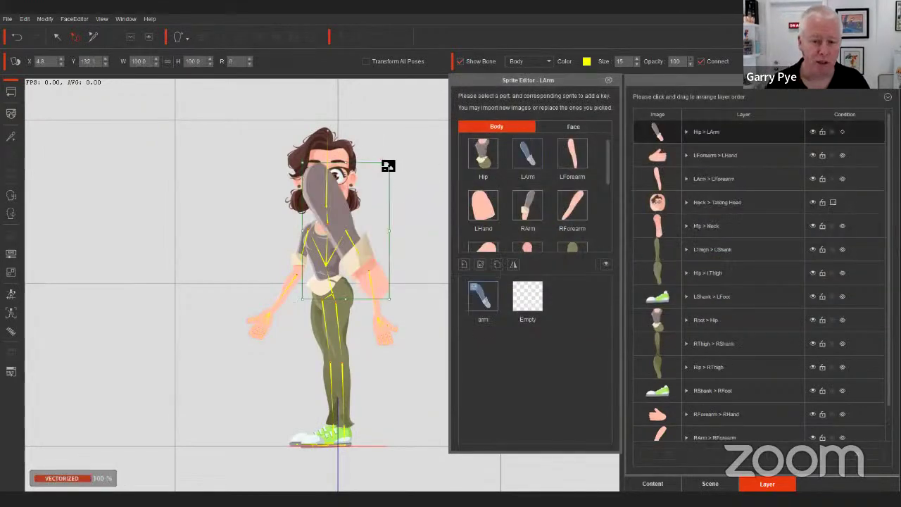
Step: Scale the imported arm sprite down to about 36.5% and position it over the character's left upper-arm bone
{"action": "left_click_drag", "start_coordinate": [387, 166], "coordinate": [368, 240]}
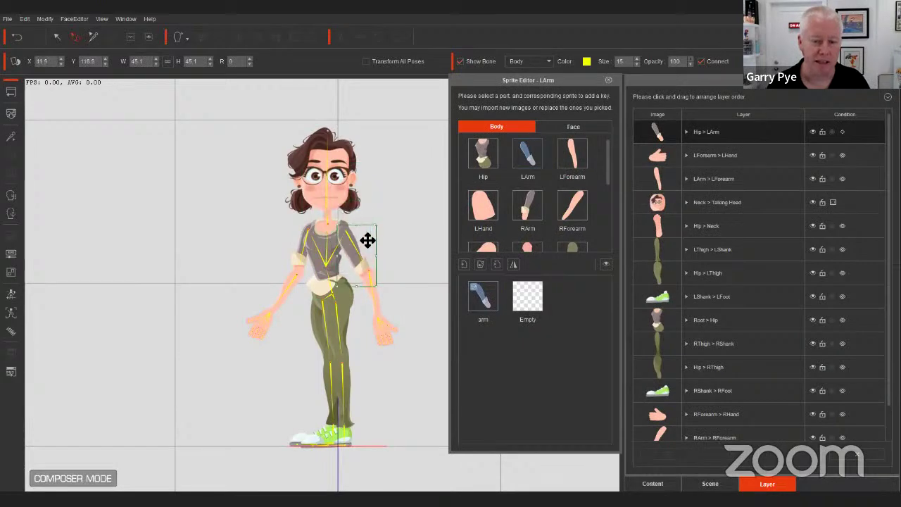
{"action": "left_click_drag", "start_coordinate": [381, 285], "coordinate": [380, 277]}
{"action": "left_click_drag", "start_coordinate": [364, 244], "coordinate": [360, 244]}
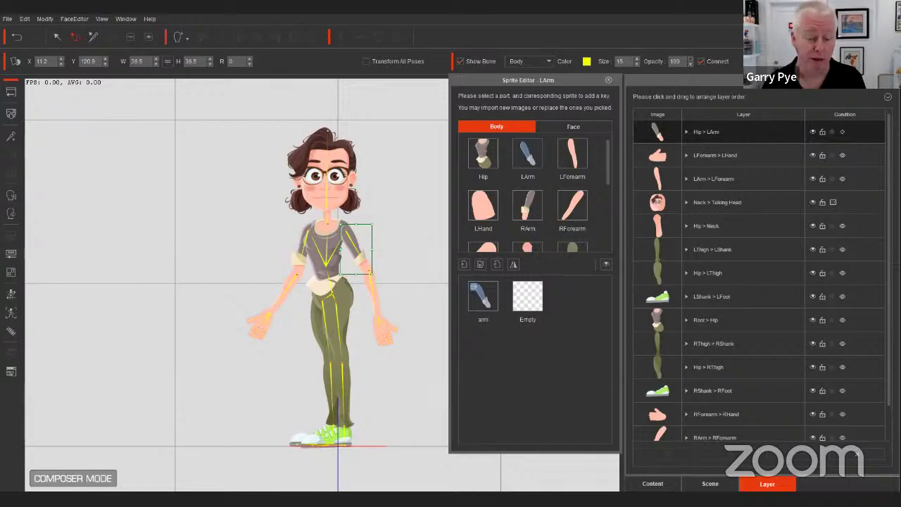
{"action": "left_click", "coordinate": [159, 461]}
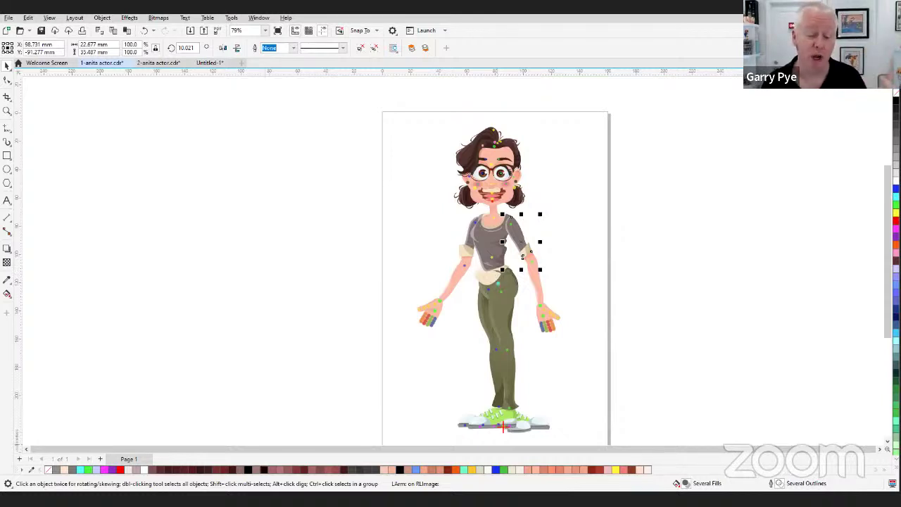
{"action": "key", "text": "alt+Tab"}
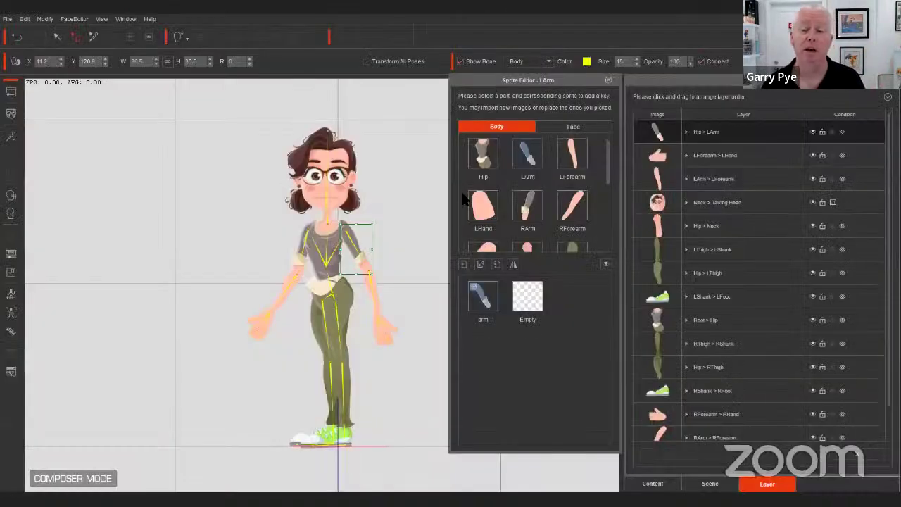
Step: Close the Sprite Editor, view Facial Animation Setup and its dialog for loading a facial mapping table, and close both without loading anything
{"action": "left_click", "coordinate": [11, 196]}
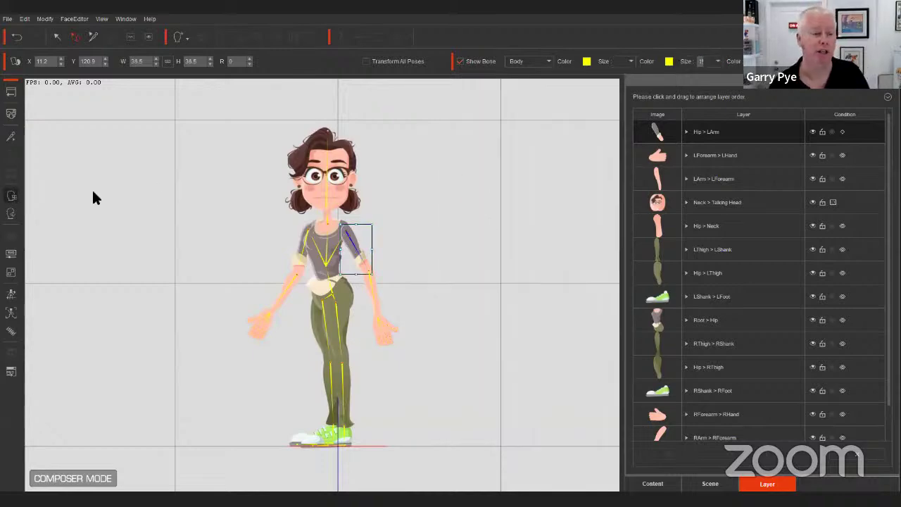
{"action": "left_click", "coordinate": [11, 211]}
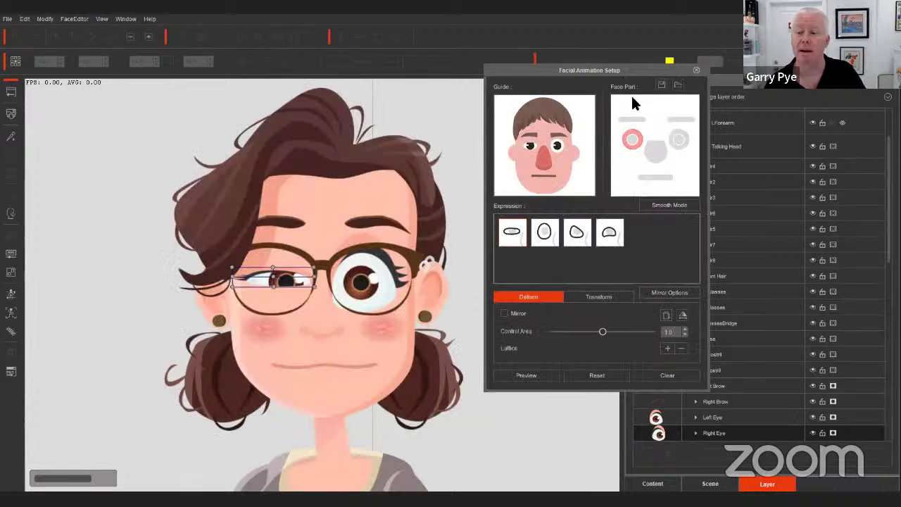
{"action": "left_click", "coordinate": [678, 84]}
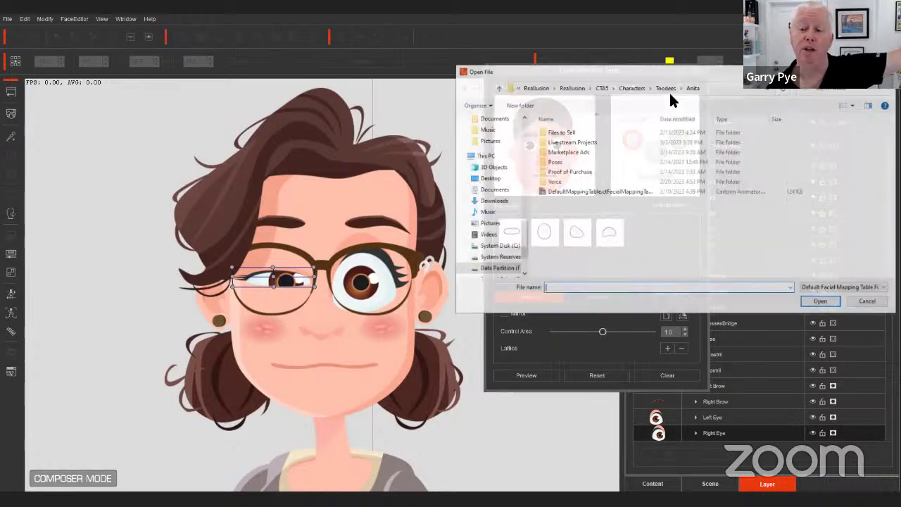
{"action": "key", "text": "Escape"}
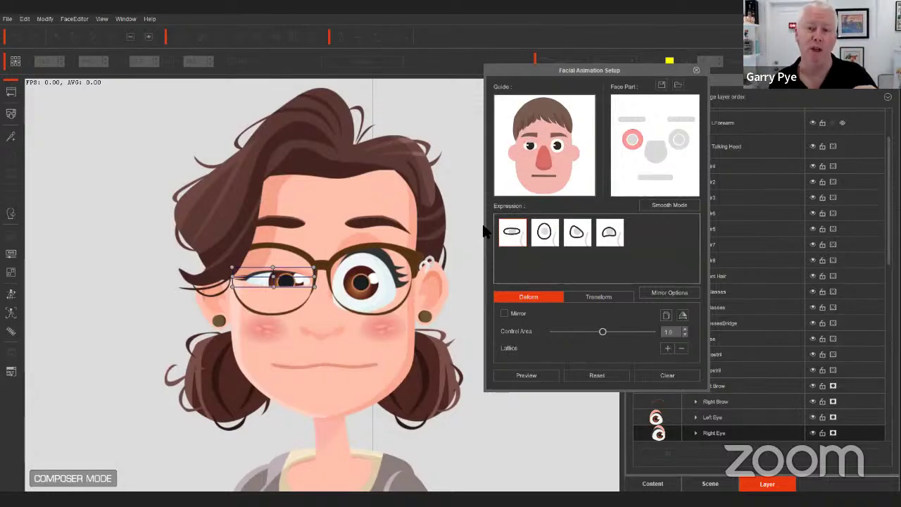
{"action": "left_click", "coordinate": [695, 70]}
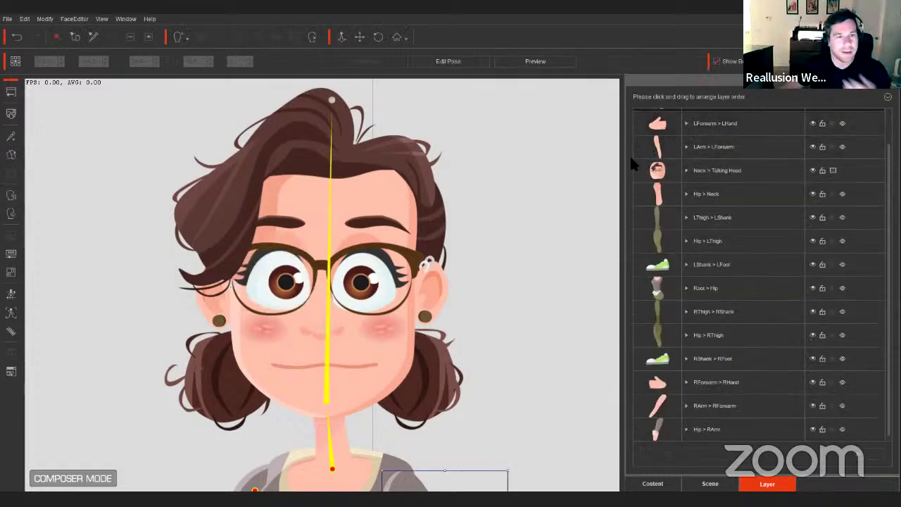
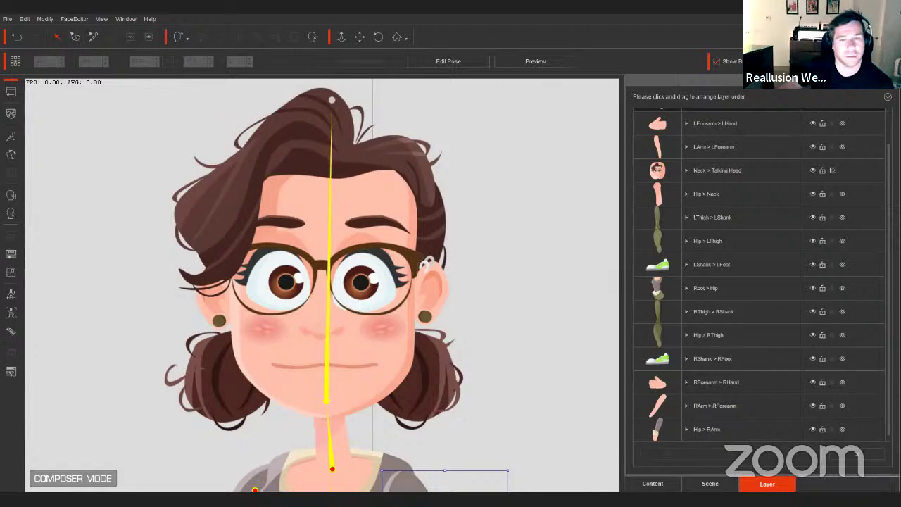
Step: Switch to the 1-anita actor document in CorelDRAW, select the RLImageHead group, and display the document's object list
{"action": "left_click", "coordinate": [166, 453]}
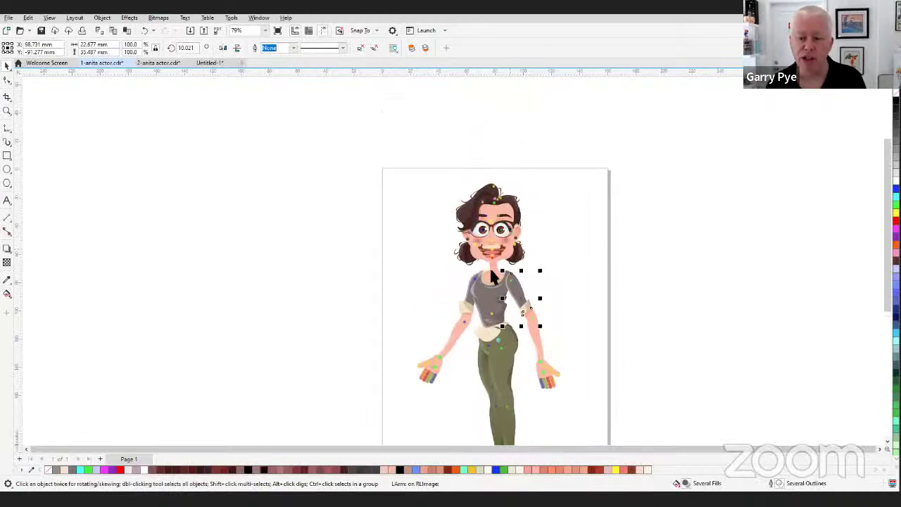
{"action": "scroll", "coordinate": [524, 200], "scroll_direction": "up", "scroll_amount": 3}
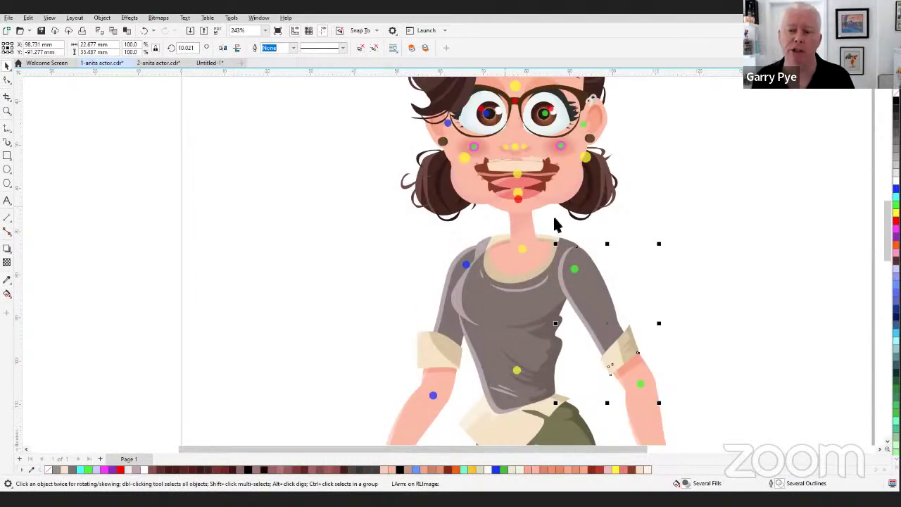
{"action": "left_click", "coordinate": [537, 190]}
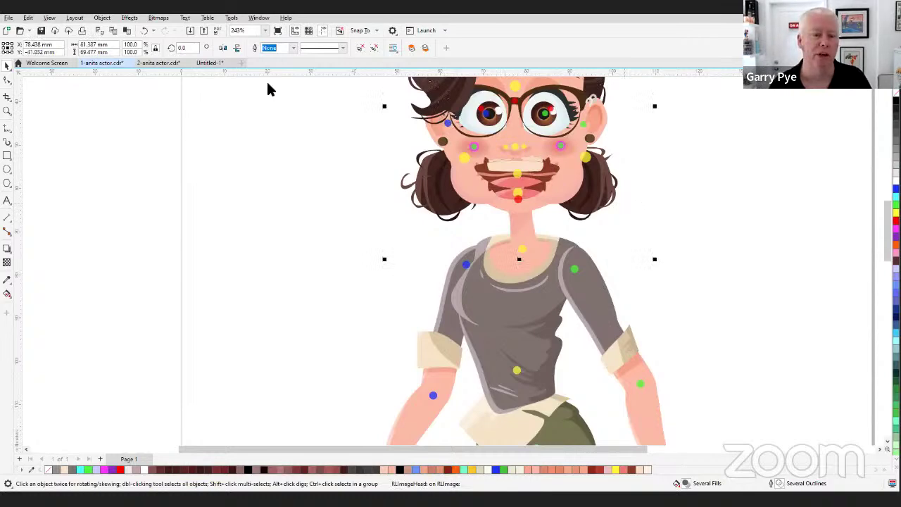
{"action": "left_click", "coordinate": [258, 18]}
{"action": "left_click", "coordinate": [242, 86]}
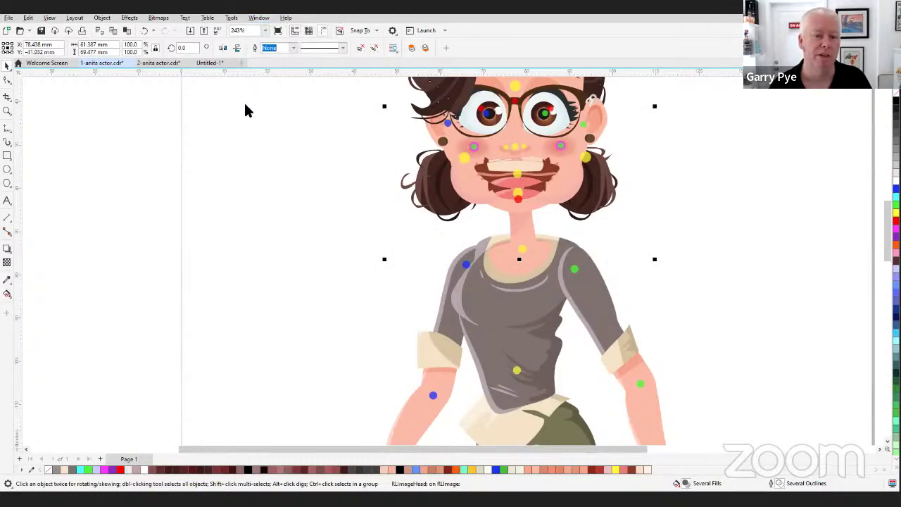
{"action": "key", "text": "alt+w"}
{"action": "mouse_move", "coordinate": [283, 145]}
{"action": "left_click", "coordinate": [375, 112]}
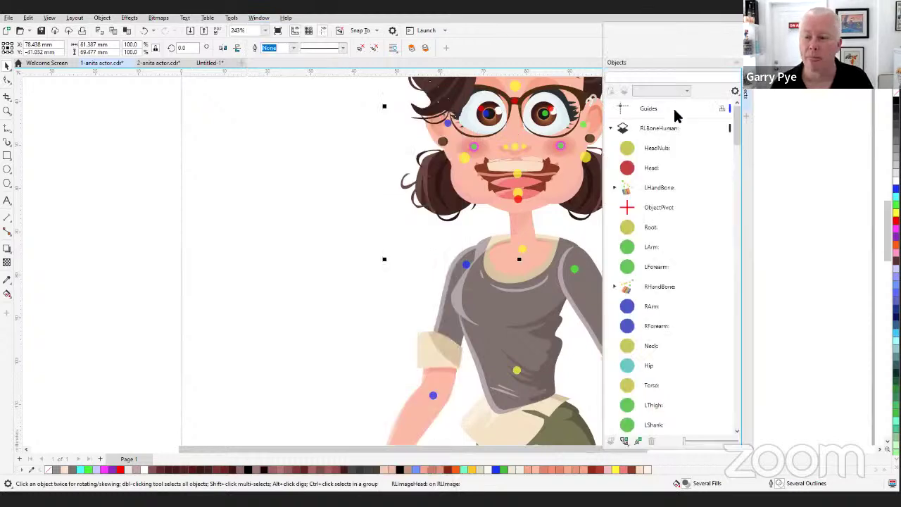
Step: Look through the head layers inside RLImageHead and expand the Mouth group to examine its mouth shapes
{"action": "scroll", "coordinate": [706, 244], "scroll_direction": "down", "scroll_amount": 3}
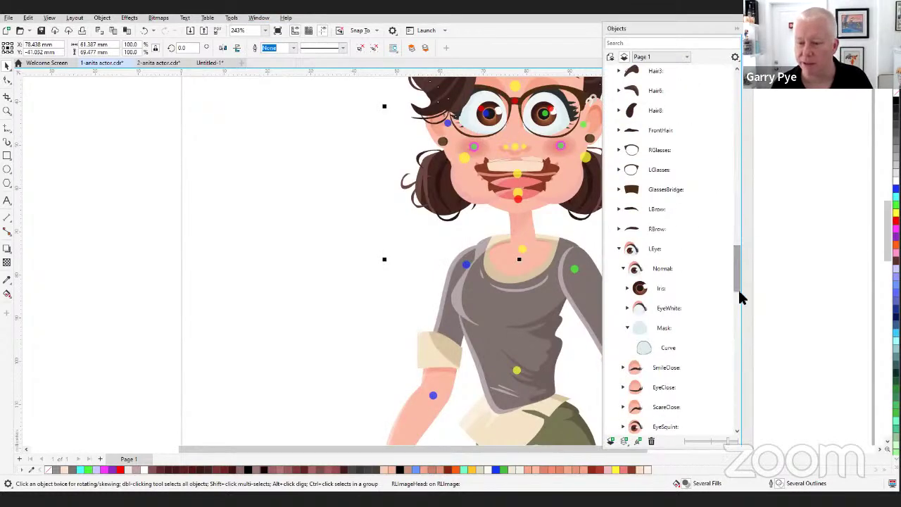
{"action": "scroll", "coordinate": [736, 274], "scroll_direction": "up", "scroll_amount": 3}
{"action": "scroll", "coordinate": [696, 288], "scroll_direction": "down", "scroll_amount": 10}
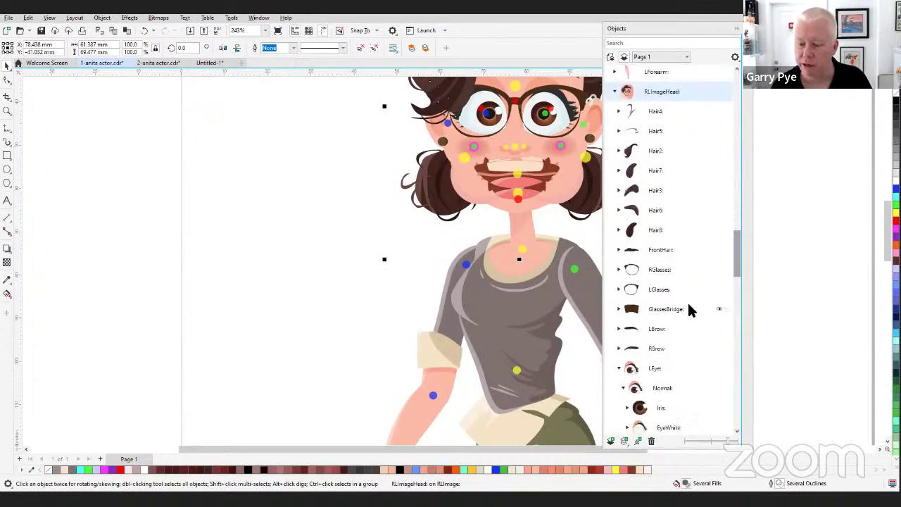
{"action": "scroll", "coordinate": [680, 287], "scroll_direction": "down", "scroll_amount": 3}
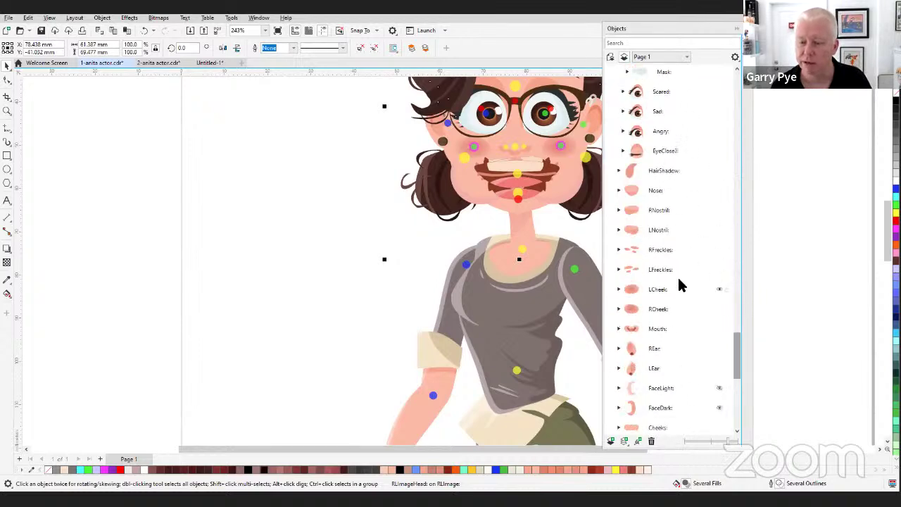
{"action": "left_click", "coordinate": [619, 328]}
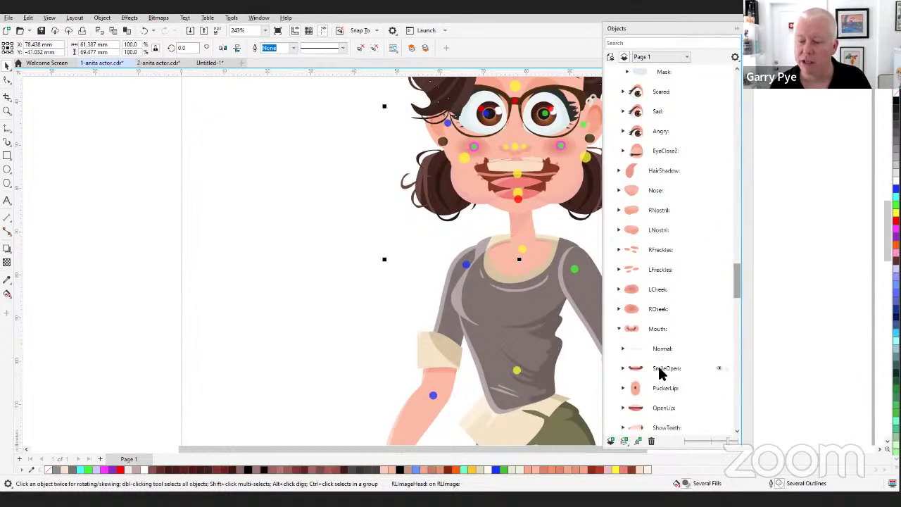
Step: Pull the SmileOpen mouth sprite out beside the head to view it separately, and return it to its place on the face
{"action": "left_click", "coordinate": [662, 368]}
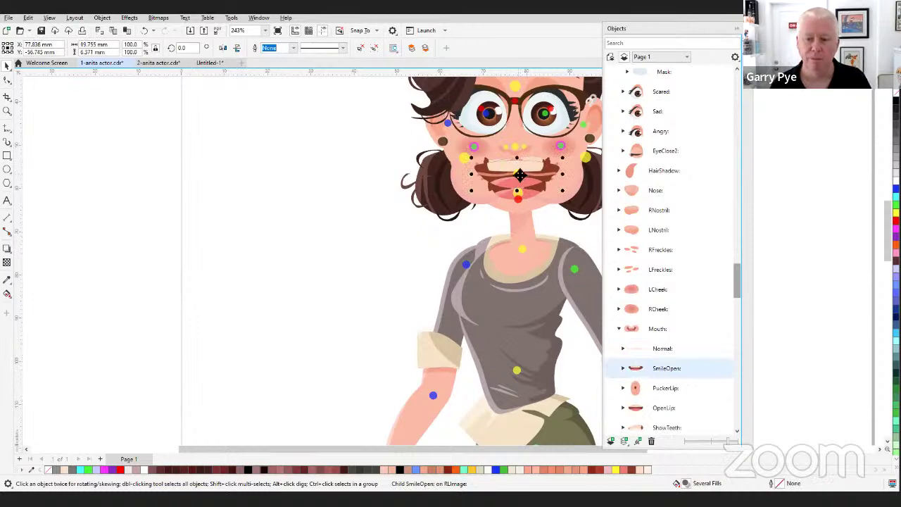
{"action": "left_click_drag", "start_coordinate": [522, 171], "coordinate": [341, 176]}
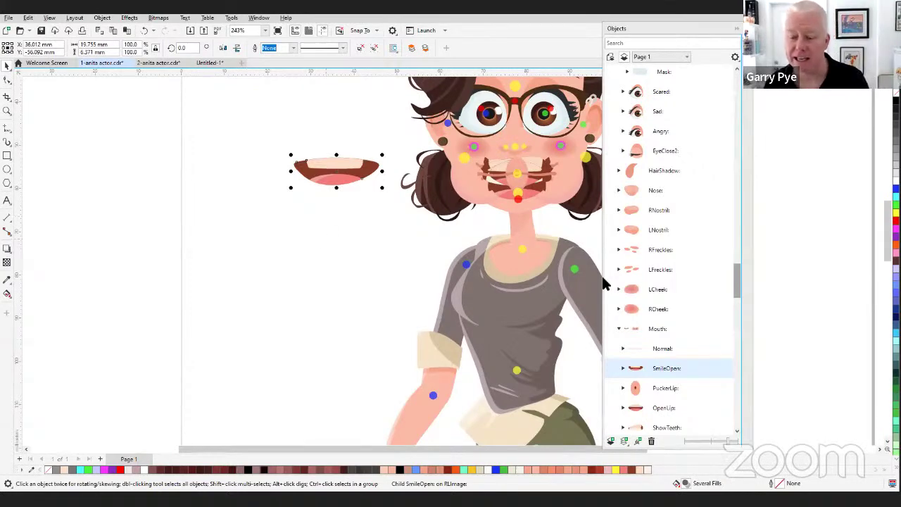
{"action": "left_click", "coordinate": [664, 366]}
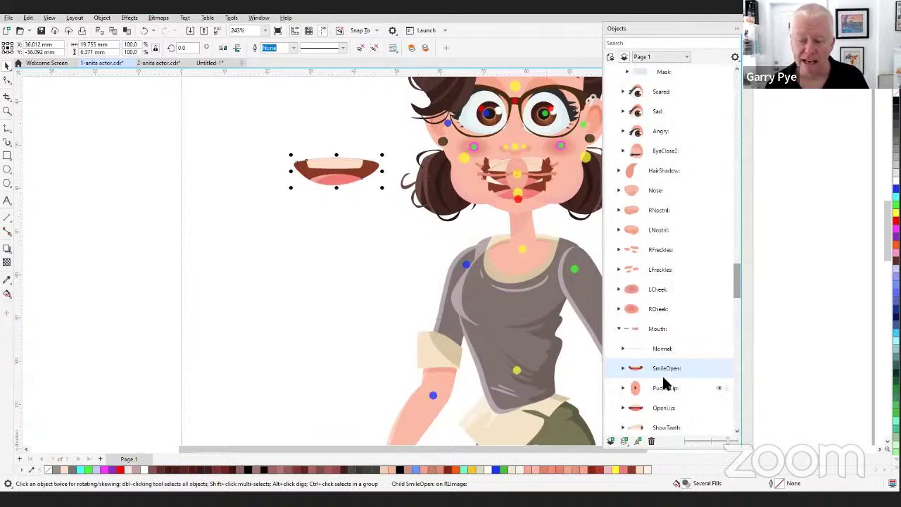
{"action": "left_click_drag", "start_coordinate": [337, 170], "coordinate": [516, 189]}
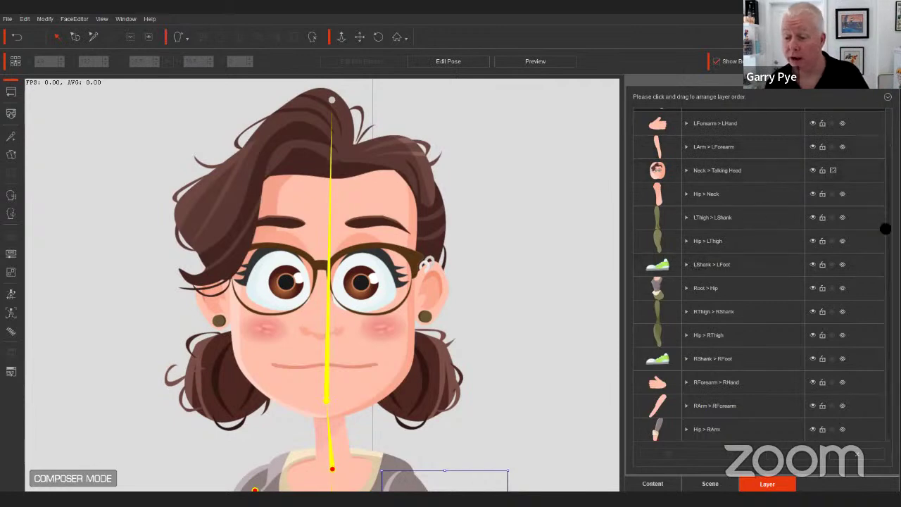
Step: In Cartoon Animator, expand the Neck > Talking Head layer and examine its facial layers and mask settings
{"action": "scroll", "coordinate": [837, 312], "scroll_direction": "up", "scroll_amount": 1}
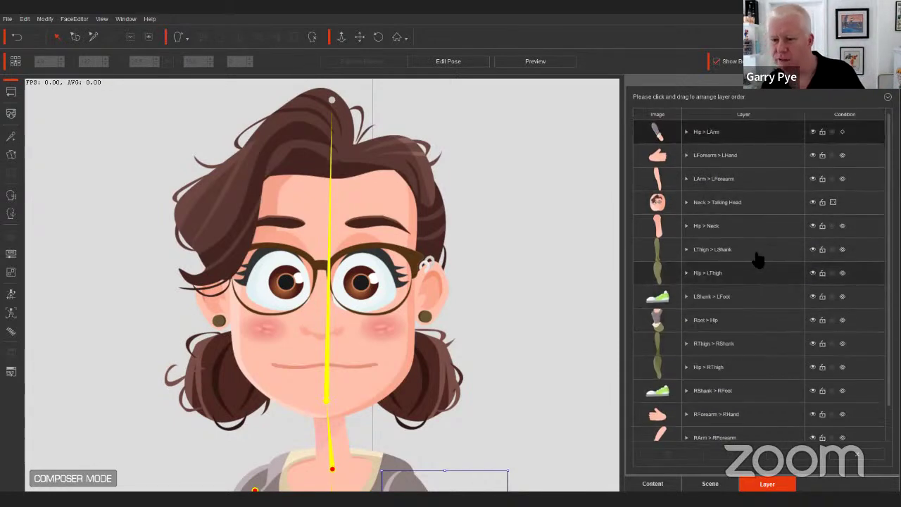
{"action": "left_click", "coordinate": [686, 195]}
{"action": "scroll", "coordinate": [717, 283], "scroll_direction": "down", "scroll_amount": 1}
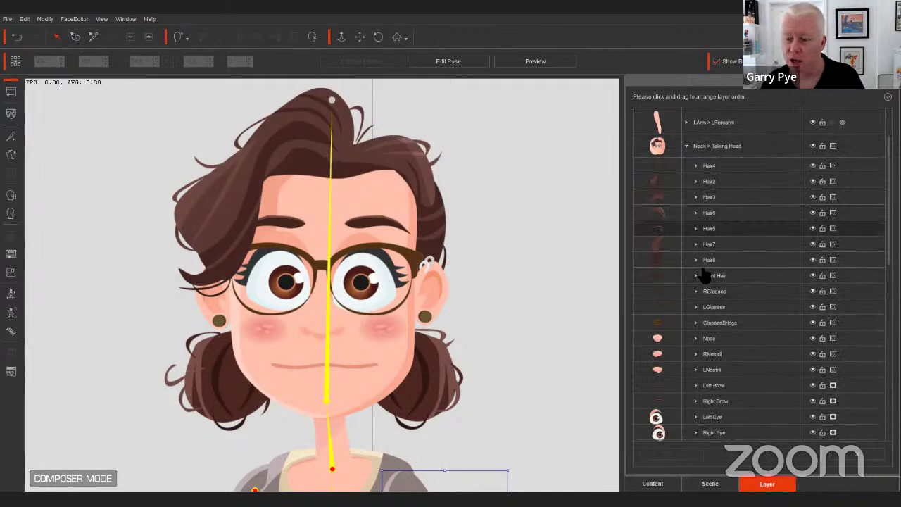
{"action": "scroll", "coordinate": [705, 273], "scroll_direction": "down", "scroll_amount": 5}
{"action": "scroll", "coordinate": [713, 275], "scroll_direction": "down", "scroll_amount": 2}
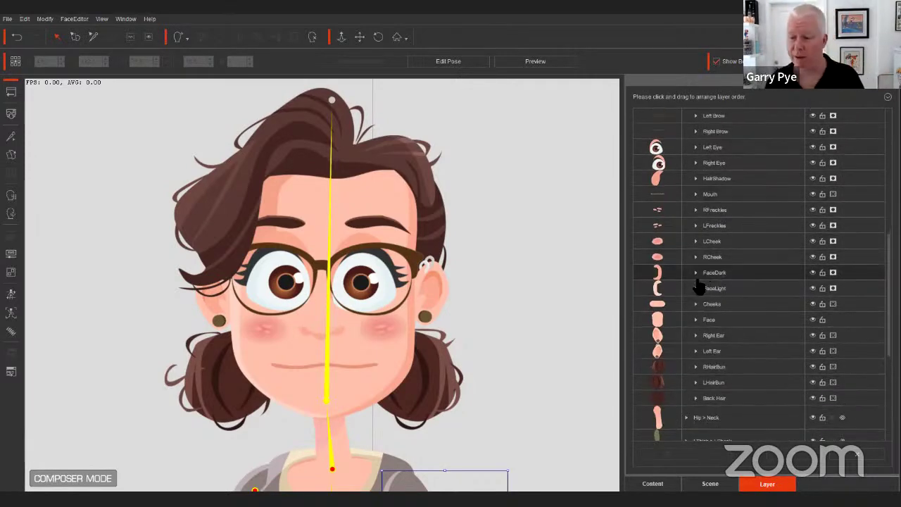
Step: Turn off masking on the FaceDark and FaceLight layers to view their full shapes, and restore both masks
{"action": "left_click", "coordinate": [765, 274]}
{"action": "left_click", "coordinate": [832, 272]}
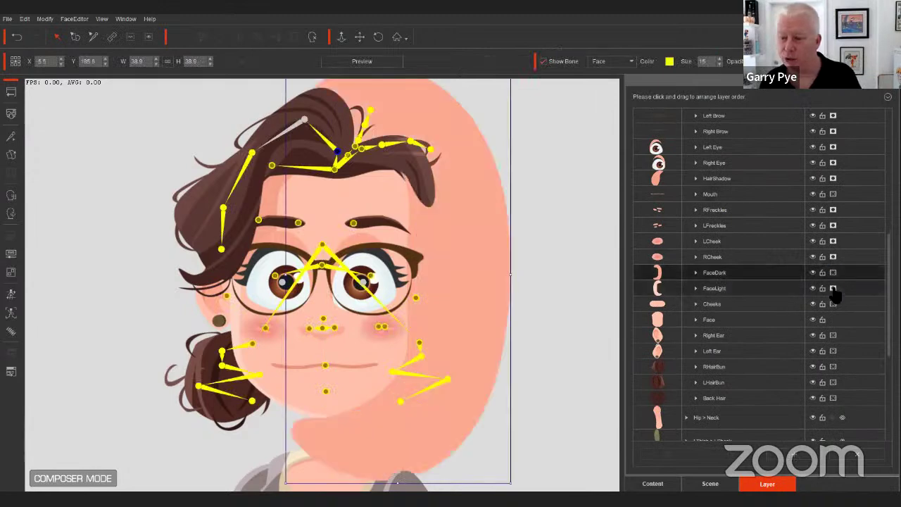
{"action": "left_click", "coordinate": [832, 288]}
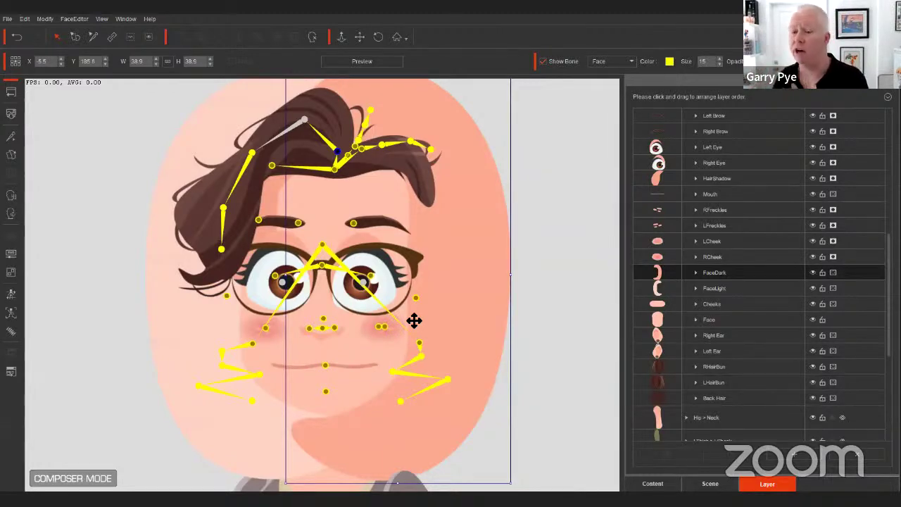
{"action": "left_click", "coordinate": [830, 321]}
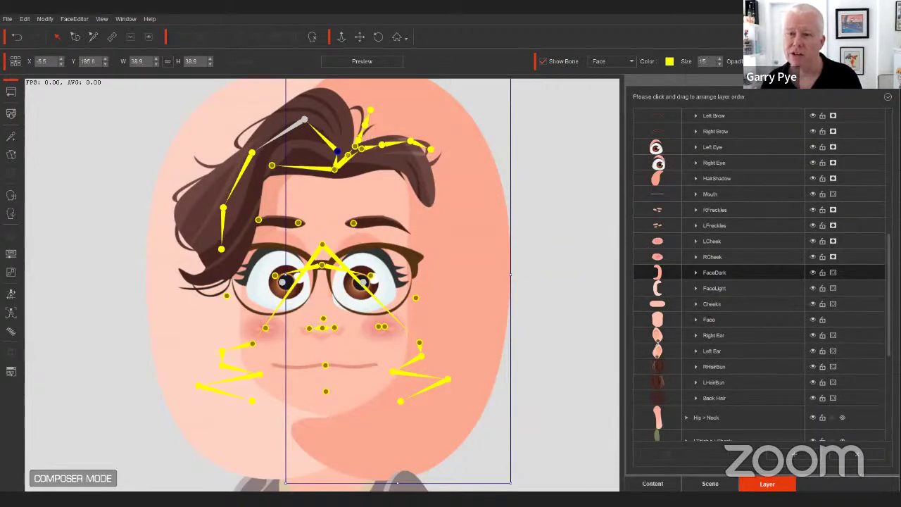
{"action": "left_click", "coordinate": [832, 273]}
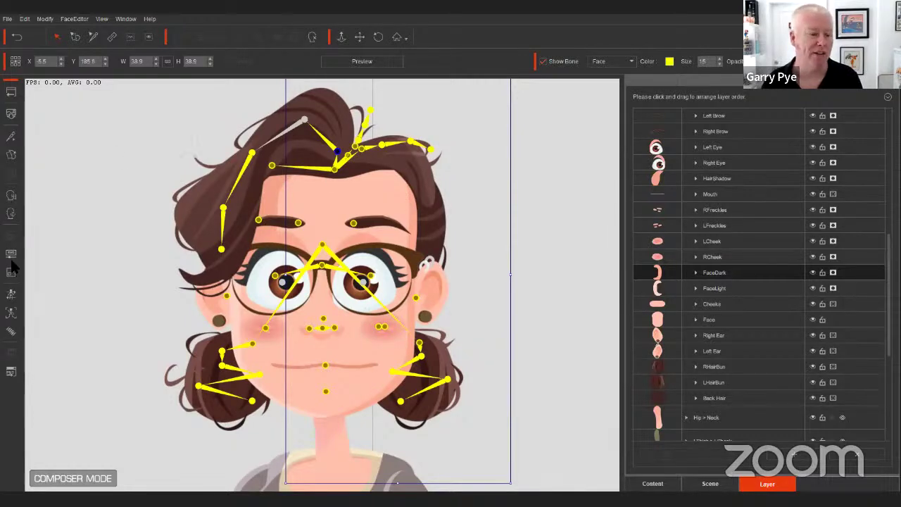
Step: Open the 360 Head Creator and toggle its preview on and off to view the head's angle setup
{"action": "left_click", "coordinate": [430, 158]}
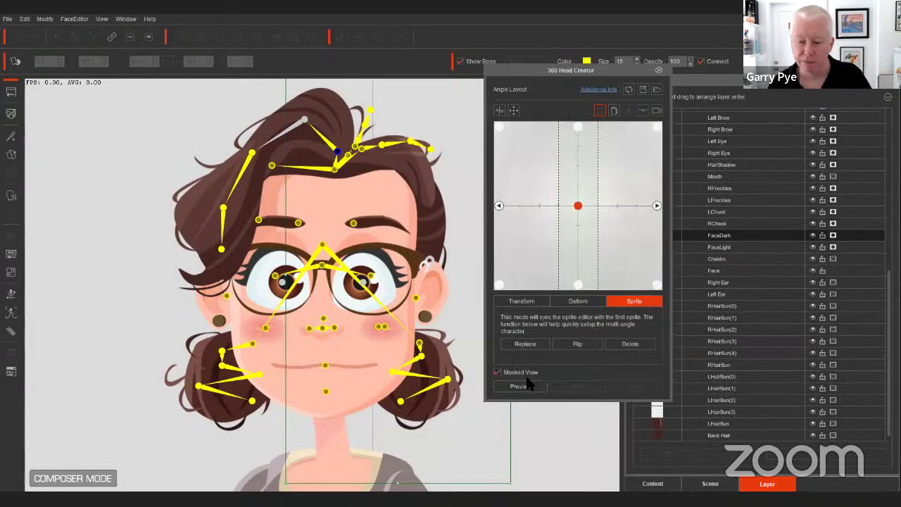
{"action": "left_click", "coordinate": [526, 385]}
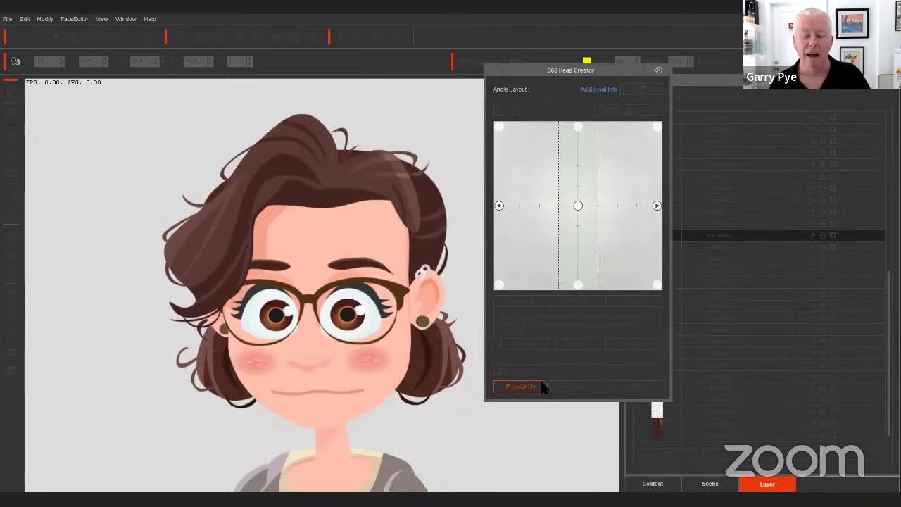
{"action": "left_click", "coordinate": [538, 385]}
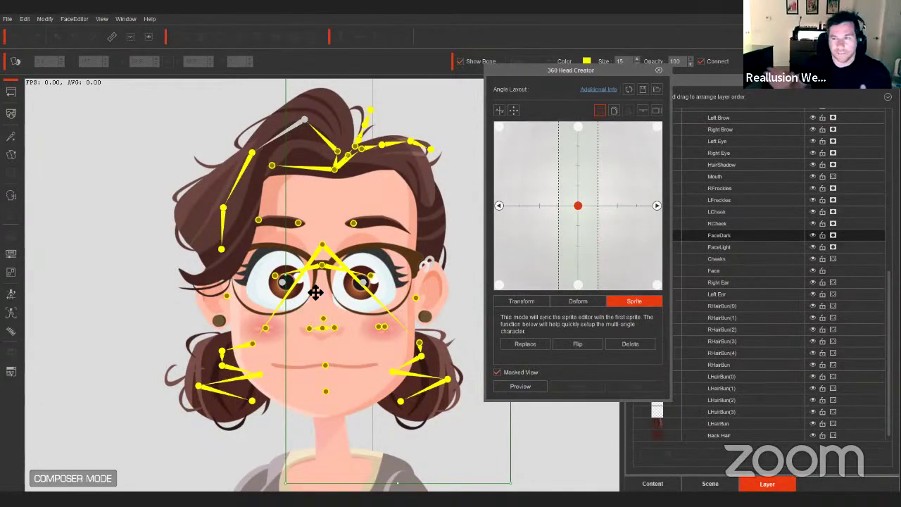
{"action": "left_click", "coordinate": [331, 259]}
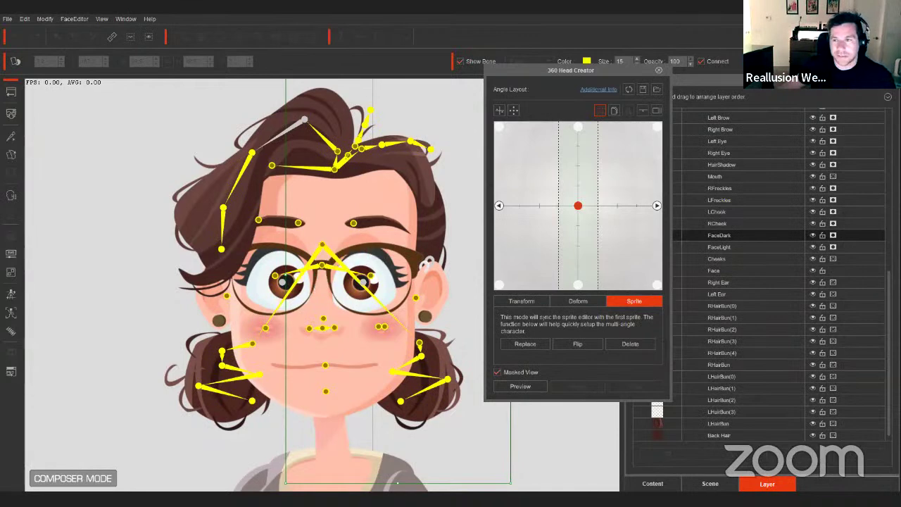
Step: Switch to CorelDRAW, shift the object list clear of the character, and review the head bone entries
{"action": "left_click", "coordinate": [155, 464]}
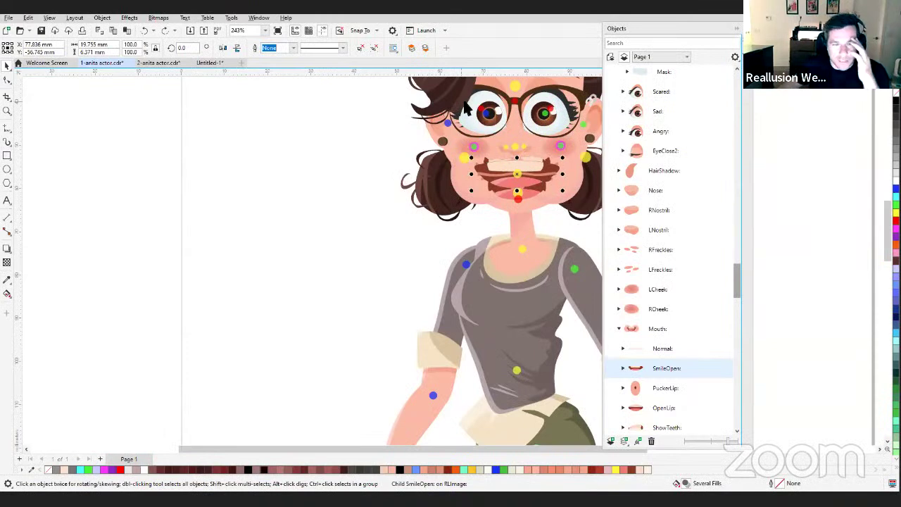
{"action": "left_click_drag", "start_coordinate": [736, 284], "coordinate": [765, 161]}
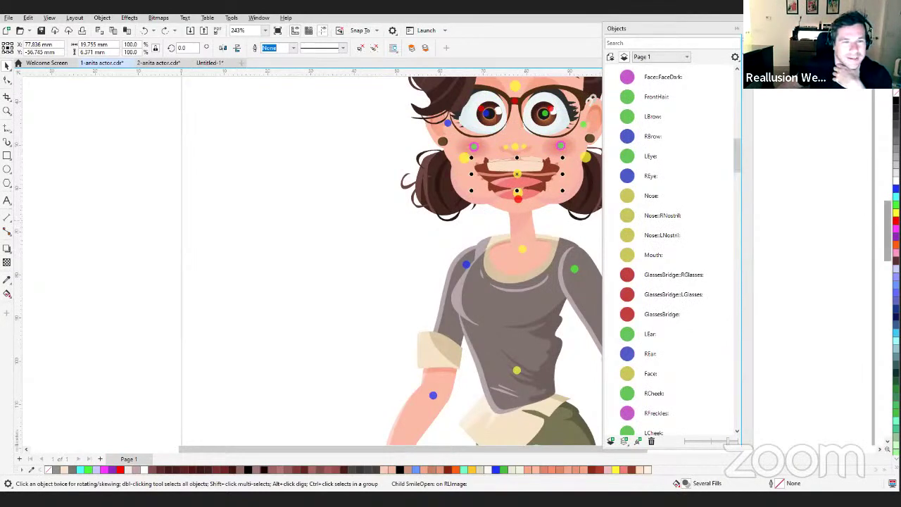
{"action": "scroll", "coordinate": [485, 261], "scroll_direction": "down", "scroll_amount": 2}
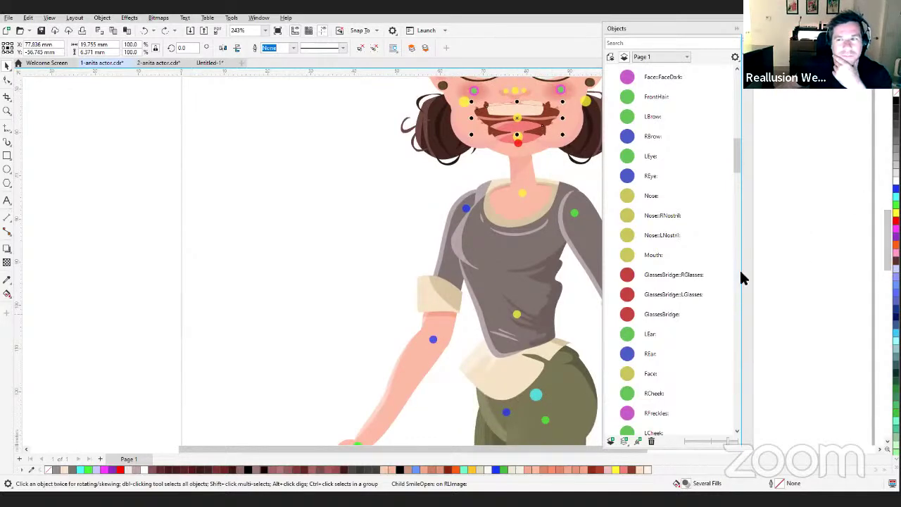
{"action": "left_click_drag", "start_coordinate": [691, 25], "coordinate": [706, 25]}
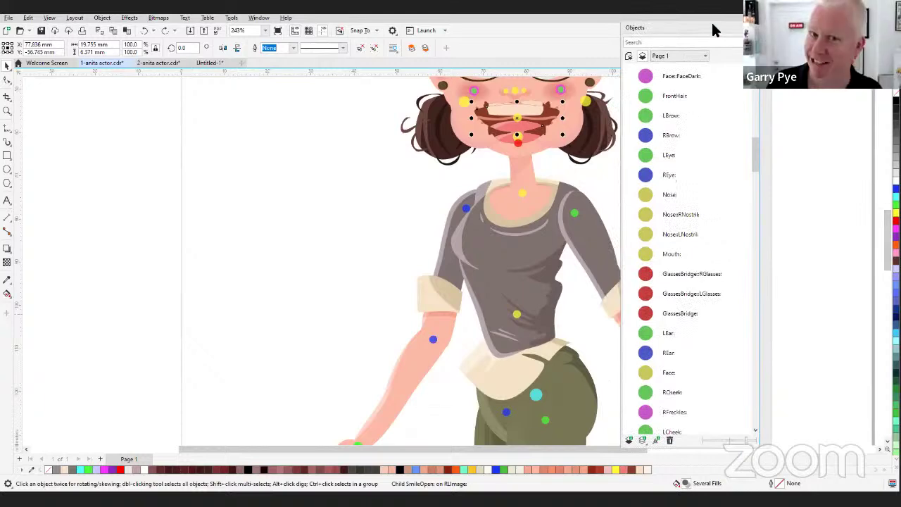
{"action": "left_click_drag", "start_coordinate": [753, 144], "coordinate": [757, 172]}
{"action": "scroll", "coordinate": [757, 172], "scroll_direction": "up", "scroll_amount": 5}
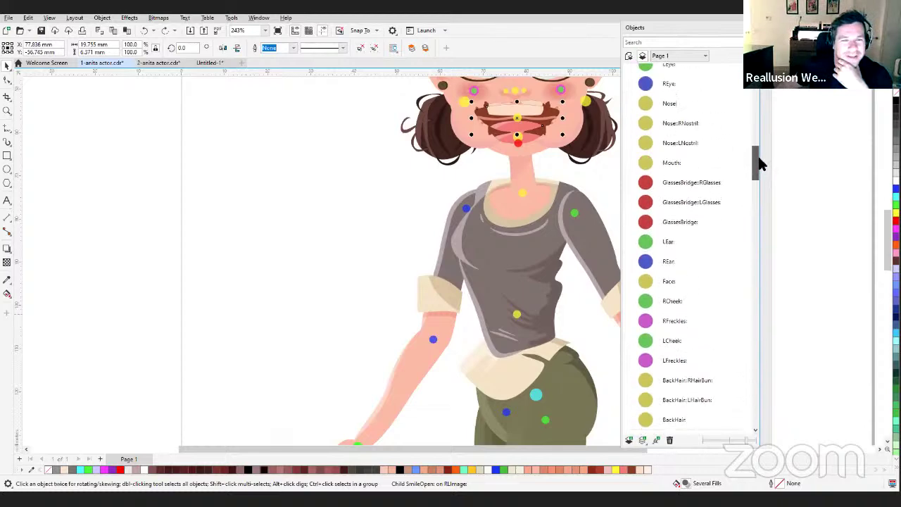
{"action": "left_click_drag", "start_coordinate": [887, 240], "coordinate": [878, 169]}
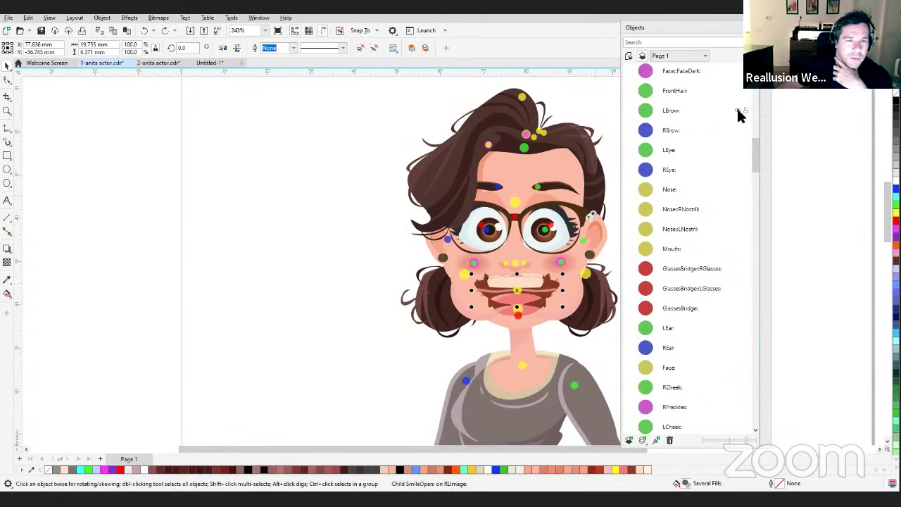
Step: Collapse the RLBoneHuman, RLBoneHead and RLImage layers to show only the document's main structure
{"action": "left_click_drag", "start_coordinate": [754, 157], "coordinate": [756, 92]}
{"action": "left_click", "coordinate": [630, 94]}
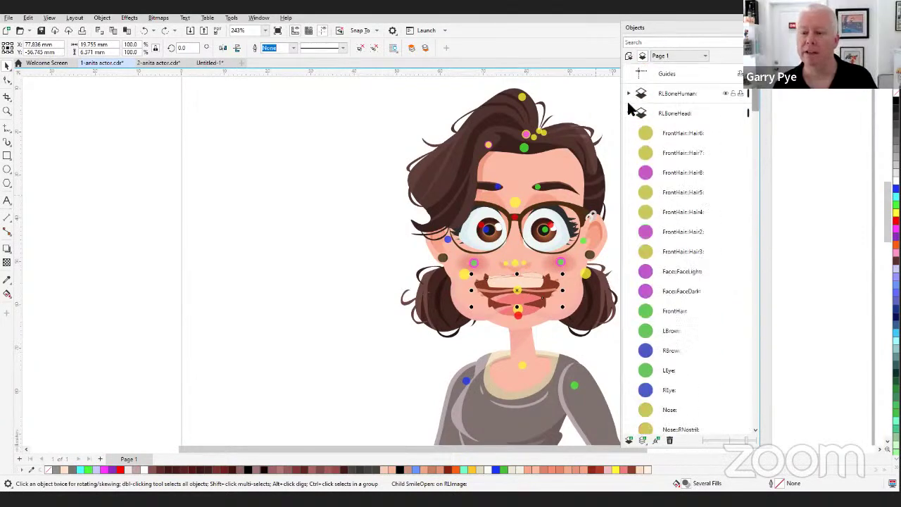
{"action": "left_click", "coordinate": [628, 114]}
{"action": "left_click", "coordinate": [628, 135]}
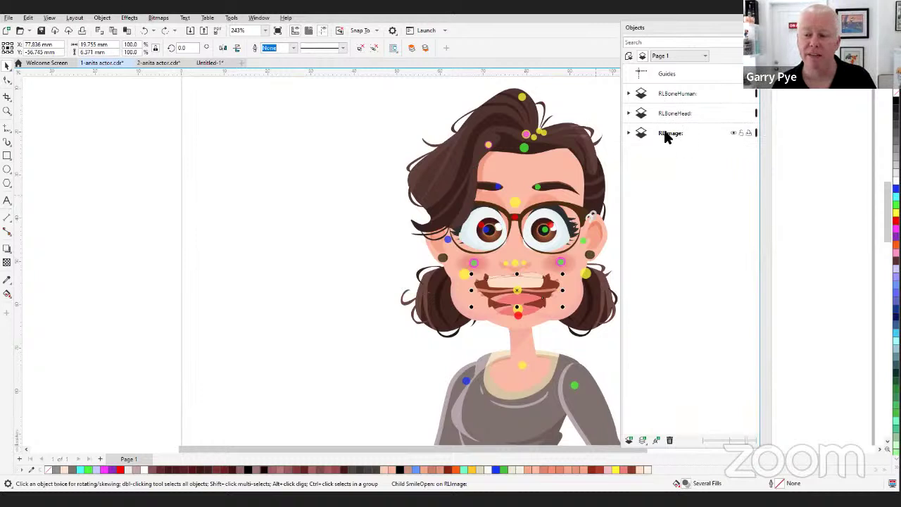
Step: Expand the RLBoneHuman layer, look through its body bones, and collapse it again
{"action": "left_click", "coordinate": [628, 94]}
{"action": "scroll", "coordinate": [676, 211], "scroll_direction": "down", "scroll_amount": 5}
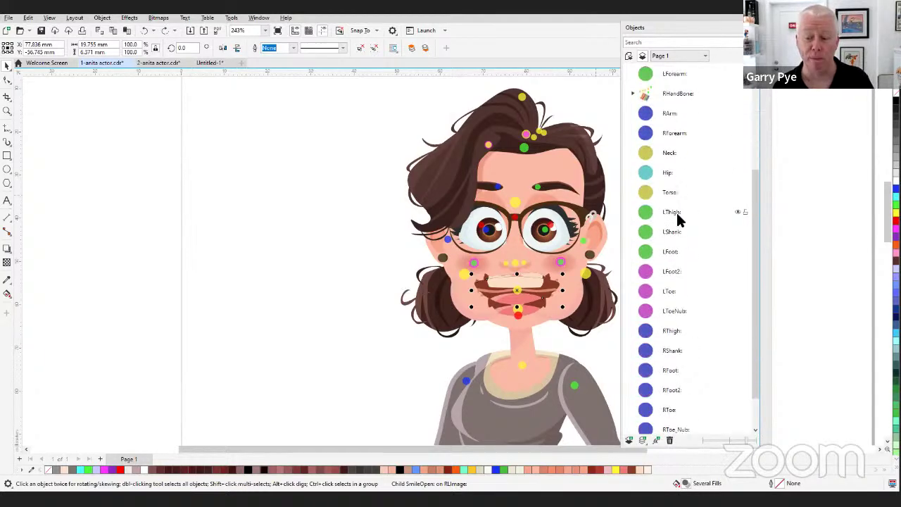
{"action": "scroll", "coordinate": [676, 211], "scroll_direction": "up", "scroll_amount": 5}
{"action": "left_click", "coordinate": [628, 94]}
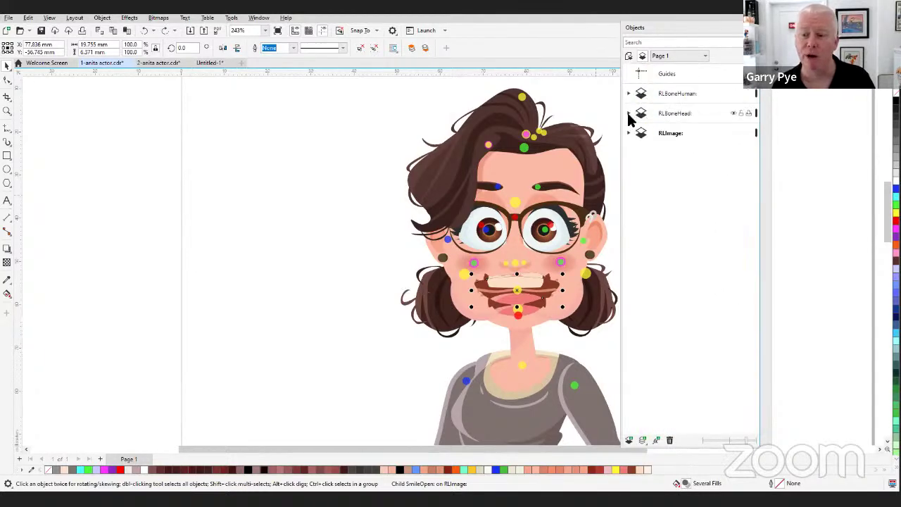
Step: Expand the RLBoneHead layer and look through its facial and hair bones
{"action": "left_click", "coordinate": [632, 114]}
{"action": "scroll", "coordinate": [668, 169], "scroll_direction": "down", "scroll_amount": 3}
{"action": "scroll", "coordinate": [674, 193], "scroll_direction": "down", "scroll_amount": 1}
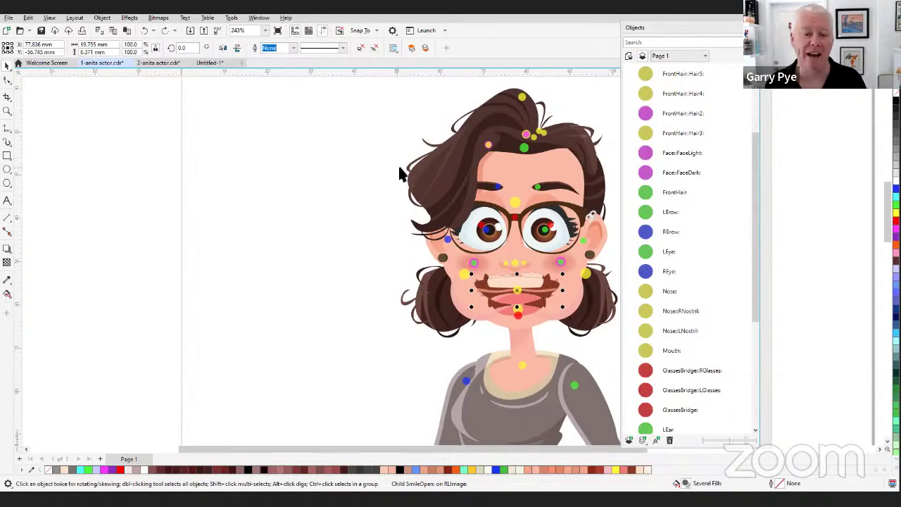
{"action": "scroll", "coordinate": [690, 257], "scroll_direction": "down", "scroll_amount": 3}
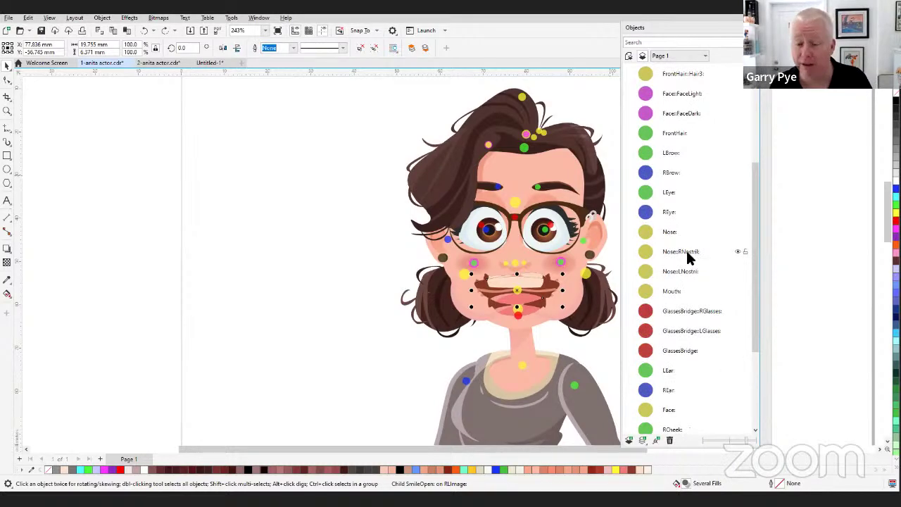
Step: Duplicate the Nose bone at the head of the RLBoneHead layer and rename the copy as Hat
{"action": "left_click", "coordinate": [669, 236]}
{"action": "right_click", "coordinate": [669, 236]}
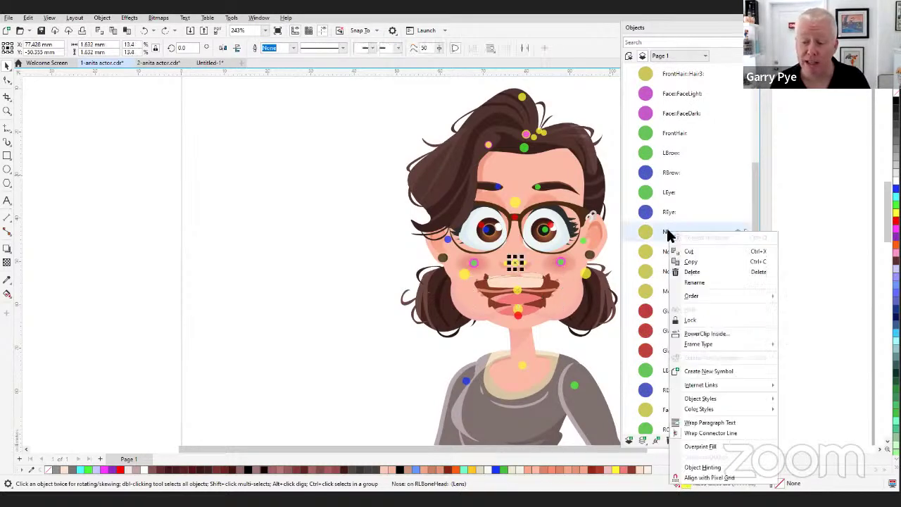
{"action": "left_click", "coordinate": [688, 262]}
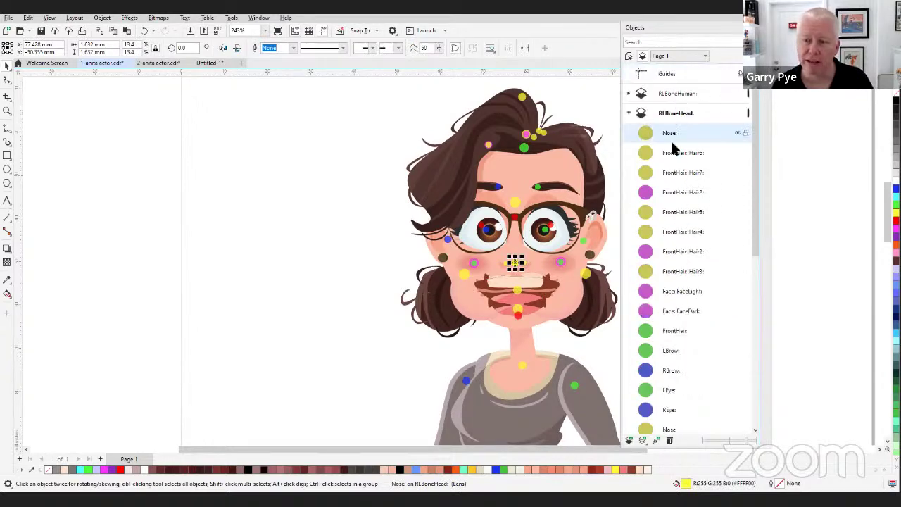
{"action": "double_click", "coordinate": [670, 134]}
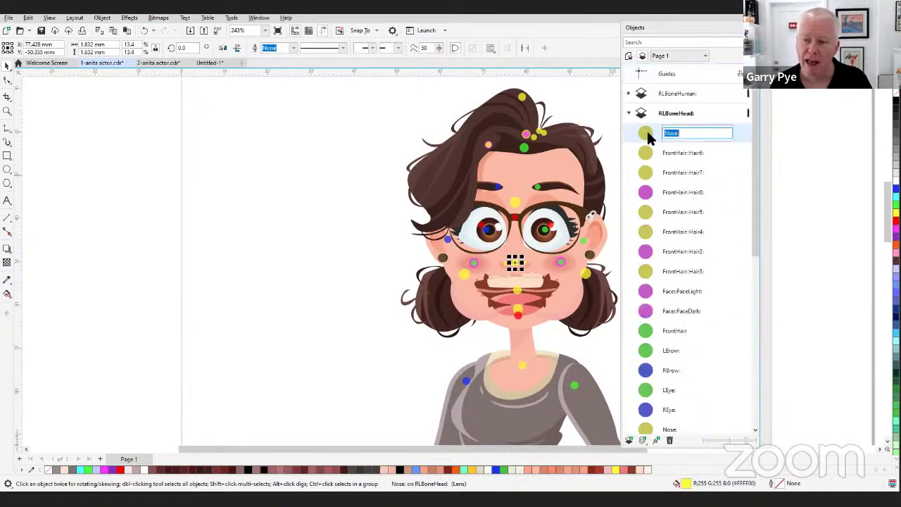
{"action": "type", "text": "Hat"}
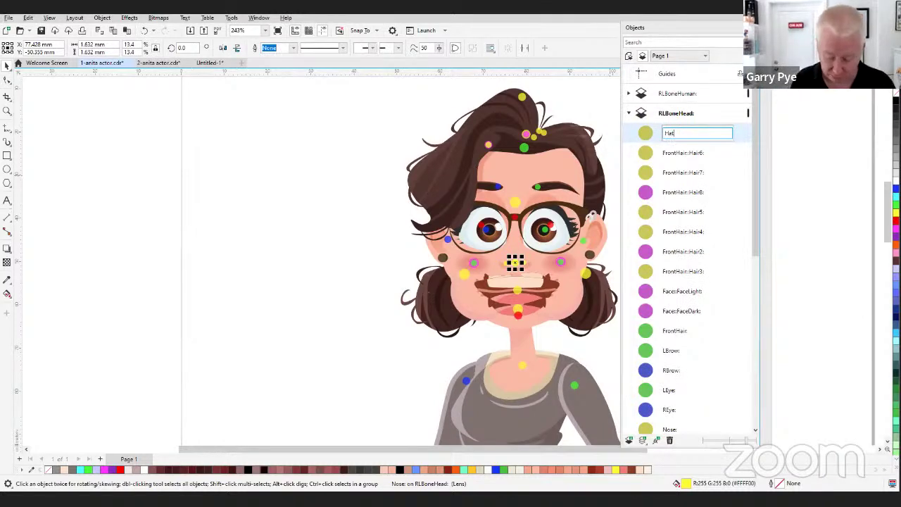
{"action": "key", "text": "Return"}
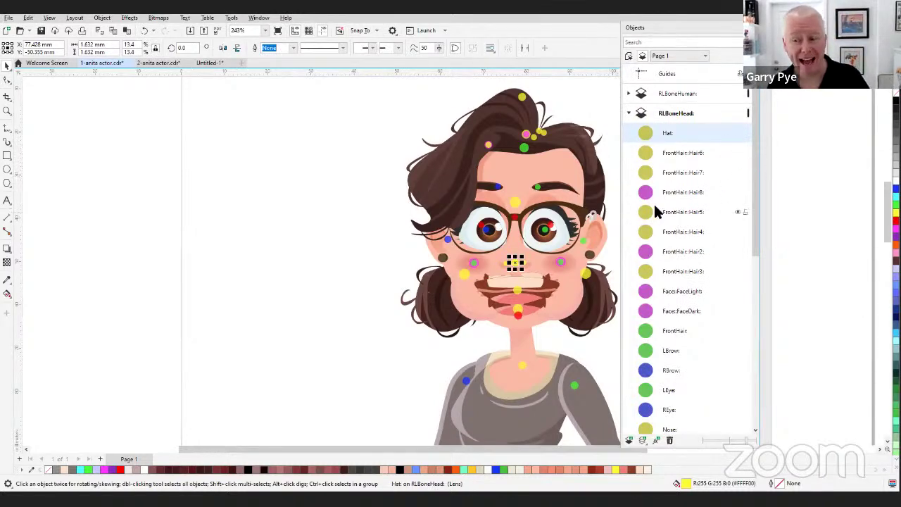
Step: Expand the RLImage layer and its RLImageHead group, and look through the head sprites alongside the head bones
{"action": "scroll", "coordinate": [734, 151], "scroll_direction": "down", "scroll_amount": 8}
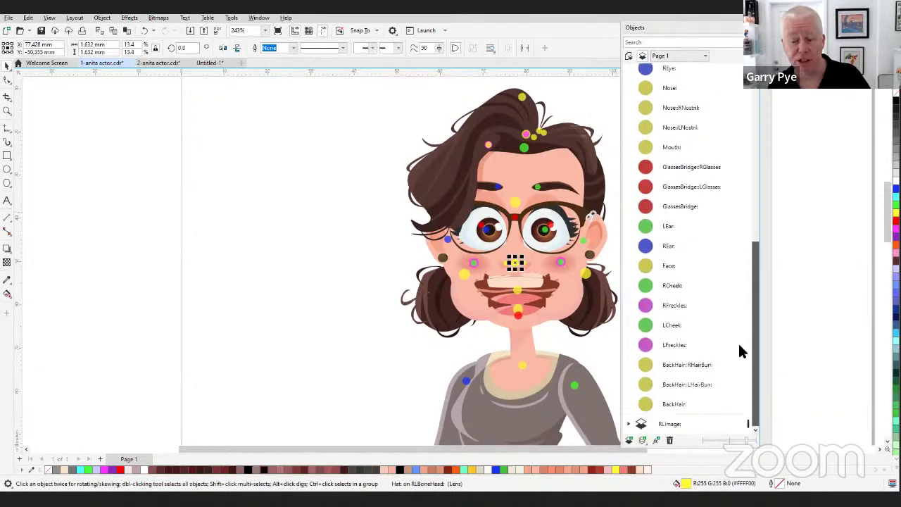
{"action": "left_click", "coordinate": [631, 423]}
{"action": "scroll", "coordinate": [670, 336], "scroll_direction": "down", "scroll_amount": 2}
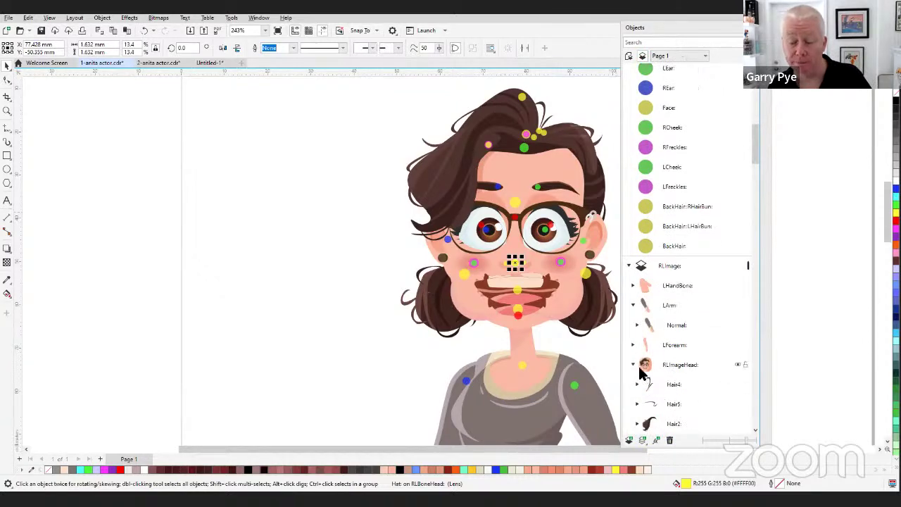
{"action": "left_click", "coordinate": [633, 364]}
{"action": "left_click", "coordinate": [675, 366]}
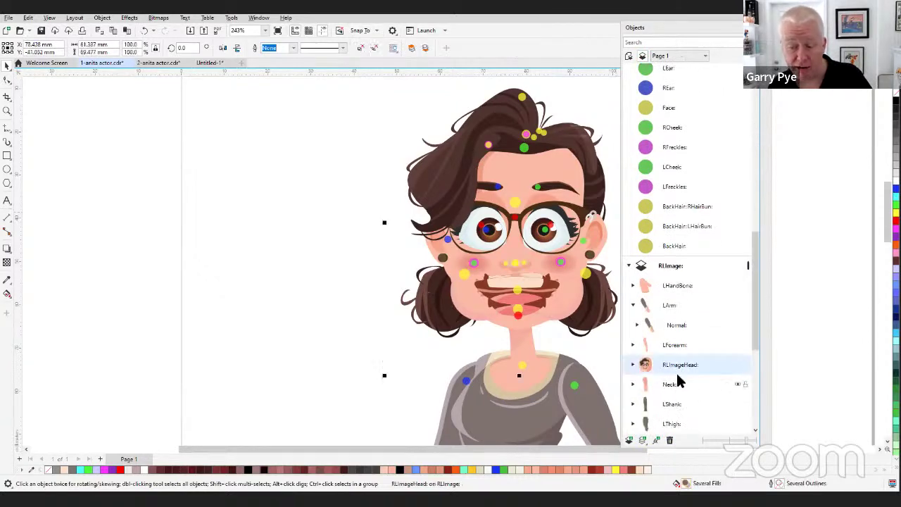
{"action": "left_click", "coordinate": [632, 366]}
{"action": "scroll", "coordinate": [672, 351], "scroll_direction": "down", "scroll_amount": 2}
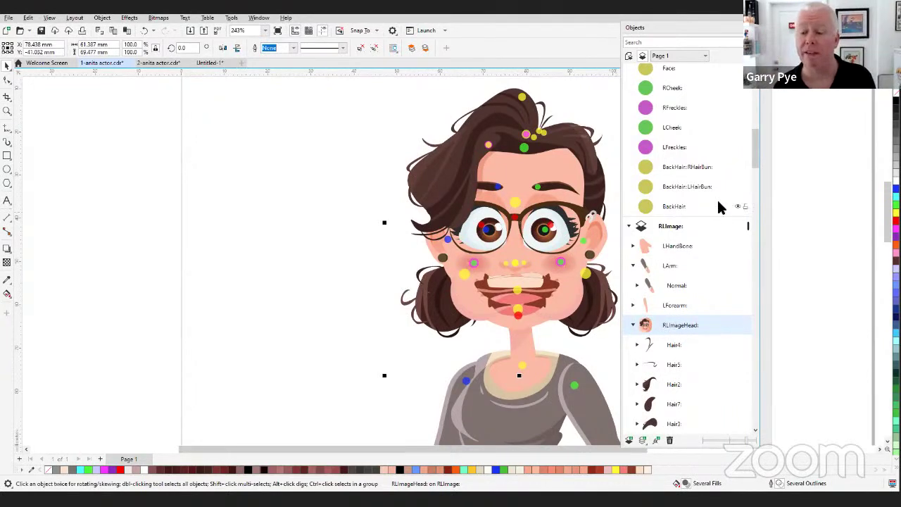
{"action": "scroll", "coordinate": [704, 191], "scroll_direction": "up", "scroll_amount": 15}
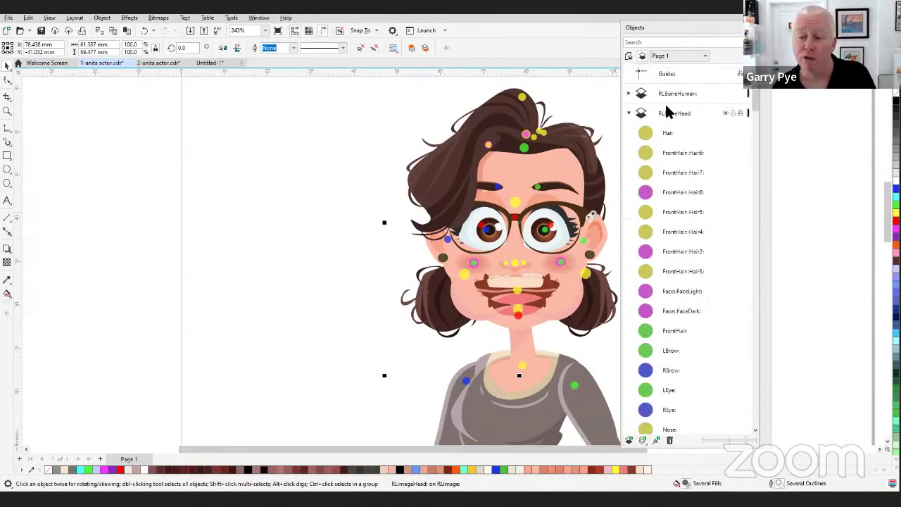
Step: Recolour the Hat bone blue (#0000FF) and move it up from the nose onto the front hair above the forehead
{"action": "left_click", "coordinate": [646, 135]}
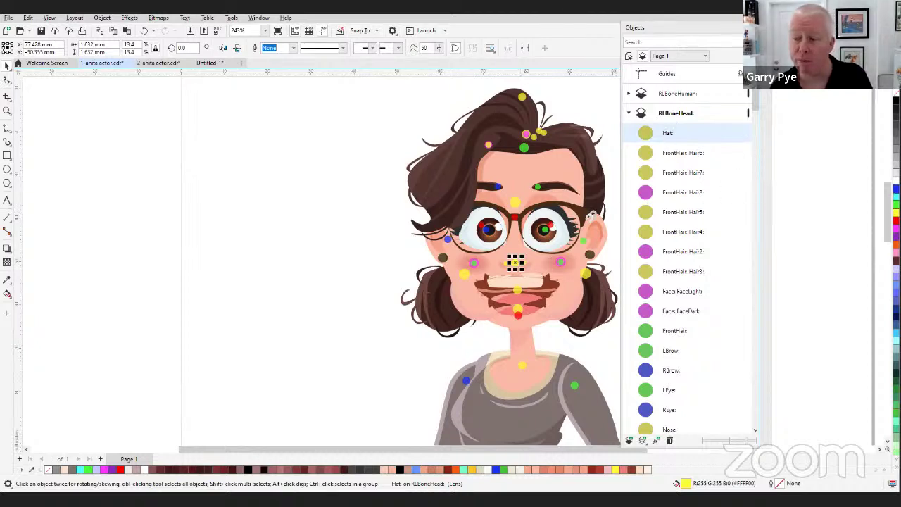
{"action": "left_click", "coordinate": [514, 262]}
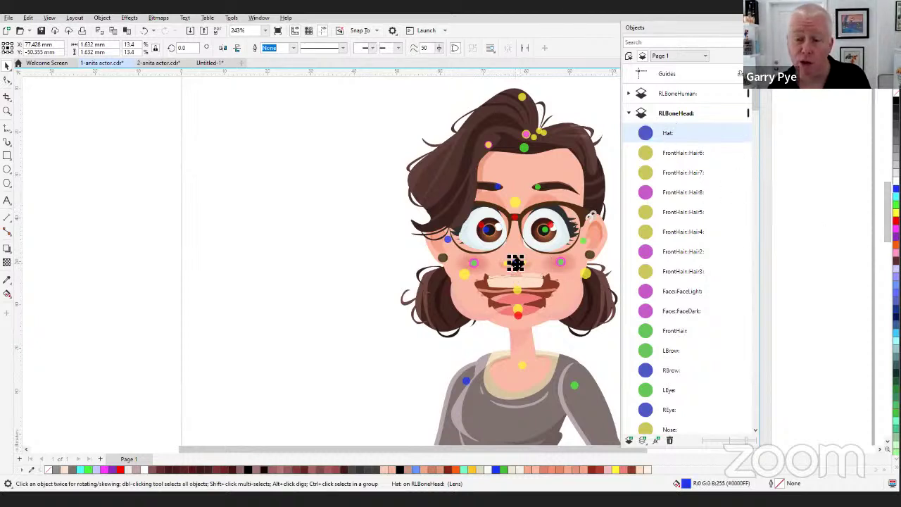
{"action": "left_click_drag", "start_coordinate": [516, 103], "coordinate": [516, 151]}
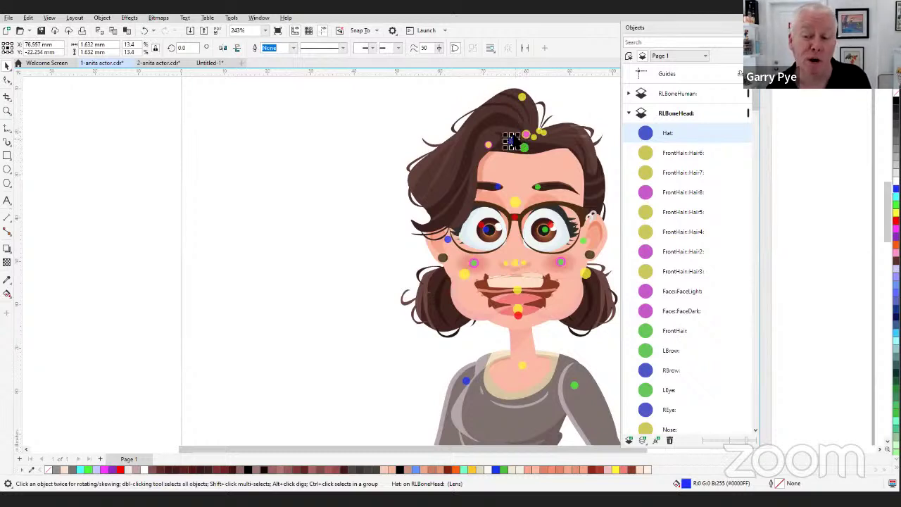
{"action": "scroll", "coordinate": [517, 151], "scroll_direction": "up", "scroll_amount": 1}
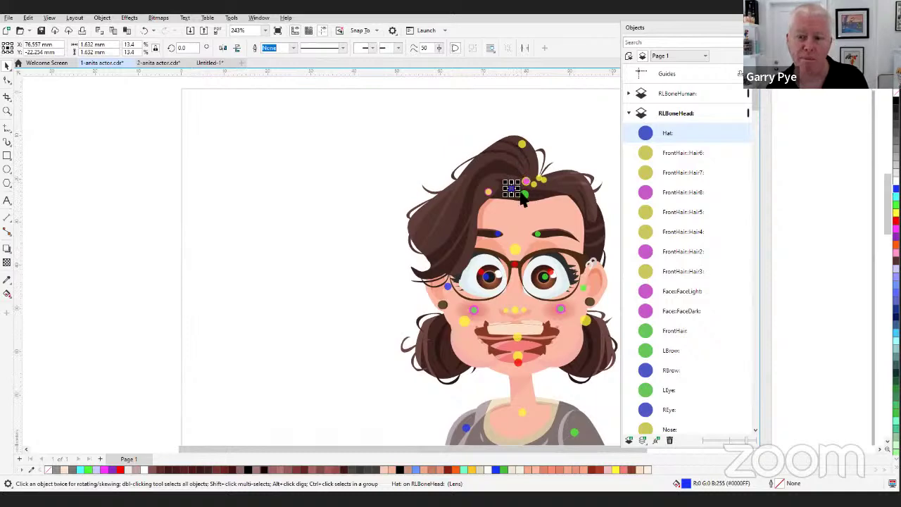
{"action": "scroll", "coordinate": [522, 199], "scroll_direction": "up", "scroll_amount": 2}
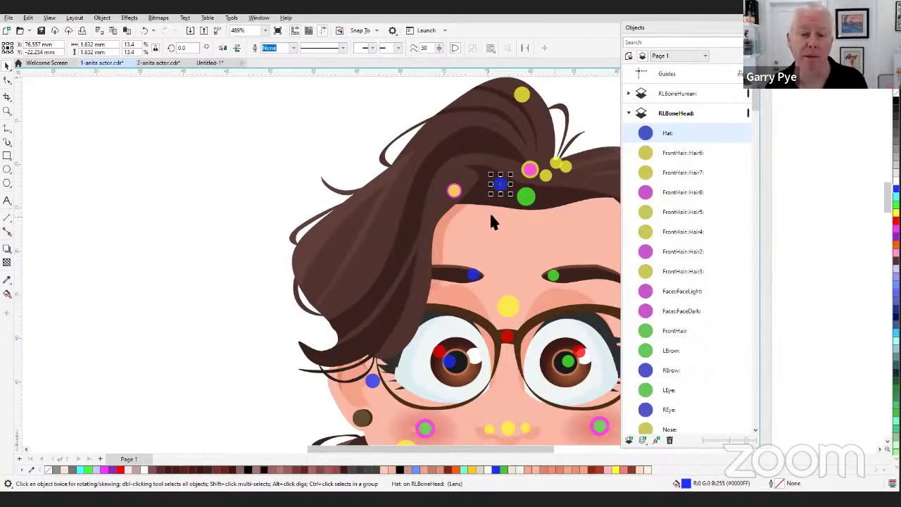
{"action": "scroll", "coordinate": [490, 216], "scroll_direction": "down", "scroll_amount": 3}
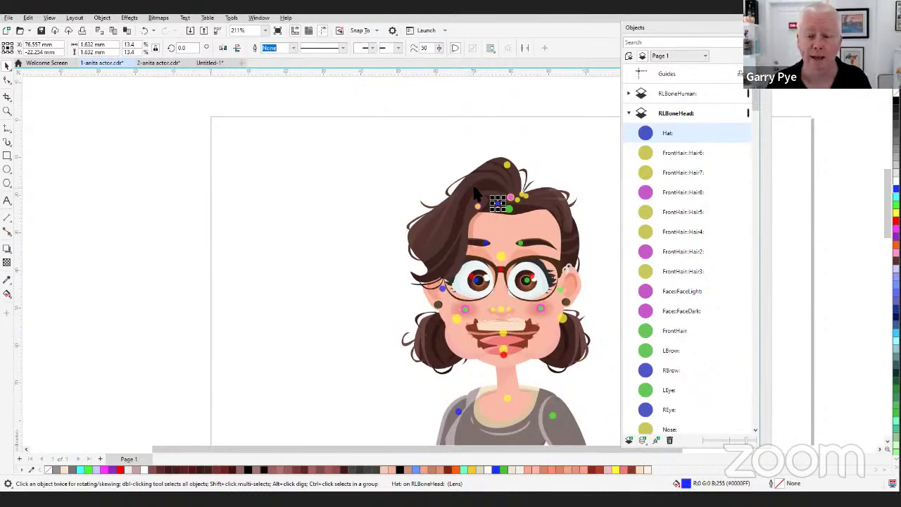
Step: Delete the Hat bone, then collapse the RLBoneHead and RLImage layers
{"action": "key", "text": "Delete"}
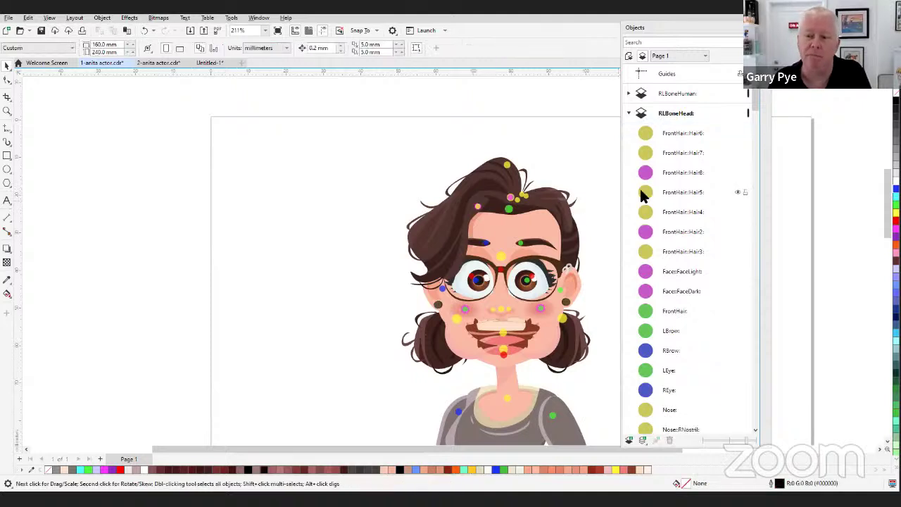
{"action": "scroll", "coordinate": [703, 253], "scroll_direction": "down", "scroll_amount": 3}
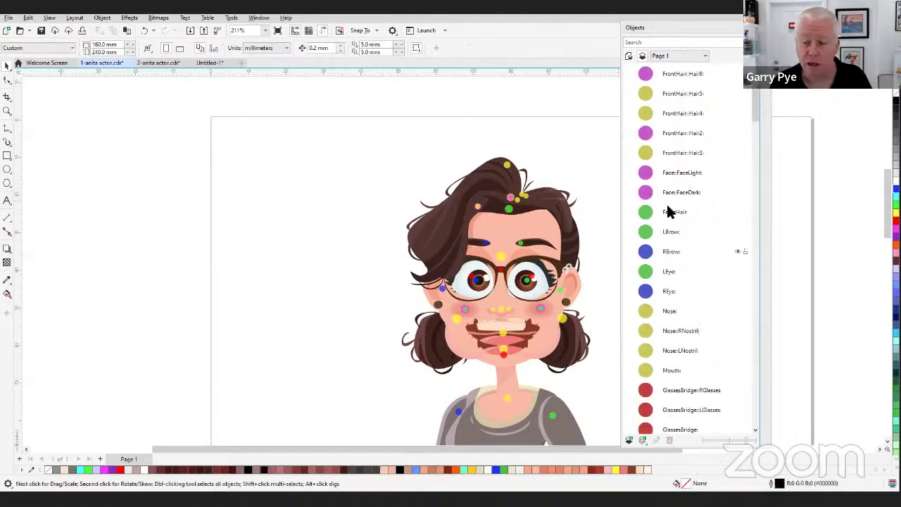
{"action": "scroll", "coordinate": [644, 211], "scroll_direction": "up", "scroll_amount": 3}
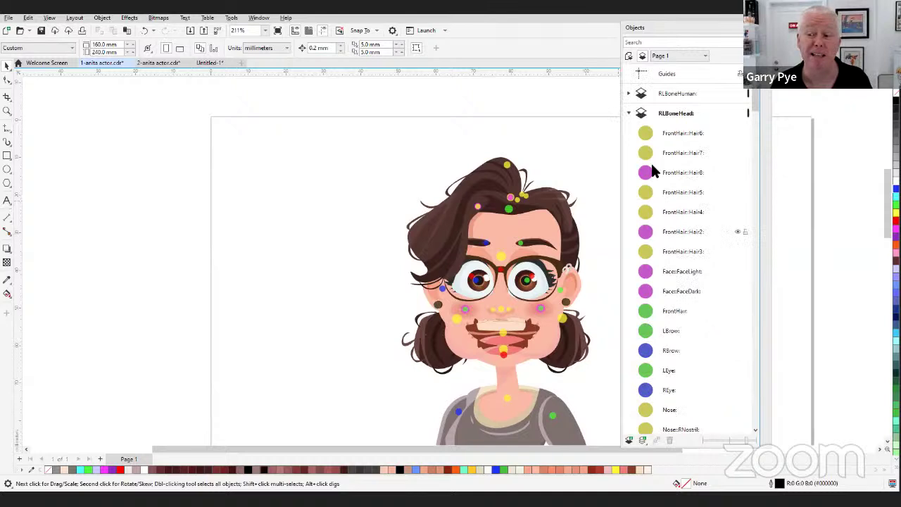
{"action": "left_click", "coordinate": [628, 113]}
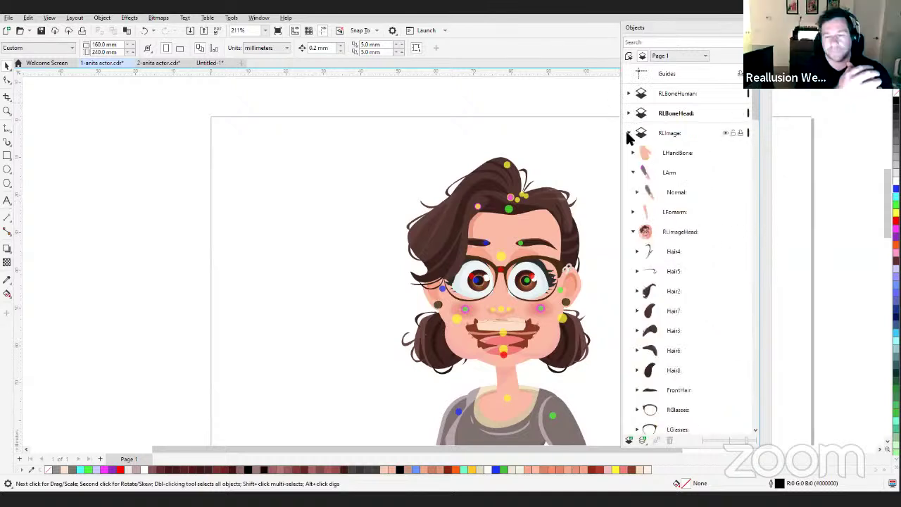
{"action": "left_click", "coordinate": [629, 134]}
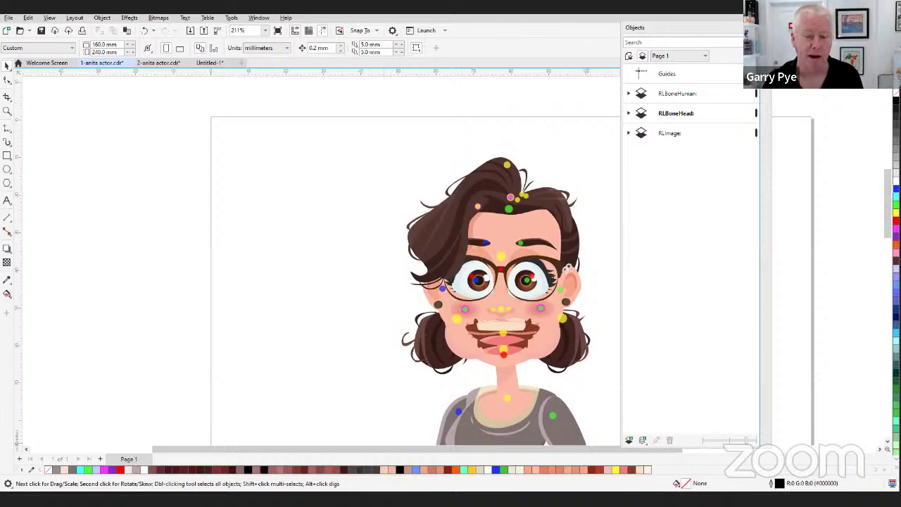
Step: Switch to Cartoon Animator and hide the angle grid in the 360 Head Creator and the character's bones
{"action": "key", "text": "alt+Tab"}
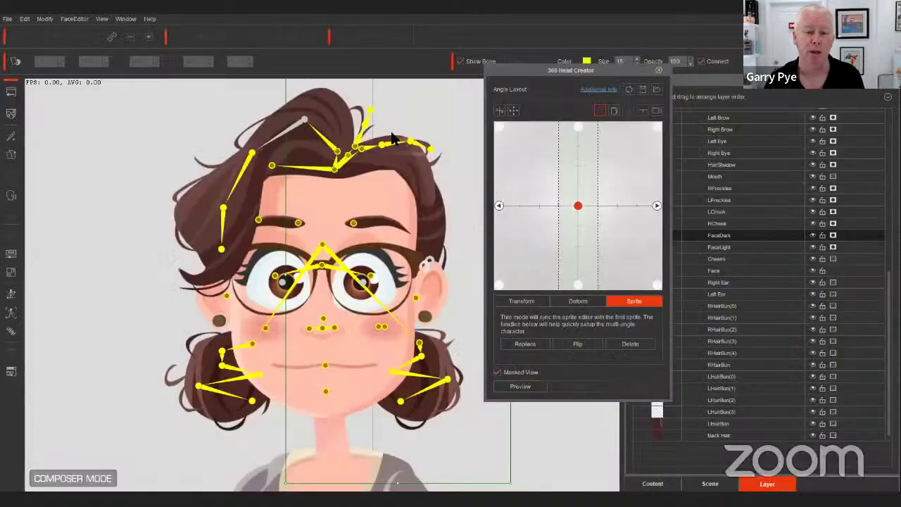
{"action": "left_click", "coordinate": [598, 111]}
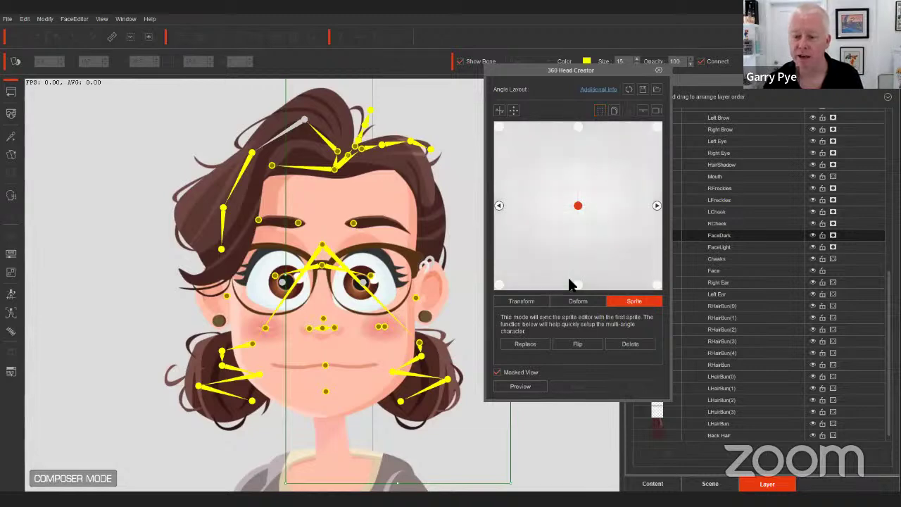
{"action": "left_click", "coordinate": [460, 62]}
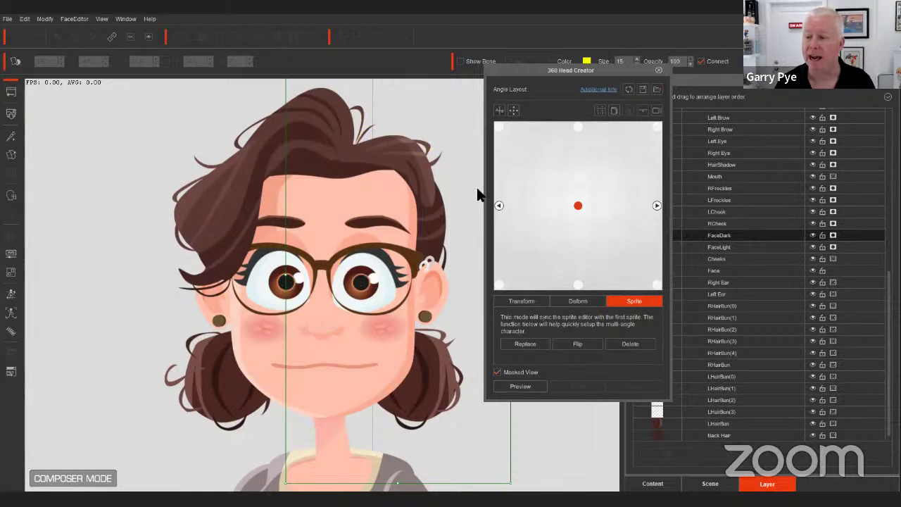
{"action": "scroll", "coordinate": [749, 202], "scroll_direction": "up", "scroll_amount": 8}
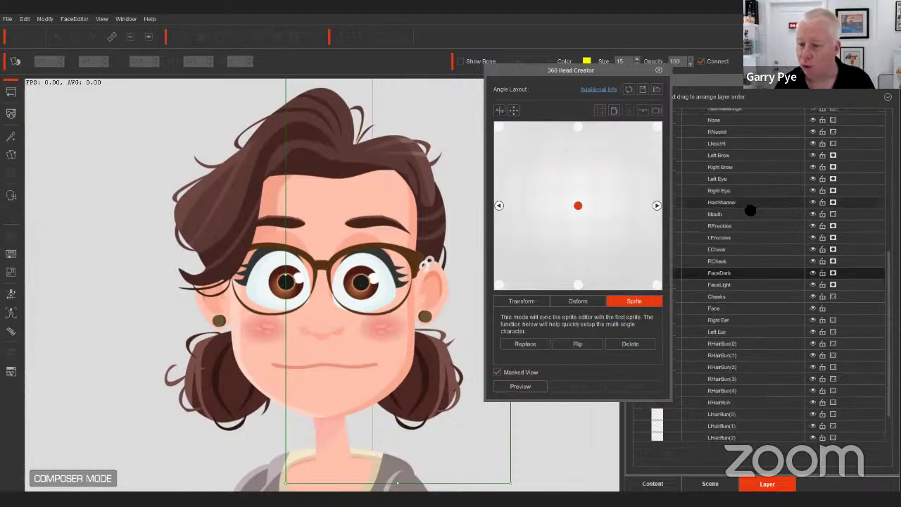
{"action": "scroll", "coordinate": [753, 196], "scroll_direction": "up", "scroll_amount": 2}
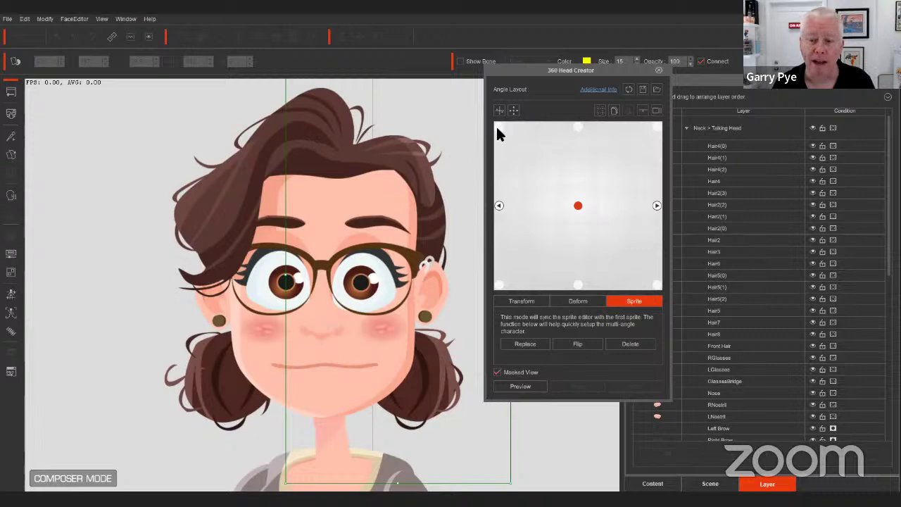
Step: Preview the 360 head turning through its angles several times, checking how the hair and facial features move, and end the preview
{"action": "left_click", "coordinate": [525, 385]}
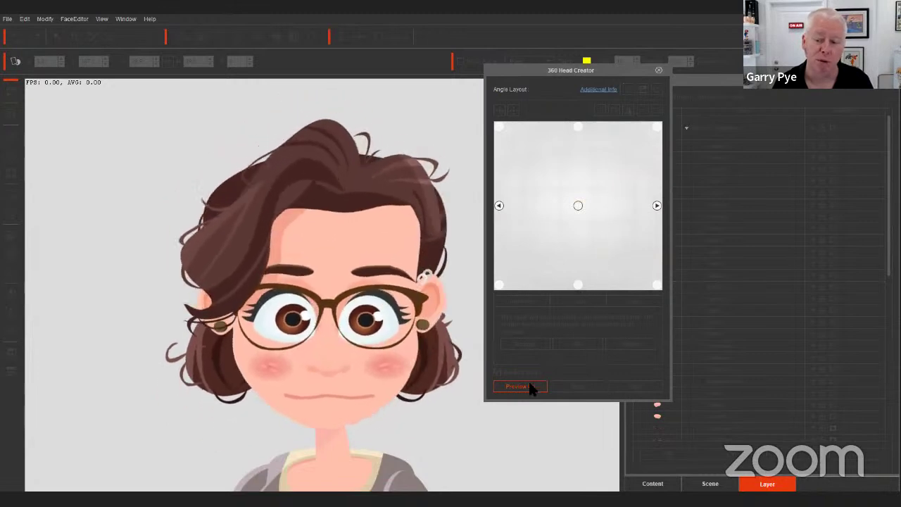
{"action": "left_click", "coordinate": [341, 190]}
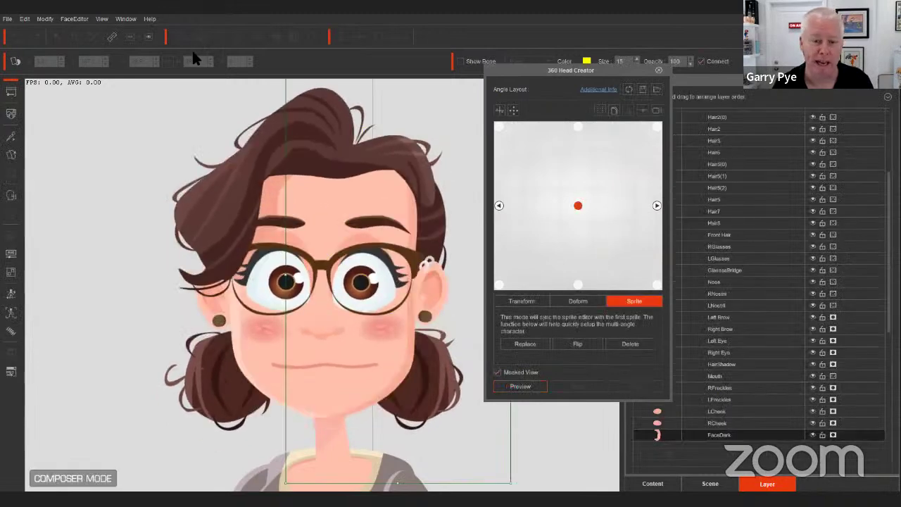
{"action": "left_click", "coordinate": [520, 386]}
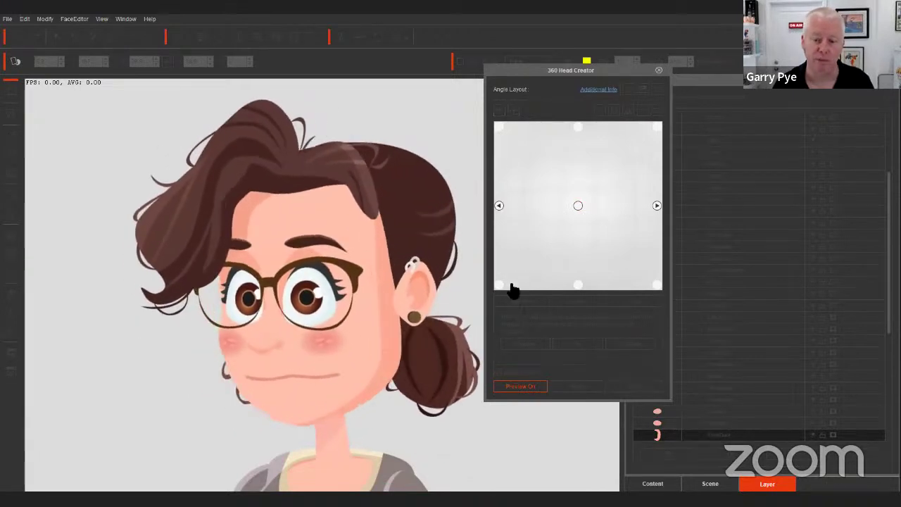
{"action": "left_click", "coordinate": [520, 386]}
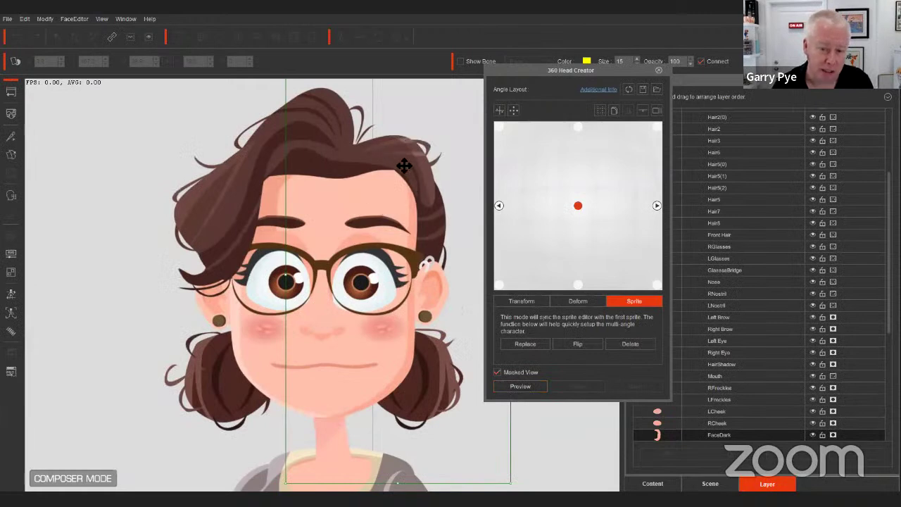
{"action": "left_click", "coordinate": [520, 385]}
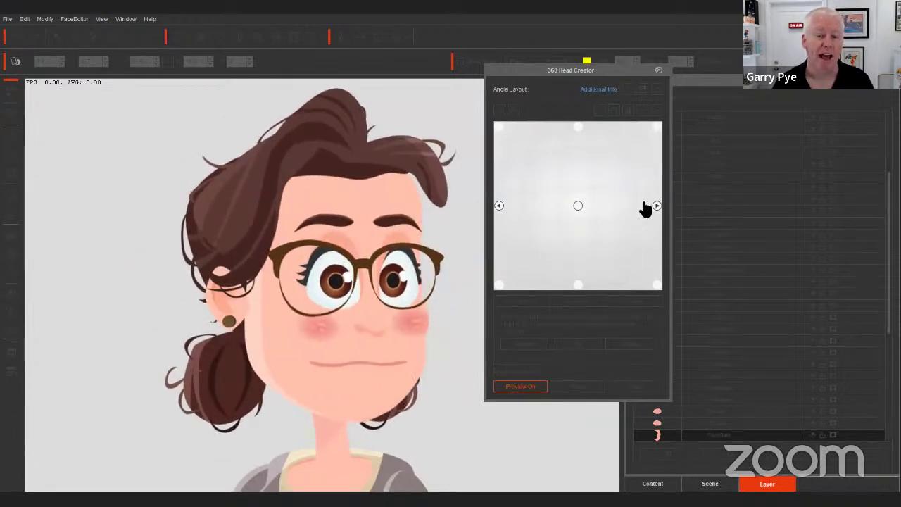
{"action": "left_click", "coordinate": [527, 386]}
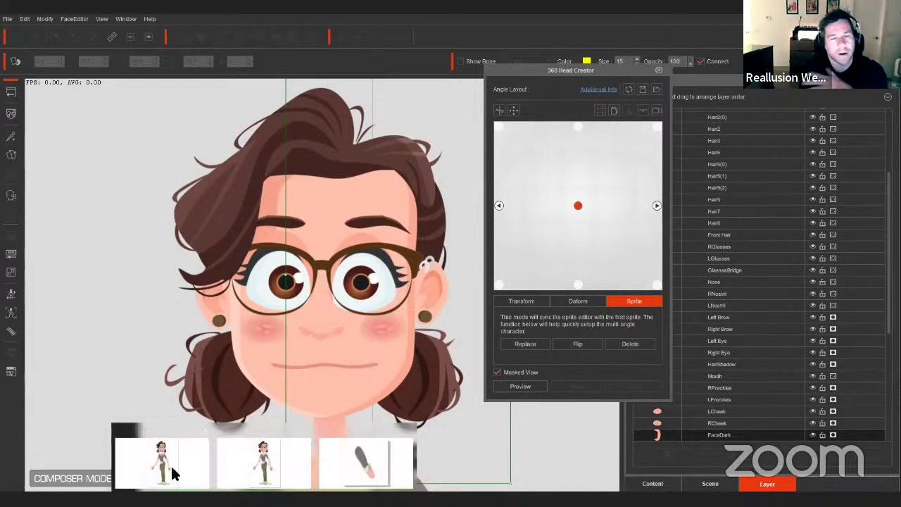
Step: Switch to the CorelDRAW Anita document, expand the RLImage layer and select the LArm group
{"action": "left_click", "coordinate": [173, 473]}
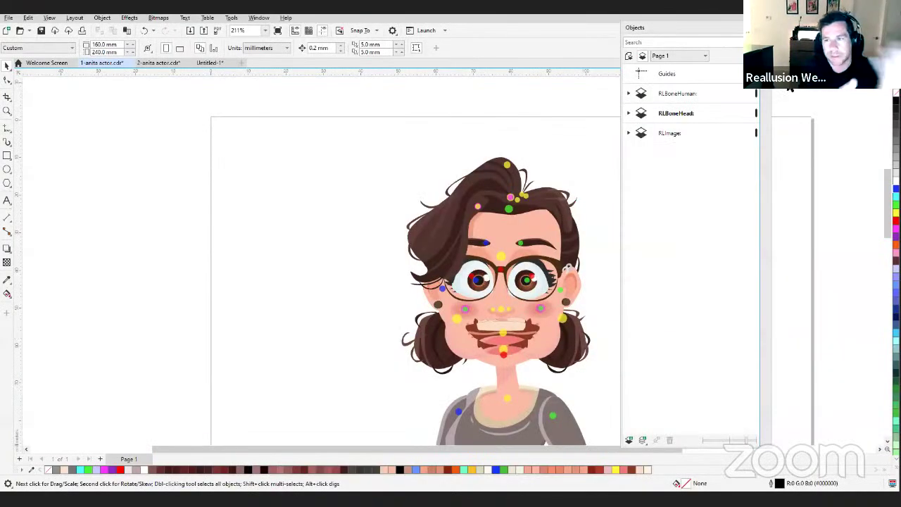
{"action": "left_click", "coordinate": [628, 133]}
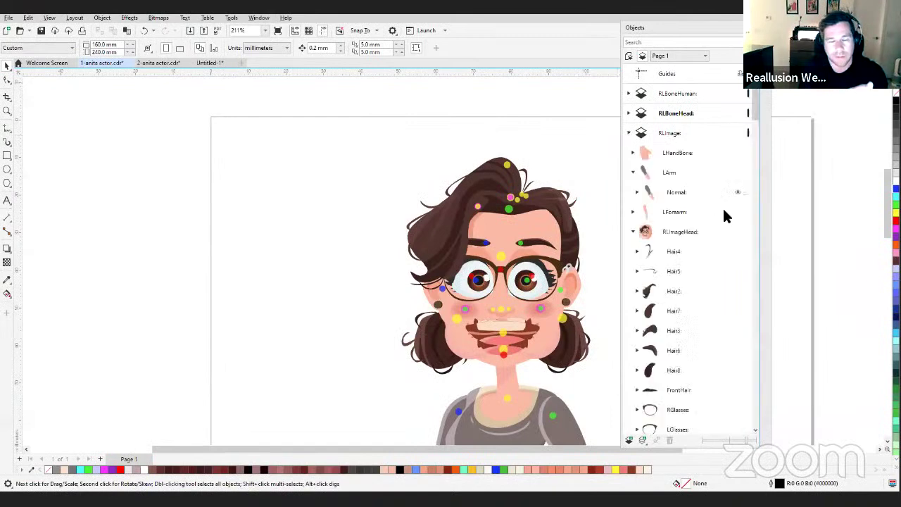
{"action": "left_click", "coordinate": [672, 173]}
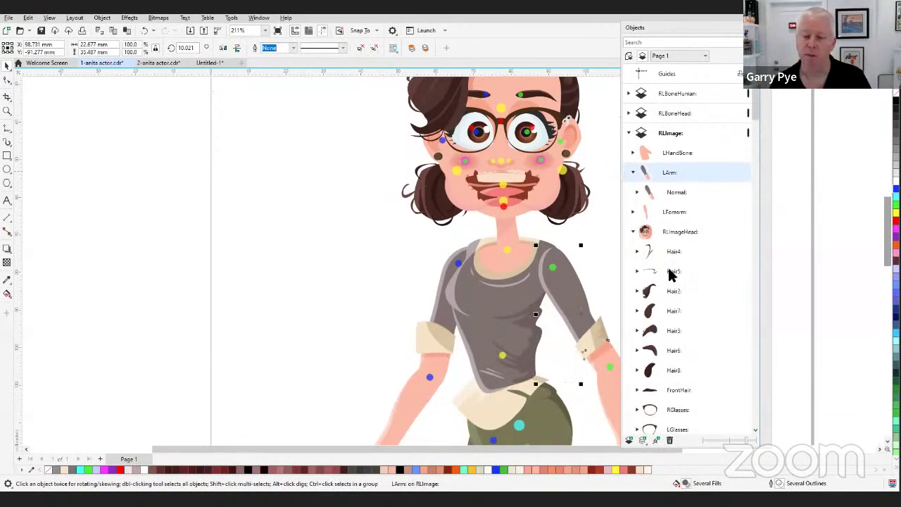
Step: Hide and show the LArm group once, and select and expand its Normal sprite group to inspect the artwork inside
{"action": "left_click", "coordinate": [736, 172]}
{"action": "left_click", "coordinate": [736, 172]}
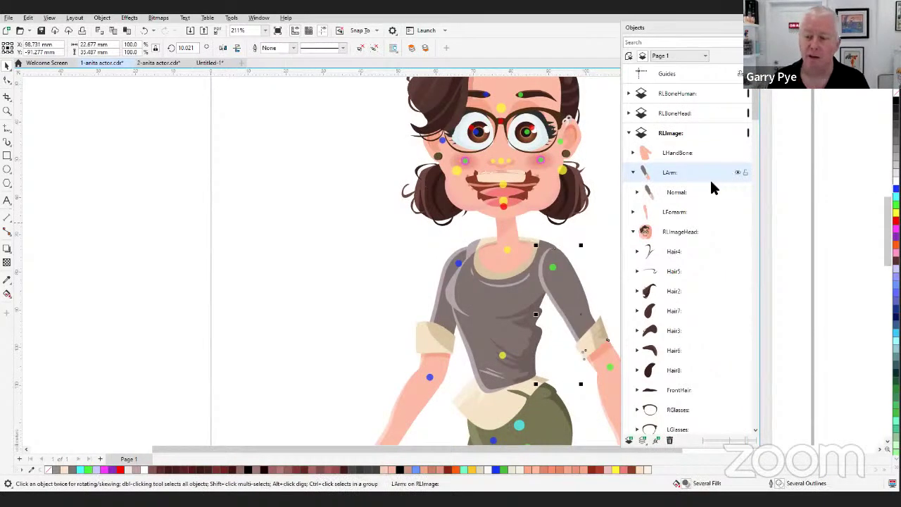
{"action": "left_click", "coordinate": [672, 199]}
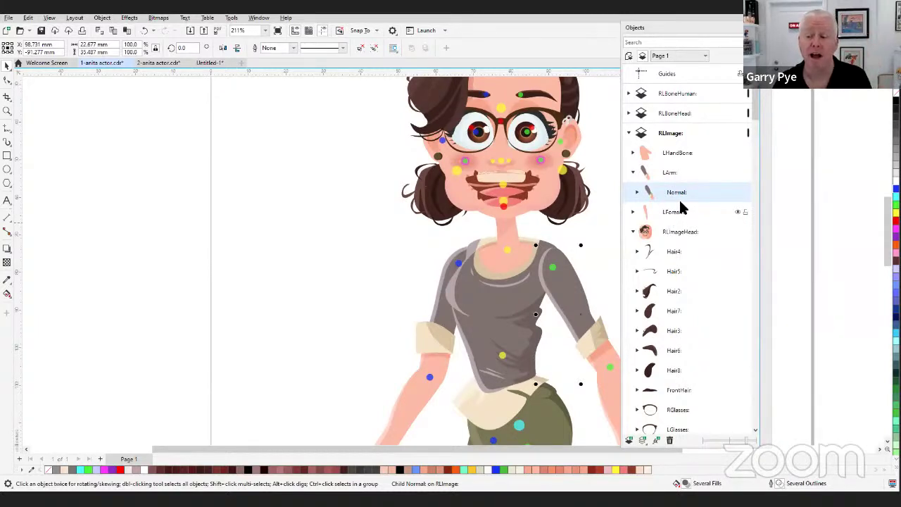
{"action": "left_click", "coordinate": [636, 194]}
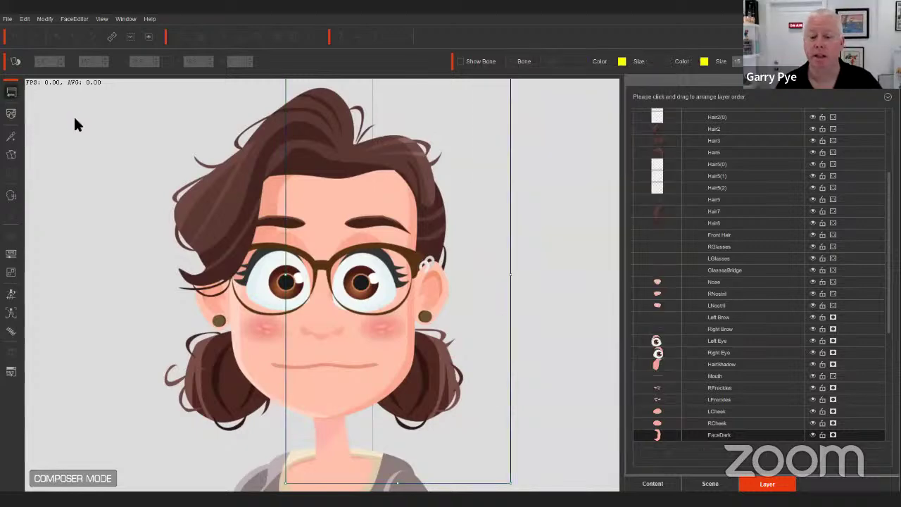
Step: Switch to Cartoon Animator's Stage mode, select Anita and open the Sprite Editor on her face parts, moving the editor clear of the face
{"action": "left_click", "coordinate": [412, 229]}
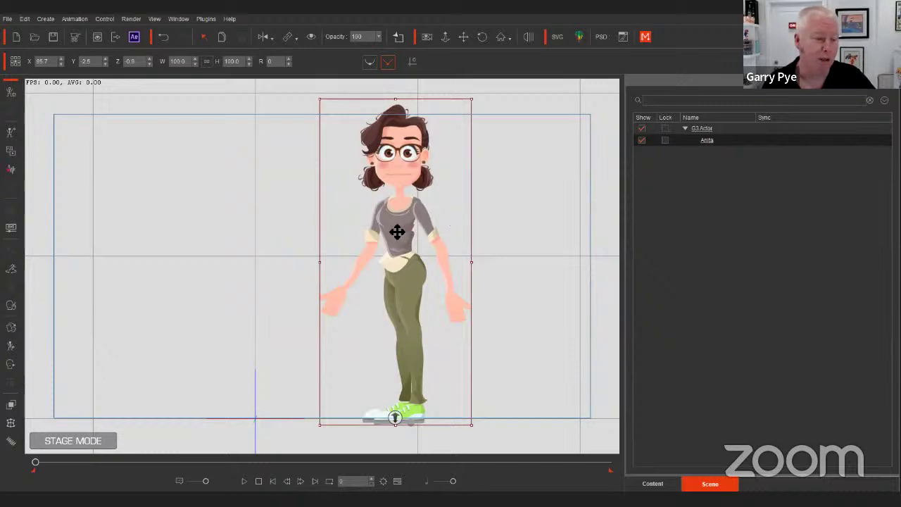
{"action": "left_click", "coordinate": [12, 328]}
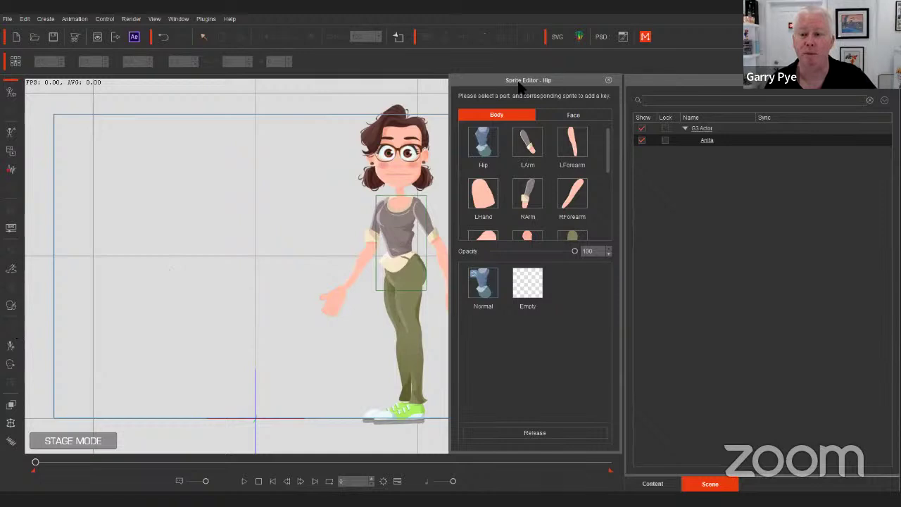
{"action": "left_click_drag", "start_coordinate": [519, 86], "coordinate": [519, 30]}
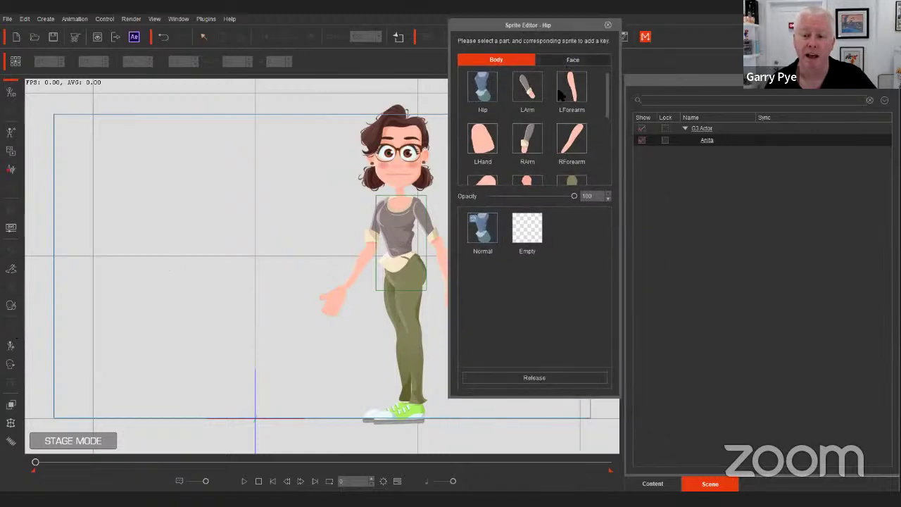
{"action": "left_click", "coordinate": [573, 59]}
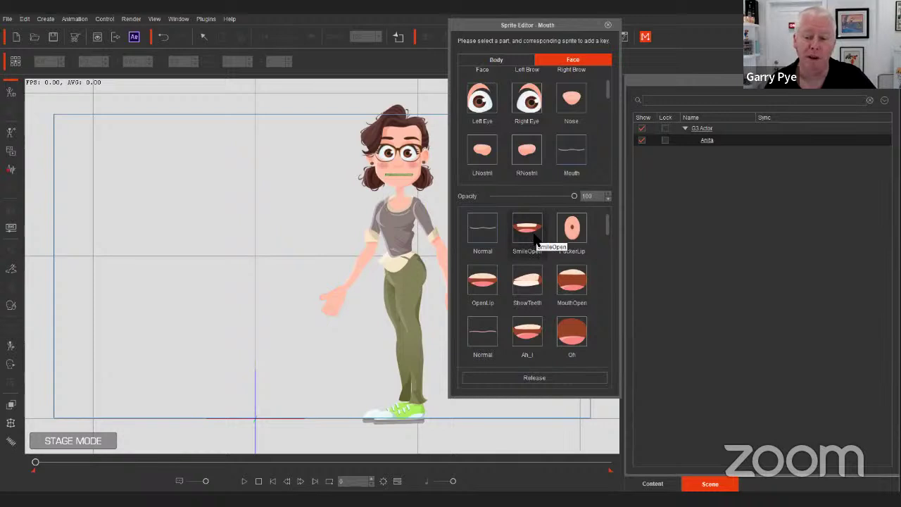
Step: Try the SmileOpen, PuckerLip and OpenLip sprites on Anita's mouth and set it to ShowTeeth
{"action": "left_click", "coordinate": [535, 237]}
{"action": "left_click", "coordinate": [574, 236]}
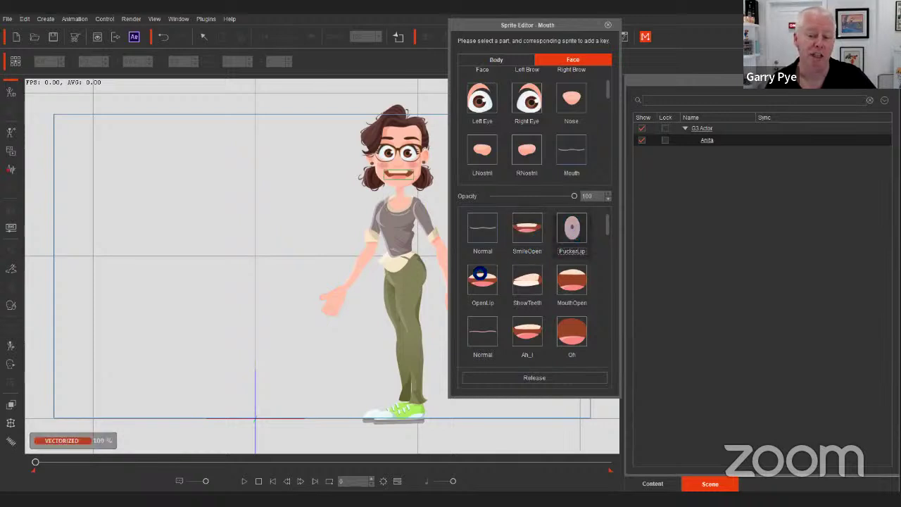
{"action": "left_click", "coordinate": [493, 287]}
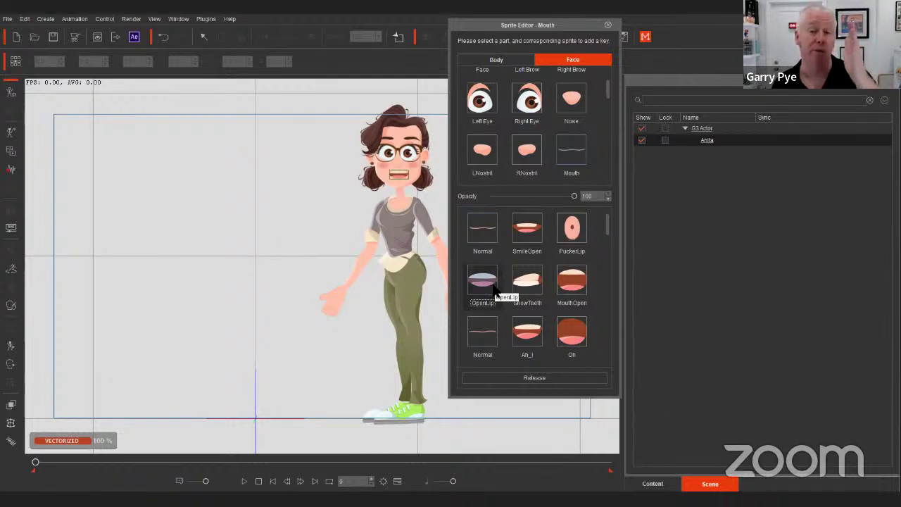
{"action": "left_click", "coordinate": [527, 281]}
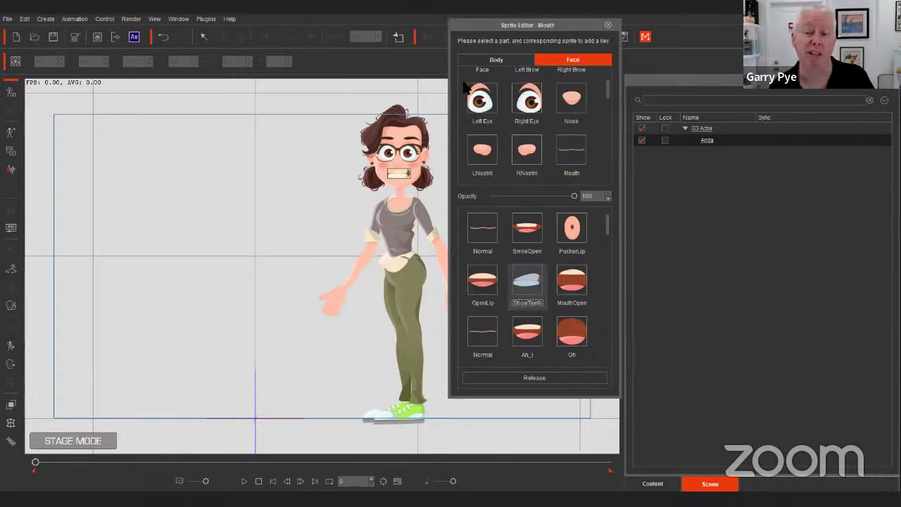
Step: Try SmileClose and Normal on the left eye, set both eyes to the Casual sprite, and reapply ShowTeeth to the mouth
{"action": "left_click", "coordinate": [480, 99]}
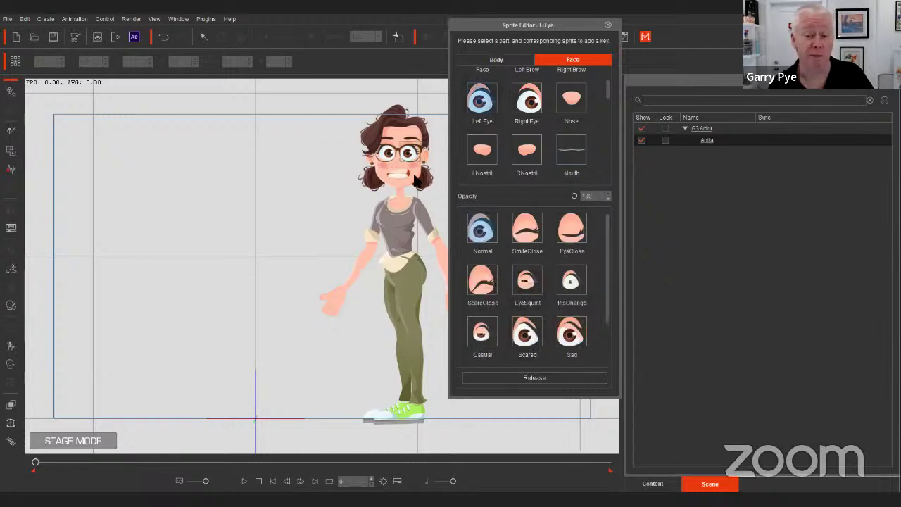
{"action": "left_click", "coordinate": [527, 236]}
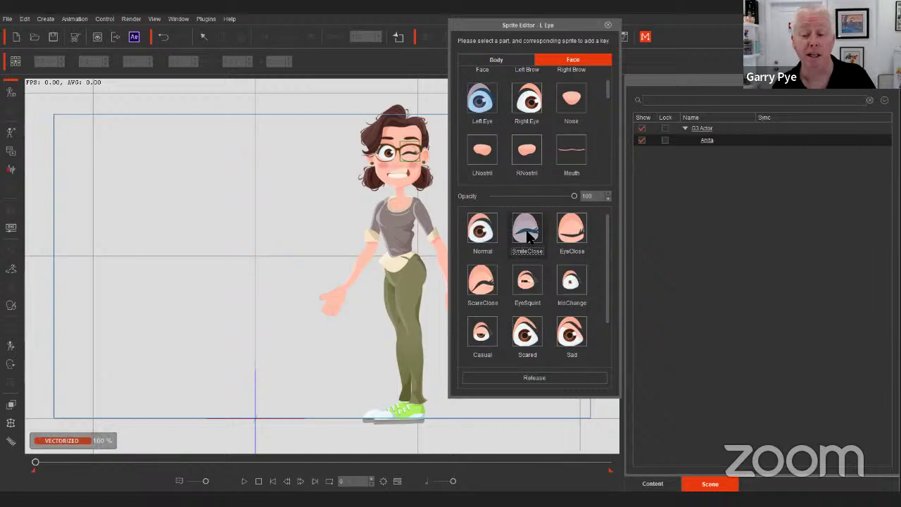
{"action": "left_click", "coordinate": [485, 236]}
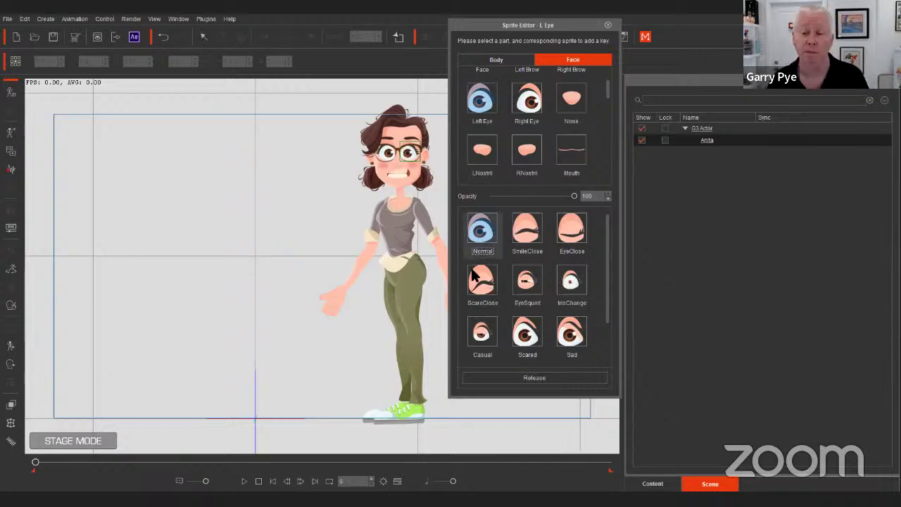
{"action": "left_click", "coordinate": [486, 338]}
{"action": "left_click", "coordinate": [527, 112]}
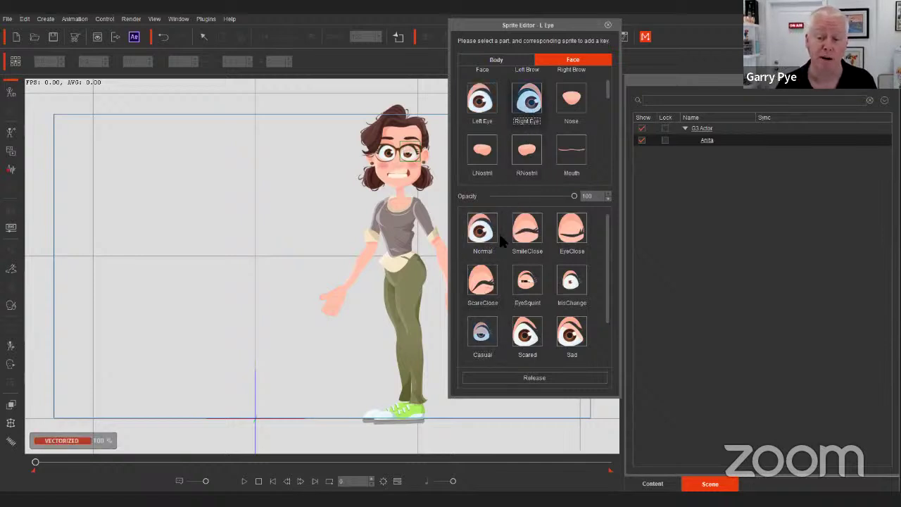
{"action": "left_click", "coordinate": [482, 332]}
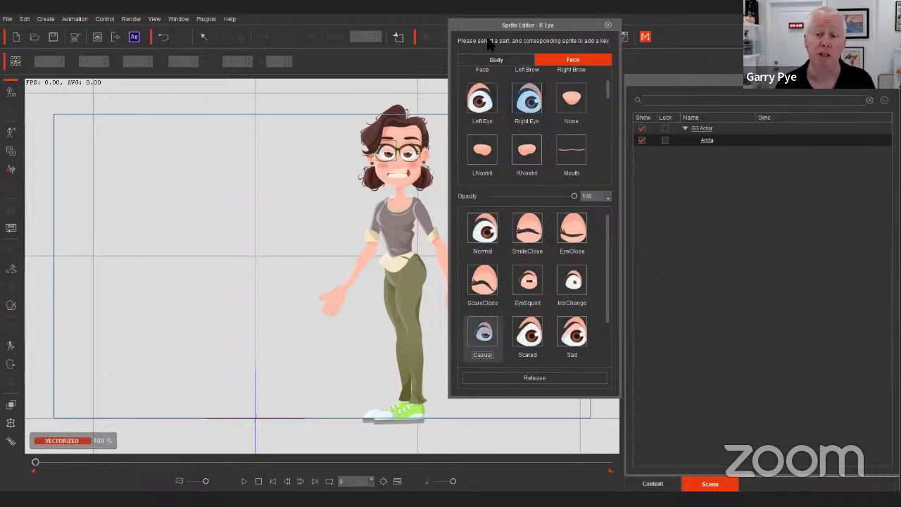
{"action": "left_click", "coordinate": [571, 149]}
{"action": "left_click", "coordinate": [524, 285]}
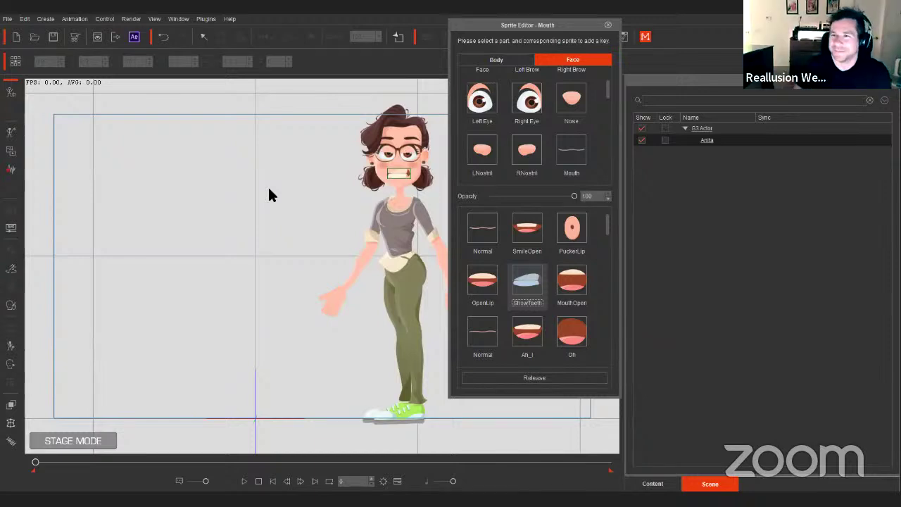
Step: Switch to the 1-anita actor document in CorelDRAW and examine the brow, LEye and REye groups, including the sprites nested in each eye
{"action": "mouse_move", "coordinate": [176, 477]}
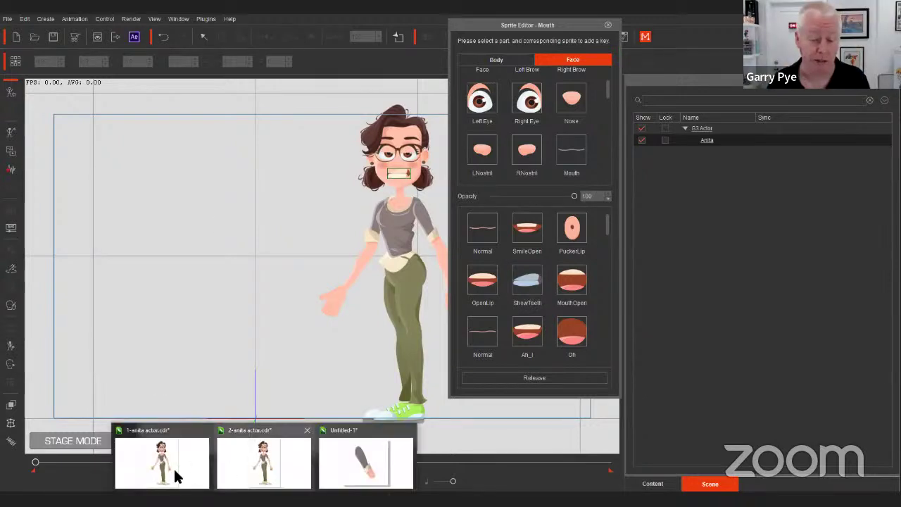
{"action": "left_click", "coordinate": [149, 464]}
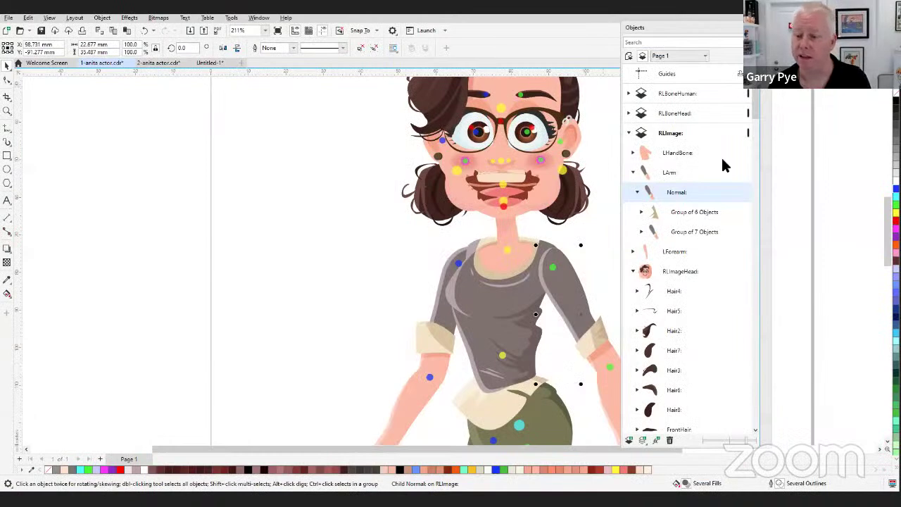
{"action": "left_click", "coordinate": [751, 161]}
{"action": "scroll", "coordinate": [749, 161], "scroll_direction": "down", "scroll_amount": 3}
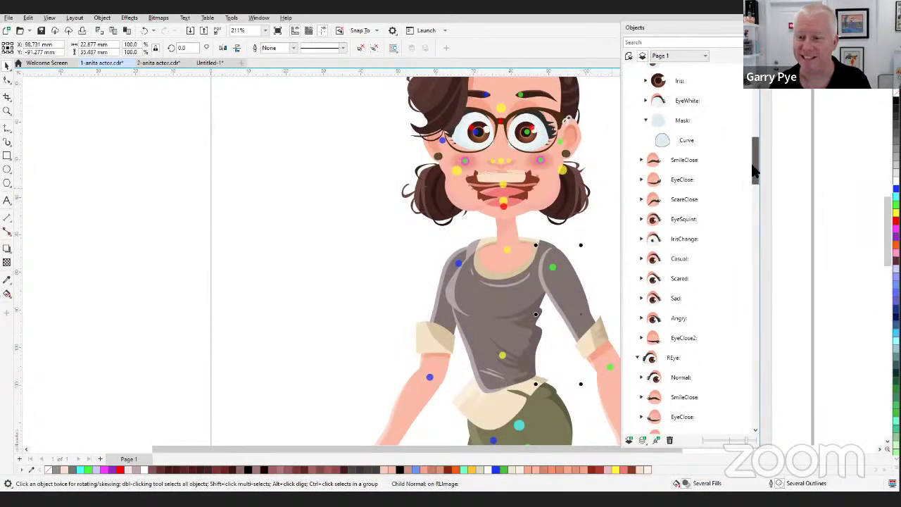
{"action": "scroll", "coordinate": [713, 175], "scroll_direction": "up", "scroll_amount": 1}
{"action": "left_click", "coordinate": [646, 193]}
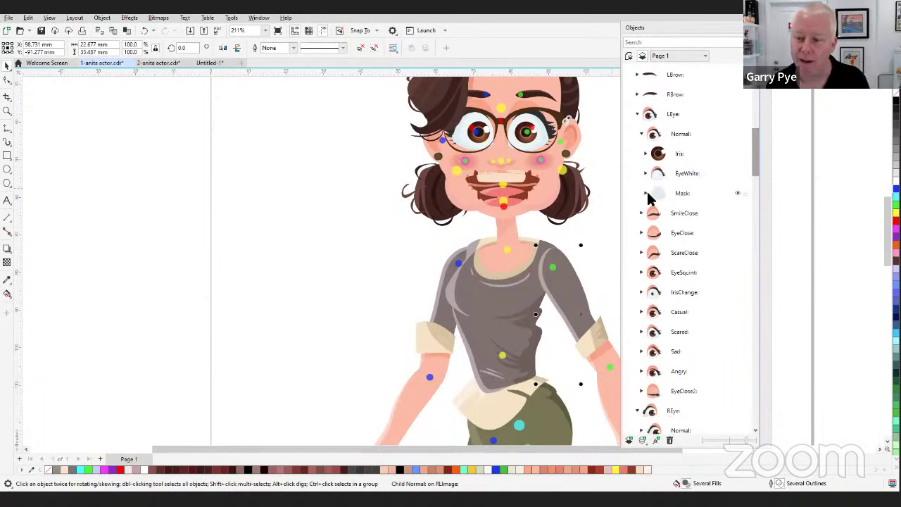
{"action": "scroll", "coordinate": [661, 201], "scroll_direction": "up", "scroll_amount": 1}
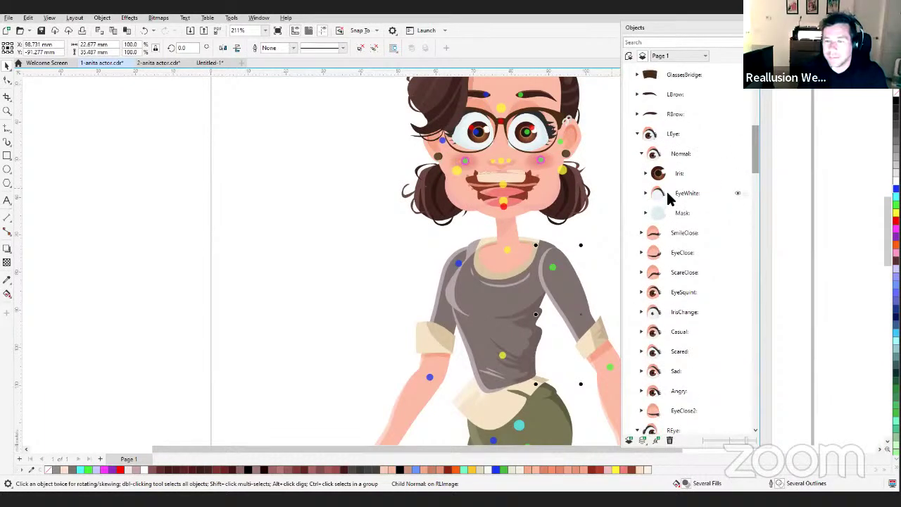
{"action": "left_click", "coordinate": [675, 95]}
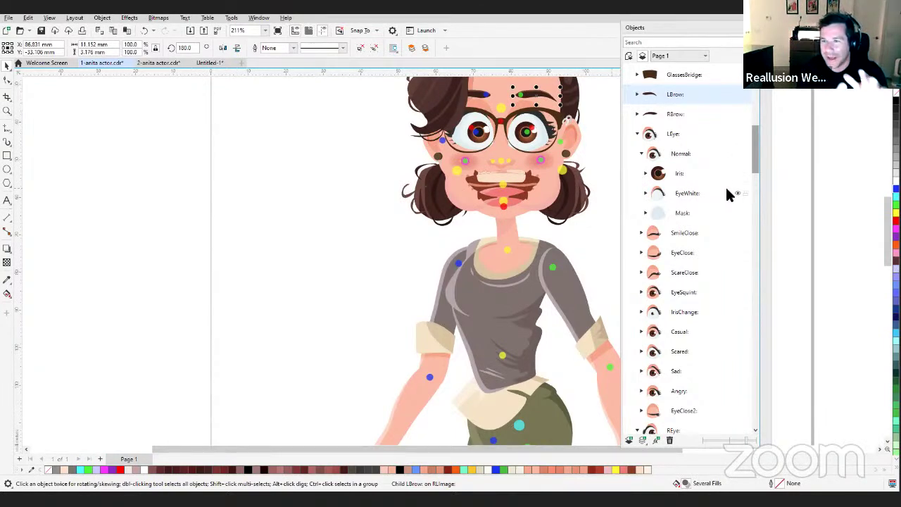
{"action": "left_click", "coordinate": [637, 134]}
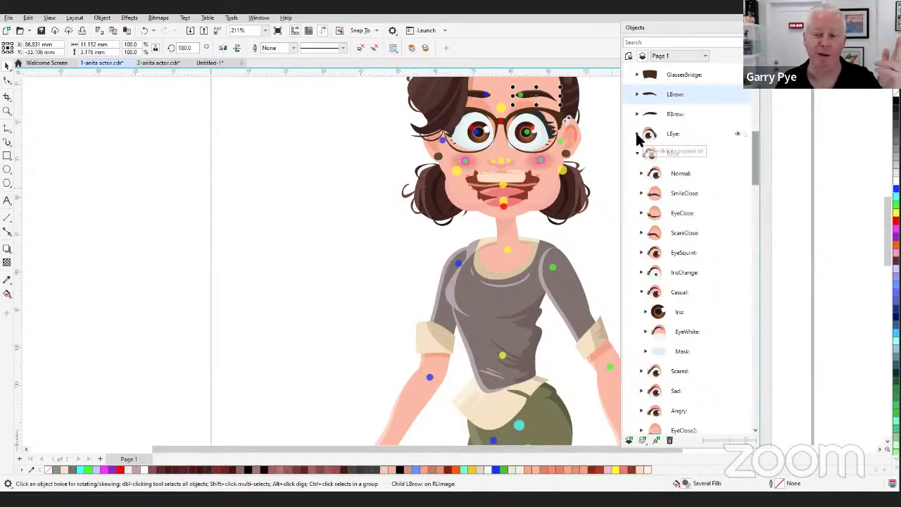
{"action": "left_click", "coordinate": [637, 133]}
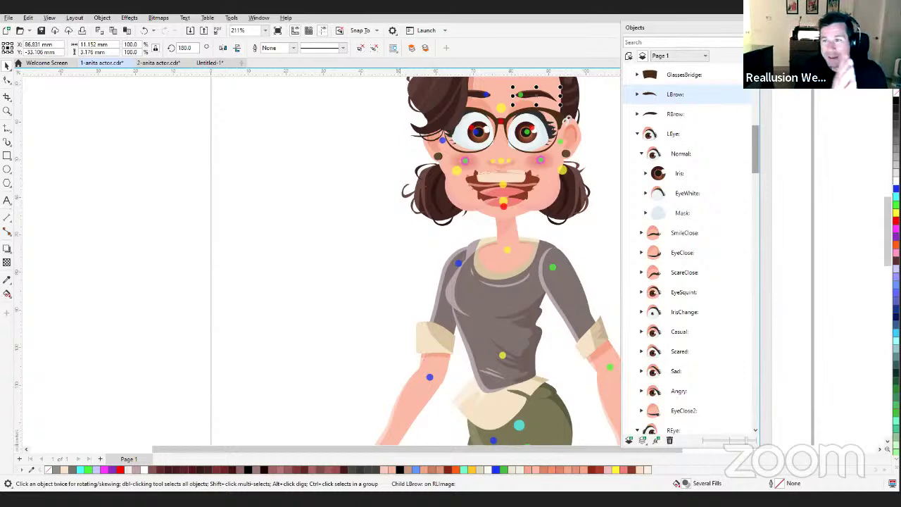
Step: Switch to Cartoon Animator, try moving Anita's chest bone in the 2D Motion Key Editor, and return to the Sprite Editor's body parts
{"action": "key", "text": "alt+Tab"}
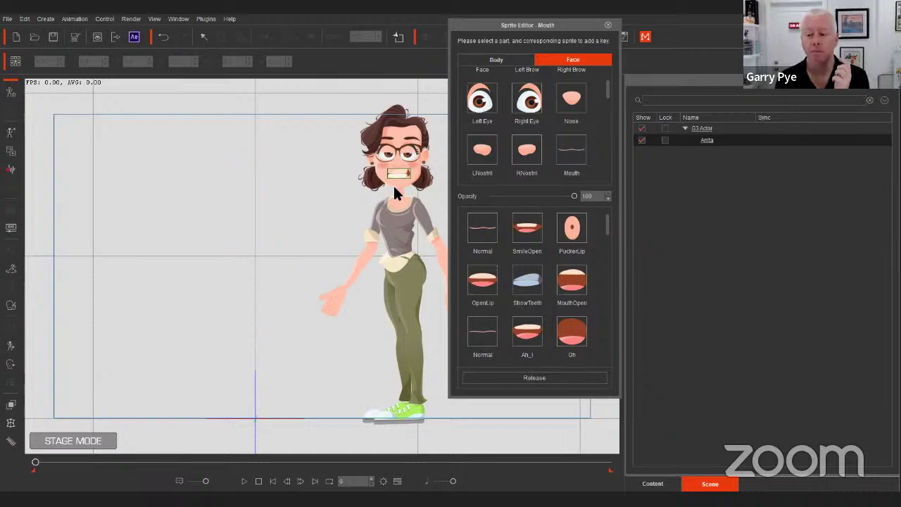
{"action": "left_click", "coordinate": [405, 241]}
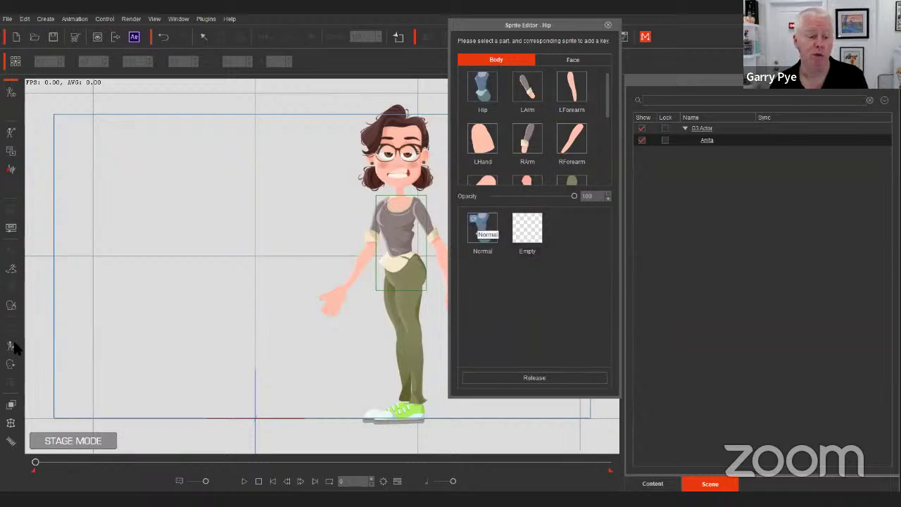
{"action": "left_click", "coordinate": [372, 213]}
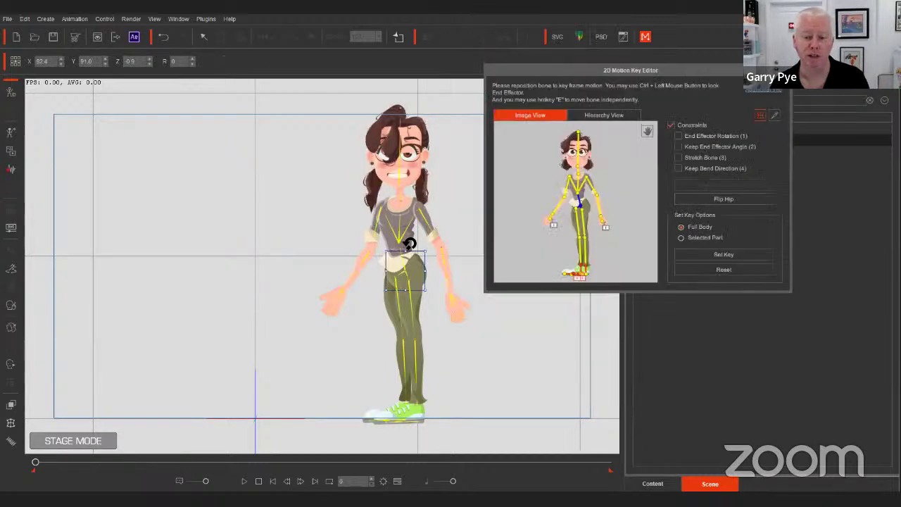
{"action": "left_click", "coordinate": [416, 235]}
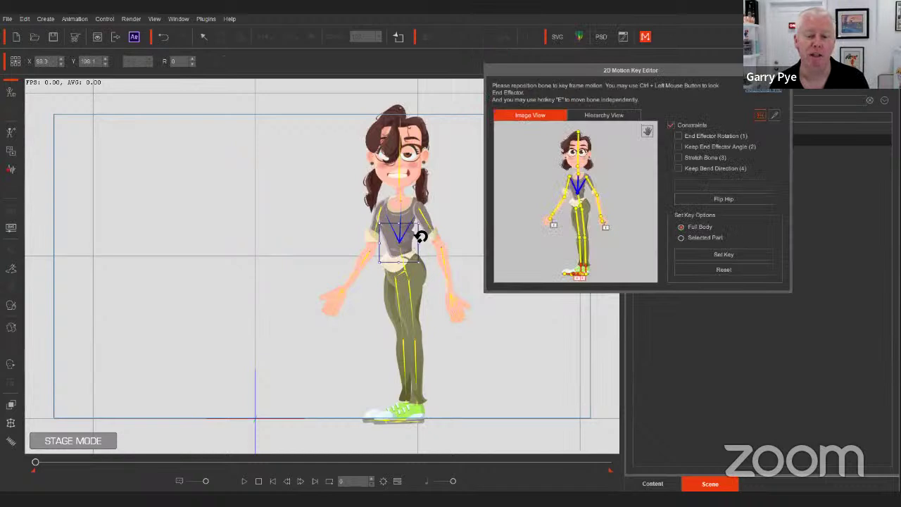
{"action": "mouse_move", "coordinate": [423, 233]}
{"action": "left_mouse_down"}
{"action": "mouse_move", "coordinate": [425, 199]}
{"action": "mouse_move", "coordinate": [439, 228]}
{"action": "left_mouse_up"}
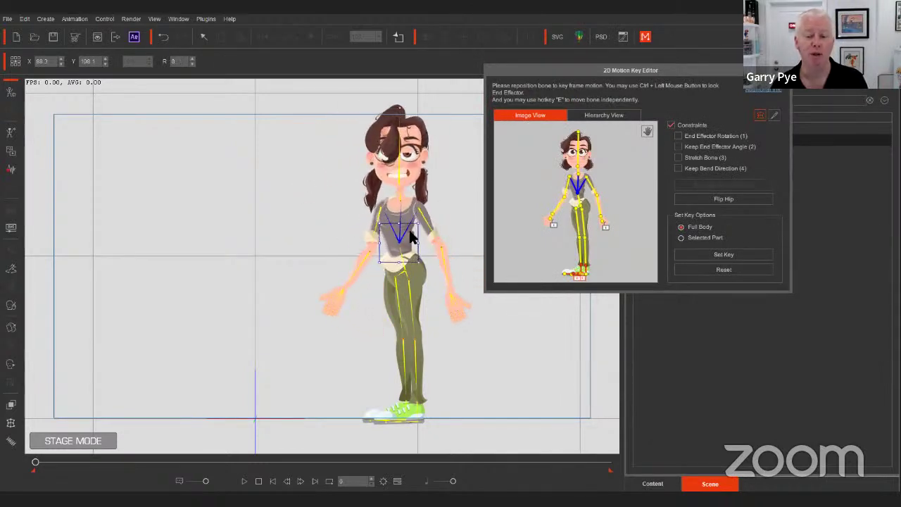
{"action": "left_click", "coordinate": [12, 327]}
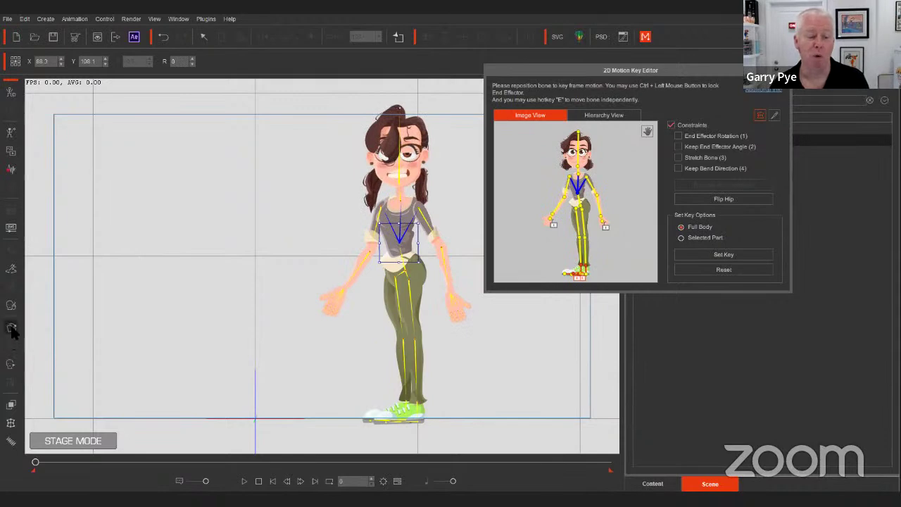
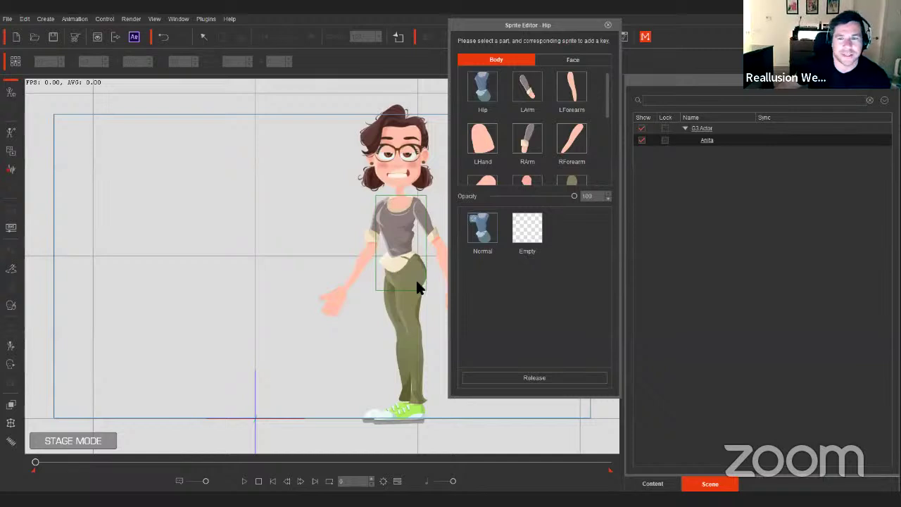
Step: Close the Sprite Editor, open Anita's 360 Head Creator in Composer mode and show the head at its left-facing angle
{"action": "left_click", "coordinate": [608, 24]}
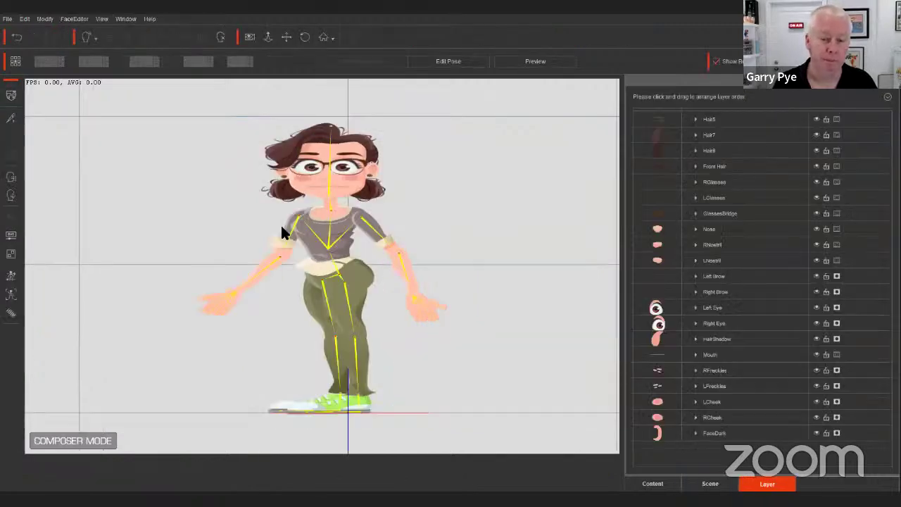
{"action": "left_click", "coordinate": [10, 214]}
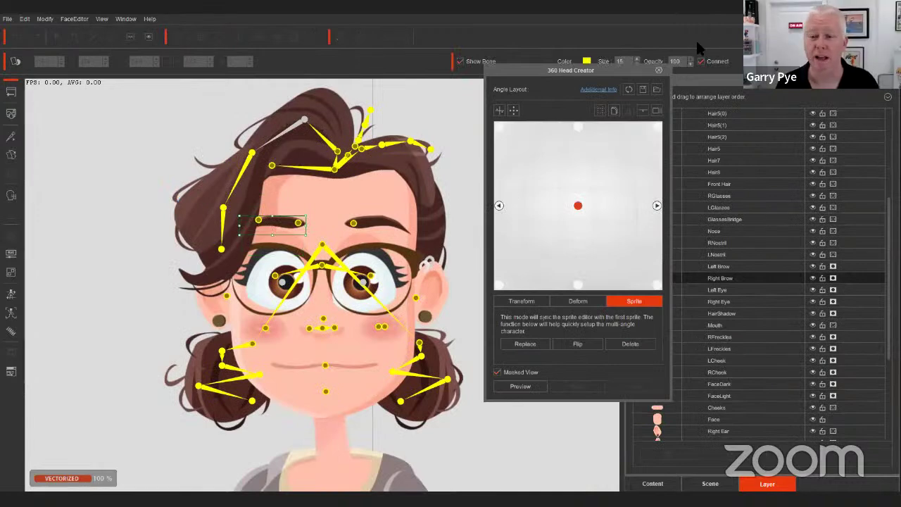
{"action": "left_click_drag", "start_coordinate": [612, 68], "coordinate": [606, 57]}
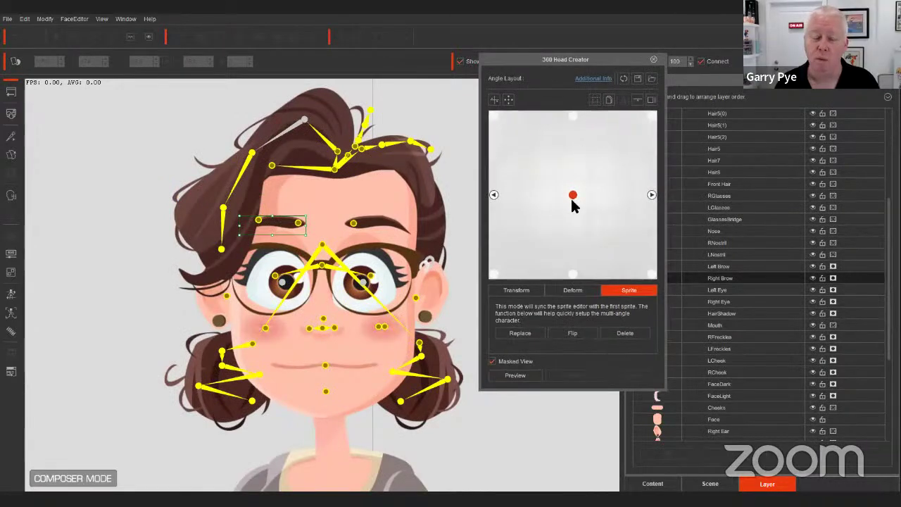
{"action": "left_click", "coordinate": [494, 194]}
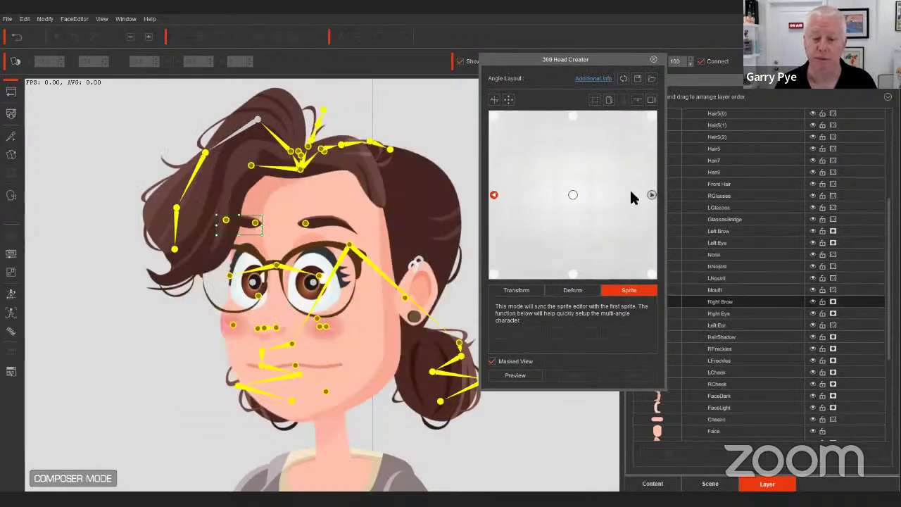
Step: Inspect the save and load dialogs for the 360 head angle layout, closing each without saving or loading a file
{"action": "left_click", "coordinate": [636, 76]}
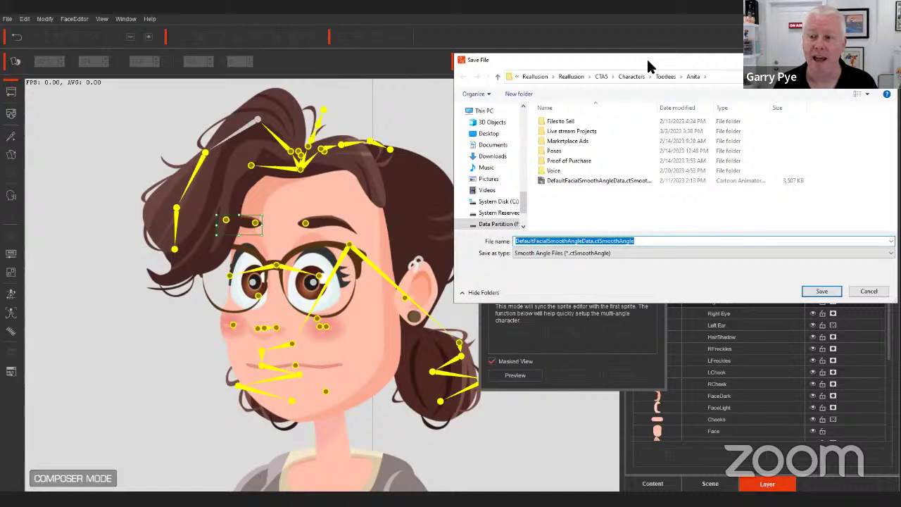
{"action": "left_click_drag", "start_coordinate": [682, 64], "coordinate": [642, 66]}
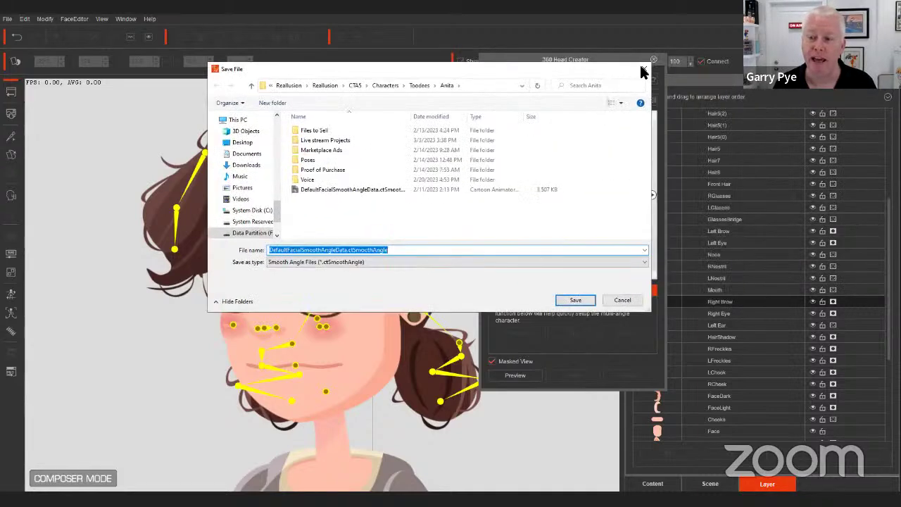
{"action": "left_click", "coordinate": [599, 251]}
{"action": "key", "text": "Return"}
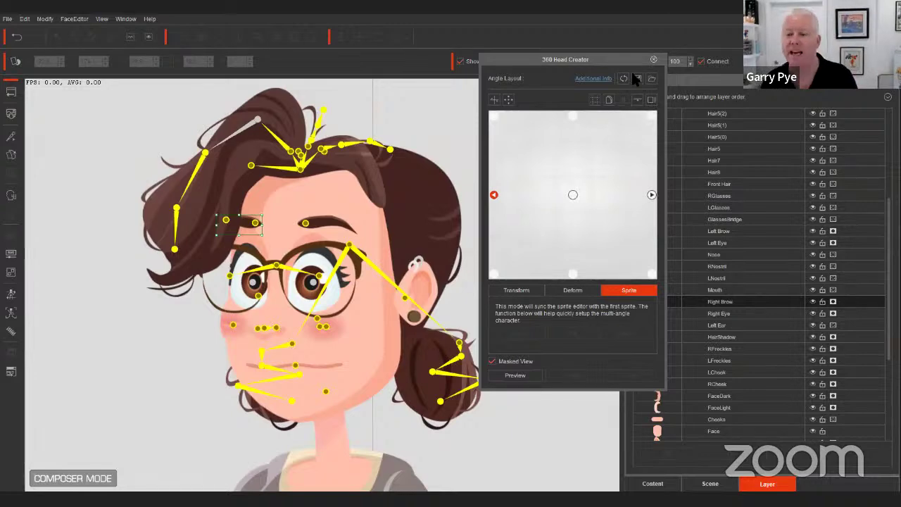
{"action": "left_click", "coordinate": [651, 78]}
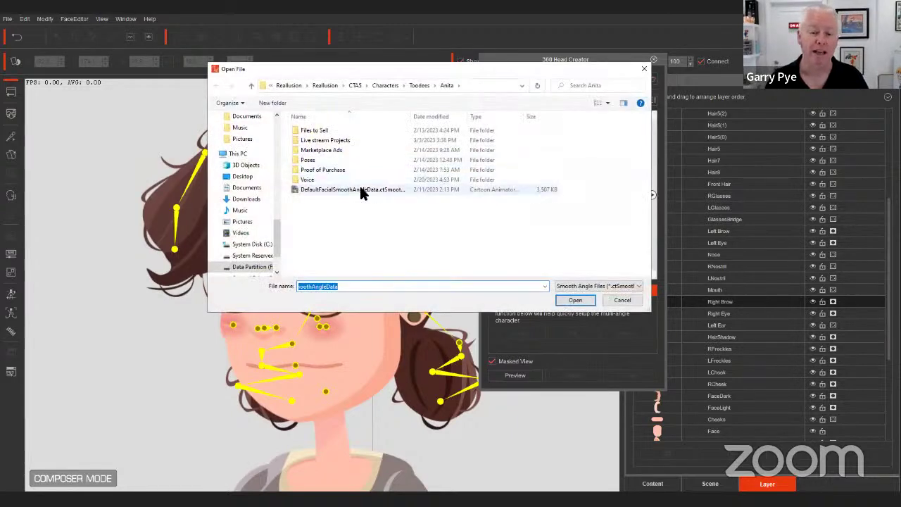
{"action": "left_click", "coordinate": [627, 303]}
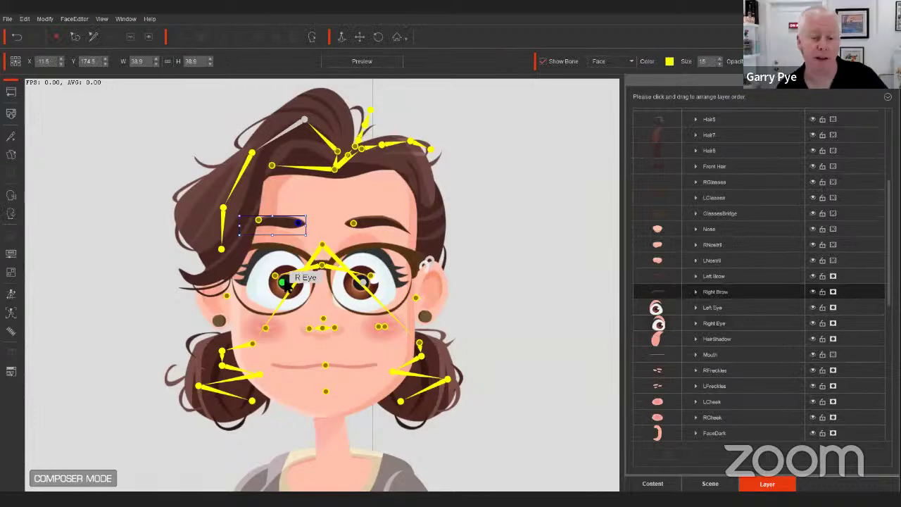
Step: Save Anita's right eye to the custom Head > Eye content library with the file name Eye
{"action": "left_click", "coordinate": [288, 282]}
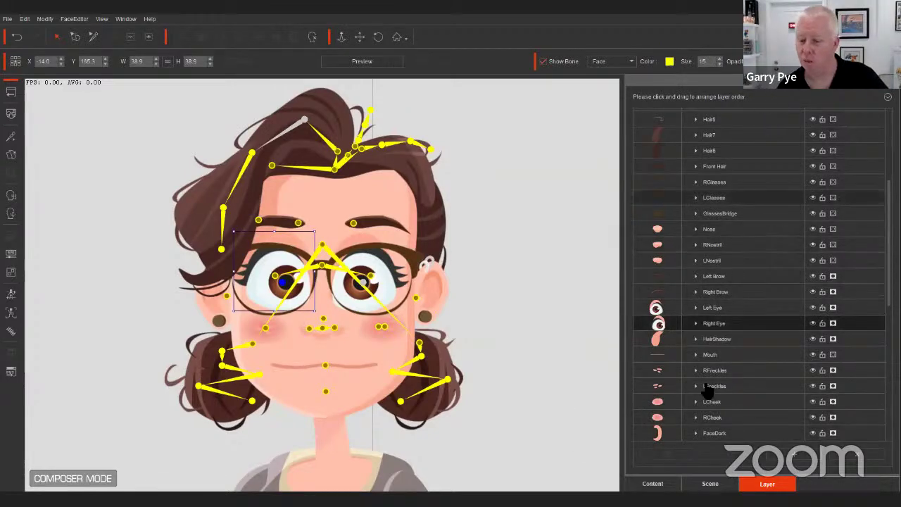
{"action": "left_click", "coordinate": [667, 486]}
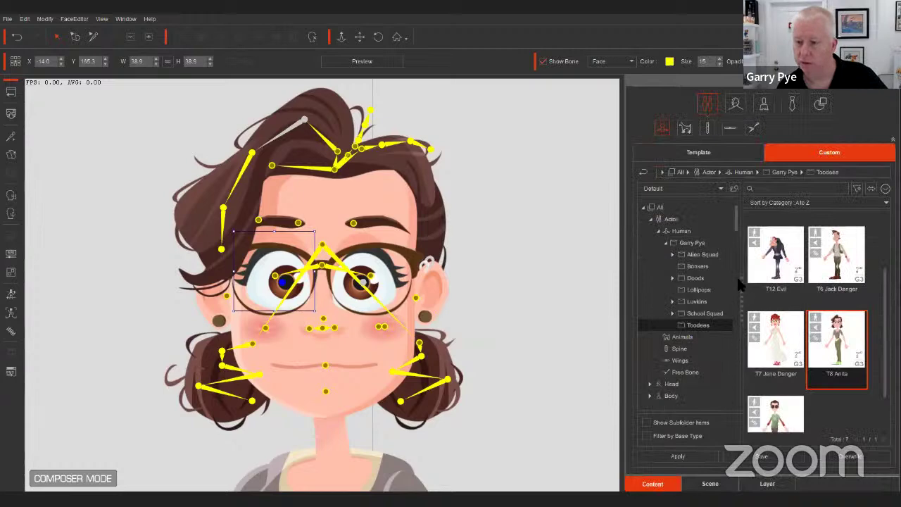
{"action": "scroll", "coordinate": [677, 340], "scroll_direction": "down", "scroll_amount": 1}
{"action": "scroll", "coordinate": [677, 340], "scroll_direction": "down", "scroll_amount": 1}
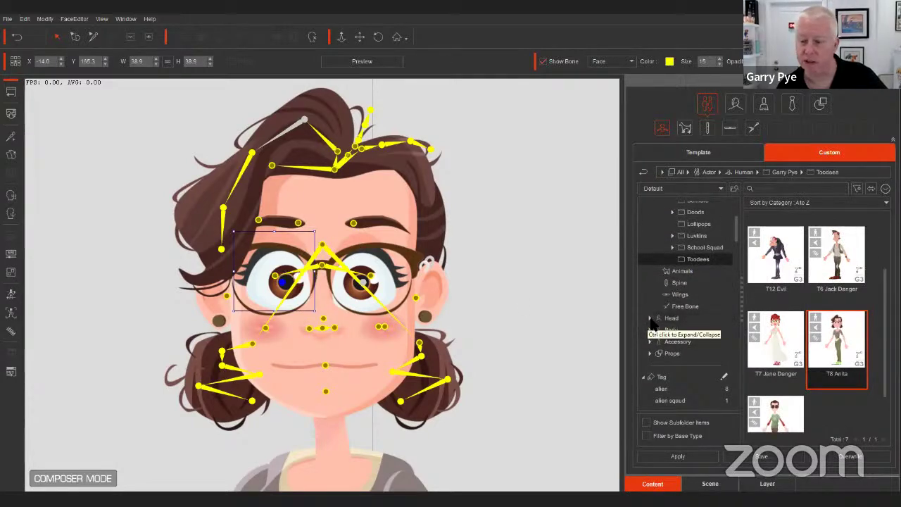
{"action": "left_click", "coordinate": [649, 317]}
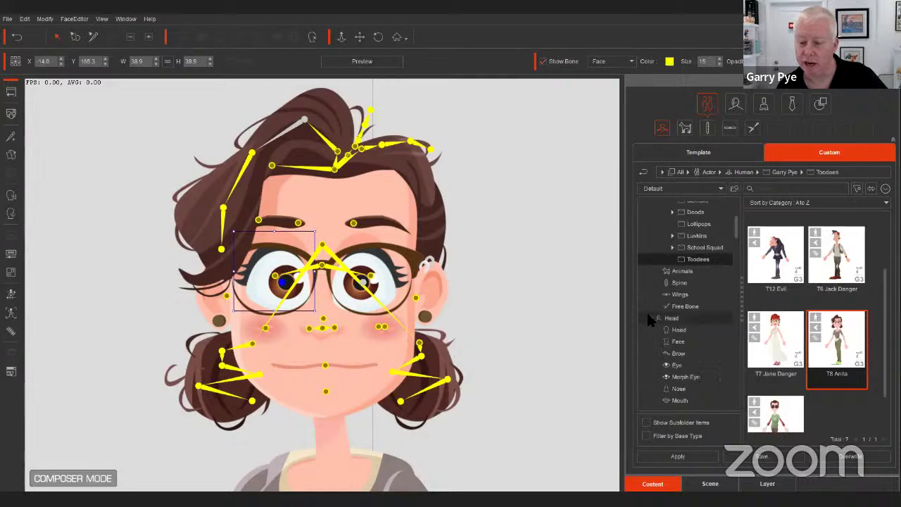
{"action": "left_click", "coordinate": [677, 365]}
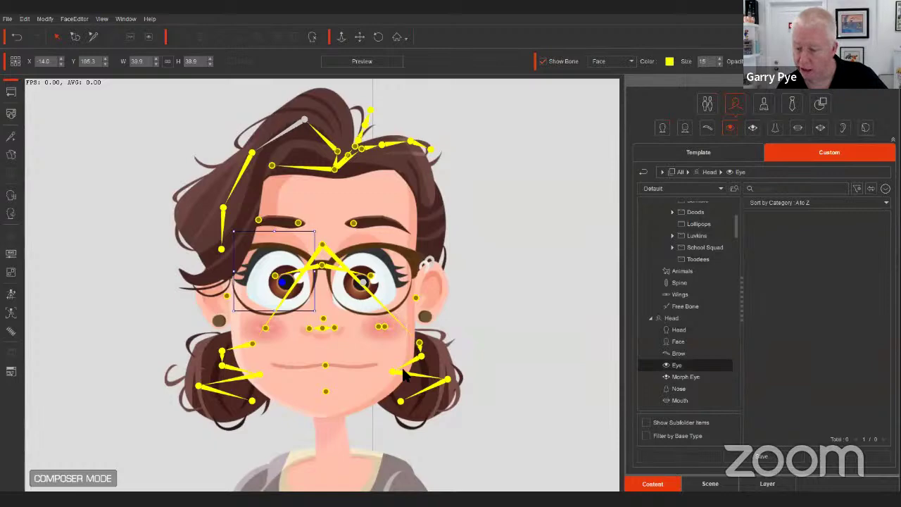
{"action": "left_click", "coordinate": [769, 456]}
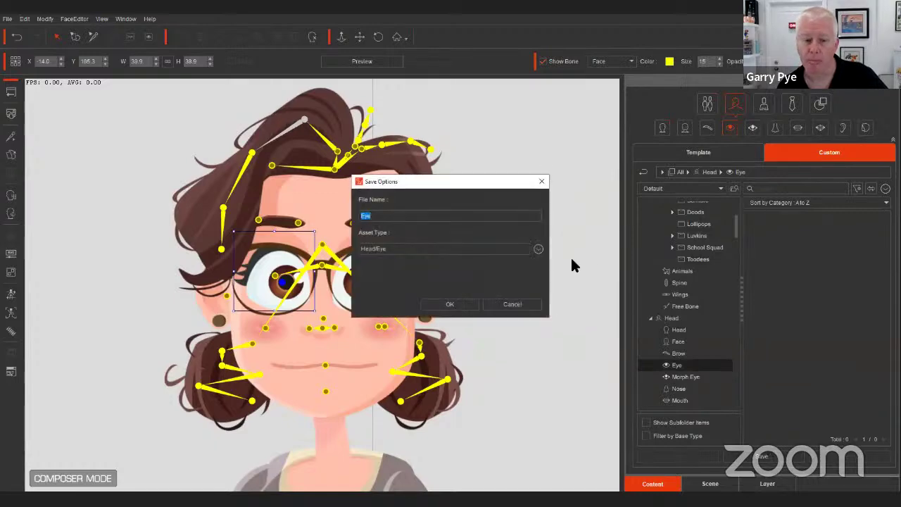
{"action": "key", "text": "Return"}
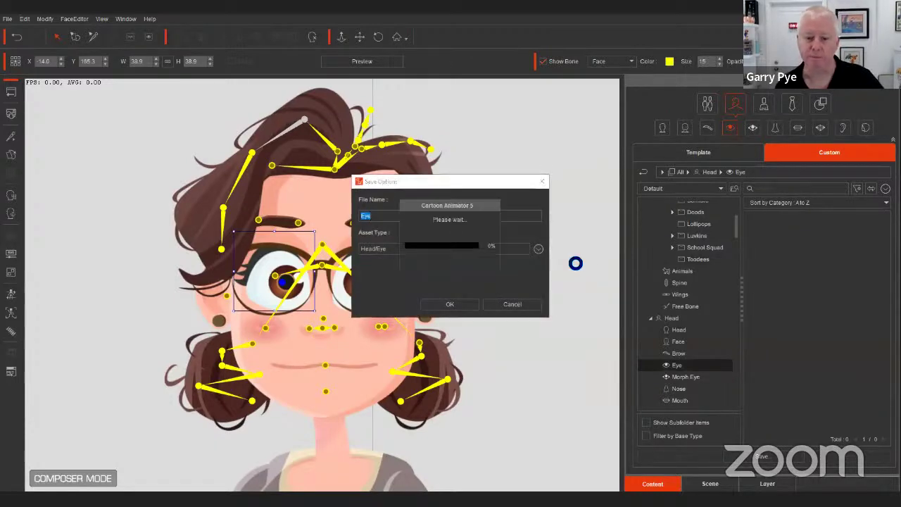